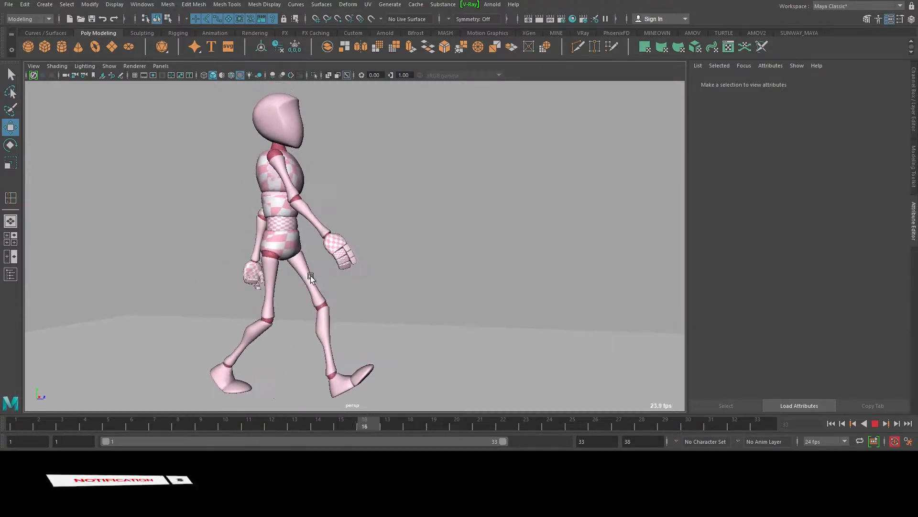
Examine the looping walk cycle on the pink character from the front, back and both sides during playback
{"action": "left_click_drag", "start_coordinate": [258, 306], "coordinate": [379, 311], "text": "alt"}
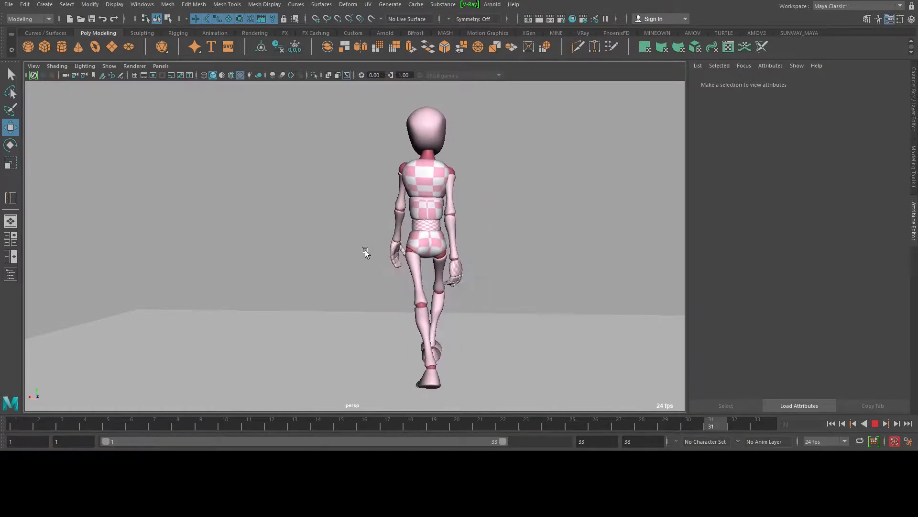
{"action": "left_click_drag", "start_coordinate": [442, 231], "coordinate": [465, 249], "text": "alt"}
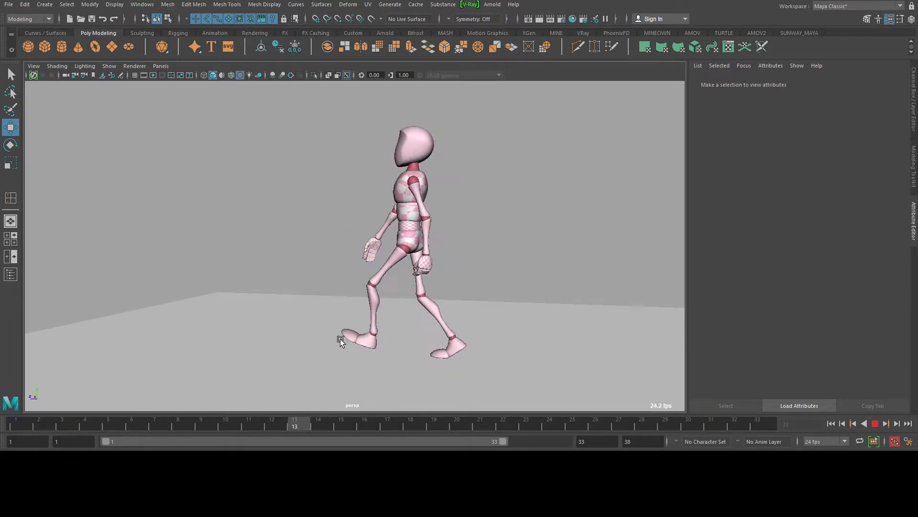
{"action": "left_click_drag", "start_coordinate": [354, 321], "coordinate": [403, 319], "text": "alt"}
{"action": "left_click_drag", "start_coordinate": [303, 316], "coordinate": [416, 315], "text": "alt"}
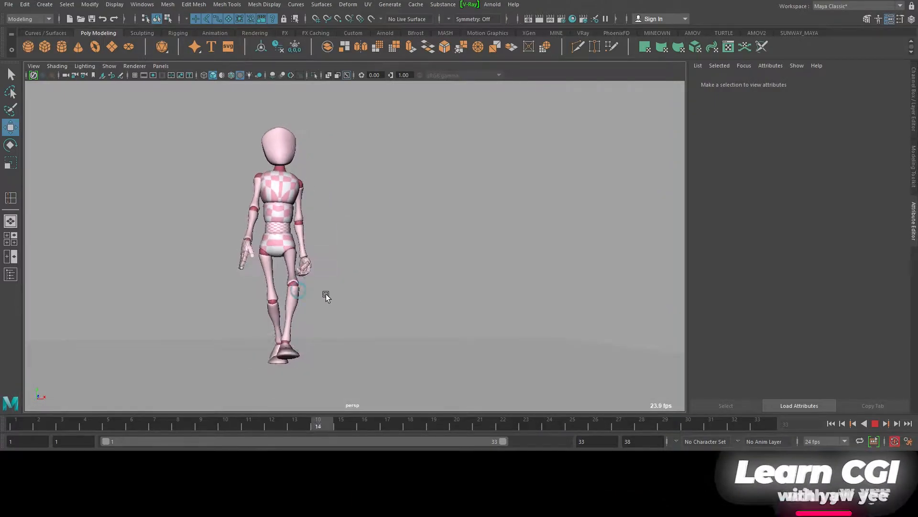
{"action": "left_click_drag", "start_coordinate": [322, 294], "coordinate": [345, 297], "text": "alt"}
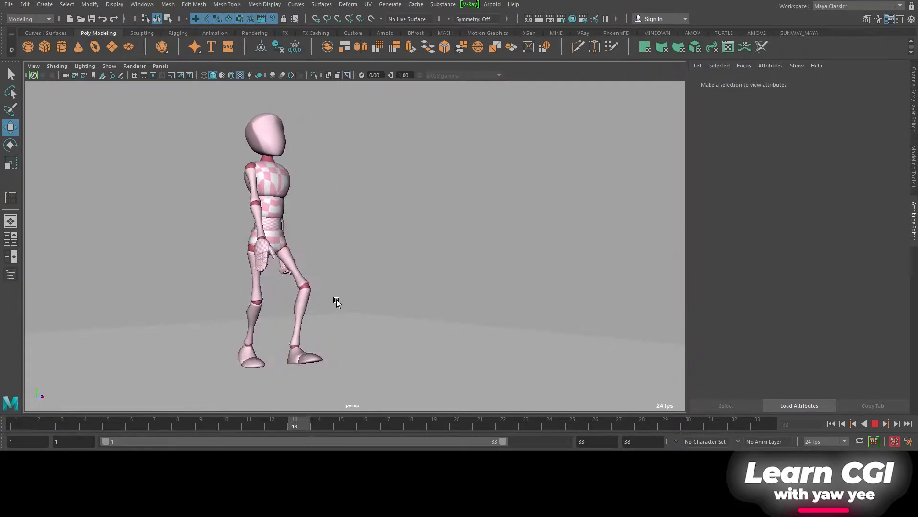
{"action": "left_click_drag", "start_coordinate": [330, 314], "coordinate": [374, 319], "text": "alt"}
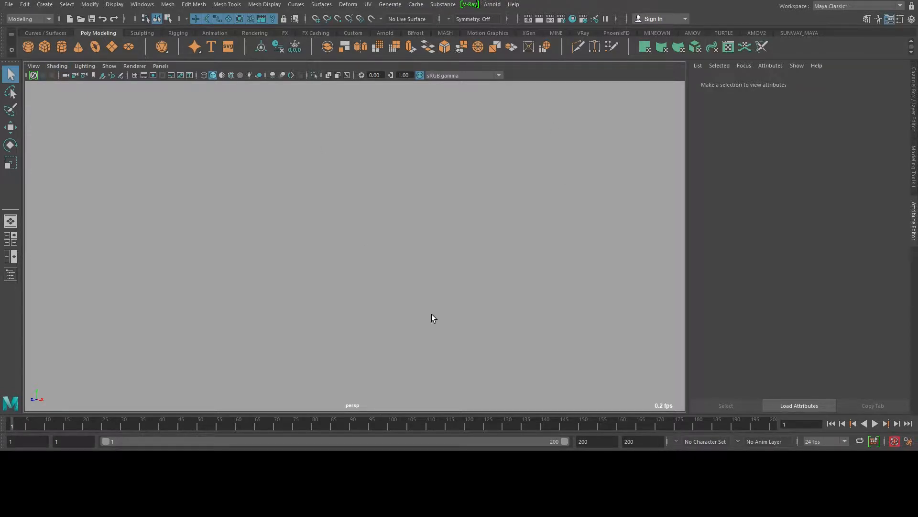
Switch to the browser and look over the Ultimate Bony rig and its download link on Behance's Ultimate Rigs for FREE page
{"action": "left_click", "coordinate": [473, 243]}
{"action": "mouse_move", "coordinate": [570, 459]}
{"action": "left_click", "coordinate": [617, 436]}
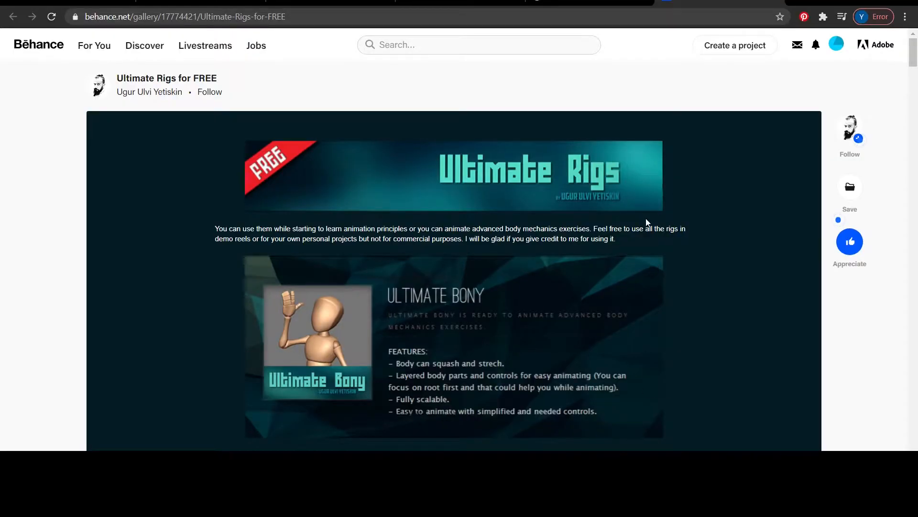
{"action": "left_click", "coordinate": [571, 2]}
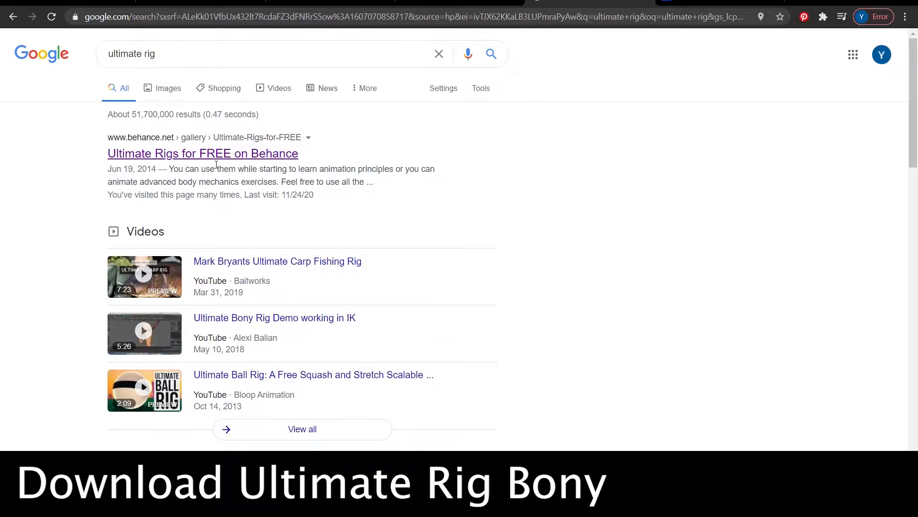
{"action": "left_click", "coordinate": [743, 1]}
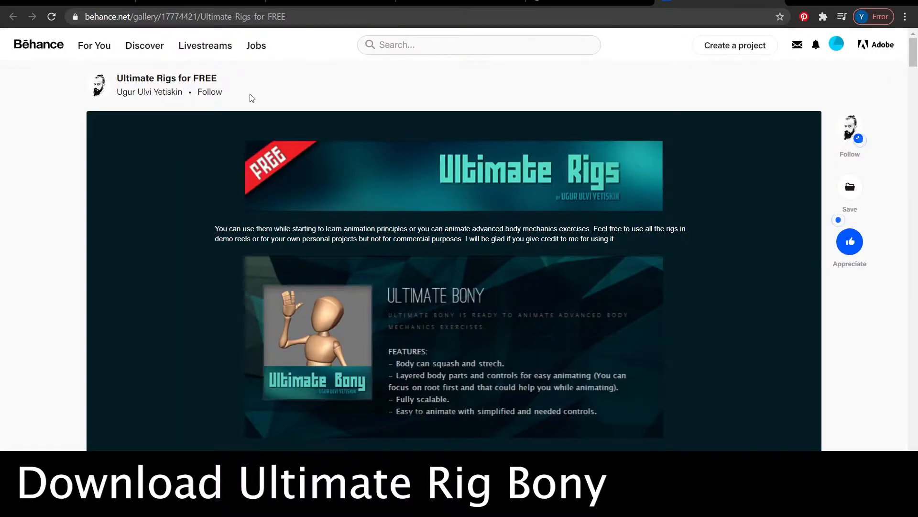
{"action": "scroll", "coordinate": [449, 140], "scroll_direction": "down", "scroll_amount": 15}
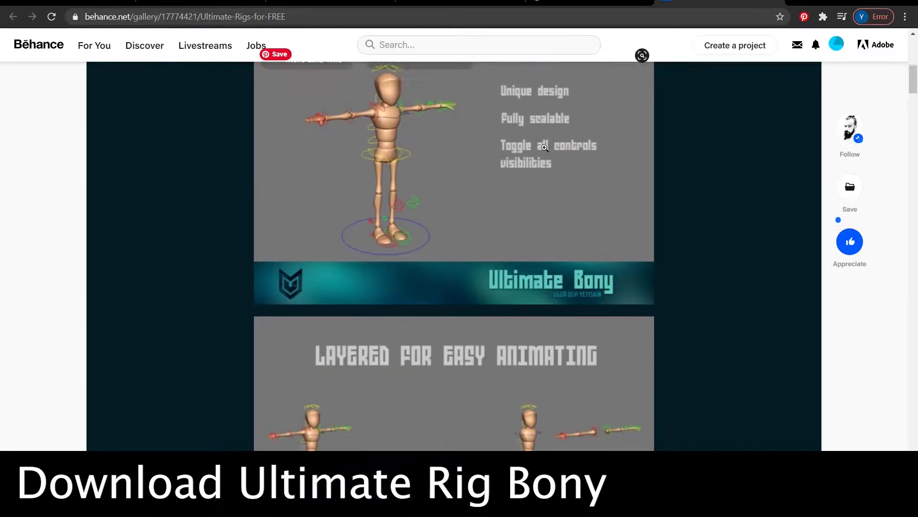
{"action": "scroll", "coordinate": [542, 151], "scroll_direction": "down", "scroll_amount": 15}
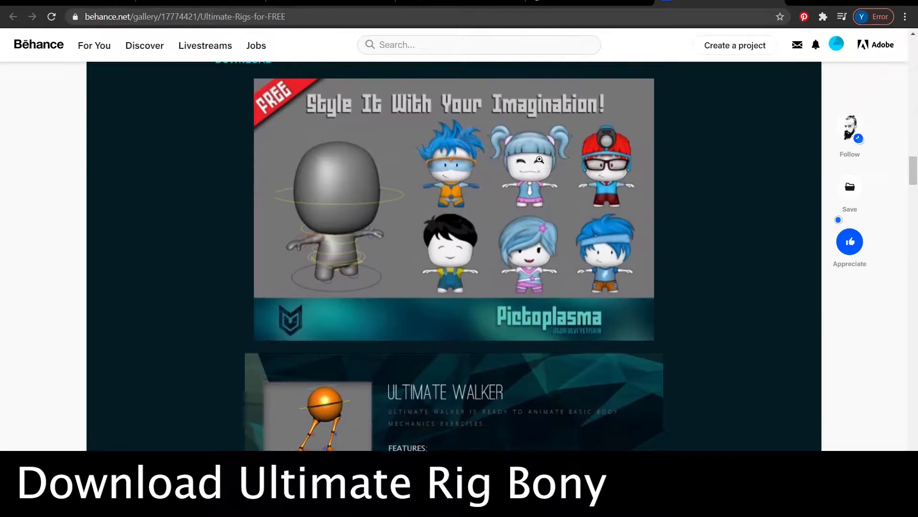
{"action": "scroll", "coordinate": [539, 159], "scroll_direction": "up", "scroll_amount": 6}
{"action": "scroll", "coordinate": [540, 158], "scroll_direction": "up", "scroll_amount": 10}
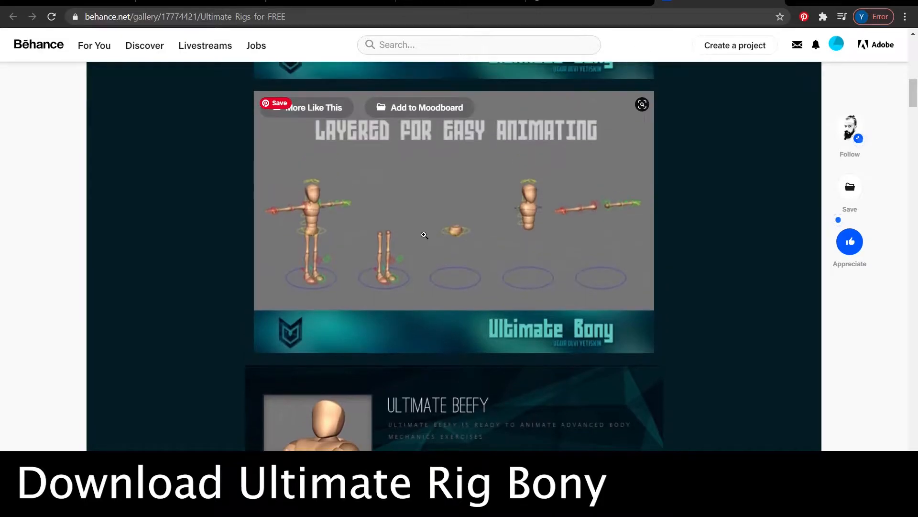
{"action": "scroll", "coordinate": [390, 198], "scroll_direction": "up", "scroll_amount": 6}
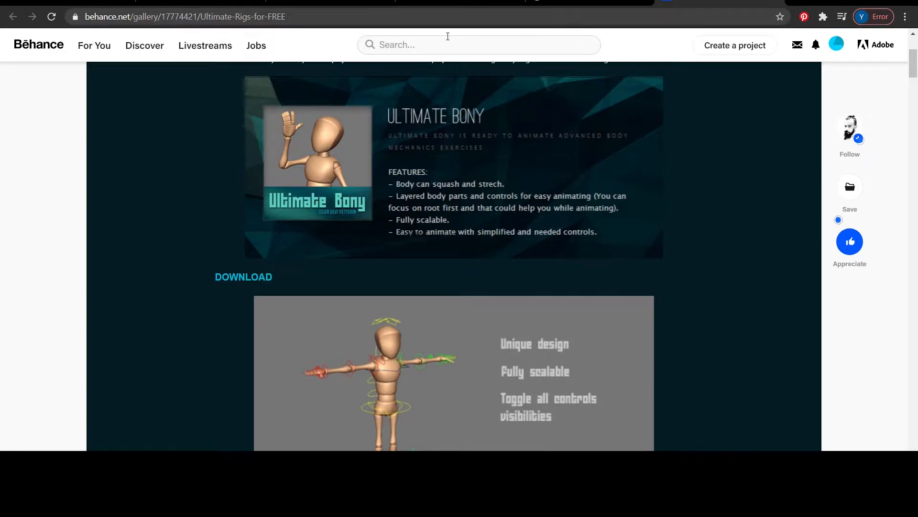
Switch back to Maya, open the Ultimate Bony rig scene and dismiss the file-reading error message
{"action": "left_click", "coordinate": [850, 1]}
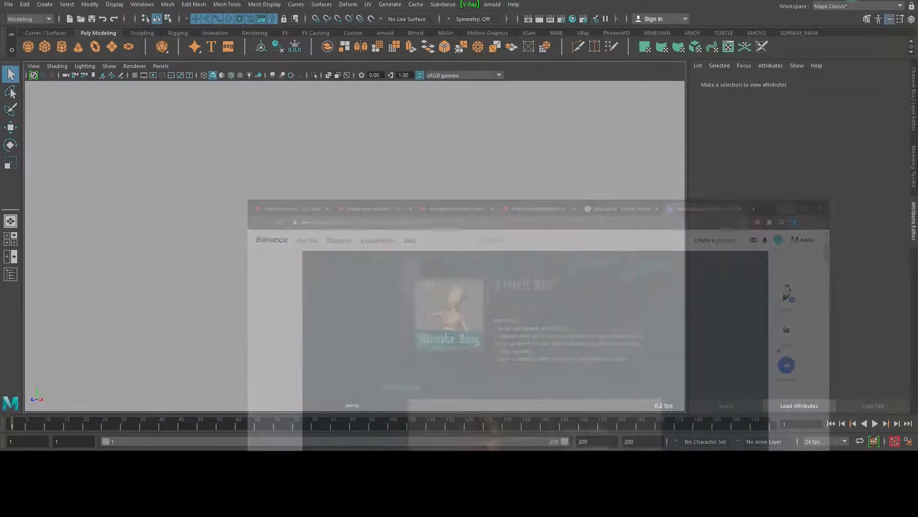
{"action": "left_click", "coordinate": [8, 5]}
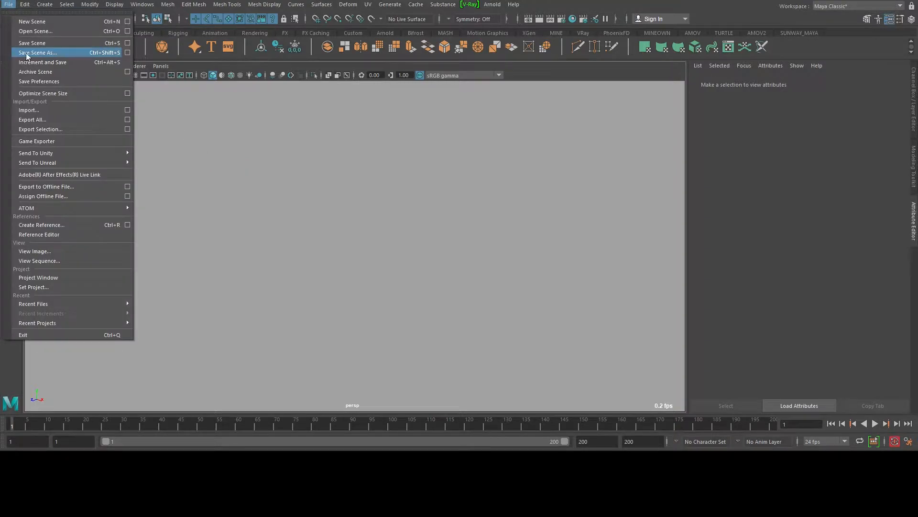
{"action": "left_click", "coordinate": [38, 27]}
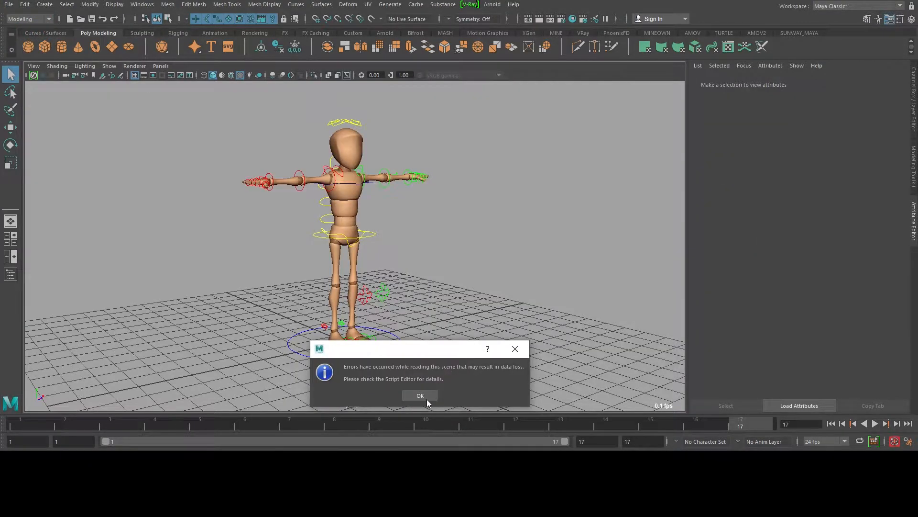
{"action": "left_click", "coordinate": [426, 399]}
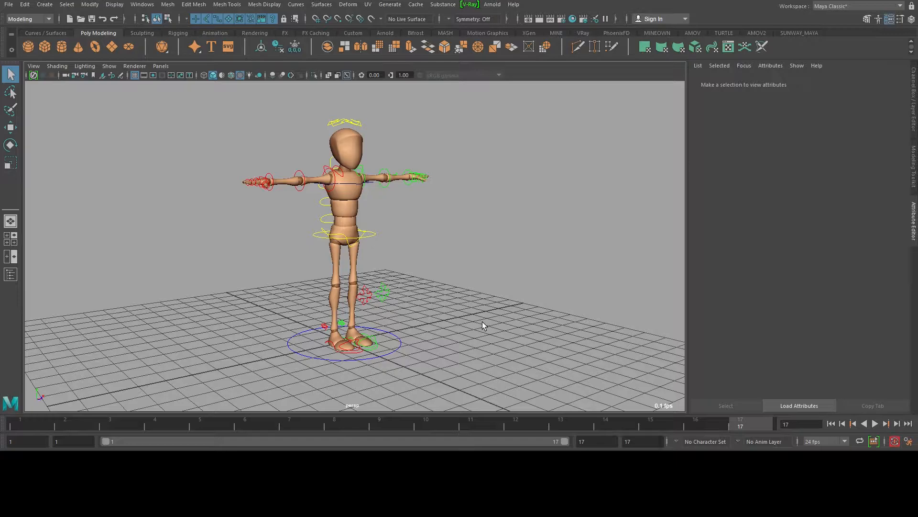
Examine the Bony rig and its control curves from several sides, including the root control around the hips
{"action": "left_click_drag", "start_coordinate": [466, 211], "coordinate": [425, 214], "text": "alt"}
{"action": "right_click_drag", "start_coordinate": [425, 214], "coordinate": [416, 256], "text": "alt"}
{"action": "left_click_drag", "start_coordinate": [416, 257], "coordinate": [264, 199], "text": "alt"}
{"action": "right_click_drag", "start_coordinate": [264, 199], "coordinate": [282, 201], "text": "alt"}
{"action": "middle_click_drag", "start_coordinate": [282, 201], "coordinate": [340, 237], "text": "alt"}
{"action": "left_click_drag", "start_coordinate": [341, 237], "coordinate": [353, 229], "text": "alt"}
{"action": "right_click_drag", "start_coordinate": [352, 229], "coordinate": [353, 207], "text": "alt"}
{"action": "left_click_drag", "start_coordinate": [353, 208], "coordinate": [396, 191], "text": "alt"}
{"action": "middle_click_drag", "start_coordinate": [396, 191], "coordinate": [416, 238], "text": "alt"}
{"action": "left_click_drag", "start_coordinate": [415, 238], "coordinate": [505, 220], "text": "alt"}
{"action": "left_click_drag", "start_coordinate": [340, 235], "coordinate": [373, 215], "text": "alt"}
{"action": "right_click_drag", "start_coordinate": [373, 215], "coordinate": [423, 233], "text": "alt"}
{"action": "left_click_drag", "start_coordinate": [423, 233], "coordinate": [481, 271], "text": "alt"}
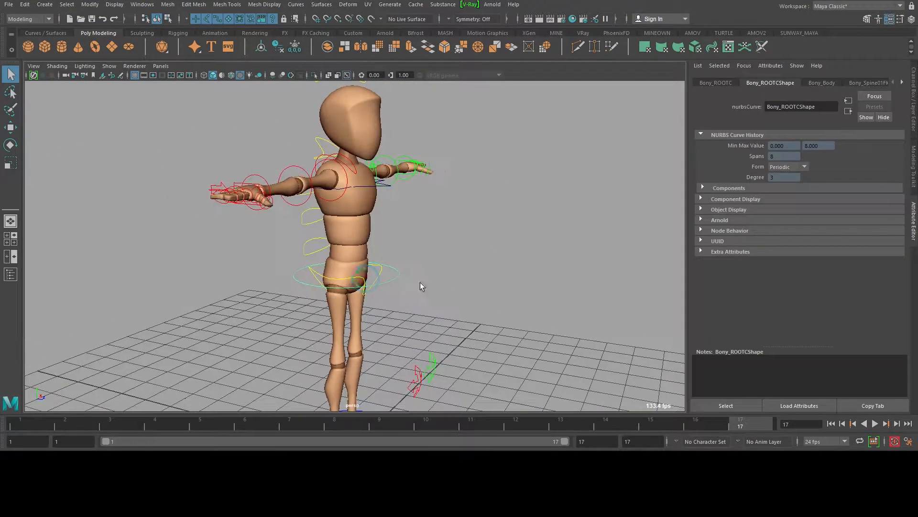
Try lowering the root control at the hips to bend the character's knees
{"action": "middle_click_drag", "start_coordinate": [420, 282], "coordinate": [425, 226], "text": "alt"}
{"action": "right_click_drag", "start_coordinate": [512, 223], "coordinate": [398, 231], "text": "alt"}
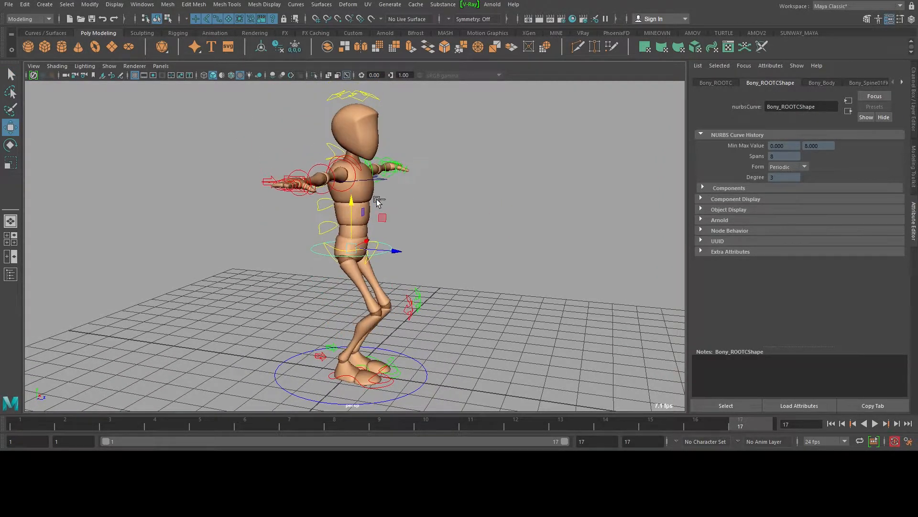
{"action": "left_click_drag", "start_coordinate": [492, 232], "coordinate": [434, 236], "text": "alt"}
{"action": "right_click_drag", "start_coordinate": [434, 235], "coordinate": [494, 316], "text": "alt"}
{"action": "middle_click_drag", "start_coordinate": [494, 316], "coordinate": [493, 224], "text": "alt"}
Select the right foot IK control and display its channel attributes
{"action": "left_click_drag", "start_coordinate": [394, 273], "coordinate": [346, 290], "text": "alt"}
{"action": "right_click_drag", "start_coordinate": [346, 289], "coordinate": [369, 291], "text": "alt"}
{"action": "left_click", "coordinate": [350, 281]}
{"action": "left_click_drag", "start_coordinate": [349, 280], "coordinate": [314, 273], "text": "alt"}
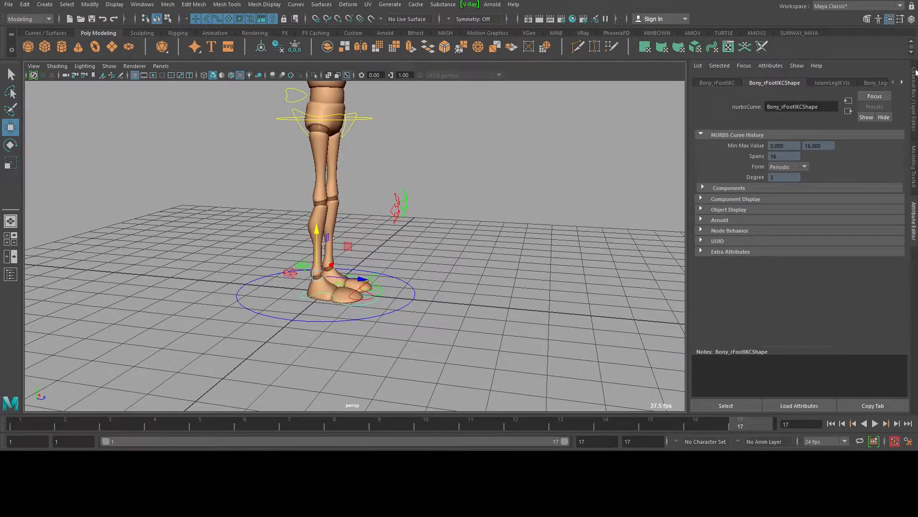
{"action": "left_click", "coordinate": [913, 81]}
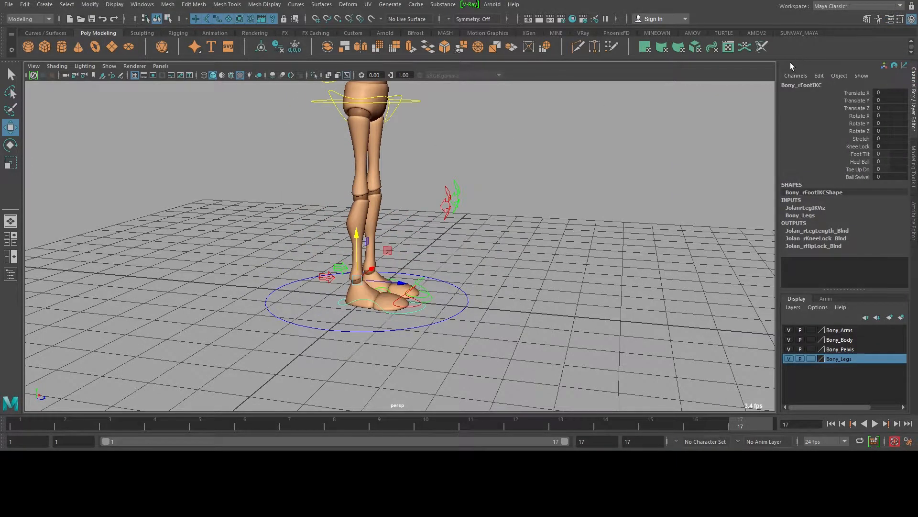
Try the right foot control's Stretch attribute at 1 by raising the foot, and undo the changes
{"action": "left_click", "coordinate": [865, 139]}
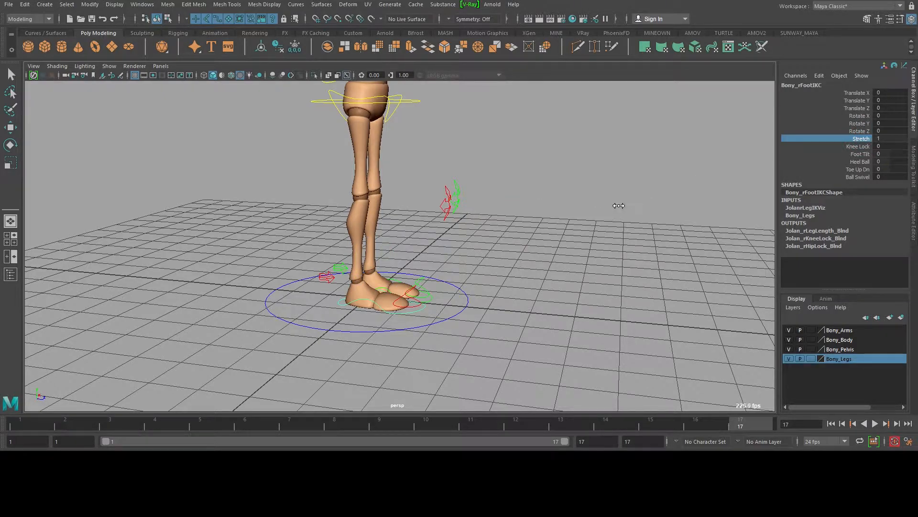
{"action": "left_click_drag", "start_coordinate": [356, 252], "coordinate": [379, 202]}
{"action": "key", "text": "ctrl+z"}
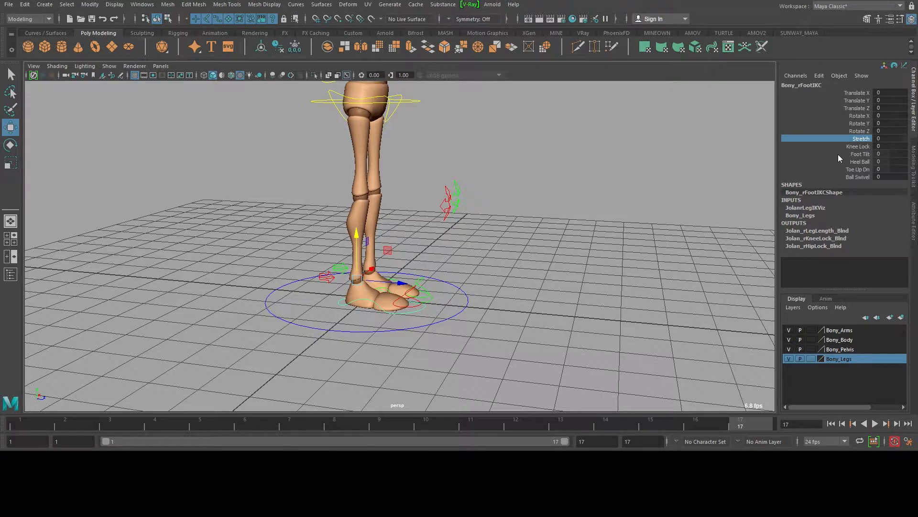
Try out the right foot control's Ball Swivel attribute from two view angles, undoing each change
{"action": "left_click", "coordinate": [861, 176]}
{"action": "middle_click_drag", "start_coordinate": [520, 277], "coordinate": [562, 247]}
{"action": "key", "text": "ctrl+z"}
{"action": "left_click_drag", "start_coordinate": [562, 246], "coordinate": [517, 236], "text": "alt"}
{"action": "middle_click_drag", "start_coordinate": [591, 164], "coordinate": [594, 171]}
{"action": "key", "text": "ctrl+z"}
Try out the right foot control's Heel Ball and Toe Up Dn attributes, undoing each change
{"action": "left_click", "coordinate": [860, 162]}
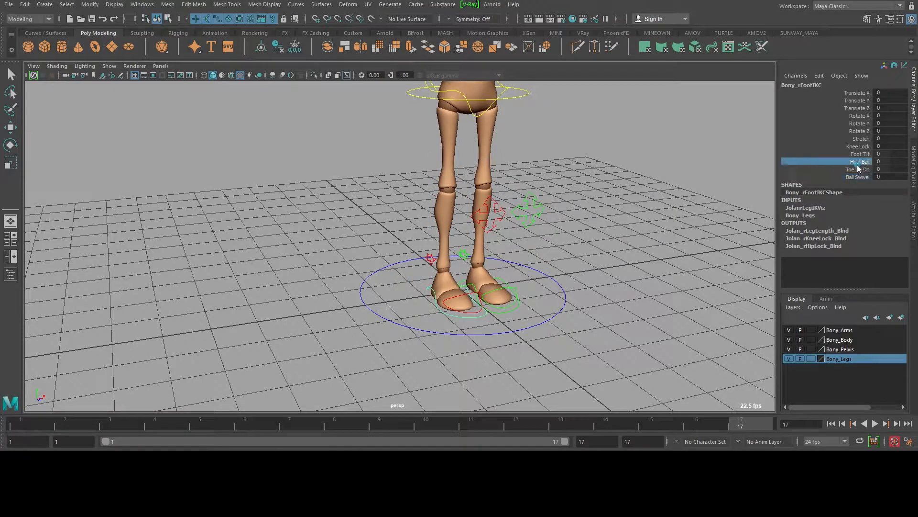
{"action": "mouse_move", "coordinate": [639, 193]}
{"action": "middle_mouse_down"}
{"action": "mouse_move", "coordinate": [589, 191]}
{"action": "mouse_move", "coordinate": [640, 193]}
{"action": "middle_mouse_up"}
{"action": "key", "text": "ctrl+z"}
{"action": "left_click_drag", "start_coordinate": [512, 221], "coordinate": [573, 204], "text": "alt"}
{"action": "middle_click_drag", "start_coordinate": [532, 221], "coordinate": [546, 207]}
{"action": "key", "text": "ctrl+z"}
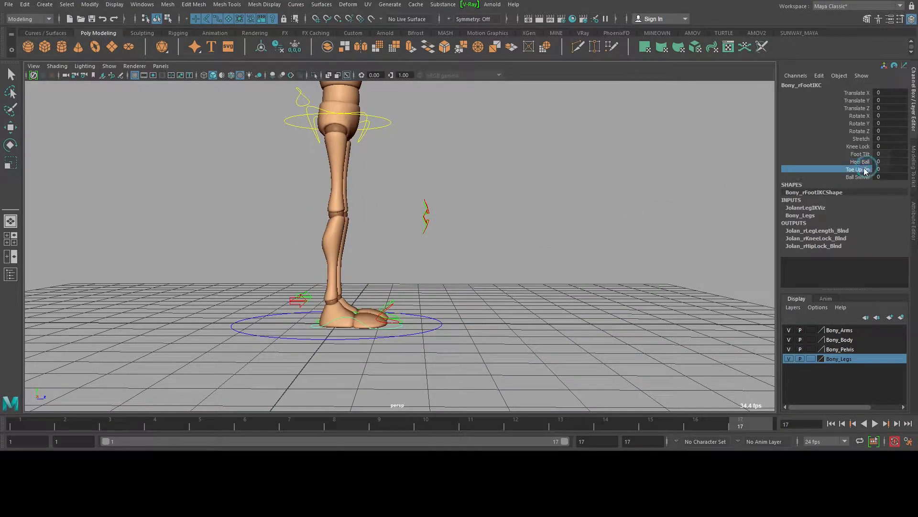
{"action": "key", "text": "ctrl+z"}
Inspect the right arm's FK controls by selecting the shoulder, elbow and wrist controls in turn
{"action": "right_click_drag", "start_coordinate": [648, 233], "coordinate": [514, 199], "text": "alt"}
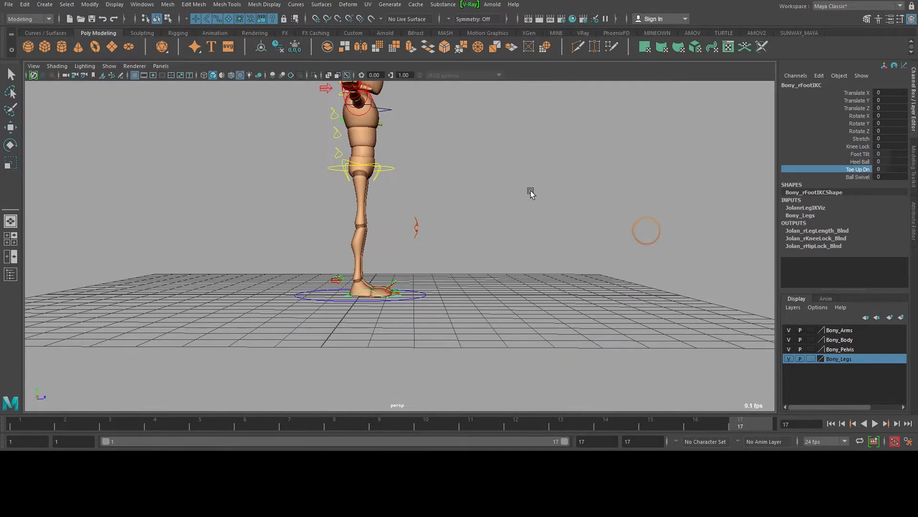
{"action": "left_click_drag", "start_coordinate": [515, 199], "coordinate": [450, 149], "text": "alt"}
{"action": "middle_click_drag", "start_coordinate": [449, 150], "coordinate": [406, 234], "text": "alt"}
{"action": "left_click_drag", "start_coordinate": [406, 234], "coordinate": [430, 233], "text": "alt"}
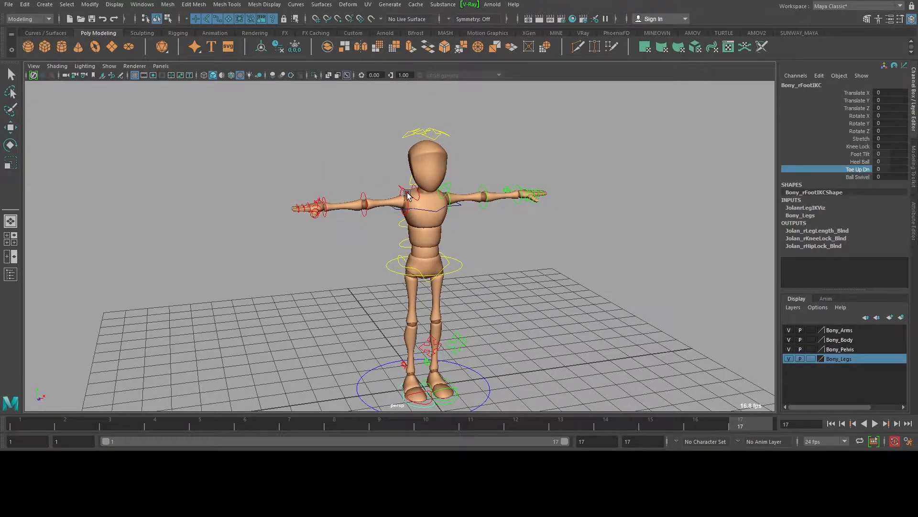
{"action": "right_click_drag", "start_coordinate": [333, 237], "coordinate": [358, 236], "text": "alt"}
{"action": "left_click_drag", "start_coordinate": [332, 235], "coordinate": [390, 261], "text": "alt"}
{"action": "right_click_drag", "start_coordinate": [328, 214], "coordinate": [476, 230], "text": "alt"}
{"action": "left_click_drag", "start_coordinate": [346, 233], "coordinate": [393, 151], "text": "alt"}
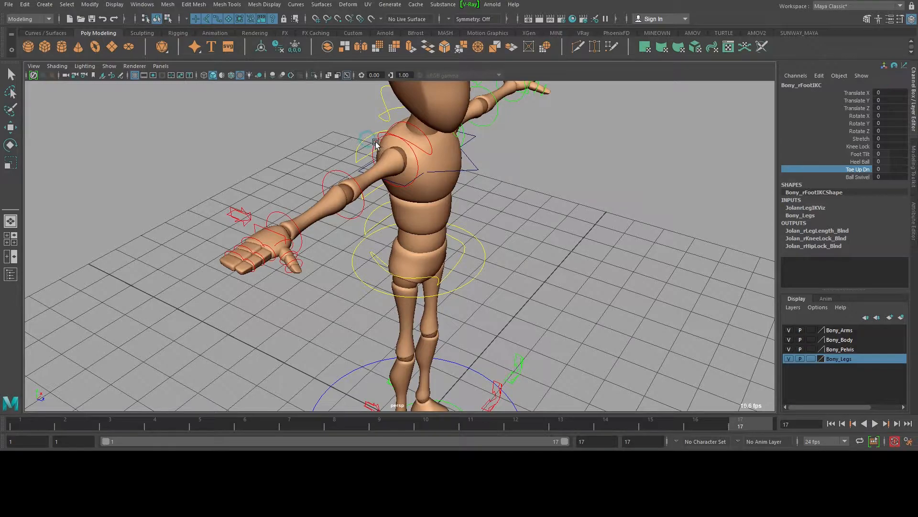
{"action": "left_click", "coordinate": [375, 144]}
{"action": "left_click", "coordinate": [329, 177]}
{"action": "left_click", "coordinate": [277, 211]}
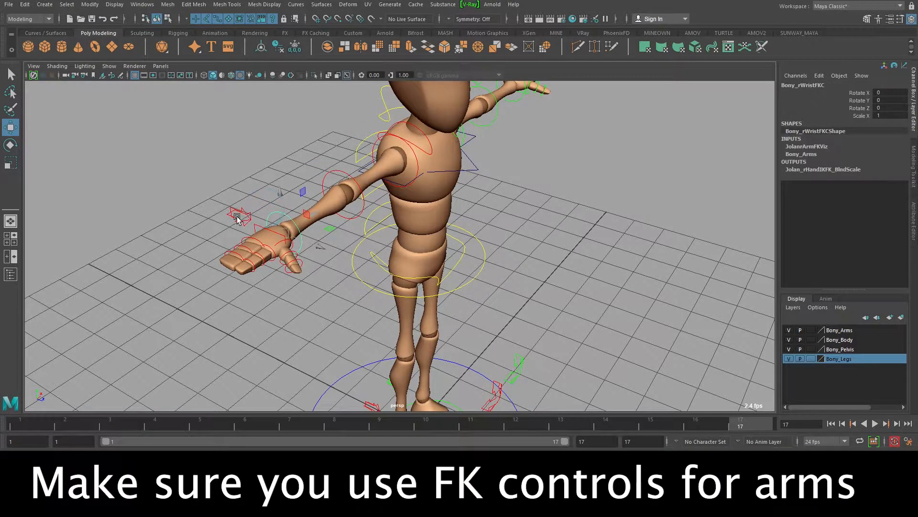
Try the right arm's Switch Ik Fk attribute at 0 for IK, and return it to 1 for FK
{"action": "left_click", "coordinate": [237, 217]}
{"action": "left_click_drag", "start_coordinate": [420, 195], "coordinate": [327, 207], "text": "alt"}
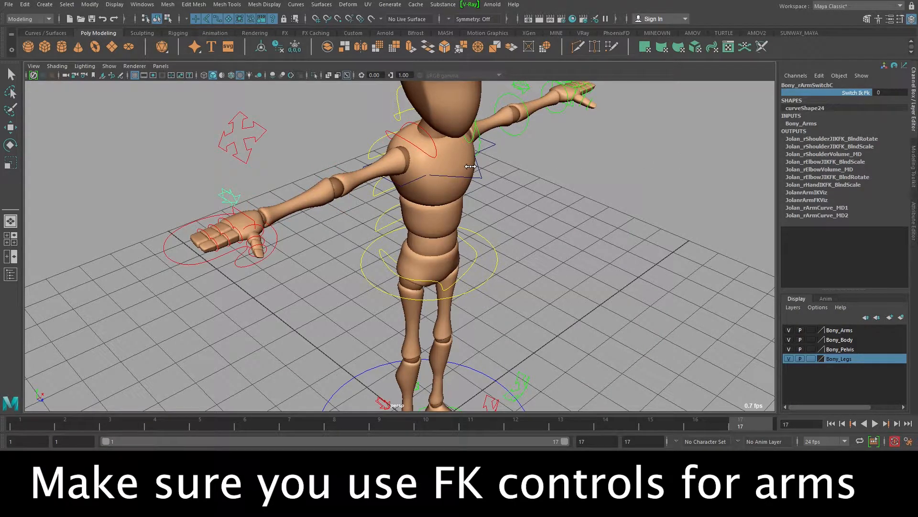
{"action": "middle_click_drag", "start_coordinate": [562, 168], "coordinate": [687, 169]}
{"action": "left_click_drag", "start_coordinate": [607, 201], "coordinate": [391, 195], "text": "alt"}
{"action": "left_click_drag", "start_coordinate": [279, 253], "coordinate": [359, 222], "text": "alt"}
{"action": "left_click_drag", "start_coordinate": [590, 228], "coordinate": [473, 239], "text": "alt"}
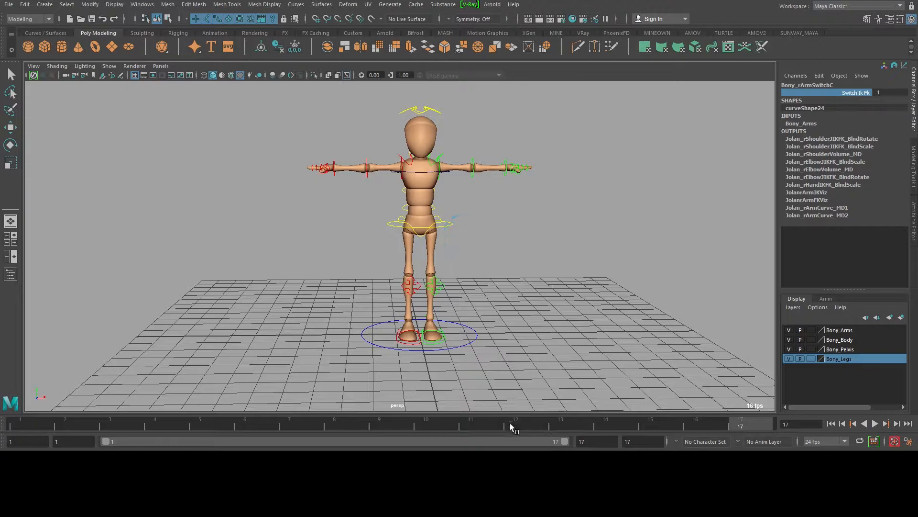
Switch to the web browser and bring up the YouTube search results for "female walk reference"
{"action": "left_click", "coordinate": [636, 421]}
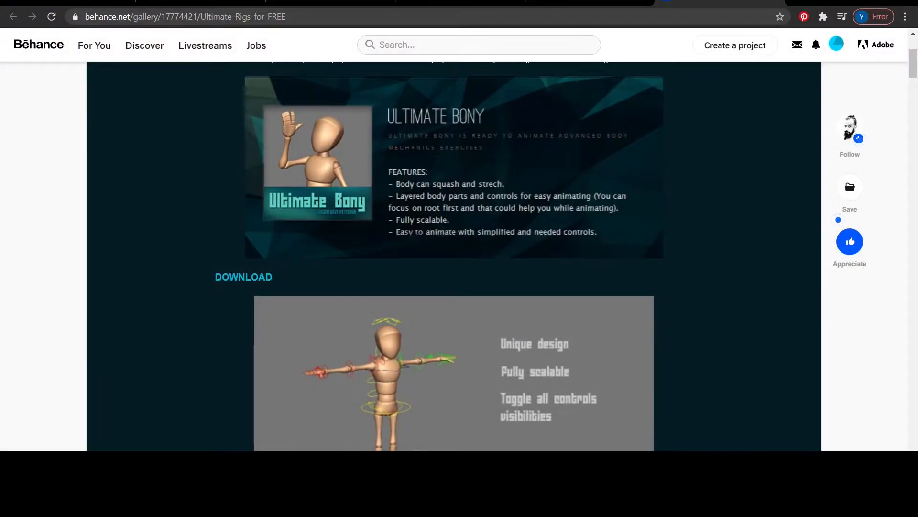
{"action": "left_click", "coordinate": [311, 2]}
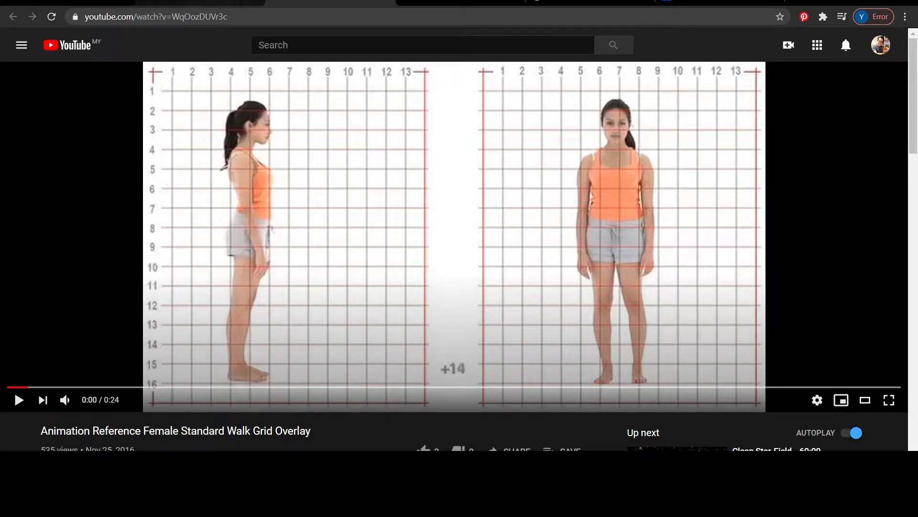
{"action": "left_click", "coordinate": [157, 3]}
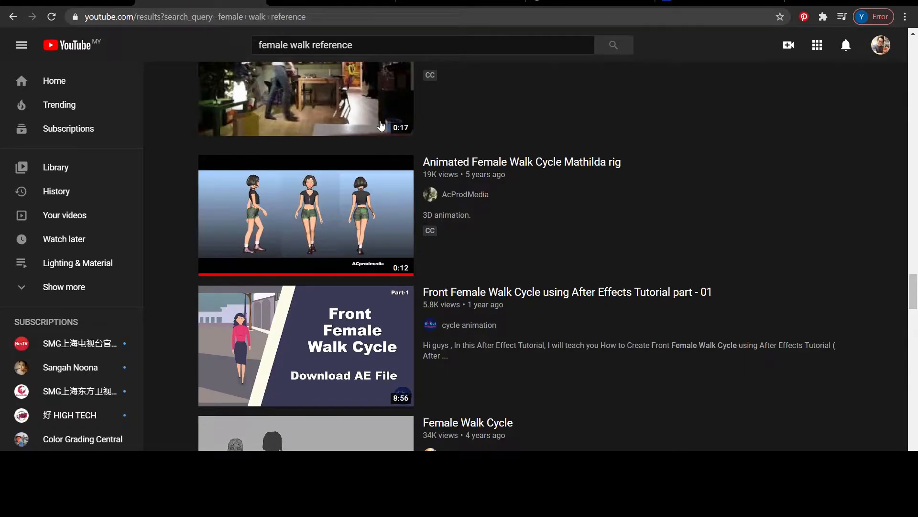
Look through the female walk reference results for grid overlay walks and the Animated Female Walk Cycle Mathilda rig video
{"action": "scroll", "coordinate": [513, 114], "scroll_direction": "up", "scroll_amount": 3}
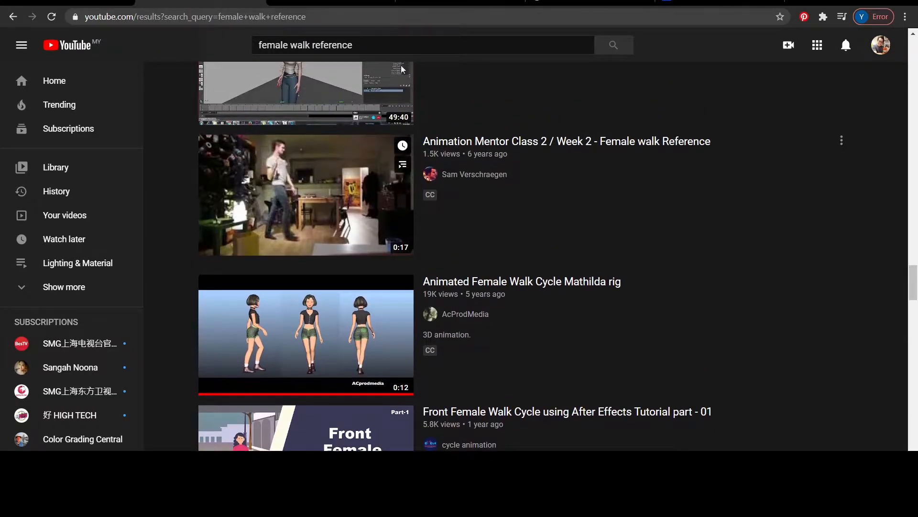
{"action": "scroll", "coordinate": [411, 265], "scroll_direction": "up", "scroll_amount": 12}
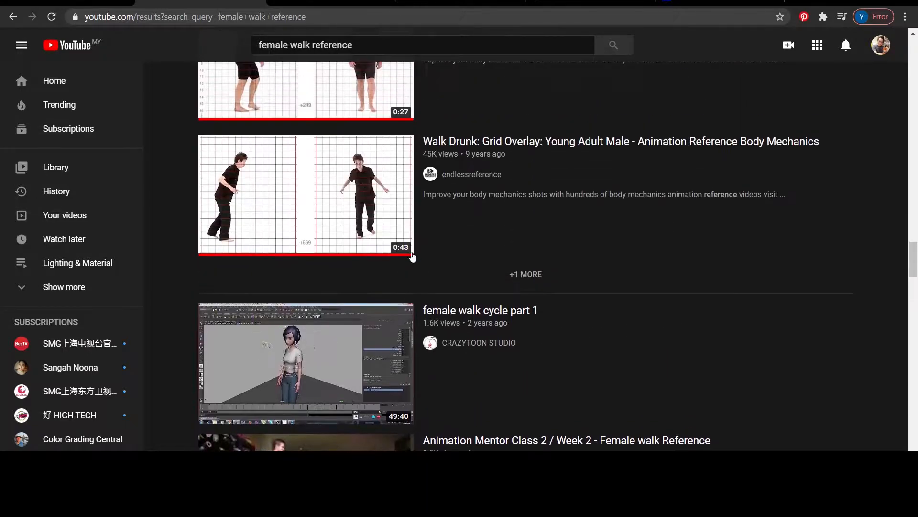
{"action": "scroll", "coordinate": [413, 240], "scroll_direction": "up", "scroll_amount": 15}
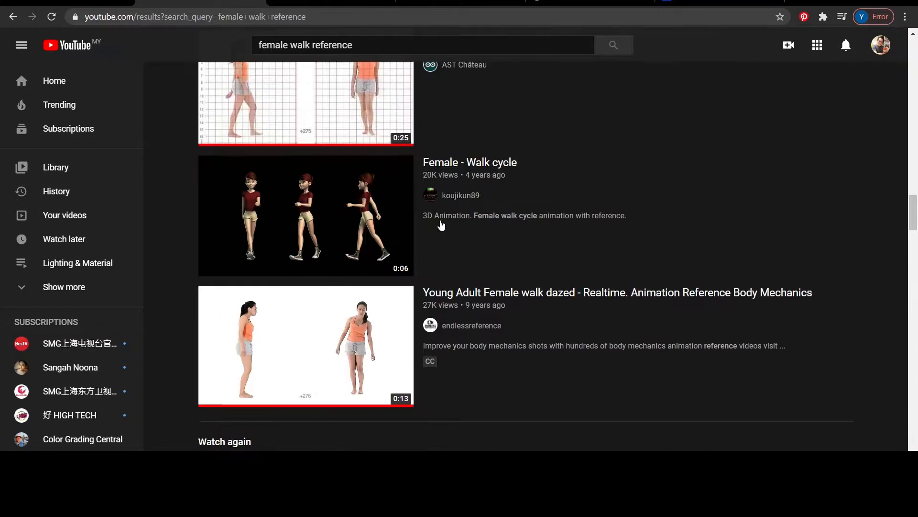
{"action": "scroll", "coordinate": [512, 188], "scroll_direction": "up", "scroll_amount": 15}
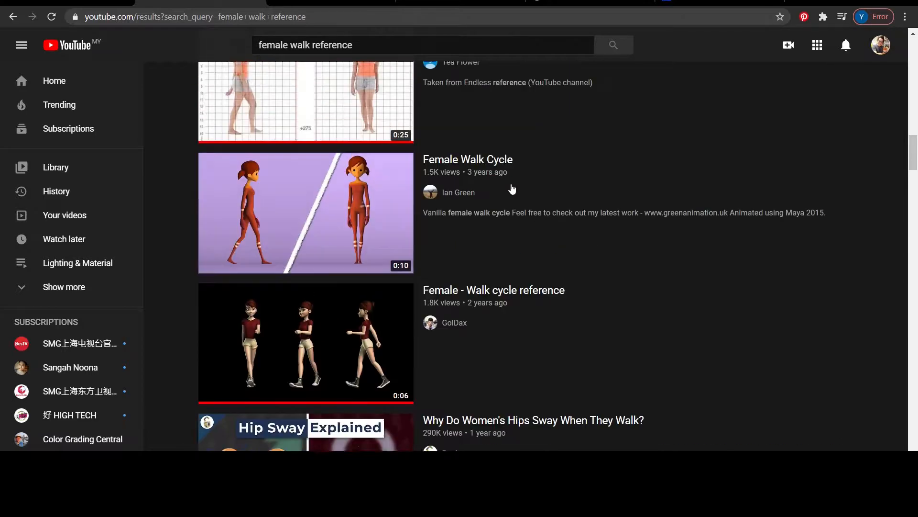
{"action": "scroll", "coordinate": [480, 178], "scroll_direction": "up", "scroll_amount": 12}
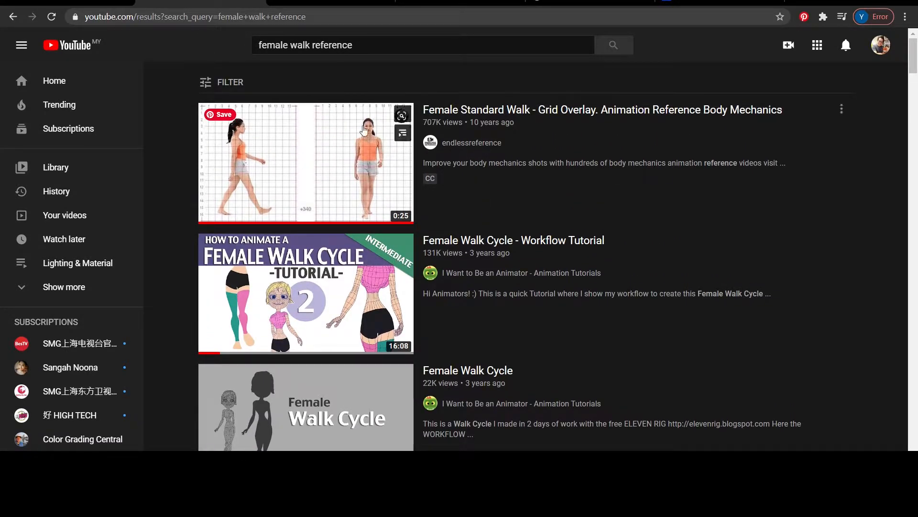
{"action": "scroll", "coordinate": [617, 134], "scroll_direction": "down", "scroll_amount": 15}
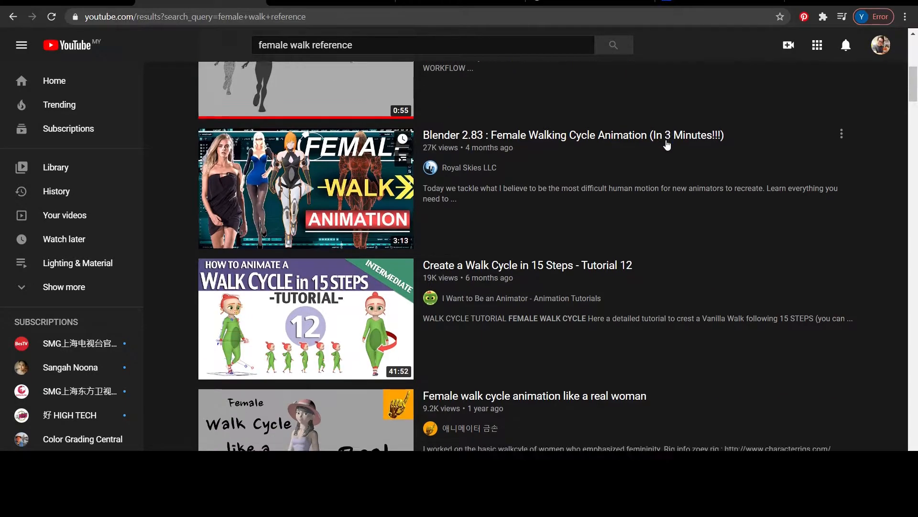
{"action": "scroll", "coordinate": [663, 151], "scroll_direction": "down", "scroll_amount": 20}
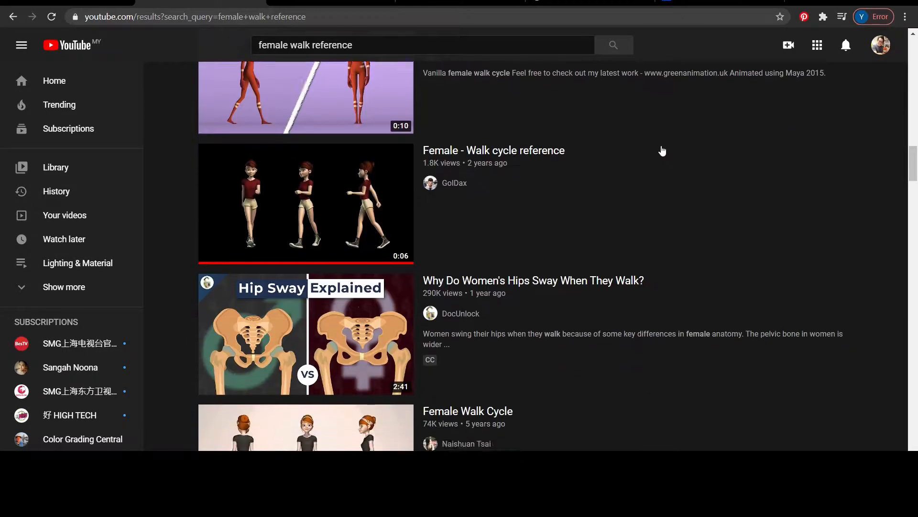
{"action": "scroll", "coordinate": [663, 150], "scroll_direction": "down", "scroll_amount": 20}
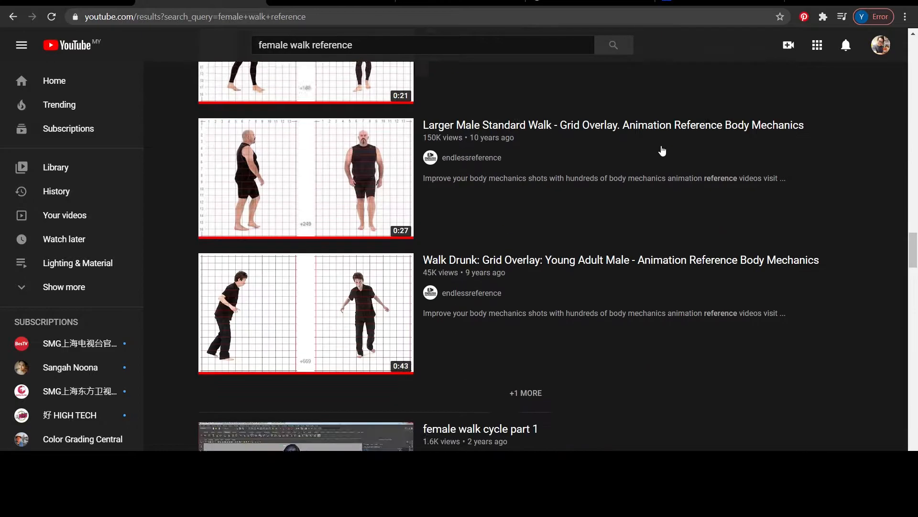
{"action": "scroll", "coordinate": [662, 150], "scroll_direction": "down", "scroll_amount": 3}
{"action": "scroll", "coordinate": [598, 152], "scroll_direction": "up", "scroll_amount": 3}
{"action": "mouse_move", "coordinate": [354, 239]}
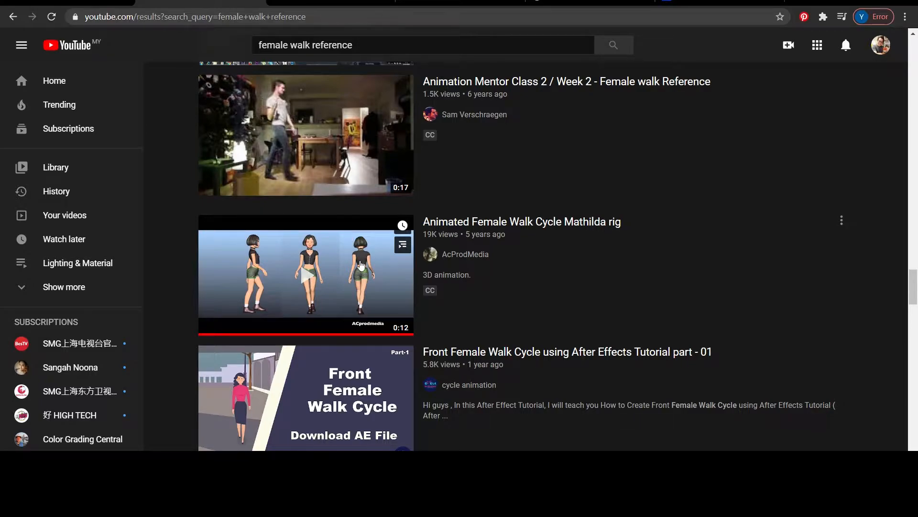
Open the Animated Female Walk Cycle Mathilda rig video in QuickTime Player and rewind it to frame 0
{"action": "left_click", "coordinate": [351, 2]}
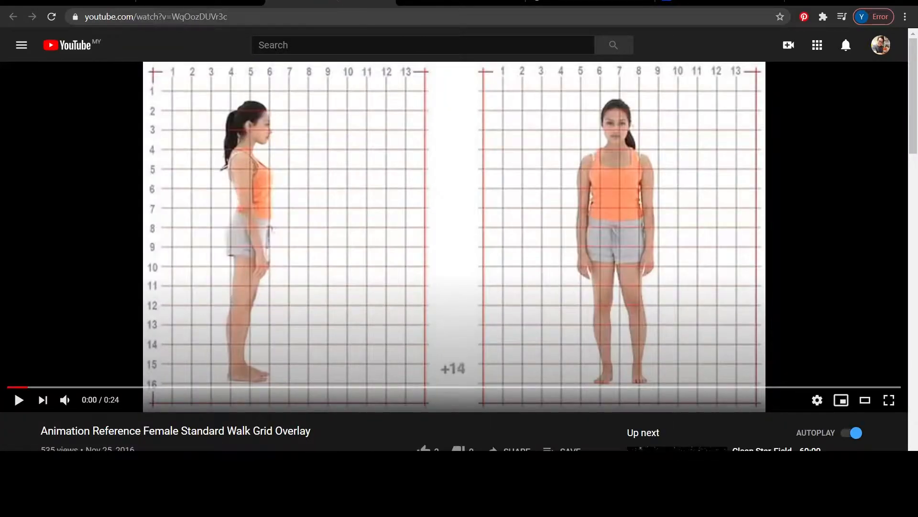
{"action": "left_click", "coordinate": [469, 1]}
{"action": "left_click", "coordinate": [363, 2]}
{"action": "left_click_drag", "start_coordinate": [0, 96], "coordinate": [658, 32]}
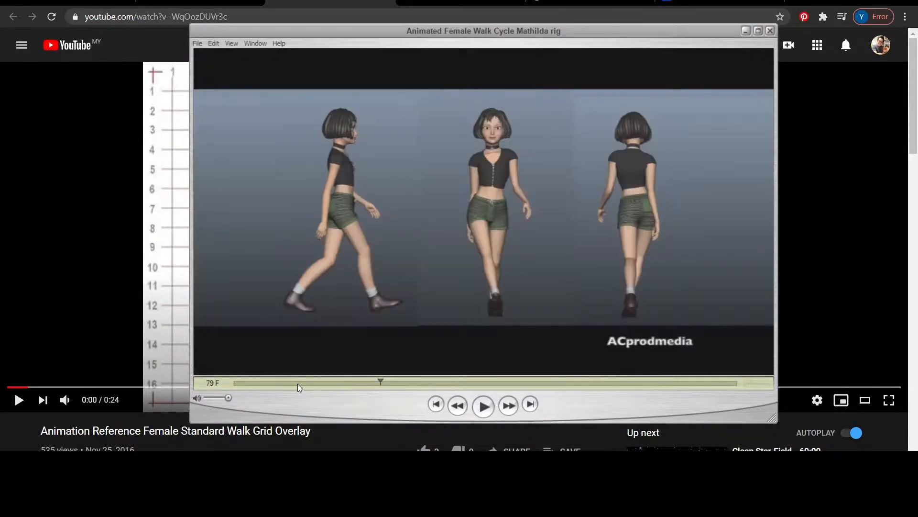
{"action": "left_click_drag", "start_coordinate": [295, 383], "coordinate": [216, 383]}
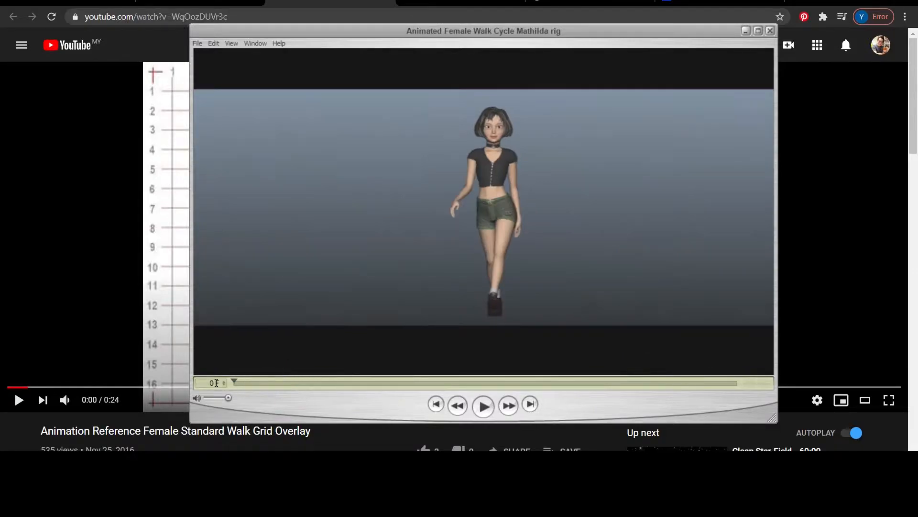
Try the Mathilda video's Standard time display, and return it to Frame Number
{"action": "left_click", "coordinate": [223, 383]}
{"action": "left_click", "coordinate": [214, 382]}
{"action": "left_click", "coordinate": [207, 380]}
{"action": "left_click", "coordinate": [209, 382]}
{"action": "left_click", "coordinate": [218, 394]}
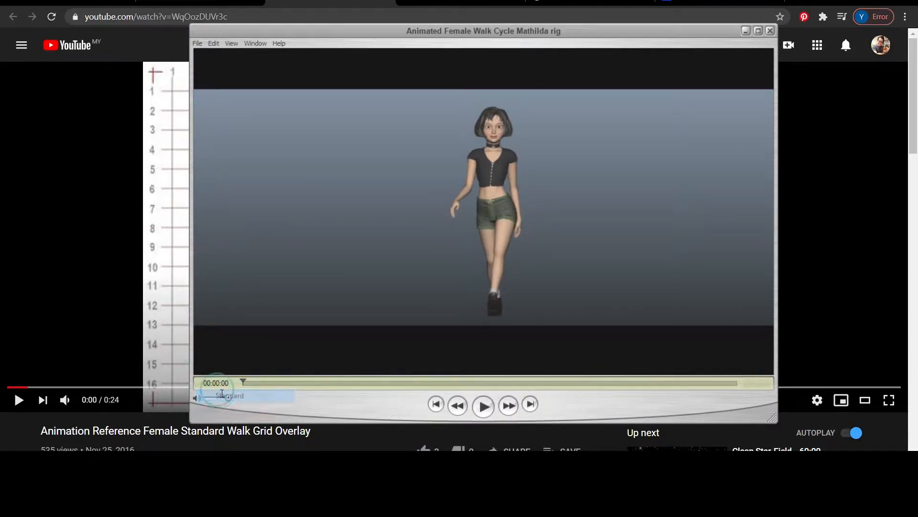
{"action": "left_click", "coordinate": [220, 384]}
{"action": "left_click", "coordinate": [235, 408]}
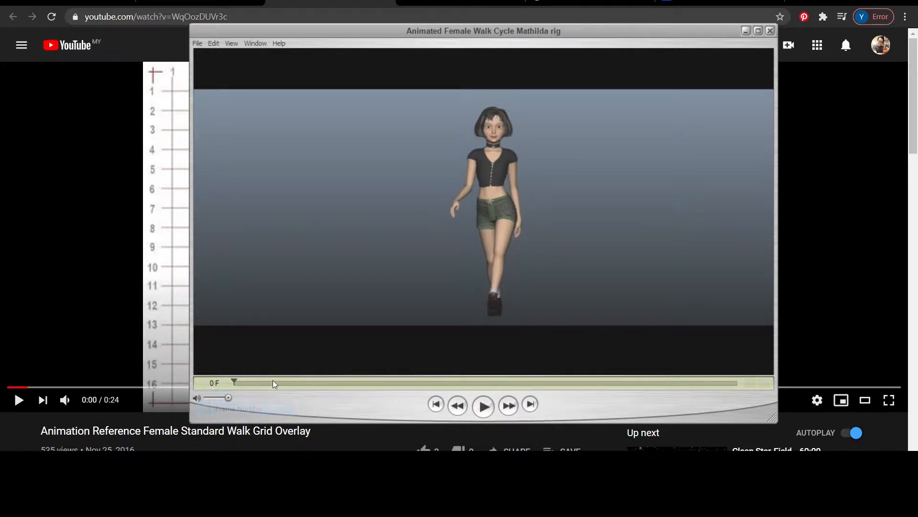
Advance the Mathilda walk cycle video frame by frame to frame 39 to study the poses of the stride
{"action": "key", "text": "Right"}
{"action": "key", "text": "Right"}
{"action": "key", "text": "Right"}
{"action": "key", "text": "Right"}
{"action": "key", "text": "Right"}
{"action": "key", "text": "Right"}
{"action": "key", "text": "Right"}
{"action": "key", "text": "Right"}
{"action": "key", "text": "Right"}
{"action": "key", "text": "Right"}
{"action": "key", "text": "Right"}
{"action": "key", "text": "Right"}
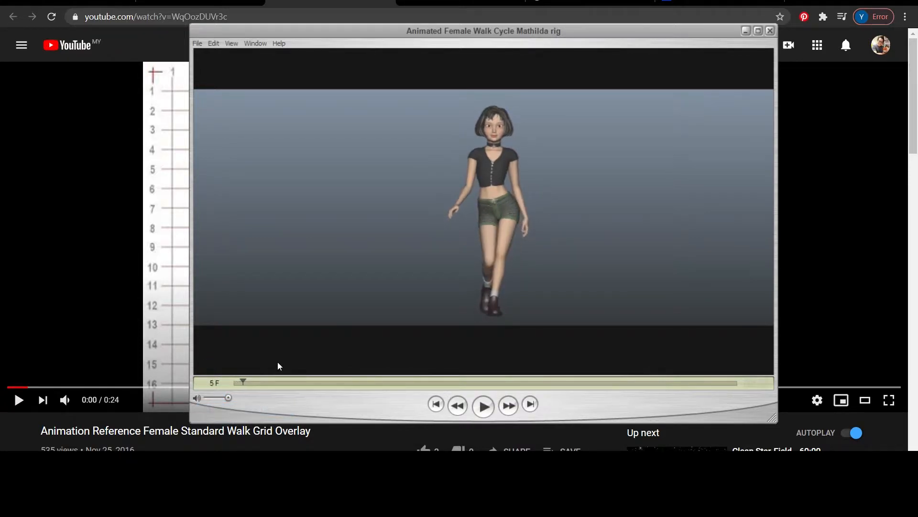
{"action": "key", "text": "Right"}
{"action": "key", "text": "Right"}
{"action": "key", "text": "Right"}
{"action": "key", "text": "Right"}
{"action": "key", "text": "Right"}
{"action": "key", "text": "Right"}
{"action": "key", "text": "Right"}
{"action": "key", "text": "Right"}
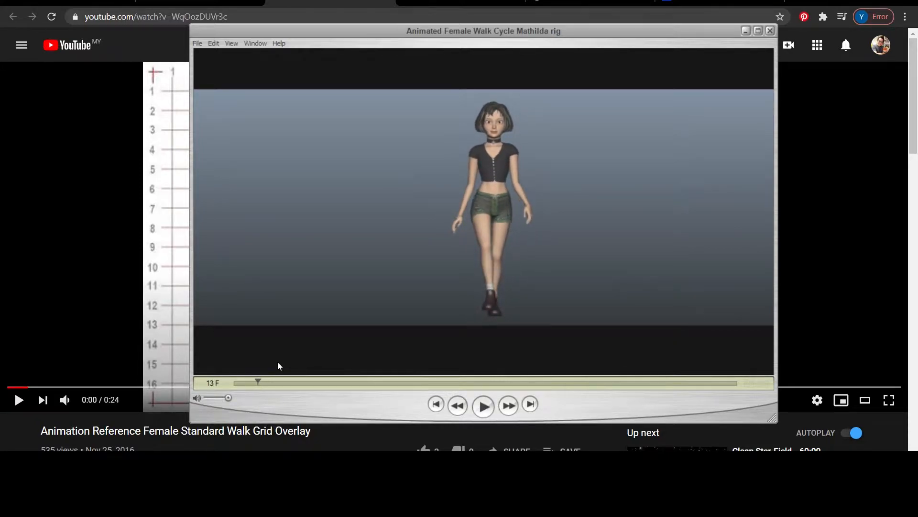
{"action": "key", "text": "Right"}
{"action": "key", "text": "Right"}
{"action": "key", "text": "Right"}
{"action": "key", "text": "Right"}
{"action": "key", "text": "Right"}
{"action": "key", "text": "Right"}
{"action": "key", "text": "Right"}
{"action": "key", "text": "Right"}
{"action": "key", "text": "Right"}
{"action": "key", "text": "Right"}
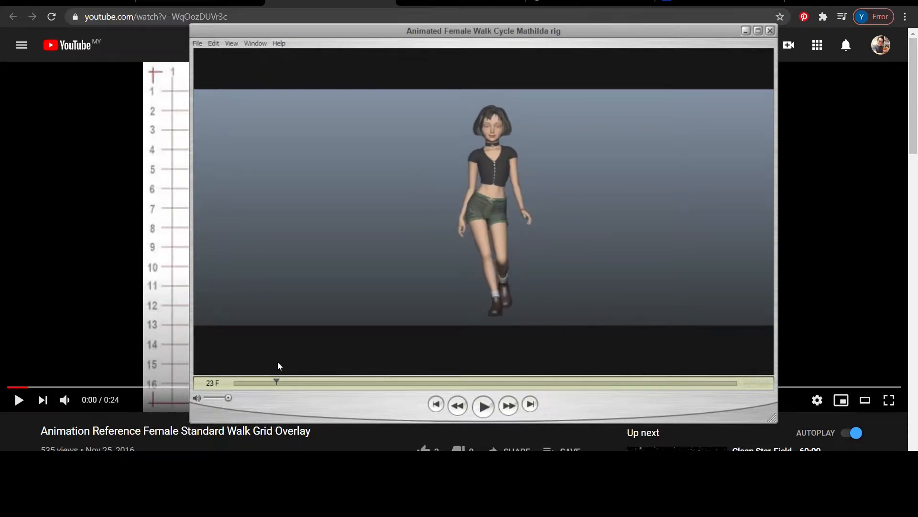
{"action": "key", "text": "Right"}
{"action": "key", "text": "Right"}
{"action": "key", "text": "Right"}
{"action": "key", "text": "Right"}
{"action": "key", "text": "Right"}
{"action": "key", "text": "Right"}
{"action": "key", "text": "Right"}
{"action": "key", "text": "Right"}
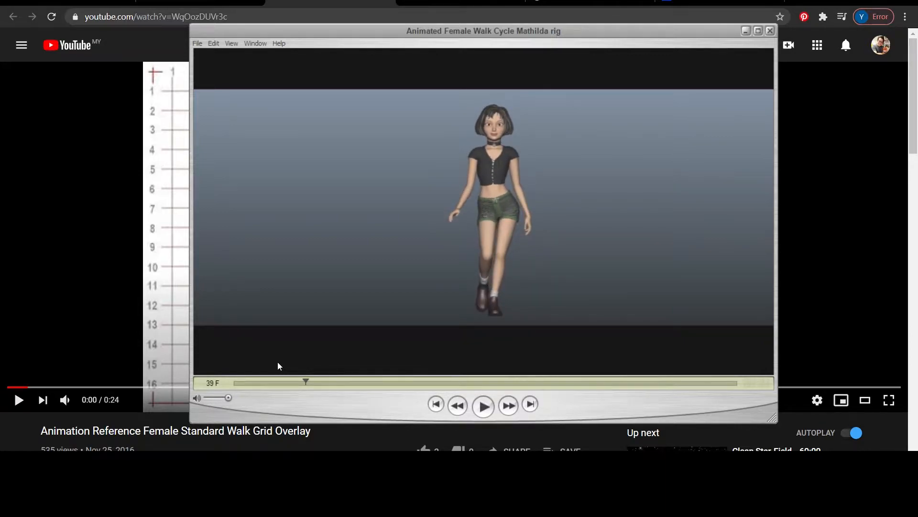
Step the Mathilda walk cycle video back frame by frame to frame 24 to review the poses
{"action": "key", "text": "Left"}
{"action": "key", "text": "Left"}
{"action": "key", "text": "Left"}
{"action": "key", "text": "Left"}
{"action": "key", "text": "Left"}
{"action": "key", "text": "Left"}
{"action": "key", "text": "Left"}
{"action": "key", "text": "Left"}
{"action": "key", "text": "Left"}
{"action": "key", "text": "Left"}
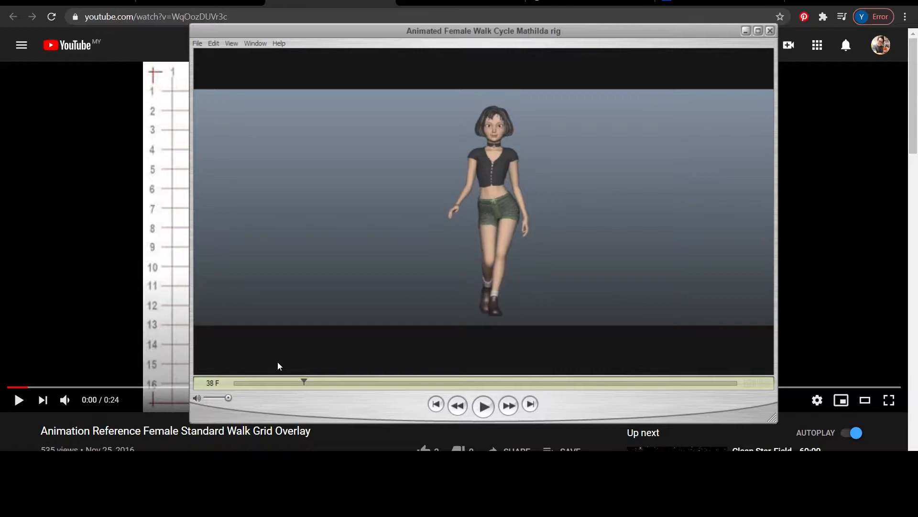
{"action": "key", "text": "Left"}
{"action": "key", "text": "Left"}
{"action": "key", "text": "Left"}
{"action": "key", "text": "Left"}
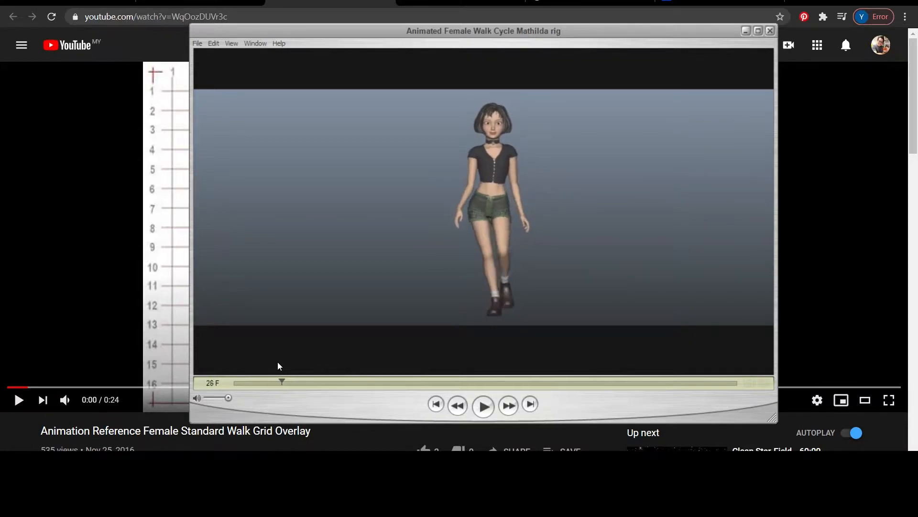
{"action": "key", "text": "Left"}
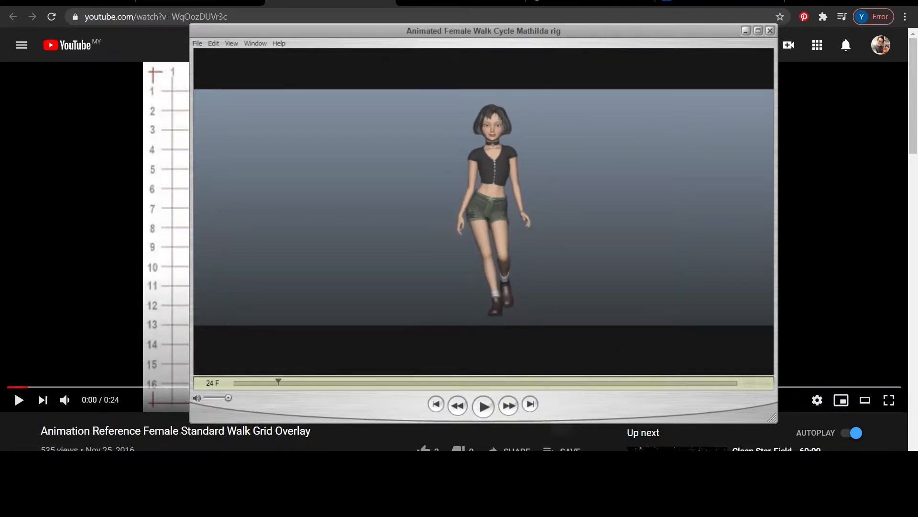
Open the videoplayback grid overlay walk reference in a second player window and set it to its start
{"action": "mouse_move", "coordinate": [541, 495]}
{"action": "left_click", "coordinate": [485, 429]}
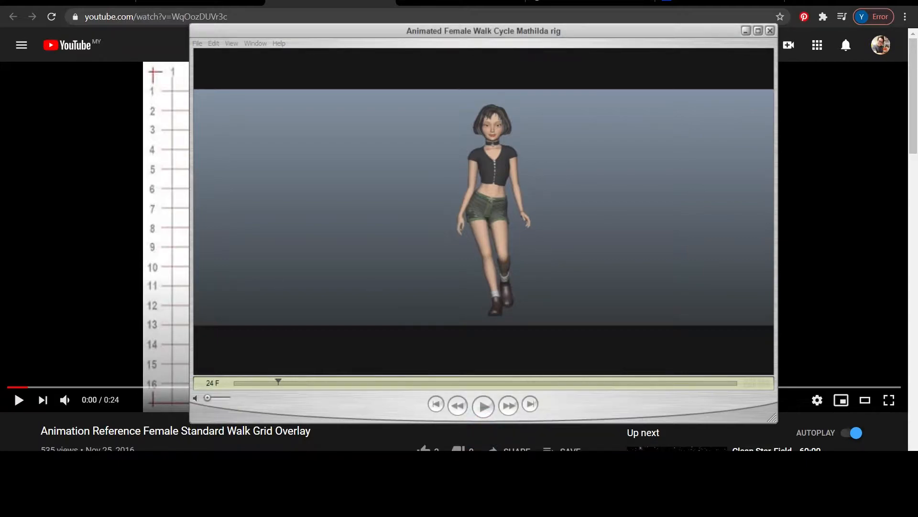
{"action": "left_click_drag", "start_coordinate": [512, 76], "coordinate": [505, 65]}
{"action": "left_click_drag", "start_coordinate": [389, 322], "coordinate": [326, 321]}
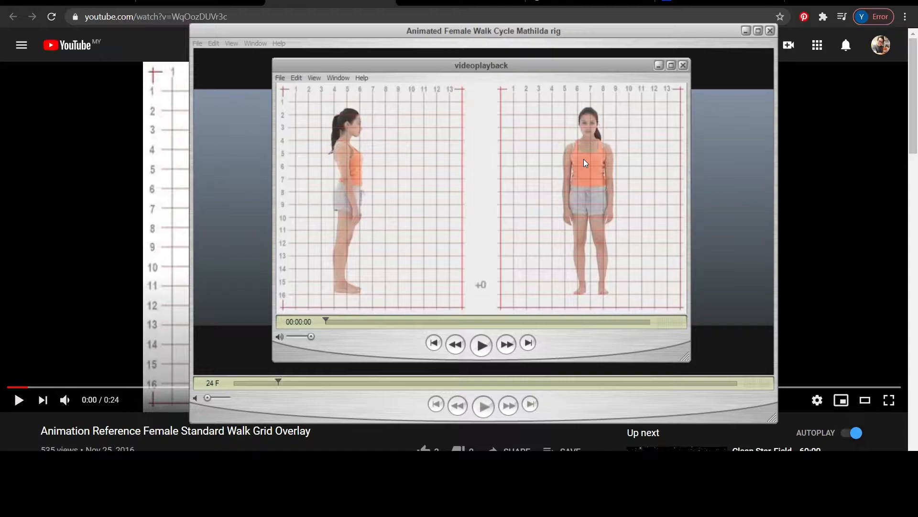
Advance the grid overlay walk video frame by frame to 00:00:05 to study the side and front walking poses
{"action": "key", "text": "Right"}
{"action": "key", "text": "Right"}
{"action": "key", "text": "Right"}
{"action": "key", "text": "Right"}
{"action": "key", "text": "Right"}
{"action": "key", "text": "Right"}
{"action": "key", "text": "Right"}
{"action": "key", "text": "Right"}
{"action": "key", "text": "Right"}
{"action": "key", "text": "Right"}
{"action": "key", "text": "Right"}
{"action": "key", "text": "Right"}
{"action": "key", "text": "Right"}
{"action": "key", "text": "Right"}
{"action": "key", "text": "Right"}
{"action": "key", "text": "Right"}
{"action": "key", "text": "Right"}
{"action": "key", "text": "Right"}
{"action": "key", "text": "Right"}
{"action": "key", "text": "Right"}
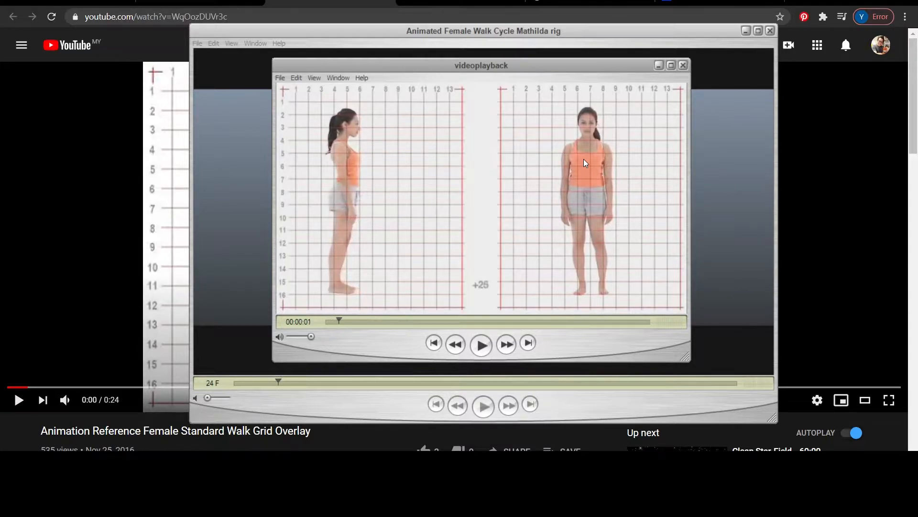
{"action": "key", "text": "Right"}
{"action": "key", "text": "Right"}
{"action": "key", "text": "Right"}
{"action": "key", "text": "Right"}
{"action": "key", "text": "Right"}
{"action": "key", "text": "Right"}
{"action": "key", "text": "Right"}
{"action": "key", "text": "Right"}
{"action": "key", "text": "Right"}
{"action": "key", "text": "Right"}
{"action": "key", "text": "Right"}
{"action": "key", "text": "Right"}
{"action": "key", "text": "Right"}
{"action": "key", "text": "Right"}
{"action": "key", "text": "Right"}
{"action": "key", "text": "Right"}
{"action": "key", "text": "Right"}
{"action": "key", "text": "Right"}
{"action": "key", "text": "Right"}
{"action": "key", "text": "Right"}
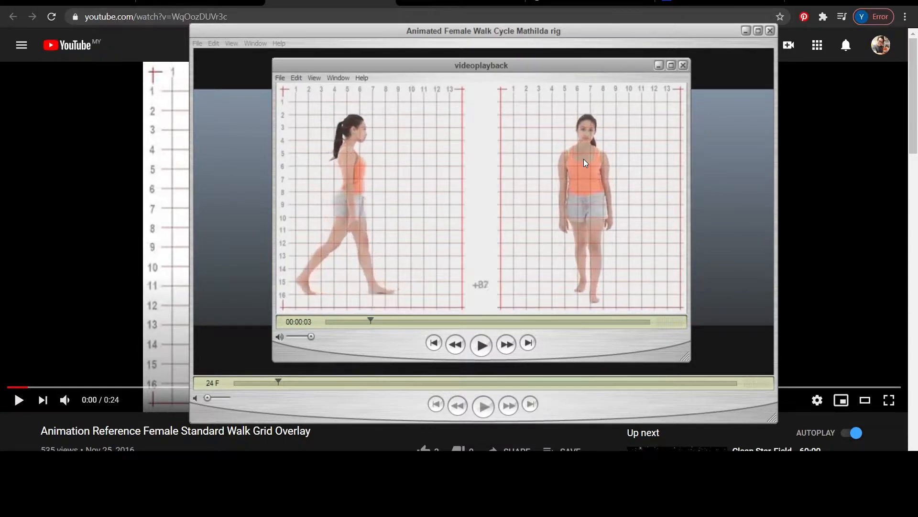
{"action": "key", "text": "Right"}
{"action": "key", "text": "Right"}
{"action": "key", "text": "Right"}
{"action": "key", "text": "Right"}
{"action": "key", "text": "Right"}
{"action": "key", "text": "Right"}
{"action": "key", "text": "Right"}
{"action": "key", "text": "Right"}
{"action": "key", "text": "Right"}
{"action": "key", "text": "Right"}
{"action": "key", "text": "Right"}
{"action": "key", "text": "Right"}
{"action": "key", "text": "Right"}
{"action": "key", "text": "Right"}
{"action": "key", "text": "Right"}
{"action": "key", "text": "Right"}
{"action": "key", "text": "Right"}
{"action": "key", "text": "Right"}
{"action": "key", "text": "Right"}
{"action": "key", "text": "Right"}
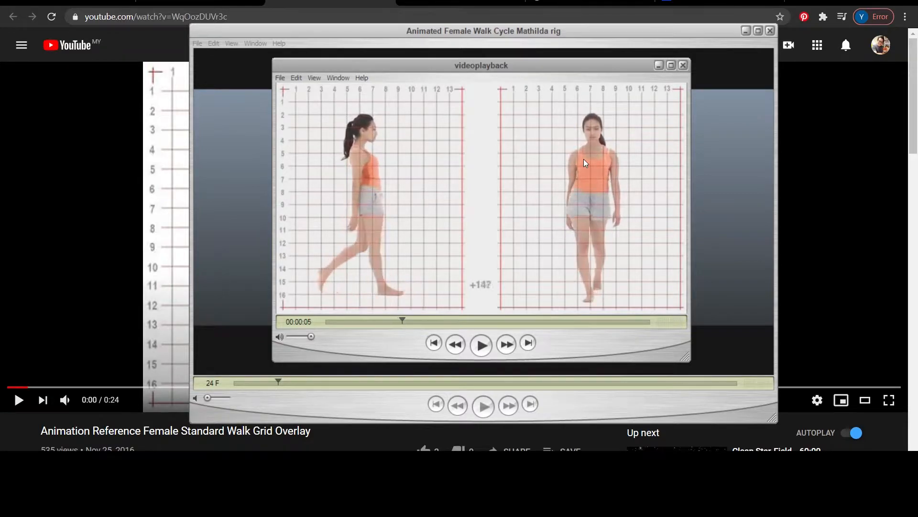
Advance the grid overlay walk video frame by frame to 00:00:12 to study the side and front walking poses
{"action": "key", "text": "Right"}
{"action": "key", "text": "Right"}
{"action": "key", "text": "Right"}
{"action": "key", "text": "Right"}
{"action": "key", "text": "Right"}
{"action": "key", "text": "Right"}
{"action": "key", "text": "Right"}
{"action": "key", "text": "Right"}
{"action": "key", "text": "Right"}
{"action": "key", "text": "Right"}
{"action": "key", "text": "Right"}
{"action": "key", "text": "Right"}
{"action": "key", "text": "Right"}
{"action": "key", "text": "Right"}
{"action": "key", "text": "Right"}
{"action": "key", "text": "Right"}
{"action": "key", "text": "Right"}
{"action": "key", "text": "Right"}
{"action": "key", "text": "Right"}
{"action": "key", "text": "Right"}
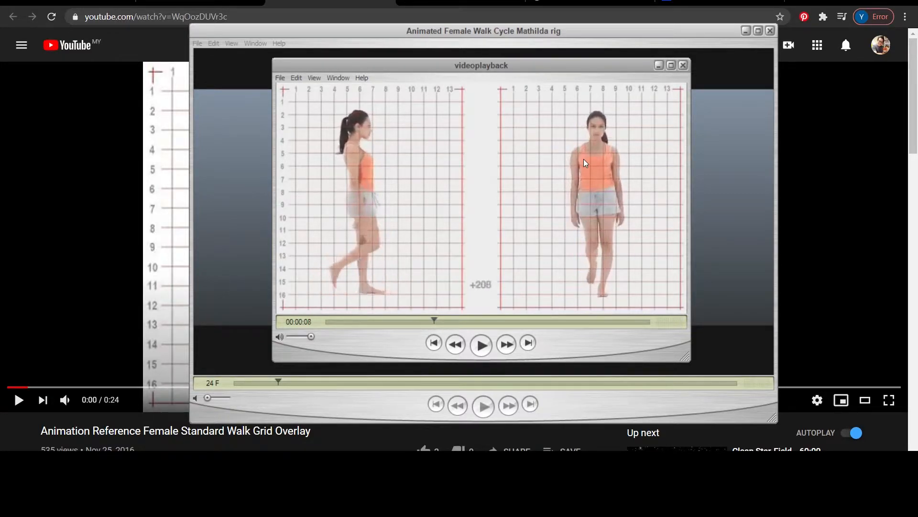
{"action": "key", "text": "Right"}
{"action": "key", "text": "Right"}
{"action": "key", "text": "Right"}
{"action": "key", "text": "Right"}
{"action": "key", "text": "Right"}
{"action": "key", "text": "Right"}
{"action": "key", "text": "Right"}
{"action": "key", "text": "Right"}
{"action": "key", "text": "Right"}
{"action": "key", "text": "Right"}
{"action": "key", "text": "Right"}
{"action": "key", "text": "Right"}
{"action": "key", "text": "Right"}
{"action": "key", "text": "Right"}
{"action": "key", "text": "Right"}
{"action": "key", "text": "Right"}
{"action": "key", "text": "Right"}
{"action": "key", "text": "Right"}
{"action": "key", "text": "Right"}
{"action": "key", "text": "Right"}
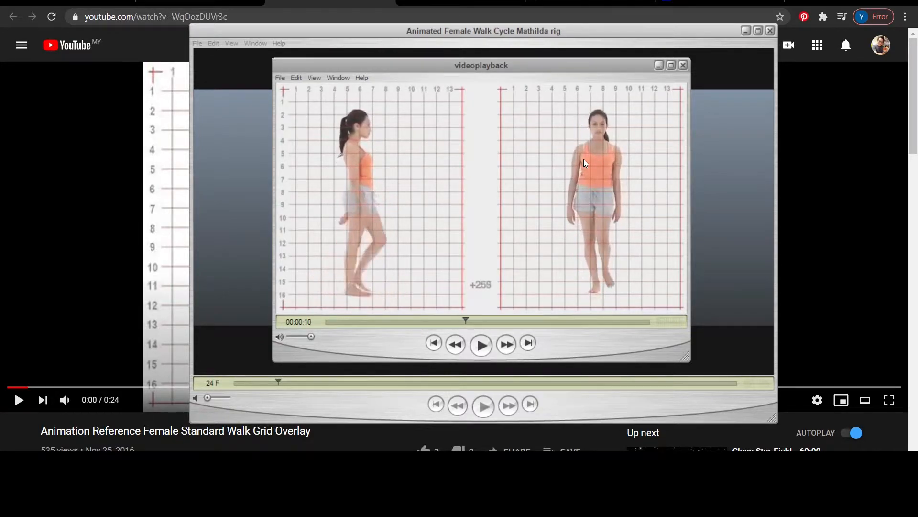
{"action": "key", "text": "Right"}
{"action": "key", "text": "Right"}
{"action": "key", "text": "Right"}
{"action": "key", "text": "Right"}
{"action": "key", "text": "Right"}
{"action": "key", "text": "Right"}
{"action": "key", "text": "Right"}
{"action": "key", "text": "Right"}
{"action": "key", "text": "Right"}
{"action": "key", "text": "Right"}
{"action": "key", "text": "Right"}
{"action": "key", "text": "Right"}
{"action": "key", "text": "Right"}
{"action": "key", "text": "Right"}
{"action": "key", "text": "Right"}
{"action": "key", "text": "Right"}
{"action": "key", "text": "Right"}
{"action": "key", "text": "Right"}
{"action": "key", "text": "Right"}
{"action": "key", "text": "Right"}
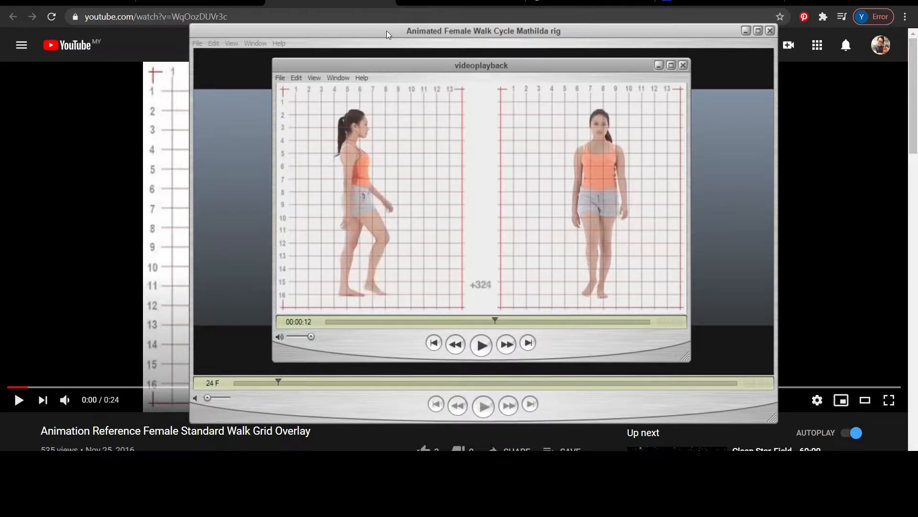
Load the grid overlay walk video in the savefrom.net downloader by adding "ss" before "youtube" in its address, and dismiss the translation offer
{"action": "left_click", "coordinate": [335, 2]}
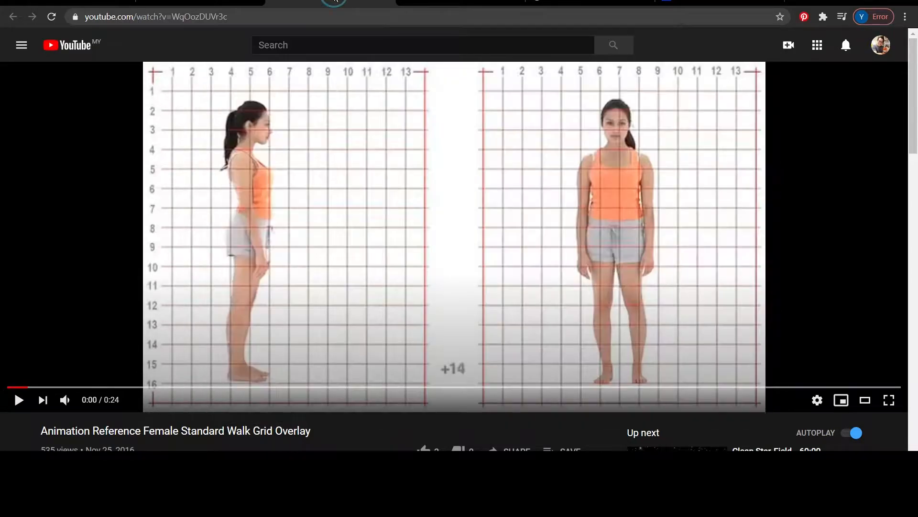
{"action": "left_click", "coordinate": [99, 17]}
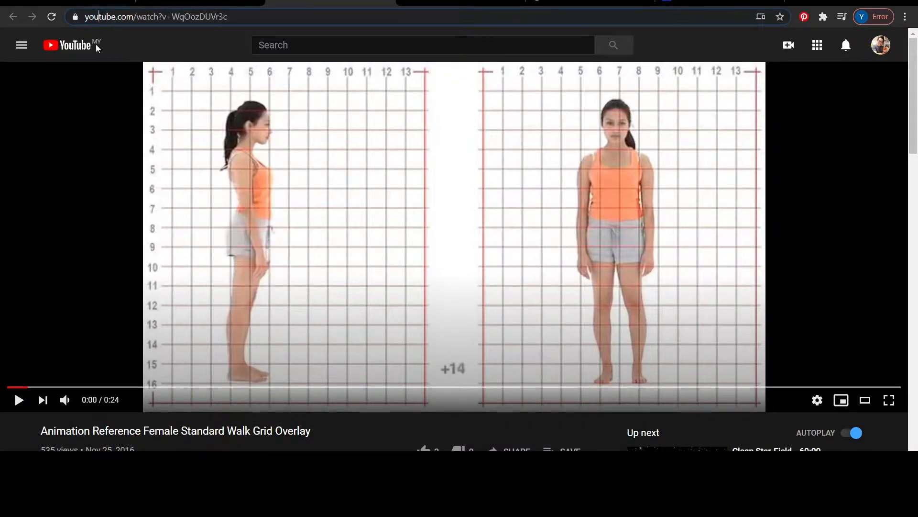
{"action": "left_click", "coordinate": [118, 18]}
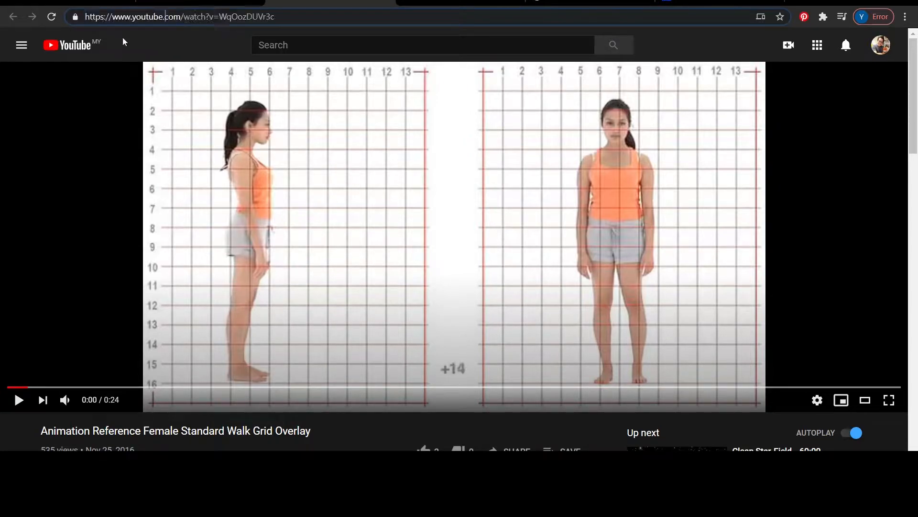
{"action": "left_click", "coordinate": [130, 17]}
{"action": "type", "text": "ss"}
{"action": "key", "text": "Return"}
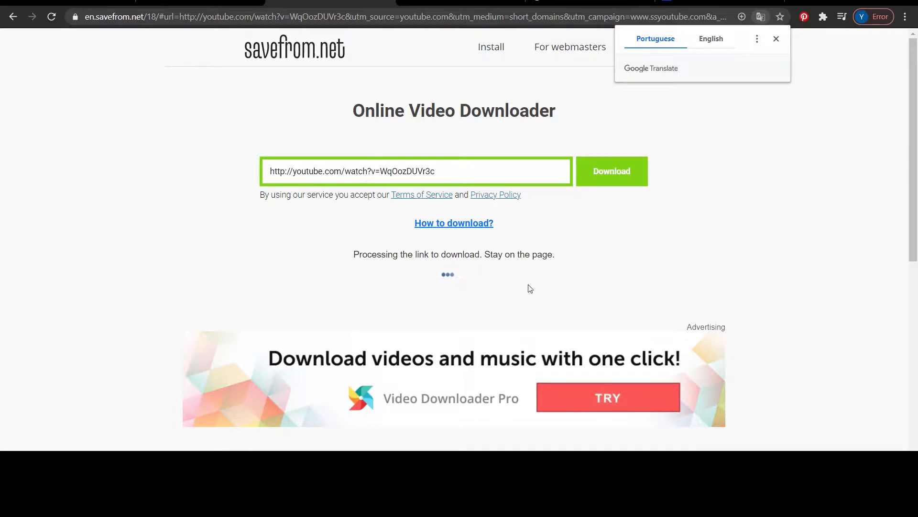
{"action": "scroll", "coordinate": [558, 213], "scroll_direction": "down", "scroll_amount": 1}
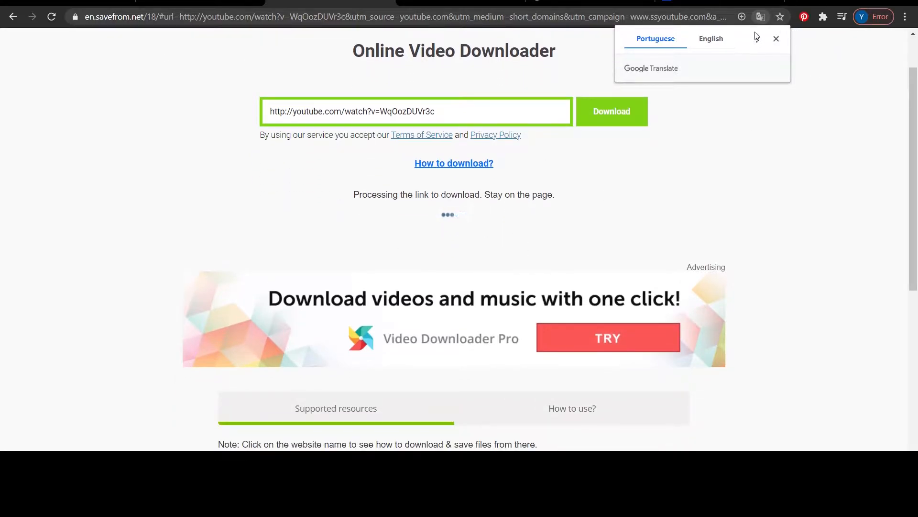
{"action": "left_click", "coordinate": [776, 38]}
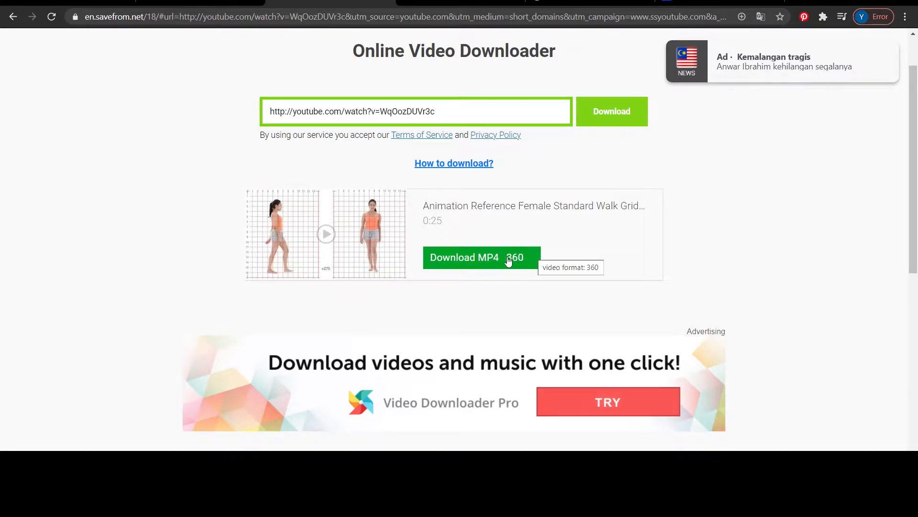
Load the Mathilda walk cycle video in the downloader by adding "ss" before "youtube" in its address, and view its download quality options
{"action": "left_click", "coordinate": [435, 4]}
{"action": "left_click", "coordinate": [119, 16]}
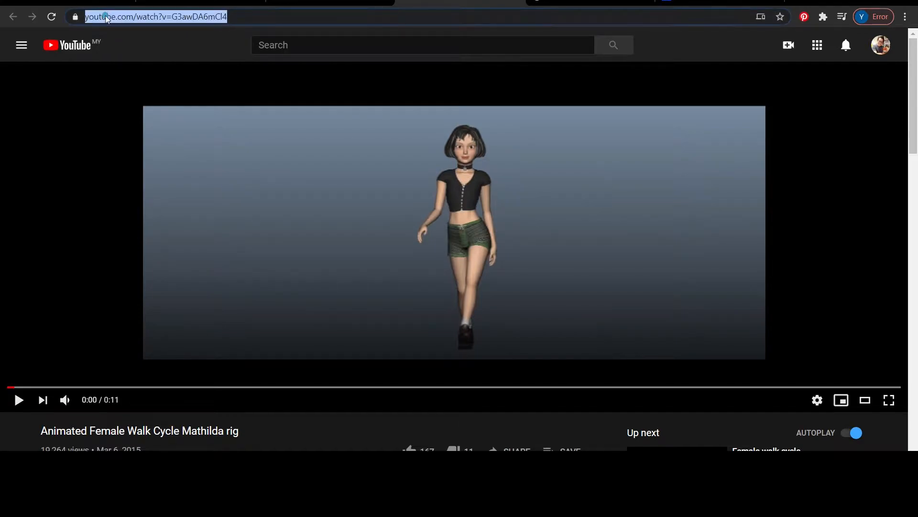
{"action": "double_click", "coordinate": [132, 17]}
{"action": "left_click", "coordinate": [137, 17]}
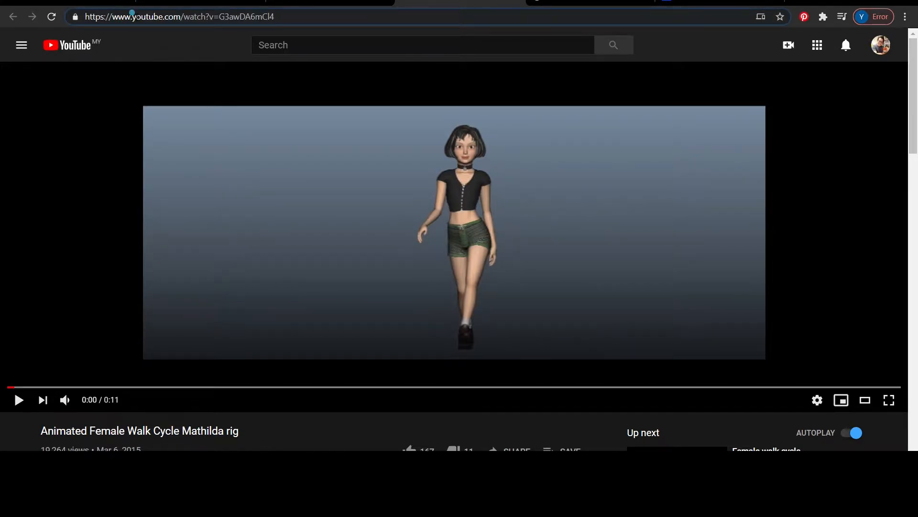
{"action": "type", "text": "s"}
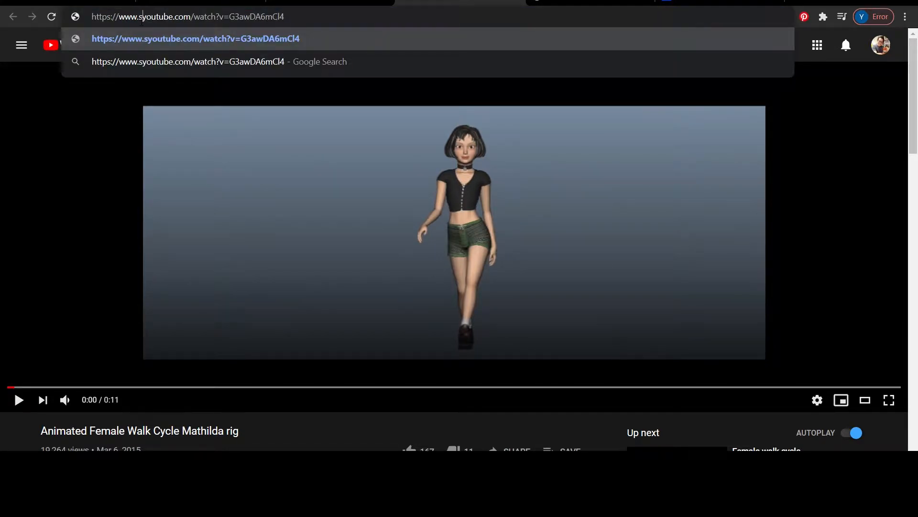
{"action": "key", "text": "Return"}
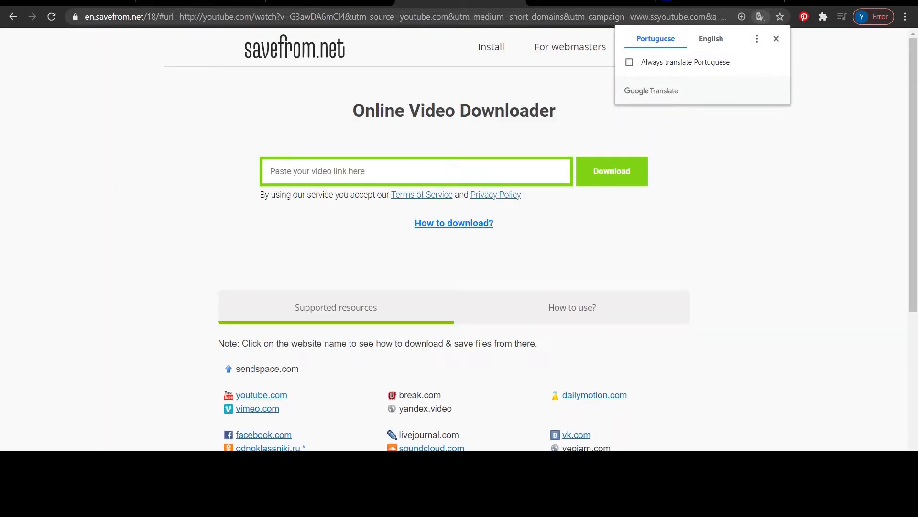
{"action": "left_click", "coordinate": [707, 39]}
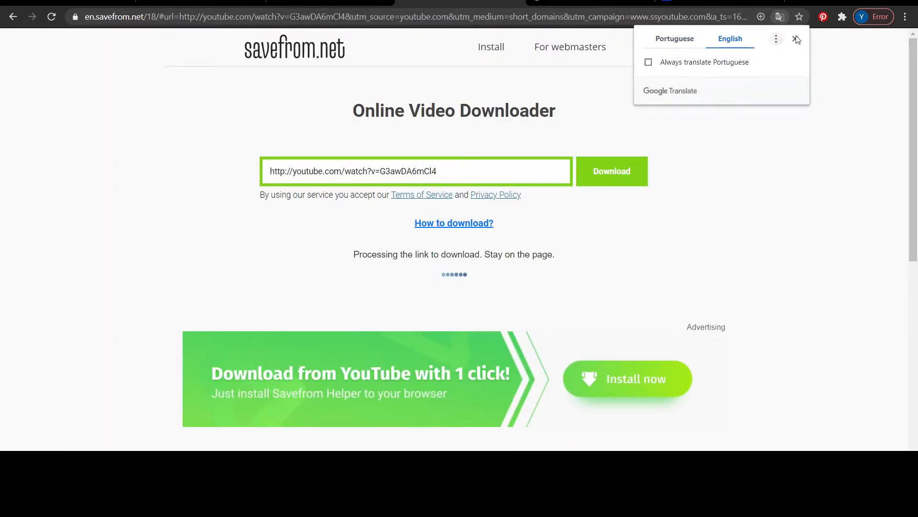
{"action": "left_click", "coordinate": [796, 38]}
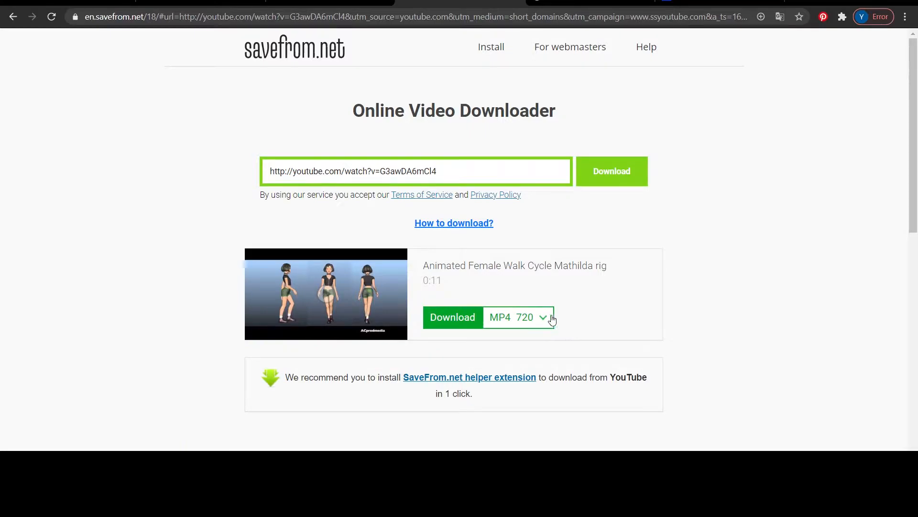
{"action": "left_click", "coordinate": [539, 318]}
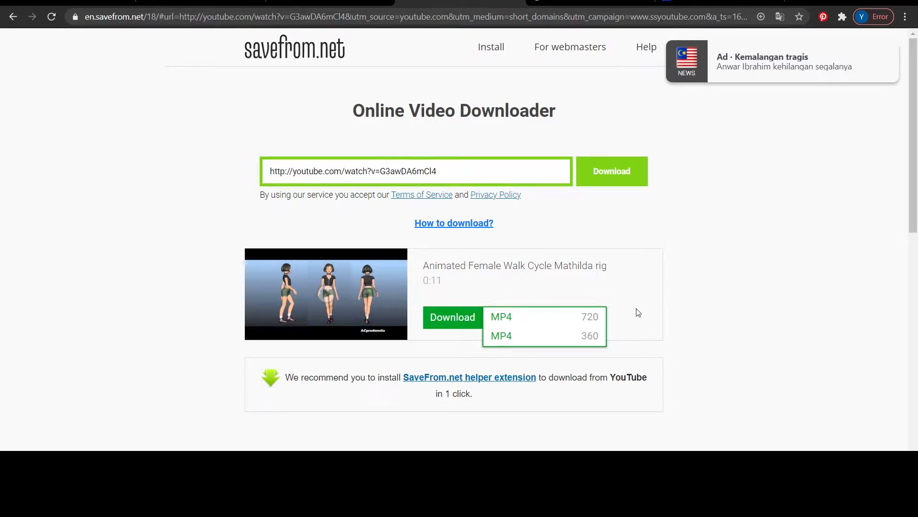
{"action": "left_click", "coordinate": [687, 268]}
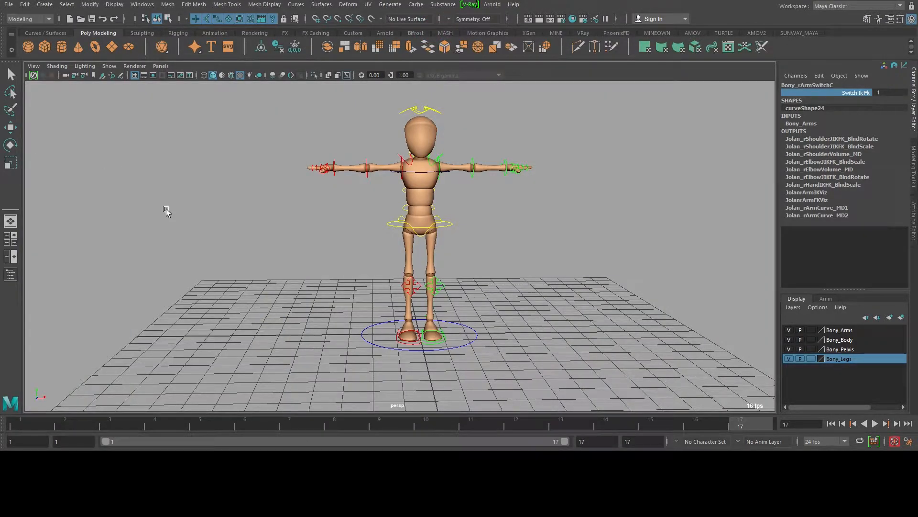
Return to the browser's walk cycle reference search, show the image results and open the Walk Cycle Inspiration chart
{"action": "mouse_move", "coordinate": [572, 458]}
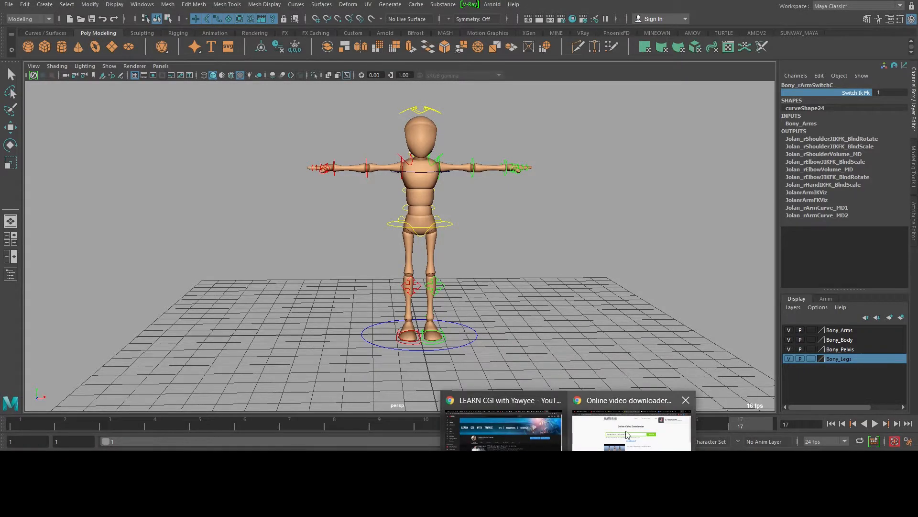
{"action": "left_click", "coordinate": [629, 431]}
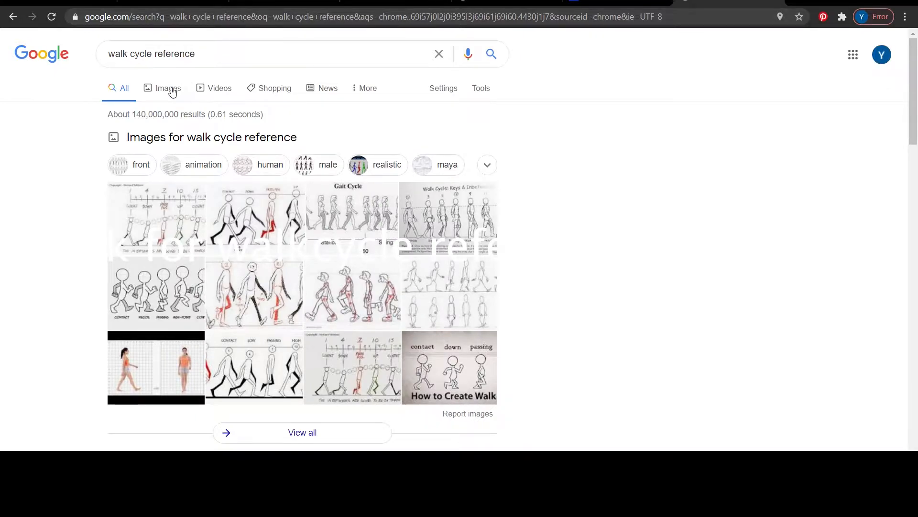
{"action": "left_click", "coordinate": [173, 93]}
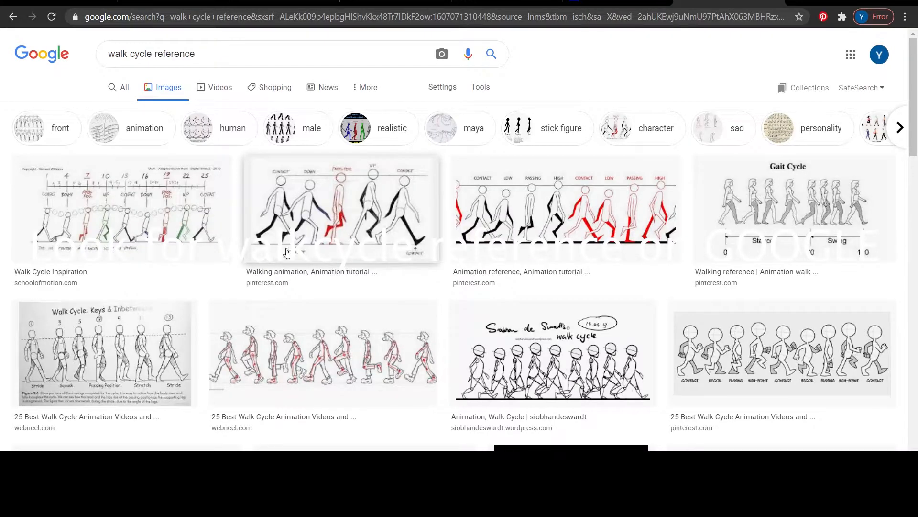
{"action": "left_click", "coordinate": [160, 221]}
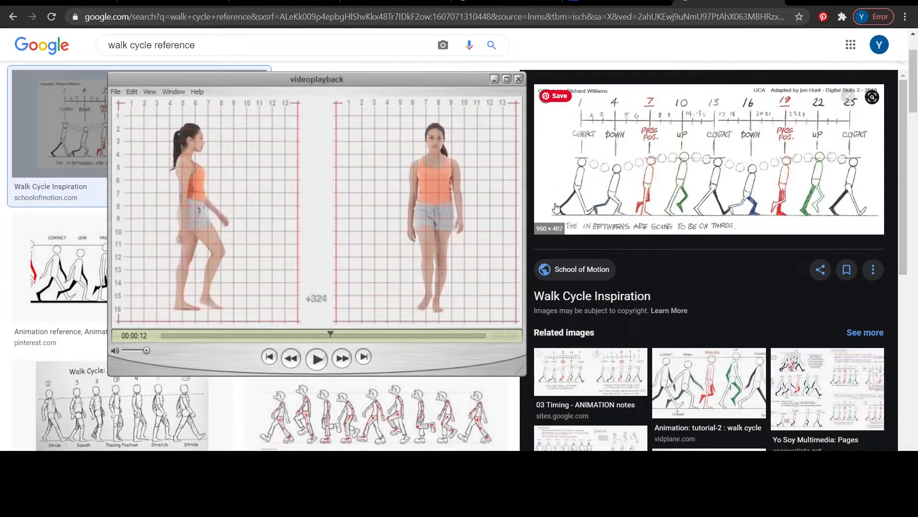
Scrub the grid overlay walk video back to 00:00:08 to compare it with the chart, and return to Maya
{"action": "left_click_drag", "start_coordinate": [273, 335], "coordinate": [235, 334]}
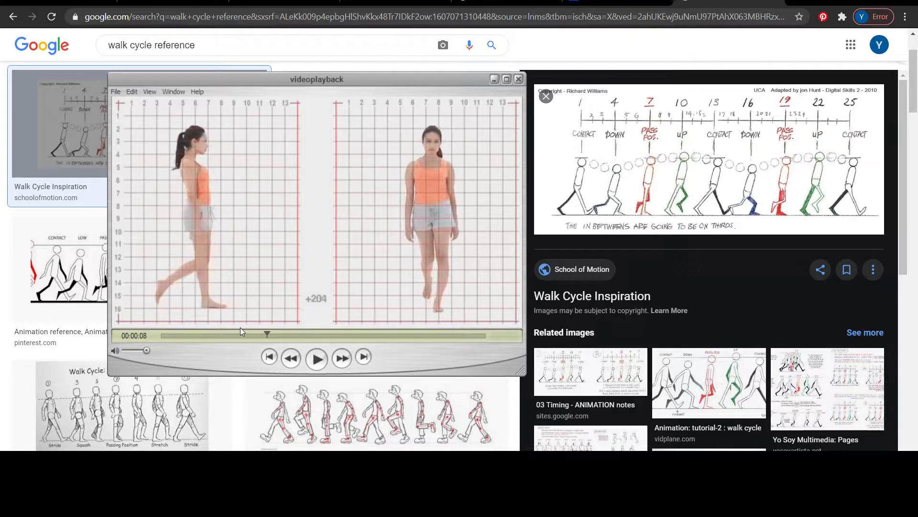
{"action": "left_click", "coordinate": [494, 79]}
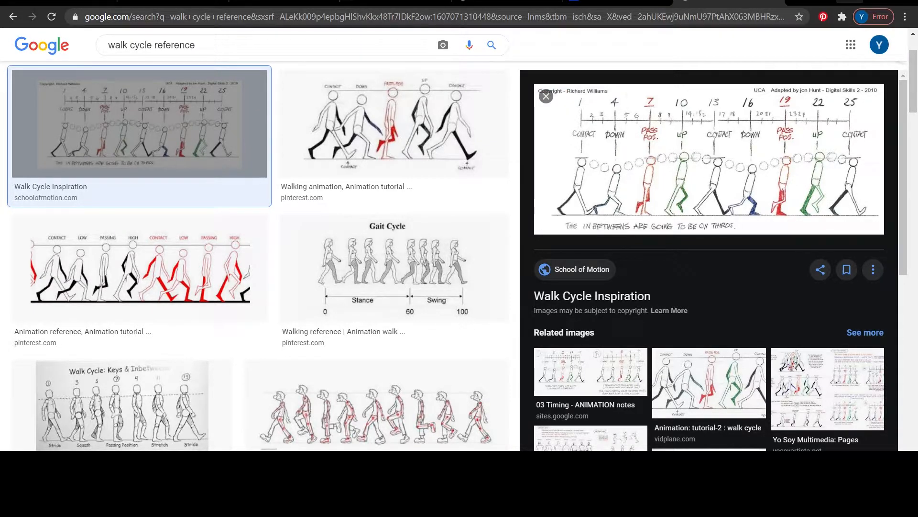
{"action": "left_click", "coordinate": [845, 4]}
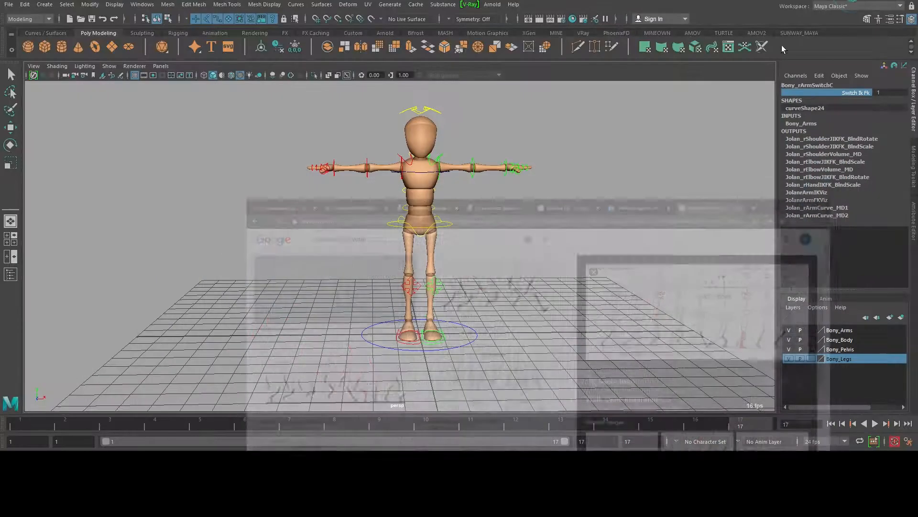
Curl the right hand's second finger by rotating its three joint controls to -15 in Z
{"action": "left_click_drag", "start_coordinate": [454, 172], "coordinate": [251, 111], "text": "alt"}
{"action": "right_click_drag", "start_coordinate": [251, 112], "coordinate": [359, 145], "text": "alt"}
{"action": "middle_click_drag", "start_coordinate": [304, 168], "coordinate": [390, 253], "text": "alt"}
{"action": "right_click_drag", "start_coordinate": [324, 206], "coordinate": [382, 225], "text": "alt"}
{"action": "left_click_drag", "start_coordinate": [344, 215], "coordinate": [408, 248], "text": "alt"}
{"action": "right_click_drag", "start_coordinate": [408, 248], "coordinate": [431, 235], "text": "alt"}
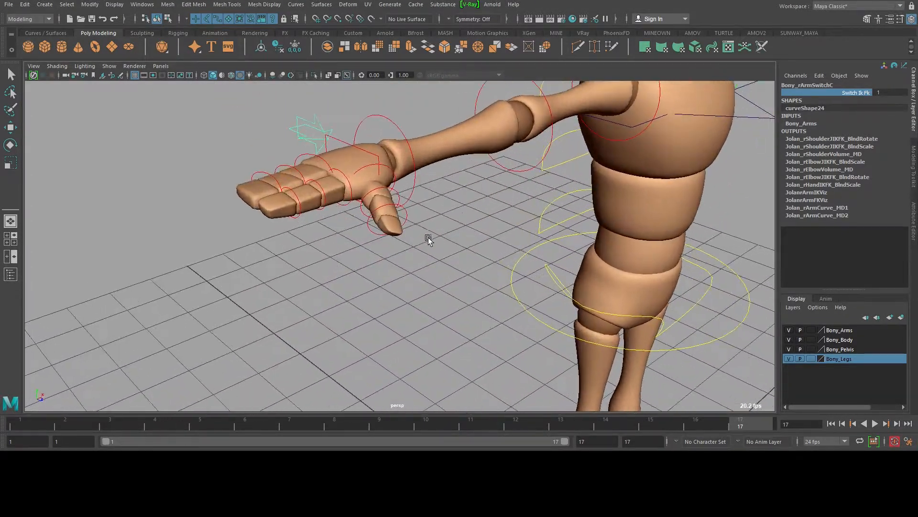
{"action": "right_click_drag", "start_coordinate": [342, 210], "coordinate": [345, 192], "text": "alt"}
{"action": "left_click", "coordinate": [282, 142]}
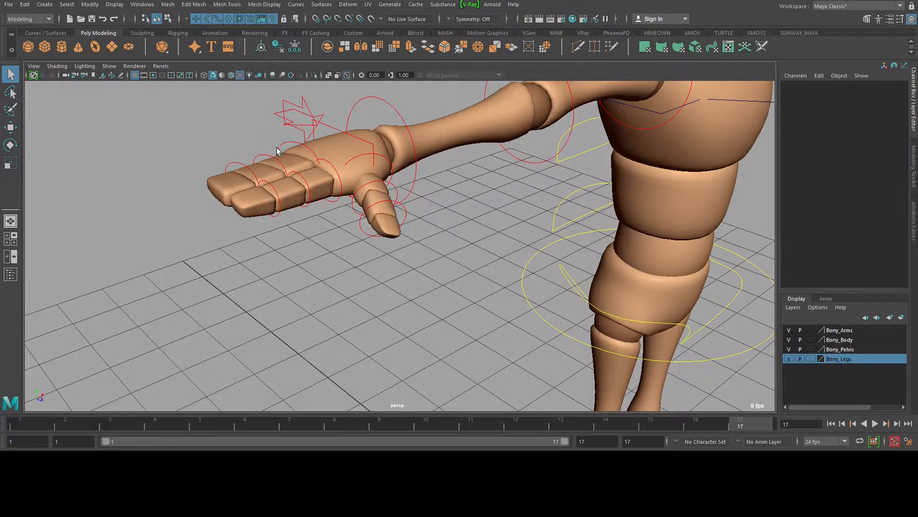
{"action": "left_click", "coordinate": [277, 146]}
{"action": "left_click", "coordinate": [234, 163], "text": "shift"}
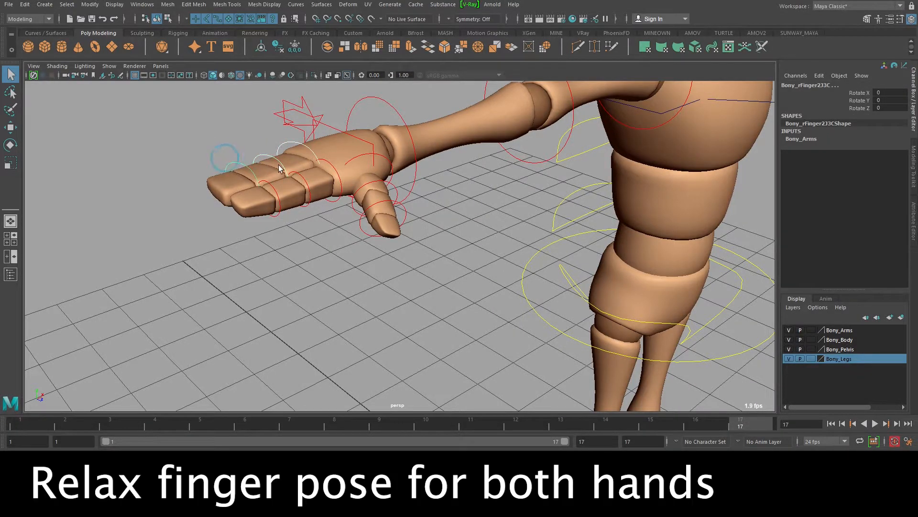
{"action": "left_click_drag", "start_coordinate": [262, 166], "coordinate": [286, 176], "text": "alt"}
{"action": "middle_click_drag", "start_coordinate": [286, 176], "coordinate": [362, 212], "text": "alt"}
{"action": "right_click_drag", "start_coordinate": [363, 212], "coordinate": [378, 194], "text": "alt"}
{"action": "key", "text": "e"}
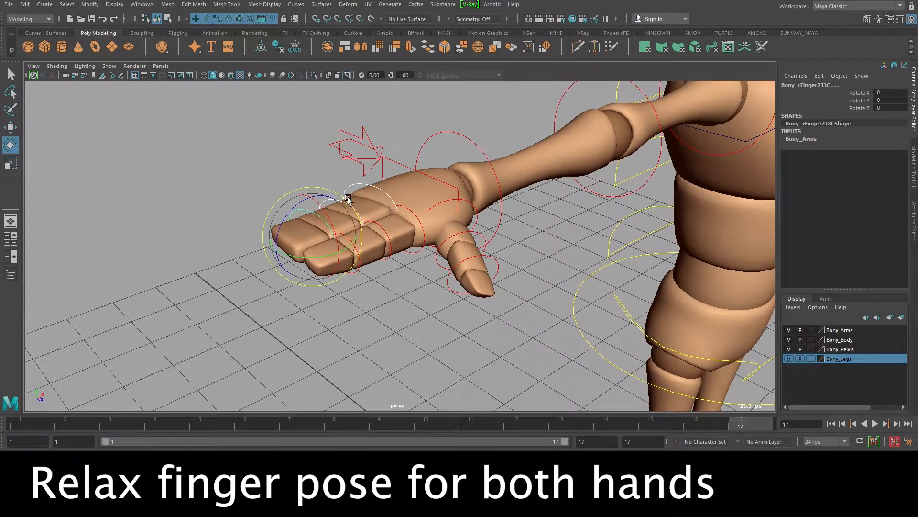
{"action": "left_click_drag", "start_coordinate": [301, 201], "coordinate": [288, 202]}
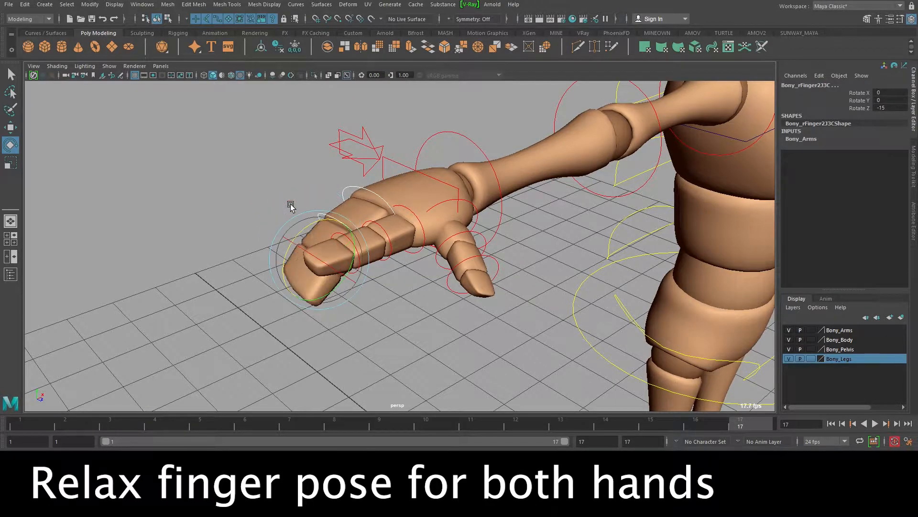
Curl the right hand's first finger by rotating its joint controls to -15 in Z
{"action": "key", "text": "q"}
{"action": "left_click", "coordinate": [396, 220]}
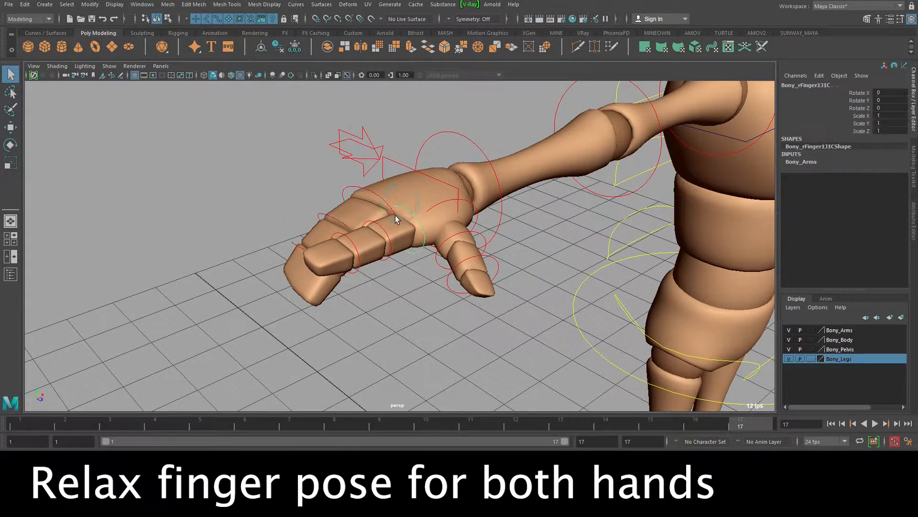
{"action": "left_click", "coordinate": [374, 236]}
{"action": "left_click_drag", "start_coordinate": [368, 238], "coordinate": [317, 230], "text": "alt"}
{"action": "key", "text": "e"}
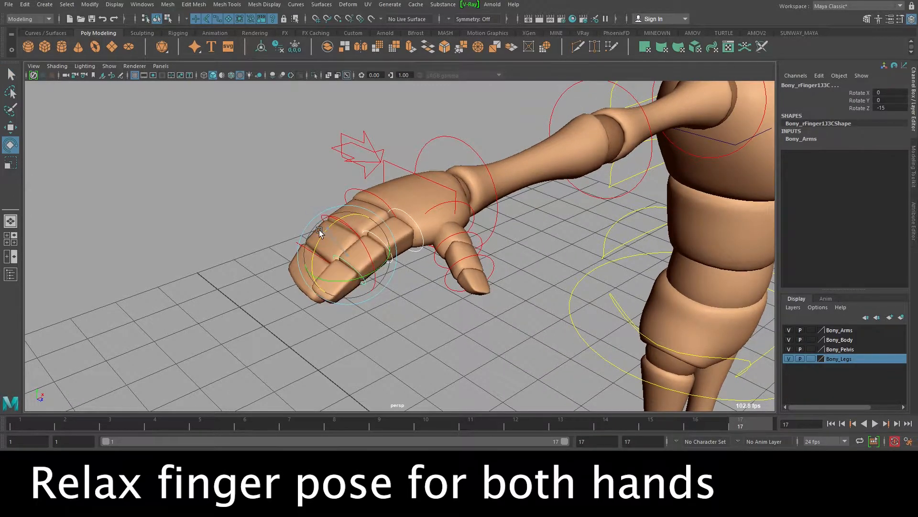
Fine-tune the curl of the right hand's second finger by rotating its three joint controls together
{"action": "key", "text": "q"}
{"action": "left_click", "coordinate": [364, 193]}
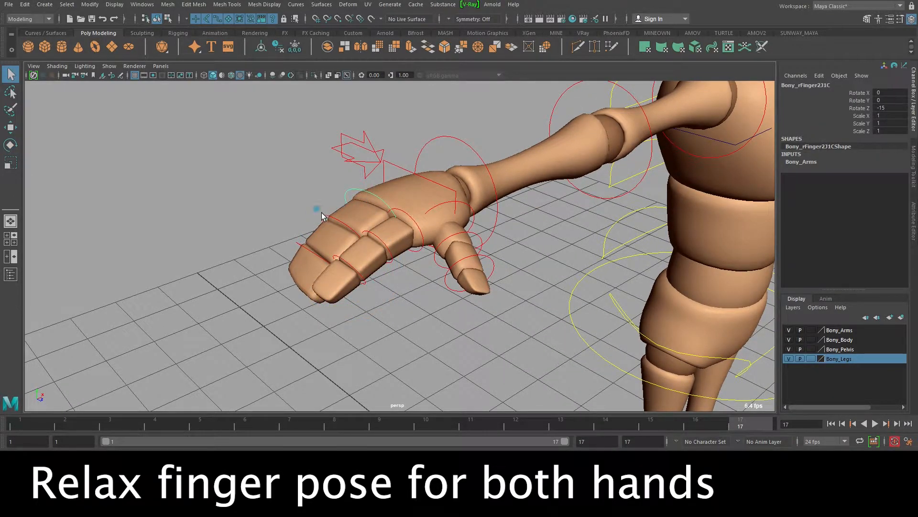
{"action": "left_click_drag", "start_coordinate": [322, 213], "coordinate": [331, 222], "text": "shift"}
{"action": "left_click", "coordinate": [298, 242], "text": "shift"}
{"action": "right_click_drag", "start_coordinate": [401, 211], "coordinate": [379, 216], "text": "alt"}
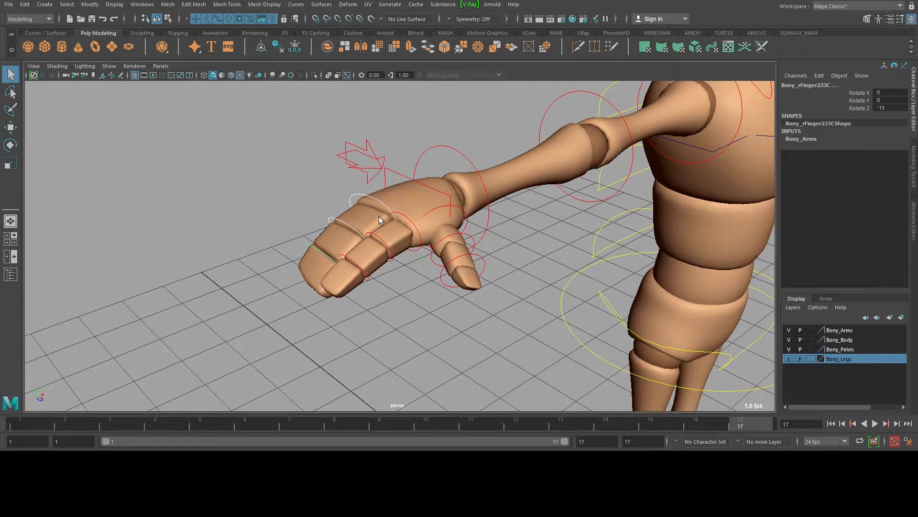
{"action": "key", "text": "e"}
{"action": "left_click_drag", "start_coordinate": [319, 225], "coordinate": [317, 222]}
Rotate the right thumb's joint controls into a relaxed pose
{"action": "left_click_drag", "start_coordinate": [512, 249], "coordinate": [431, 247], "text": "alt"}
{"action": "left_click", "coordinate": [449, 229]}
{"action": "key", "text": "q"}
{"action": "left_click", "coordinate": [427, 244]}
{"action": "key", "text": "e"}
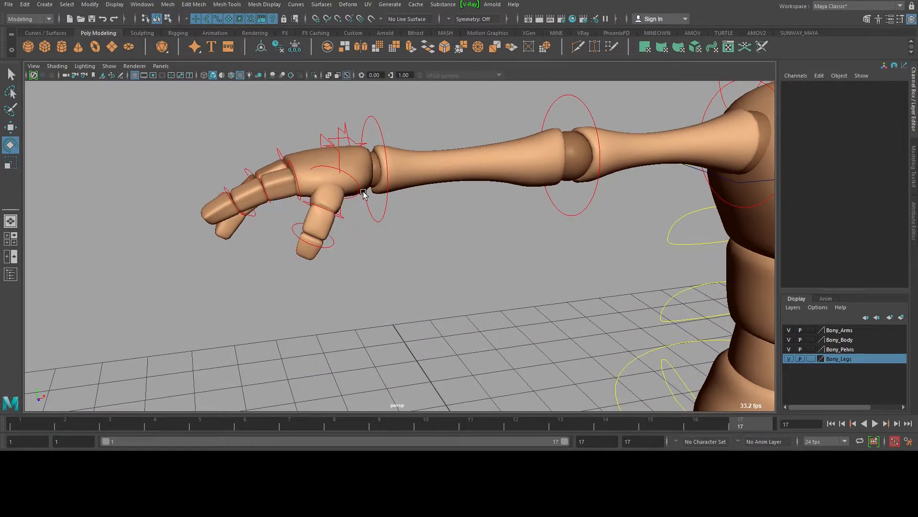
{"action": "left_click", "coordinate": [306, 206]}
{"action": "left_click_drag", "start_coordinate": [301, 205], "coordinate": [299, 200]}
Curl the left hand's second finger by rotating its three joint controls together to -20 in Z
{"action": "left_click_drag", "start_coordinate": [471, 212], "coordinate": [612, 220], "text": "alt"}
{"action": "left_click", "coordinate": [600, 224]}
{"action": "key", "text": "q"}
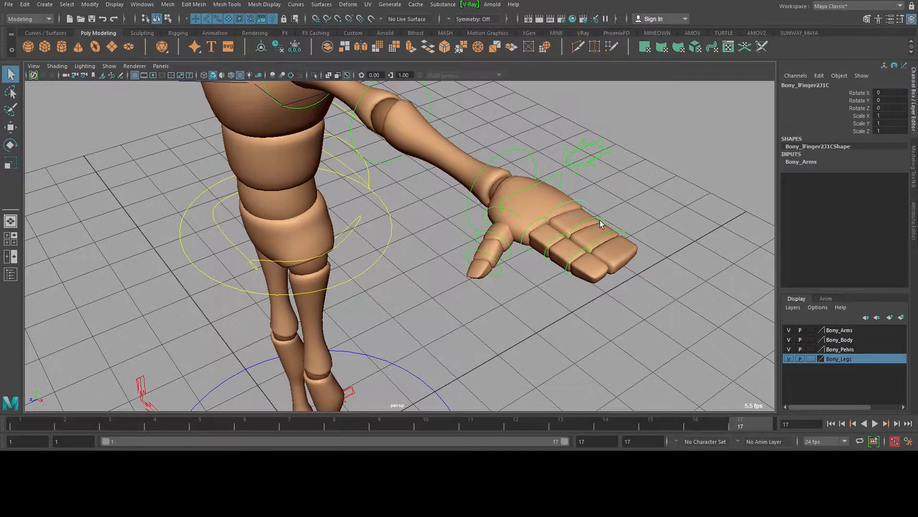
{"action": "left_click", "coordinate": [618, 225]}
{"action": "left_click_drag", "start_coordinate": [624, 233], "coordinate": [682, 234], "text": "alt"}
{"action": "key", "text": "e"}
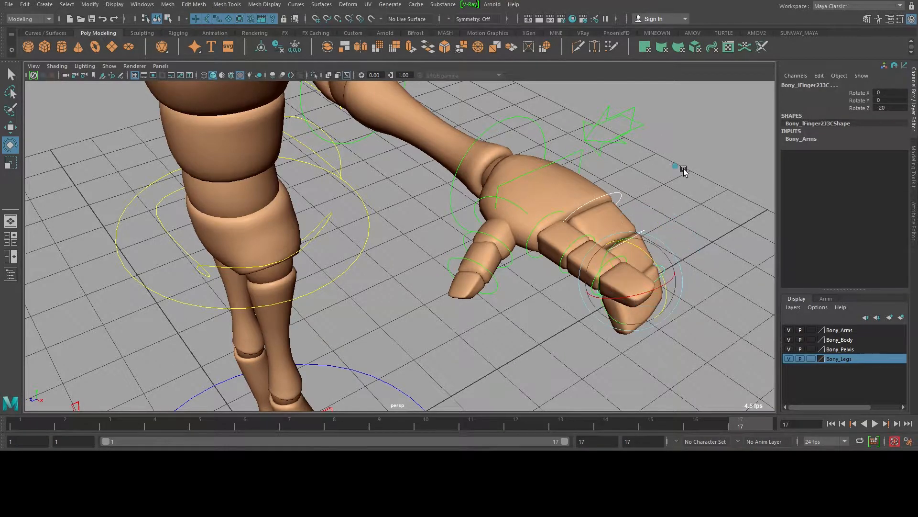
{"action": "left_click", "coordinate": [682, 168]}
Curl the left hand's first finger by rotating its three joint controls together
{"action": "key", "text": "q"}
{"action": "left_click", "coordinate": [549, 213]}
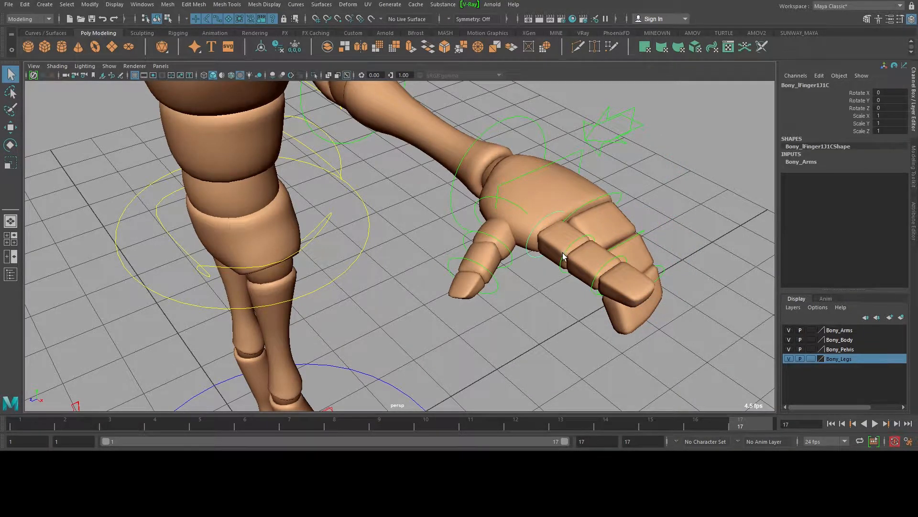
{"action": "left_click", "coordinate": [563, 253]}
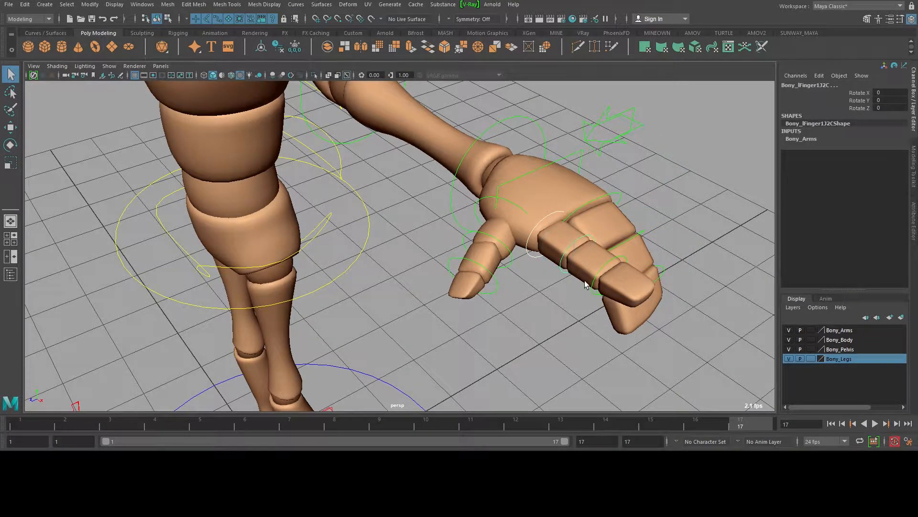
{"action": "left_click", "coordinate": [644, 268]}
{"action": "key", "text": "e"}
{"action": "left_click_drag", "start_coordinate": [641, 261], "coordinate": [684, 224]}
{"action": "left_click", "coordinate": [535, 167]}
Rotate the left thumb's three joint controls to -25 in Z and its base joint to 15 in Y
{"action": "left_click_drag", "start_coordinate": [535, 167], "coordinate": [500, 195], "text": "alt"}
{"action": "key", "text": "q"}
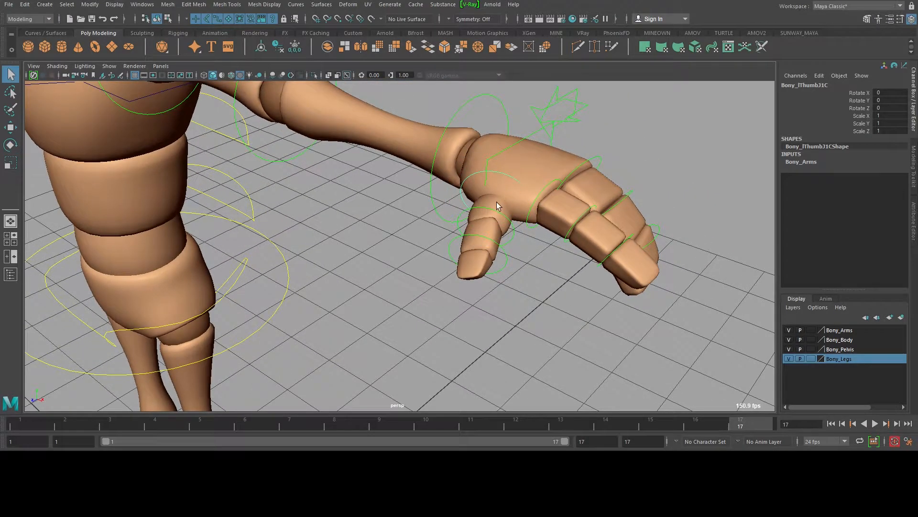
{"action": "left_click", "coordinate": [488, 208], "text": "shift"}
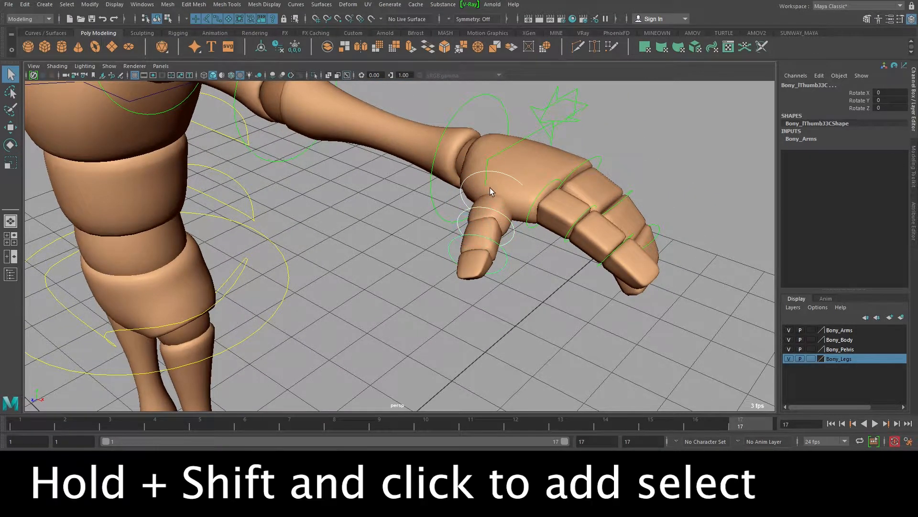
{"action": "key", "text": "e"}
{"action": "left_click_drag", "start_coordinate": [453, 230], "coordinate": [458, 260]}
{"action": "key", "text": "ctrl+z"}
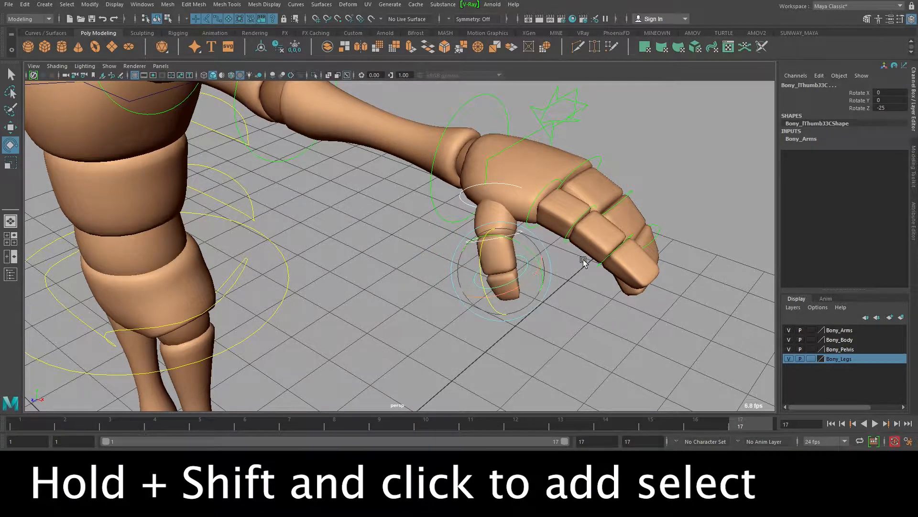
{"action": "left_click", "coordinate": [570, 269]}
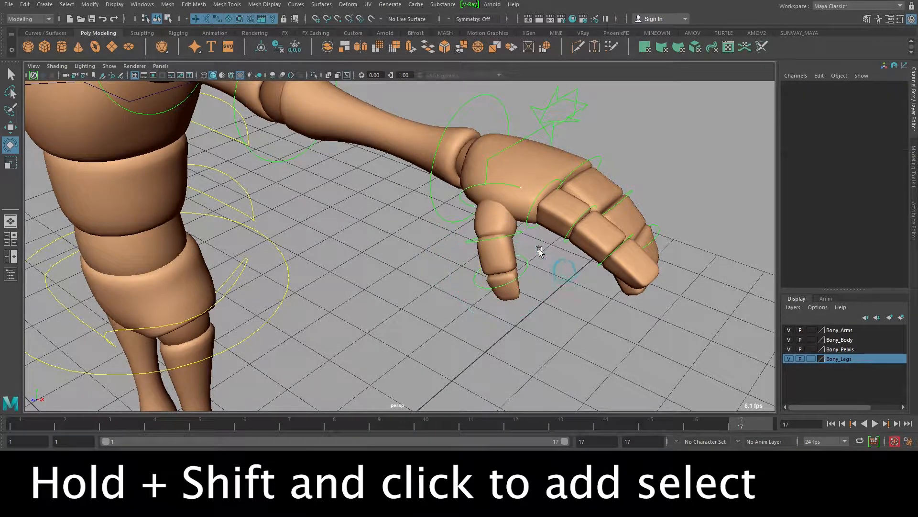
{"action": "left_click", "coordinate": [512, 183]}
{"action": "left_click_drag", "start_coordinate": [526, 217], "coordinate": [536, 211]}
Compare the relaxed poses of both hands and examine the whole character from the front and side
{"action": "right_click_drag", "start_coordinate": [587, 197], "coordinate": [283, 209], "text": "alt"}
{"action": "left_click_drag", "start_coordinate": [283, 209], "coordinate": [321, 224], "text": "alt"}
{"action": "middle_click_drag", "start_coordinate": [321, 223], "coordinate": [565, 161], "text": "alt"}
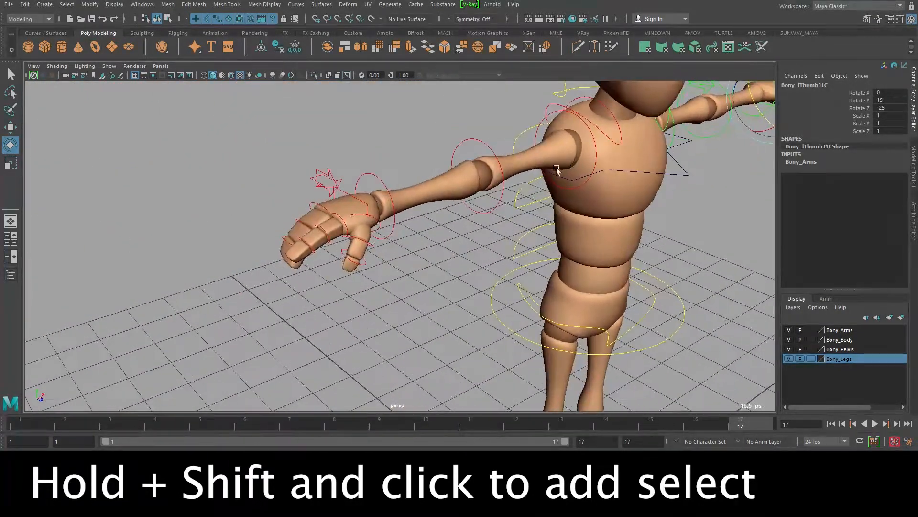
{"action": "left_click_drag", "start_coordinate": [422, 222], "coordinate": [385, 237], "text": "alt"}
{"action": "left_click", "coordinate": [369, 240]}
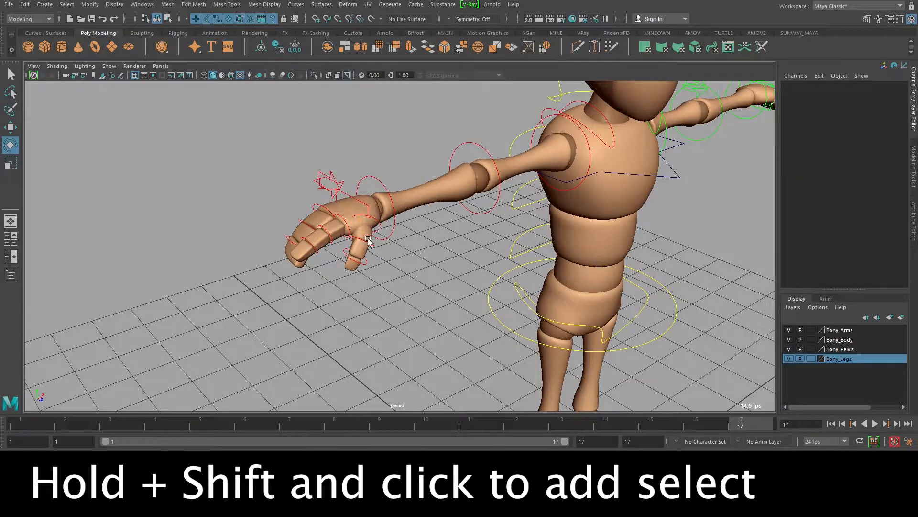
{"action": "left_click_drag", "start_coordinate": [572, 250], "coordinate": [523, 229], "text": "alt"}
{"action": "right_click_drag", "start_coordinate": [572, 232], "coordinate": [397, 224], "text": "alt"}
{"action": "middle_click_drag", "start_coordinate": [592, 266], "coordinate": [580, 206], "text": "alt"}
{"action": "right_click_drag", "start_coordinate": [610, 216], "coordinate": [372, 242], "text": "alt"}
{"action": "left_click_drag", "start_coordinate": [371, 241], "coordinate": [433, 245], "text": "alt"}
{"action": "right_click_drag", "start_coordinate": [397, 228], "coordinate": [537, 258], "text": "alt"}
{"action": "middle_click_drag", "start_coordinate": [538, 256], "coordinate": [482, 282], "text": "alt"}
{"action": "left_click_drag", "start_coordinate": [392, 246], "coordinate": [424, 249], "text": "alt"}
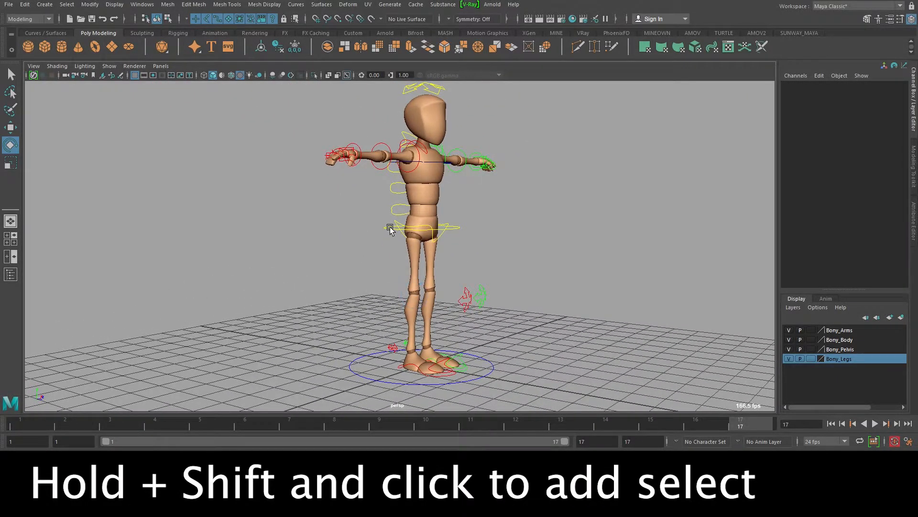
Spread the feet into a contact stride, with the right foot control forward and the left foot control at -0.652 in Translate Z
{"action": "left_click", "coordinate": [389, 228]}
{"action": "left_click_drag", "start_coordinate": [371, 215], "coordinate": [431, 195], "text": "alt"}
{"action": "key", "text": "w"}
{"action": "middle_click_drag", "start_coordinate": [410, 305], "coordinate": [383, 292], "text": "alt"}
{"action": "right_click_drag", "start_coordinate": [383, 292], "coordinate": [403, 297], "text": "alt"}
{"action": "left_click", "coordinate": [384, 373]}
{"action": "left_click", "coordinate": [390, 371]}
{"action": "left_click_drag", "start_coordinate": [390, 371], "coordinate": [419, 345], "text": "alt"}
{"action": "left_click", "coordinate": [396, 360]}
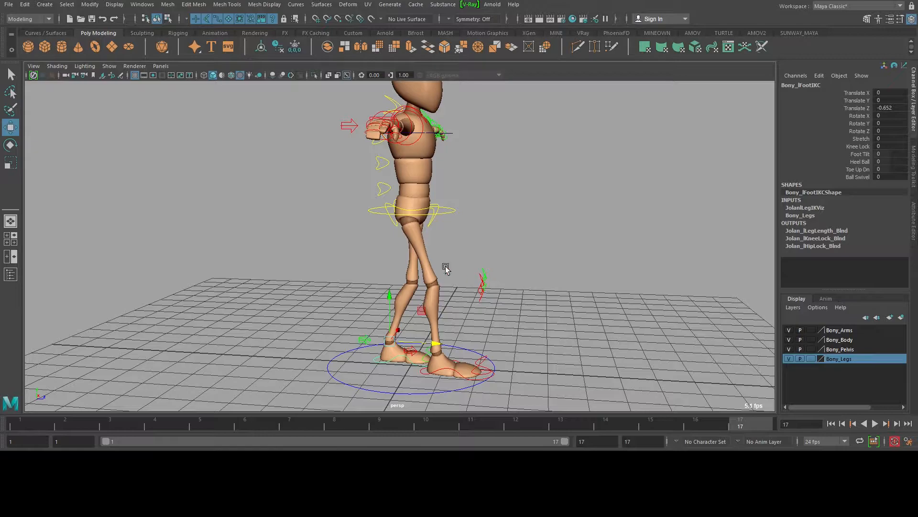
Switch to the videoplayback walk reference to view the side and front poses, and return to Maya
{"action": "key", "text": "alt+Tab"}
{"action": "left_click_drag", "start_coordinate": [214, 140], "coordinate": [623, 95]}
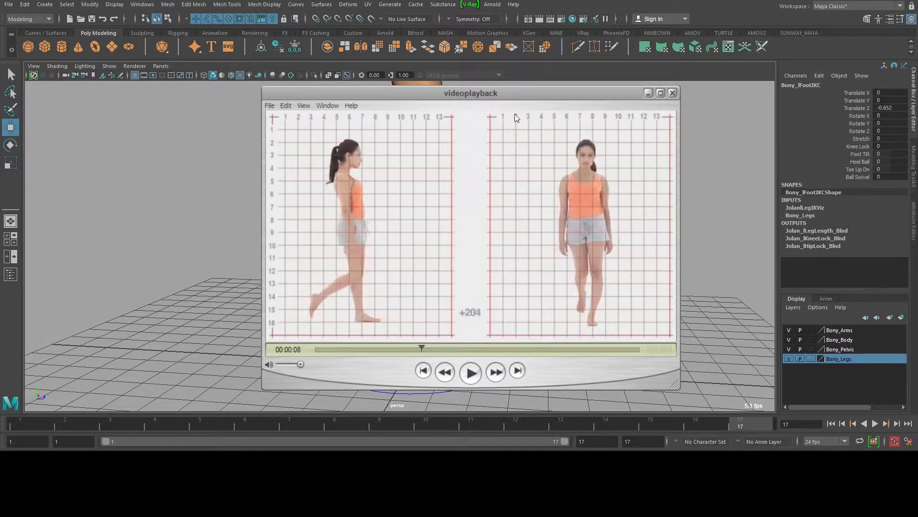
{"action": "key", "text": "alt+Tab"}
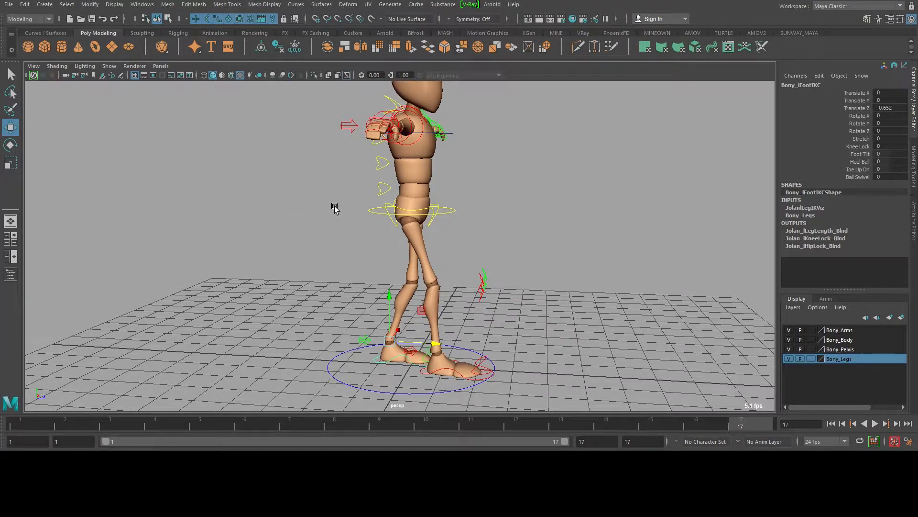
{"action": "left_click_drag", "start_coordinate": [0, 191], "coordinate": [0, 117]}
{"action": "left_click", "coordinate": [382, 210]}
Launch After Effects and import videoplayback from the ref folder into a new composition made from the footage
{"action": "key", "text": "super"}
{"action": "type", "text": "after"}
{"action": "key", "text": "Return"}
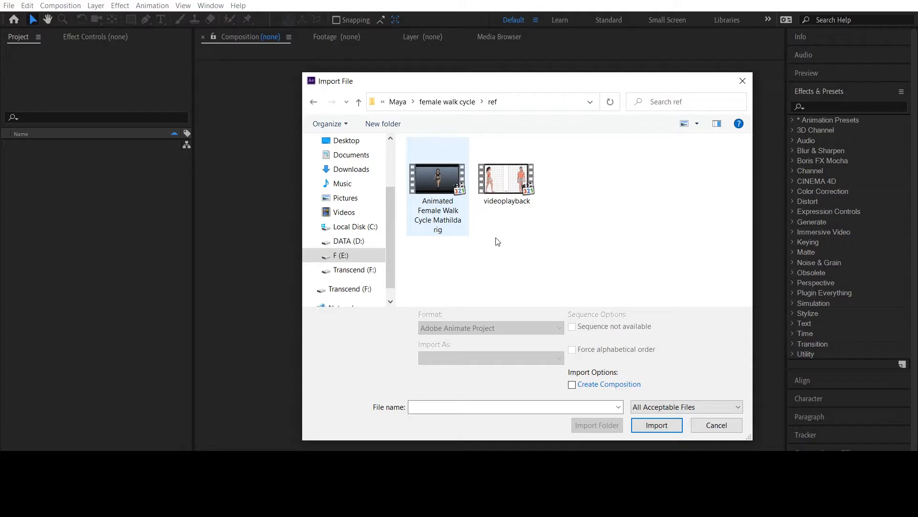
{"action": "left_click", "coordinate": [507, 179]}
{"action": "left_click", "coordinate": [653, 420]}
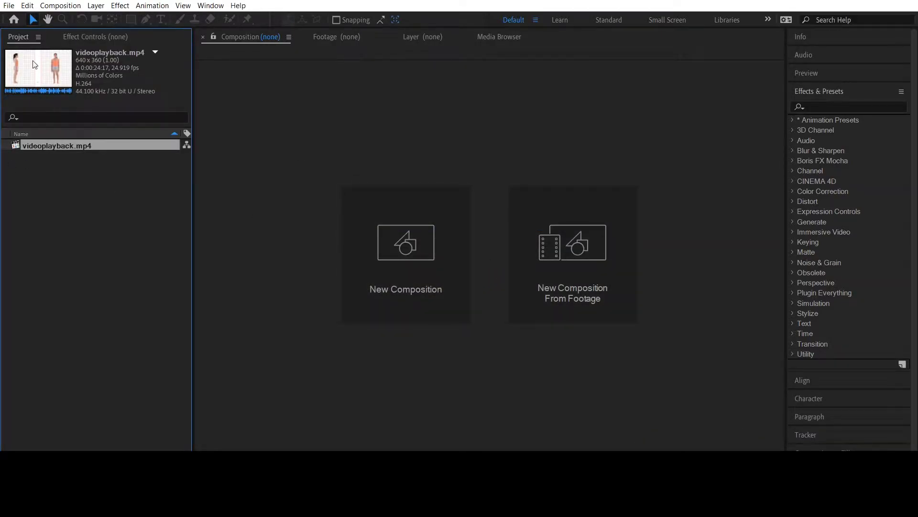
{"action": "left_click_drag", "start_coordinate": [34, 64], "coordinate": [62, 434]}
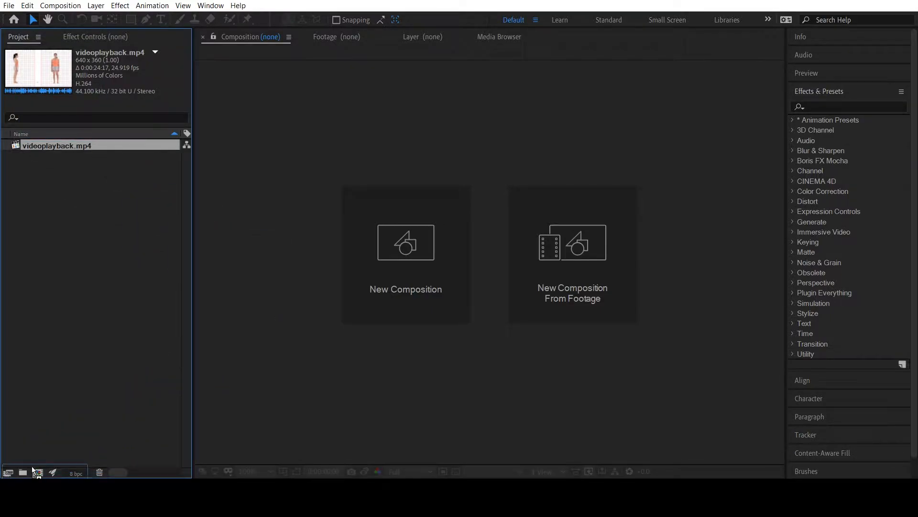
{"action": "left_click_drag", "start_coordinate": [37, 472], "coordinate": [37, 472]}
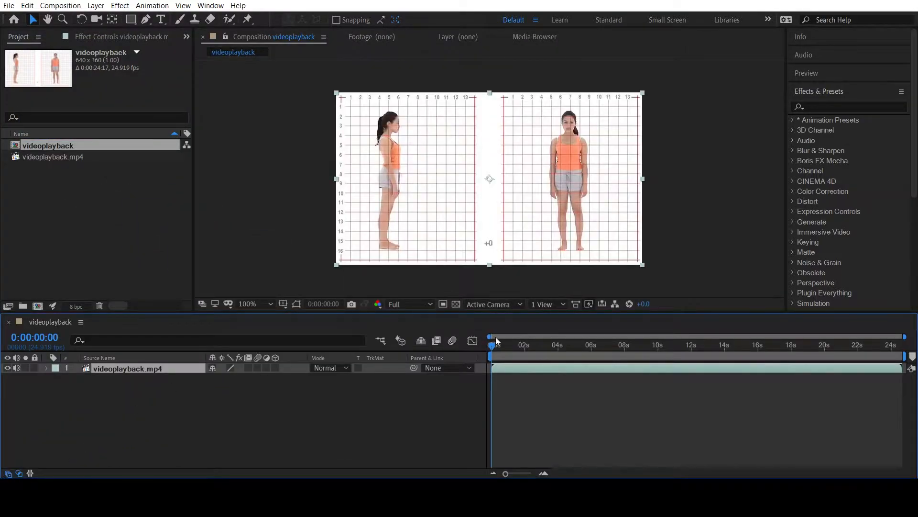
Split the videoplayback.mp4 layer at the contact pose at 0:00:05:05 and delete the part before it
{"action": "left_click_drag", "start_coordinate": [496, 349], "coordinate": [578, 345]}
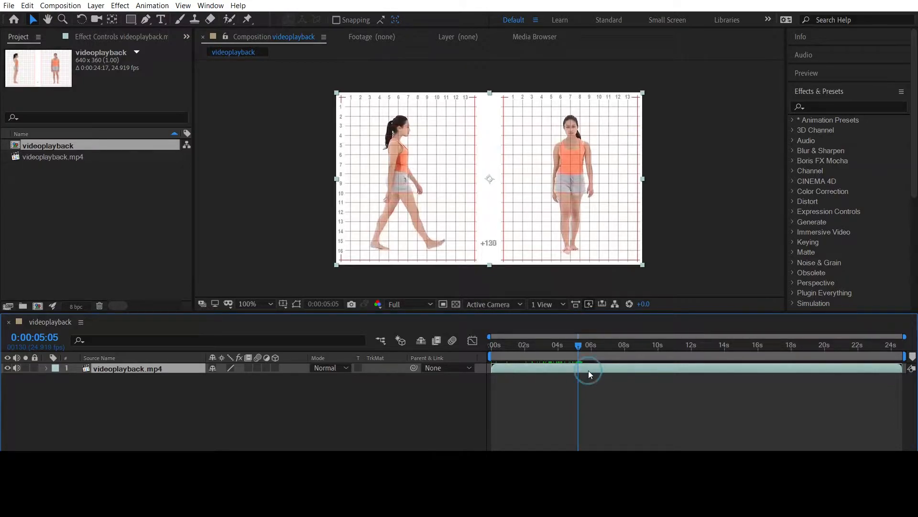
{"action": "key", "text": "ctrl+shift+d"}
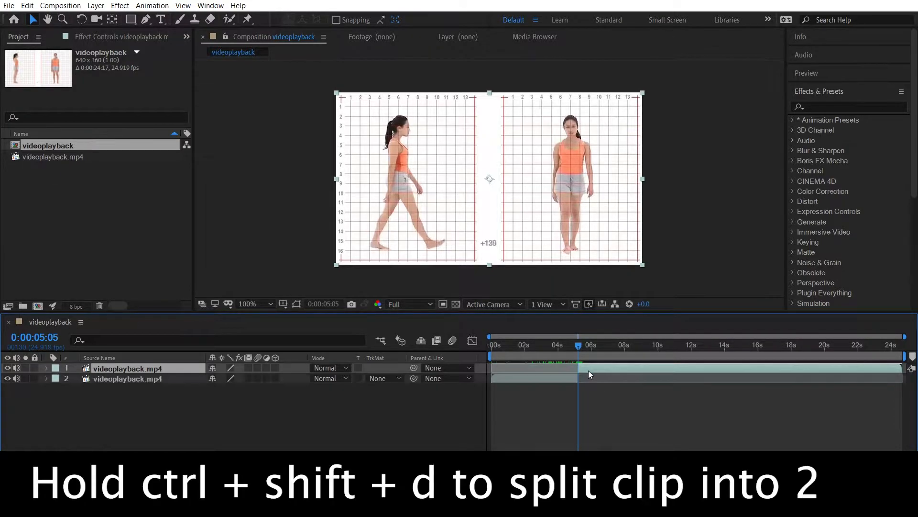
{"action": "left_click", "coordinate": [554, 378]}
{"action": "key", "text": "Delete"}
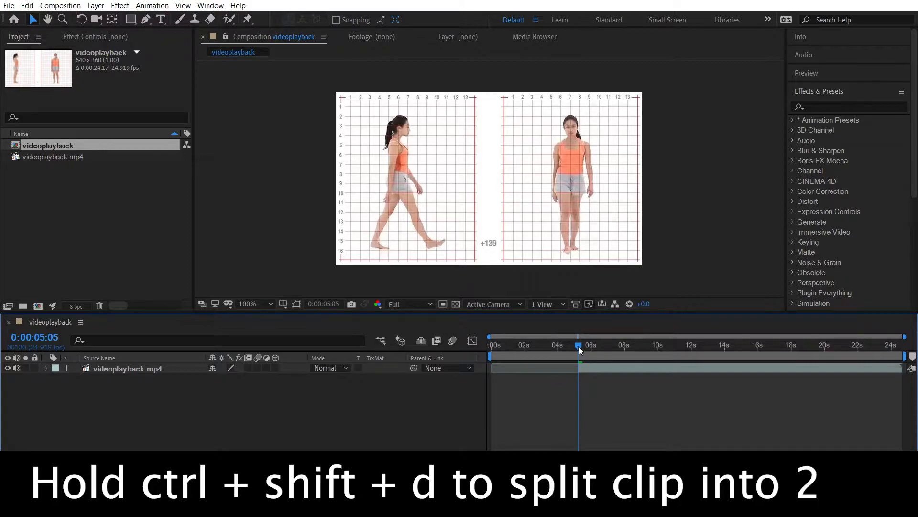
Split the remaining clip at the matching contact pose at 0:00:09:09 and delete the part after it
{"action": "left_click_drag", "start_coordinate": [579, 346], "coordinate": [651, 349]}
{"action": "left_click", "coordinate": [659, 365]}
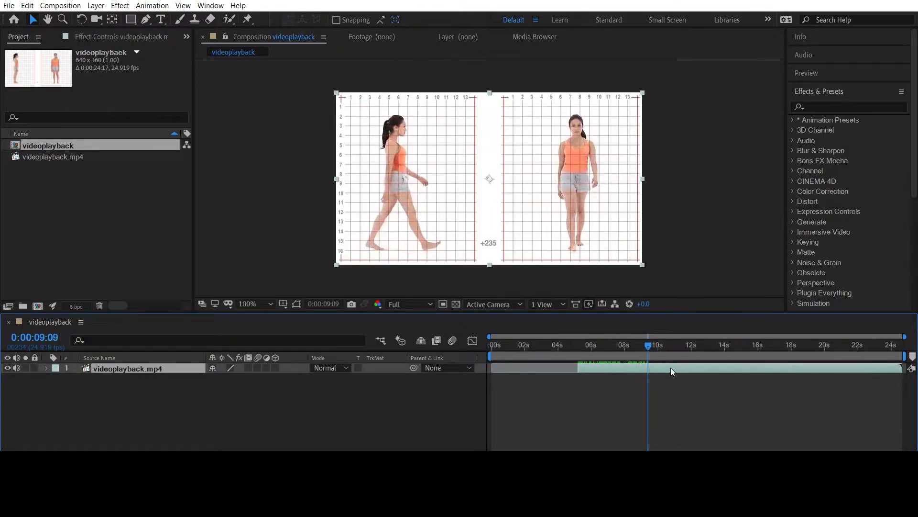
{"action": "key", "text": "ctrl+shift+d"}
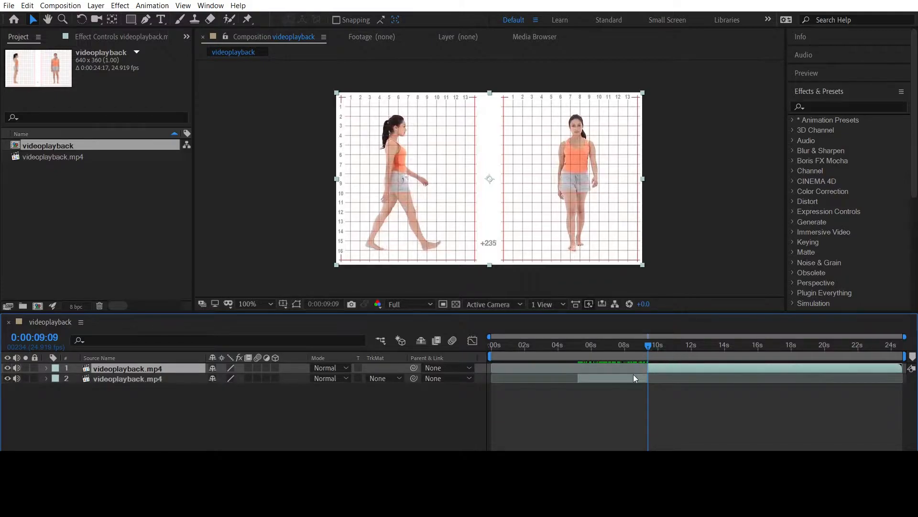
{"action": "key", "text": "Delete"}
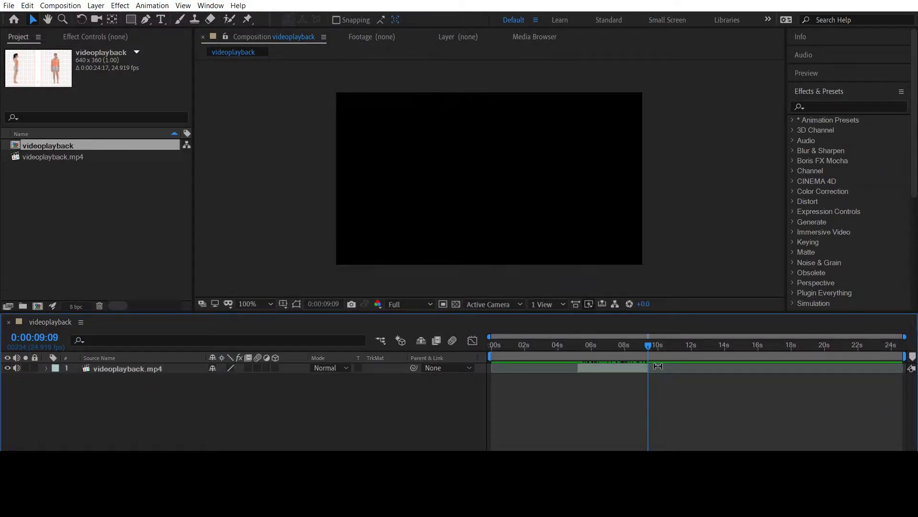
Move the trimmed clip to the start of the composition and place the time indicator at its end, 0:00:04:04
{"action": "left_click", "coordinate": [628, 370]}
{"action": "key", "text": "equal"}
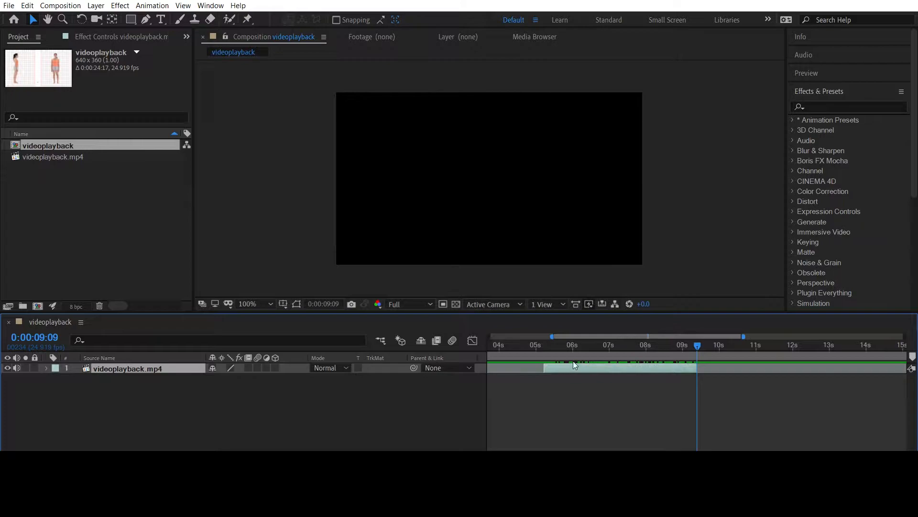
{"action": "left_click_drag", "start_coordinate": [576, 335], "coordinate": [494, 343]}
{"action": "left_click_drag", "start_coordinate": [711, 369], "coordinate": [643, 349]}
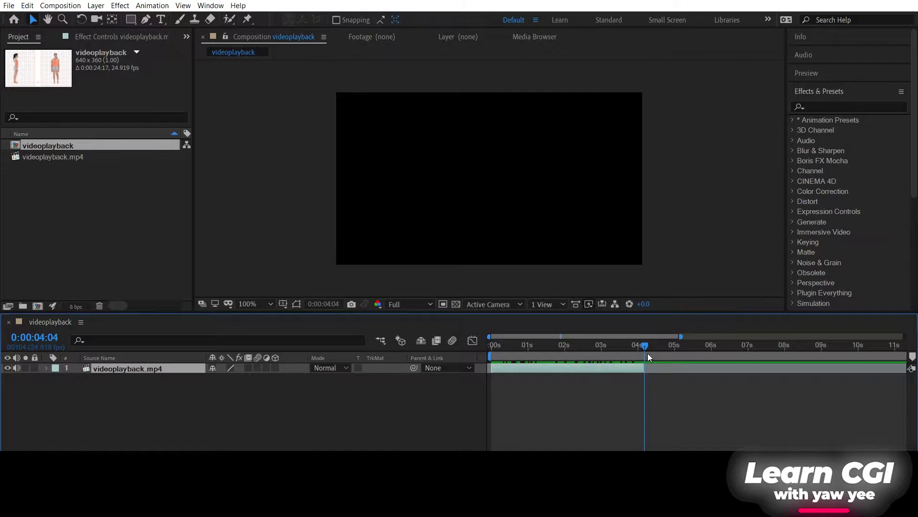
{"action": "left_click_drag", "start_coordinate": [648, 351], "coordinate": [646, 346]}
Check the frame timing on the walk cycle reference chart in Chrome and return to After Effects
{"action": "mouse_move", "coordinate": [617, 507]}
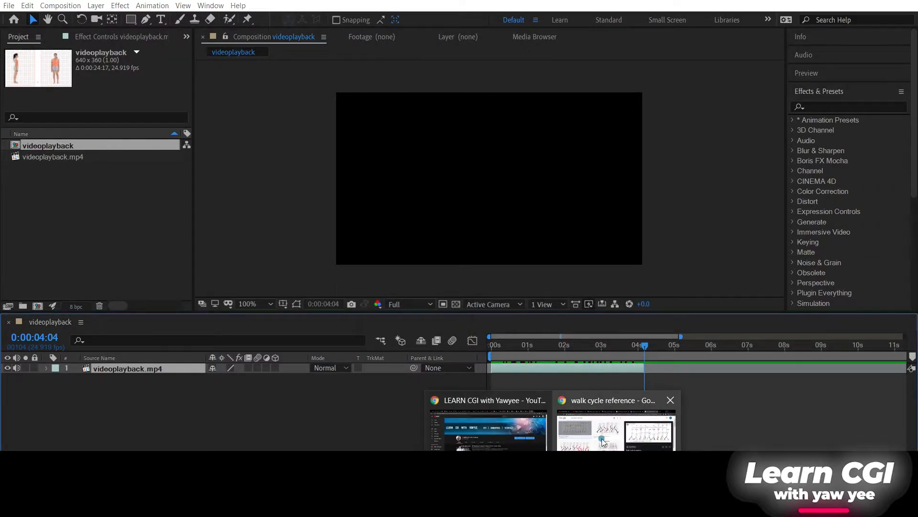
{"action": "left_click", "coordinate": [617, 428]}
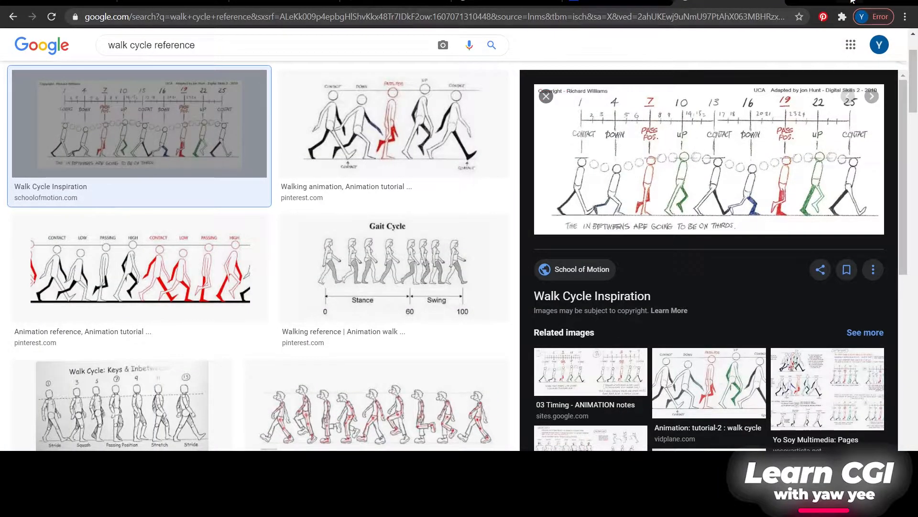
{"action": "left_click", "coordinate": [850, 2]}
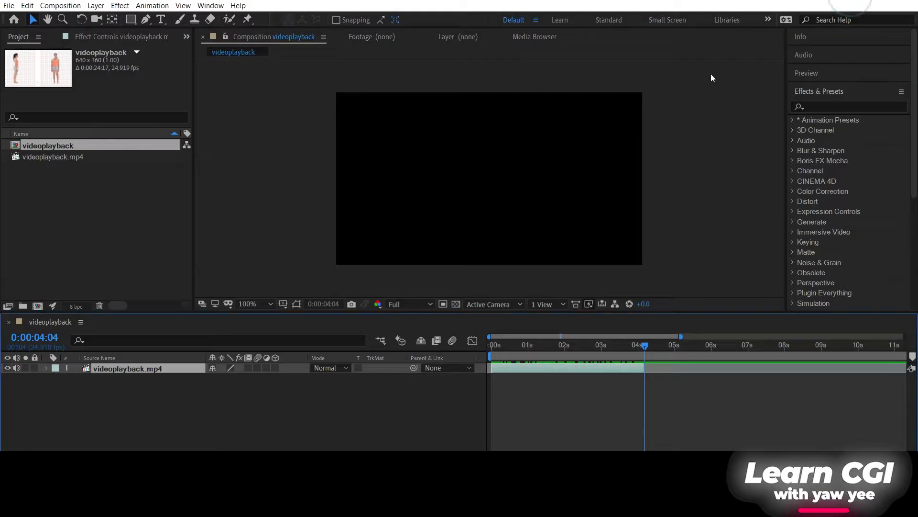
Time-stretch the trimmed clip with a stretch factor of 25, holding the layer in-point
{"action": "right_click", "coordinate": [545, 364]}
{"action": "mouse_move", "coordinate": [602, 138]}
{"action": "left_click", "coordinate": [720, 161]}
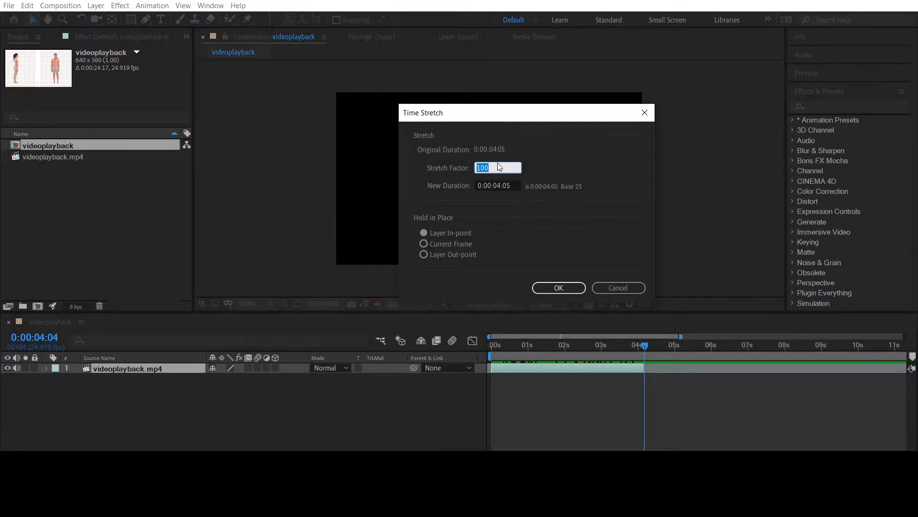
{"action": "type", "text": "25"}
{"action": "key", "text": "Return"}
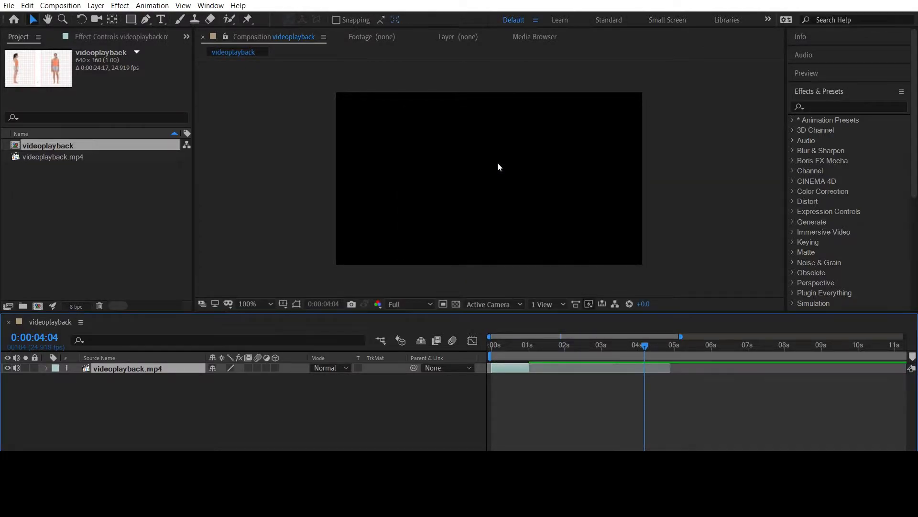
Shorten the composition's duration to about one second to fit the stretched clip
{"action": "left_click_drag", "start_coordinate": [683, 337], "coordinate": [595, 335]}
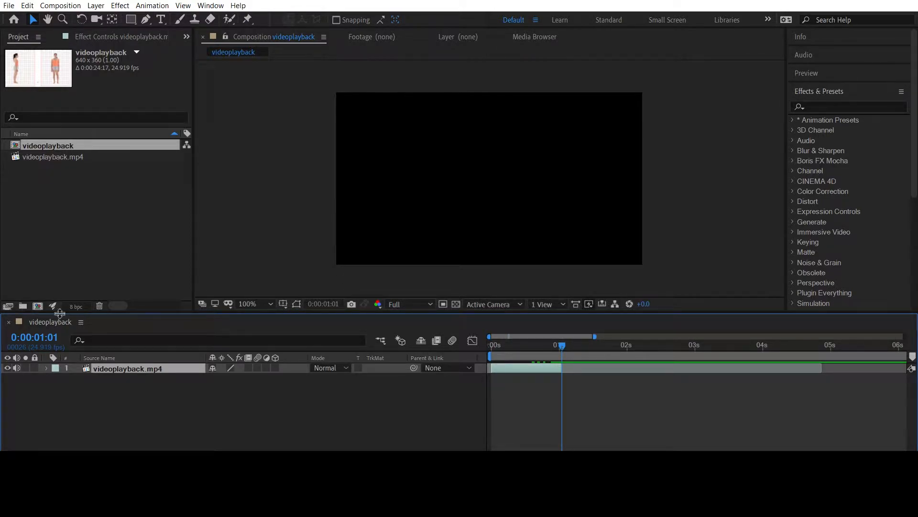
{"action": "left_click", "coordinate": [81, 321]}
{"action": "left_click", "coordinate": [138, 126]}
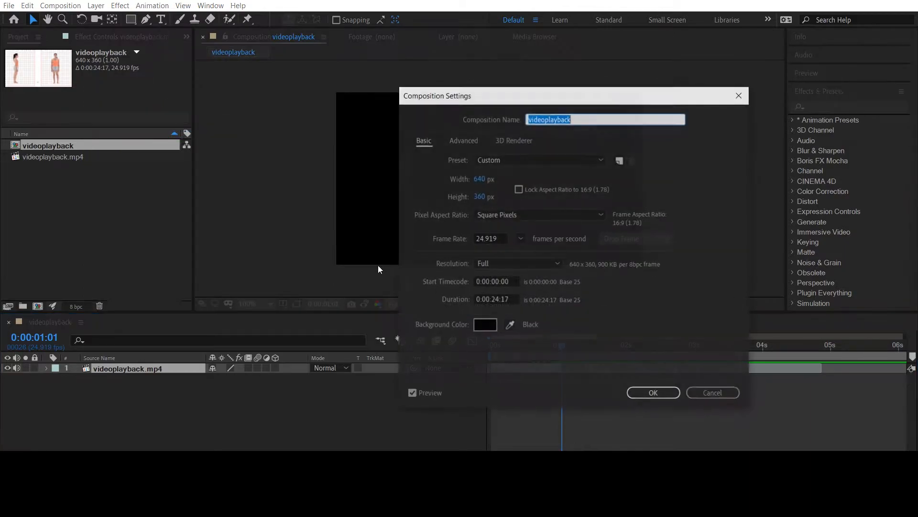
{"action": "double_click", "coordinate": [495, 298]}
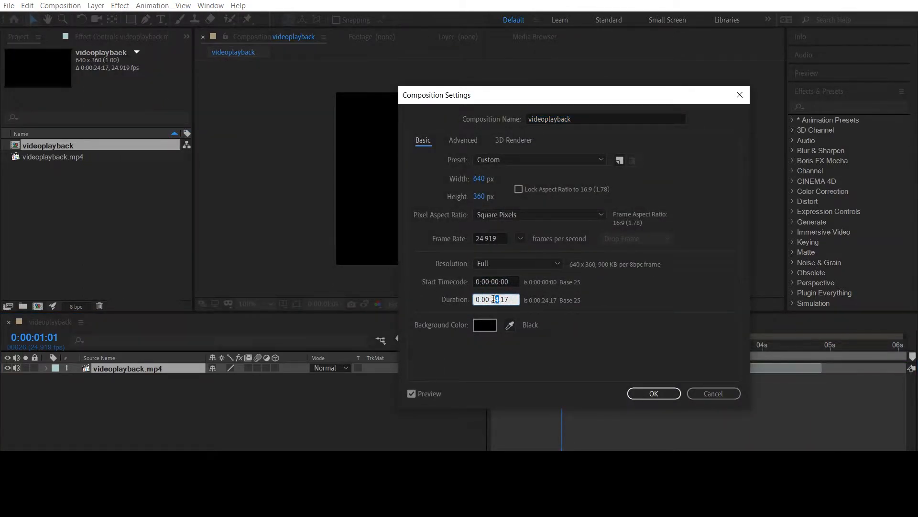
{"action": "type", "text": "01"}
{"action": "key", "text": "Return"}
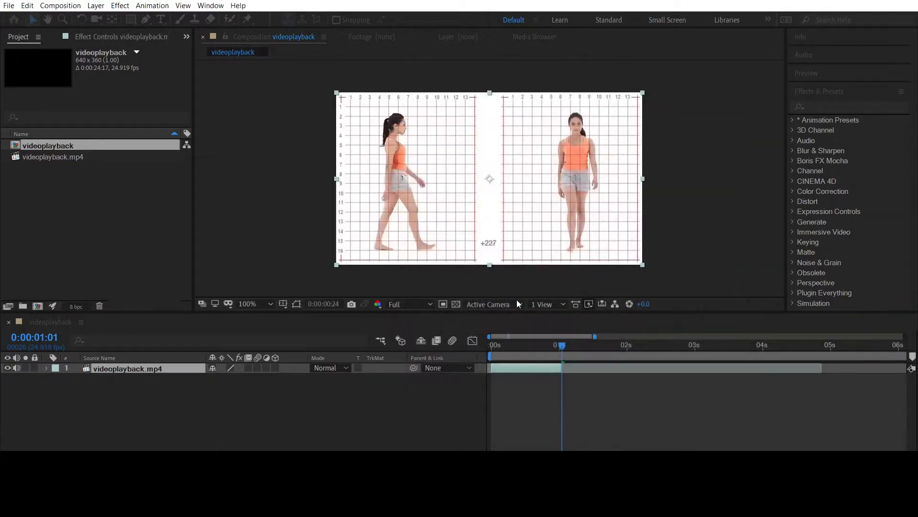
Add the one-second composition to the render queue with its output module format set to JPEG Sequence
{"action": "left_click_drag", "start_coordinate": [901, 351], "coordinate": [917, 383]}
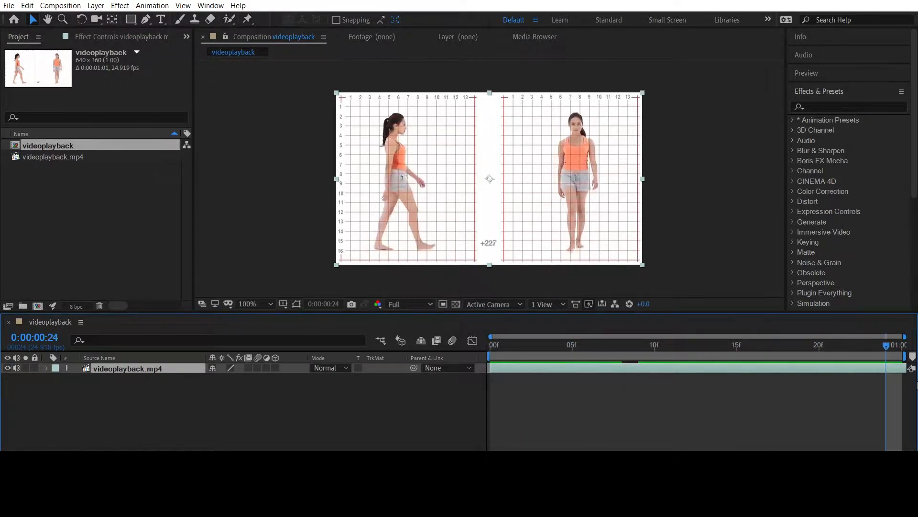
{"action": "left_click", "coordinate": [61, 5]}
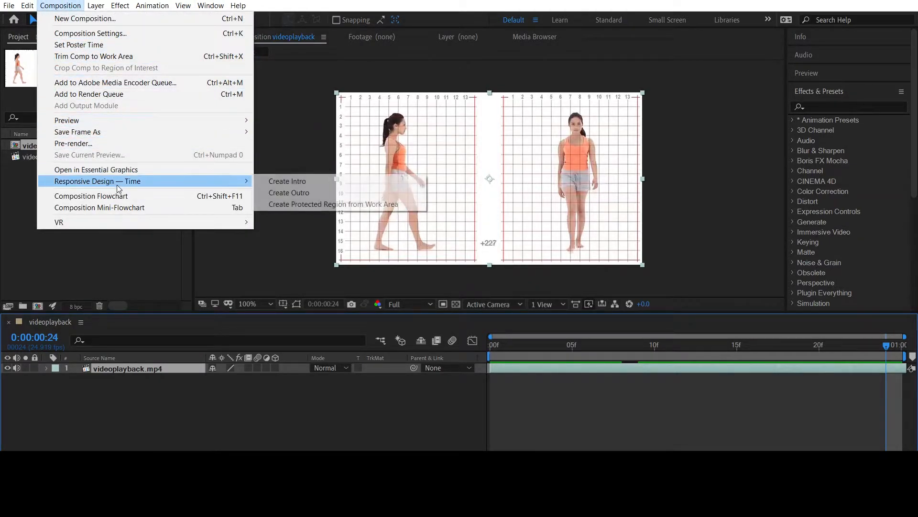
{"action": "left_click", "coordinate": [96, 93]}
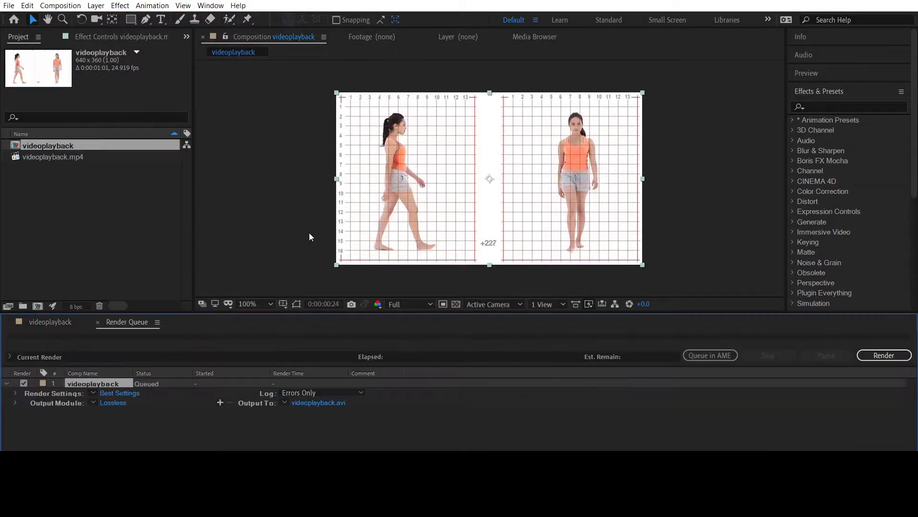
{"action": "left_click", "coordinate": [115, 402]}
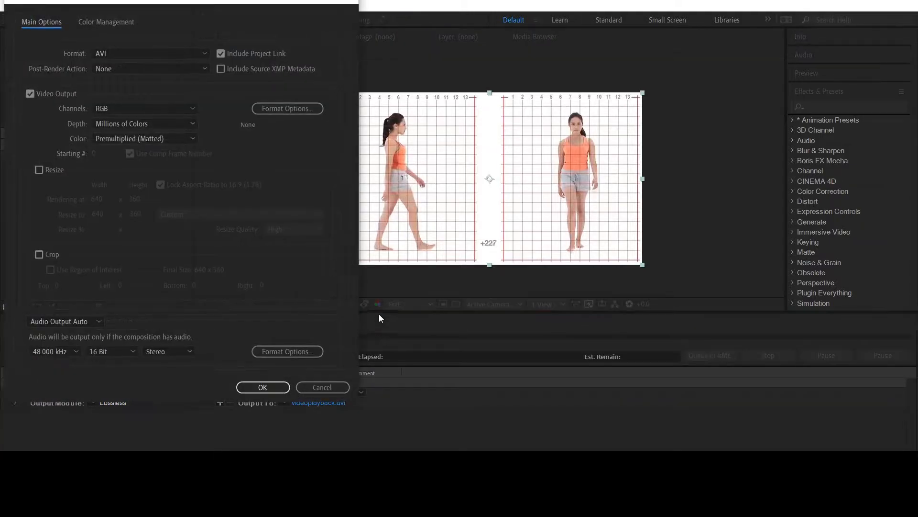
{"action": "left_click", "coordinate": [191, 52]}
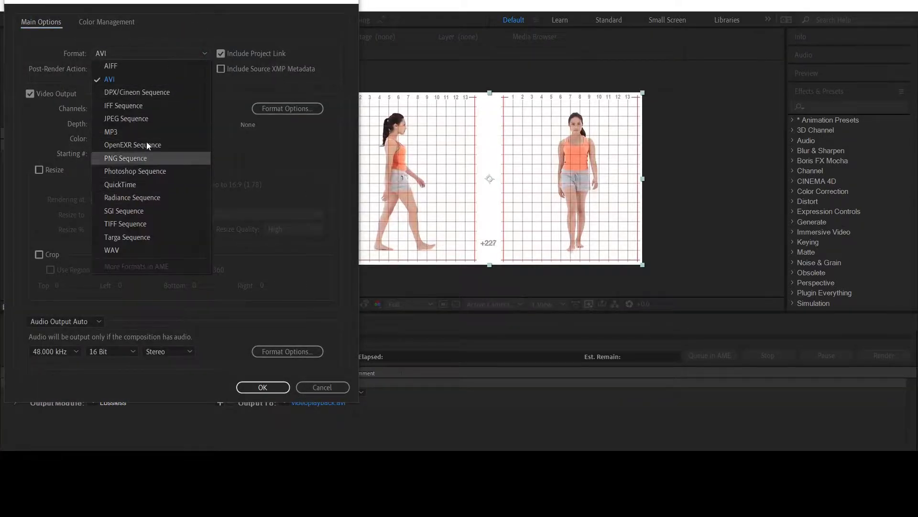
{"action": "left_click", "coordinate": [154, 111]}
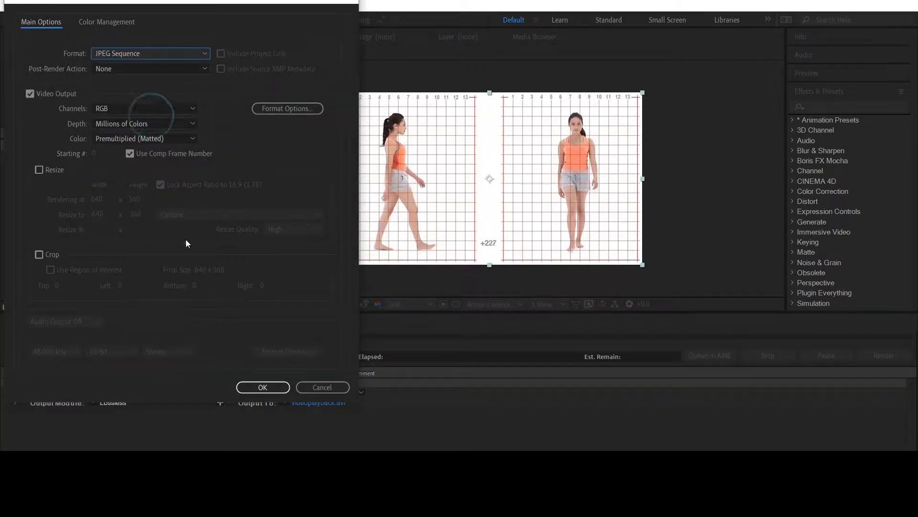
{"action": "left_click", "coordinate": [263, 387]}
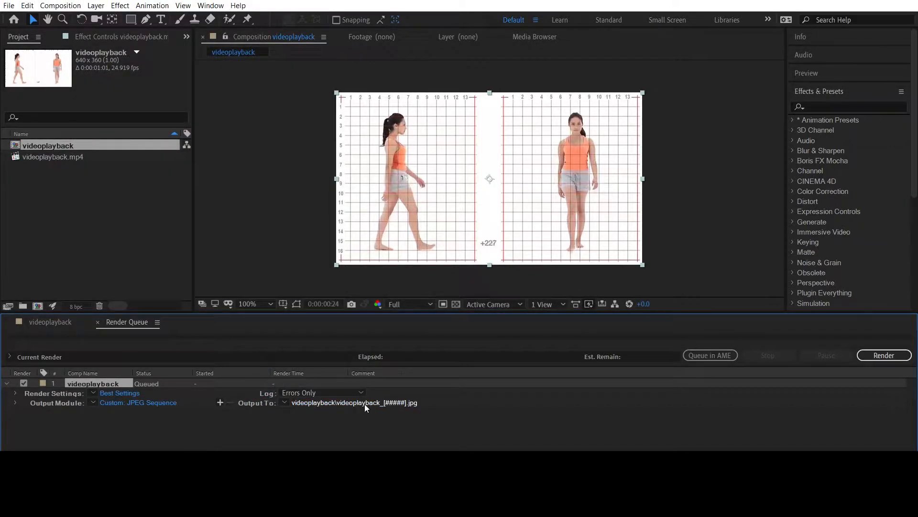
Try to name the output sequence videoplayback.[#####], replacing the underscore before the frame number with a dot
{"action": "left_click", "coordinate": [365, 404]}
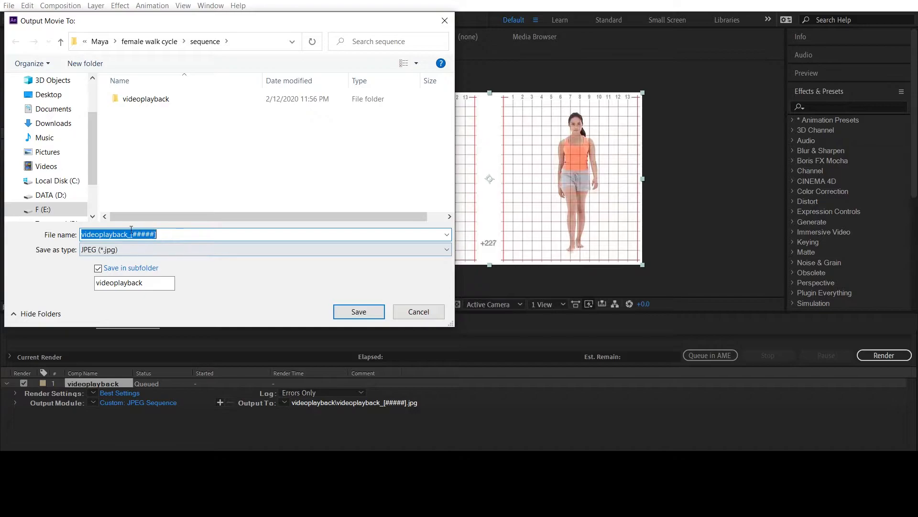
{"action": "left_click", "coordinate": [130, 235]}
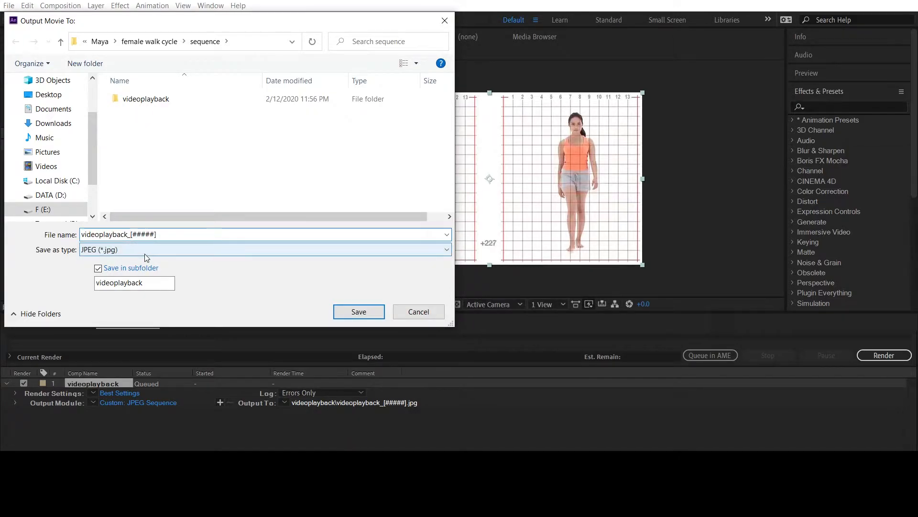
{"action": "left_click", "coordinate": [129, 234]}
{"action": "key", "text": "BackSpace"}
{"action": "type", "text": "."}
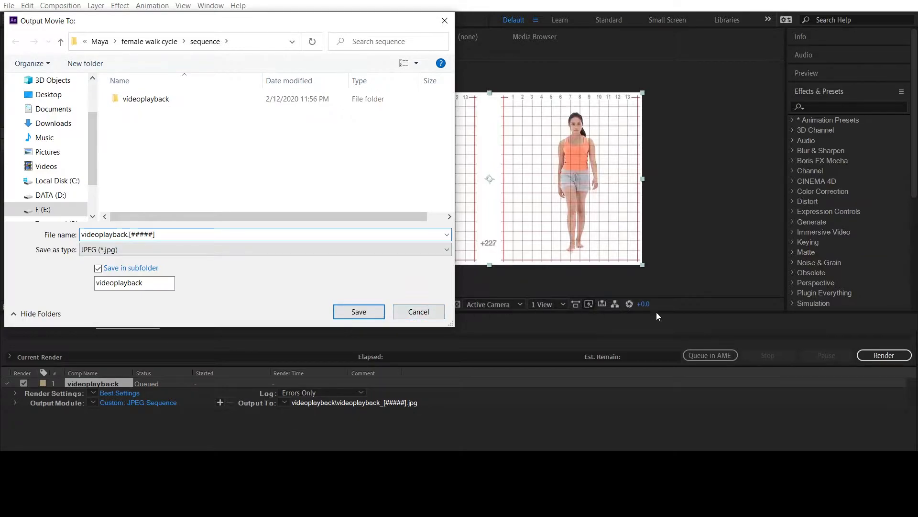
{"action": "left_click", "coordinate": [421, 311]}
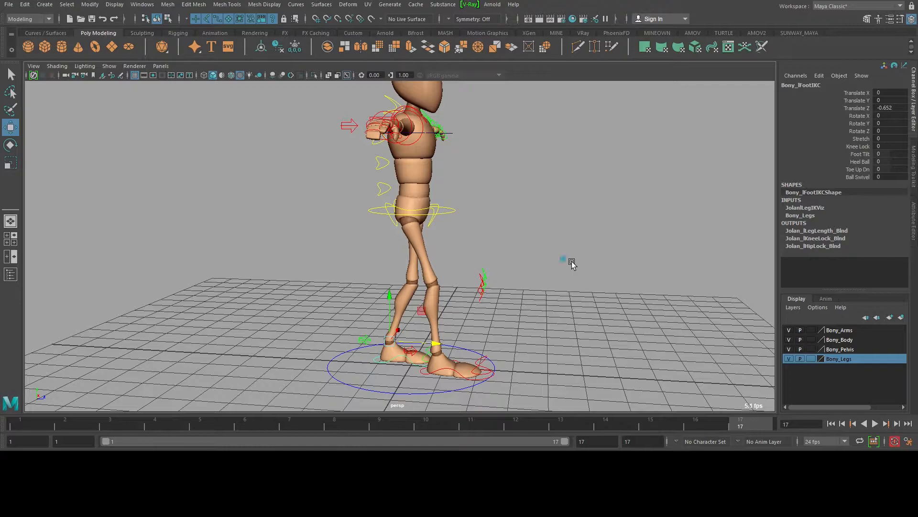
Check the frame file naming in File Explorer under female walk cycle > sequence > videoplayback, and return to Maya
{"action": "left_click", "coordinate": [595, 233]}
{"action": "mouse_move", "coordinate": [345, 505]}
{"action": "left_click", "coordinate": [360, 448]}
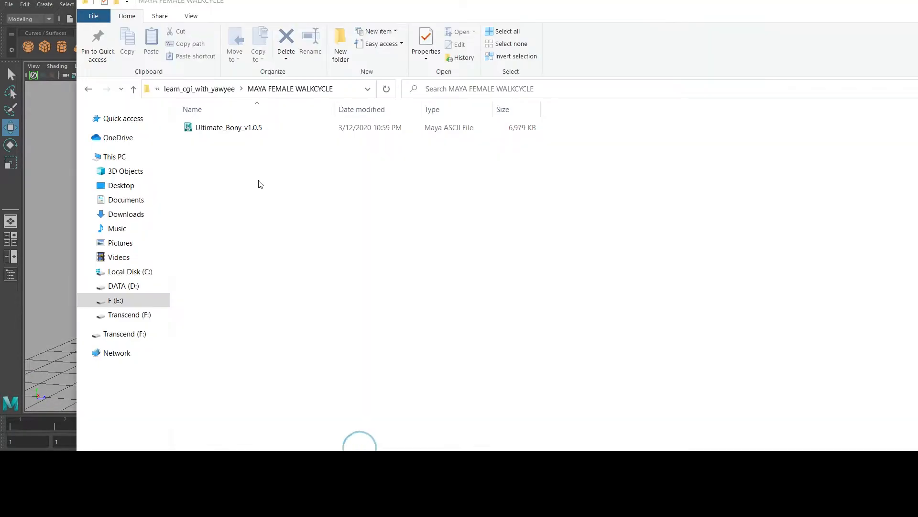
{"action": "left_click", "coordinate": [133, 89]}
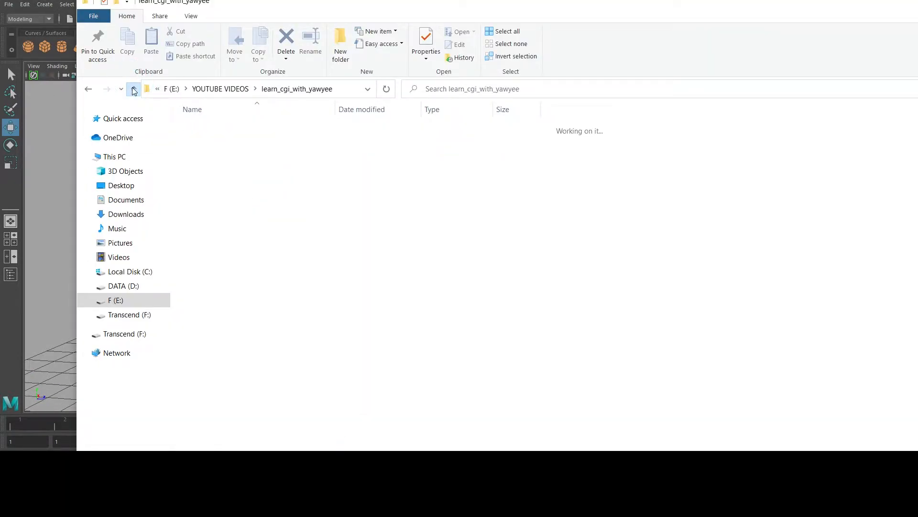
{"action": "left_click", "coordinate": [205, 192]}
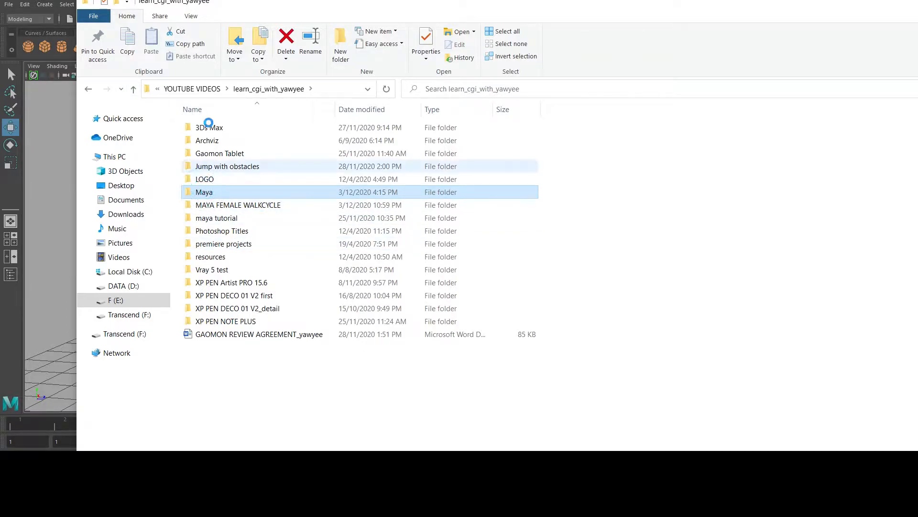
{"action": "double_click", "coordinate": [206, 128]}
{"action": "left_click", "coordinate": [216, 142]}
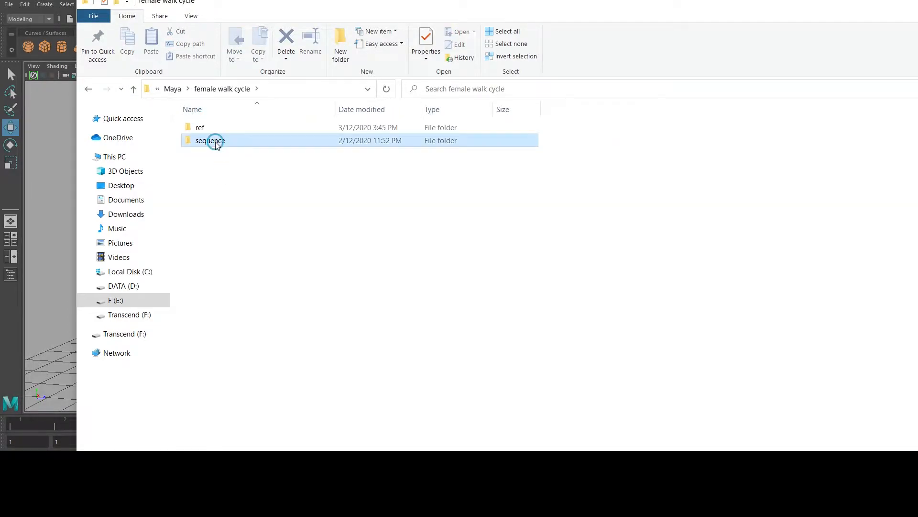
{"action": "double_click", "coordinate": [215, 143]}
{"action": "double_click", "coordinate": [235, 128]}
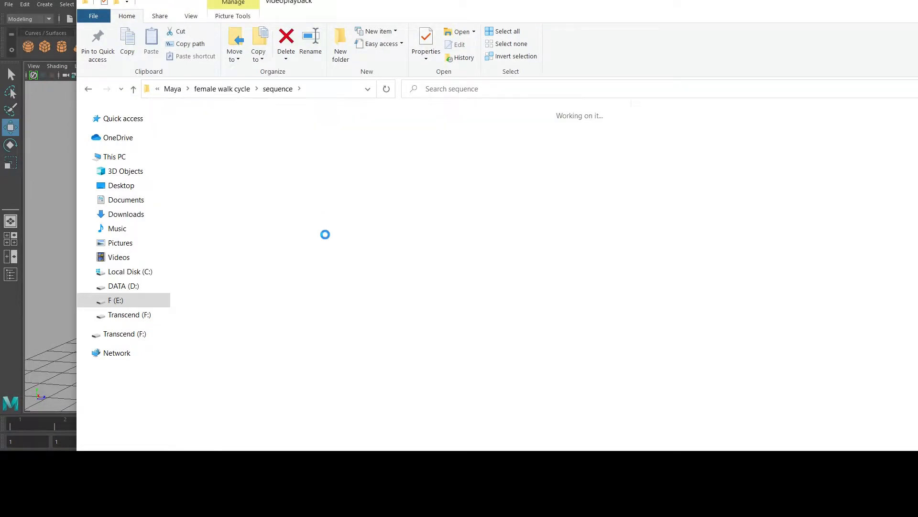
{"action": "double_click", "coordinate": [282, 151]}
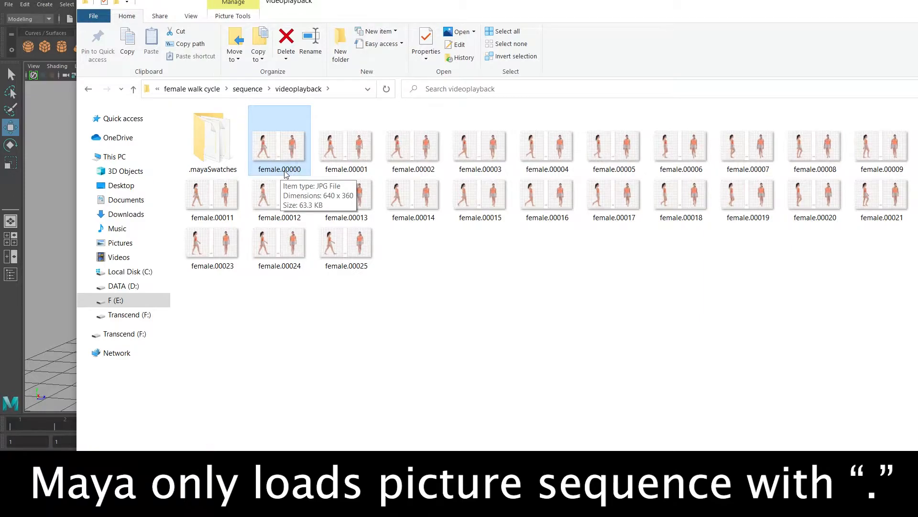
{"action": "left_click", "coordinate": [874, 3]}
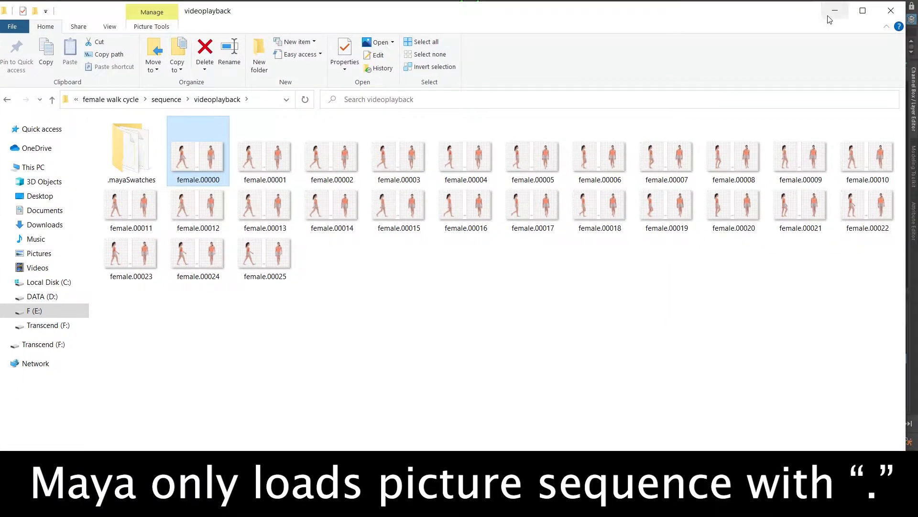
{"action": "left_click", "coordinate": [834, 8]}
Create a polygon plane at the character's origin, working in the left orthographic view
{"action": "left_click_drag", "start_coordinate": [316, 196], "coordinate": [330, 194], "text": "alt"}
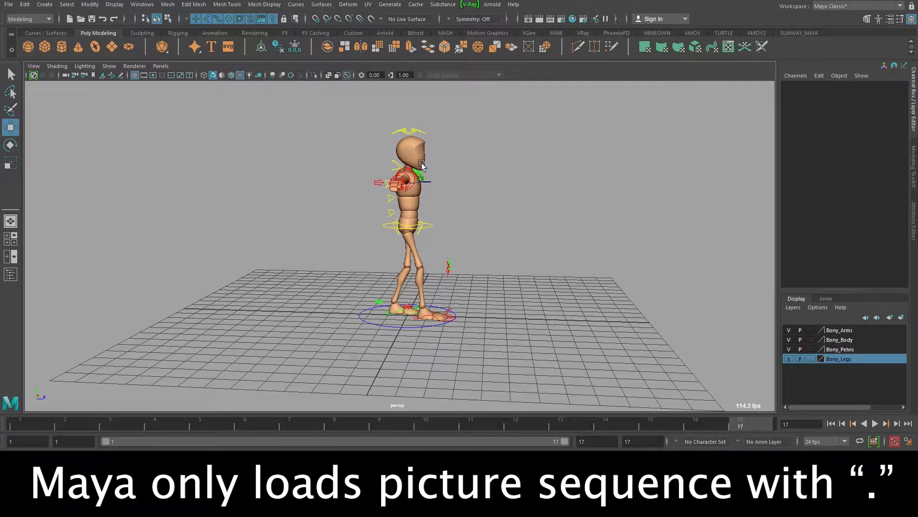
{"action": "key", "text": "space"}
{"action": "left_click_drag", "start_coordinate": [424, 164], "coordinate": [424, 191]}
{"action": "right_click_drag", "start_coordinate": [509, 192], "coordinate": [148, 184], "text": "alt"}
{"action": "key", "text": "space"}
{"action": "left_click_drag", "start_coordinate": [457, 192], "coordinate": [437, 183]}
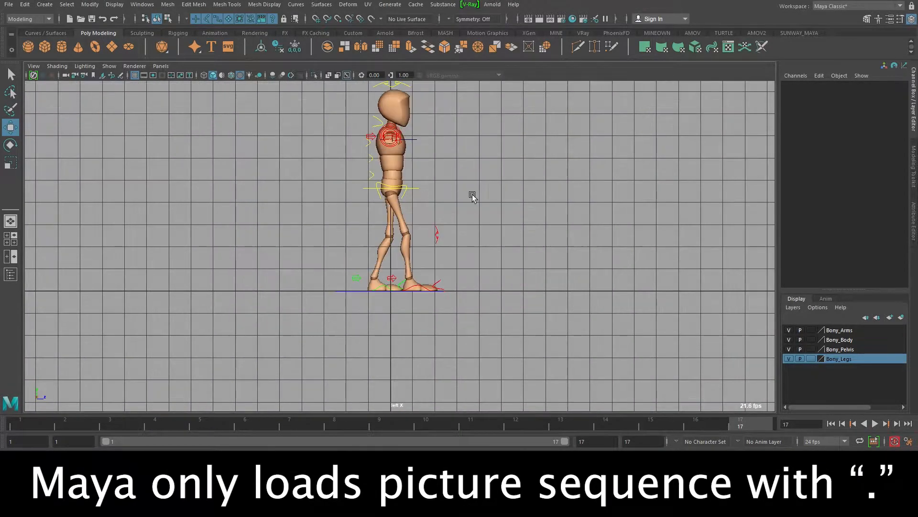
{"action": "right_click_drag", "start_coordinate": [460, 195], "coordinate": [373, 180], "text": "alt"}
{"action": "middle_click_drag", "start_coordinate": [367, 173], "coordinate": [330, 229], "text": "alt"}
{"action": "left_click", "coordinate": [111, 46]}
{"action": "right_click_drag", "start_coordinate": [575, 299], "coordinate": [500, 290], "text": "alt"}
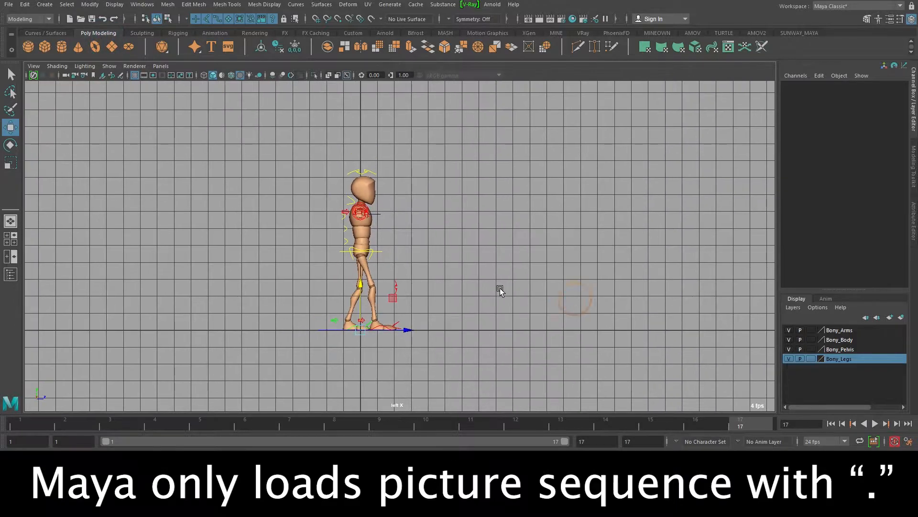
Scale the plane uniformly to about 16.85, raise it to about 9.6 in Y and rotate it 90 degrees about Z
{"action": "key", "text": "r"}
{"action": "middle_click_drag", "start_coordinate": [501, 290], "coordinate": [553, 283]}
{"action": "key", "text": "w"}
{"action": "left_click_drag", "start_coordinate": [366, 299], "coordinate": [356, 200]}
{"action": "key", "text": "e"}
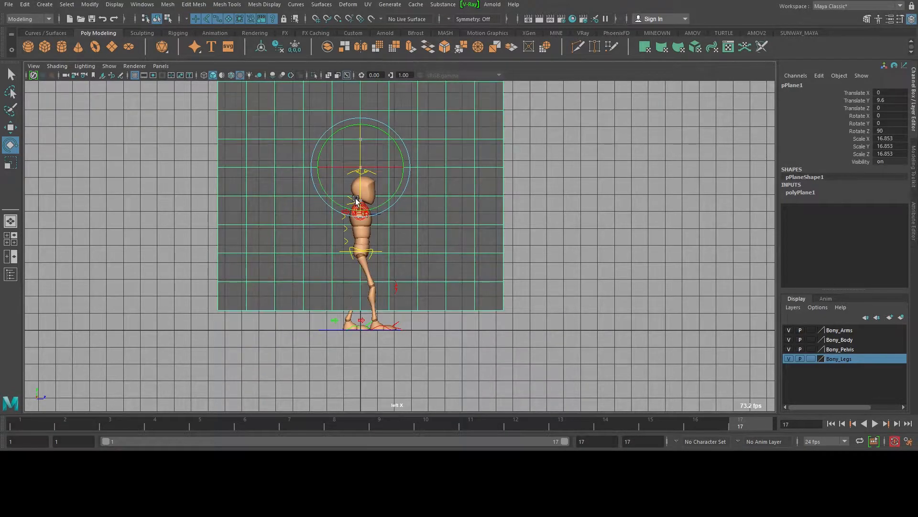
{"action": "left_click", "coordinate": [881, 132]}
Reduce the plane's width and height subdivisions to 1
{"action": "right_click_drag", "start_coordinate": [598, 197], "coordinate": [568, 198], "text": "alt"}
{"action": "middle_click_drag", "start_coordinate": [567, 198], "coordinate": [578, 243], "text": "alt"}
{"action": "left_click", "coordinate": [802, 192]}
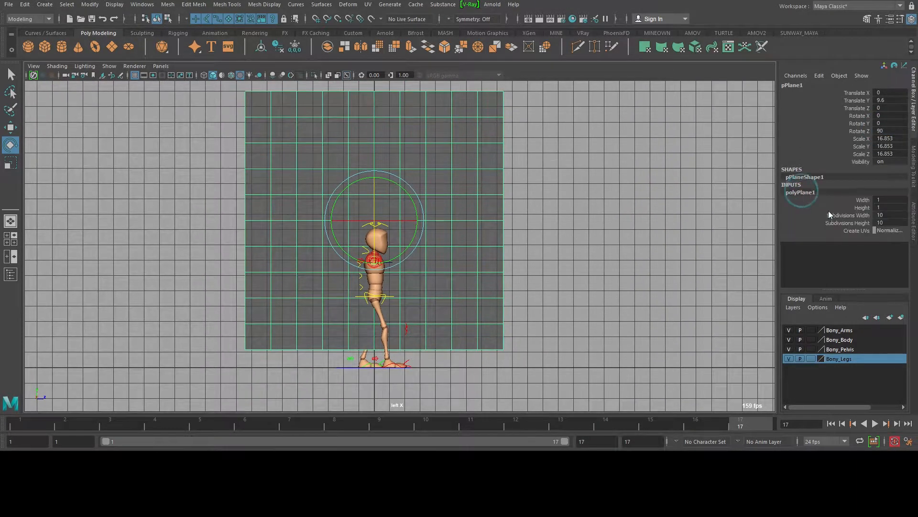
{"action": "left_click_drag", "start_coordinate": [861, 214], "coordinate": [828, 220]}
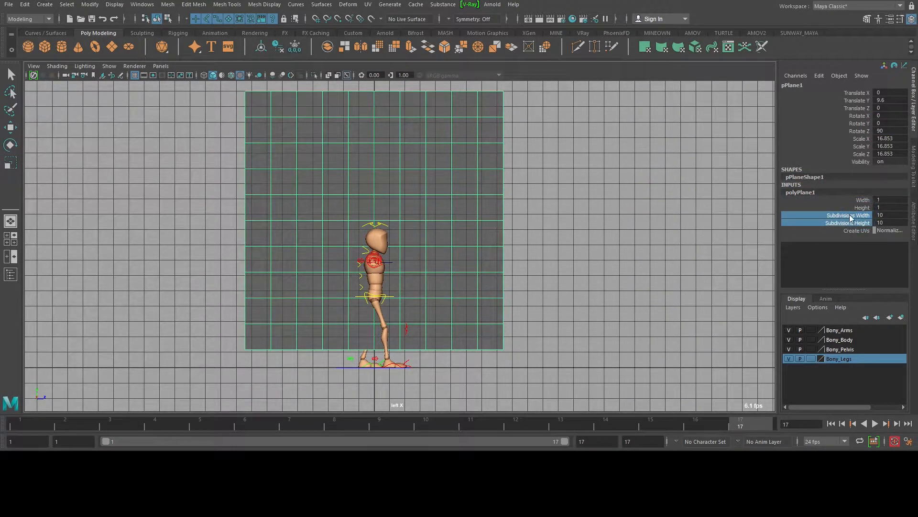
{"action": "middle_click_drag", "start_coordinate": [669, 185], "coordinate": [438, 189]}
{"action": "left_click_drag", "start_coordinate": [558, 162], "coordinate": [573, 162], "text": "alt"}
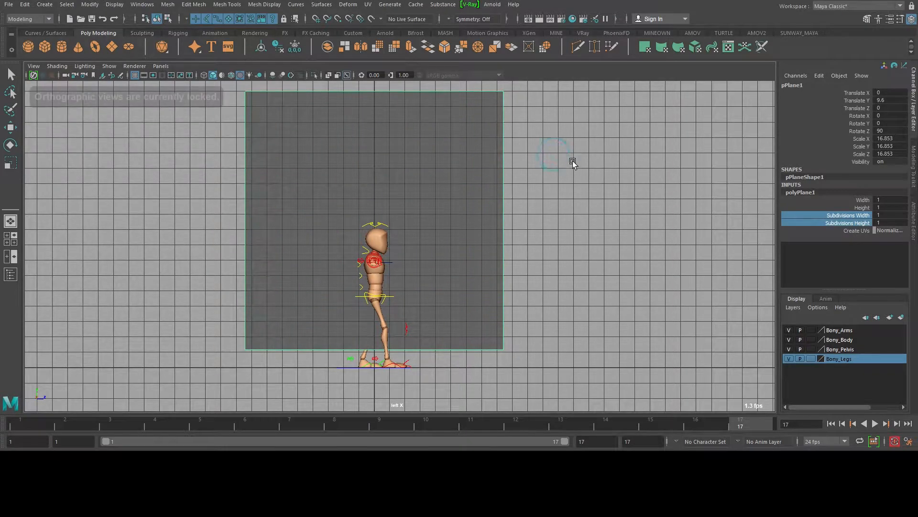
Set the plane's height to 6.4 and width to 3.6 to match the 640 x 360 reference proportions
{"action": "middle_click_drag", "start_coordinate": [700, 186], "coordinate": [711, 215], "text": "alt"}
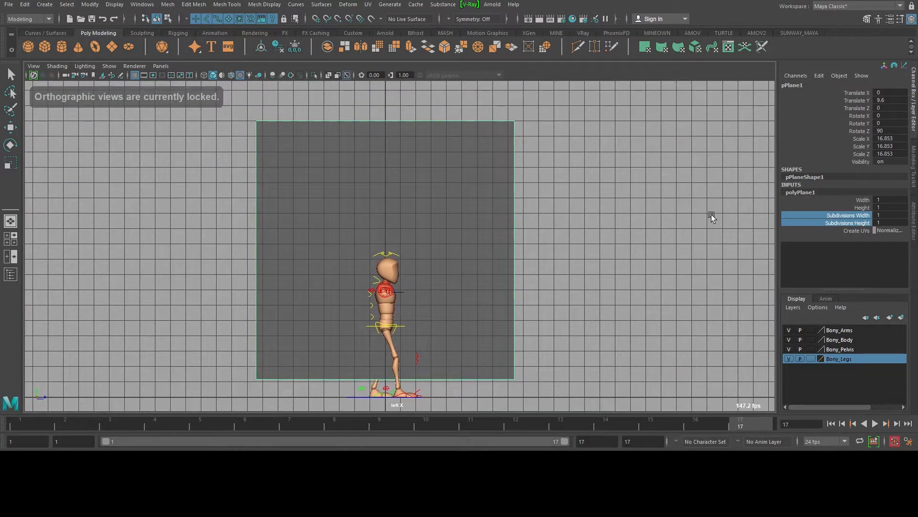
{"action": "double_click", "coordinate": [887, 207]}
{"action": "type", "text": "640"}
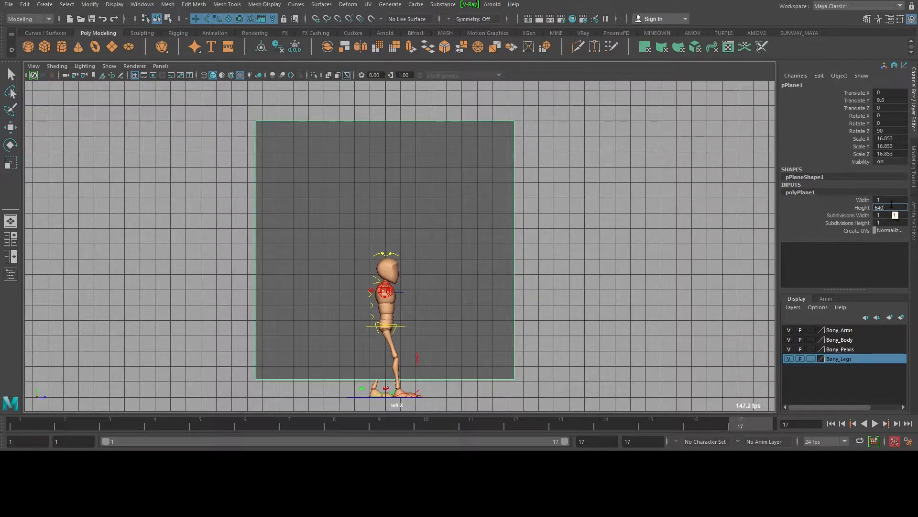
{"action": "type", "text": ".4"}
{"action": "key", "text": "Return"}
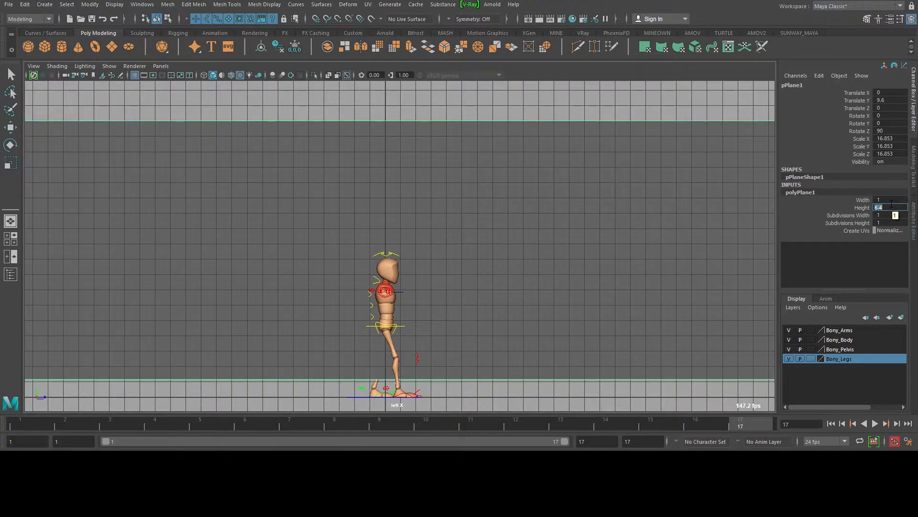
{"action": "double_click", "coordinate": [890, 200]}
{"action": "type", "text": "3.6"}
{"action": "key", "text": "Return"}
Scale the resized plane down uniformly to about 3.29
{"action": "right_click_drag", "start_coordinate": [595, 290], "coordinate": [457, 259], "text": "alt"}
{"action": "key", "text": "r"}
{"action": "left_click_drag", "start_coordinate": [396, 247], "coordinate": [195, 441]}
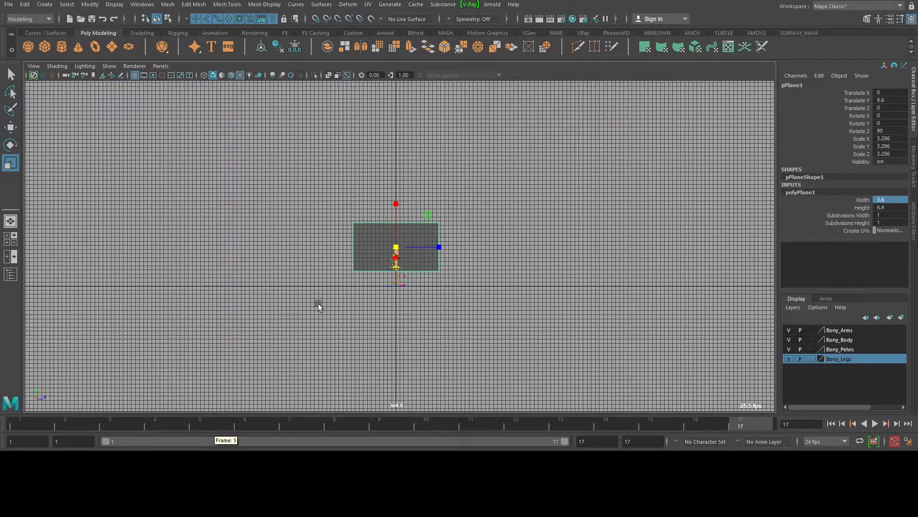
{"action": "key", "text": "w"}
Assign a new Lambert material to the plane, working in the perspective view
{"action": "right_click_drag", "start_coordinate": [416, 263], "coordinate": [456, 244], "text": "alt"}
{"action": "key", "text": "space"}
{"action": "left_click_drag", "start_coordinate": [440, 236], "coordinate": [449, 162]}
{"action": "left_click_drag", "start_coordinate": [429, 228], "coordinate": [346, 144], "text": "alt"}
{"action": "right_click_drag", "start_coordinate": [347, 146], "coordinate": [341, 390]}
{"action": "left_click", "coordinate": [390, 218]}
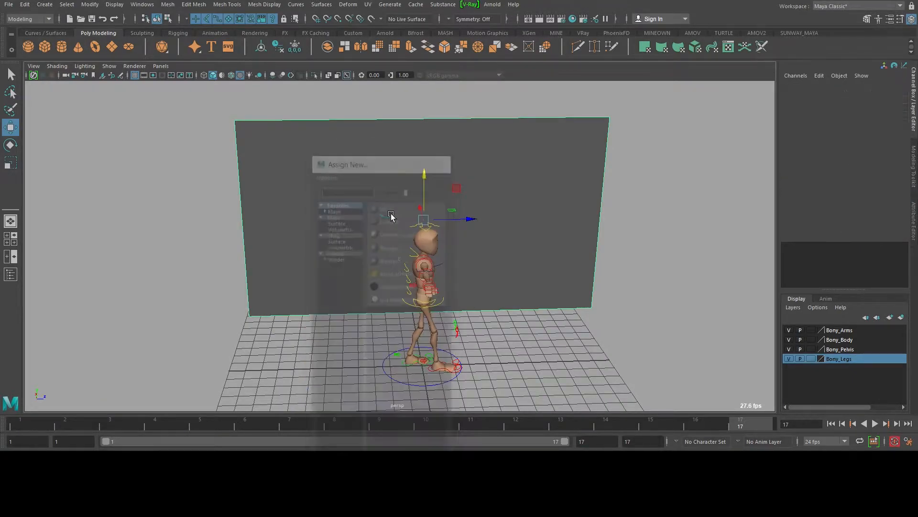
{"action": "left_click", "coordinate": [471, 214]}
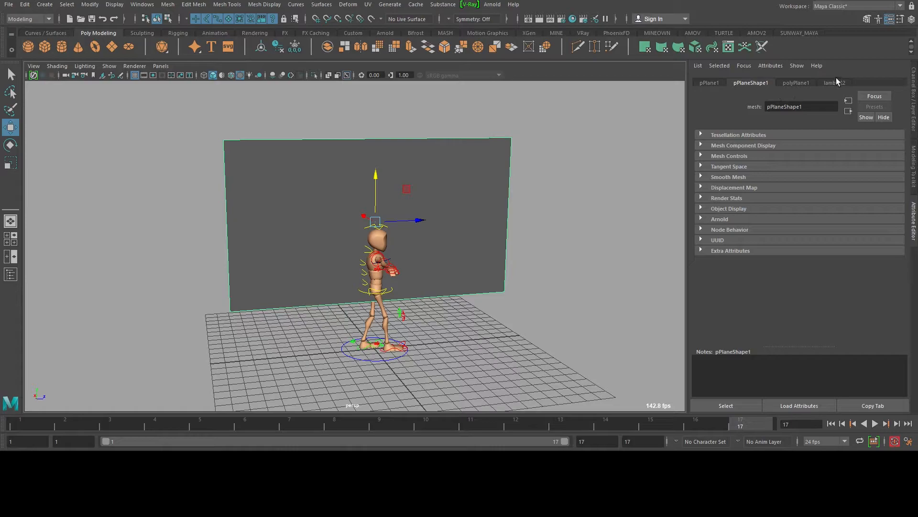
Connect a File texture to the color of the plane's Lambert material
{"action": "left_click", "coordinate": [835, 80]}
{"action": "left_click_drag", "start_coordinate": [456, 194], "coordinate": [463, 193], "text": "alt"}
{"action": "left_click", "coordinate": [889, 190]}
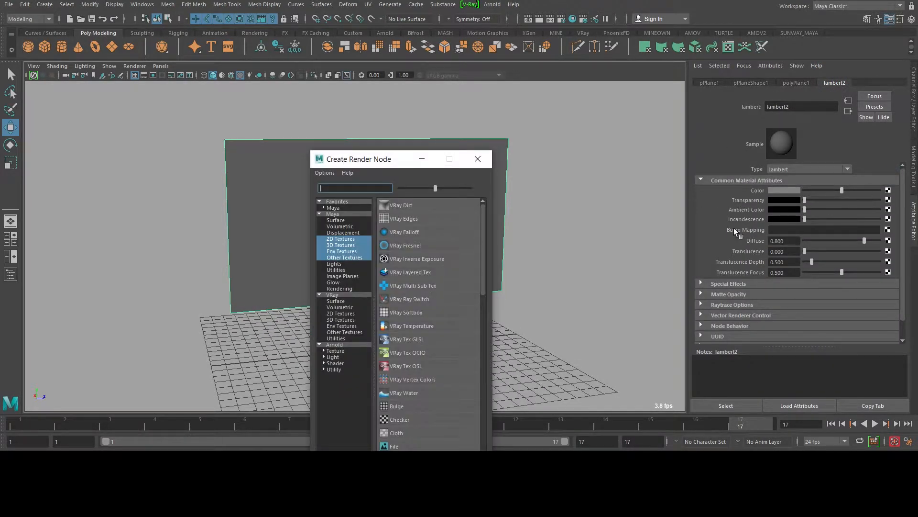
{"action": "scroll", "coordinate": [416, 364], "scroll_direction": "down", "scroll_amount": 3}
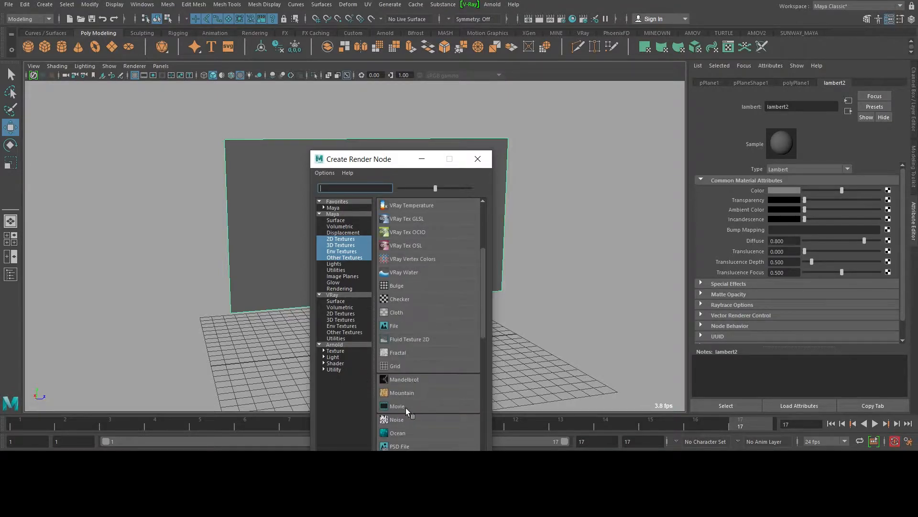
{"action": "left_click", "coordinate": [397, 328]}
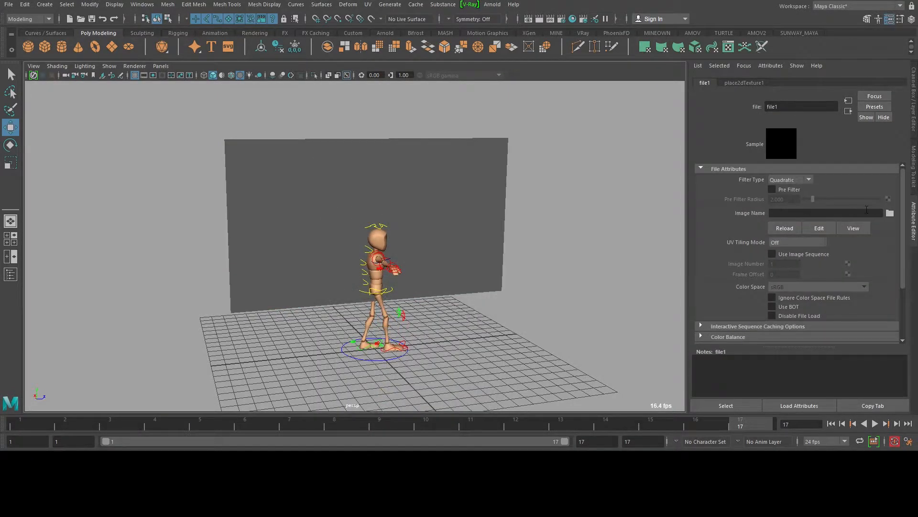
Load female.00000.jpg from the videoplayback sequence folder as the image of the plane's File texture
{"action": "left_click", "coordinate": [889, 214]}
{"action": "mouse_move", "coordinate": [345, 502]}
{"action": "left_click", "coordinate": [349, 439]}
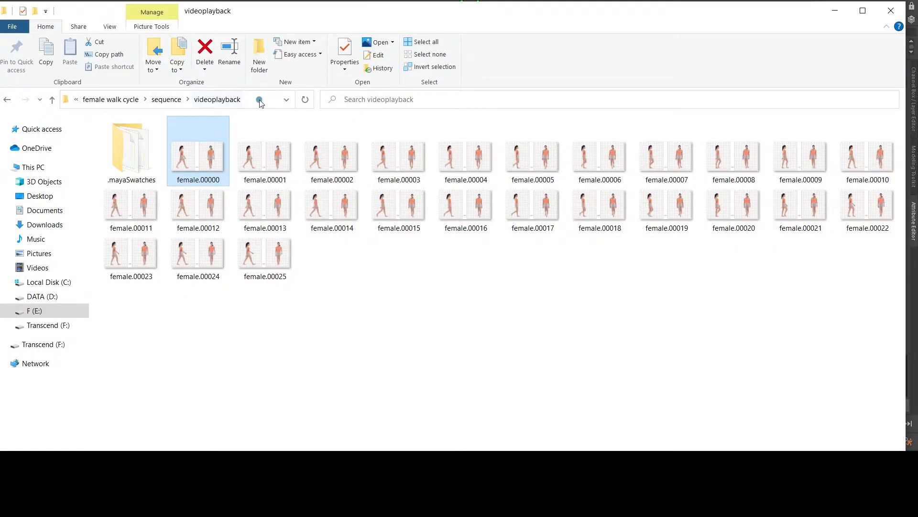
{"action": "left_click", "coordinate": [260, 100]}
{"action": "left_click", "coordinate": [836, 10]}
{"action": "type", "text": "E:\\YOUTUBE VIDEOS\\learn_cgi_with_yawyee\\Maya\\female walk cycle\\sequence\\videoplayback"}
{"action": "left_click", "coordinate": [746, 345]}
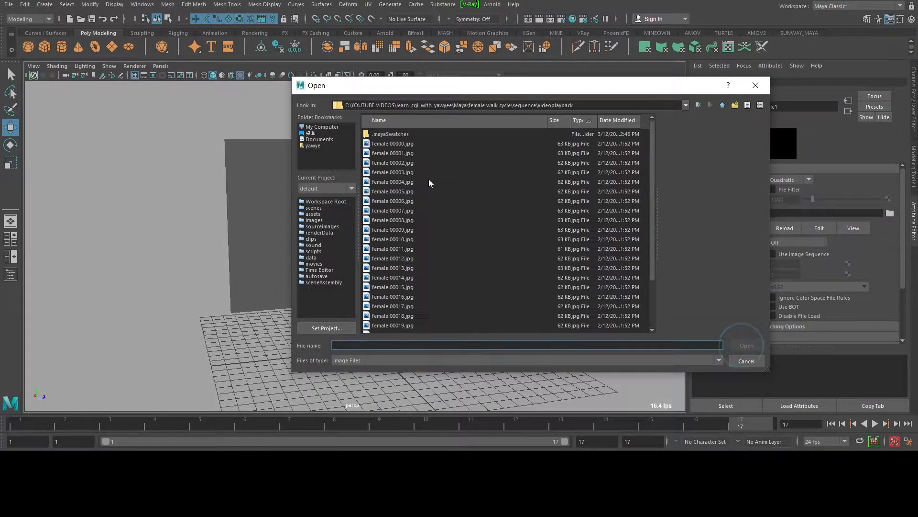
{"action": "left_click", "coordinate": [393, 144]}
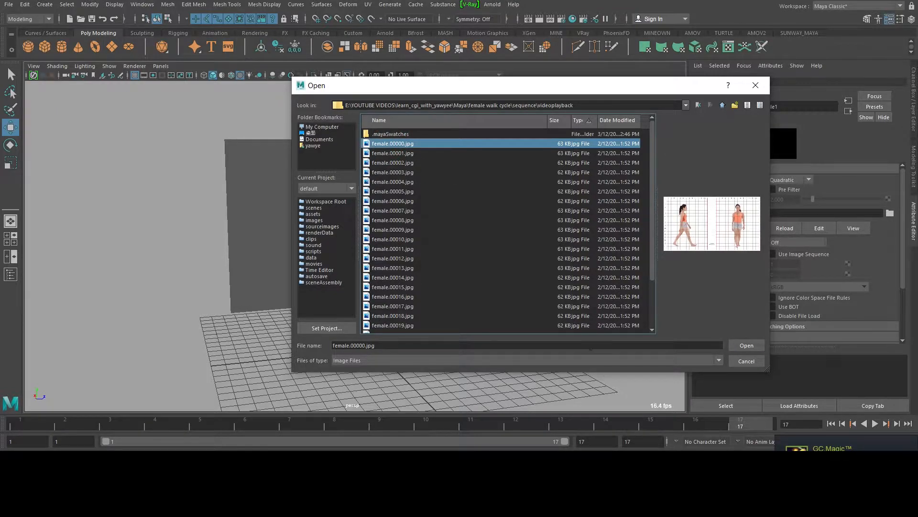
{"action": "left_click", "coordinate": [747, 345]}
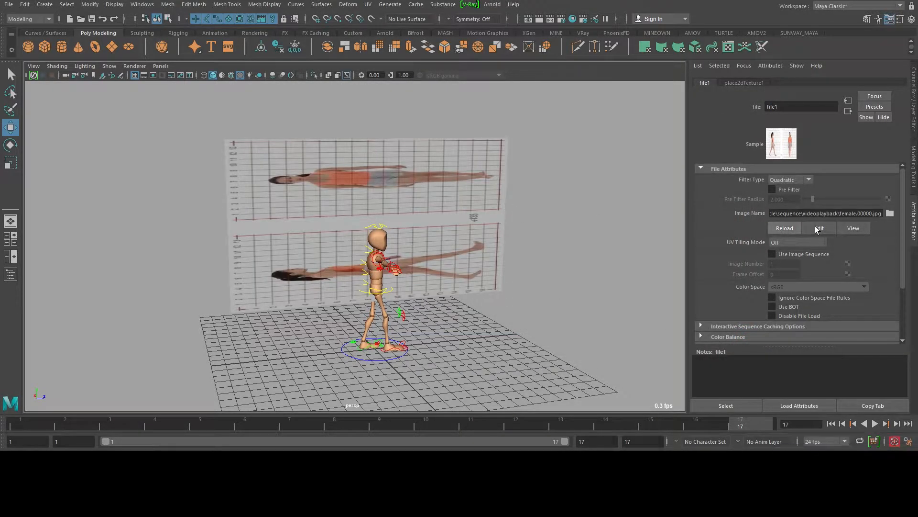
Enable Use Image Sequence for the reference texture and play the animation to check it
{"action": "left_click", "coordinate": [778, 255]}
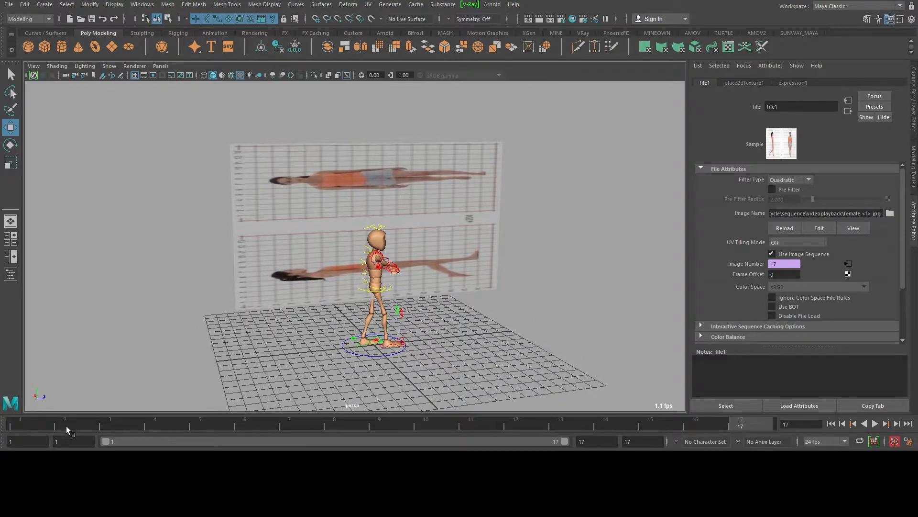
{"action": "key", "text": "alt+v"}
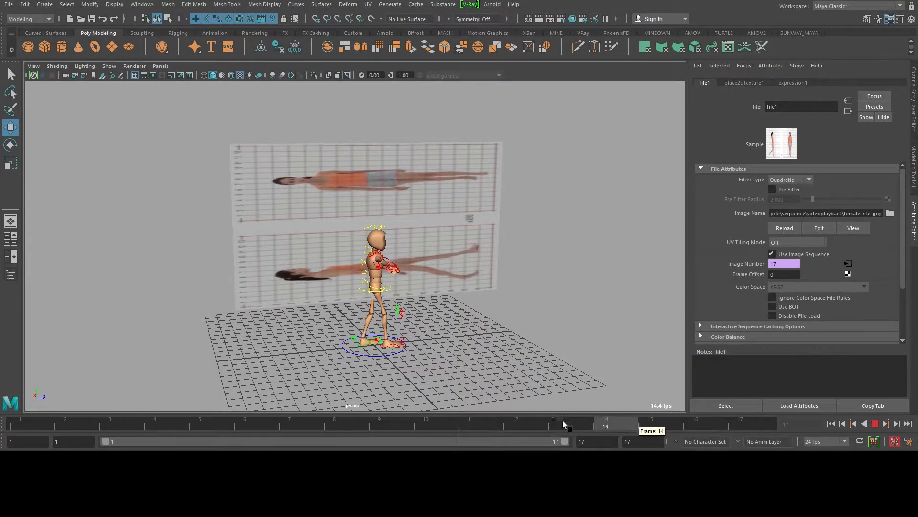
{"action": "key", "text": "alt+v"}
Set the playback end frame to 25 and play through the reference sequence
{"action": "double_click", "coordinate": [592, 441]}
{"action": "type", "text": "25"}
{"action": "key", "text": "Return"}
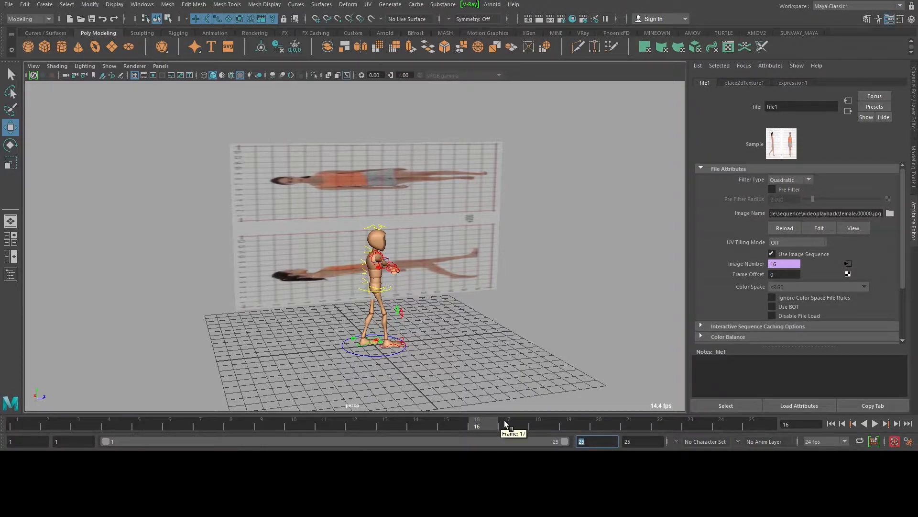
{"action": "key", "text": "alt+v"}
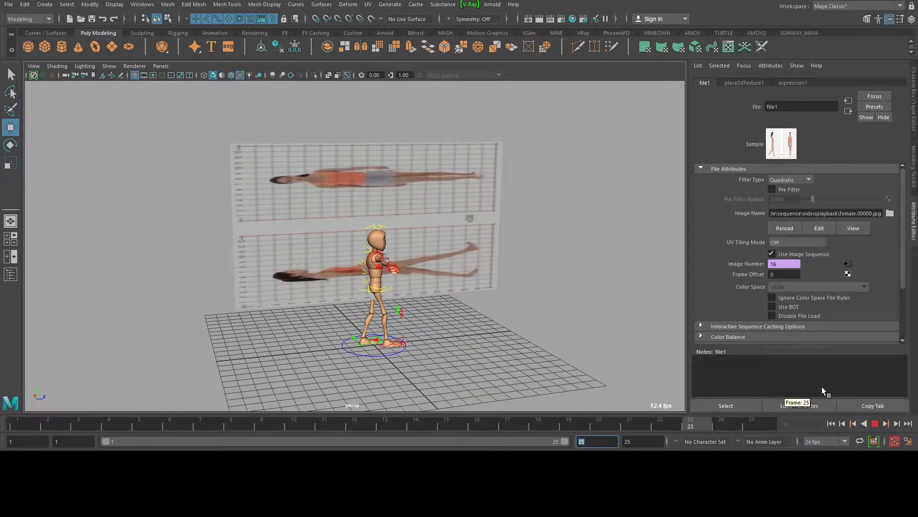
Select the reference plane and open it in the UV Editor
{"action": "left_click", "coordinate": [432, 178]}
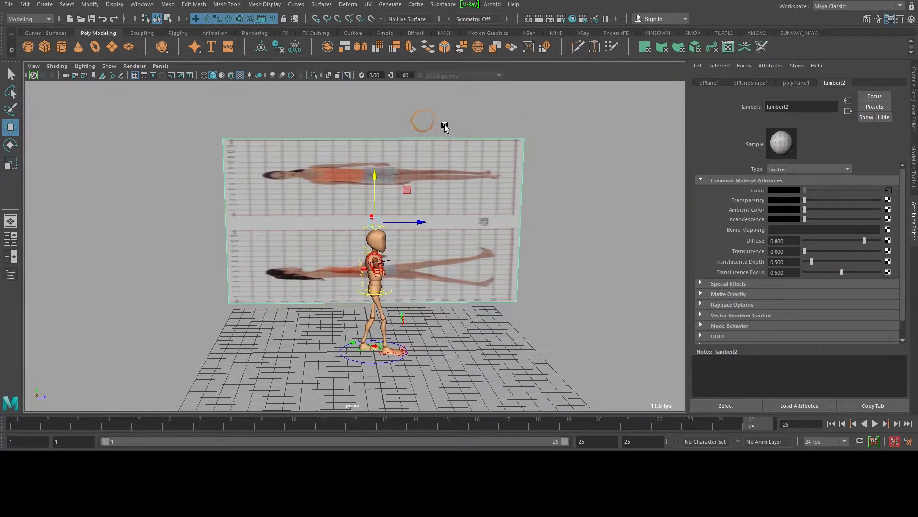
{"action": "left_click", "coordinate": [367, 4]}
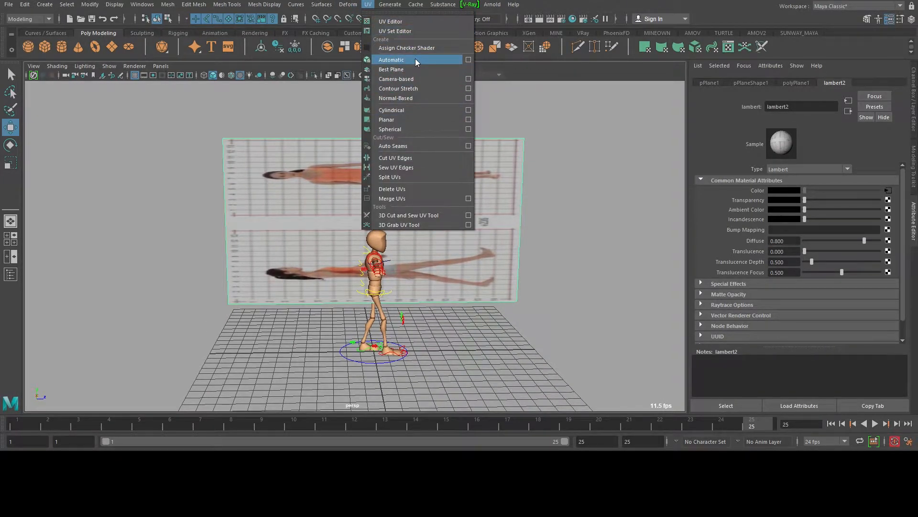
{"action": "left_click", "coordinate": [415, 21]}
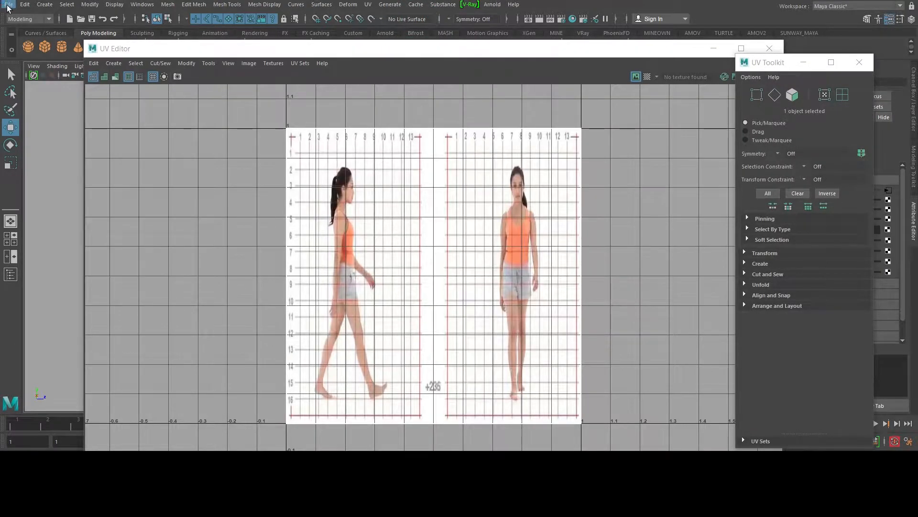
Save the scene under the new name BOny_walk01 as a Maya ASCII file in the MAYA FEMALE WALKCYCLE folder
{"action": "left_click", "coordinate": [8, 5]}
{"action": "left_click", "coordinate": [45, 46]}
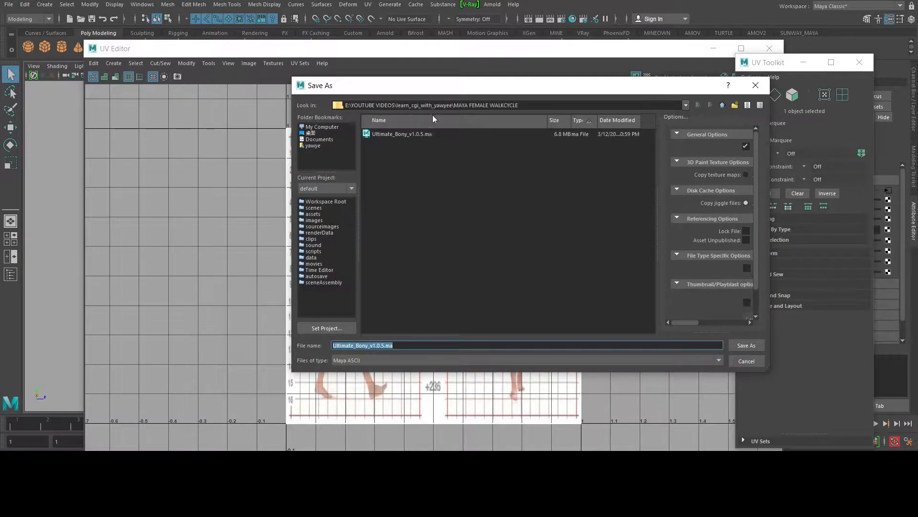
{"action": "key", "text": "Right"}
{"action": "key", "text": "BackSpace"}
{"action": "key", "text": "BackSpace"}
{"action": "key", "text": "BackSpace"}
{"action": "key", "text": "BackSpace"}
{"action": "key", "text": "BackSpace"}
{"action": "key", "text": "BackSpace"}
{"action": "key", "text": "BackSpace"}
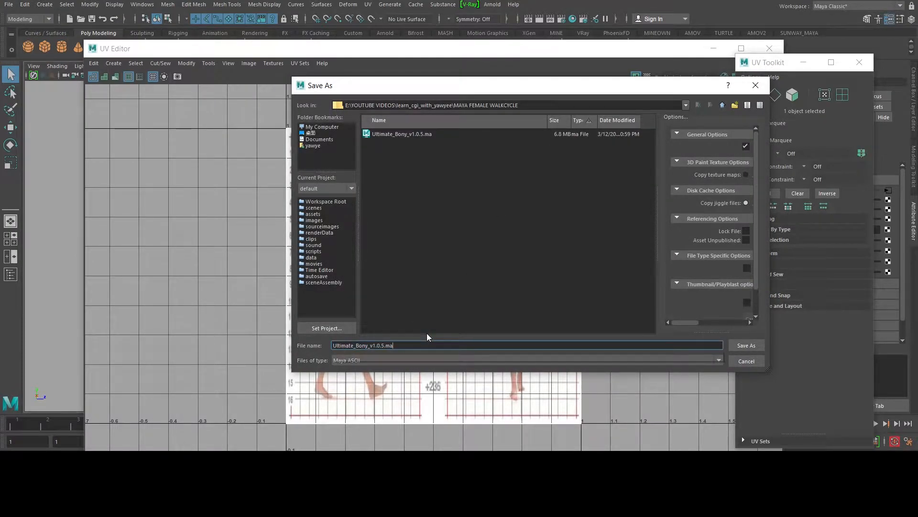
{"action": "key", "text": "BackSpace"}
{"action": "key", "text": "BackSpace"}
{"action": "key", "text": "BackSpace"}
{"action": "key", "text": "BackSpace"}
{"action": "key", "text": "BackSpace"}
{"action": "key", "text": "BackSpace"}
{"action": "key", "text": "BackSpace"}
{"action": "key", "text": "BackSpace"}
{"action": "key", "text": "BackSpace"}
{"action": "key", "text": "BackSpace"}
{"action": "key", "text": "BackSpace"}
{"action": "key", "text": "BackSpace"}
{"action": "key", "text": "BackSpace"}
{"action": "key", "text": "BackSpace"}
{"action": "key", "text": "BackSpace"}
{"action": "key", "text": "BackSpace"}
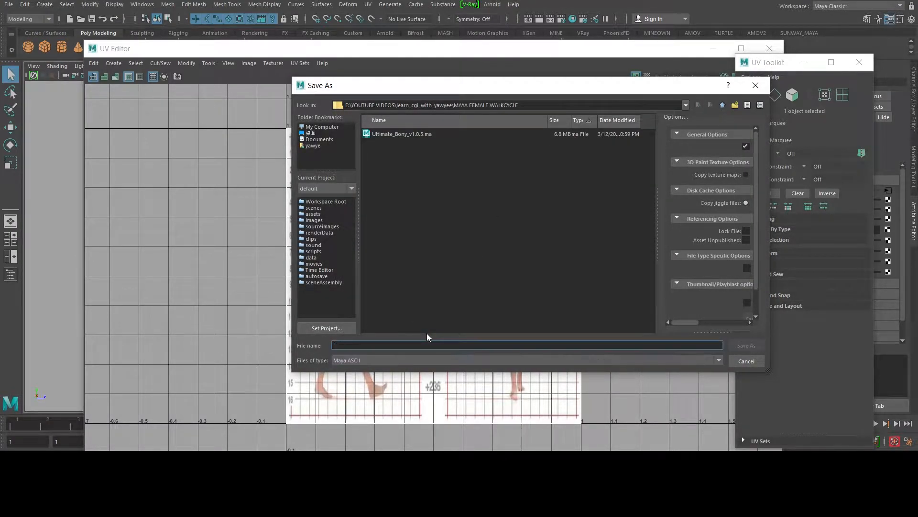
{"action": "type", "text": "BOny_walk01"}
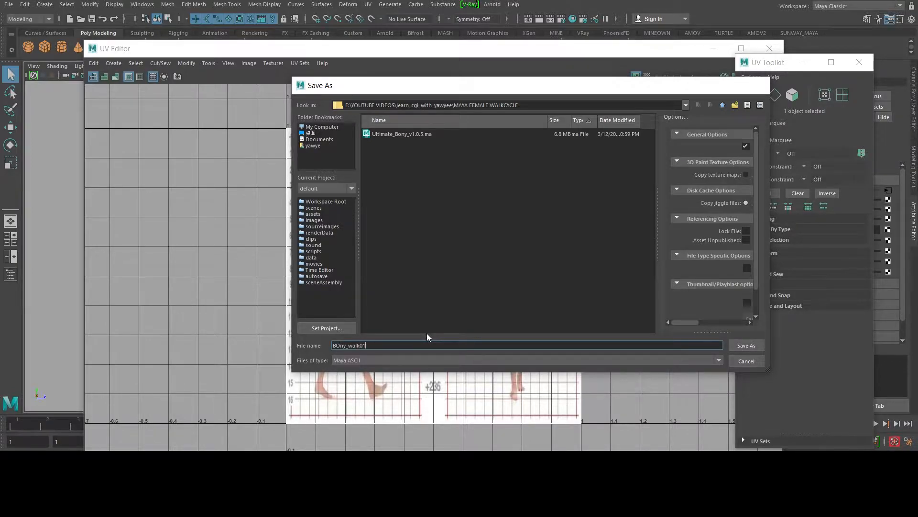
{"action": "key", "text": "Return"}
Switch to UV selection in the UV Editor and select all four UVs of the reference plane
{"action": "key", "text": "w"}
{"action": "scroll", "coordinate": [467, 214], "scroll_direction": "down", "scroll_amount": 2}
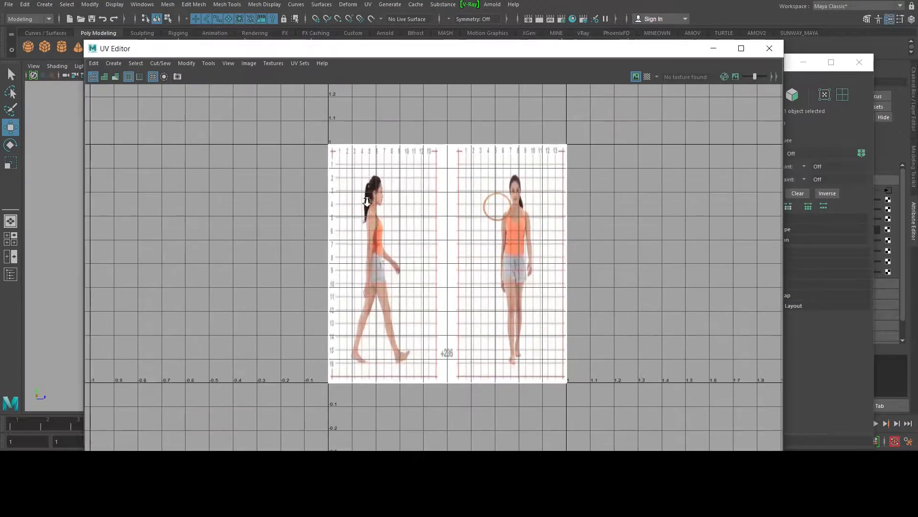
{"action": "left_click_drag", "start_coordinate": [463, 50], "coordinate": [560, 276]}
{"action": "left_click_drag", "start_coordinate": [482, 269], "coordinate": [440, 108]}
{"action": "right_click_drag", "start_coordinate": [520, 261], "coordinate": [565, 260]}
{"action": "left_click_drag", "start_coordinate": [661, 192], "coordinate": [225, 469]}
{"action": "left_click_drag", "start_coordinate": [574, 117], "coordinate": [476, 85]}
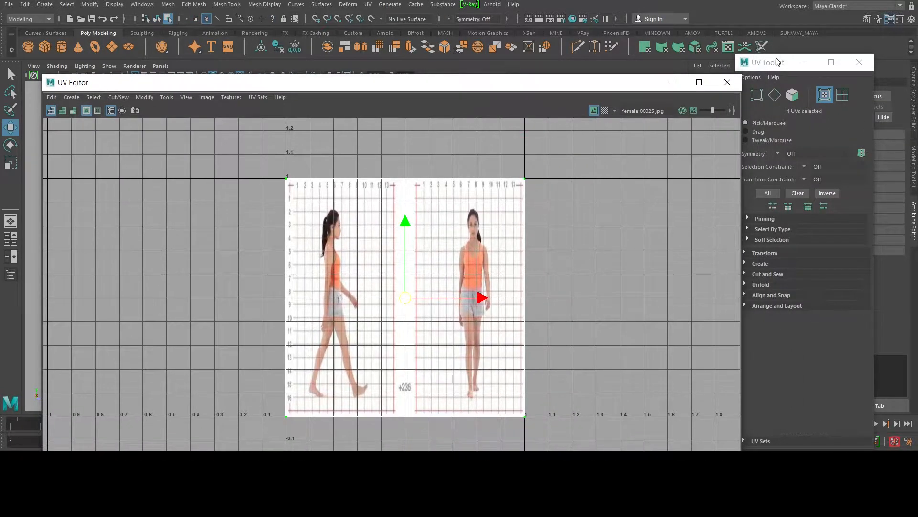
Rotate the selected UVs by 90 degrees so the reference figures stand upright, and close the UV Editor and UV Toolkit
{"action": "left_click_drag", "start_coordinate": [778, 61], "coordinate": [802, 82]}
{"action": "left_click", "coordinate": [769, 274]}
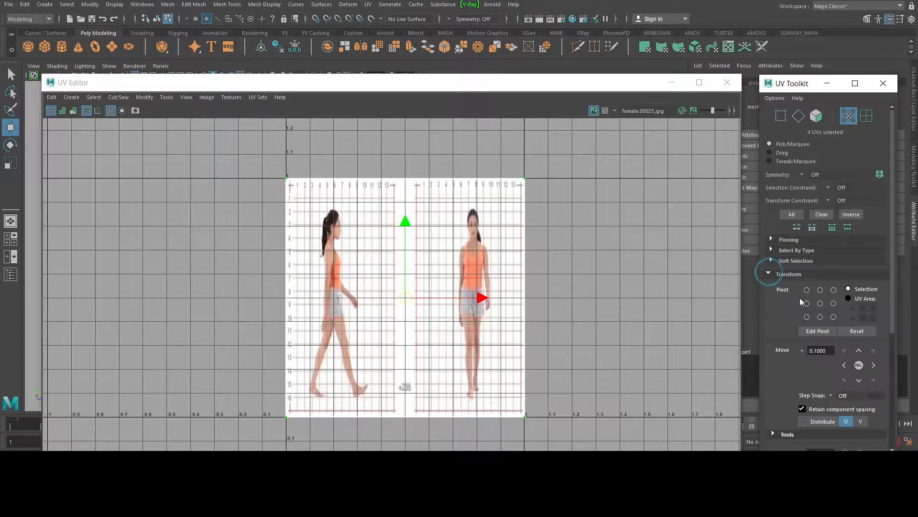
{"action": "scroll", "coordinate": [804, 346], "scroll_direction": "down", "scroll_amount": 4}
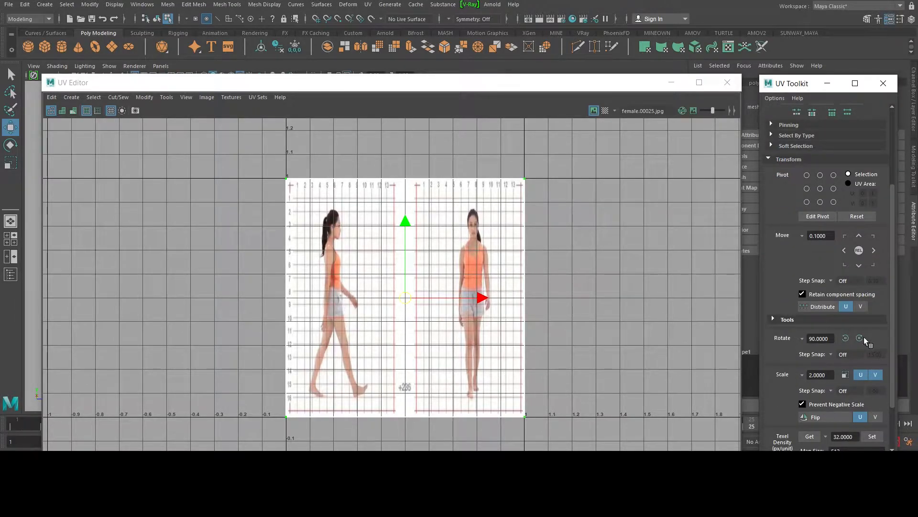
{"action": "left_click_drag", "start_coordinate": [630, 83], "coordinate": [630, 355]}
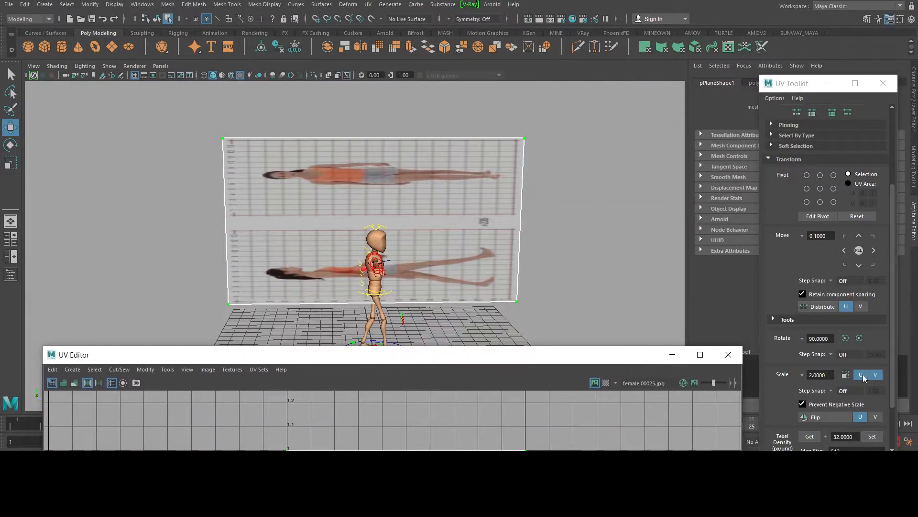
{"action": "left_click", "coordinate": [846, 338]}
{"action": "right_click_drag", "start_coordinate": [499, 196], "coordinate": [456, 200], "text": "alt"}
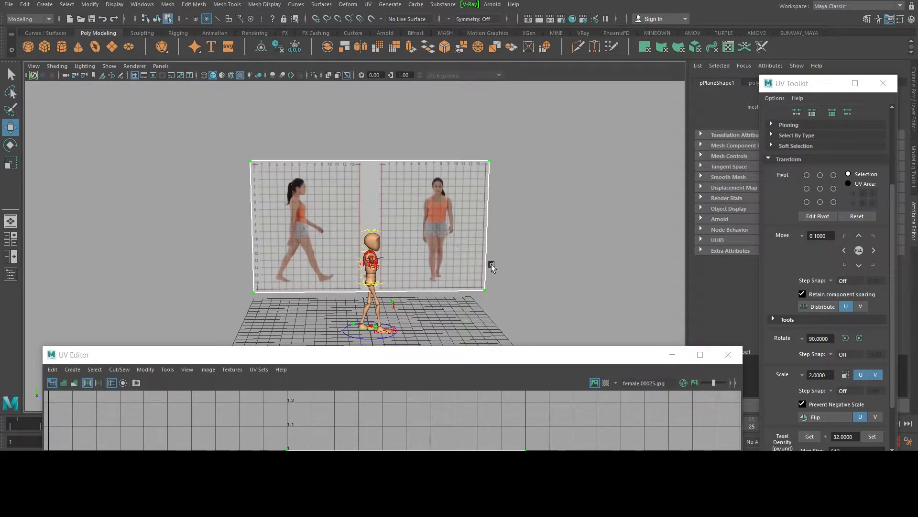
{"action": "left_click", "coordinate": [728, 354]}
{"action": "left_click", "coordinate": [884, 84]}
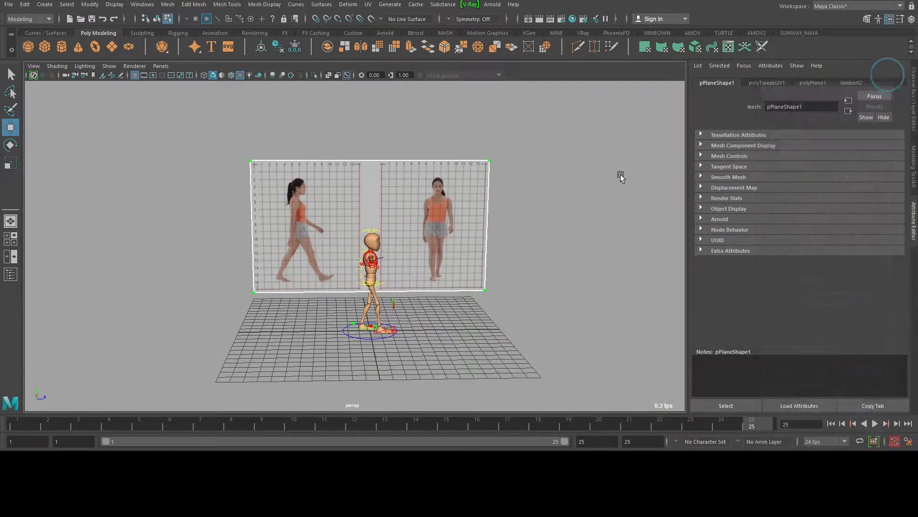
Select the plane as an object in the left side view and resize it so the reference woman matches the character's height
{"action": "right_click_drag", "start_coordinate": [472, 180], "coordinate": [519, 165]}
{"action": "left_click", "coordinate": [410, 226]}
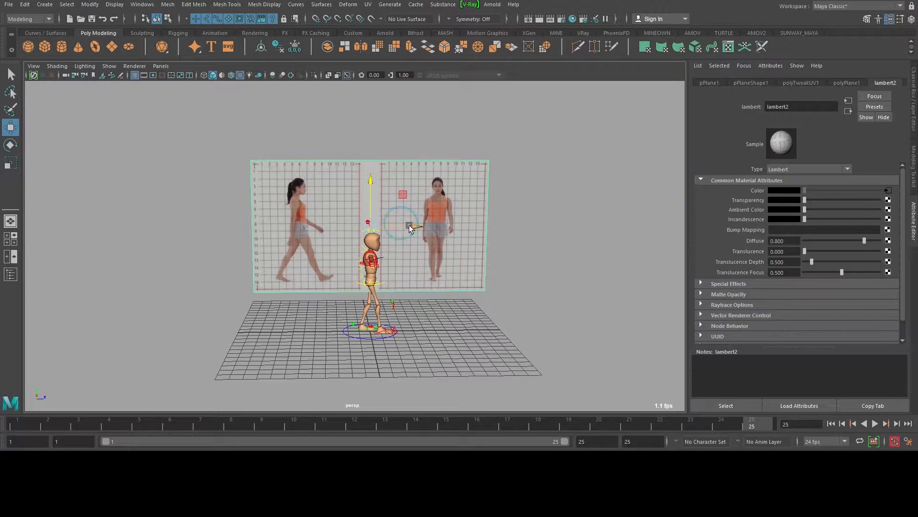
{"action": "key", "text": "space"}
{"action": "left_click_drag", "start_coordinate": [411, 218], "coordinate": [375, 206]}
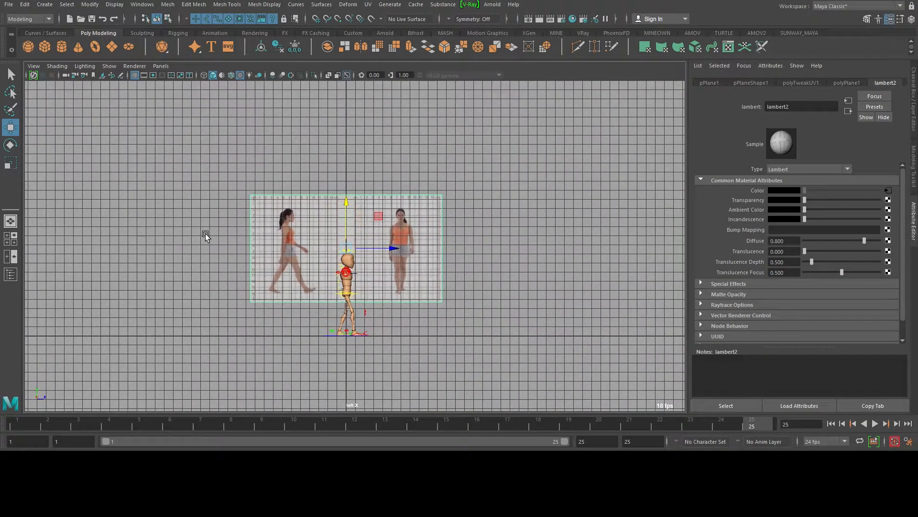
{"action": "right_click_drag", "start_coordinate": [204, 236], "coordinate": [315, 256], "text": "alt"}
{"action": "middle_click_drag", "start_coordinate": [315, 256], "coordinate": [372, 214], "text": "alt"}
{"action": "right_click_drag", "start_coordinate": [372, 215], "coordinate": [379, 213], "text": "alt"}
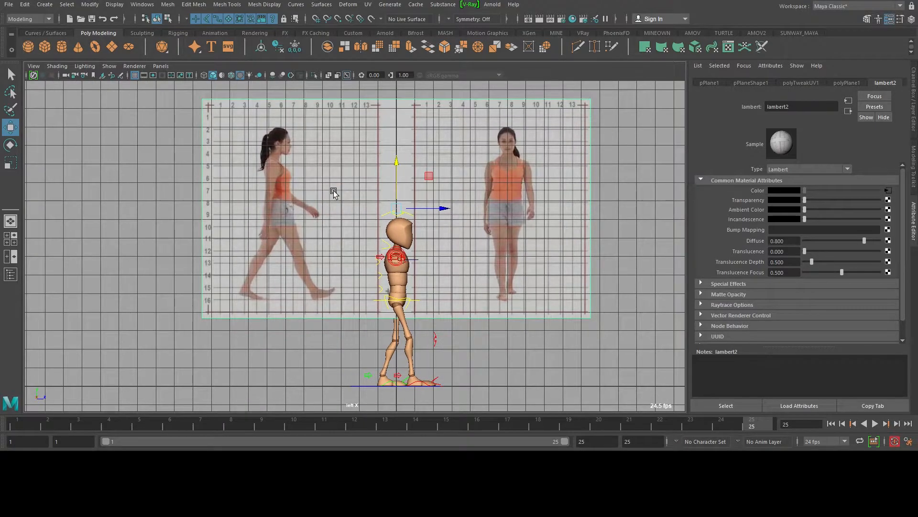
{"action": "key", "text": "r"}
{"action": "left_click_drag", "start_coordinate": [398, 209], "coordinate": [514, 307]}
Move the plane horizontally to align its side-view walking figure with the character
{"action": "key", "text": "w"}
{"action": "key", "text": "d"}
{"action": "left_click_drag", "start_coordinate": [510, 302], "coordinate": [543, 302]}
{"action": "key", "text": "w"}
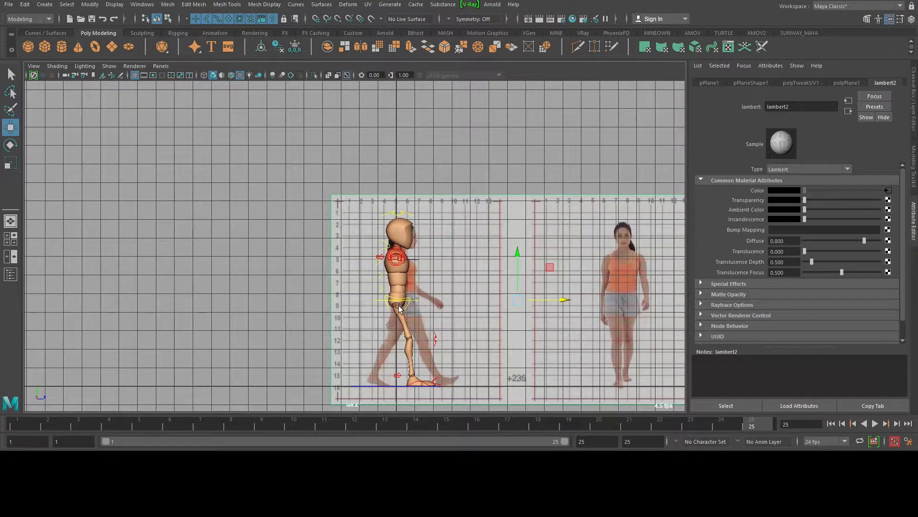
{"action": "scroll", "coordinate": [503, 281], "scroll_direction": "down", "scroll_amount": 1}
{"action": "middle_click_drag", "start_coordinate": [598, 291], "coordinate": [526, 246], "text": "alt"}
{"action": "scroll", "coordinate": [510, 238], "scroll_direction": "up", "scroll_amount": 1}
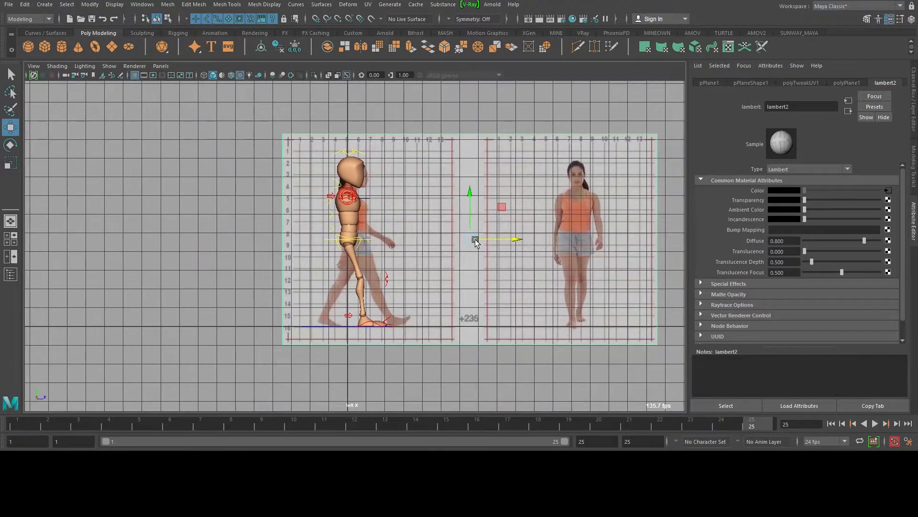
Duplicate the reference plane in the perspective view, rotate the copy perpendicular to the original and move it behind the character
{"action": "key", "text": "space"}
{"action": "left_click_drag", "start_coordinate": [494, 187], "coordinate": [500, 137]}
{"action": "left_click_drag", "start_coordinate": [486, 214], "coordinate": [385, 209], "text": "alt"}
{"action": "left_click_drag", "start_coordinate": [397, 286], "coordinate": [273, 276], "text": "alt"}
{"action": "key", "text": "ctrl+d"}
{"action": "key", "text": "e"}
{"action": "key", "text": "w"}
{"action": "middle_click_drag", "start_coordinate": [273, 276], "coordinate": [371, 254], "text": "alt"}
{"action": "left_click_drag", "start_coordinate": [371, 255], "coordinate": [275, 324], "text": "alt"}
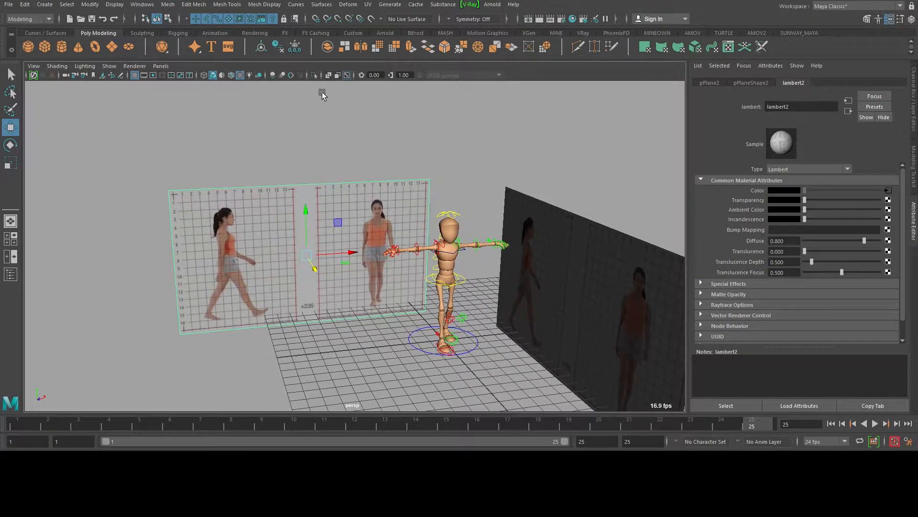
Insert a vertical edge loop down the middle of the duplicated plane, using Insert Edge Loop's Multiple edge loops option
{"action": "left_click", "coordinate": [228, 5]}
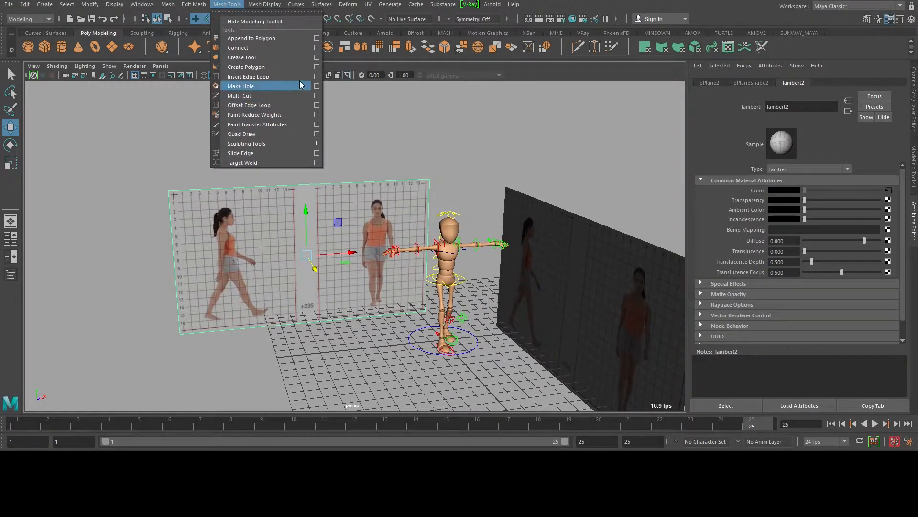
{"action": "left_click", "coordinate": [317, 77]}
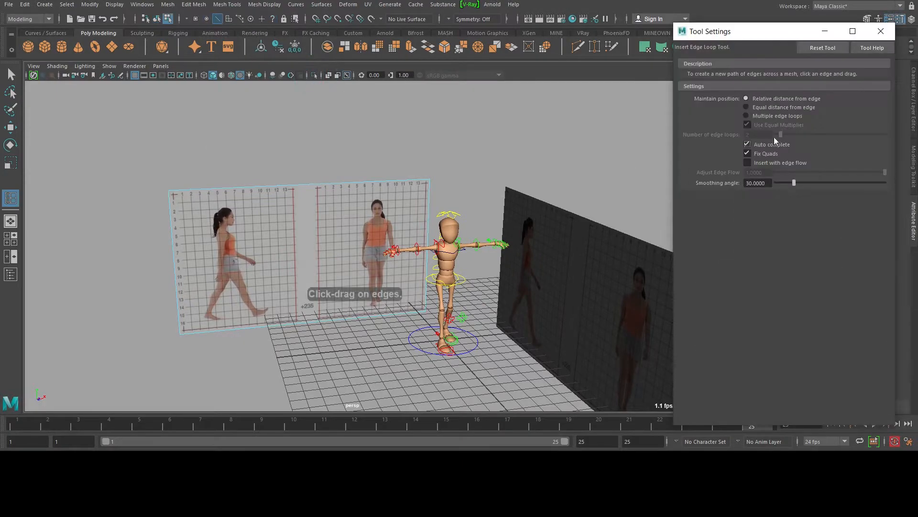
{"action": "left_click", "coordinate": [746, 115]}
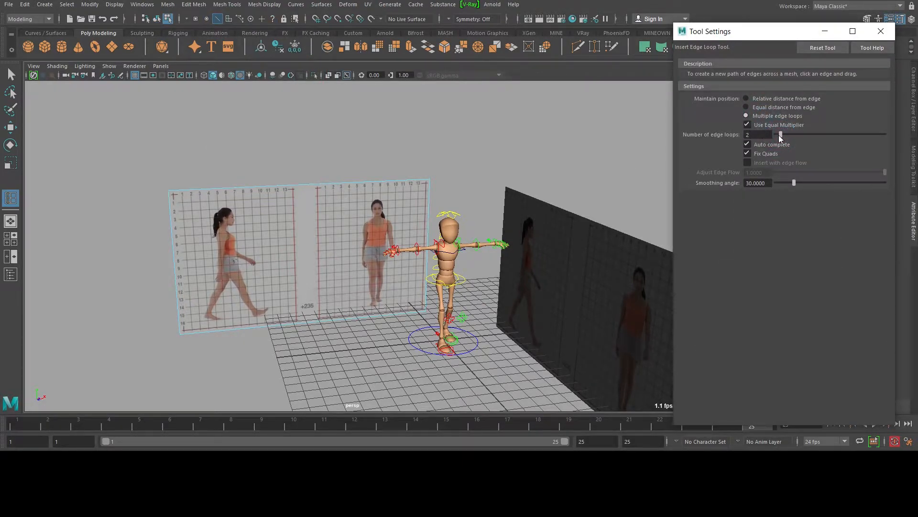
{"action": "left_click", "coordinate": [289, 182]}
{"action": "key", "text": "q"}
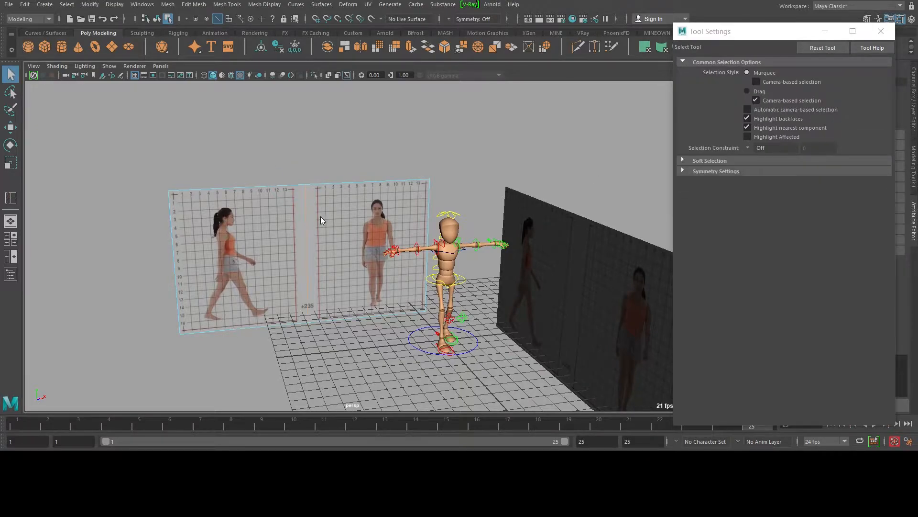
Delete the duplicate's half showing the side-view figure and reselect the remaining front-view plane as an object
{"action": "left_click", "coordinate": [248, 234]}
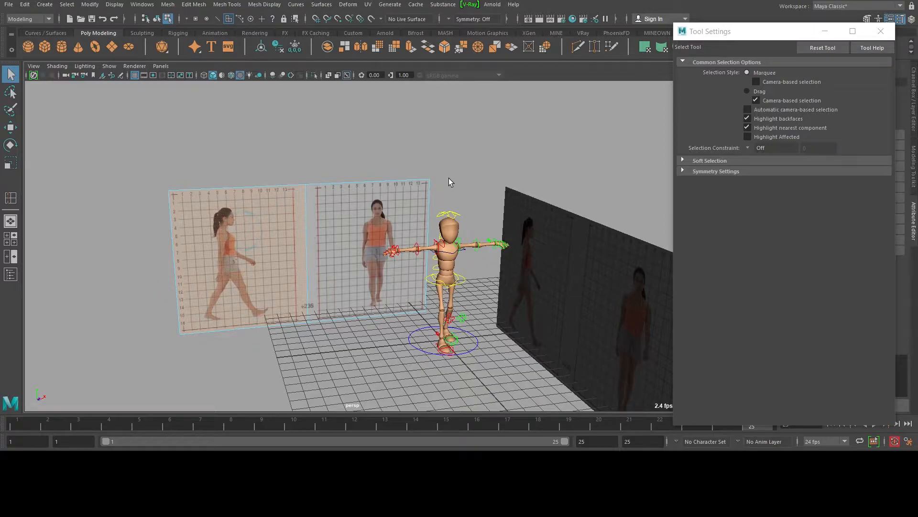
{"action": "key", "text": "Delete"}
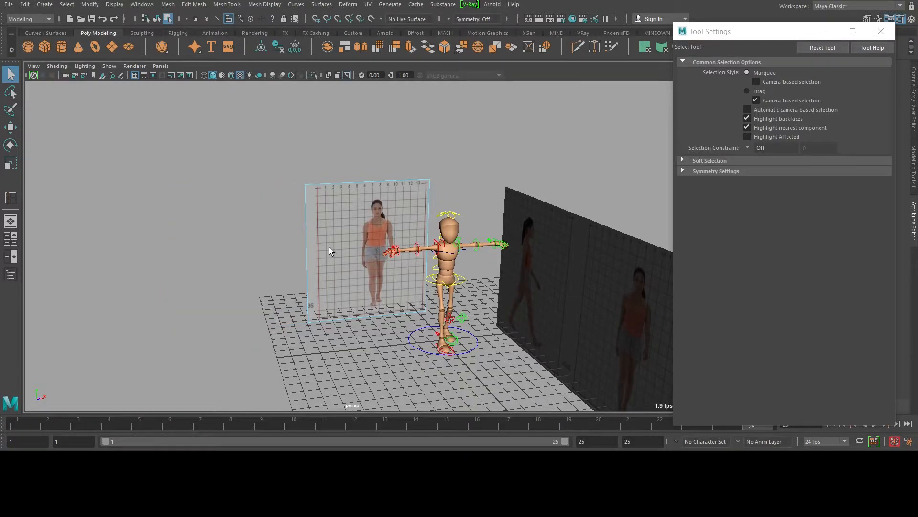
{"action": "left_click_drag", "start_coordinate": [338, 247], "coordinate": [354, 218], "text": "alt"}
{"action": "right_click_drag", "start_coordinate": [354, 219], "coordinate": [412, 104]}
{"action": "left_click", "coordinate": [352, 214]}
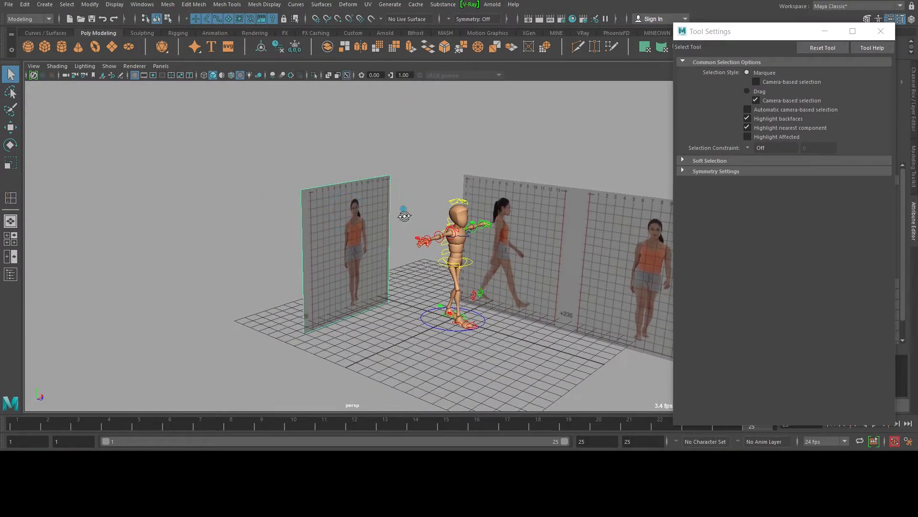
Move the front-view reference plane horizontally in the front view to line its figure up with the character
{"action": "left_click_drag", "start_coordinate": [409, 212], "coordinate": [361, 209], "text": "alt"}
{"action": "right_click_drag", "start_coordinate": [361, 209], "coordinate": [431, 216], "text": "alt"}
{"action": "middle_click_drag", "start_coordinate": [430, 216], "coordinate": [407, 189], "text": "alt"}
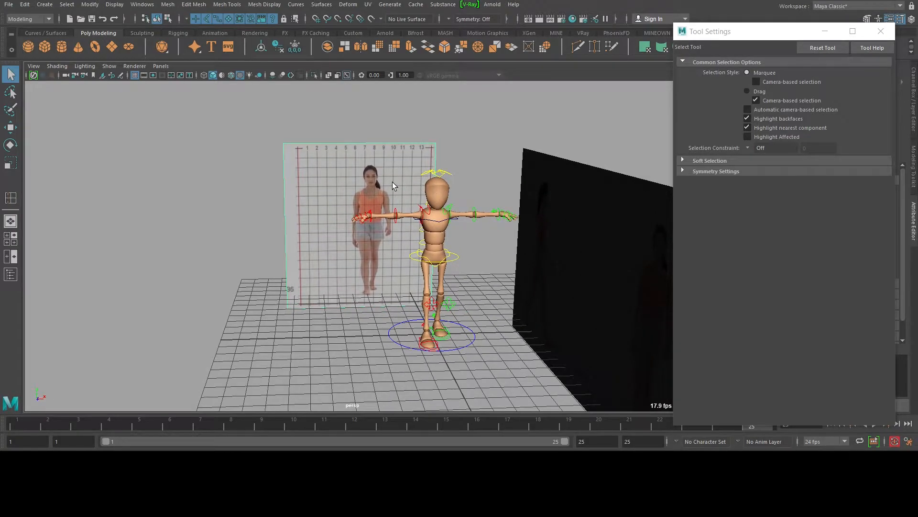
{"action": "key", "text": "space"}
{"action": "left_click_drag", "start_coordinate": [393, 181], "coordinate": [391, 208]}
{"action": "middle_click_drag", "start_coordinate": [391, 208], "coordinate": [432, 230], "text": "alt"}
{"action": "right_click_drag", "start_coordinate": [432, 231], "coordinate": [406, 188], "text": "alt"}
{"action": "key", "text": "w"}
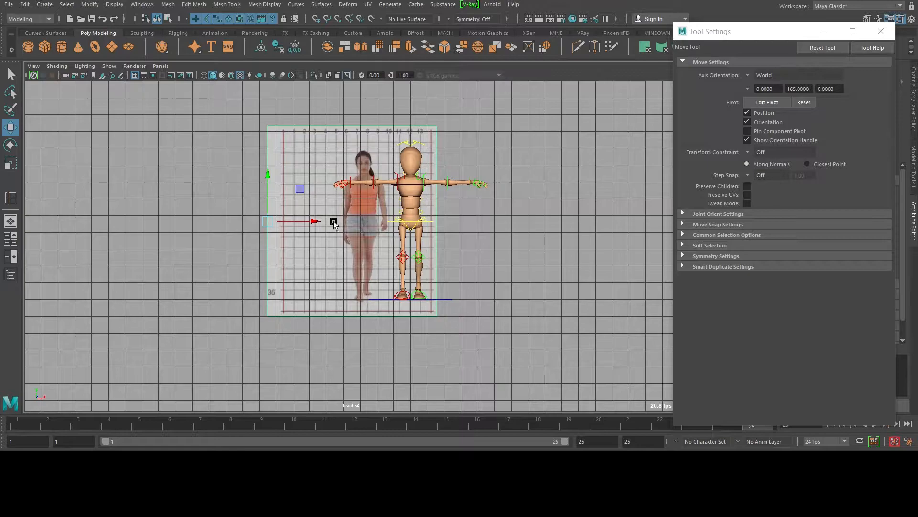
{"action": "left_click_drag", "start_coordinate": [308, 221], "coordinate": [361, 225]}
{"action": "right_click_drag", "start_coordinate": [450, 181], "coordinate": [445, 191], "text": "alt"}
Insert a vertical edge loop on each side of the front-view figure, using Insert Edge Loop's Relative distance from edge option
{"action": "key", "text": "space"}
{"action": "left_click_drag", "start_coordinate": [449, 164], "coordinate": [450, 111]}
{"action": "left_click_drag", "start_coordinate": [428, 211], "coordinate": [443, 195], "text": "alt"}
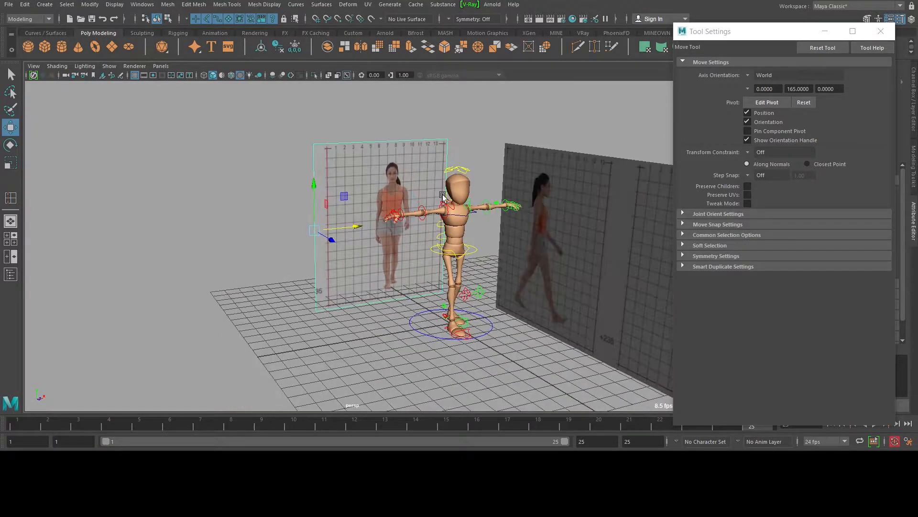
{"action": "right_click_drag", "start_coordinate": [429, 197], "coordinate": [507, 207], "text": "alt"}
{"action": "middle_click_drag", "start_coordinate": [450, 239], "coordinate": [423, 276], "text": "alt"}
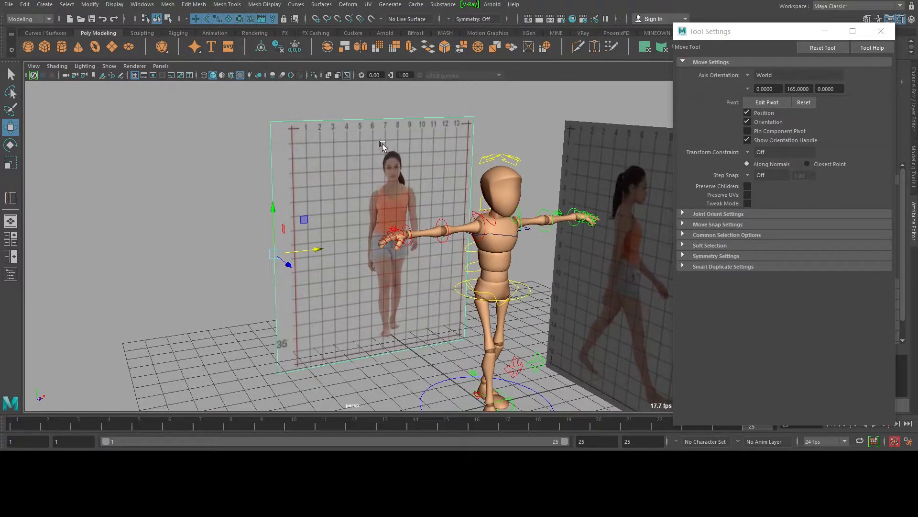
{"action": "right_click_drag", "start_coordinate": [480, 186], "coordinate": [391, 183], "text": "alt"}
{"action": "left_click_drag", "start_coordinate": [390, 184], "coordinate": [442, 225], "text": "alt"}
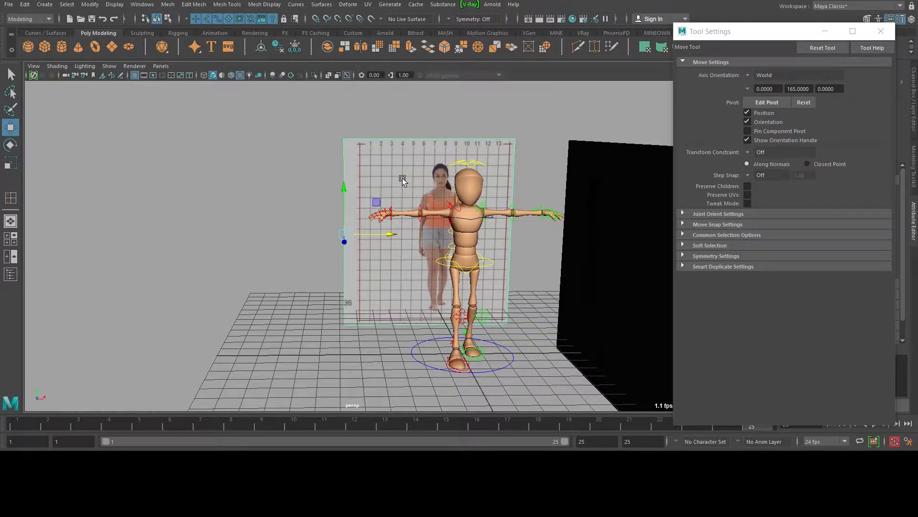
{"action": "left_click", "coordinate": [227, 4]}
{"action": "left_click", "coordinate": [268, 76]}
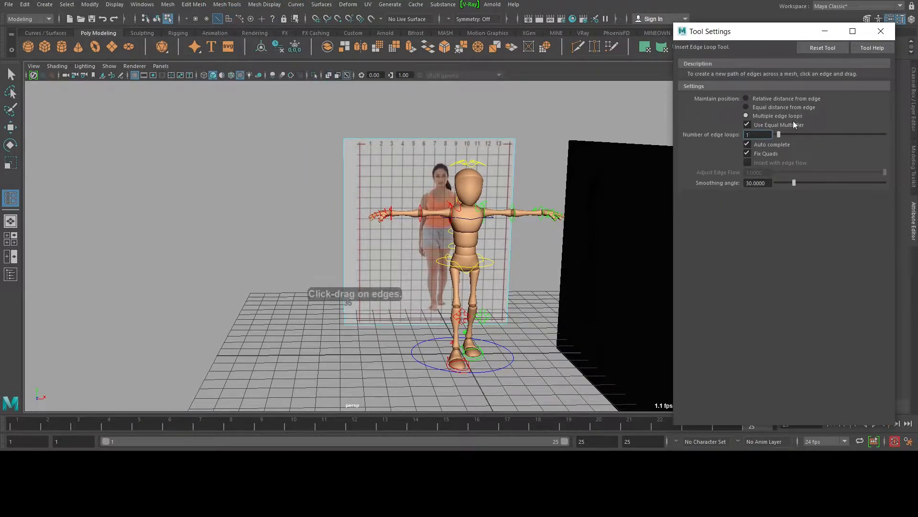
{"action": "left_click", "coordinate": [765, 99]}
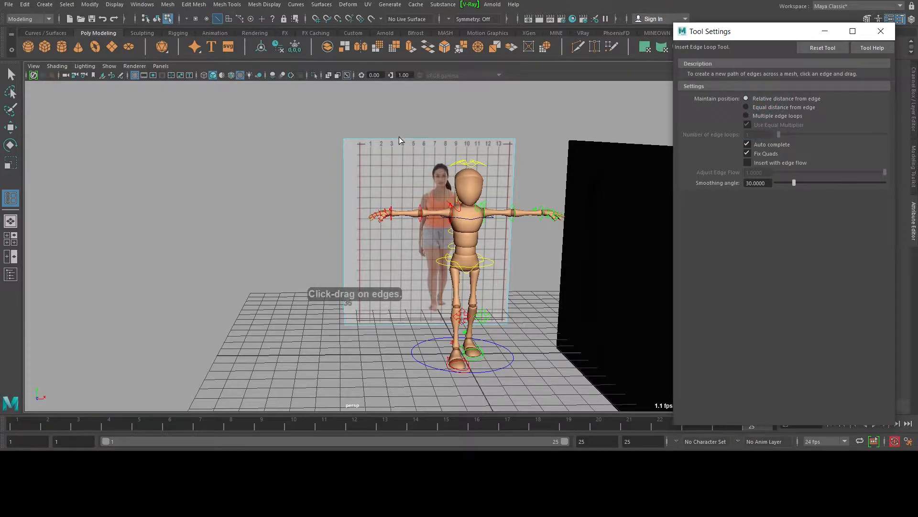
{"action": "left_click", "coordinate": [493, 139]}
Delete the two outer strips of the front-view plane and return to object selection
{"action": "key", "text": "q"}
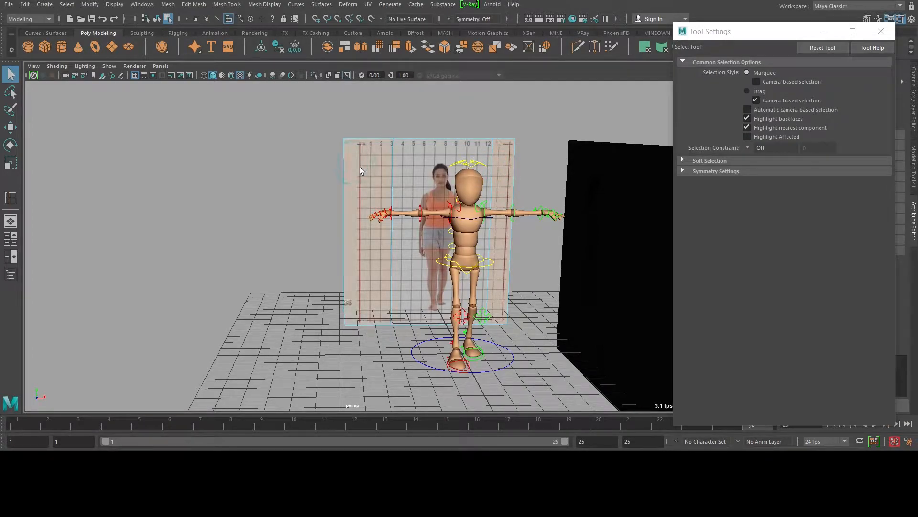
{"action": "key", "text": "Delete"}
{"action": "right_click_drag", "start_coordinate": [404, 161], "coordinate": [450, 147]}
Duplicate the trimmed front-view plane and move the copy sideways so it stands beside the original
{"action": "key", "text": "w"}
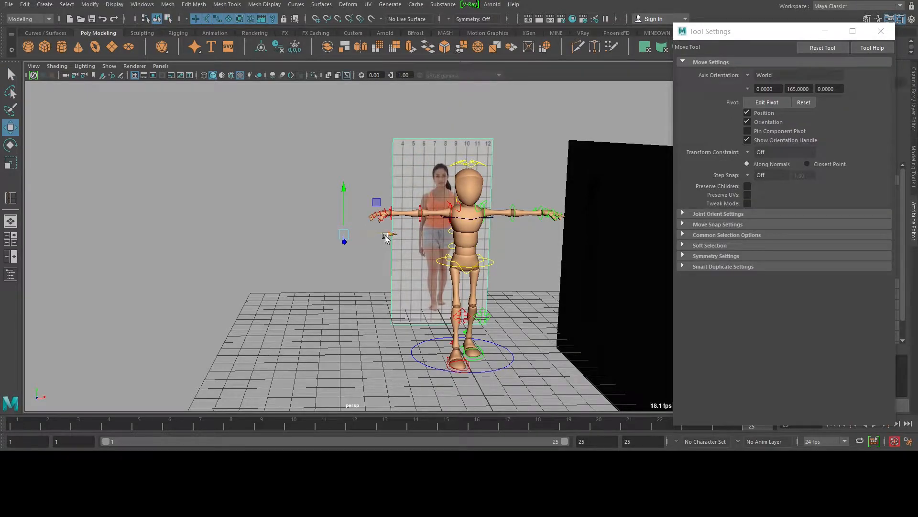
{"action": "left_click_drag", "start_coordinate": [387, 238], "coordinate": [267, 237], "text": "shift"}
{"action": "scroll", "coordinate": [467, 135], "scroll_direction": "up", "scroll_amount": 2}
{"action": "left_click_drag", "start_coordinate": [466, 135], "coordinate": [597, 159], "text": "alt"}
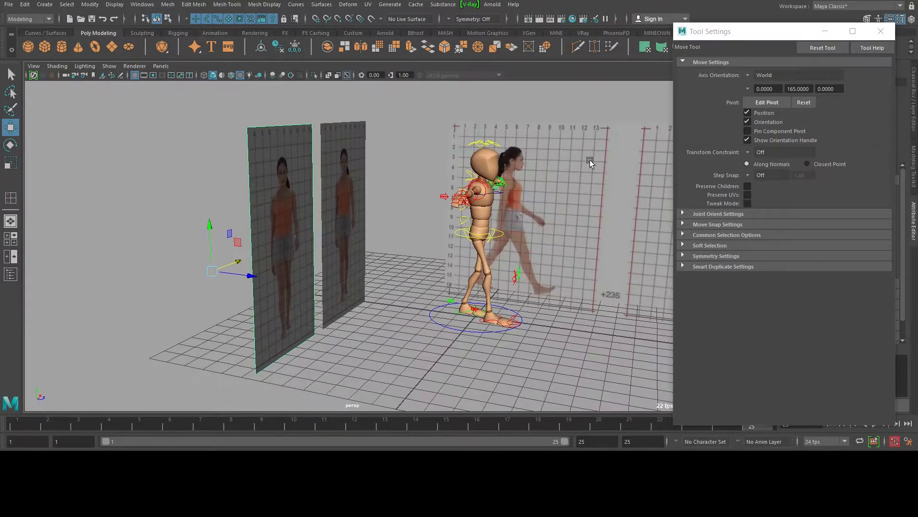
Insert a vertical edge loop down the middle of the side reference plane, using the Multiple edge loops option
{"action": "middle_click_drag", "start_coordinate": [597, 159], "coordinate": [331, 194], "text": "alt"}
{"action": "left_click", "coordinate": [331, 194]}
{"action": "left_click_drag", "start_coordinate": [332, 201], "coordinate": [379, 224], "text": "alt"}
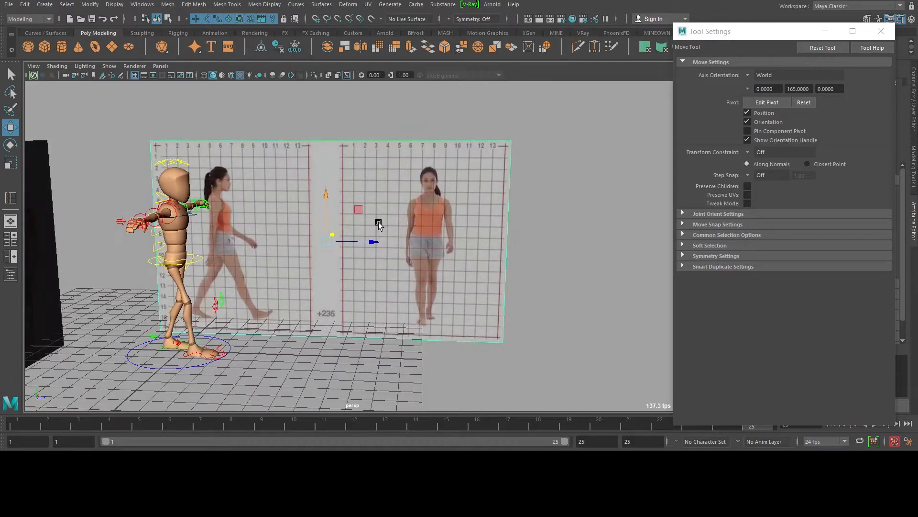
{"action": "middle_click_drag", "start_coordinate": [394, 182], "coordinate": [410, 174], "text": "alt"}
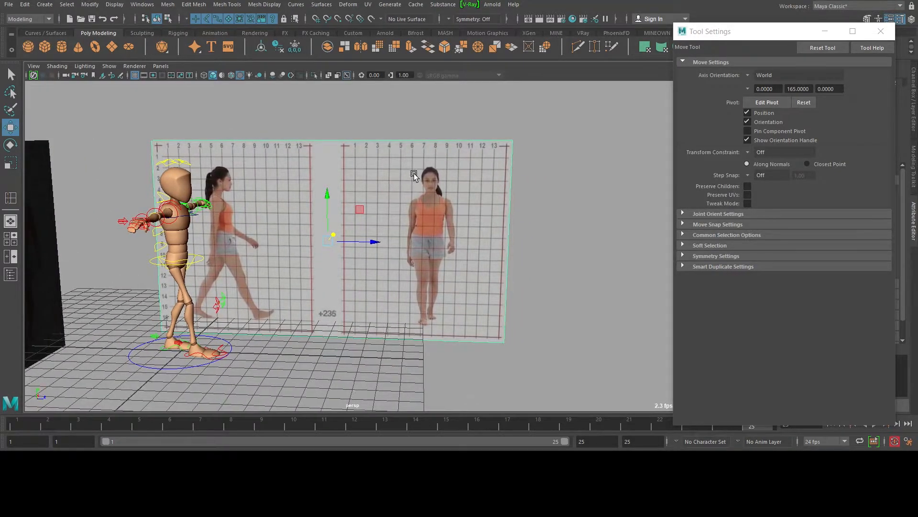
{"action": "left_click", "coordinate": [228, 5]}
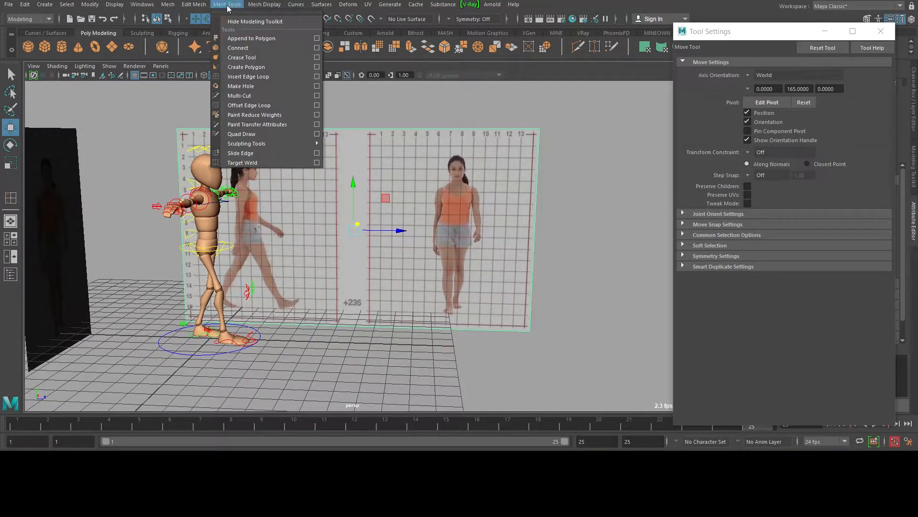
{"action": "left_click", "coordinate": [318, 76]}
{"action": "left_click", "coordinate": [761, 117]}
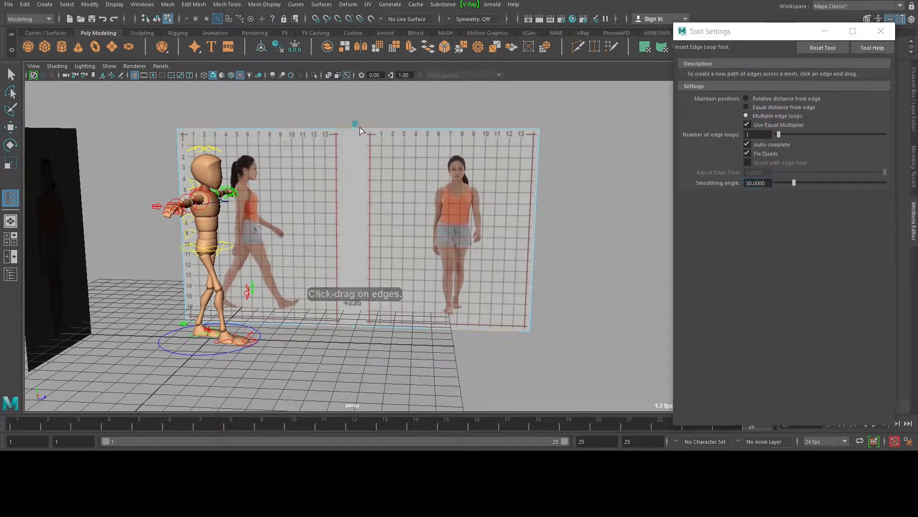
Delete the side reference plane's half showing the front-view figure and return to object selection
{"action": "key", "text": "q"}
{"action": "right_click_drag", "start_coordinate": [461, 166], "coordinate": [459, 193]}
{"action": "left_click", "coordinate": [449, 171]}
{"action": "key", "text": "Delete"}
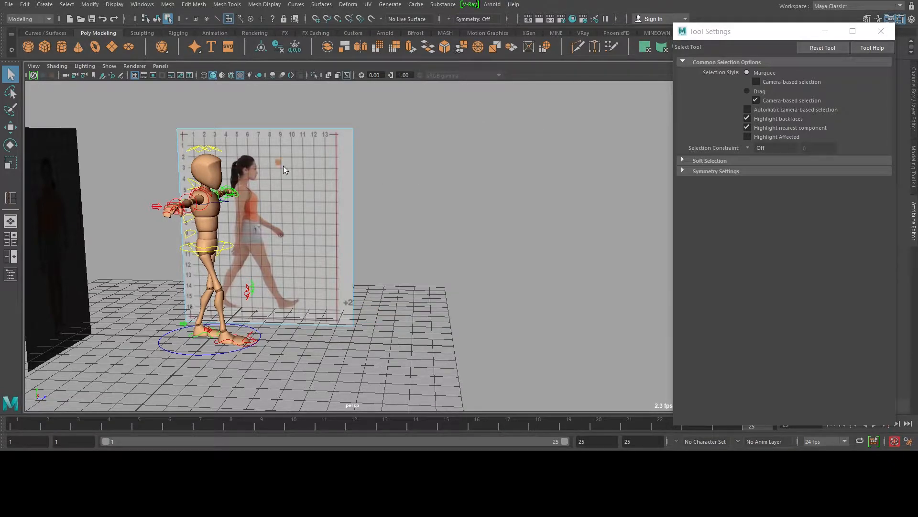
{"action": "right_click_drag", "start_coordinate": [284, 166], "coordinate": [318, 143]}
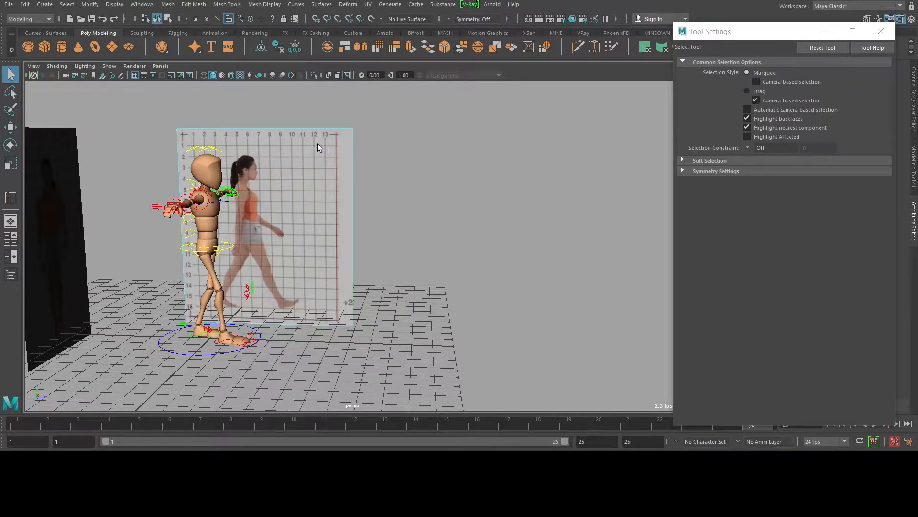
Insert vertical edge loops near both side borders of the side-view plane, using the Relative distance from edge option
{"action": "left_click", "coordinate": [222, 6]}
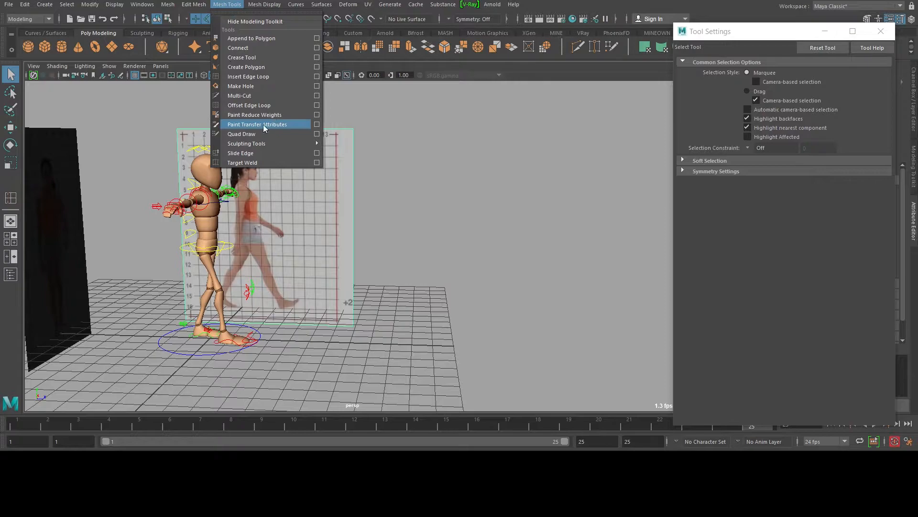
{"action": "left_click", "coordinate": [316, 77]}
{"action": "left_click", "coordinate": [776, 100]}
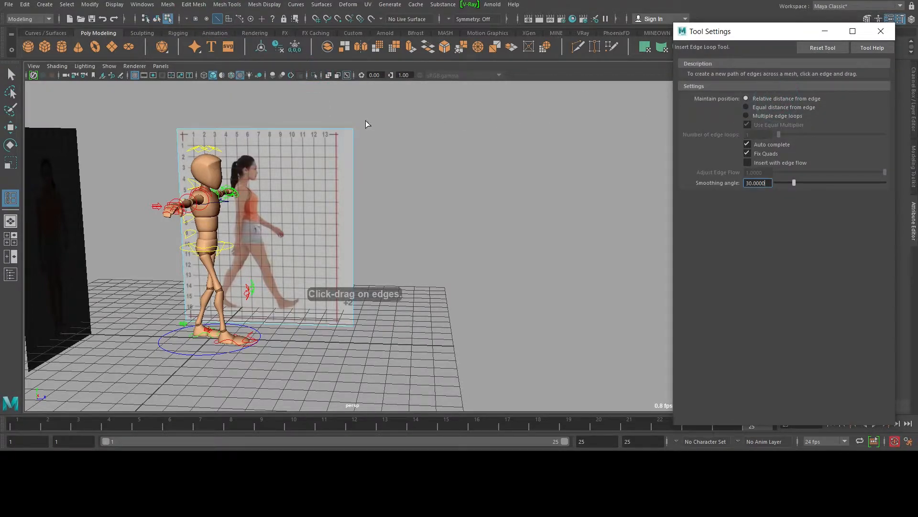
{"action": "left_click_drag", "start_coordinate": [333, 128], "coordinate": [162, 142]}
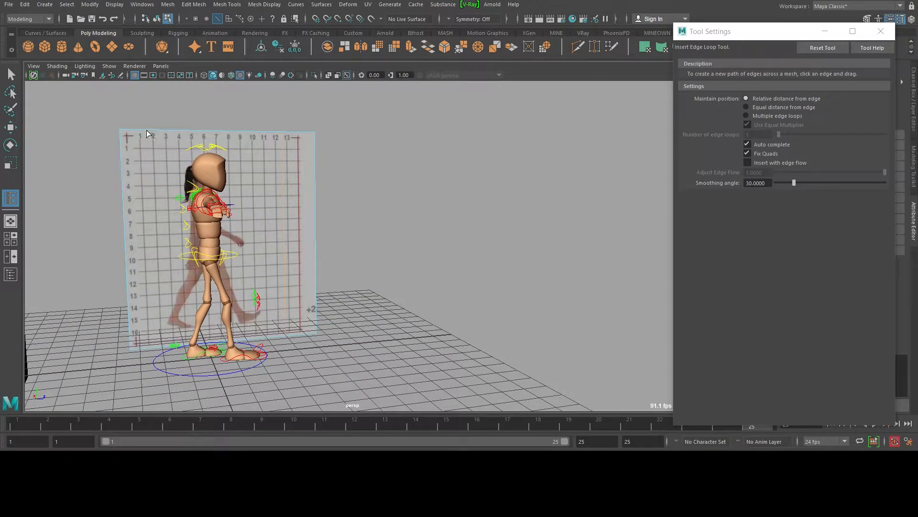
Delete the side-view plane's border strip in front of the walking figure and return to object selection
{"action": "key", "text": "q"}
{"action": "right_click_drag", "start_coordinate": [158, 170], "coordinate": [161, 212]}
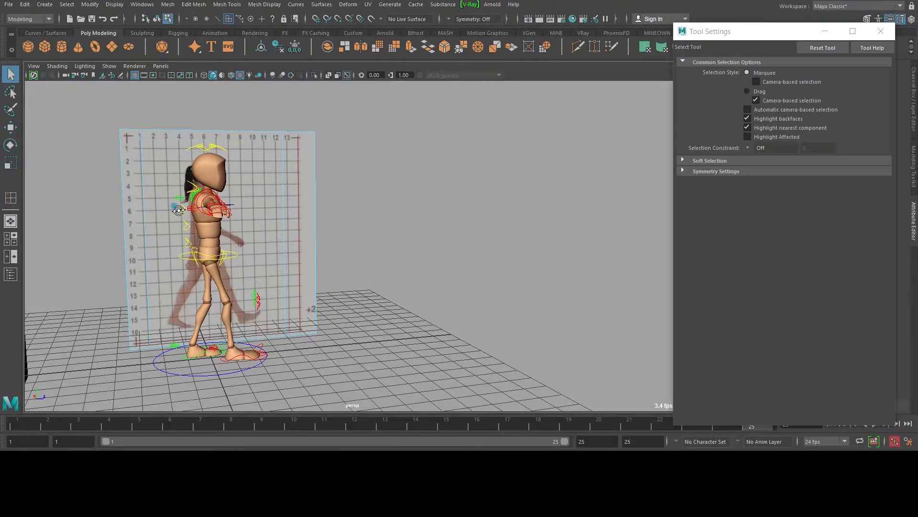
{"action": "left_click_drag", "start_coordinate": [178, 211], "coordinate": [230, 162], "text": "alt"}
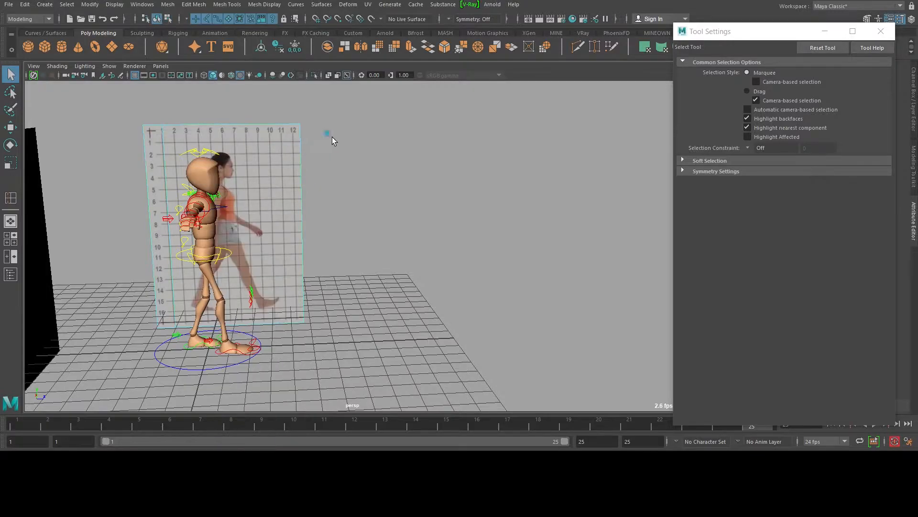
Duplicate the trimmed side-view plane and move the copy along the walking direction, beside the original
{"action": "key", "text": "w"}
{"action": "key", "text": "ctrl+d"}
{"action": "left_click_drag", "start_coordinate": [373, 225], "coordinate": [368, 160]}
{"action": "scroll", "coordinate": [481, 190], "scroll_direction": "down", "scroll_amount": 3}
Select all four reference planes and create a display layer from the selection
{"action": "left_click", "coordinate": [390, 152]}
{"action": "left_click_drag", "start_coordinate": [462, 135], "coordinate": [354, 194]}
{"action": "left_click_drag", "start_coordinate": [351, 194], "coordinate": [195, 177], "text": "alt"}
{"action": "left_click", "coordinate": [880, 31]}
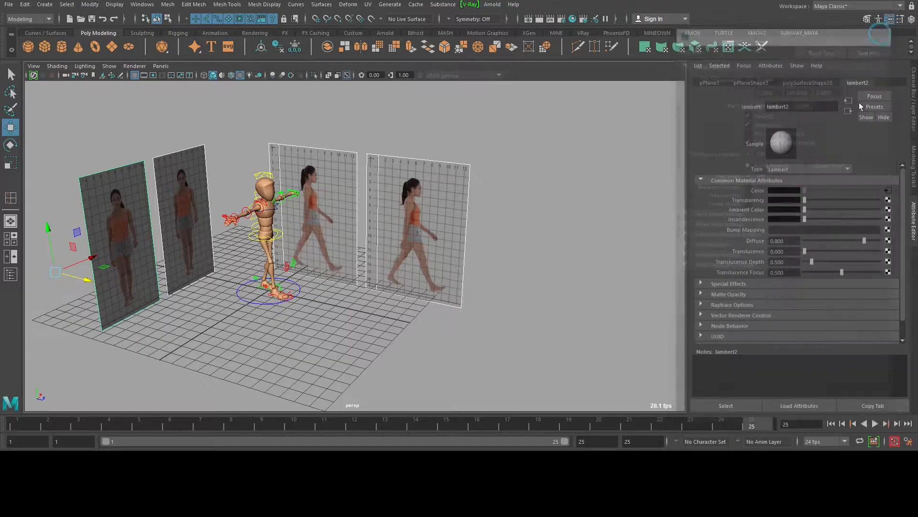
{"action": "left_click", "coordinate": [913, 82]}
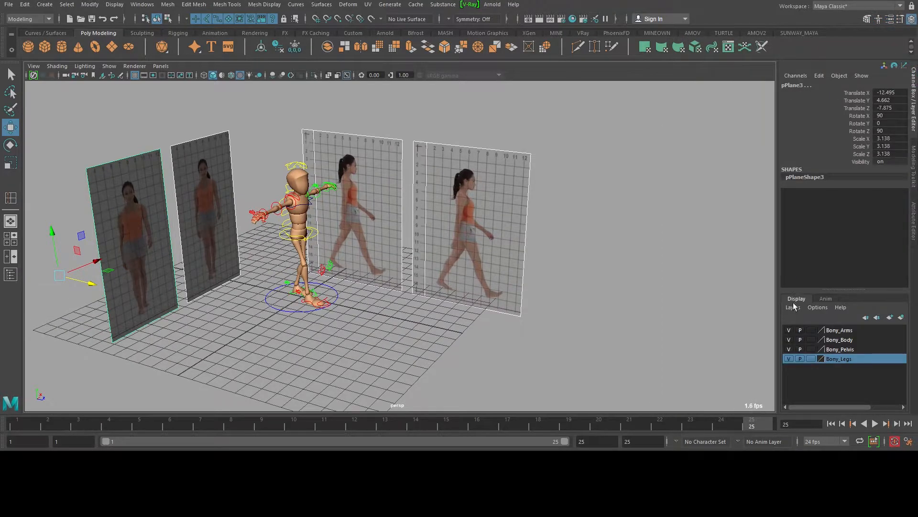
{"action": "left_click", "coordinate": [793, 307]}
{"action": "left_click", "coordinate": [786, 327]}
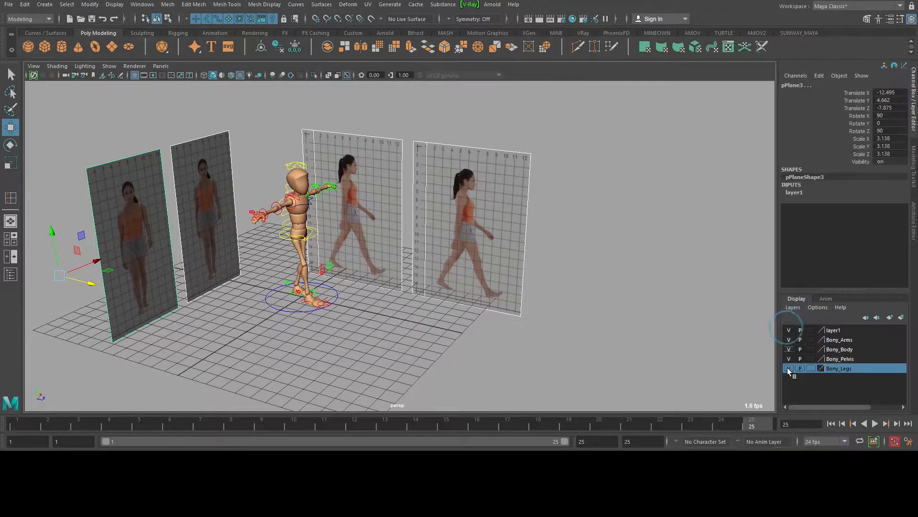
Rename the new display layer ref, then hide and show it to check its contents
{"action": "double_click", "coordinate": [838, 330]}
{"action": "double_click", "coordinate": [383, 175]}
{"action": "type", "text": "ref"}
{"action": "key", "text": "Return"}
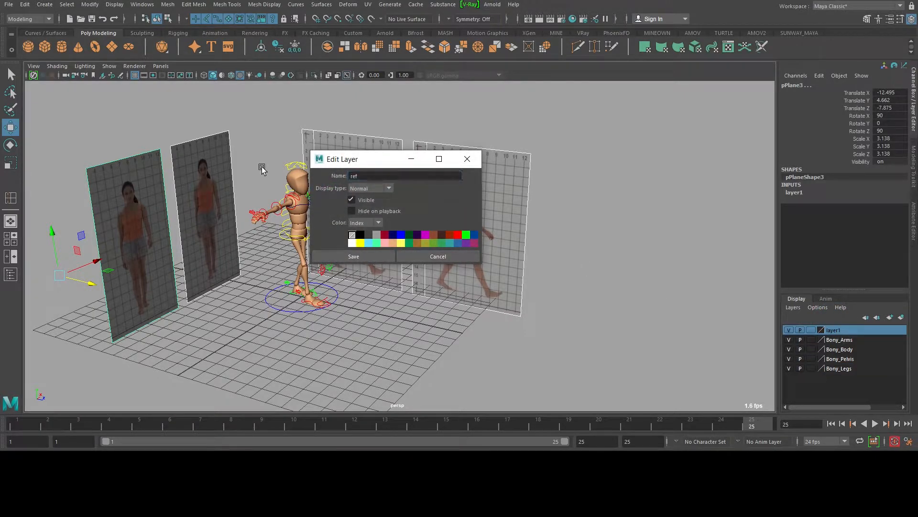
{"action": "left_click", "coordinate": [317, 256]}
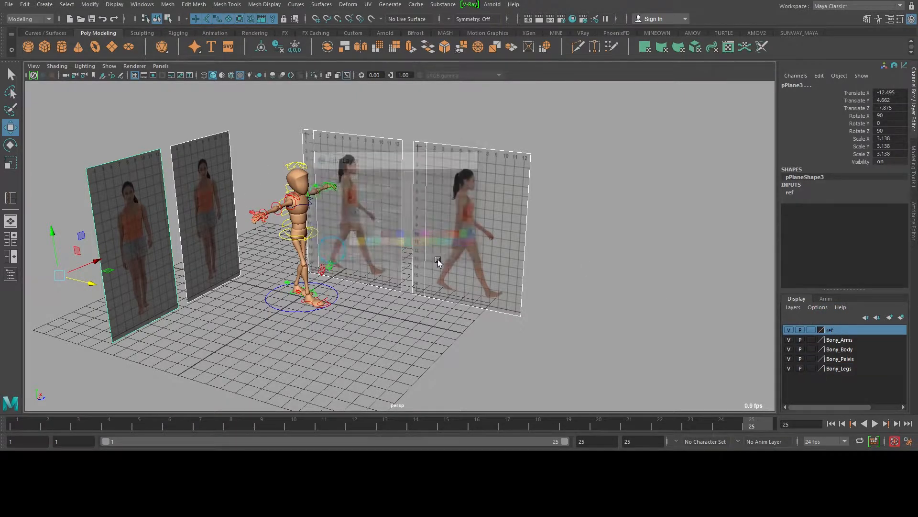
{"action": "left_click", "coordinate": [788, 330]}
{"action": "left_click", "coordinate": [788, 330]}
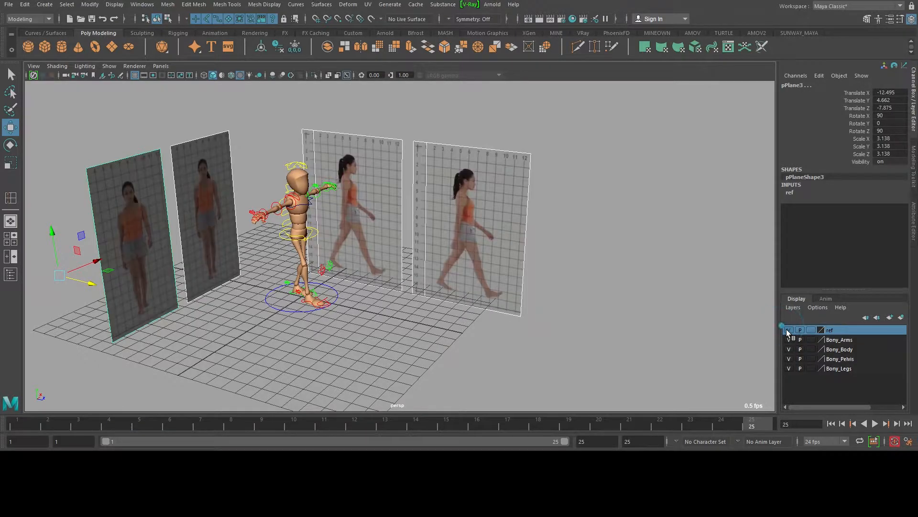
Move the side-view plane behind the character slightly backward in the side view to align its walking figure with the rig
{"action": "left_click", "coordinate": [565, 276]}
{"action": "left_click_drag", "start_coordinate": [566, 277], "coordinate": [521, 279], "text": "alt"}
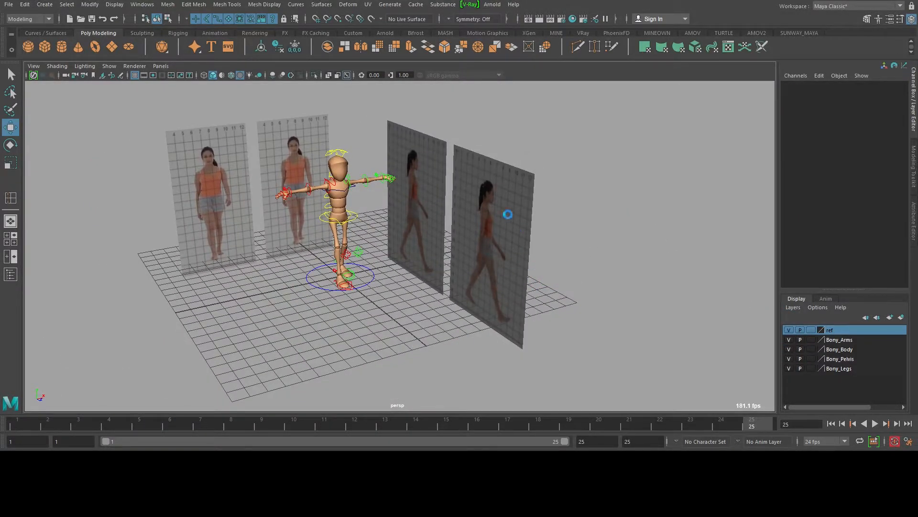
{"action": "left_click_drag", "start_coordinate": [383, 209], "coordinate": [441, 208], "text": "alt"}
{"action": "right_click_drag", "start_coordinate": [359, 210], "coordinate": [432, 237], "text": "alt"}
{"action": "left_click_drag", "start_coordinate": [432, 237], "coordinate": [343, 220], "text": "alt"}
{"action": "key", "text": "space"}
{"action": "scroll", "coordinate": [465, 269], "scroll_direction": "up", "scroll_amount": 4}
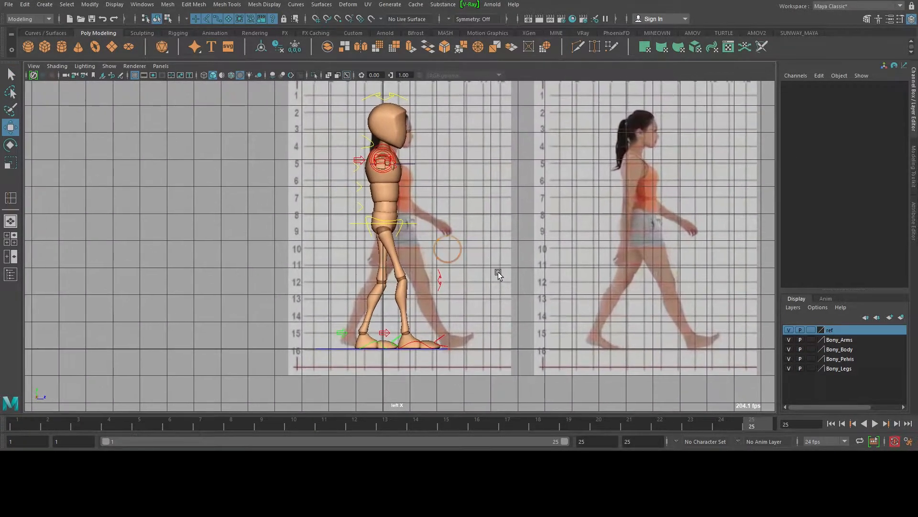
{"action": "left_click", "coordinate": [466, 220]}
{"action": "left_click_drag", "start_coordinate": [589, 221], "coordinate": [578, 225]}
Move the right foot IK control forward to Translate Z -2.031 and lower the root control to Translate Y -0.502
{"action": "left_click", "coordinate": [416, 342]}
{"action": "scroll", "coordinate": [422, 326], "scroll_direction": "up", "scroll_amount": 2}
{"action": "left_click_drag", "start_coordinate": [453, 345], "coordinate": [480, 339]}
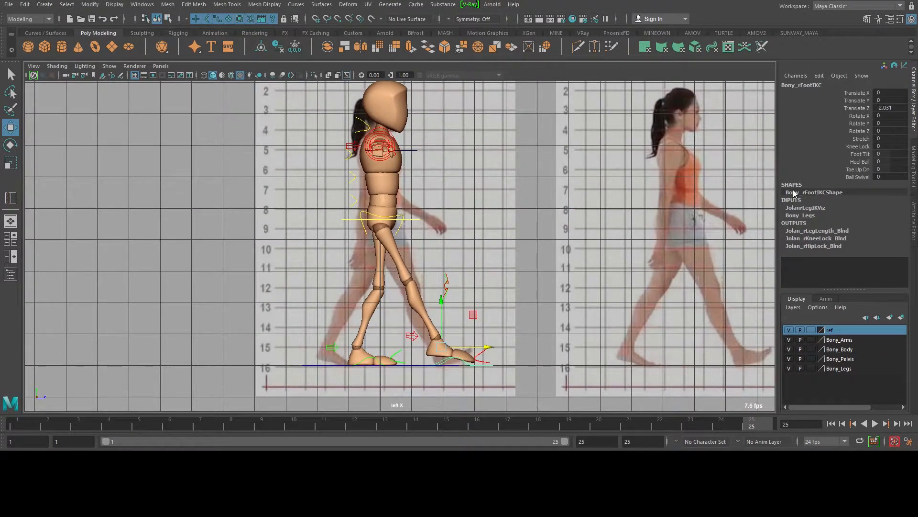
{"action": "left_click", "coordinate": [415, 220]}
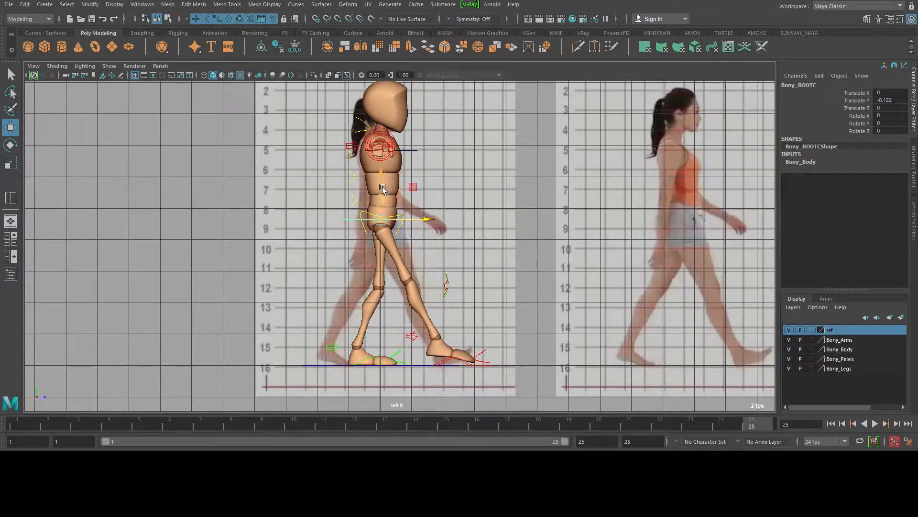
{"action": "left_click_drag", "start_coordinate": [380, 185], "coordinate": [369, 202]}
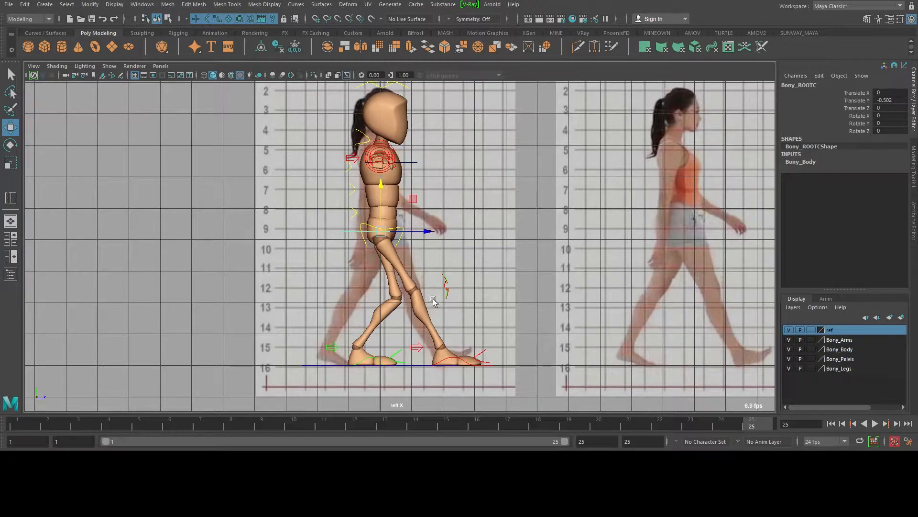
Set the right foot's Heel Ball to -2.6 and raise the root control to Translate Y -0.32
{"action": "left_click", "coordinate": [456, 358]}
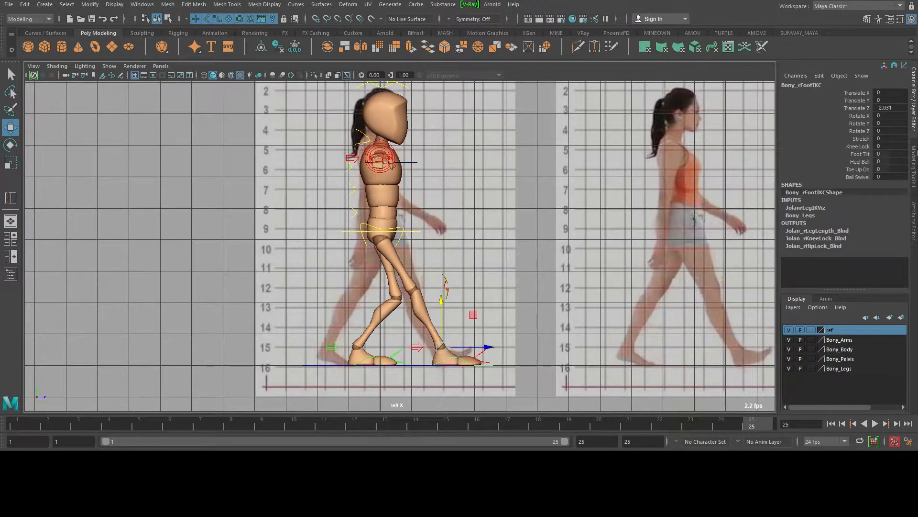
{"action": "left_click", "coordinate": [860, 161]}
{"action": "middle_click_drag", "start_coordinate": [579, 211], "coordinate": [564, 211]}
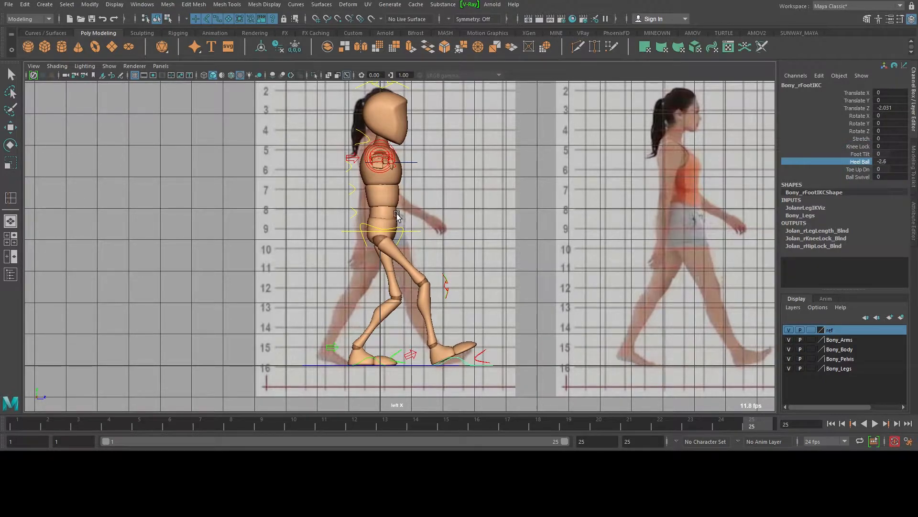
{"action": "left_click", "coordinate": [348, 231]}
{"action": "key", "text": "w"}
{"action": "left_click_drag", "start_coordinate": [381, 194], "coordinate": [391, 191]}
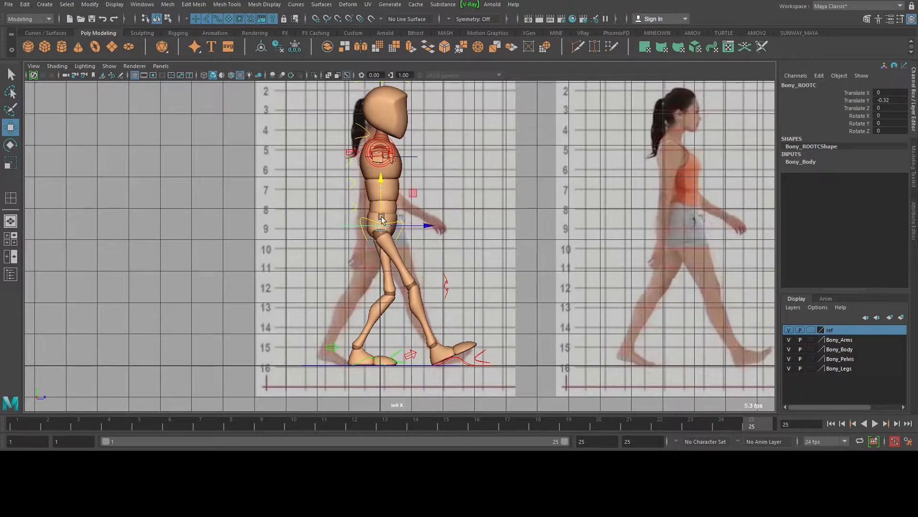
Move the left foot IK control back to Translate Z -1.824 and set its Heel Ball to 1.7
{"action": "left_click", "coordinate": [371, 358]}
{"action": "left_click_drag", "start_coordinate": [397, 348], "coordinate": [365, 350]}
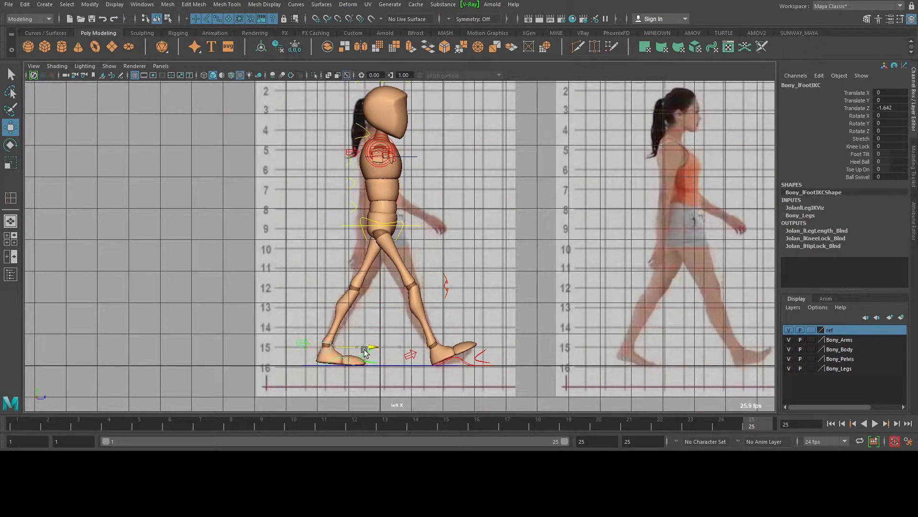
{"action": "left_click", "coordinate": [859, 161]}
{"action": "middle_click_drag", "start_coordinate": [613, 238], "coordinate": [622, 237]}
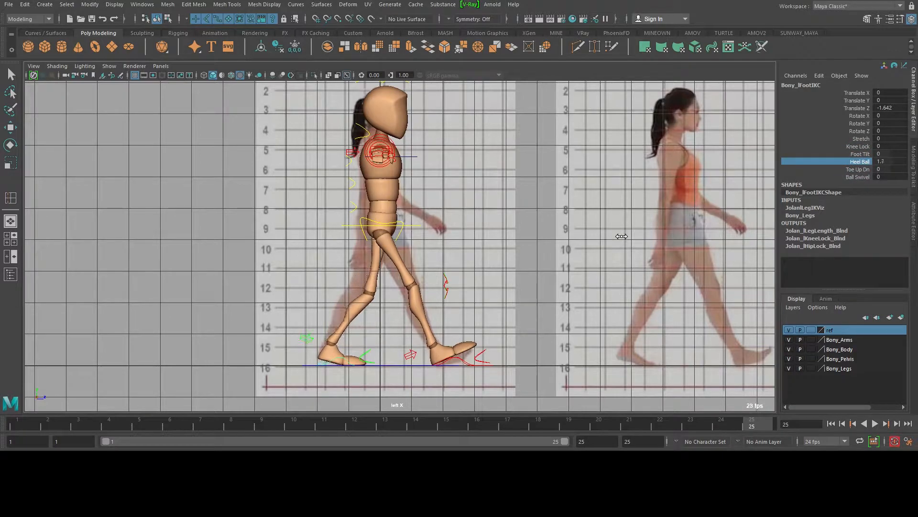
{"action": "key", "text": "w"}
{"action": "left_click_drag", "start_coordinate": [355, 344], "coordinate": [349, 345]}
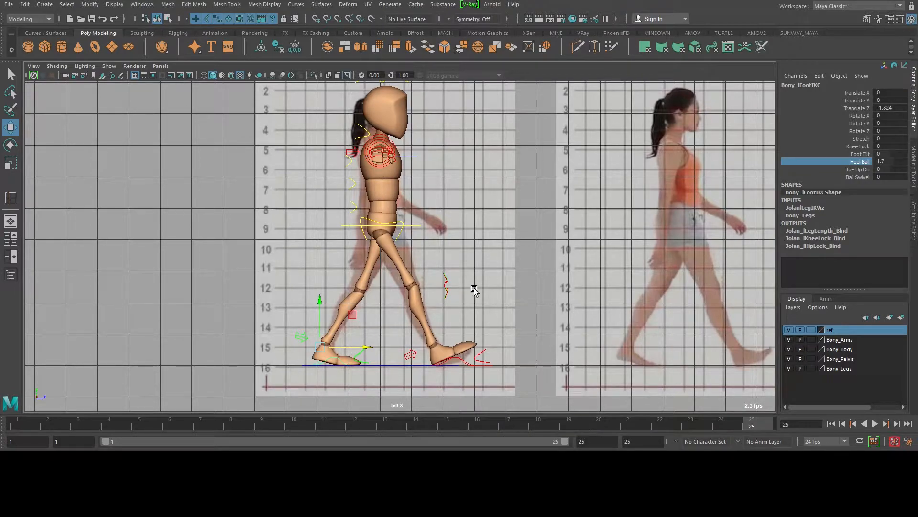
Adjust the position of the reference plane behind the character slightly in the front view
{"action": "right_click_drag", "start_coordinate": [403, 298], "coordinate": [445, 264], "text": "alt"}
{"action": "right_click_drag", "start_coordinate": [434, 322], "coordinate": [456, 345], "text": "alt"}
{"action": "key", "text": "space"}
{"action": "left_click_drag", "start_coordinate": [461, 299], "coordinate": [477, 311]}
{"action": "right_click_drag", "start_coordinate": [480, 270], "coordinate": [754, 352], "text": "alt"}
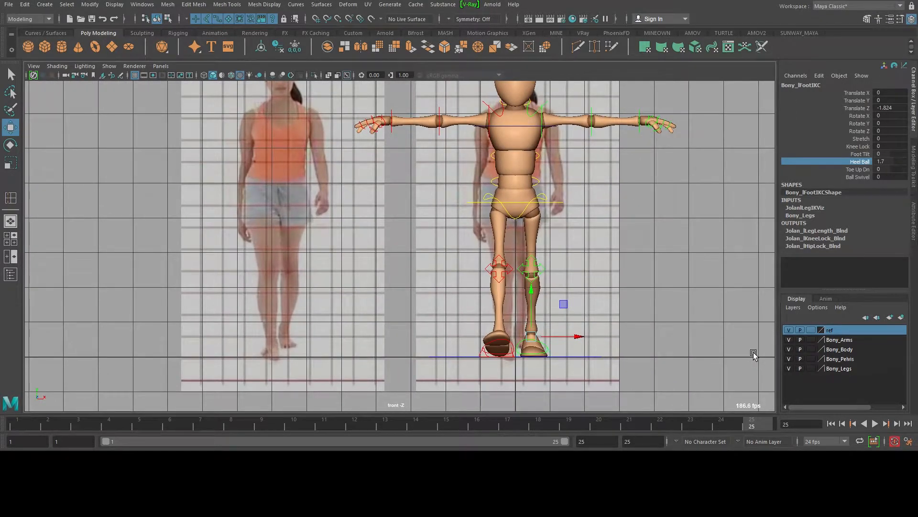
{"action": "scroll", "coordinate": [754, 352], "scroll_direction": "down", "scroll_amount": 3}
{"action": "left_click", "coordinate": [553, 197]}
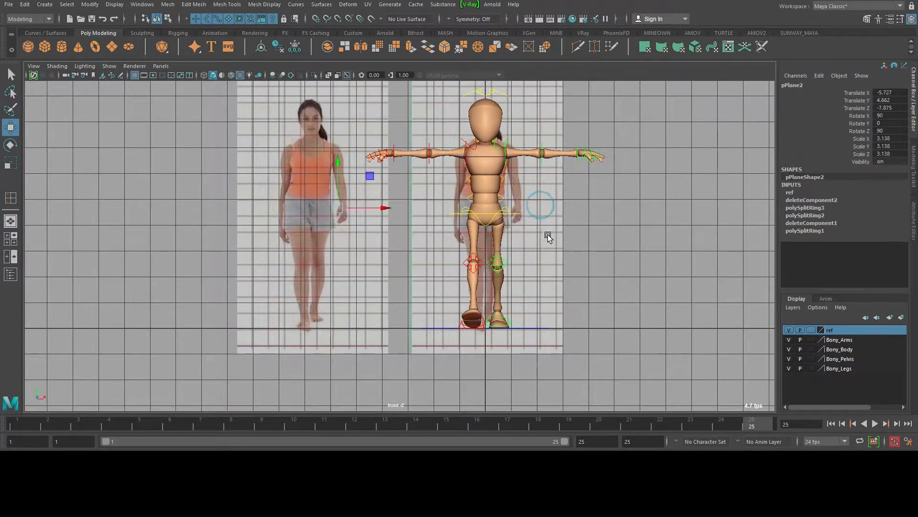
{"action": "left_click_drag", "start_coordinate": [377, 207], "coordinate": [377, 214]}
Select both foot IK controls and the root control together and key the contact pose on frames 25 and 1
{"action": "key", "text": "space"}
{"action": "left_click_drag", "start_coordinate": [468, 205], "coordinate": [476, 145]}
{"action": "left_click_drag", "start_coordinate": [476, 145], "coordinate": [399, 230], "text": "alt"}
{"action": "right_click_drag", "start_coordinate": [400, 230], "coordinate": [396, 321], "text": "alt"}
{"action": "key", "text": "q"}
{"action": "left_click", "coordinate": [374, 339]}
{"action": "left_click_drag", "start_coordinate": [375, 340], "coordinate": [286, 329], "text": "alt"}
{"action": "left_click", "coordinate": [274, 331]}
{"action": "left_click_drag", "start_coordinate": [350, 264], "coordinate": [357, 231], "text": "alt"}
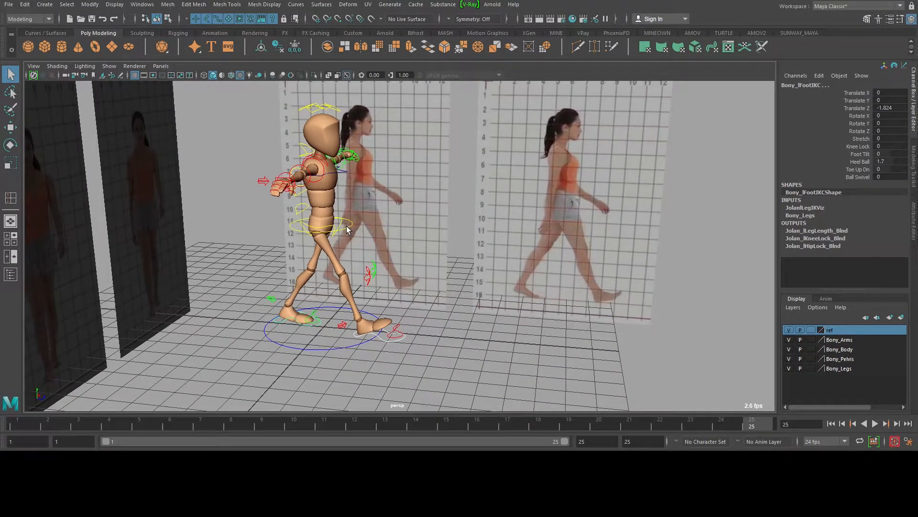
{"action": "left_click", "coordinate": [348, 227], "text": "shift"}
{"action": "right_click_drag", "start_coordinate": [481, 259], "coordinate": [440, 261], "text": "alt"}
{"action": "left_click_drag", "start_coordinate": [440, 261], "coordinate": [444, 251], "text": "alt"}
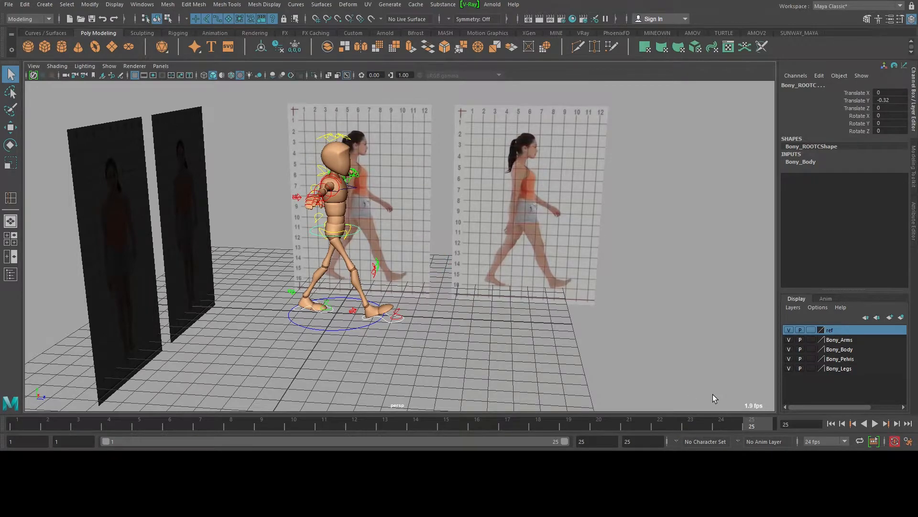
{"action": "key", "text": "s"}
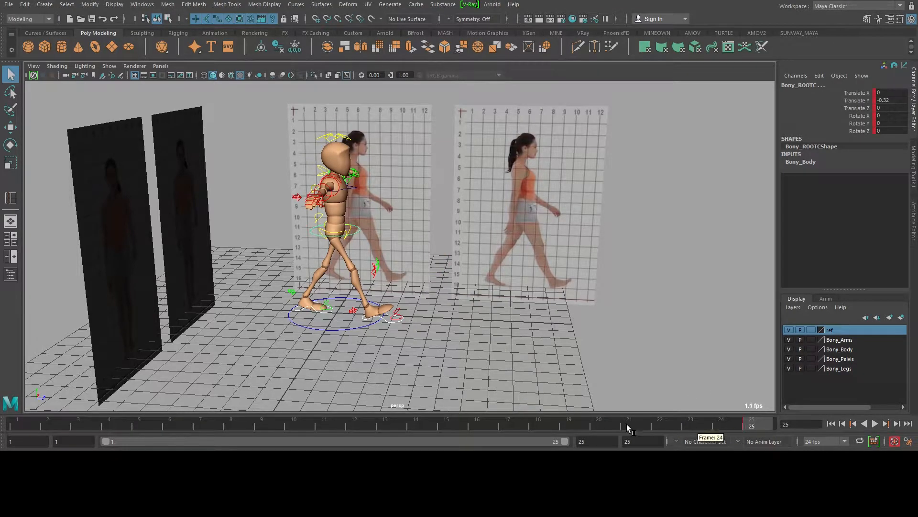
{"action": "left_click", "coordinate": [21, 421]}
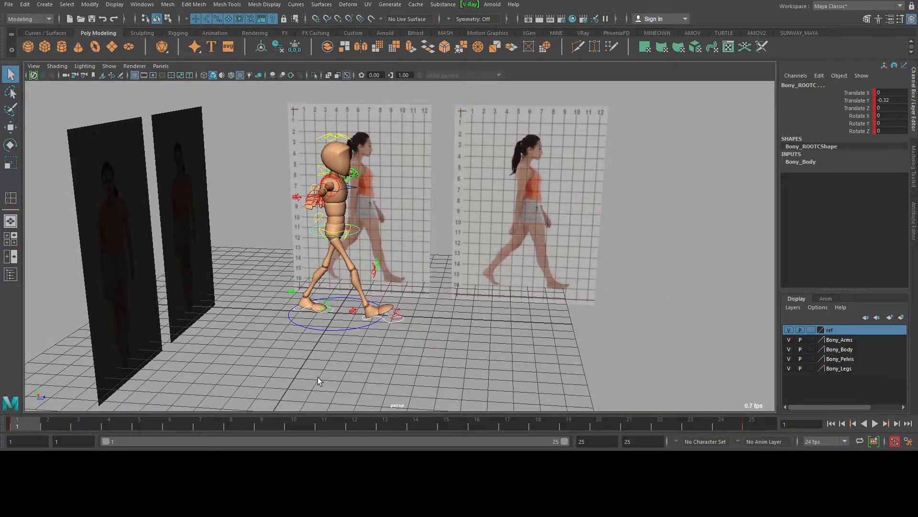
Compare the rig with the side reference at frames 13 and 1, then start playback to check the animation
{"action": "left_click_drag", "start_coordinate": [356, 421], "coordinate": [382, 425]}
{"action": "scroll", "coordinate": [543, 277], "scroll_direction": "up", "scroll_amount": 5}
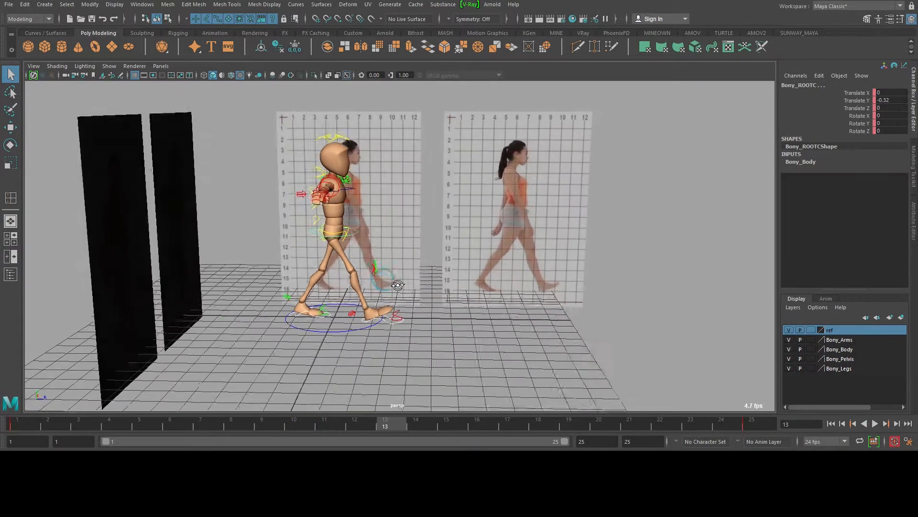
{"action": "middle_click_drag", "start_coordinate": [369, 243], "coordinate": [431, 235], "text": "alt"}
{"action": "left_click_drag", "start_coordinate": [402, 232], "coordinate": [390, 222], "text": "alt"}
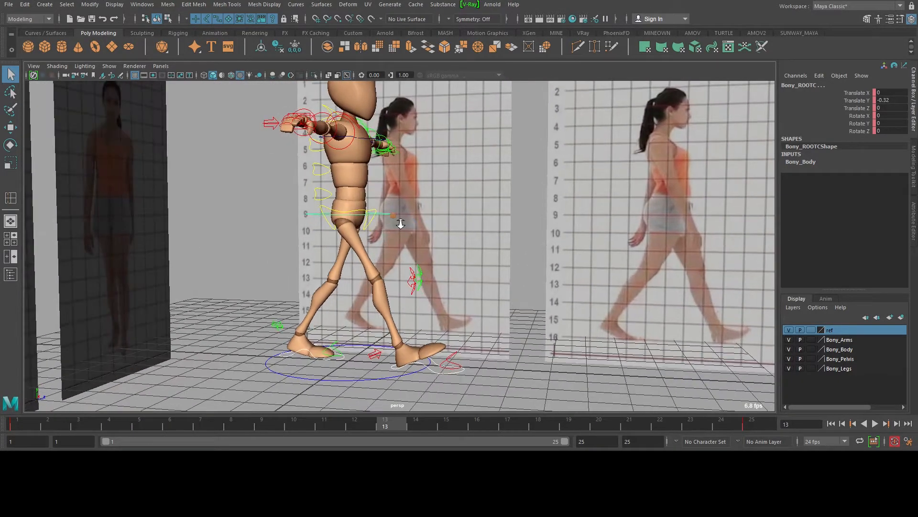
{"action": "scroll", "coordinate": [391, 223], "scroll_direction": "up", "scroll_amount": 3}
{"action": "left_click", "coordinate": [29, 421]}
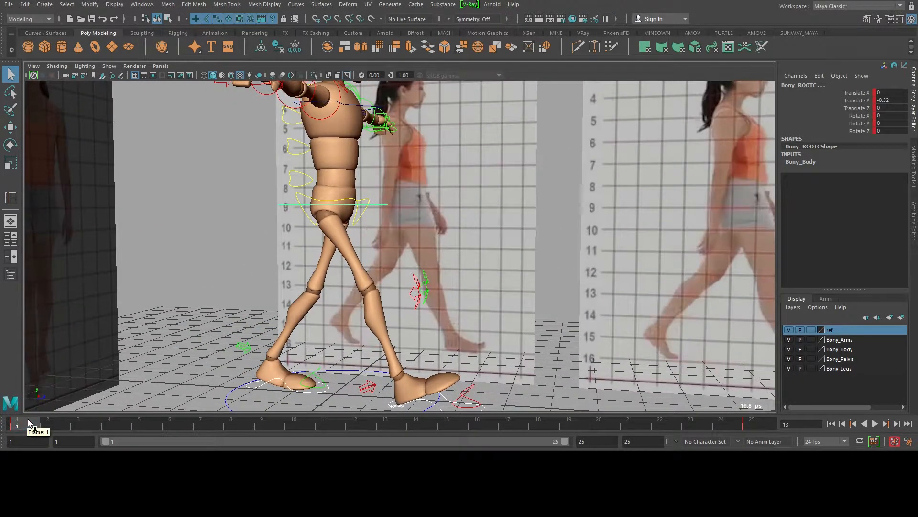
{"action": "key", "text": "alt+v"}
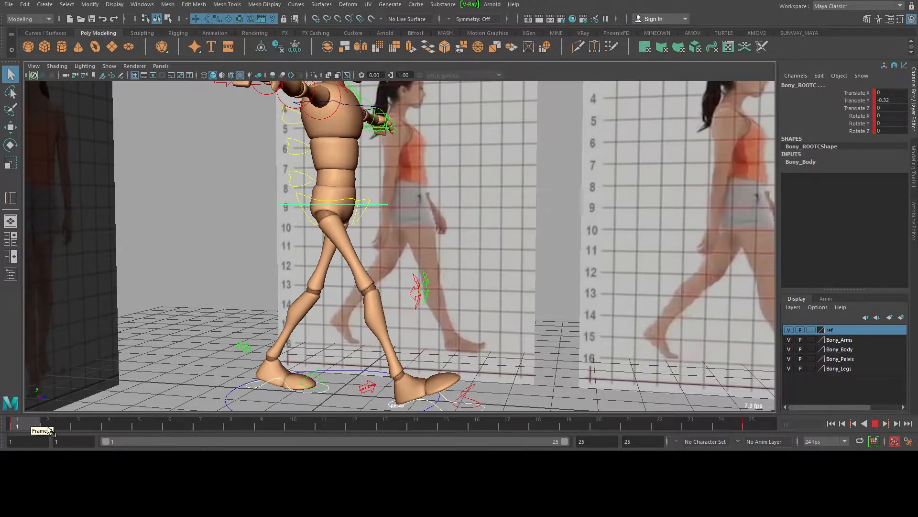
On frame 13, move the right foot IK control back to Translate Z 1.818 and set its Heel Ball to 1.7
{"action": "left_click", "coordinate": [383, 424]}
{"action": "key", "text": "space"}
{"action": "left_click_drag", "start_coordinate": [407, 262], "coordinate": [353, 247]}
{"action": "middle_click_drag", "start_coordinate": [408, 284], "coordinate": [416, 195], "text": "alt"}
{"action": "scroll", "coordinate": [490, 294], "scroll_direction": "up", "scroll_amount": 2}
{"action": "left_click", "coordinate": [481, 300]}
{"action": "key", "text": "w"}
{"action": "left_click_drag", "start_coordinate": [504, 293], "coordinate": [347, 293]}
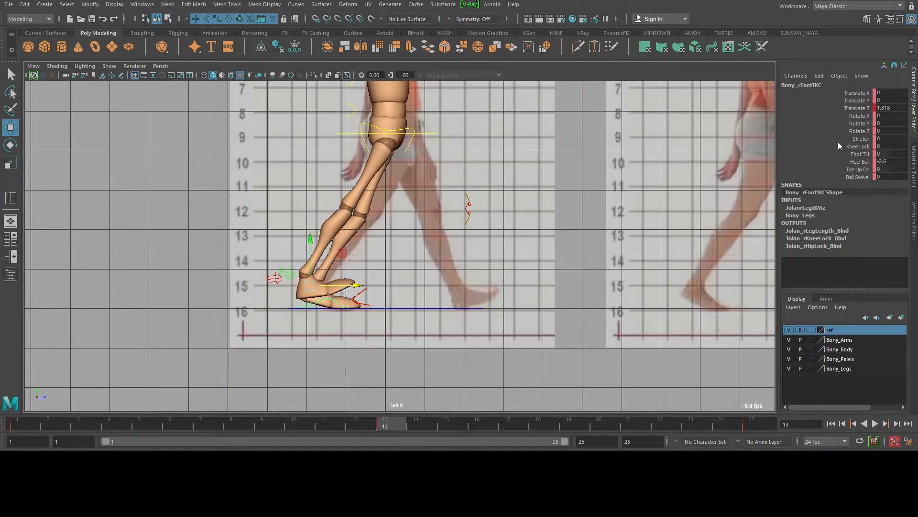
{"action": "left_click", "coordinate": [858, 162]}
{"action": "middle_click_drag", "start_coordinate": [584, 215], "coordinate": [604, 211]}
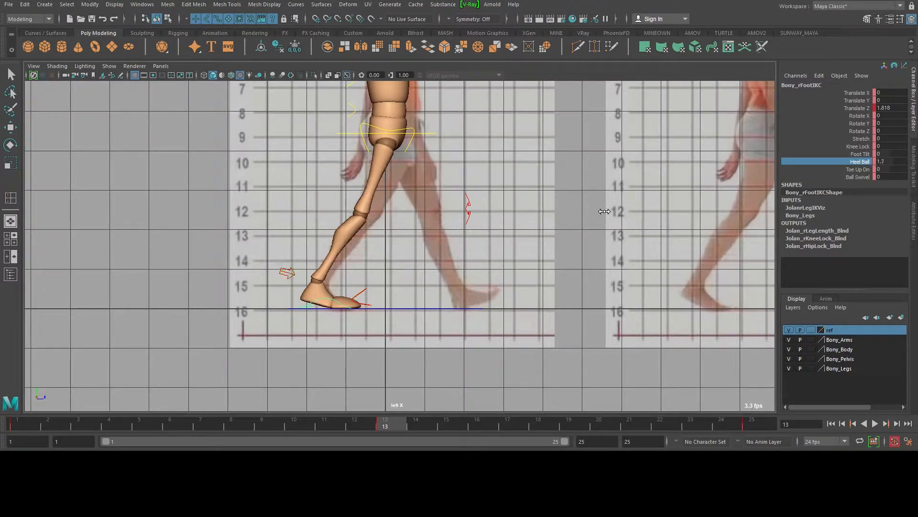
Move the left foot IK control forward to Translate Z 1.771 on frame 13 in the left view
{"action": "right_click_drag", "start_coordinate": [419, 230], "coordinate": [363, 291], "text": "alt"}
{"action": "key", "text": "space"}
{"action": "left_click_drag", "start_coordinate": [365, 292], "coordinate": [372, 232]}
{"action": "mouse_move", "coordinate": [376, 244]}
{"action": "left_mouse_down", "text": "alt"}
{"action": "mouse_move", "coordinate": [376, 278]}
{"action": "mouse_move", "coordinate": [354, 329]}
{"action": "mouse_move", "coordinate": [417, 267]}
{"action": "mouse_move", "coordinate": [375, 254]}
{"action": "left_mouse_up", "text": "alt"}
{"action": "key", "text": "q"}
{"action": "left_click", "coordinate": [355, 345]}
{"action": "key", "text": "space"}
{"action": "right_click_drag", "start_coordinate": [472, 241], "coordinate": [432, 248], "text": "alt"}
{"action": "middle_click_drag", "start_coordinate": [432, 249], "coordinate": [356, 255], "text": "alt"}
{"action": "key", "text": "w"}
{"action": "left_click_drag", "start_coordinate": [288, 286], "coordinate": [406, 277]}
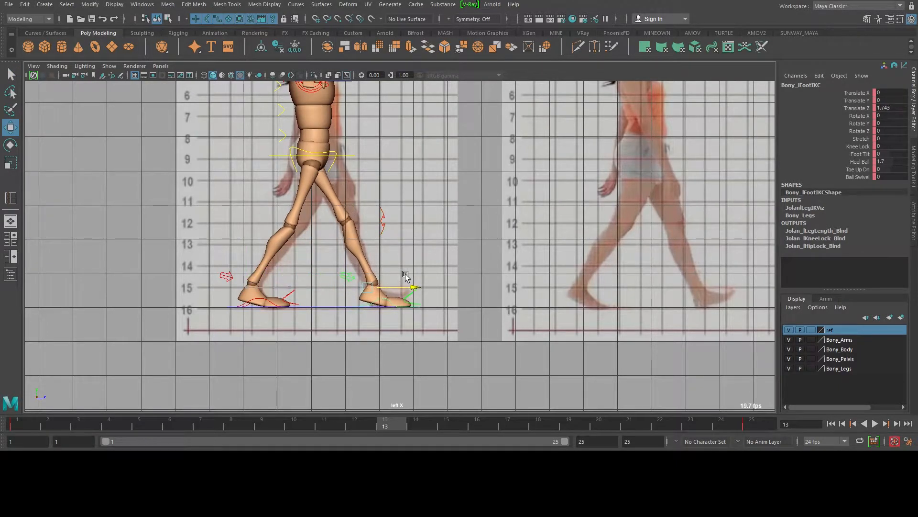
Set the left foot's Heel Ball to -2.7 and move its control to Translate Z 2.052
{"action": "left_click", "coordinate": [867, 162]}
{"action": "middle_click_drag", "start_coordinate": [560, 232], "coordinate": [538, 233]}
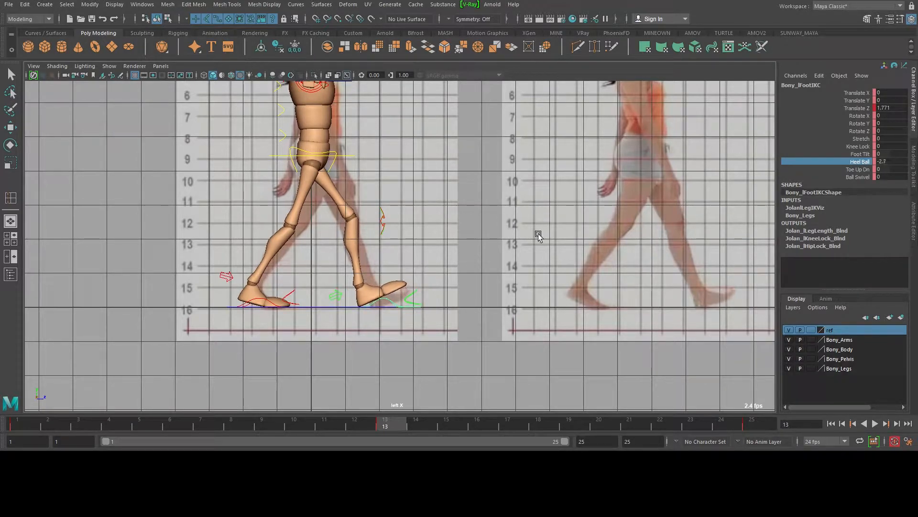
{"action": "key", "text": "w"}
{"action": "left_click_drag", "start_coordinate": [414, 287], "coordinate": [423, 287]}
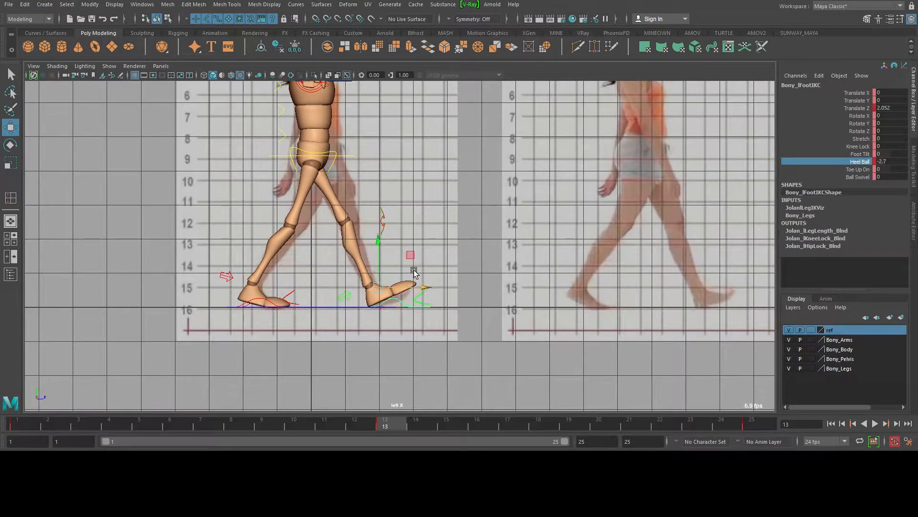
Return to the perspective view, select the root control and review the opposite contact pose on frame 13
{"action": "scroll", "coordinate": [440, 218], "scroll_direction": "down", "scroll_amount": 1}
{"action": "middle_click_drag", "start_coordinate": [435, 226], "coordinate": [450, 264], "text": "alt"}
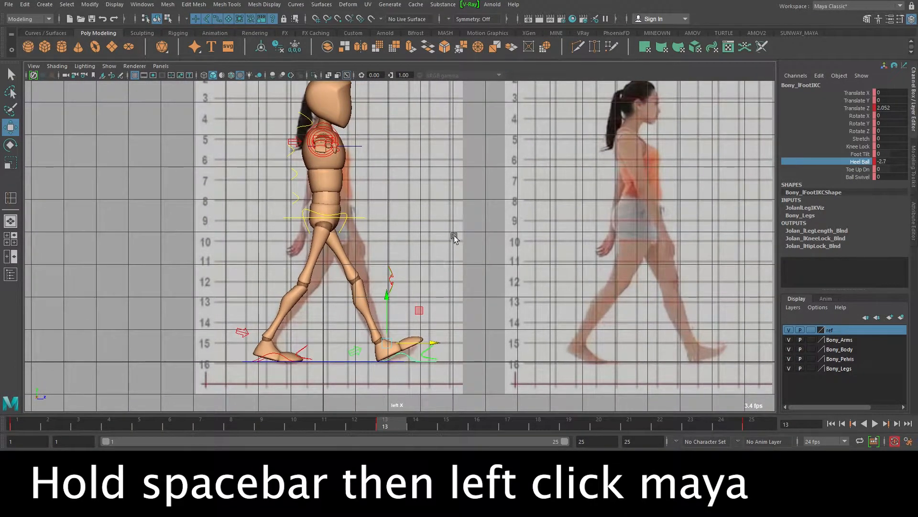
{"action": "key", "text": "space"}
{"action": "left_click", "coordinate": [455, 239]}
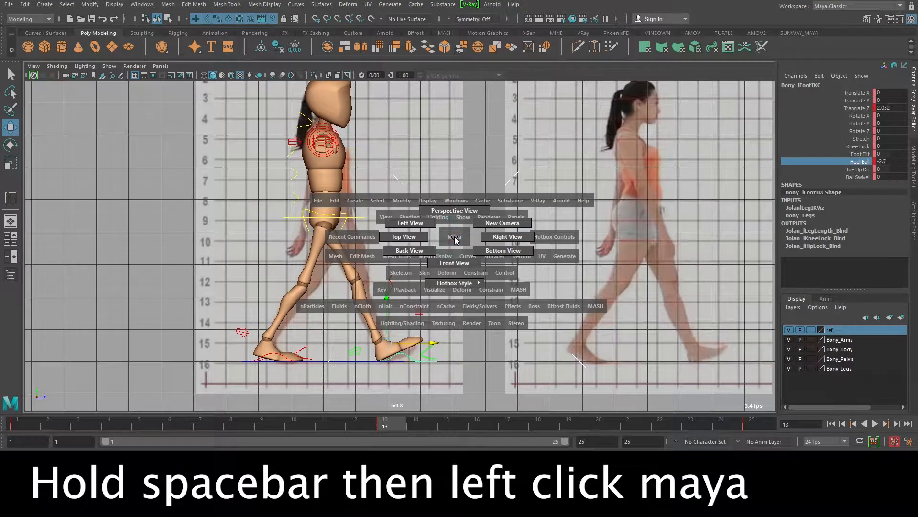
{"action": "left_click_drag", "start_coordinate": [456, 240], "coordinate": [456, 210]}
{"action": "scroll", "coordinate": [449, 225], "scroll_direction": "down", "scroll_amount": 4}
{"action": "left_click_drag", "start_coordinate": [429, 311], "coordinate": [398, 221], "text": "alt"}
{"action": "left_click", "coordinate": [399, 220]}
{"action": "left_click_drag", "start_coordinate": [368, 280], "coordinate": [256, 359], "text": "alt"}
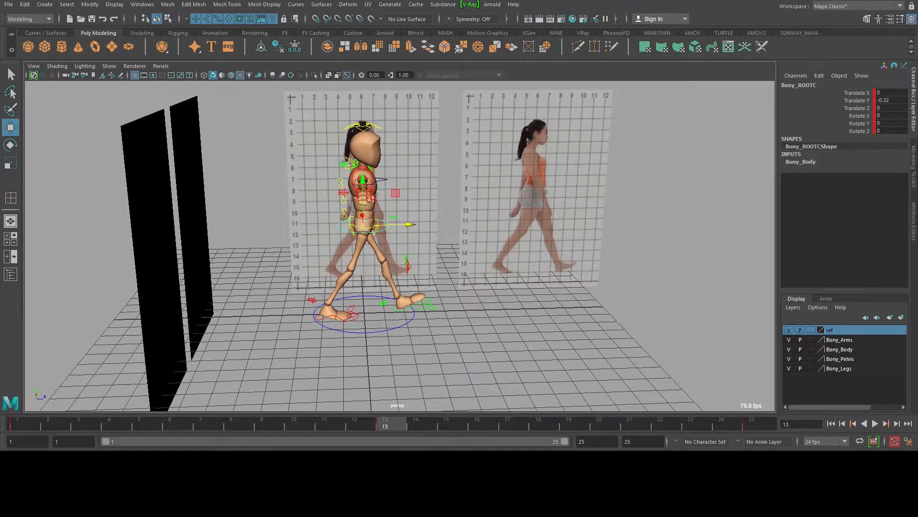
Consult the walk cycle chart in the browser and go to frame 7 in Maya for the passing position
{"action": "left_click", "coordinate": [617, 424]}
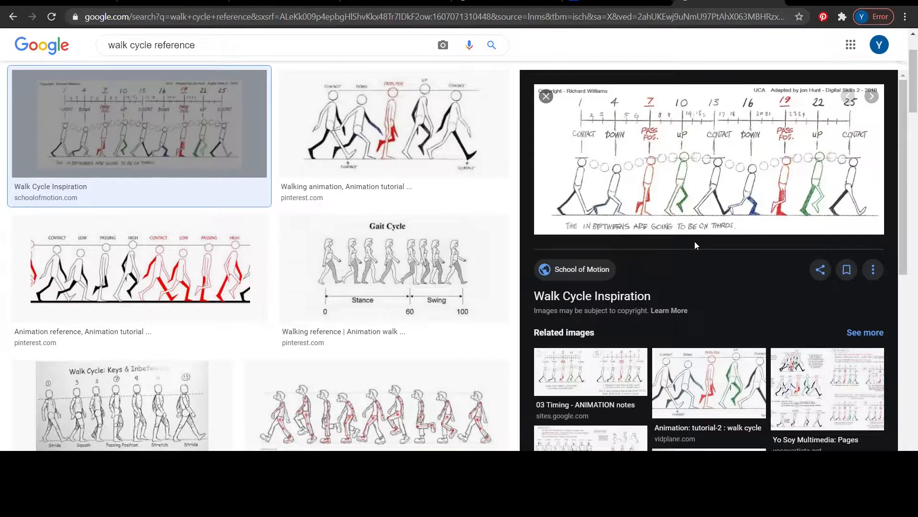
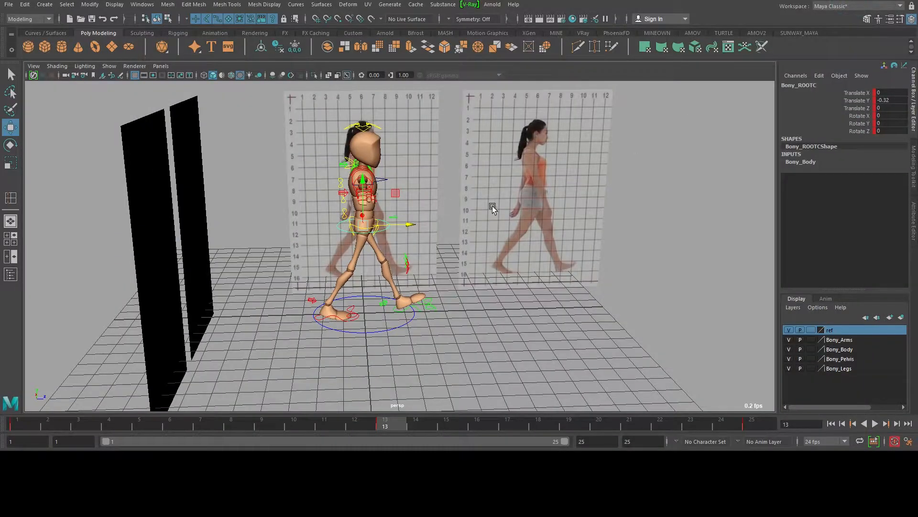
{"action": "left_click_drag", "start_coordinate": [492, 206], "coordinate": [492, 231], "text": "alt"}
{"action": "scroll", "coordinate": [427, 261], "scroll_direction": "up", "scroll_amount": 4}
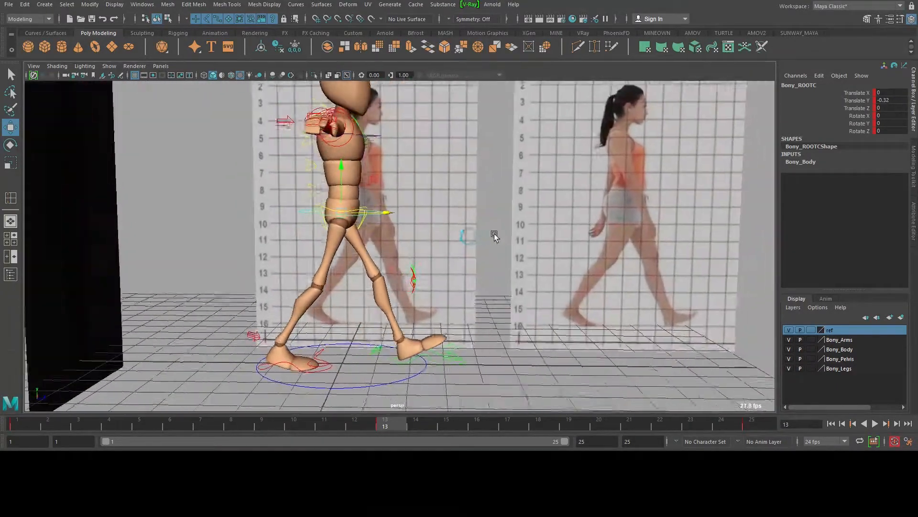
{"action": "left_click_drag", "start_coordinate": [21, 420], "coordinate": [200, 425]}
{"action": "mouse_move", "coordinate": [552, 459]}
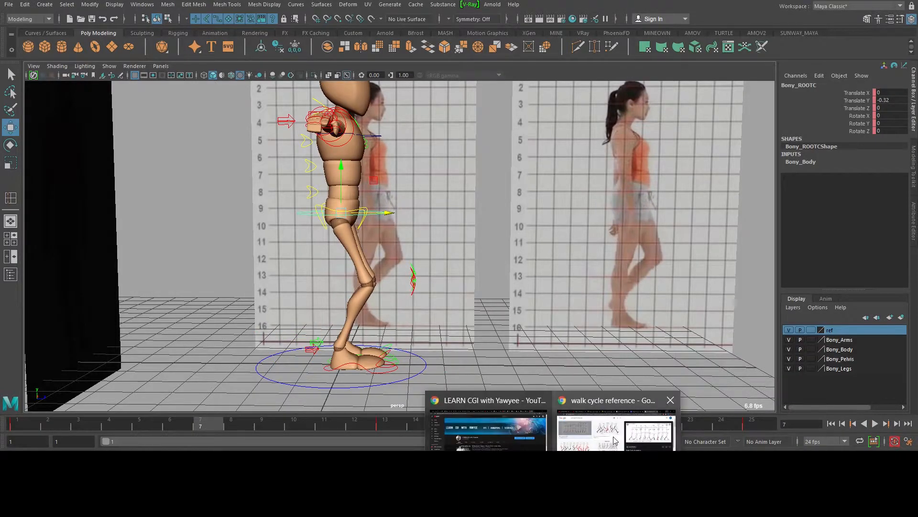
{"action": "left_click", "coordinate": [617, 429]}
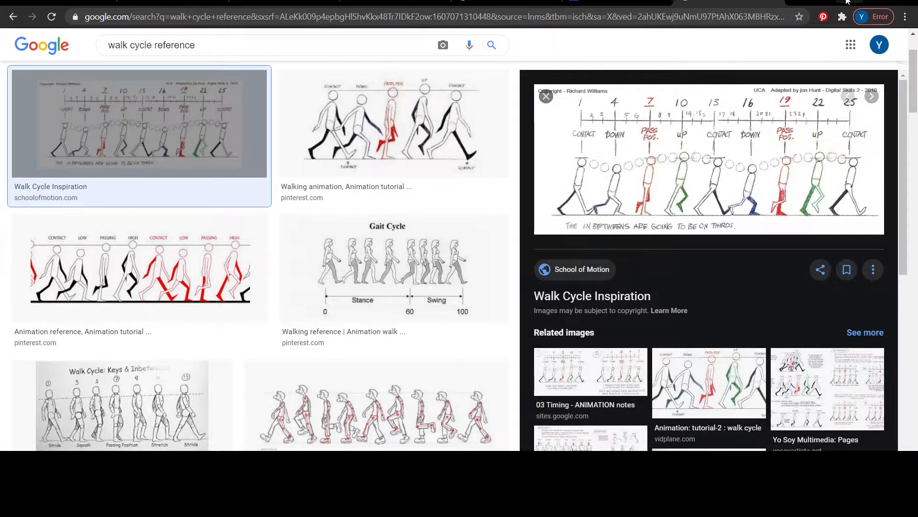
{"action": "key", "text": "alt+Tab"}
Set the right foot's Heel Ball to 0 on frame 7
{"action": "left_click_drag", "start_coordinate": [396, 231], "coordinate": [396, 265], "text": "alt"}
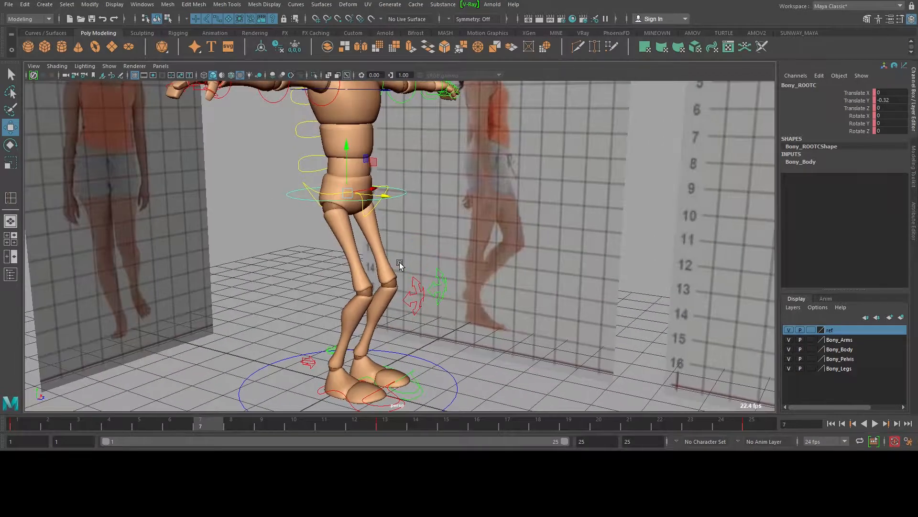
{"action": "left_click_drag", "start_coordinate": [472, 256], "coordinate": [484, 261], "text": "alt"}
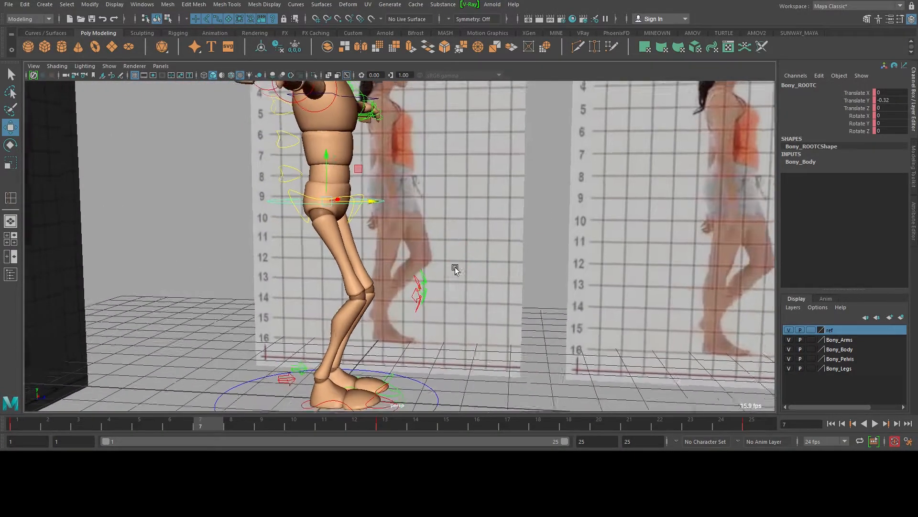
{"action": "middle_click_drag", "start_coordinate": [484, 261], "coordinate": [503, 237], "text": "alt"}
{"action": "right_click_drag", "start_coordinate": [502, 236], "coordinate": [488, 244], "text": "alt"}
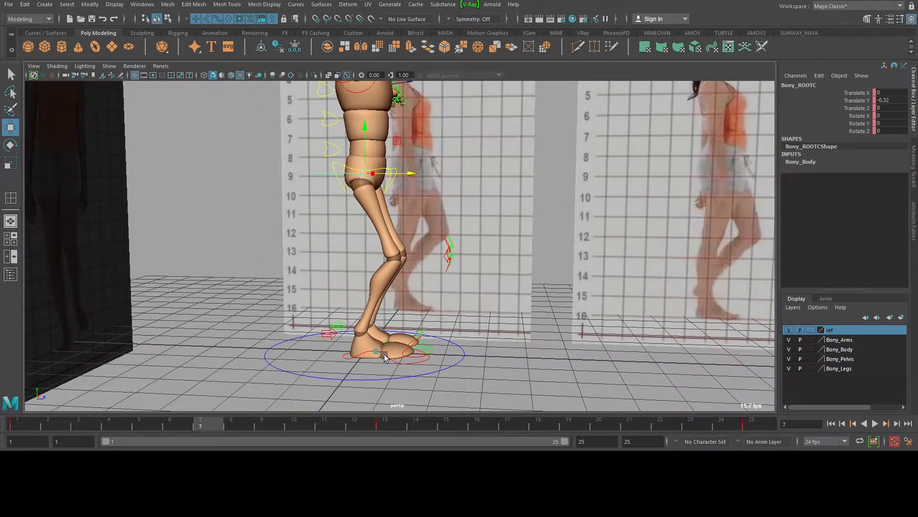
{"action": "left_click", "coordinate": [384, 356]}
{"action": "double_click", "coordinate": [898, 162]}
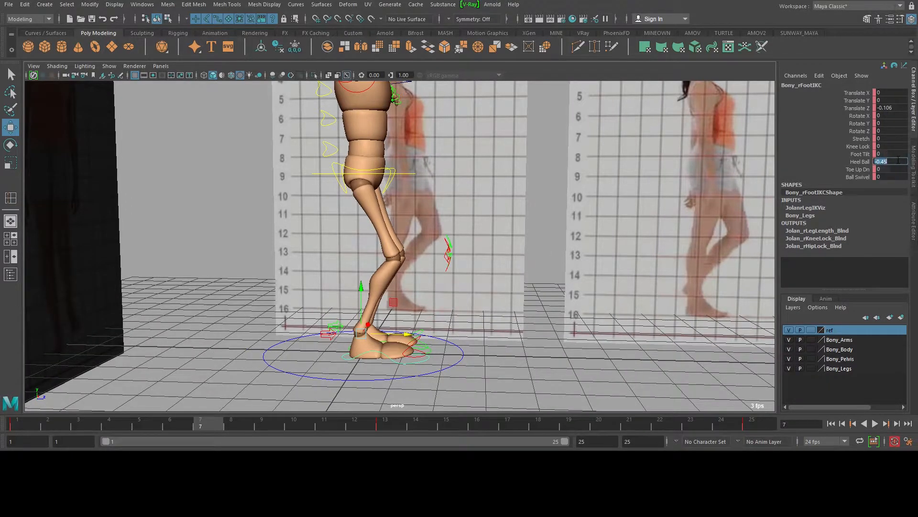
{"action": "type", "text": "0"}
{"action": "key", "text": "Return"}
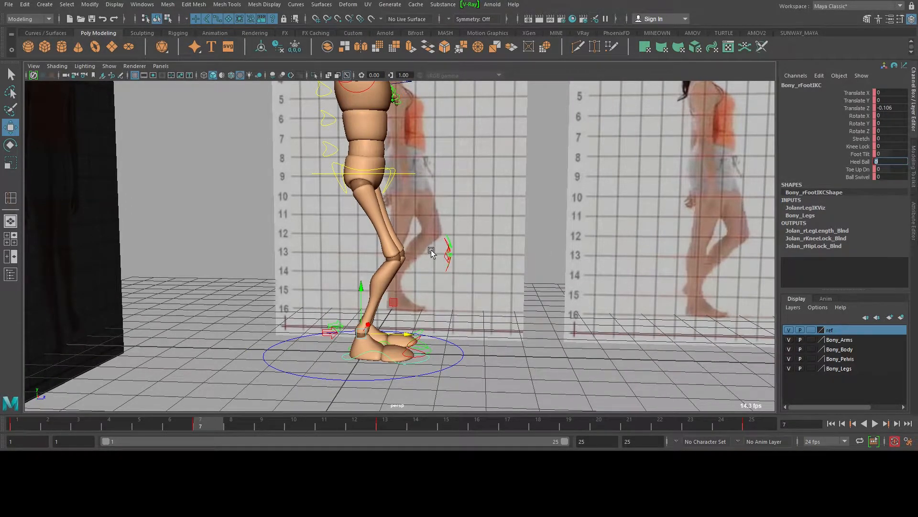
Raise the root control to Translate Y -0.066 to straighten the supporting leg on frame 7
{"action": "left_click", "coordinate": [330, 173]}
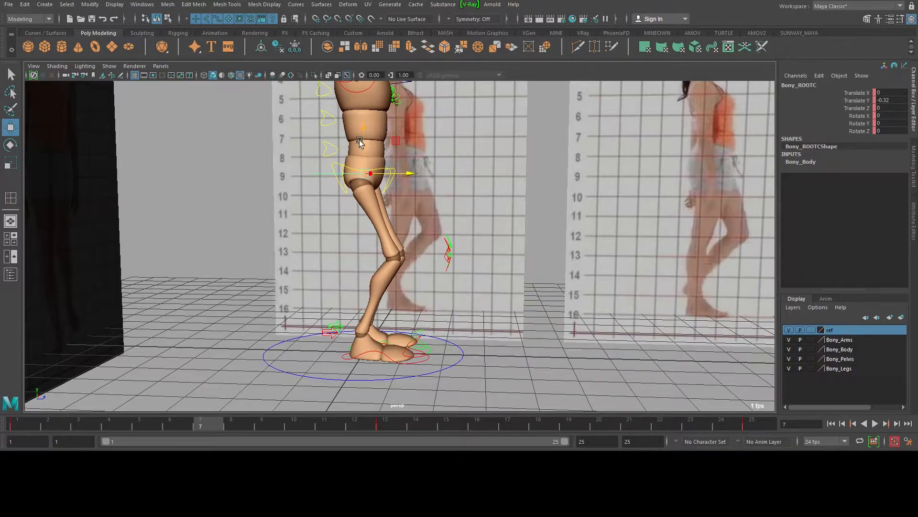
{"action": "left_click_drag", "start_coordinate": [364, 140], "coordinate": [383, 130]}
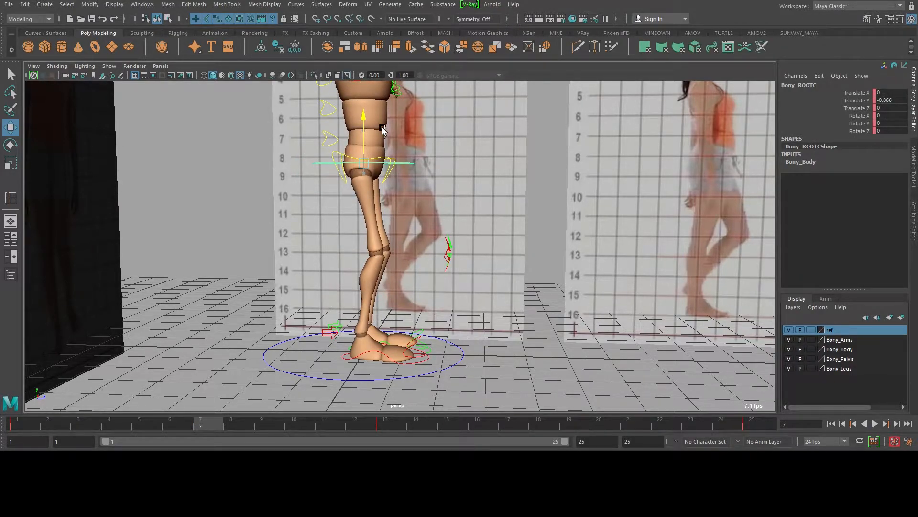
{"action": "left_click_drag", "start_coordinate": [384, 128], "coordinate": [385, 129]}
{"action": "right_click_drag", "start_coordinate": [525, 210], "coordinate": [420, 215], "text": "alt"}
{"action": "middle_click_drag", "start_coordinate": [572, 219], "coordinate": [509, 234], "text": "alt"}
{"action": "left_click_drag", "start_coordinate": [509, 236], "coordinate": [427, 221], "text": "alt"}
{"action": "right_click_drag", "start_coordinate": [427, 221], "coordinate": [454, 221], "text": "alt"}
{"action": "left_click_drag", "start_coordinate": [294, 156], "coordinate": [302, 156]}
Raise the left foot IK control to Translate Y 1.13 and compare the lifted leg with the side reference
{"action": "left_click_drag", "start_coordinate": [377, 333], "coordinate": [347, 342], "text": "alt"}
{"action": "right_click_drag", "start_coordinate": [283, 234], "coordinate": [355, 254], "text": "alt"}
{"action": "left_click", "coordinate": [352, 379]}
{"action": "left_click_drag", "start_coordinate": [472, 336], "coordinate": [501, 327], "text": "alt"}
{"action": "right_click_drag", "start_coordinate": [501, 327], "coordinate": [431, 320], "text": "alt"}
{"action": "left_click_drag", "start_coordinate": [302, 298], "coordinate": [288, 221]}
{"action": "key", "text": "space"}
{"action": "right_click_drag", "start_coordinate": [397, 235], "coordinate": [432, 243], "text": "alt"}
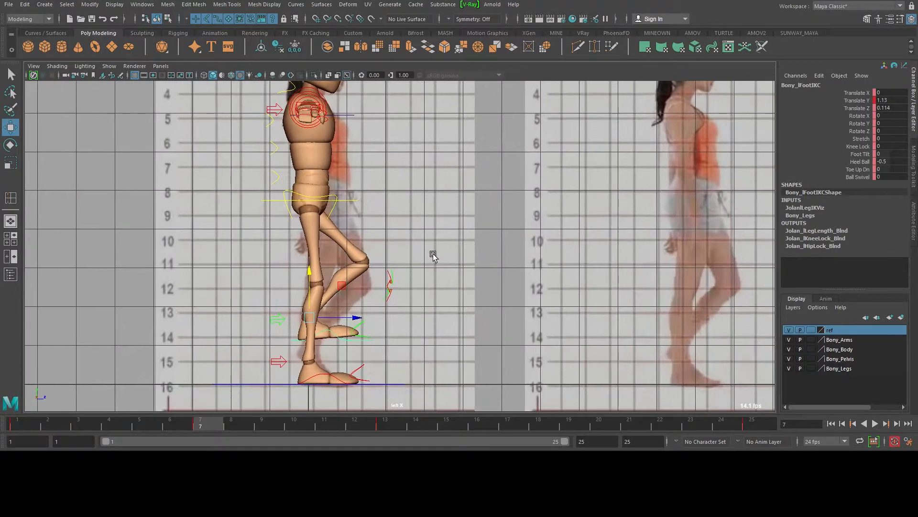
Lower the left foot IK control to Translate Y 0.724 and tilt the foot toe-down to Rotate X 55
{"action": "middle_click_drag", "start_coordinate": [432, 243], "coordinate": [480, 177], "text": "alt"}
{"action": "right_click_drag", "start_coordinate": [479, 177], "coordinate": [489, 179], "text": "alt"}
{"action": "left_click_drag", "start_coordinate": [353, 210], "coordinate": [397, 274]}
{"action": "key", "text": "e"}
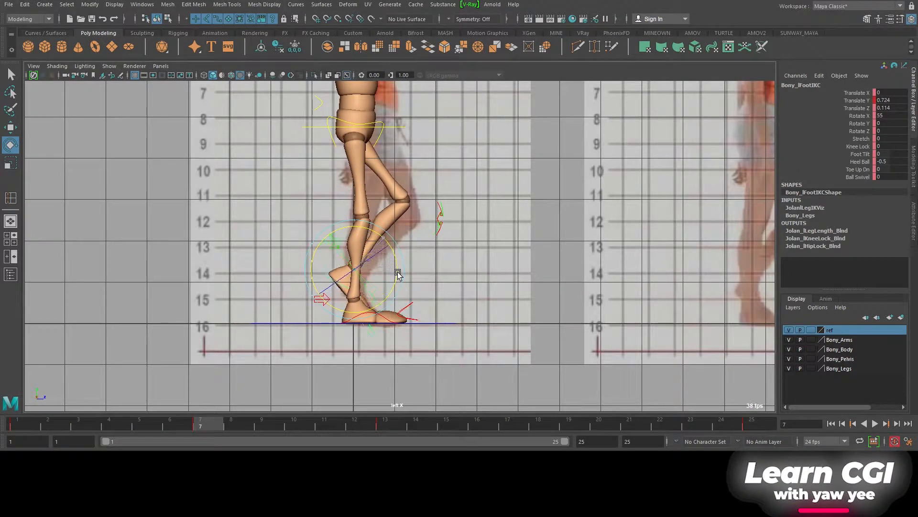
Reduce the left foot IK control's tilt to Rotate X 45 and set its Heel Ball to 0 on frame 7
{"action": "key", "text": "w"}
{"action": "double_click", "coordinate": [889, 162]}
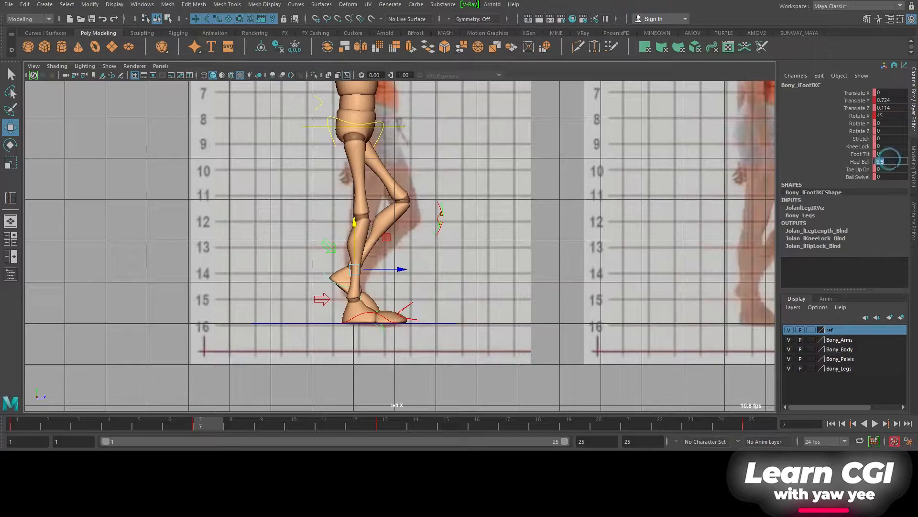
{"action": "type", "text": "0"}
{"action": "key", "text": "Return"}
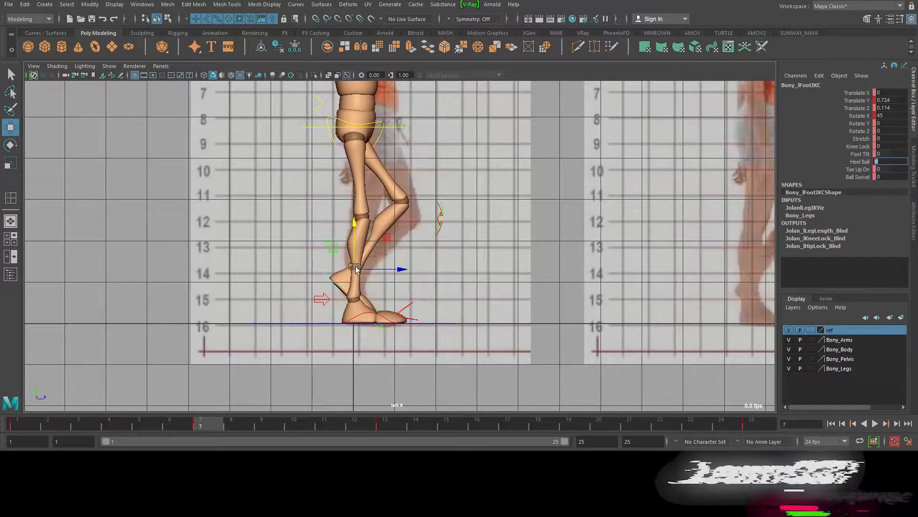
{"action": "scroll", "coordinate": [374, 246], "scroll_direction": "down", "scroll_amount": 1}
{"action": "scroll", "coordinate": [374, 246], "scroll_direction": "up", "scroll_amount": 2}
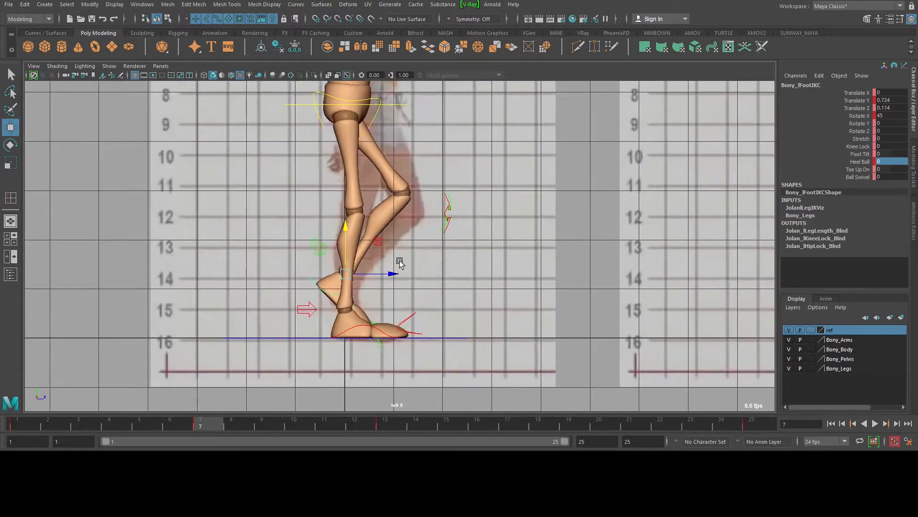
{"action": "key", "text": "e"}
{"action": "left_click_drag", "start_coordinate": [371, 244], "coordinate": [354, 235]}
{"action": "key", "text": "ctrl+z"}
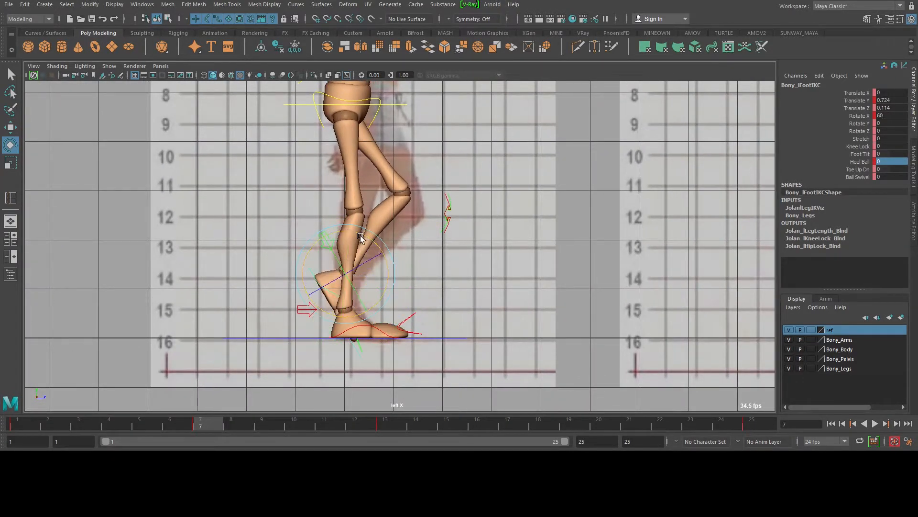
Move the lifted left foot IK control forward to Translate Z 0.237 on frame 7 to match the side reference
{"action": "scroll", "coordinate": [493, 278], "scroll_direction": "up", "scroll_amount": 3}
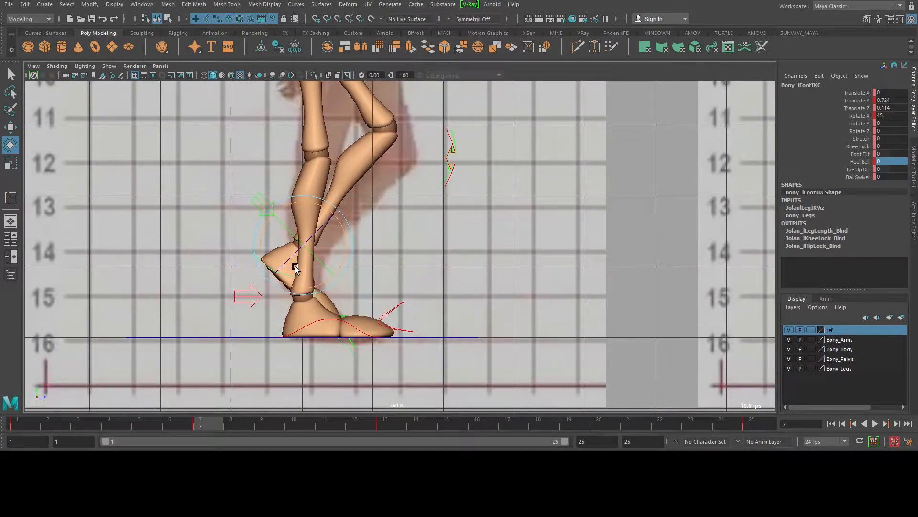
{"action": "key", "text": "w"}
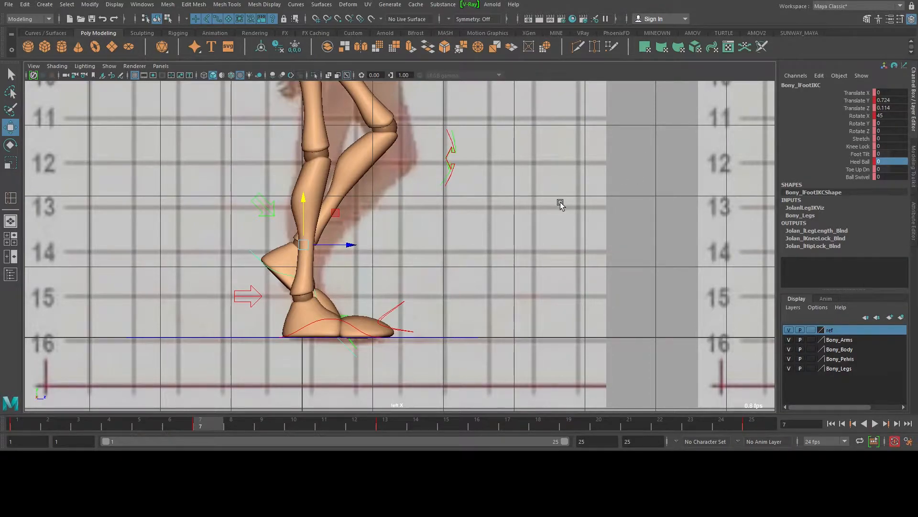
{"action": "right_click_drag", "start_coordinate": [560, 203], "coordinate": [535, 197], "text": "alt"}
{"action": "middle_click_drag", "start_coordinate": [464, 234], "coordinate": [428, 282], "text": "alt"}
{"action": "left_click_drag", "start_coordinate": [301, 310], "coordinate": [307, 312]}
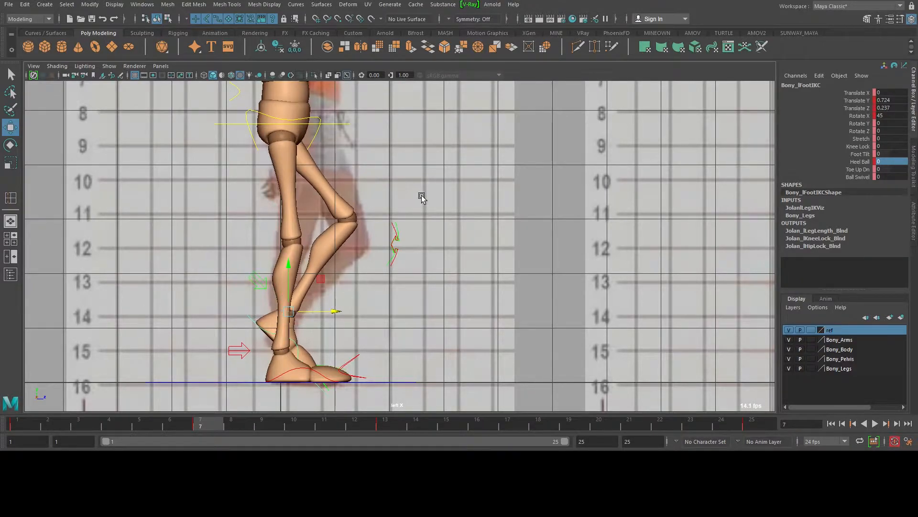
Lower the root control to Translate Y -0.056 on frame 7 so the supporting leg bends slightly
{"action": "scroll", "coordinate": [375, 192], "scroll_direction": "down", "scroll_amount": 5}
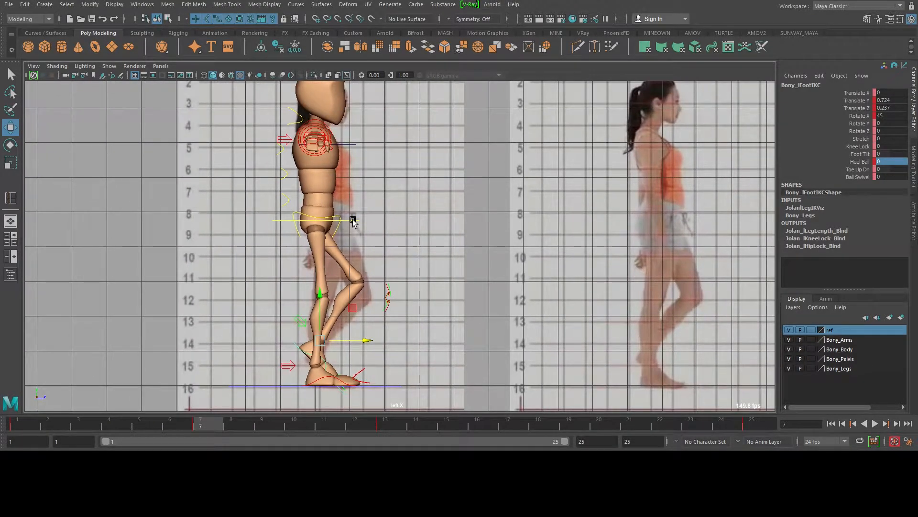
{"action": "left_click", "coordinate": [329, 222]}
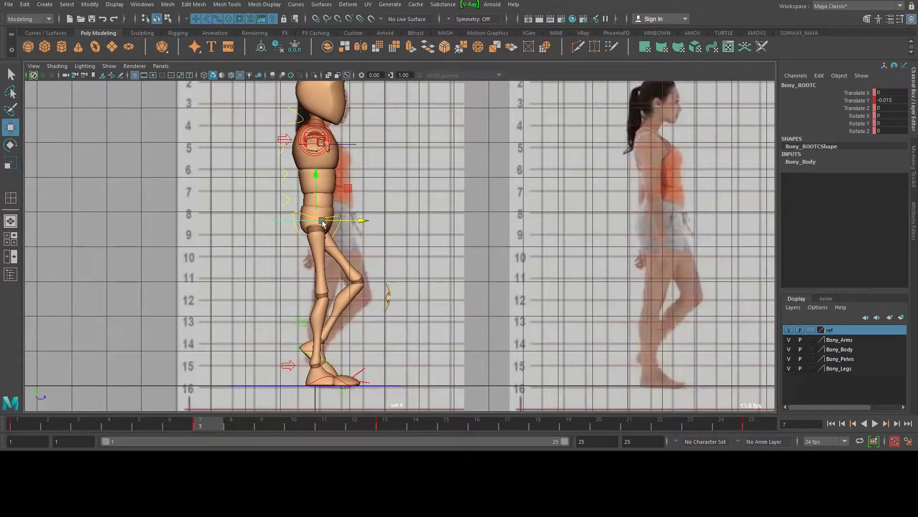
{"action": "left_click_drag", "start_coordinate": [317, 199], "coordinate": [316, 200]}
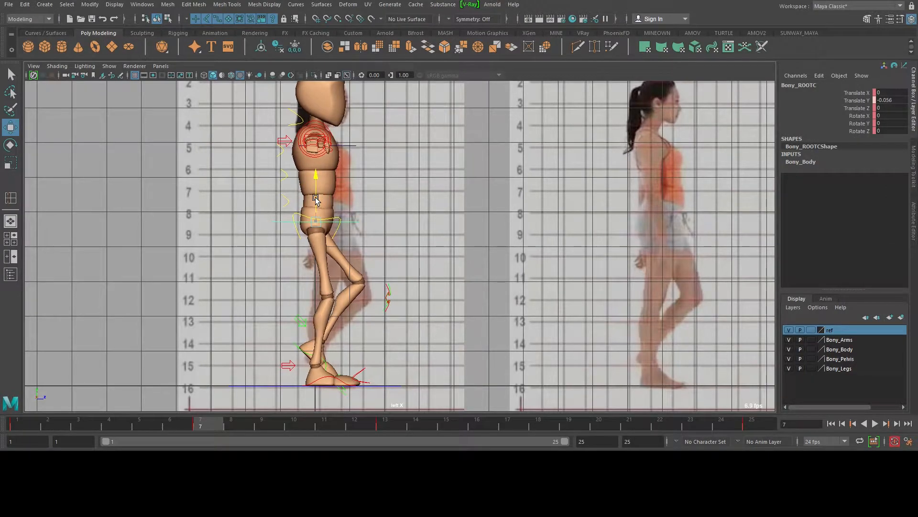
{"action": "right_click_drag", "start_coordinate": [427, 230], "coordinate": [389, 249], "text": "alt"}
{"action": "middle_click_drag", "start_coordinate": [463, 264], "coordinate": [429, 261], "text": "alt"}
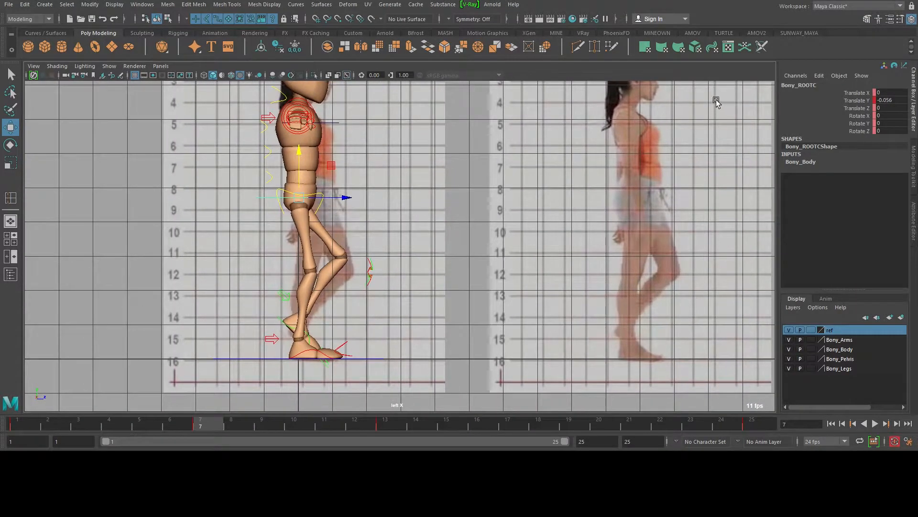
Play back the walk, stop on frame 13, and set the left foot IK control's Translate Y and Rotate X to 0
{"action": "key", "text": "alt+v"}
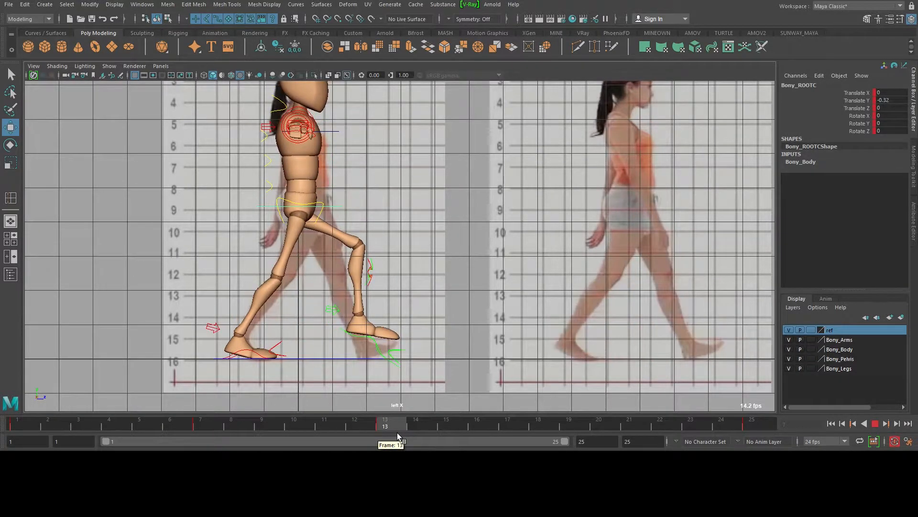
{"action": "key", "text": "Escape"}
{"action": "left_click", "coordinate": [375, 342]}
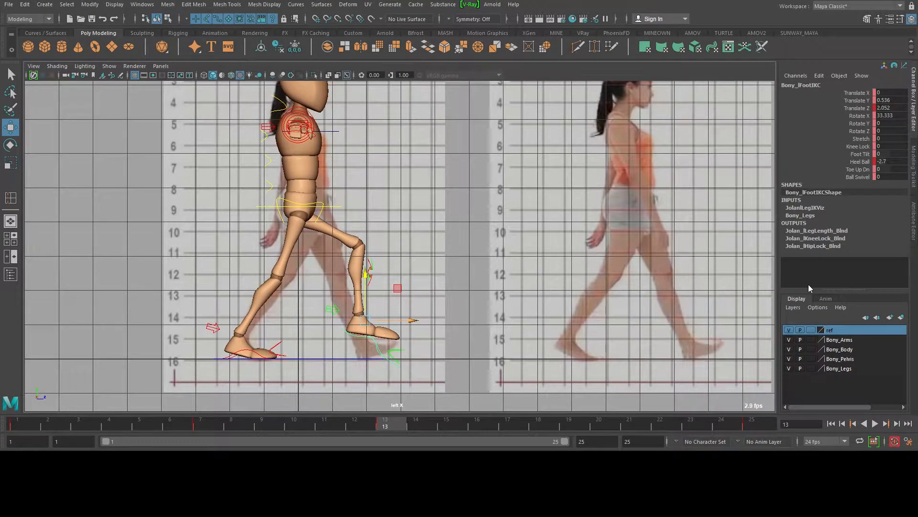
{"action": "double_click", "coordinate": [892, 101]}
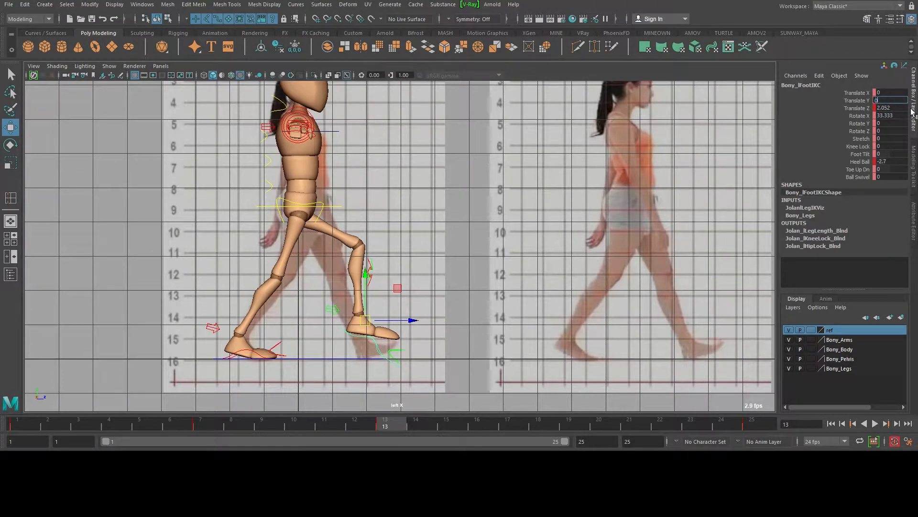
{"action": "type", "text": "0"}
{"action": "key", "text": "Return"}
{"action": "double_click", "coordinate": [892, 115]}
{"action": "type", "text": "0"}
{"action": "key", "text": "Return"}
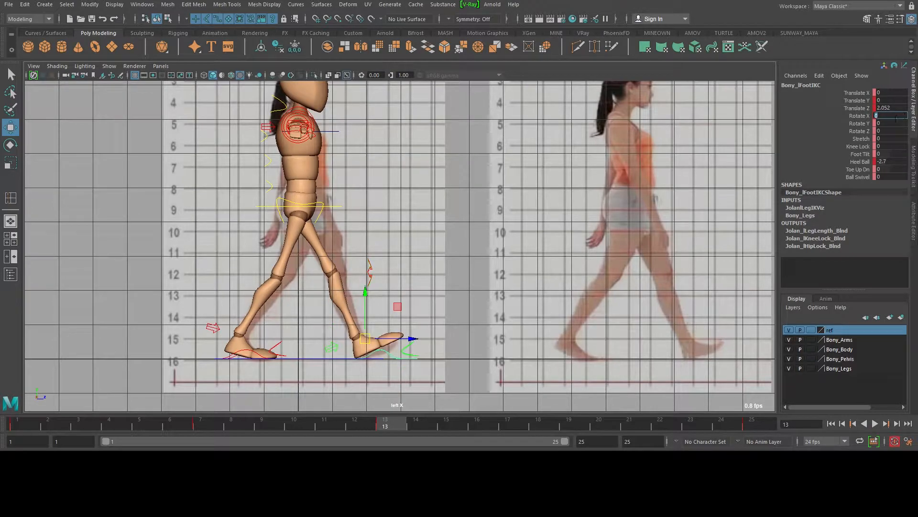
{"action": "scroll", "coordinate": [401, 249], "scroll_direction": "up", "scroll_amount": 1}
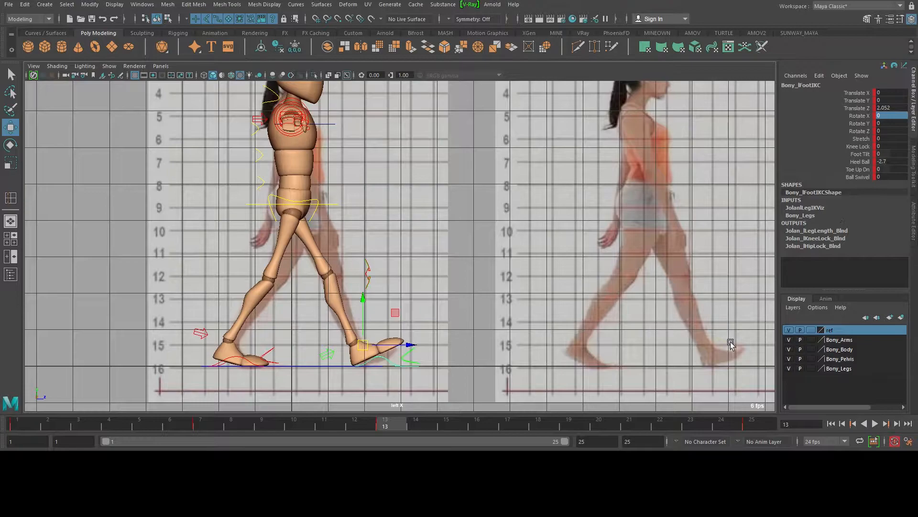
Return to frame 7 and set a key on all channels of the root control
{"action": "left_click", "coordinate": [200, 425]}
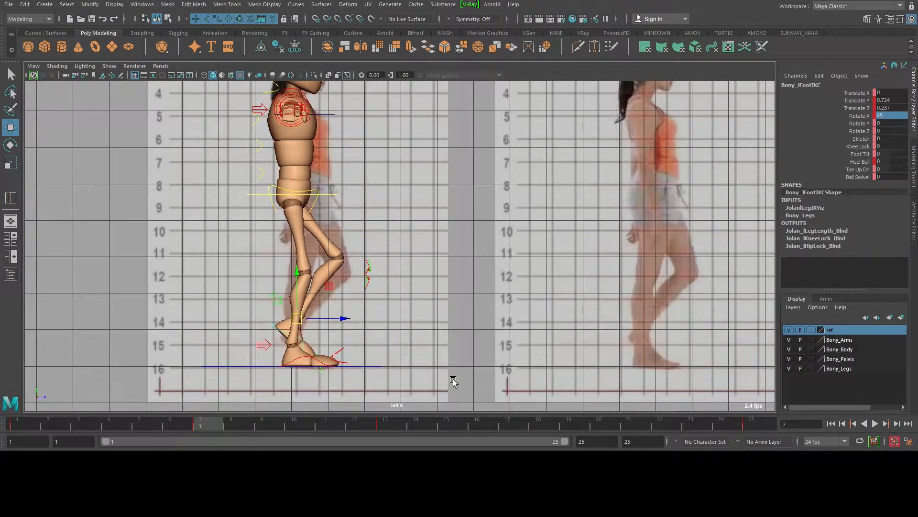
{"action": "scroll", "coordinate": [333, 300], "scroll_direction": "down", "scroll_amount": 1}
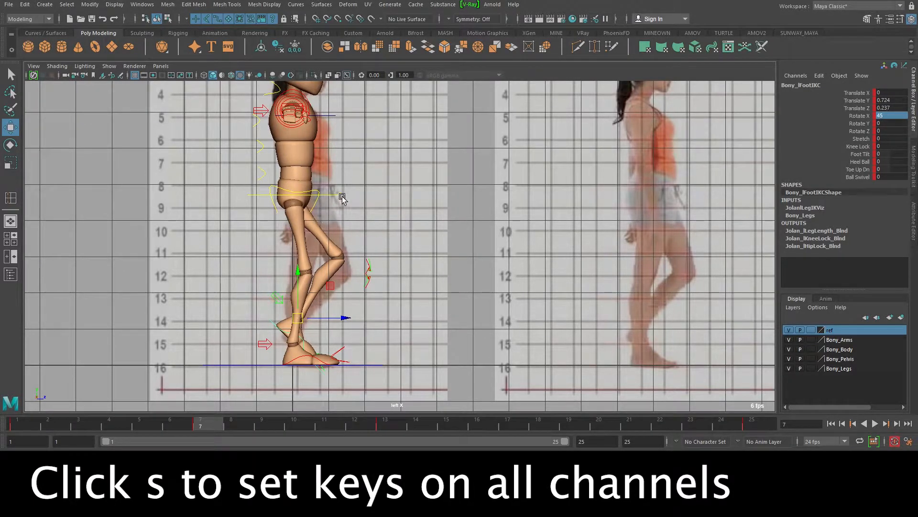
{"action": "left_click", "coordinate": [364, 222]}
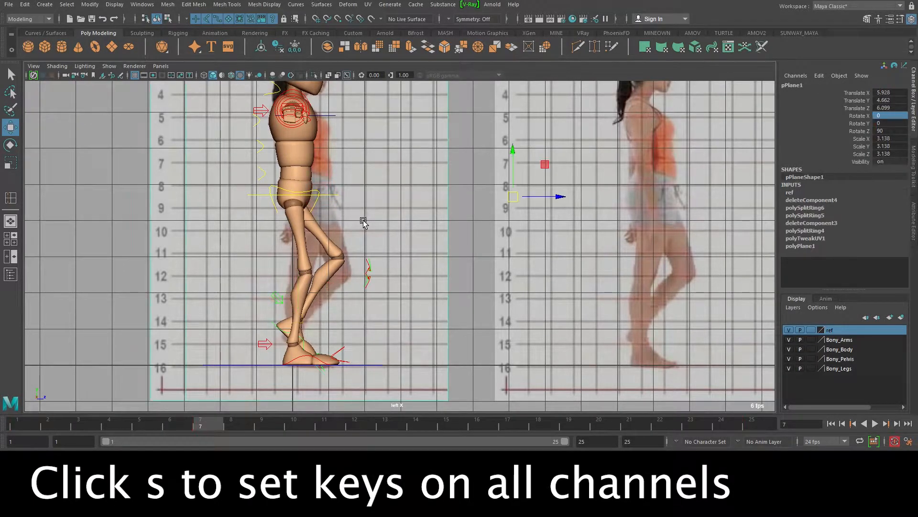
{"action": "left_click", "coordinate": [326, 196]}
{"action": "key", "text": "s"}
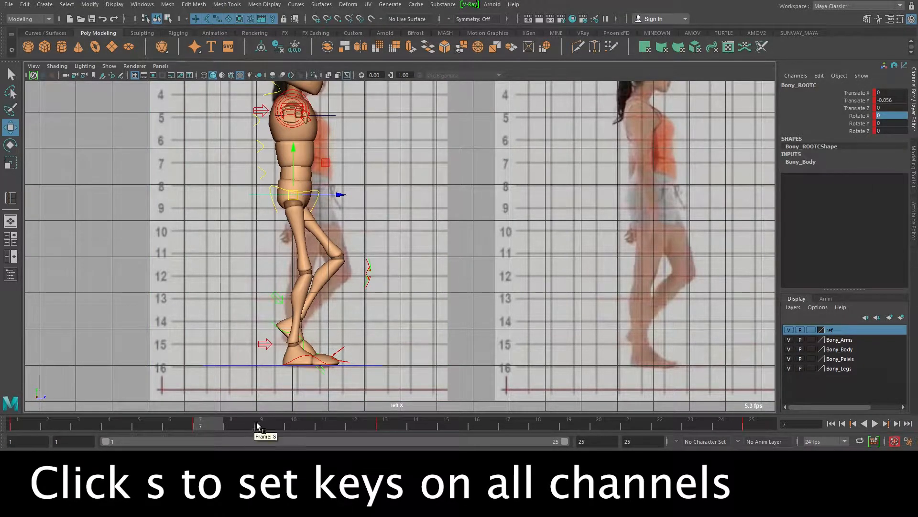
Copy the root control's key from frame 7 and paste it on frame 19
{"action": "left_click", "coordinate": [203, 426], "text": "shift"}
{"action": "right_click", "coordinate": [203, 426]}
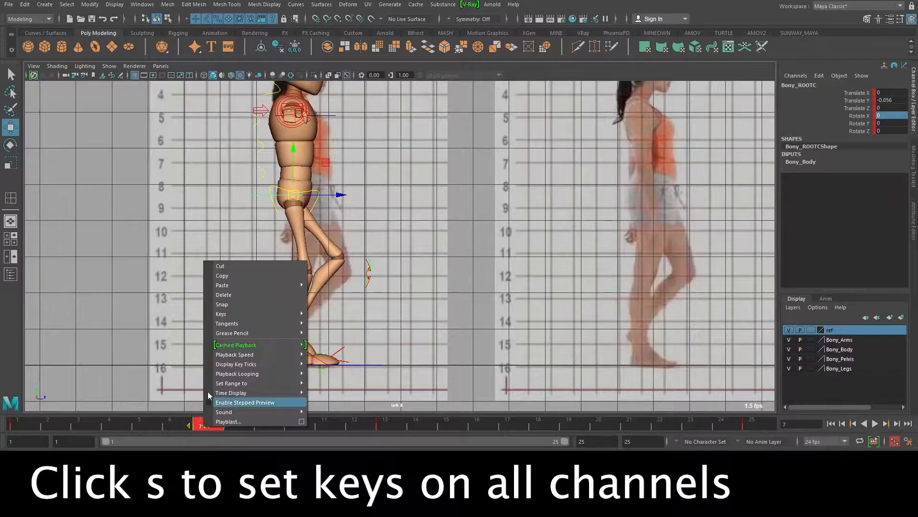
{"action": "left_click", "coordinate": [236, 276]}
{"action": "mouse_move", "coordinate": [554, 507]}
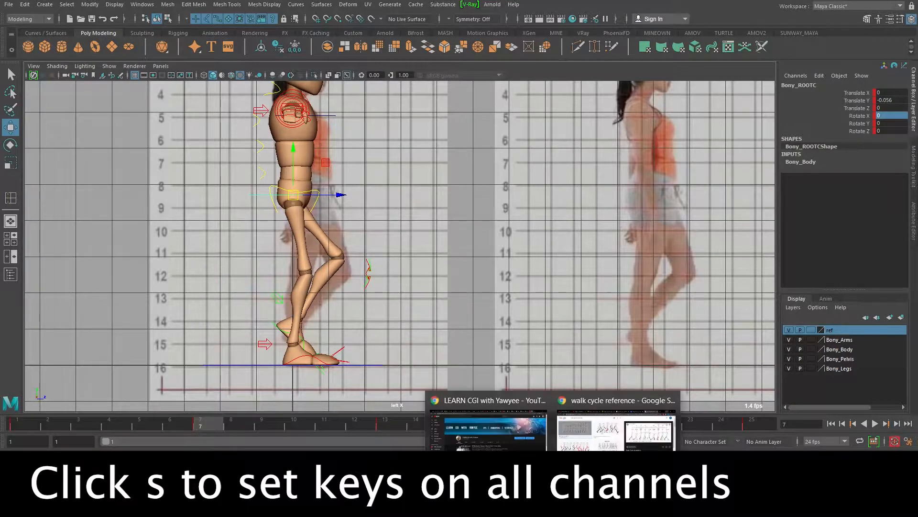
{"action": "left_click", "coordinate": [616, 438]}
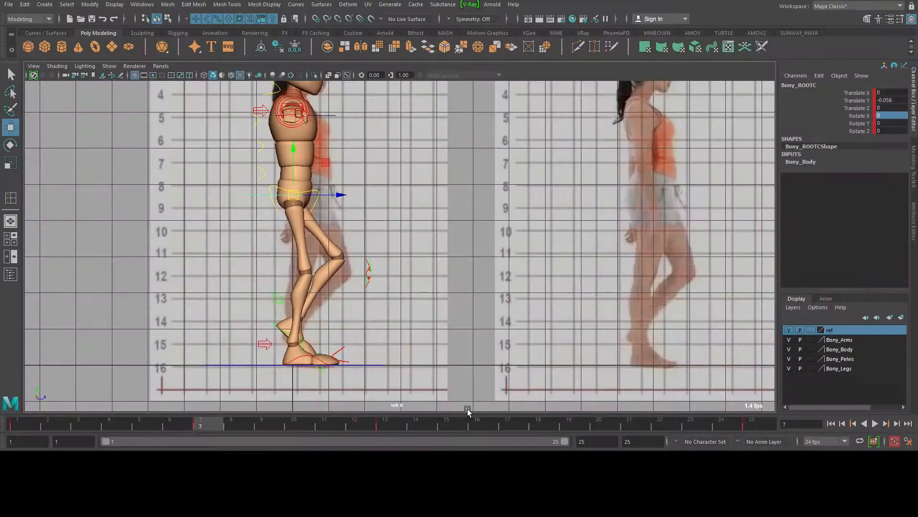
{"action": "left_click", "coordinate": [446, 423]}
{"action": "left_click", "coordinate": [569, 424]}
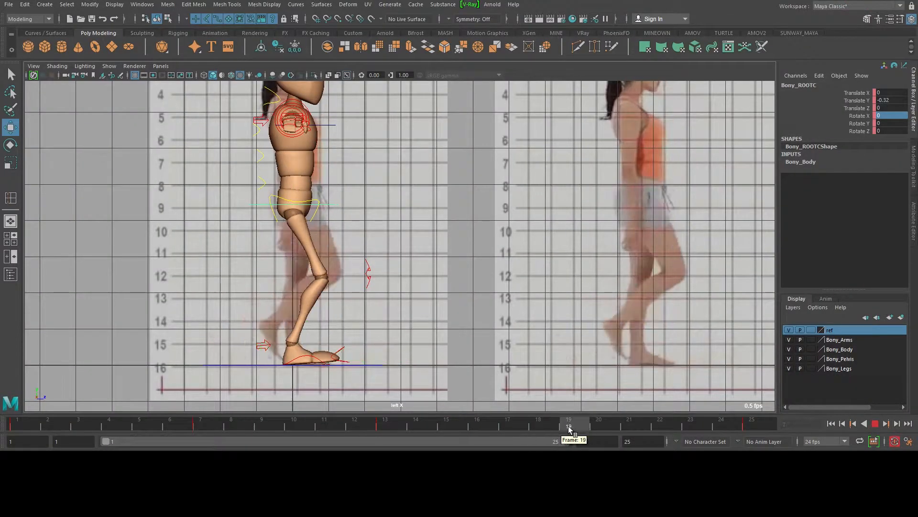
{"action": "right_click", "coordinate": [571, 426]}
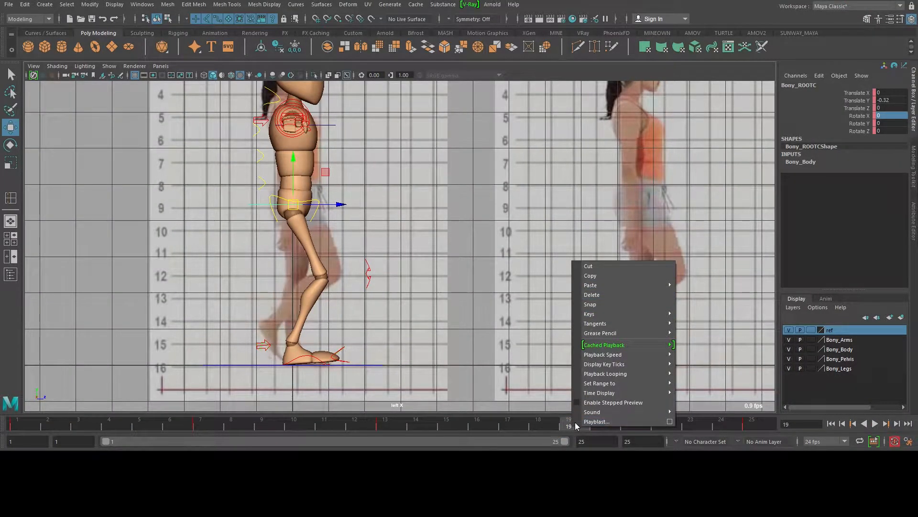
{"action": "mouse_move", "coordinate": [627, 288]}
{"action": "left_click", "coordinate": [703, 290]}
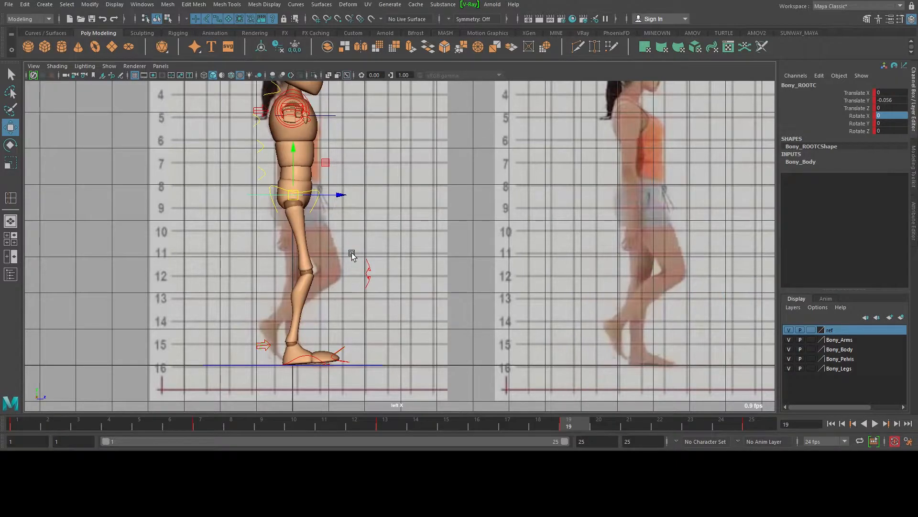
Set the left foot IK control's Heel Ball to 0 on frame 19 so the foot lies flat
{"action": "left_click", "coordinate": [309, 354]}
{"action": "key", "text": "space"}
{"action": "left_click_drag", "start_coordinate": [368, 217], "coordinate": [446, 274]}
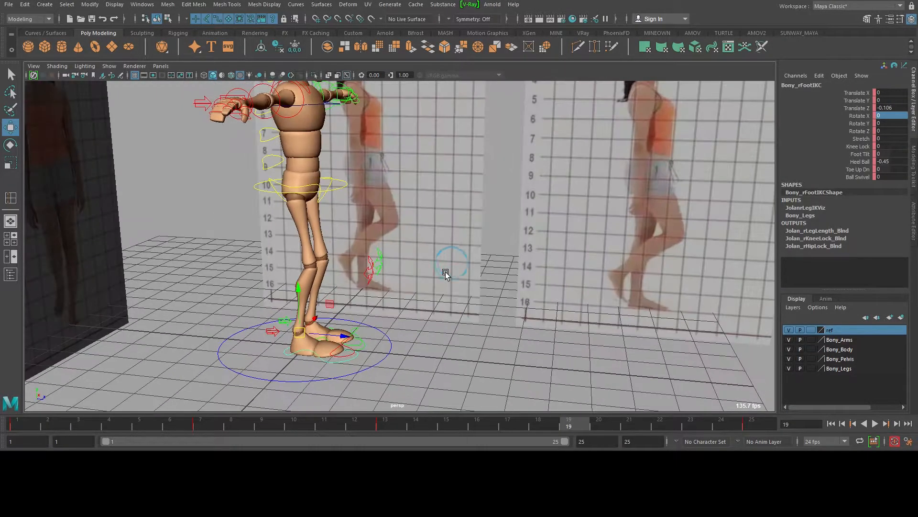
{"action": "left_click_drag", "start_coordinate": [381, 426], "coordinate": [573, 425]}
{"action": "left_click", "coordinate": [365, 348]}
{"action": "double_click", "coordinate": [899, 162]}
{"action": "type", "text": "0"}
{"action": "key", "text": "Return"}
{"action": "left_click_drag", "start_coordinate": [675, 231], "coordinate": [333, 191], "text": "alt"}
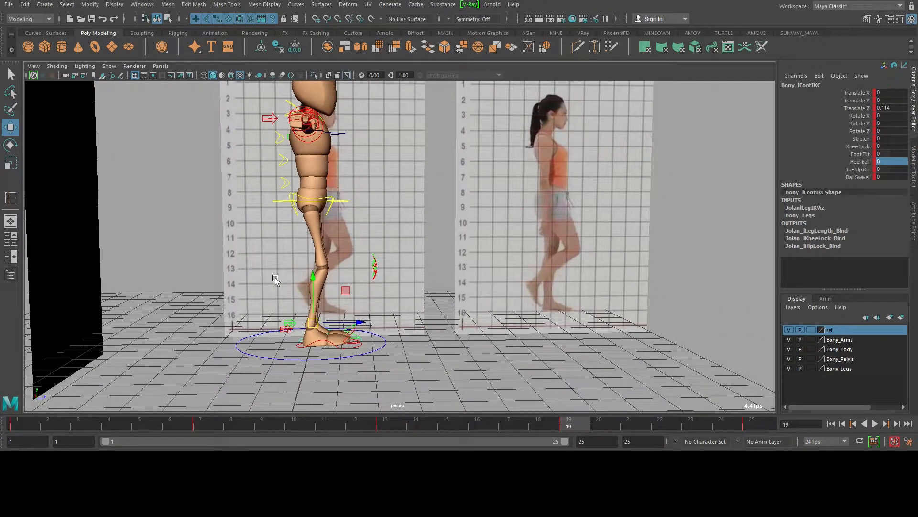
Lift the right foot on frame 19 to Translate Y -0.888 and Translate Z 0.53, tilted toe-down to Rotate X 60, keeping Heel Ball at -0.45
{"action": "left_click", "coordinate": [300, 346]}
{"action": "left_click_drag", "start_coordinate": [335, 299], "coordinate": [276, 264], "text": "alt"}
{"action": "key", "text": "space"}
{"action": "middle_click_drag", "start_coordinate": [315, 247], "coordinate": [375, 228], "text": "alt"}
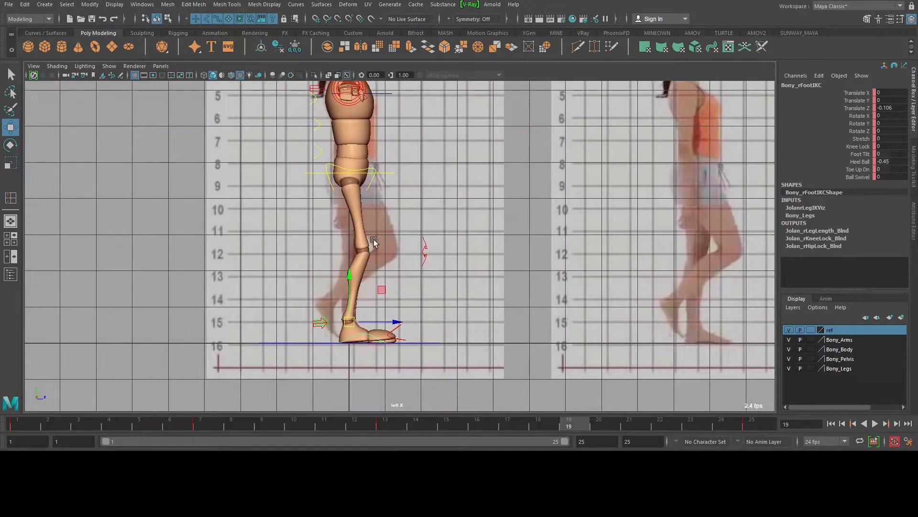
{"action": "left_click_drag", "start_coordinate": [346, 321], "coordinate": [373, 347]}
{"action": "key", "text": "e"}
{"action": "key", "text": "w"}
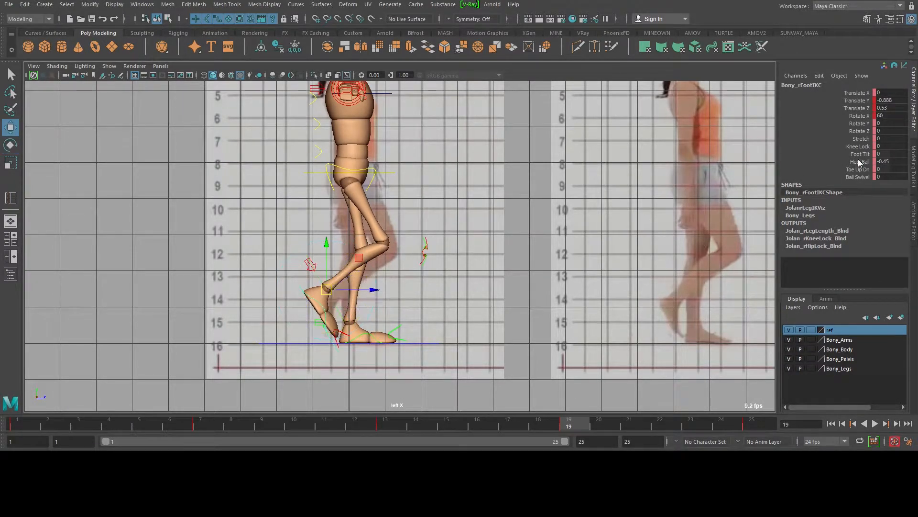
{"action": "double_click", "coordinate": [889, 162]}
{"action": "scroll", "coordinate": [548, 232], "scroll_direction": "down", "scroll_amount": 5}
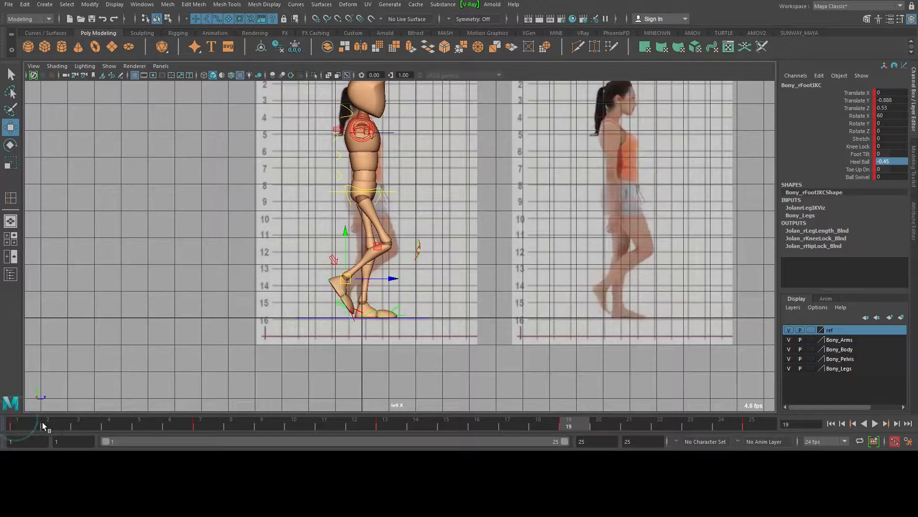
Play back the walk cycle and examine the leg motion from the side and from the front in the perspective view
{"action": "key", "text": "alt+v"}
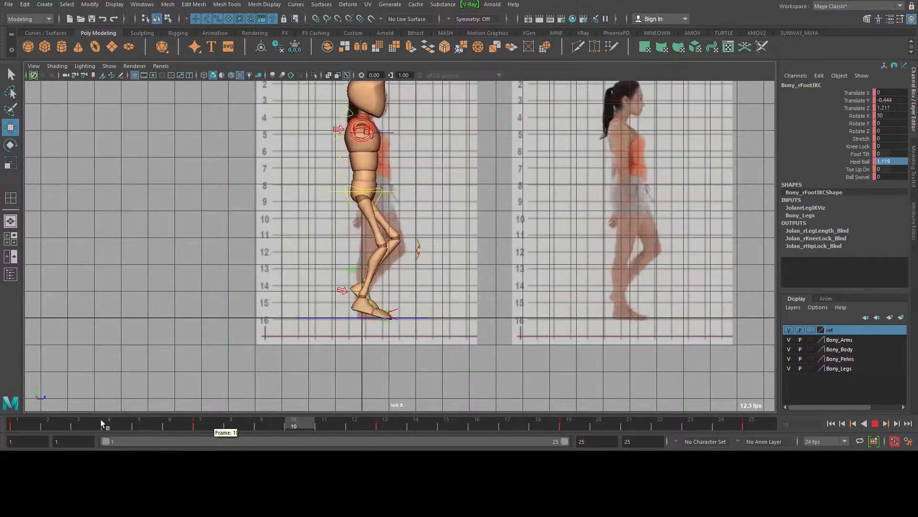
{"action": "key", "text": "alt+v"}
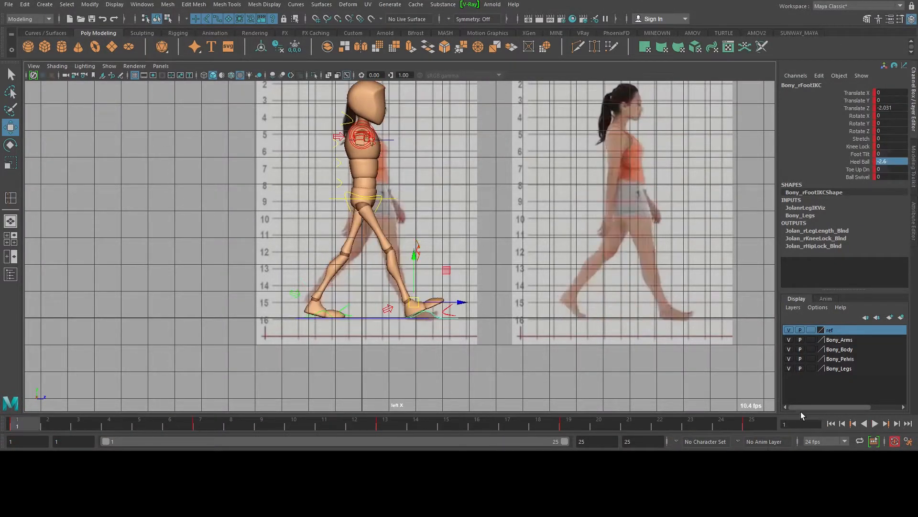
{"action": "left_click", "coordinate": [874, 427]}
{"action": "key", "text": "space"}
{"action": "left_click_drag", "start_coordinate": [491, 290], "coordinate": [491, 170]}
{"action": "right_click_drag", "start_coordinate": [539, 286], "coordinate": [488, 274], "text": "alt"}
{"action": "left_click_drag", "start_coordinate": [488, 275], "coordinate": [465, 235], "text": "alt"}
{"action": "right_click_drag", "start_coordinate": [466, 236], "coordinate": [512, 250], "text": "alt"}
{"action": "middle_click_drag", "start_coordinate": [513, 250], "coordinate": [509, 294], "text": "alt"}
{"action": "left_click_drag", "start_coordinate": [558, 274], "coordinate": [513, 285], "text": "alt"}
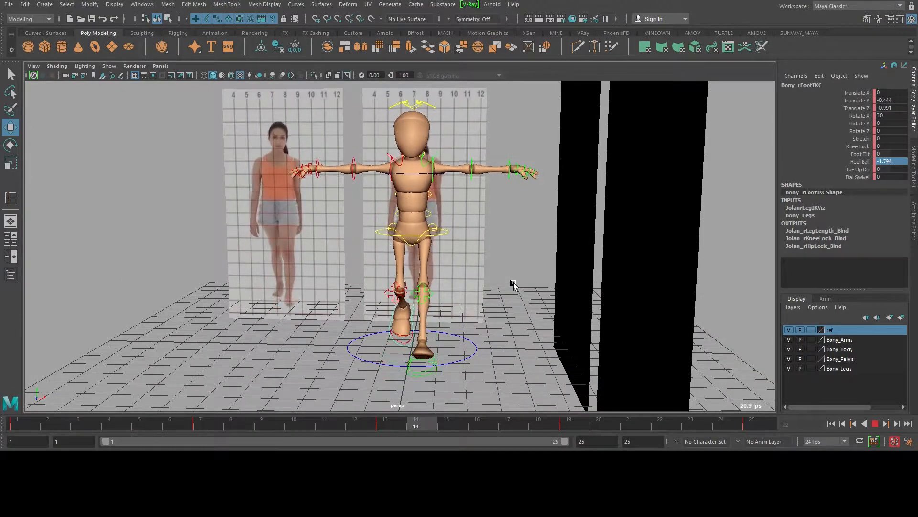
{"action": "left_click_drag", "start_coordinate": [373, 274], "coordinate": [377, 273], "text": "alt"}
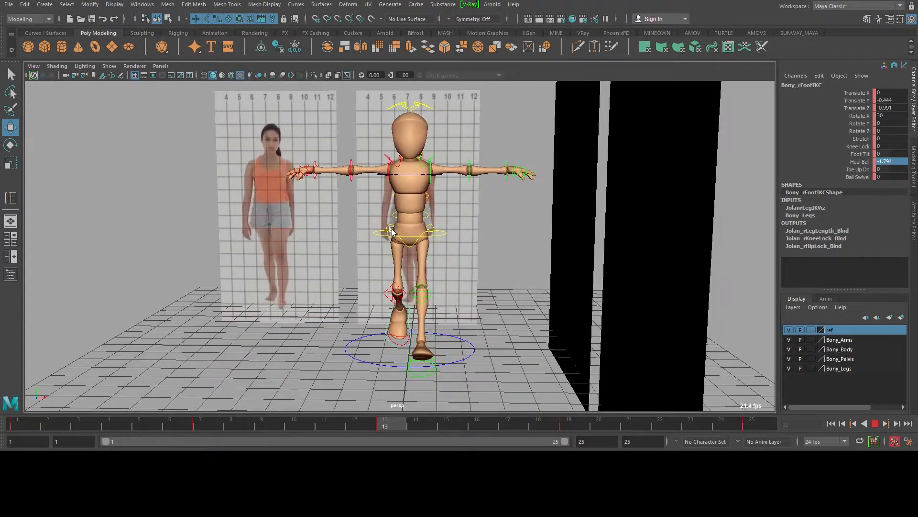
Stop the playback and compare the foot poses on frames 1 and 25 from the front in the perspective view
{"action": "right_click_drag", "start_coordinate": [377, 273], "coordinate": [390, 272], "text": "alt"}
{"action": "middle_click_drag", "start_coordinate": [391, 272], "coordinate": [436, 265], "text": "alt"}
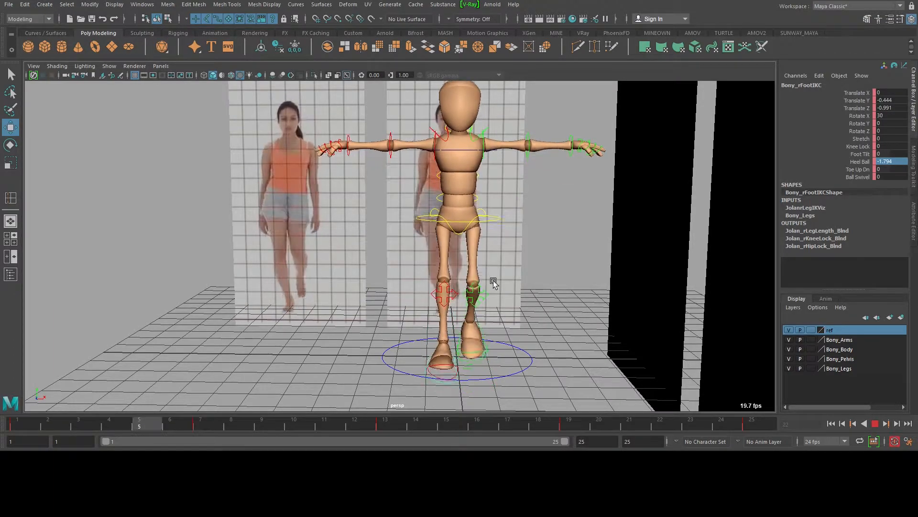
{"action": "key", "text": "Escape"}
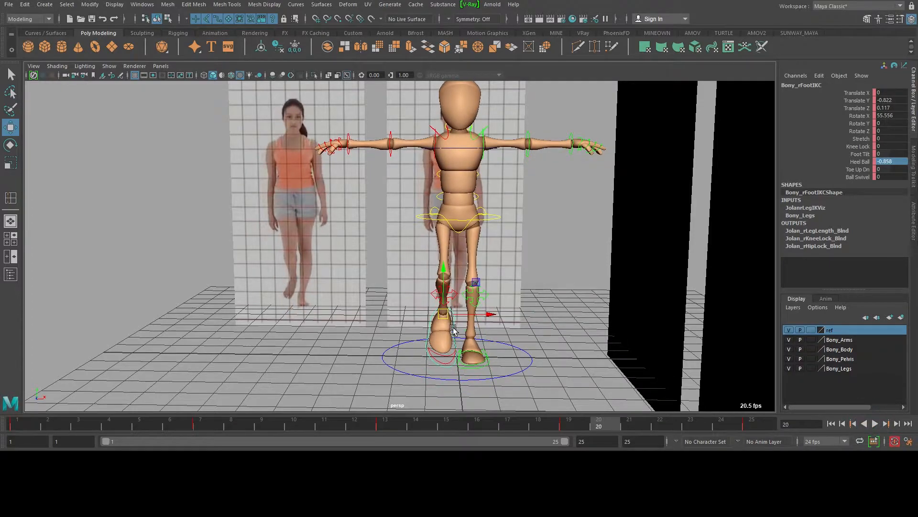
{"action": "scroll", "coordinate": [373, 309], "scroll_direction": "down", "scroll_amount": 3}
{"action": "left_click_drag", "start_coordinate": [135, 420], "coordinate": [17, 421]}
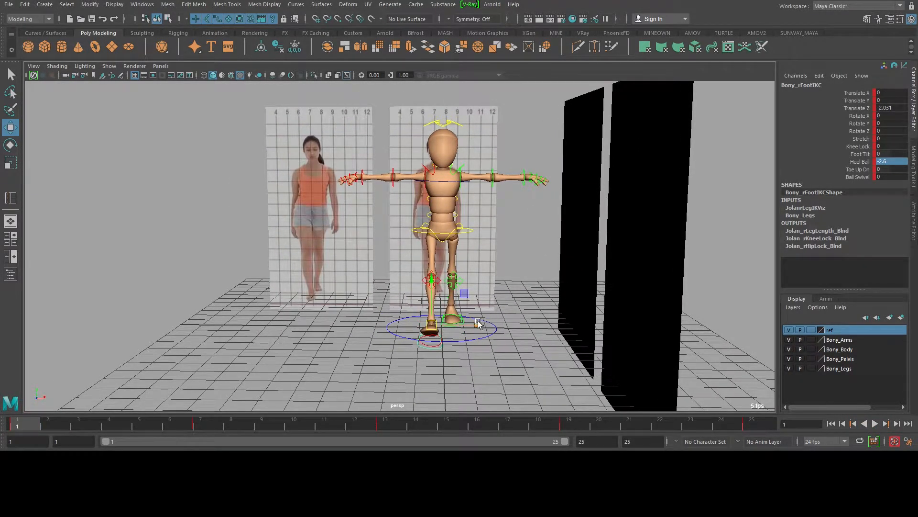
{"action": "left_click_drag", "start_coordinate": [472, 286], "coordinate": [477, 306], "text": "alt"}
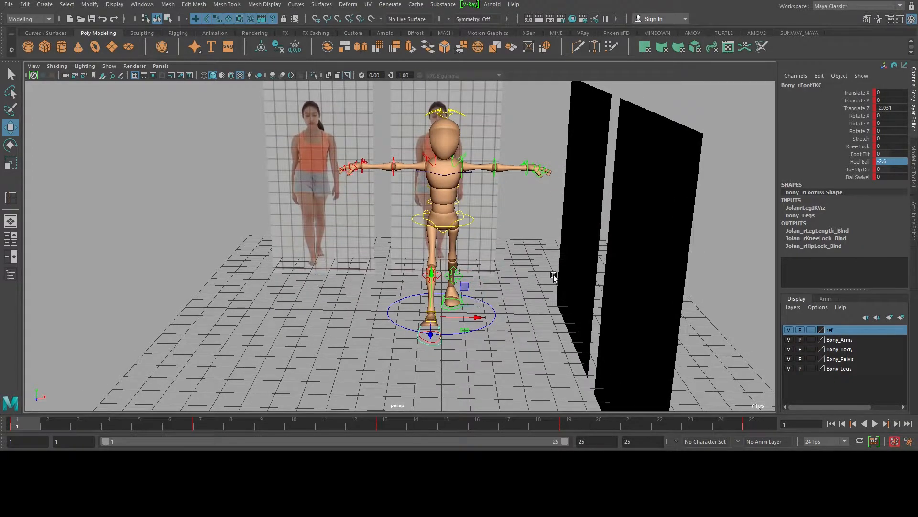
{"action": "left_click_drag", "start_coordinate": [29, 423], "coordinate": [799, 412]}
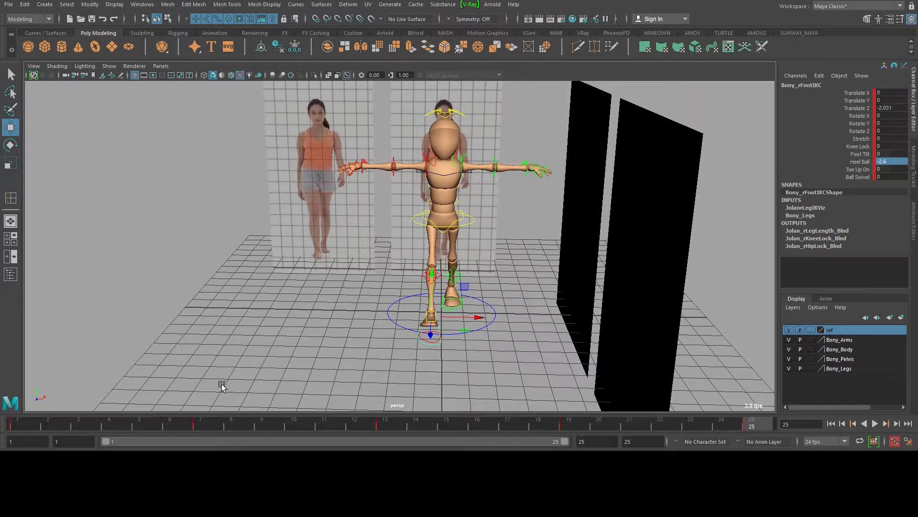
{"action": "left_click", "coordinate": [22, 422]}
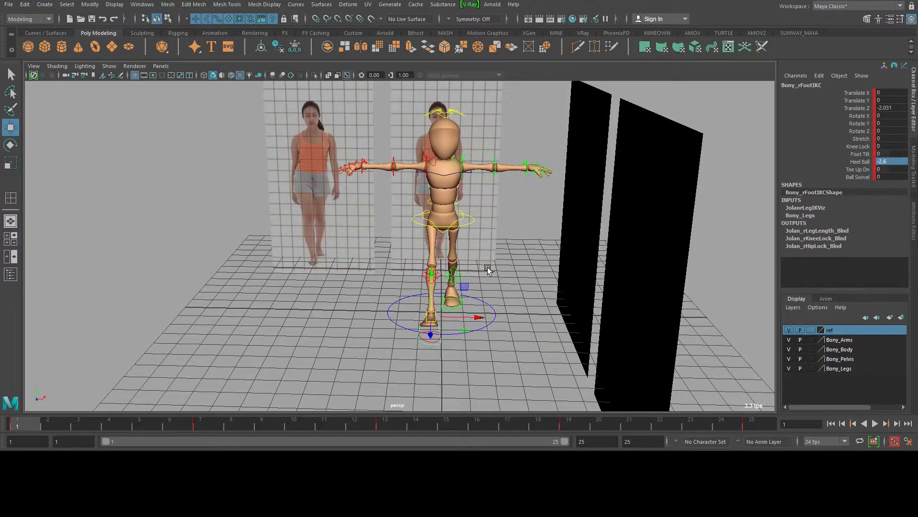
Break the connections on the right foot IK control's Translate X channel on frame 1
{"action": "left_click_drag", "start_coordinate": [501, 266], "coordinate": [475, 262], "text": "alt"}
{"action": "right_click_drag", "start_coordinate": [475, 256], "coordinate": [528, 266], "text": "alt"}
{"action": "middle_click_drag", "start_coordinate": [528, 266], "coordinate": [518, 279], "text": "alt"}
{"action": "right_click_drag", "start_coordinate": [522, 251], "coordinate": [562, 254], "text": "alt"}
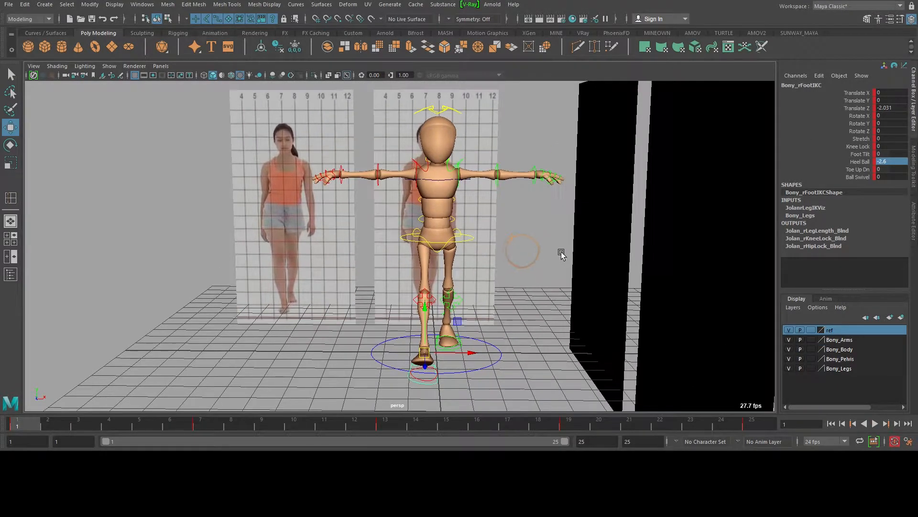
{"action": "middle_click_drag", "start_coordinate": [561, 254], "coordinate": [545, 240], "text": "alt"}
{"action": "left_click", "coordinate": [865, 94]}
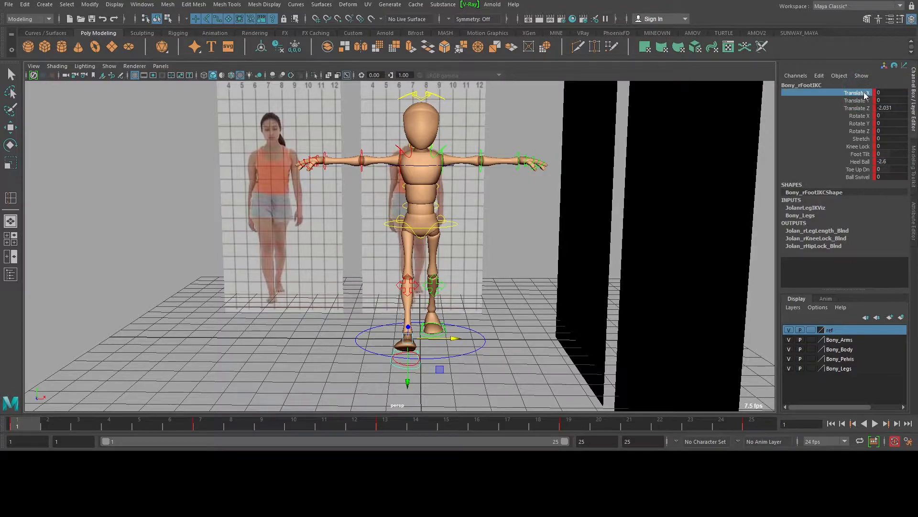
{"action": "right_click", "coordinate": [865, 94]}
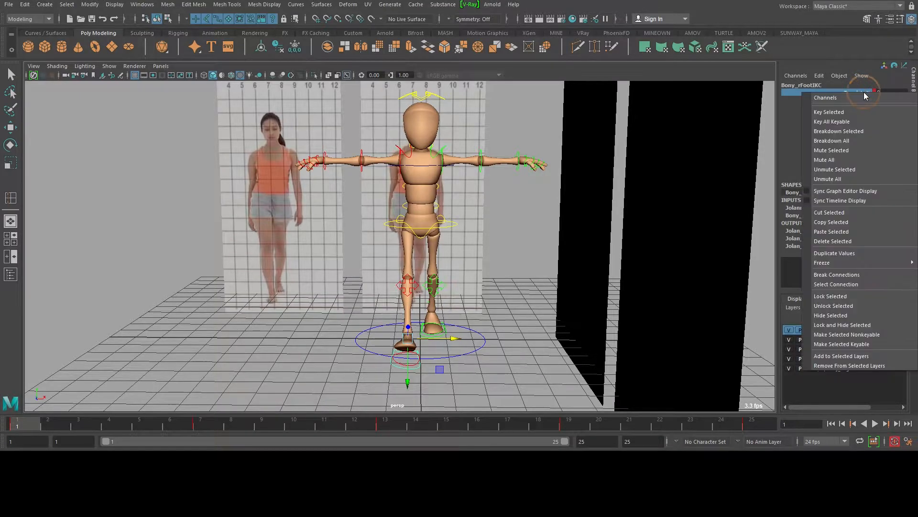
{"action": "left_click", "coordinate": [853, 275]}
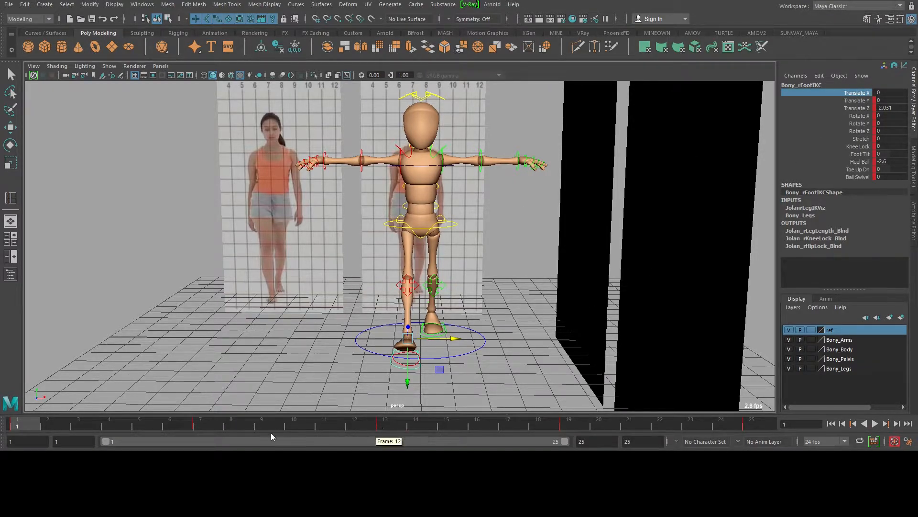
Set the timeline's key ticks to display From Channel Box and check the keys of Translate Y and Translate X
{"action": "right_click", "coordinate": [452, 421]}
{"action": "mouse_move", "coordinate": [504, 314]}
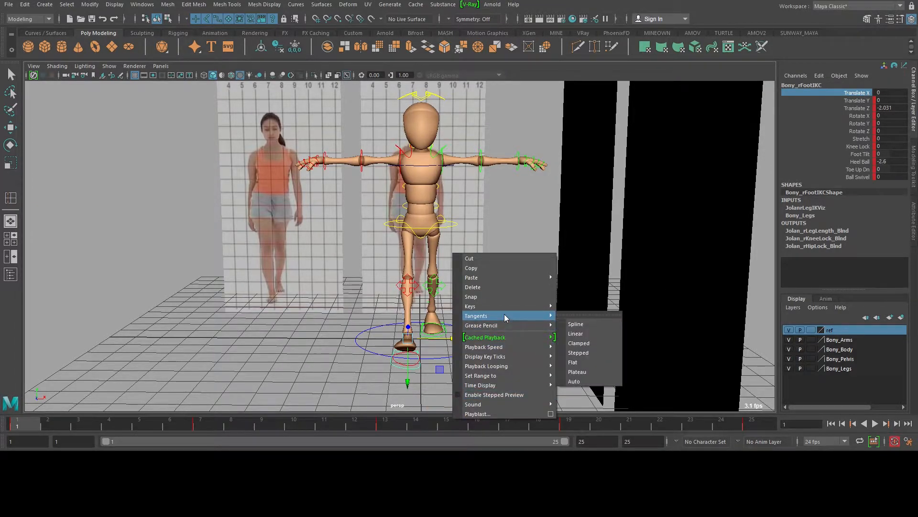
{"action": "mouse_move", "coordinate": [502, 356]}
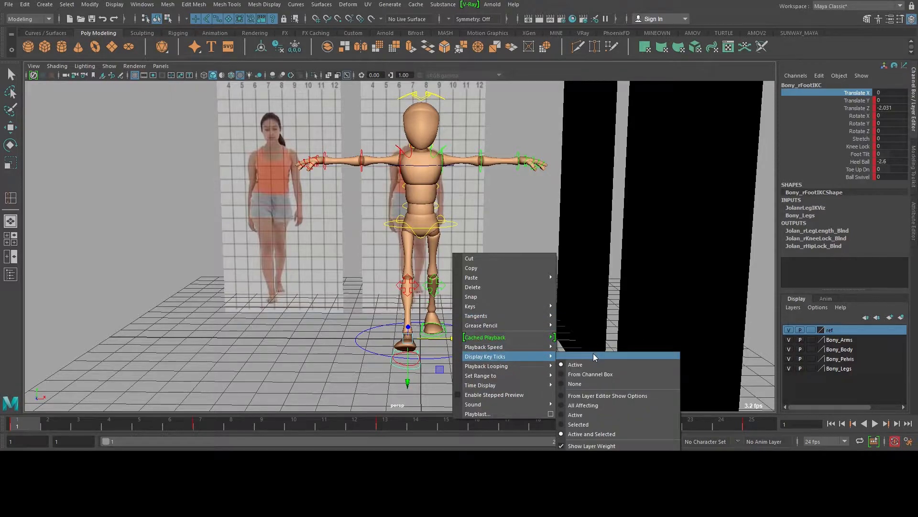
{"action": "left_click", "coordinate": [592, 374]}
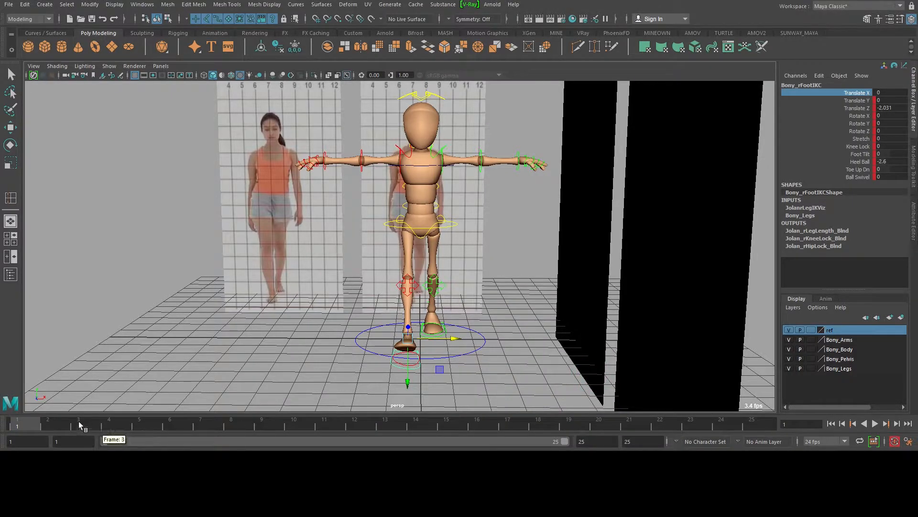
{"action": "left_click", "coordinate": [859, 101]}
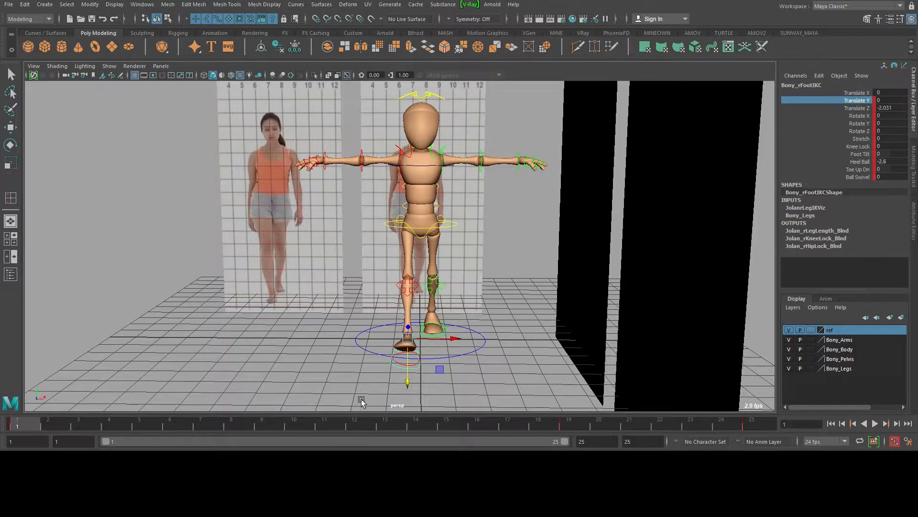
{"action": "left_click", "coordinate": [855, 93]}
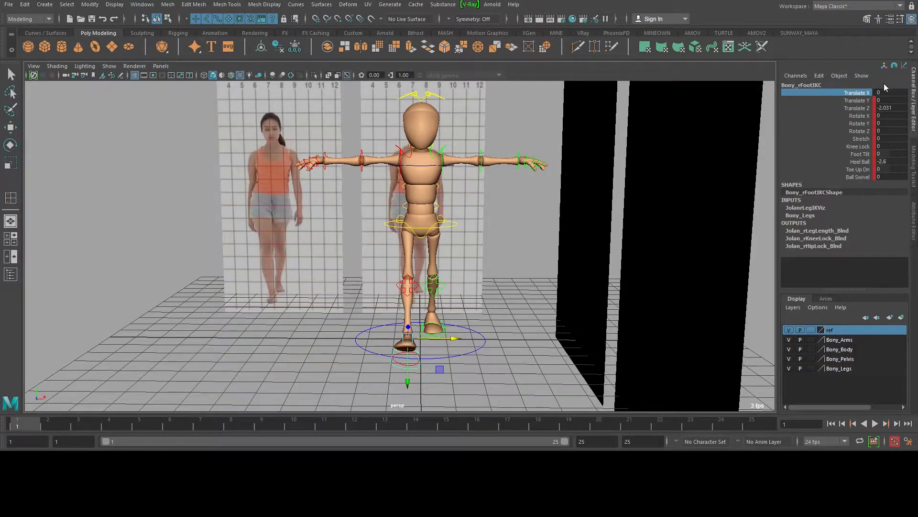
Break the right foot's Translate X connections again, move the foot inward to about 0.31 on frame 1, and open that value for editing
{"action": "right_click", "coordinate": [864, 93]}
{"action": "left_click", "coordinate": [826, 274]}
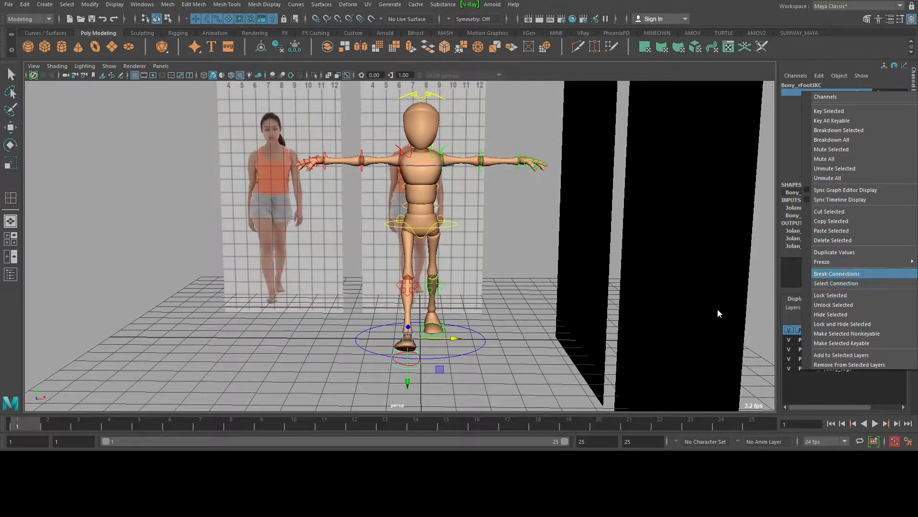
{"action": "scroll", "coordinate": [406, 239], "scroll_direction": "down", "scroll_amount": 4}
{"action": "scroll", "coordinate": [405, 242], "scroll_direction": "up", "scroll_amount": 3}
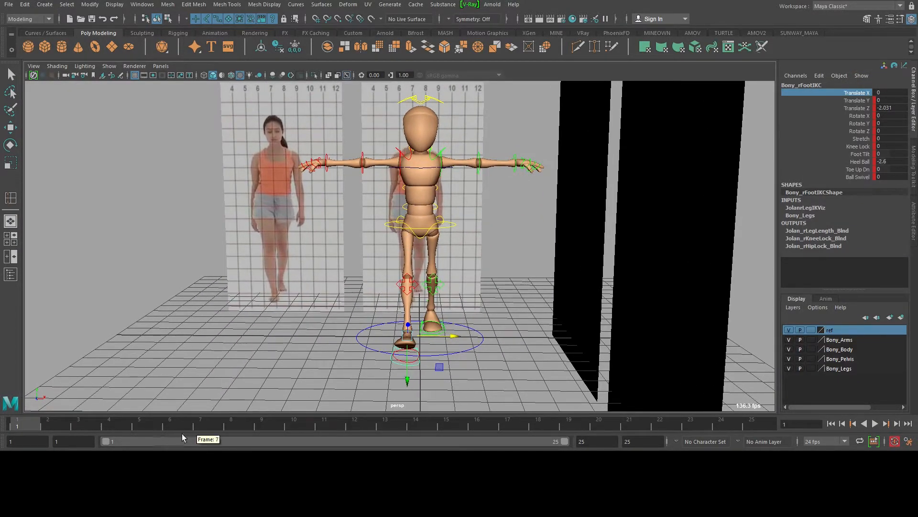
{"action": "left_click_drag", "start_coordinate": [455, 338], "coordinate": [463, 337]}
{"action": "double_click", "coordinate": [895, 92]}
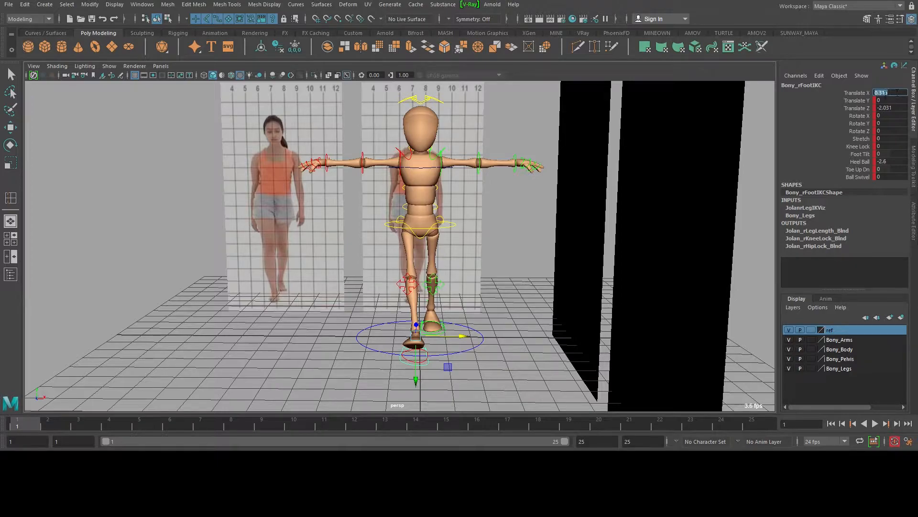
Slide the right foot control sideways to a Translate X of about 0.182 at frame 1
{"action": "right_click_drag", "start_coordinate": [442, 262], "coordinate": [467, 258], "text": "alt"}
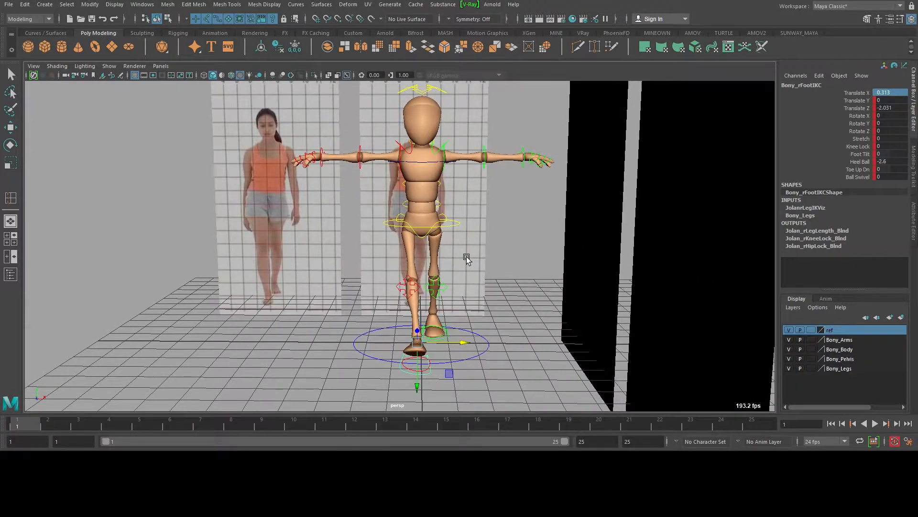
{"action": "double_click", "coordinate": [892, 93]}
{"action": "right_click_drag", "start_coordinate": [533, 229], "coordinate": [394, 159], "text": "alt"}
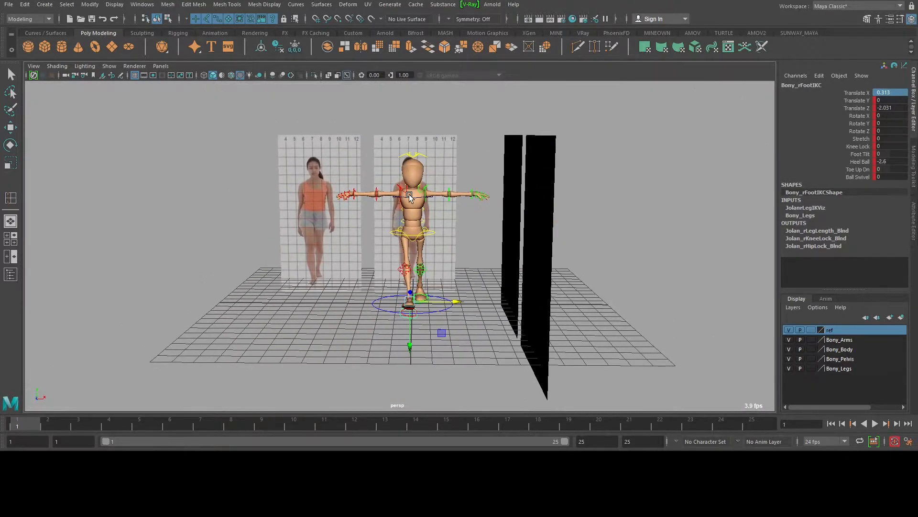
{"action": "left_click", "coordinate": [406, 339]}
{"action": "scroll", "coordinate": [383, 295], "scroll_direction": "up", "scroll_amount": 3}
{"action": "left_click", "coordinate": [426, 375]}
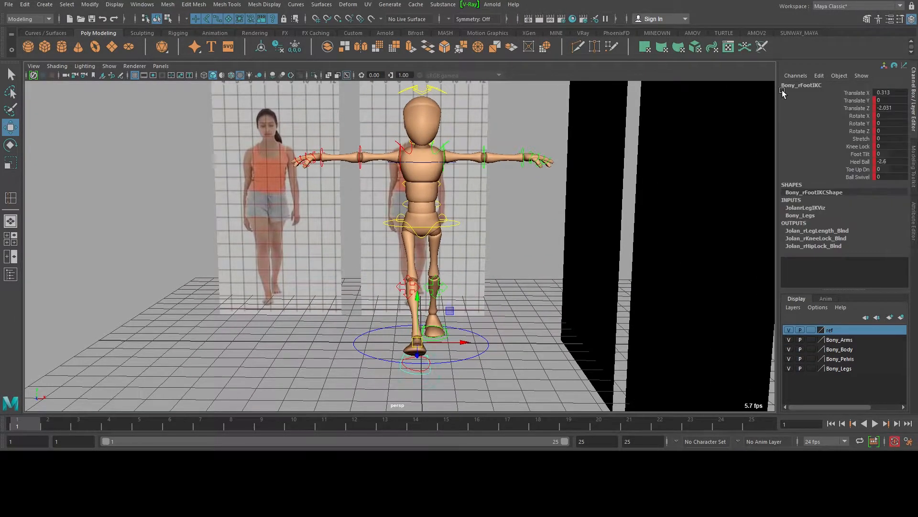
{"action": "left_click", "coordinate": [857, 93]}
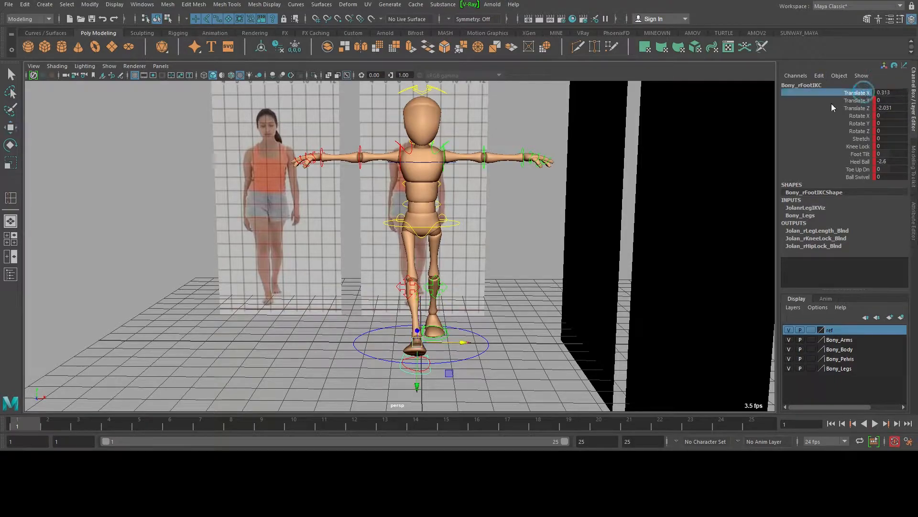
{"action": "mouse_move", "coordinate": [563, 165]}
{"action": "middle_mouse_down"}
{"action": "mouse_move", "coordinate": [538, 165]}
{"action": "mouse_move", "coordinate": [548, 162]}
{"action": "middle_mouse_up"}
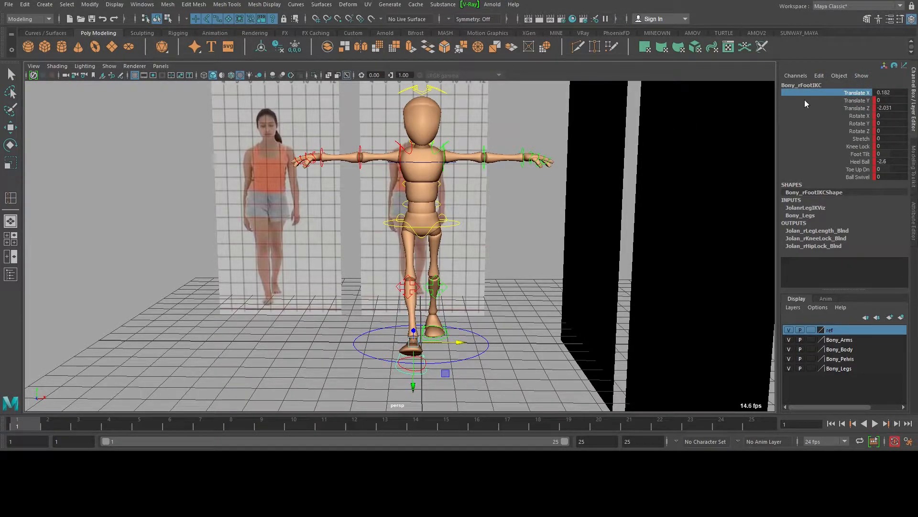
Try Translate X values of 0 and 3 on the right foot control
{"action": "left_click", "coordinate": [888, 92]}
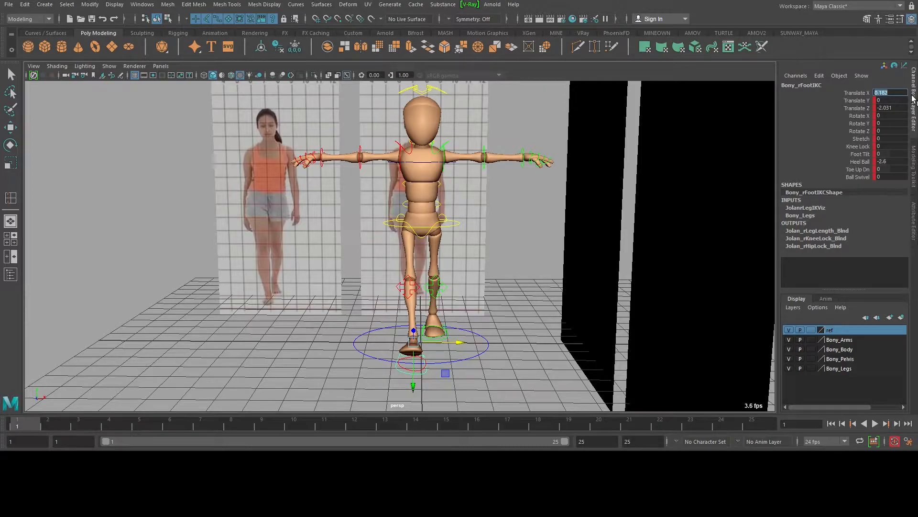
{"action": "right_click_drag", "start_coordinate": [570, 201], "coordinate": [537, 190], "text": "alt"}
{"action": "key", "text": "q"}
{"action": "left_click", "coordinate": [889, 91]}
{"action": "type", "text": "0"}
{"action": "key", "text": "Return"}
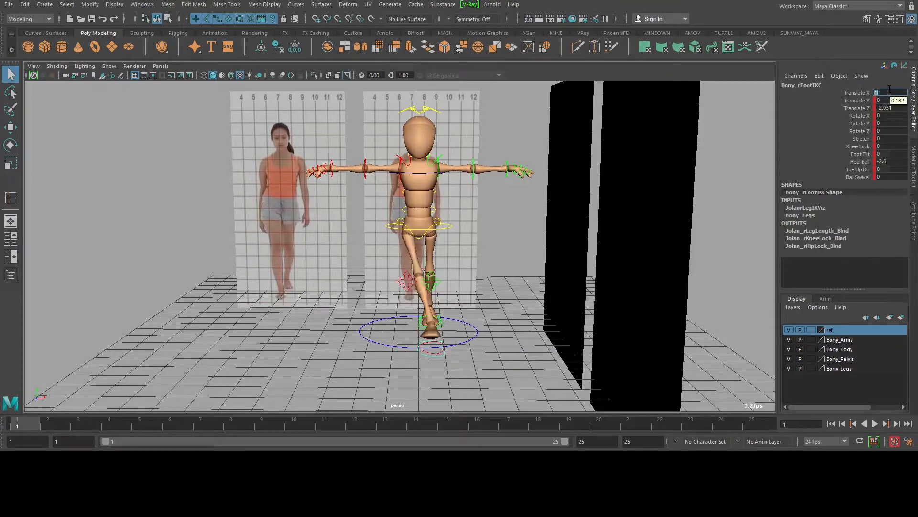
{"action": "type", "text": "0.3"}
{"action": "key", "text": "Return"}
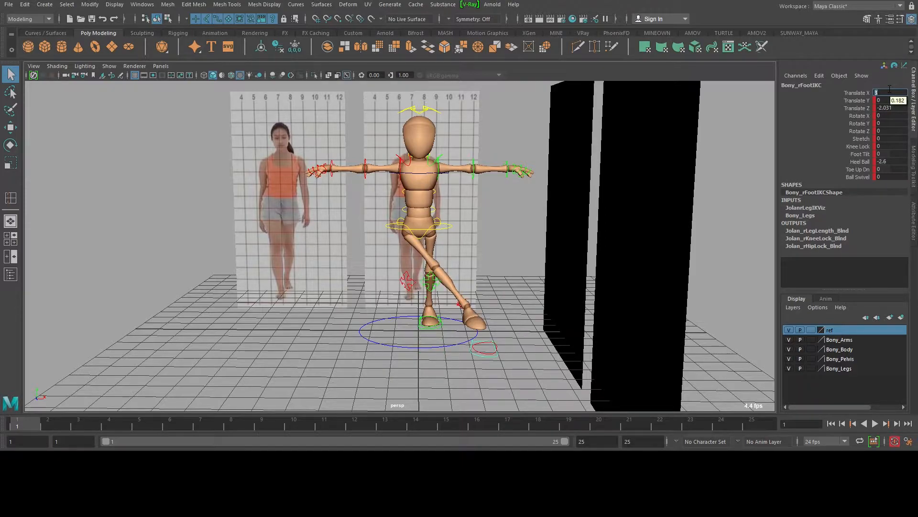
{"action": "type", "text": "3"}
{"action": "key", "text": "Return"}
Slide the right foot control back under its hip to a Translate X of about 0.299
{"action": "left_click", "coordinate": [856, 93]}
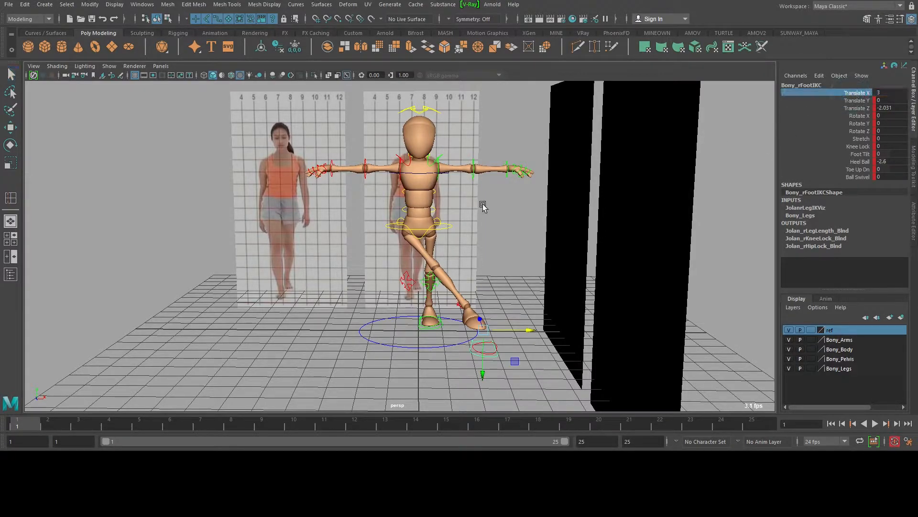
{"action": "middle_click_drag", "start_coordinate": [401, 221], "coordinate": [333, 227]}
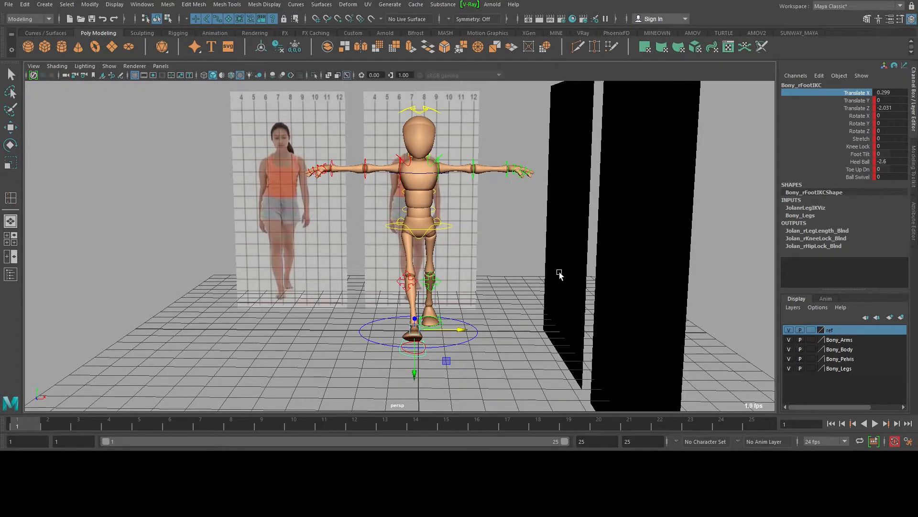
{"action": "right_click_drag", "start_coordinate": [560, 271], "coordinate": [499, 261], "text": "alt"}
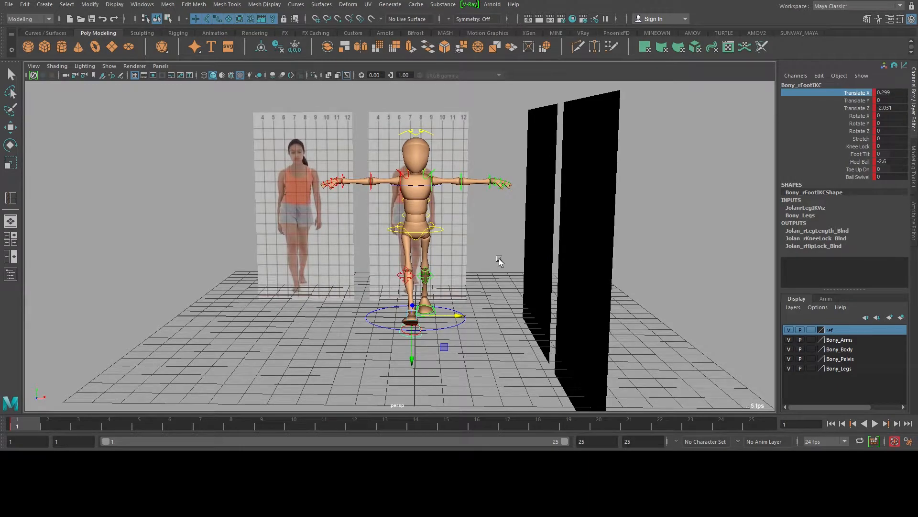
Key only the right foot control's Translate X at frames 25 and 13
{"action": "left_click_drag", "start_coordinate": [693, 427], "coordinate": [762, 429]}
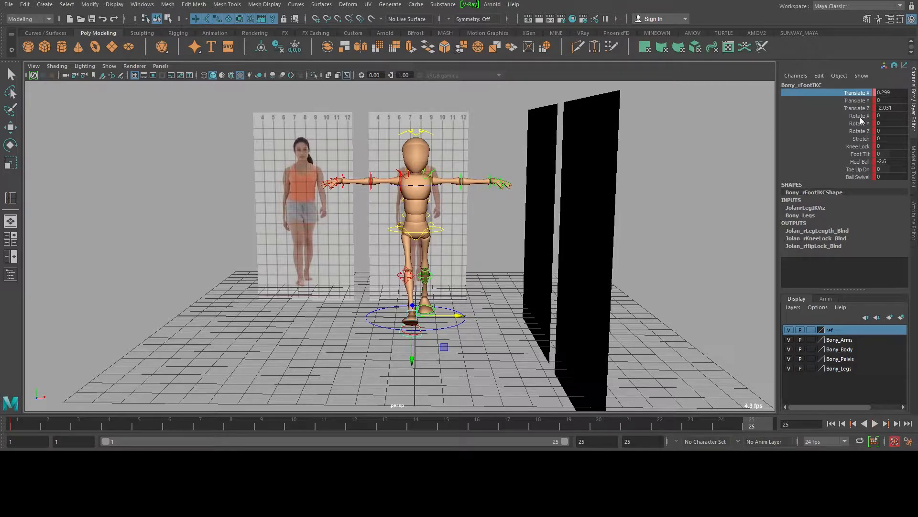
{"action": "right_click", "coordinate": [860, 94]}
{"action": "left_click", "coordinate": [842, 110]}
{"action": "left_click", "coordinate": [386, 427]}
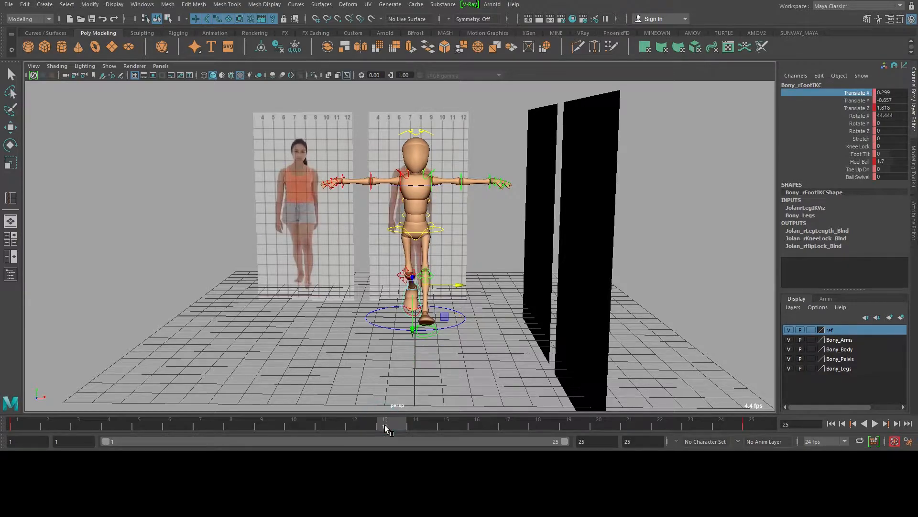
{"action": "right_click", "coordinate": [866, 94]}
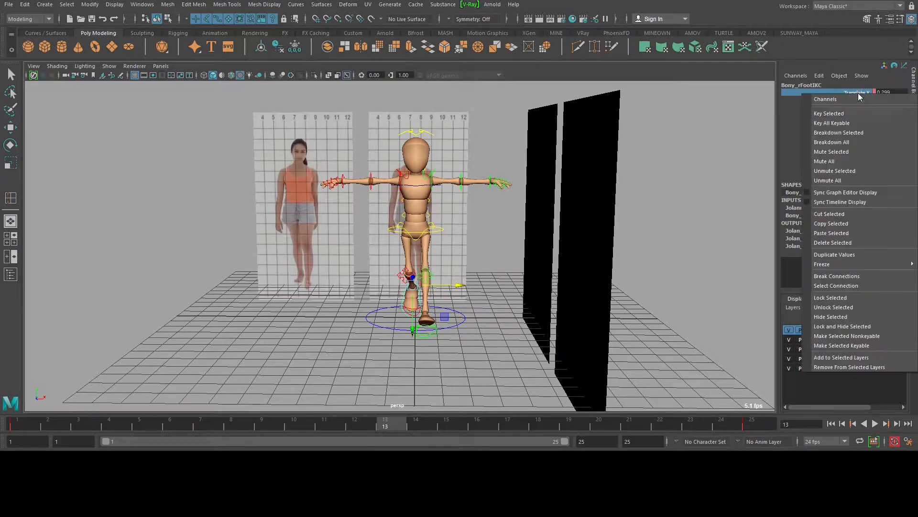
{"action": "left_click", "coordinate": [842, 111]}
{"action": "right_click_drag", "start_coordinate": [497, 293], "coordinate": [536, 299], "text": "alt"}
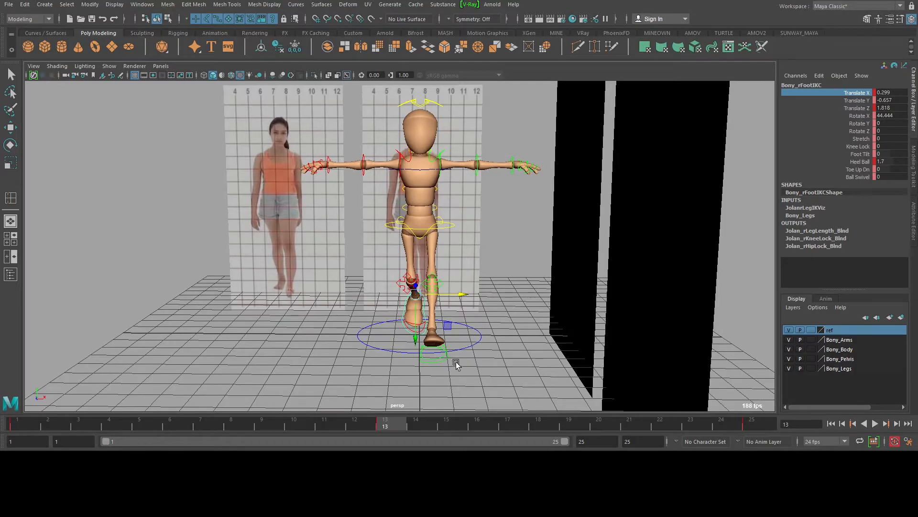
Examine the frame 13 leg pose from the side against the walk reference images
{"action": "left_click_drag", "start_coordinate": [488, 311], "coordinate": [605, 299], "text": "alt"}
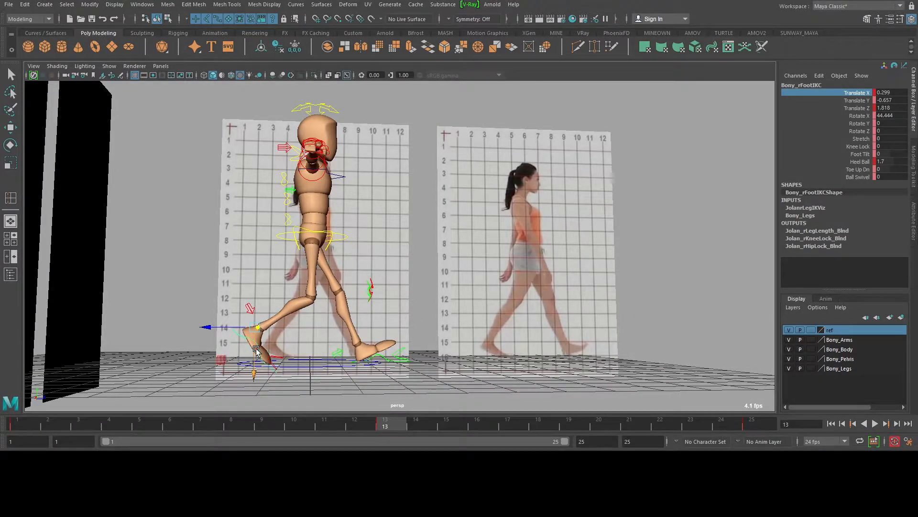
{"action": "right_click_drag", "start_coordinate": [364, 285], "coordinate": [373, 292], "text": "alt"}
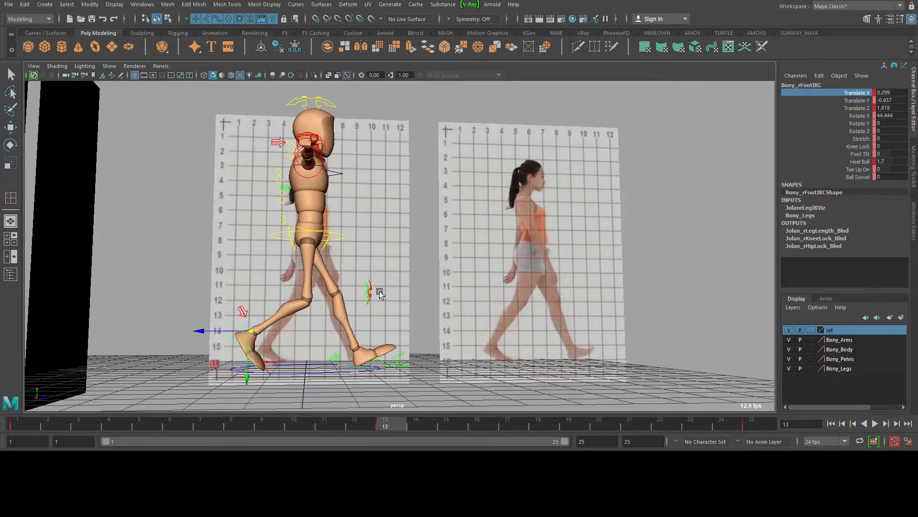
{"action": "left_click", "coordinate": [899, 101]}
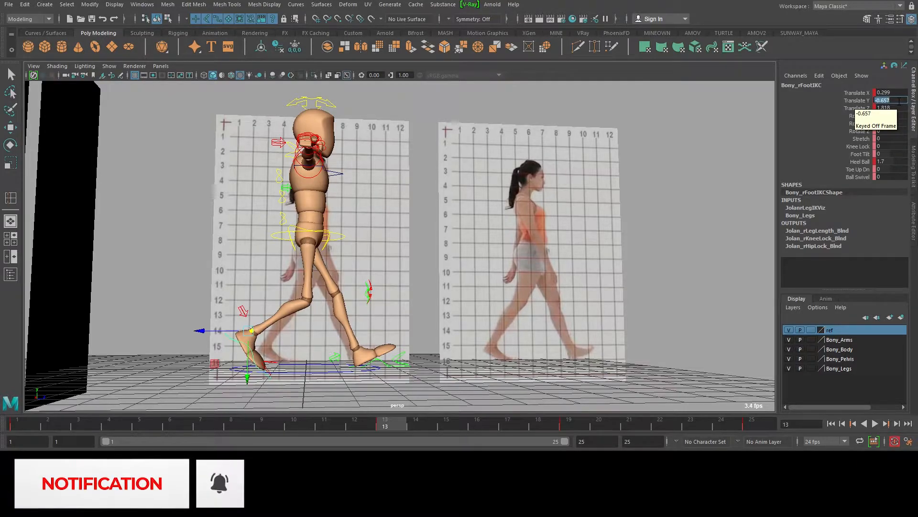
{"action": "right_click_drag", "start_coordinate": [584, 231], "coordinate": [483, 204], "text": "alt"}
{"action": "left_click_drag", "start_coordinate": [483, 204], "coordinate": [455, 181], "text": "alt"}
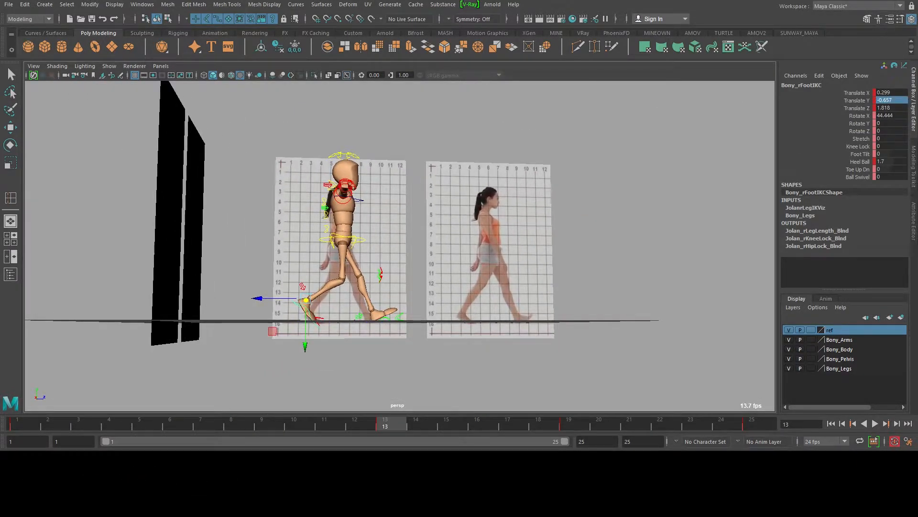
{"action": "key", "text": "q"}
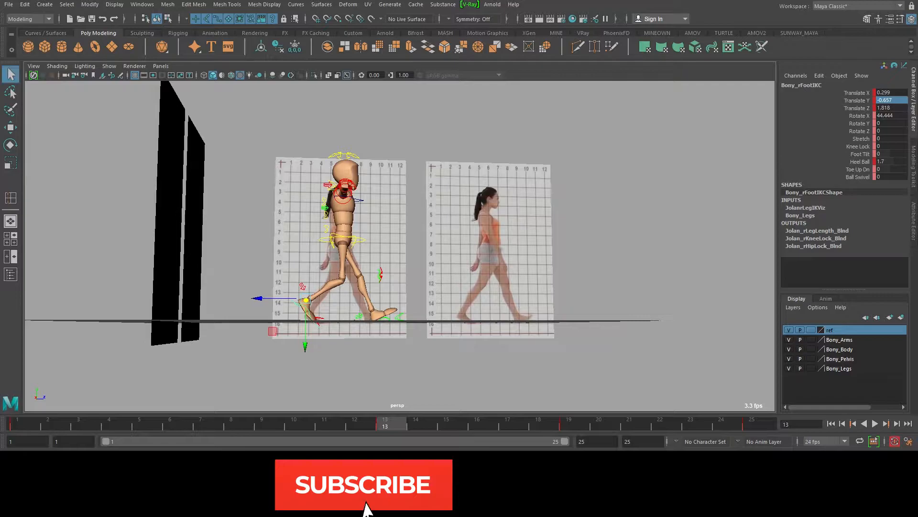
Reopen the recent scene BOny_walk01.ma without saving the current changes and dismiss the notice
{"action": "left_click", "coordinate": [9, 4]}
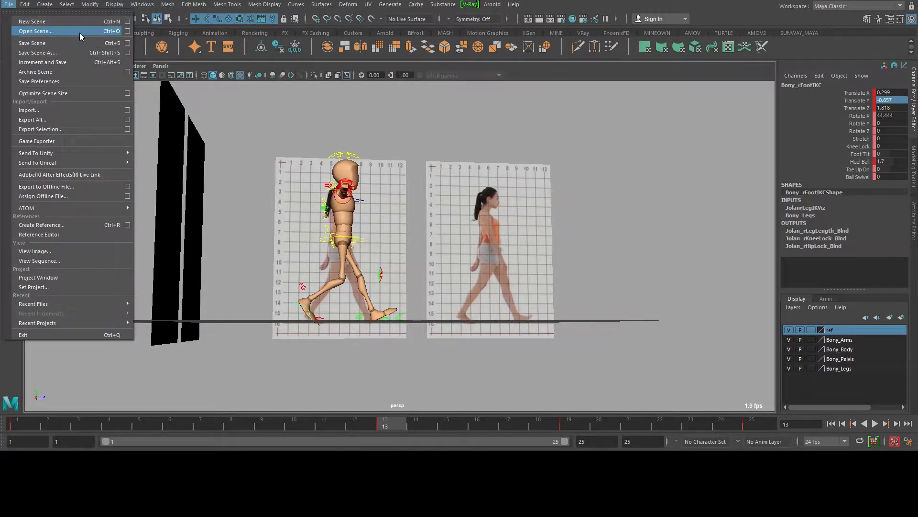
{"action": "mouse_move", "coordinate": [72, 303]}
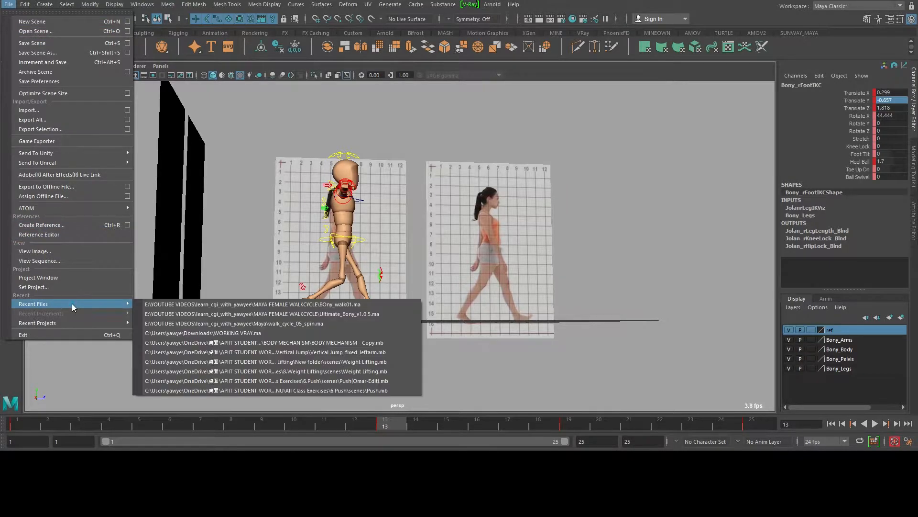
{"action": "left_click", "coordinate": [314, 304]}
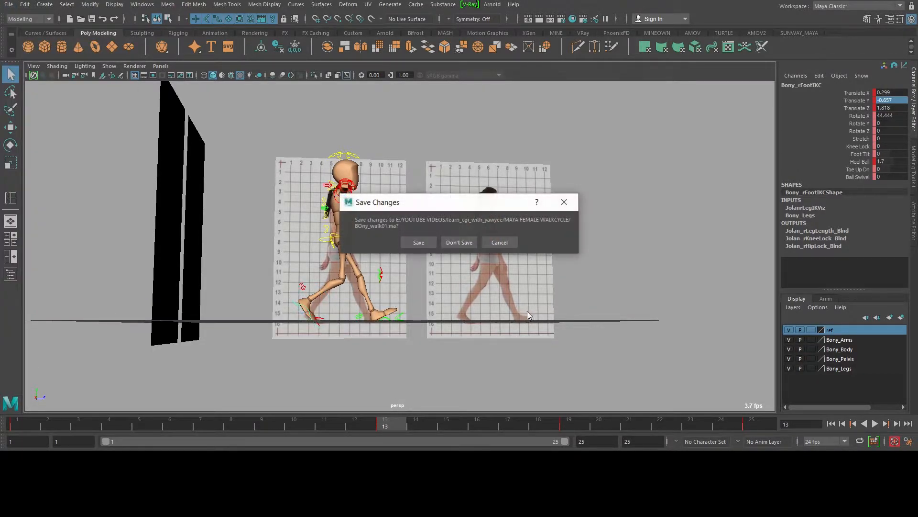
{"action": "left_click", "coordinate": [471, 246]}
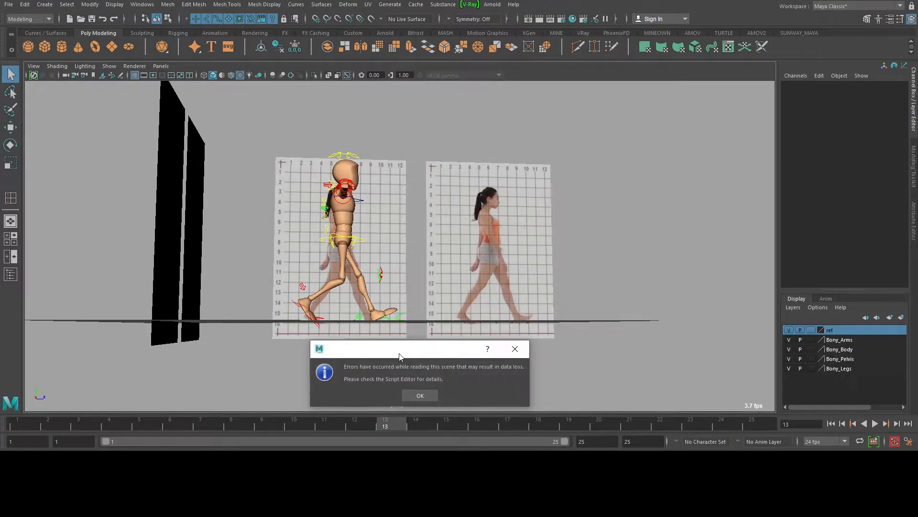
{"action": "left_click", "coordinate": [414, 392]}
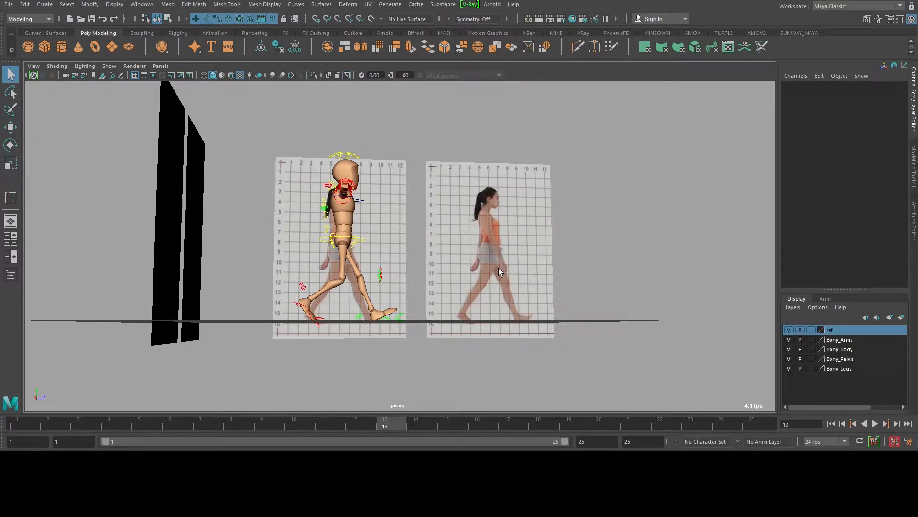
Select the right foot control at frame 13 and set its Rotate X and Translate Y to 0
{"action": "mouse_move", "coordinate": [493, 288]}
{"action": "right_mouse_down", "text": "alt"}
{"action": "mouse_move", "coordinate": [322, 262]}
{"action": "mouse_move", "coordinate": [498, 281]}
{"action": "right_mouse_up", "text": "alt"}
{"action": "left_click_drag", "start_coordinate": [498, 281], "coordinate": [307, 325], "text": "alt"}
{"action": "left_click", "coordinate": [243, 338]}
{"action": "left_click_drag", "start_coordinate": [466, 284], "coordinate": [561, 232], "text": "alt"}
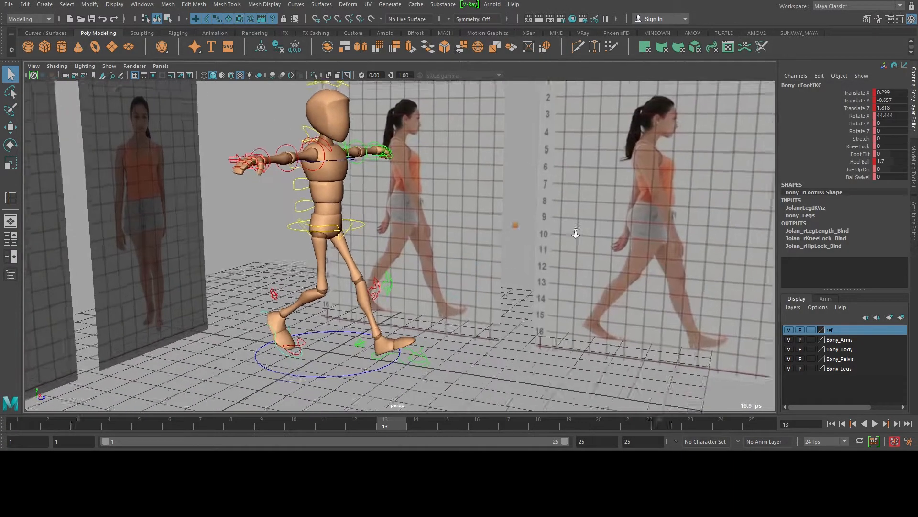
{"action": "right_click_drag", "start_coordinate": [562, 232], "coordinate": [648, 237], "text": "alt"}
{"action": "middle_click_drag", "start_coordinate": [643, 205], "coordinate": [642, 182], "text": "alt"}
{"action": "left_click_drag", "start_coordinate": [642, 182], "coordinate": [526, 201], "text": "alt"}
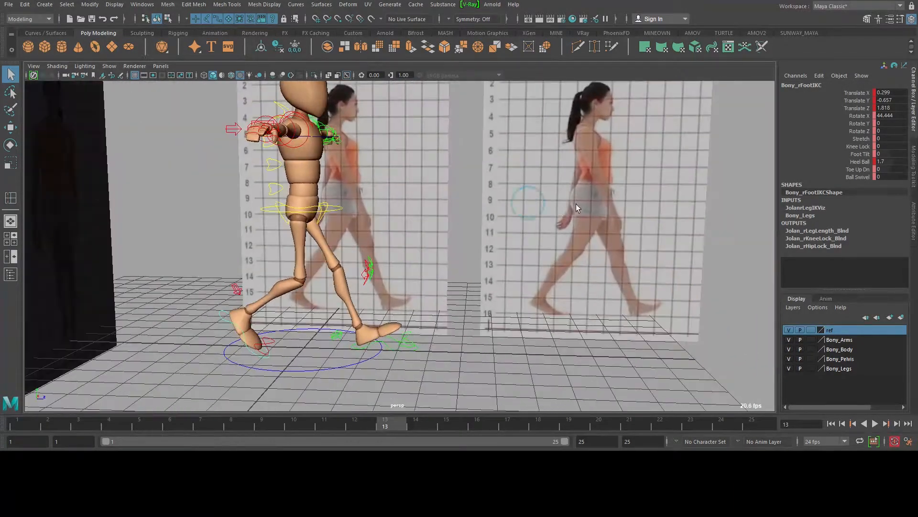
{"action": "left_click", "coordinate": [889, 116]}
{"action": "type", "text": "0"}
{"action": "key", "text": "Return"}
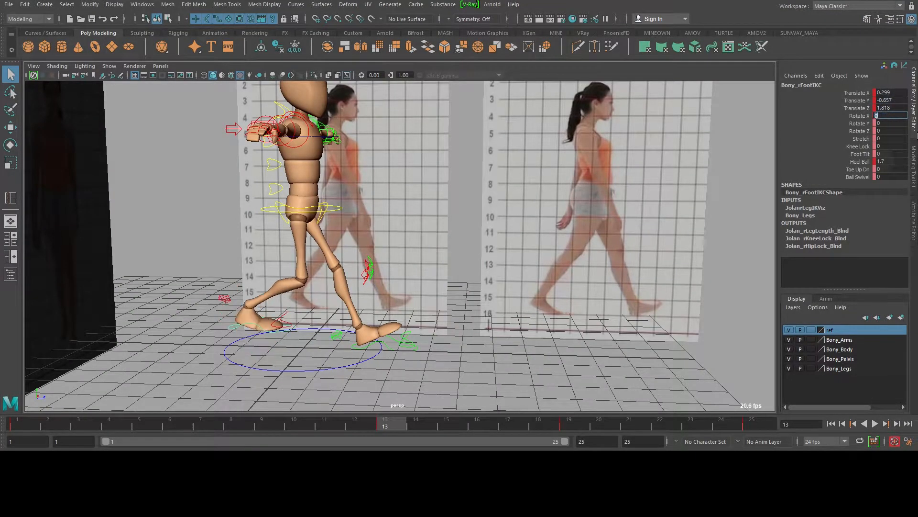
{"action": "left_click", "coordinate": [900, 101]}
{"action": "type", "text": "0"}
{"action": "key", "text": "Return"}
Set the right foot control's Translate X to 0.3 at frame 1
{"action": "left_click_drag", "start_coordinate": [362, 229], "coordinate": [359, 196], "text": "alt"}
{"action": "right_click_drag", "start_coordinate": [358, 196], "coordinate": [283, 191], "text": "alt"}
{"action": "left_click_drag", "start_coordinate": [282, 192], "coordinate": [280, 201], "text": "alt"}
{"action": "right_click_drag", "start_coordinate": [281, 201], "coordinate": [316, 281], "text": "alt"}
{"action": "middle_click_drag", "start_coordinate": [315, 281], "coordinate": [348, 268], "text": "alt"}
{"action": "left_click_drag", "start_coordinate": [348, 268], "coordinate": [287, 286], "text": "alt"}
{"action": "right_click_drag", "start_coordinate": [287, 286], "coordinate": [325, 315], "text": "alt"}
{"action": "middle_click_drag", "start_coordinate": [324, 315], "coordinate": [390, 317], "text": "alt"}
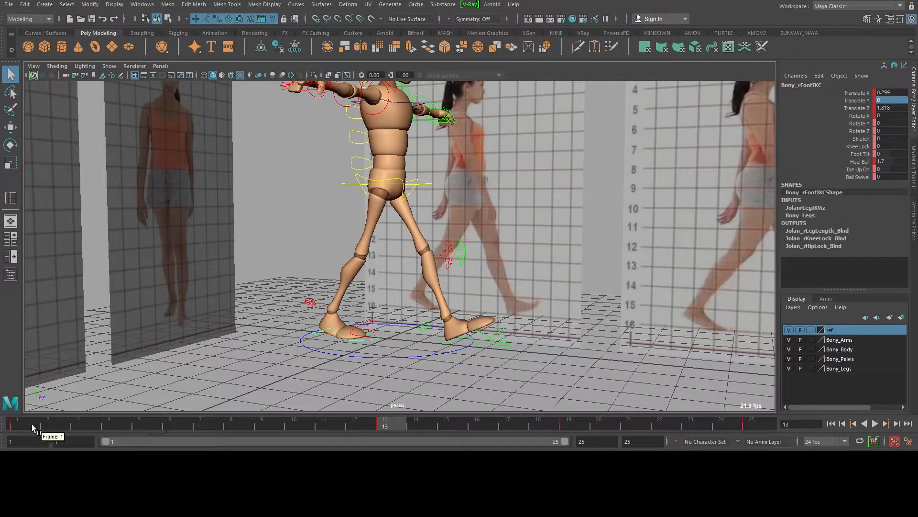
{"action": "left_click", "coordinate": [32, 424]}
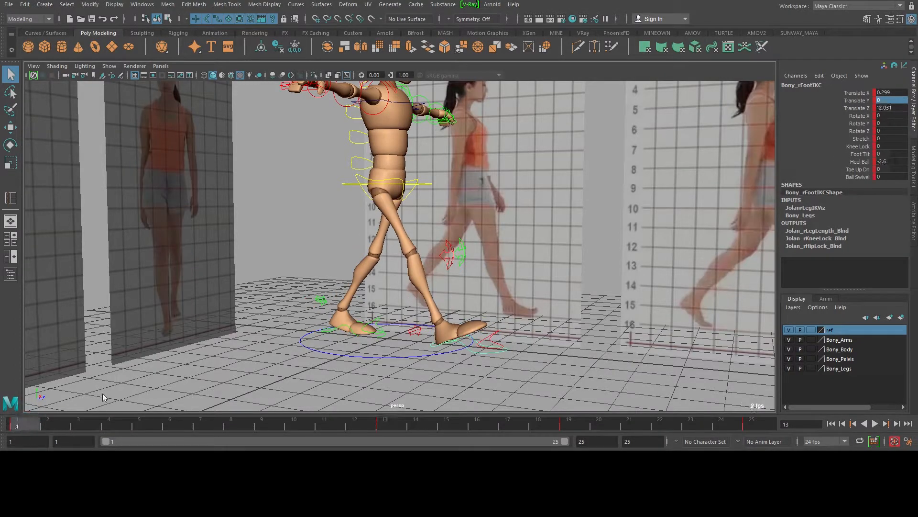
{"action": "left_click", "coordinate": [891, 92]}
{"action": "right_click_drag", "start_coordinate": [604, 176], "coordinate": [550, 187], "text": "alt"}
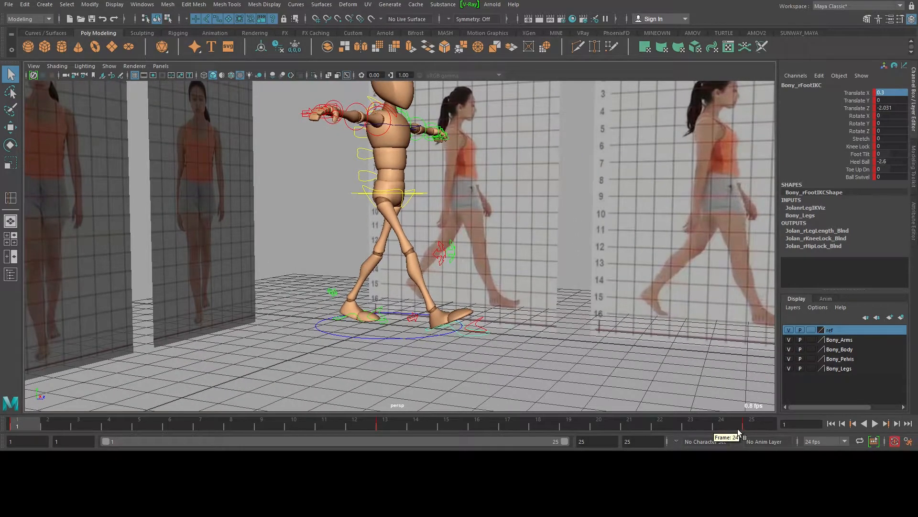
Set the right foot control's Translate X to 0.3 at frames 25 and 13
{"action": "left_click", "coordinate": [749, 424]}
{"action": "double_click", "coordinate": [890, 93]}
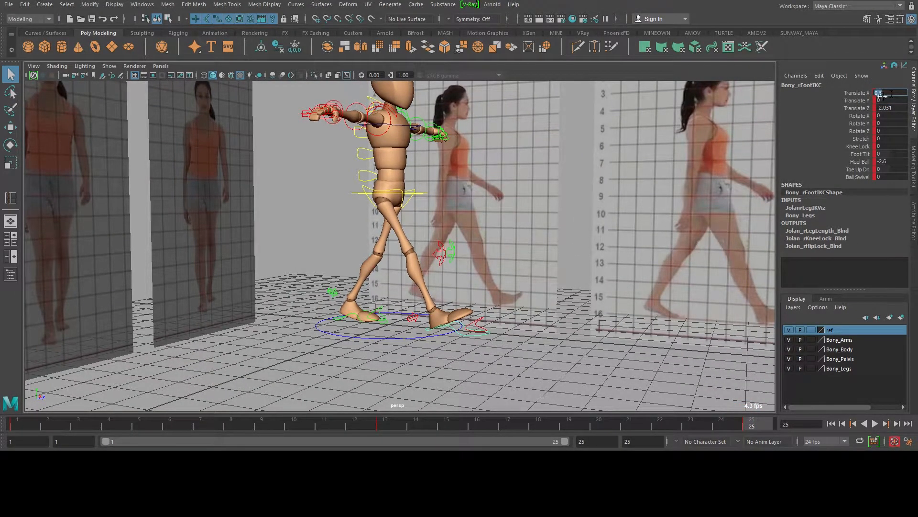
{"action": "left_click_drag", "start_coordinate": [462, 262], "coordinate": [420, 277], "text": "alt"}
{"action": "left_click", "coordinate": [385, 425]}
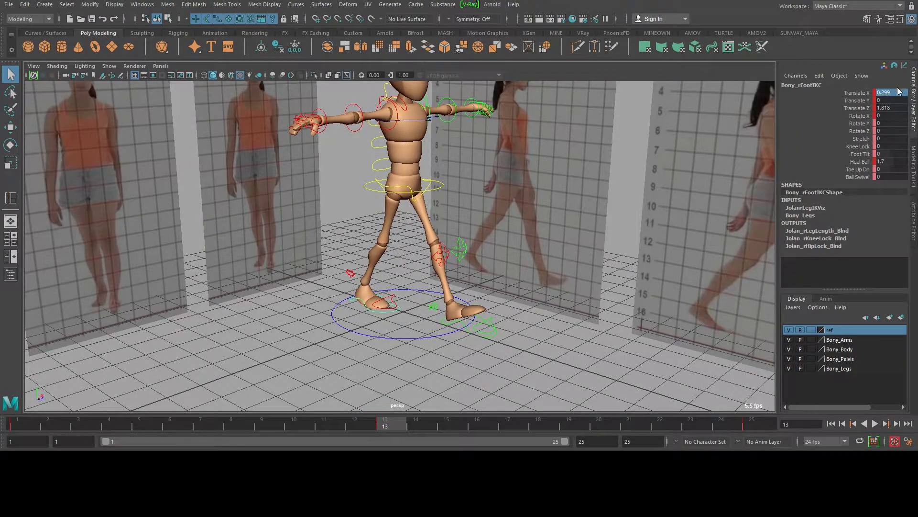
{"action": "double_click", "coordinate": [893, 92]}
{"action": "left_click_drag", "start_coordinate": [507, 205], "coordinate": [480, 222], "text": "alt"}
{"action": "right_click_drag", "start_coordinate": [480, 222], "coordinate": [513, 261], "text": "alt"}
{"action": "left_click_drag", "start_coordinate": [512, 261], "coordinate": [487, 253], "text": "alt"}
Select the left foot control and break the connection on its Translate X channel
{"action": "left_click", "coordinate": [453, 380]}
{"action": "left_click_drag", "start_coordinate": [453, 381], "coordinate": [471, 331], "text": "alt"}
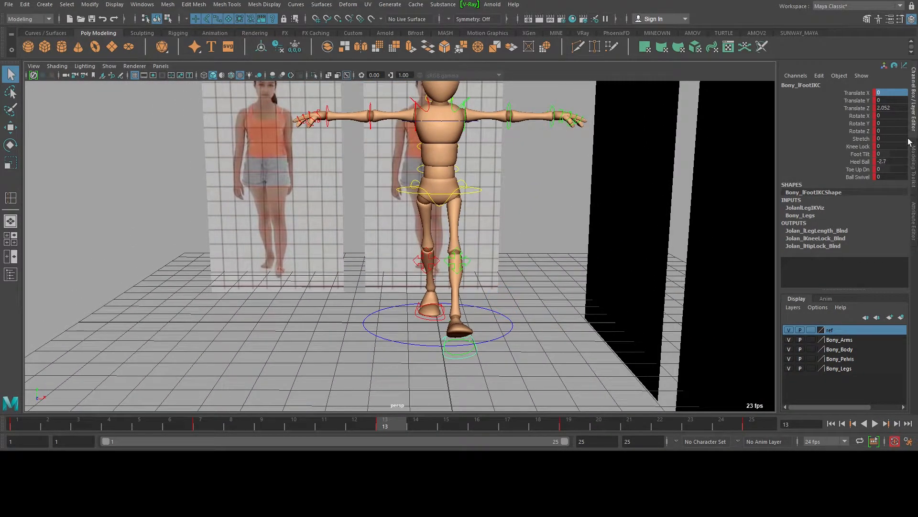
{"action": "left_click", "coordinate": [856, 93]}
{"action": "right_click", "coordinate": [856, 93]}
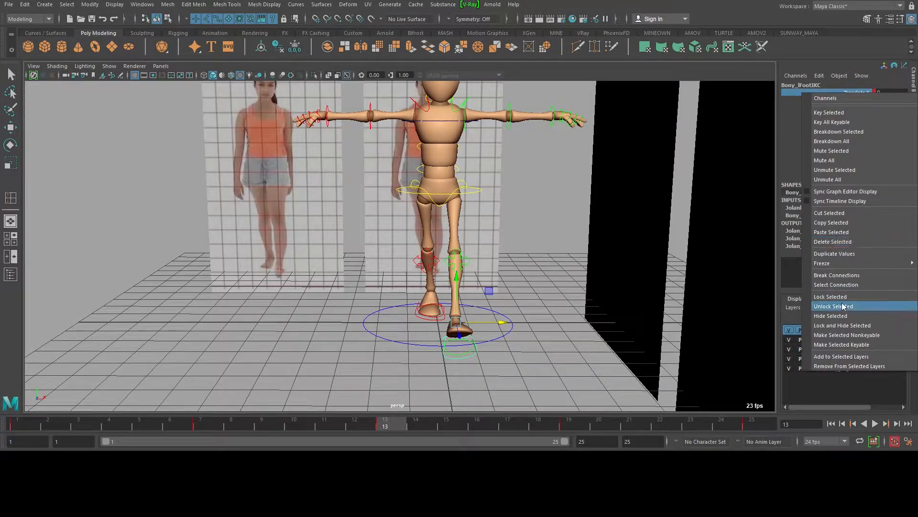
{"action": "left_click", "coordinate": [841, 275]}
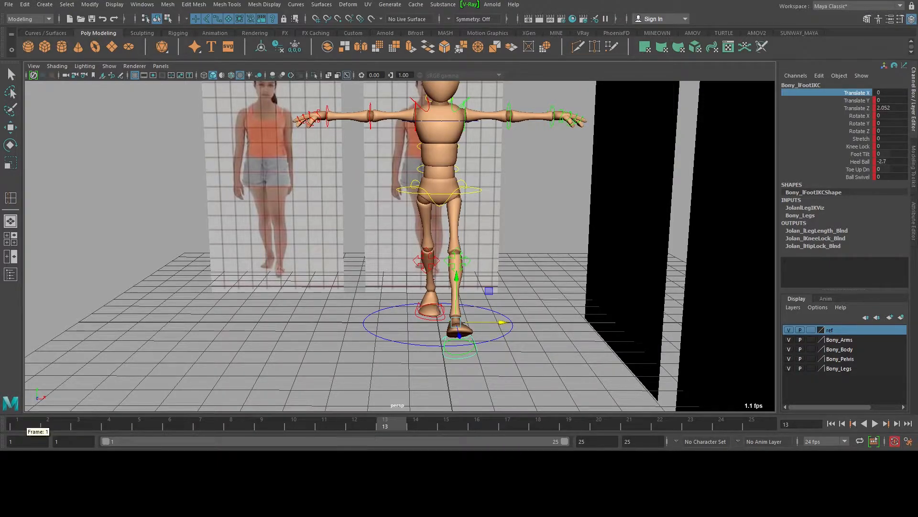
Set the left foot control's Translate X to 0.3 at frame 1 and key that channel
{"action": "left_click", "coordinate": [14, 421]}
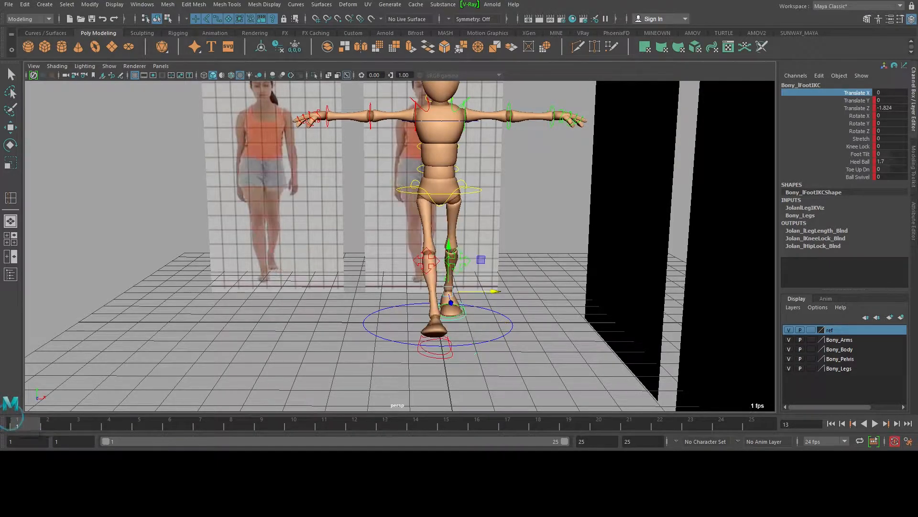
{"action": "double_click", "coordinate": [889, 92]}
{"action": "type", "text": "0.3"}
{"action": "key", "text": "Return"}
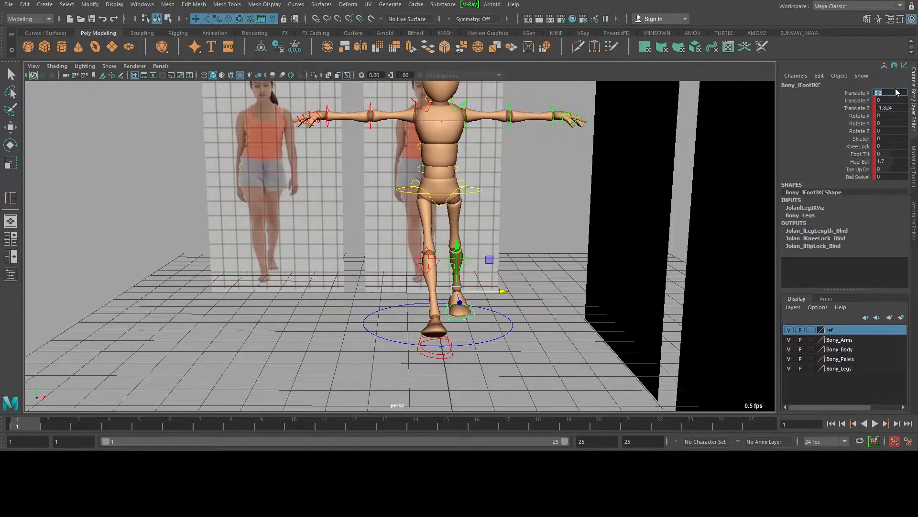
{"action": "left_click", "coordinate": [862, 93]}
{"action": "right_click", "coordinate": [857, 93]}
{"action": "left_click", "coordinate": [837, 113]}
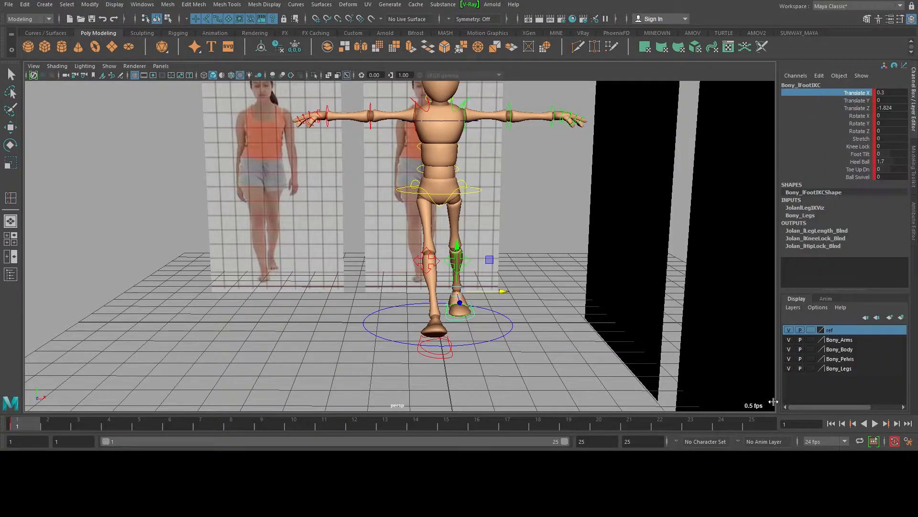
Key the left foot control's Translate X at frames 25 and 13
{"action": "left_click", "coordinate": [759, 424]}
{"action": "right_click", "coordinate": [861, 94]}
{"action": "left_click", "coordinate": [846, 115]}
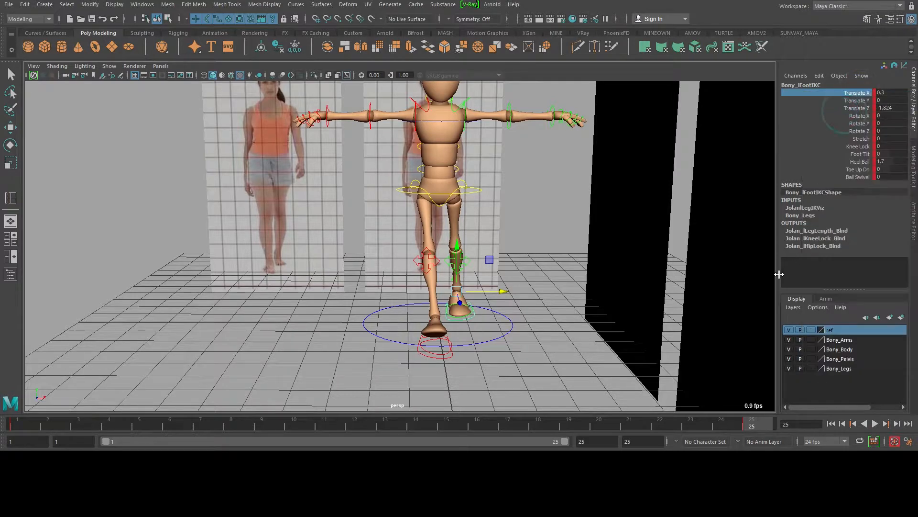
{"action": "left_click", "coordinate": [386, 425]}
{"action": "right_click", "coordinate": [862, 95]}
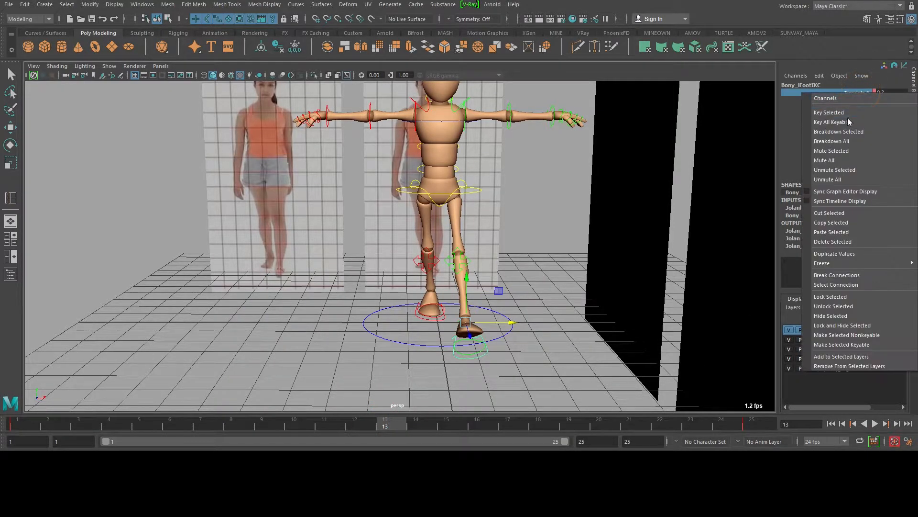
{"action": "left_click", "coordinate": [856, 111]}
Set the left foot control's Translate X to -0.3 at frames 13, 25 and 1
{"action": "middle_click_drag", "start_coordinate": [523, 242], "coordinate": [463, 246], "text": "alt"}
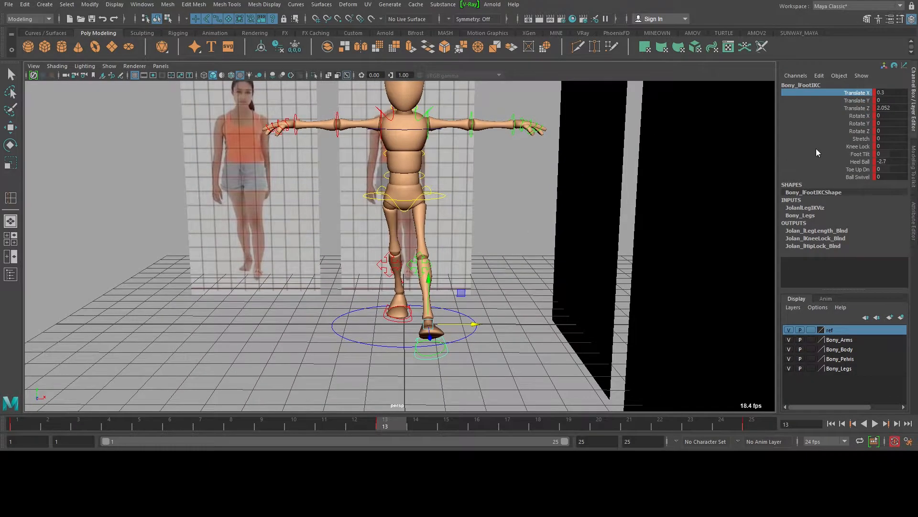
{"action": "double_click", "coordinate": [891, 92]}
{"action": "type", "text": "-0.3"}
{"action": "key", "text": "Return"}
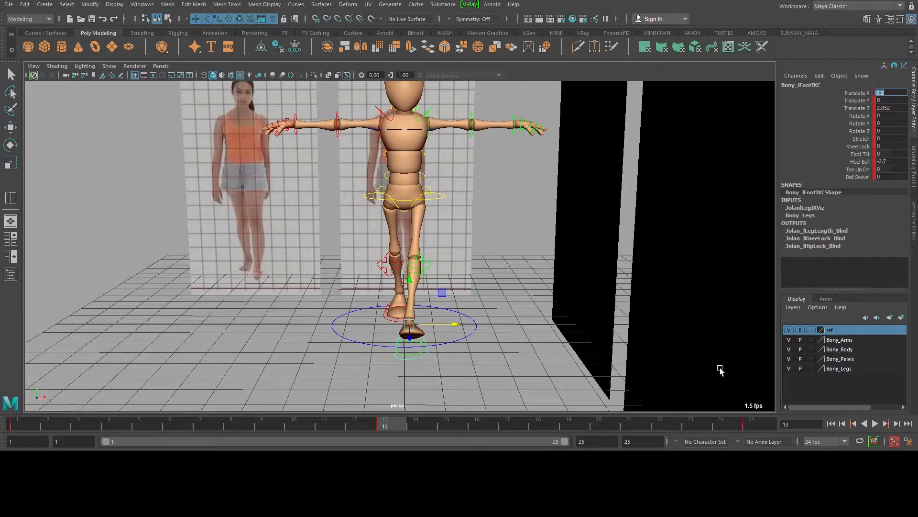
{"action": "left_click", "coordinate": [737, 417]}
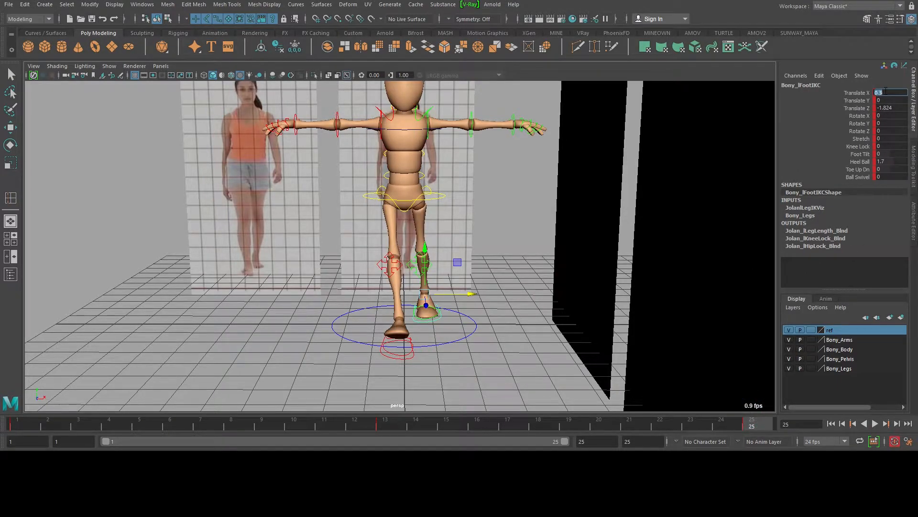
{"action": "type", "text": "-0.3"}
{"action": "key", "text": "Return"}
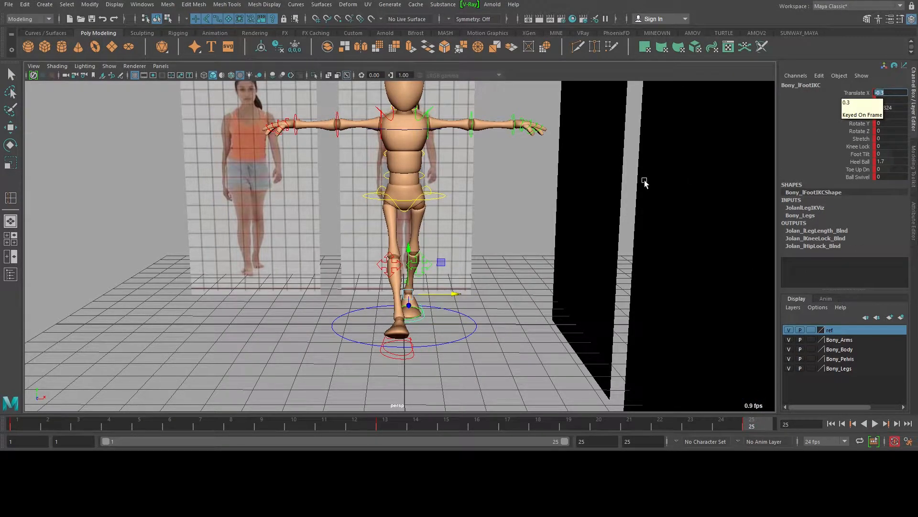
{"action": "left_click", "coordinate": [17, 422]}
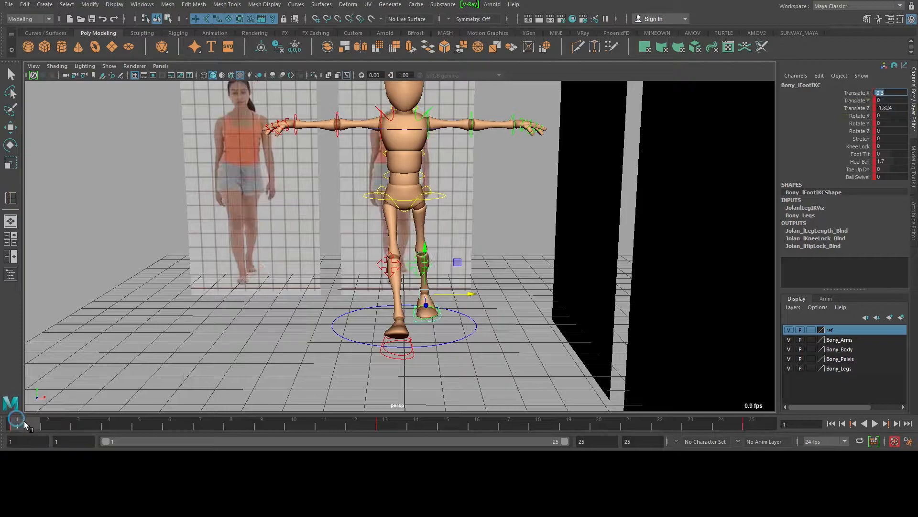
{"action": "left_click", "coordinate": [888, 91]}
{"action": "type", "text": "-0.3"}
{"action": "key", "text": "Return"}
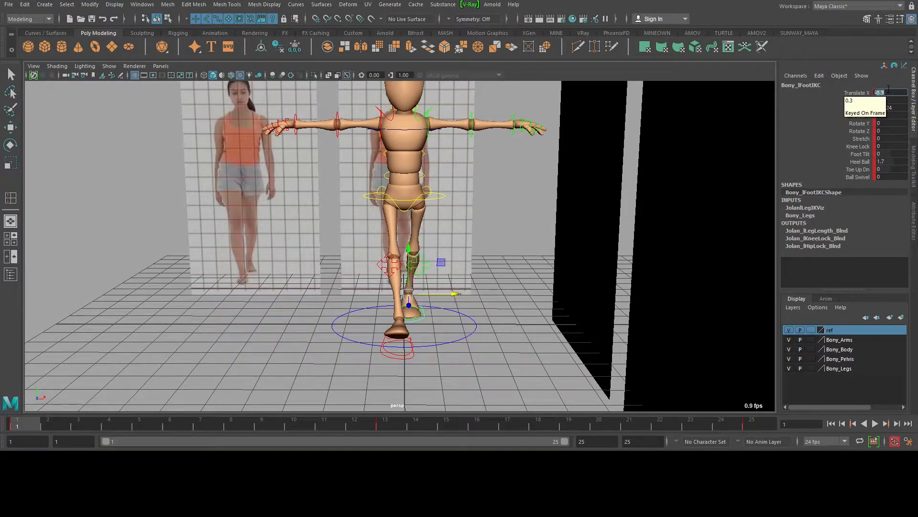
Play back the walk, and at frame 7 move the left foot control outward to a Translate X of about 0.134
{"action": "scroll", "coordinate": [492, 193], "scroll_direction": "down", "scroll_amount": 3}
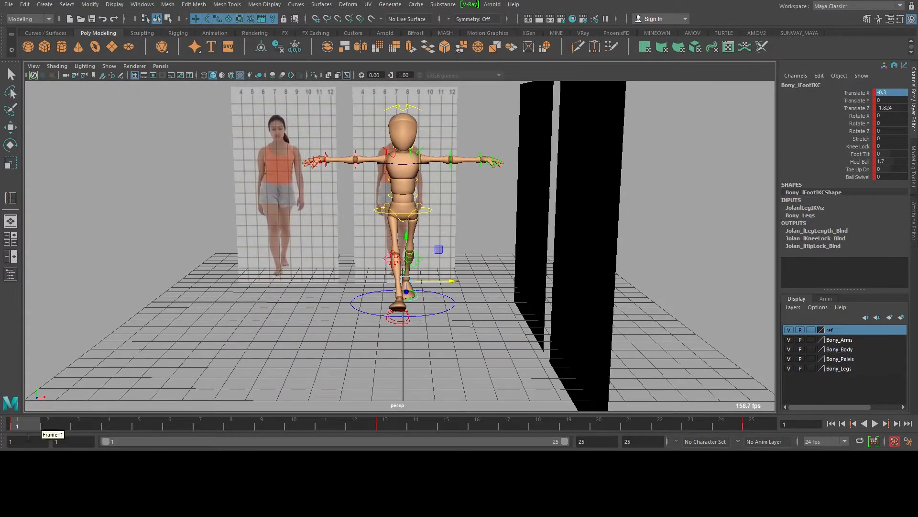
{"action": "key", "text": "alt+v"}
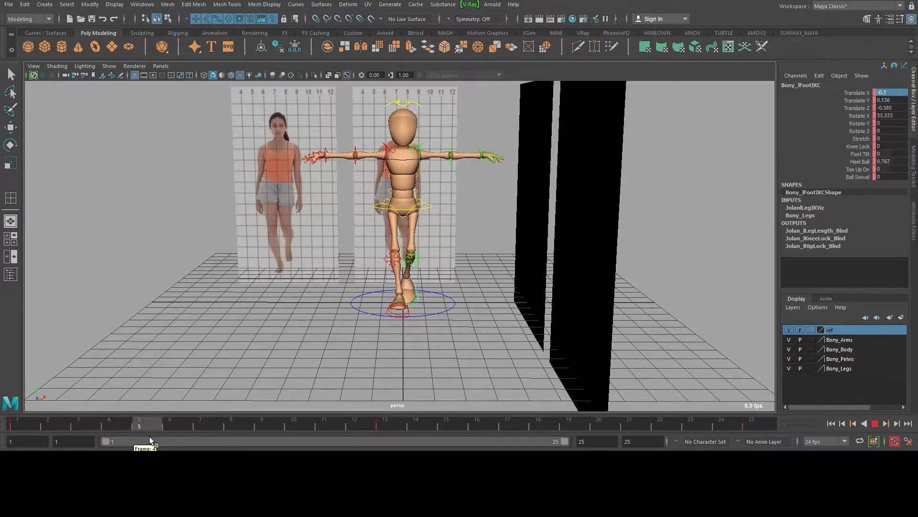
{"action": "left_click", "coordinate": [206, 429]}
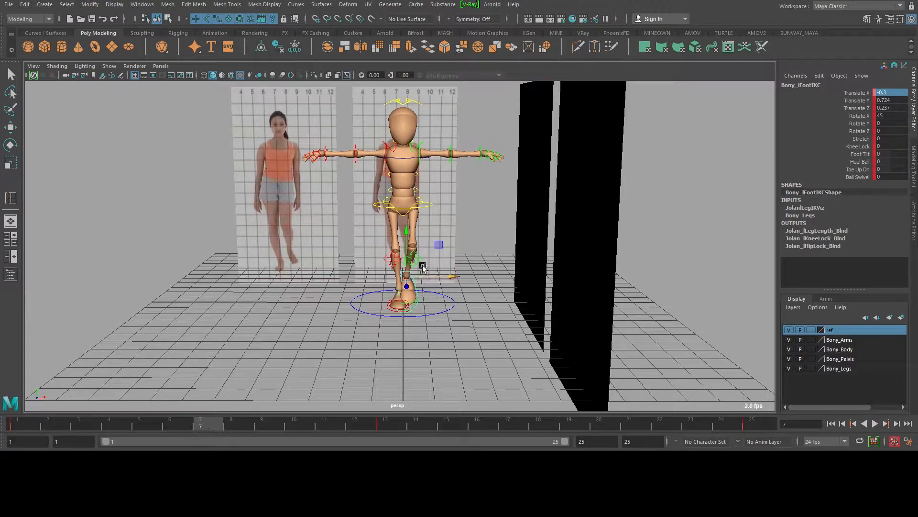
{"action": "right_click_drag", "start_coordinate": [424, 287], "coordinate": [517, 287], "text": "alt"}
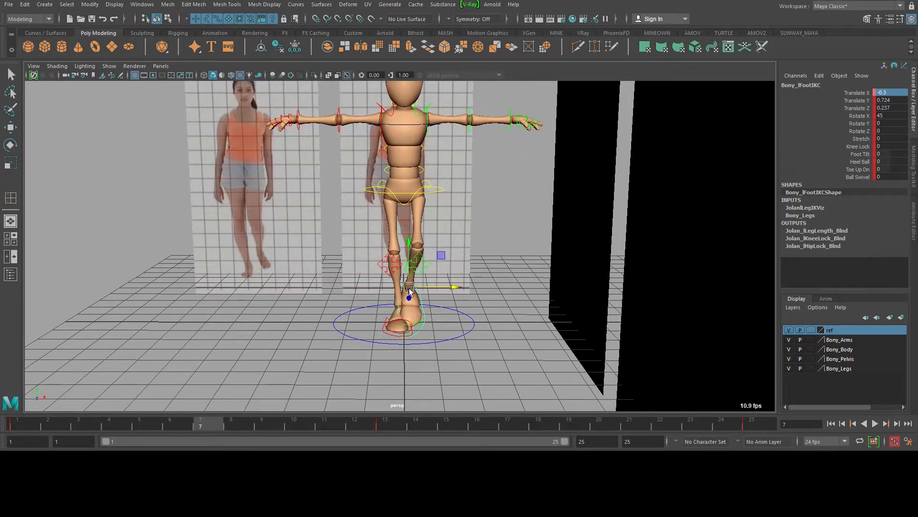
{"action": "left_click_drag", "start_coordinate": [453, 289], "coordinate": [467, 286]}
Turn the left foot control outward to Rotate Y 15 at frame 7 and play back the animation
{"action": "key", "text": "e"}
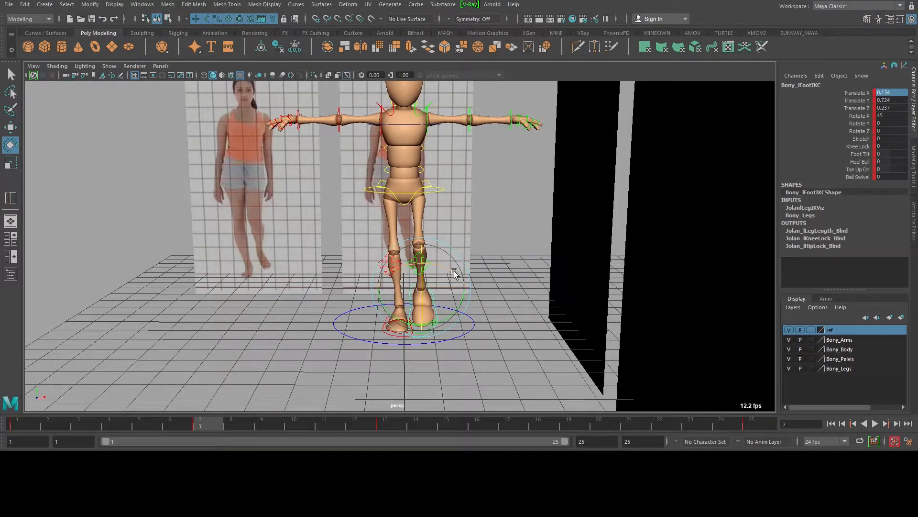
{"action": "left_click_drag", "start_coordinate": [445, 272], "coordinate": [446, 273]}
{"action": "key", "text": "ctrl+z"}
{"action": "left_click_drag", "start_coordinate": [444, 320], "coordinate": [452, 317]}
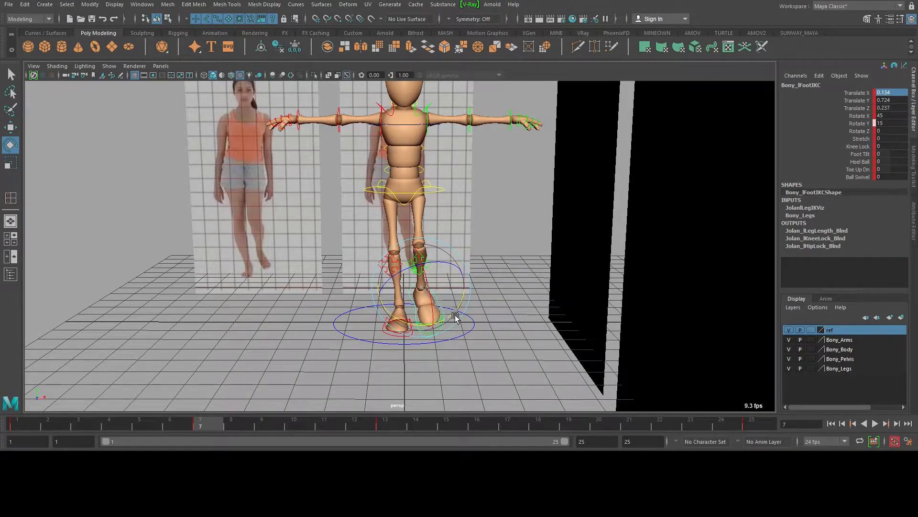
{"action": "key", "text": "alt+v"}
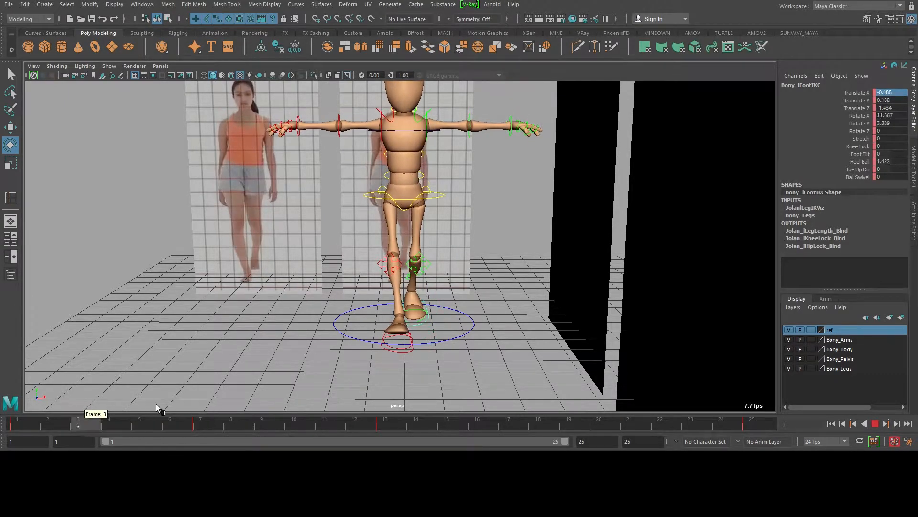
At frame 19, move the right foot control outward to Translate X about -0.008, turn it to Rotate Y 15, and play back the animation
{"action": "left_click", "coordinate": [395, 430]}
{"action": "key", "text": "q"}
{"action": "left_click", "coordinate": [388, 317]}
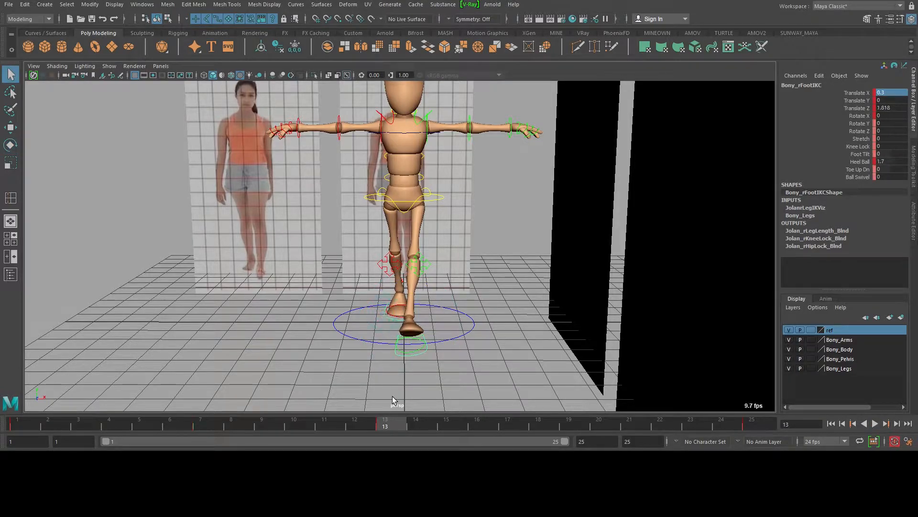
{"action": "left_click_drag", "start_coordinate": [403, 424], "coordinate": [581, 432]}
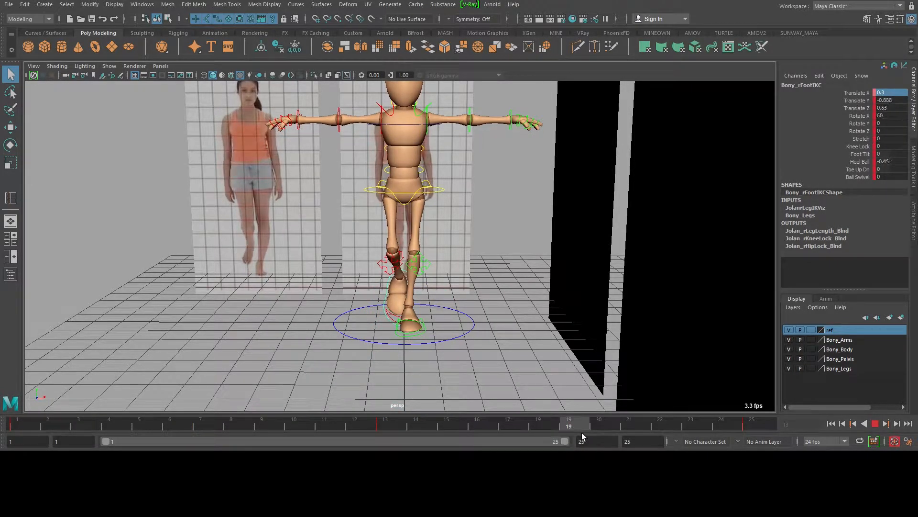
{"action": "key", "text": "w"}
{"action": "left_click_drag", "start_coordinate": [433, 280], "coordinate": [413, 305]}
{"action": "key", "text": "e"}
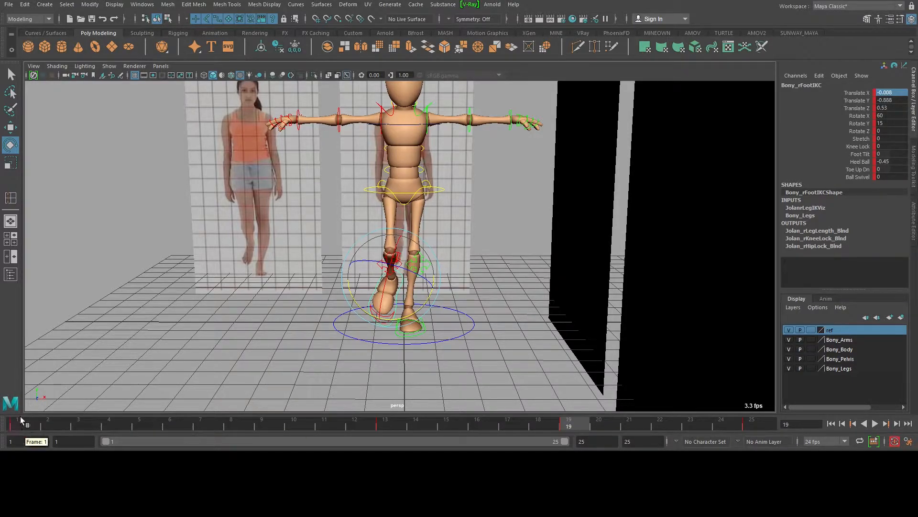
{"action": "key", "text": "alt+v"}
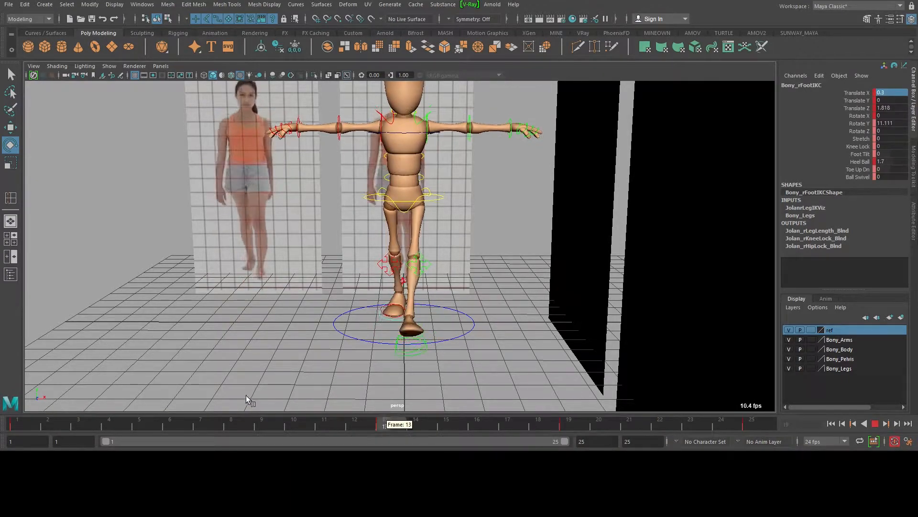
{"action": "key", "text": "alt+v"}
{"action": "key", "text": "alt+shift+v"}
Select the main hip control at frame 1
{"action": "key", "text": "q"}
{"action": "key", "text": "e"}
{"action": "scroll", "coordinate": [539, 196], "scroll_direction": "down", "scroll_amount": 5}
{"action": "left_click_drag", "start_coordinate": [488, 222], "coordinate": [536, 233], "text": "alt"}
{"action": "scroll", "coordinate": [536, 233], "scroll_direction": "up", "scroll_amount": 5}
{"action": "scroll", "coordinate": [536, 233], "scroll_direction": "up", "scroll_amount": 3}
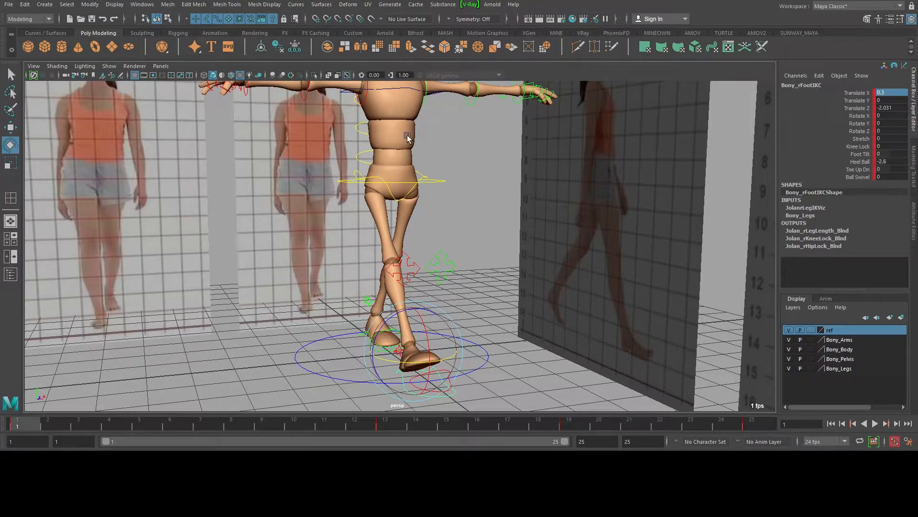
{"action": "scroll", "coordinate": [401, 121], "scroll_direction": "down", "scroll_amount": 3}
{"action": "scroll", "coordinate": [402, 123], "scroll_direction": "up", "scroll_amount": 3}
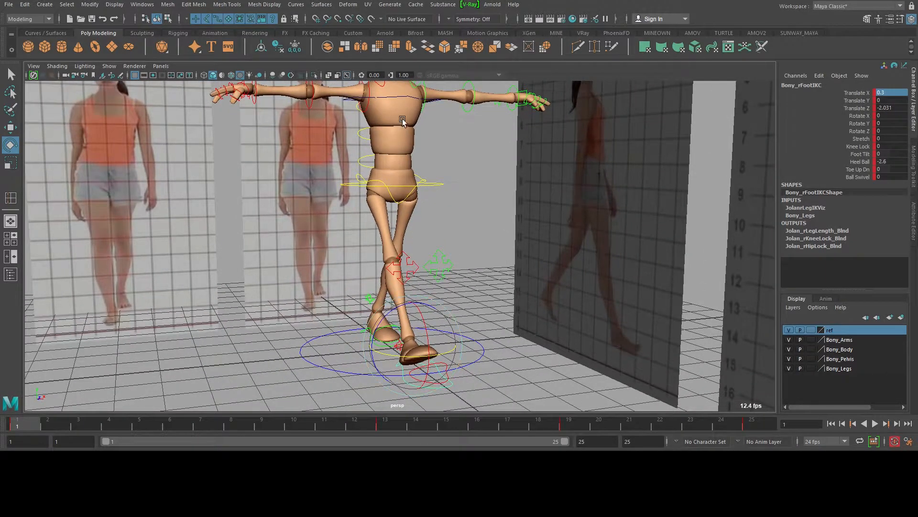
{"action": "scroll", "coordinate": [367, 131], "scroll_direction": "down", "scroll_amount": 3}
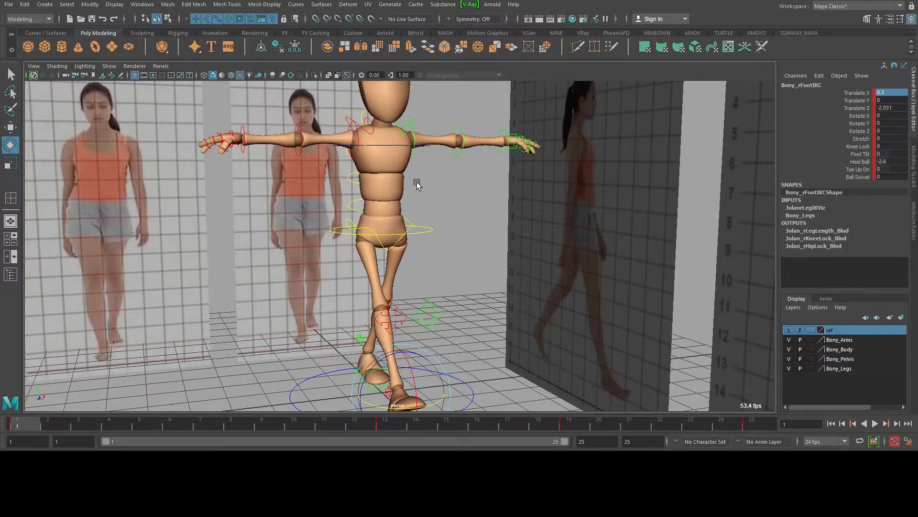
{"action": "left_click_drag", "start_coordinate": [450, 249], "coordinate": [435, 252], "text": "alt"}
{"action": "right_click_drag", "start_coordinate": [434, 252], "coordinate": [498, 243], "text": "alt"}
{"action": "left_click", "coordinate": [349, 223]}
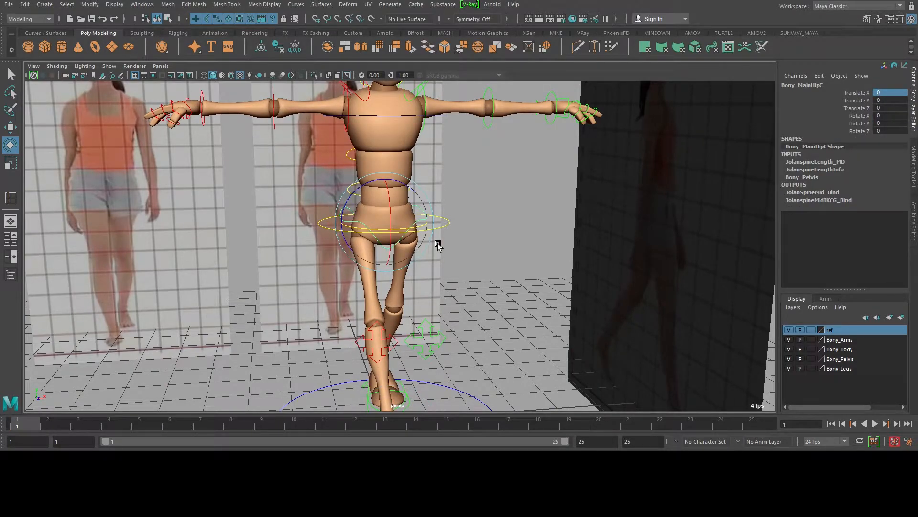
Try rotating the main hip control at frame 1, then undo the rotation
{"action": "right_click_drag", "start_coordinate": [469, 256], "coordinate": [261, 220], "text": "alt"}
{"action": "left_click_drag", "start_coordinate": [260, 220], "coordinate": [287, 220], "text": "alt"}
{"action": "right_click_drag", "start_coordinate": [287, 220], "coordinate": [466, 281], "text": "alt"}
{"action": "middle_click_drag", "start_coordinate": [484, 301], "coordinate": [483, 282], "text": "alt"}
{"action": "right_click_drag", "start_coordinate": [483, 282], "coordinate": [332, 262], "text": "alt"}
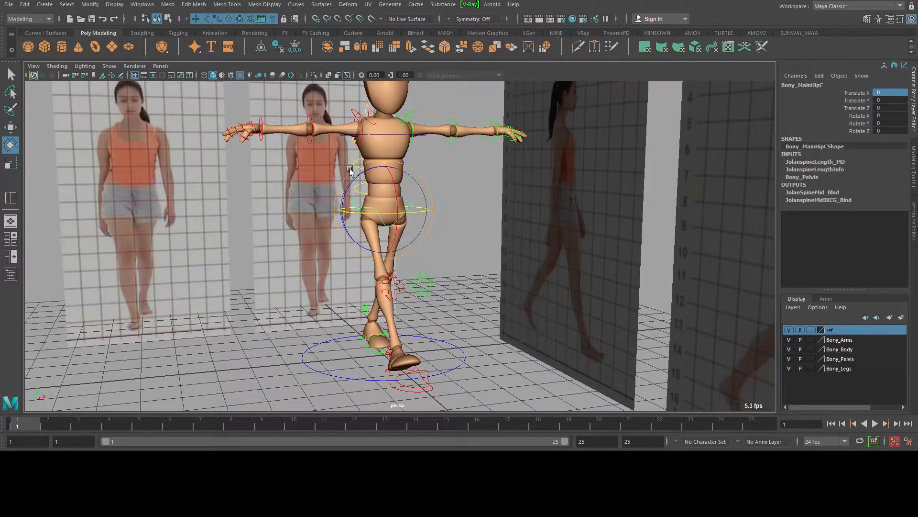
{"action": "left_click_drag", "start_coordinate": [484, 262], "coordinate": [465, 193], "text": "alt"}
{"action": "right_click_drag", "start_coordinate": [465, 193], "coordinate": [496, 217], "text": "alt"}
{"action": "mouse_move", "coordinate": [405, 202]}
{"action": "left_mouse_down"}
{"action": "mouse_move", "coordinate": [436, 194]}
{"action": "mouse_move", "coordinate": [406, 206]}
{"action": "left_mouse_up"}
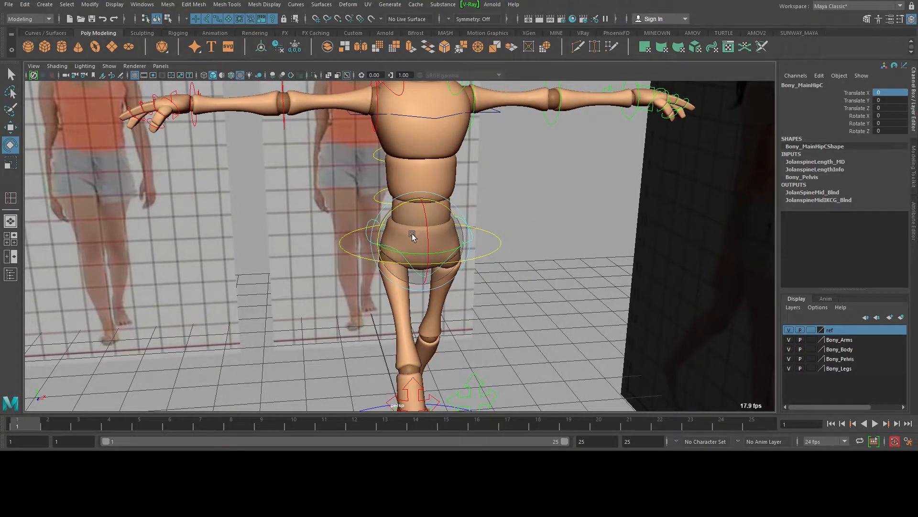
{"action": "left_click_drag", "start_coordinate": [422, 253], "coordinate": [414, 199]}
{"action": "key", "text": "ctrl+z"}
{"action": "key", "text": "ctrl+z"}
Rotate the main hip control to Rotate Y 15 at frame 1, turning the pelvis with the leading leg
{"action": "right_click_drag", "start_coordinate": [567, 287], "coordinate": [670, 285], "text": "alt"}
{"action": "left_click_drag", "start_coordinate": [670, 285], "coordinate": [543, 270], "text": "alt"}
{"action": "mouse_move", "coordinate": [438, 280]}
{"action": "left_mouse_down", "text": "alt"}
{"action": "mouse_move", "coordinate": [386, 248]}
{"action": "mouse_move", "coordinate": [528, 259]}
{"action": "mouse_move", "coordinate": [431, 286]}
{"action": "left_mouse_up", "text": "alt"}
{"action": "right_click_drag", "start_coordinate": [430, 285], "coordinate": [498, 240], "text": "alt"}
{"action": "left_click_drag", "start_coordinate": [498, 240], "coordinate": [437, 261], "text": "alt"}
{"action": "left_click_drag", "start_coordinate": [348, 188], "coordinate": [382, 193], "text": "alt"}
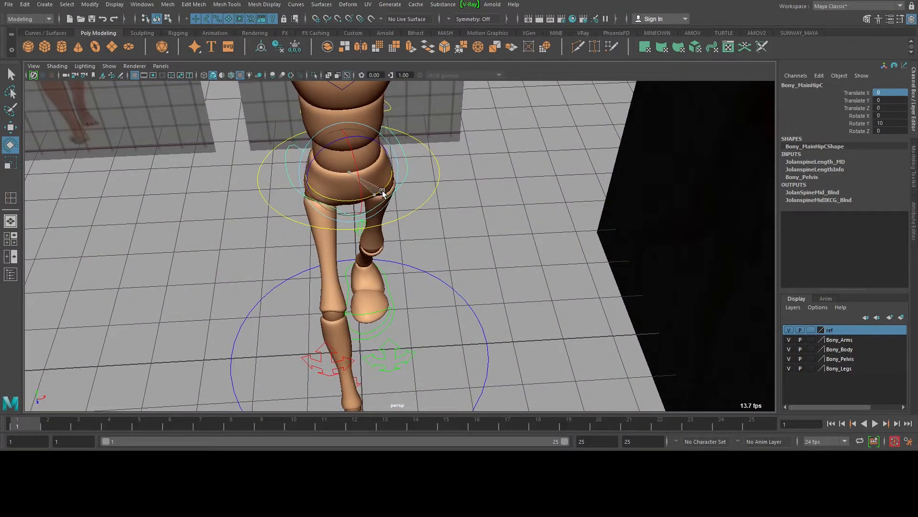
{"action": "key", "text": "ctrl+z"}
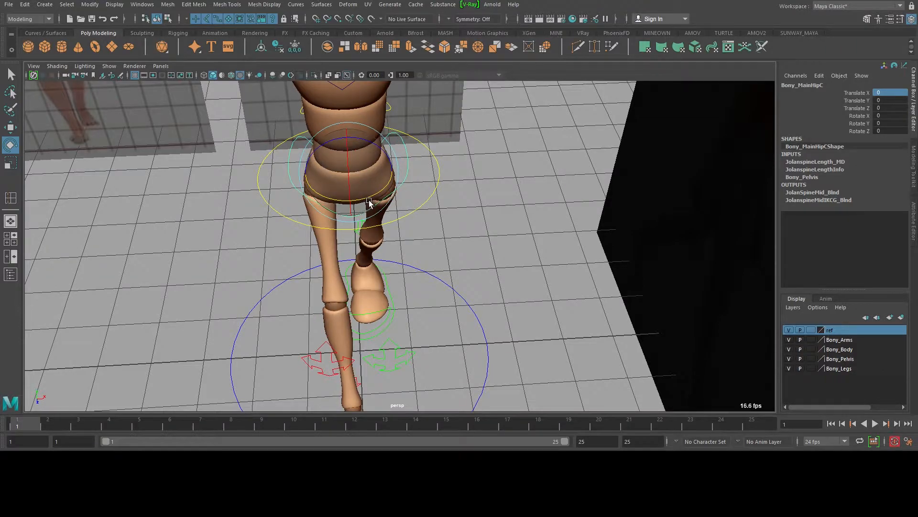
{"action": "left_click_drag", "start_coordinate": [371, 196], "coordinate": [342, 185]}
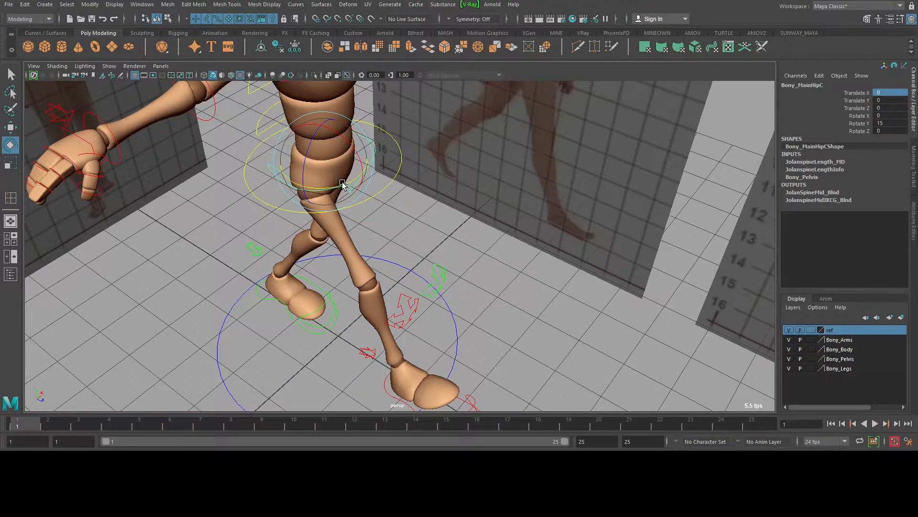
Key the main hip control's Rotate Y at frame 1 and key the same value at frame 25
{"action": "left_click", "coordinate": [859, 123]}
{"action": "right_click", "coordinate": [854, 123]}
{"action": "left_click", "coordinate": [854, 142]}
{"action": "left_click", "coordinate": [751, 424]}
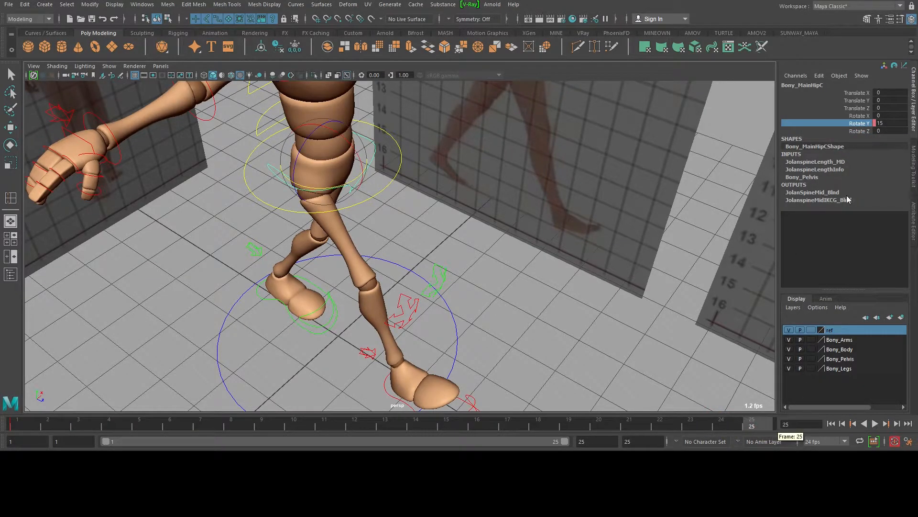
{"action": "right_click", "coordinate": [856, 124]}
{"action": "left_click", "coordinate": [849, 142]}
Set the main hip control's Rotate Y to -15 at frame 13 for the opposite contact pose
{"action": "left_click", "coordinate": [385, 420]}
{"action": "double_click", "coordinate": [892, 124]}
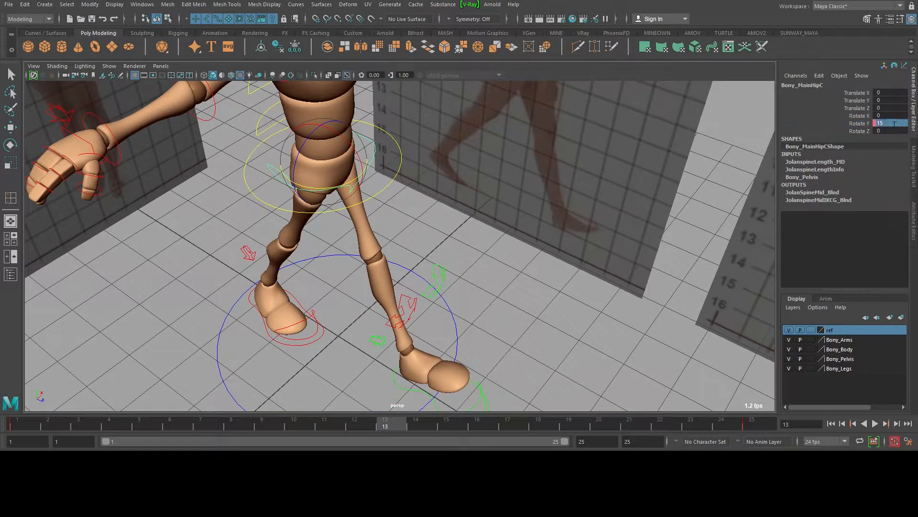
{"action": "type", "text": "-15"}
{"action": "key", "text": "Return"}
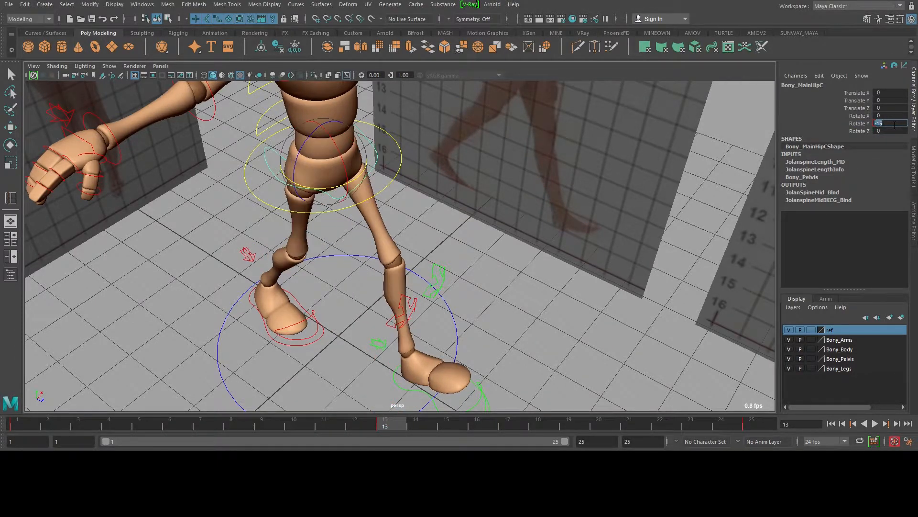
Scrub through the walk cycle from the front, comparing the pelvis rotation with the reference images
{"action": "scroll", "coordinate": [538, 241], "scroll_direction": "down", "scroll_amount": 4}
{"action": "left_click_drag", "start_coordinate": [536, 240], "coordinate": [497, 188], "text": "alt"}
{"action": "scroll", "coordinate": [429, 201], "scroll_direction": "up", "scroll_amount": 3}
{"action": "left_click_drag", "start_coordinate": [428, 201], "coordinate": [502, 239], "text": "alt"}
{"action": "middle_click_drag", "start_coordinate": [501, 239], "coordinate": [668, 267], "text": "alt"}
{"action": "scroll", "coordinate": [593, 275], "scroll_direction": "up", "scroll_amount": 3}
{"action": "left_click_drag", "start_coordinate": [668, 268], "coordinate": [684, 264], "text": "alt"}
{"action": "left_click", "coordinate": [23, 420]}
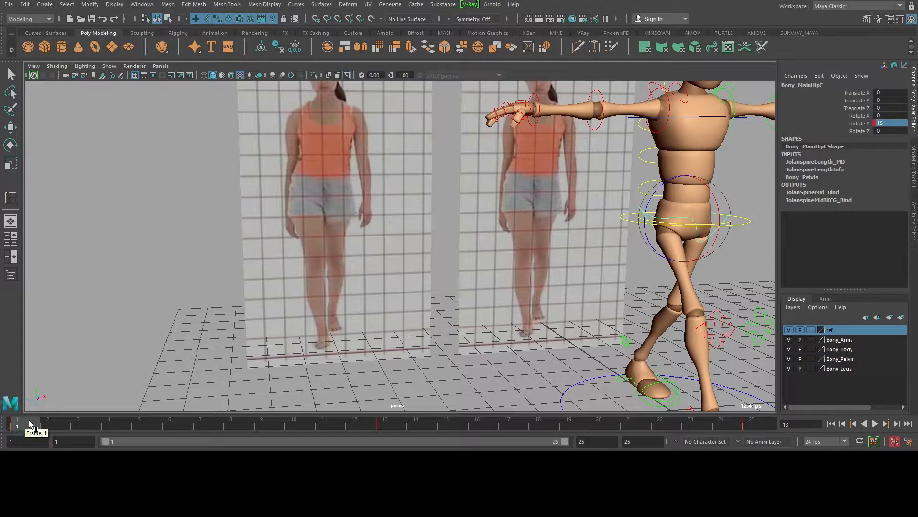
{"action": "left_click_drag", "start_coordinate": [27, 420], "coordinate": [108, 411]}
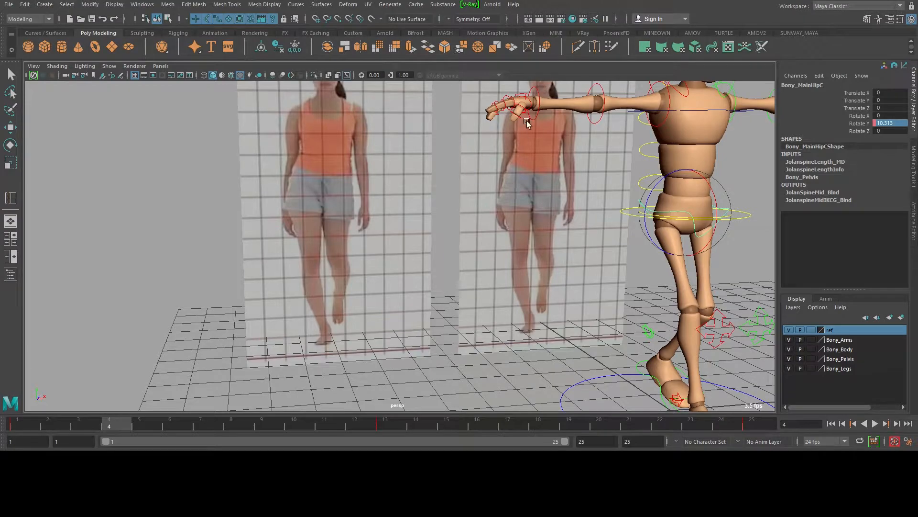
{"action": "left_click_drag", "start_coordinate": [18, 420], "coordinate": [722, 433]}
{"action": "left_click_drag", "start_coordinate": [540, 429], "coordinate": [9, 368]}
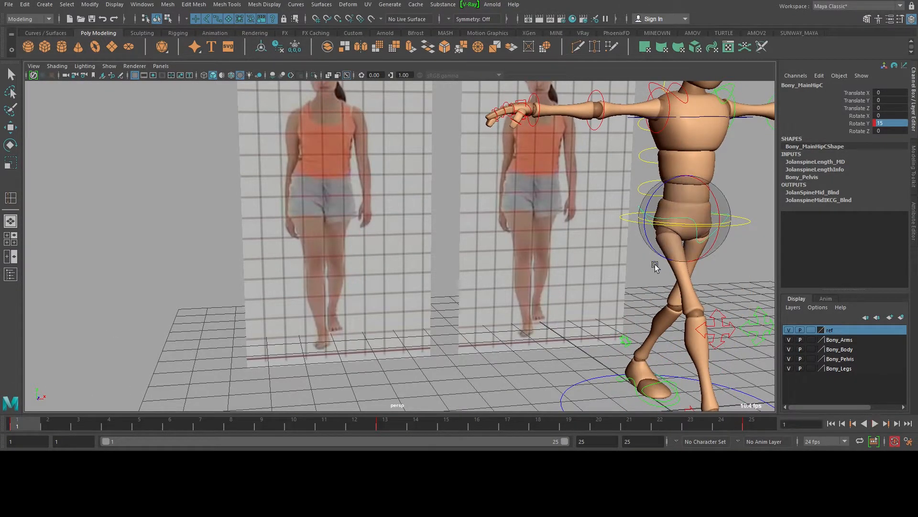
{"action": "left_click_drag", "start_coordinate": [652, 222], "coordinate": [591, 231], "text": "alt"}
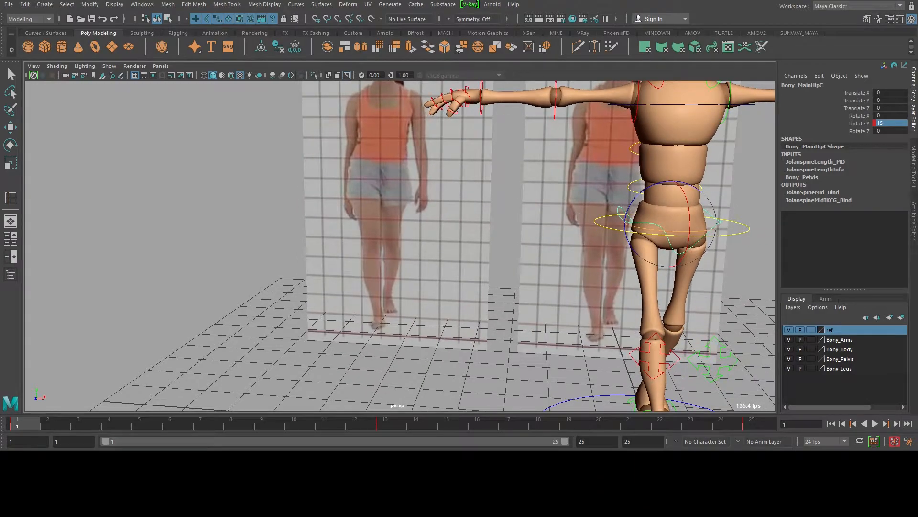
Switch to the Mathilda walk cycle video and scrub its opening frames to examine how the hips rotate and tilt
{"action": "left_click_drag", "start_coordinate": [0, 91], "coordinate": [395, 53]}
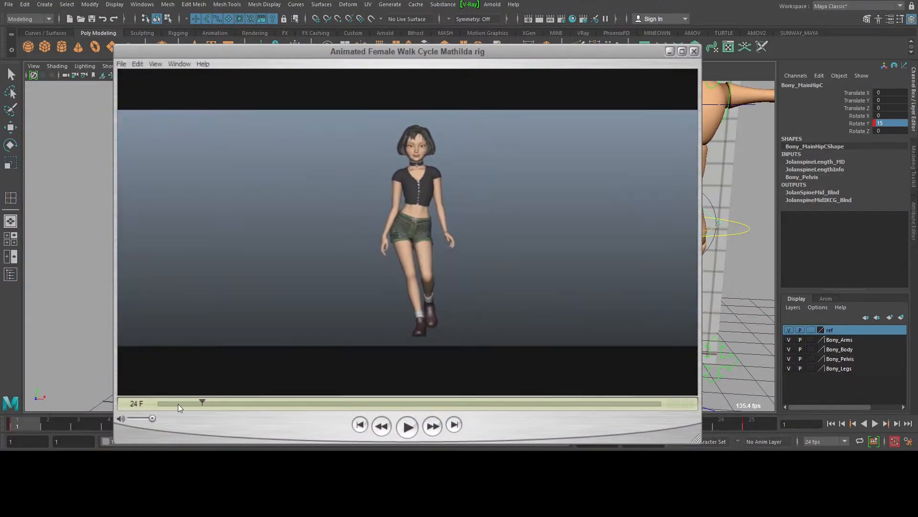
{"action": "left_click_drag", "start_coordinate": [177, 403], "coordinate": [156, 405]}
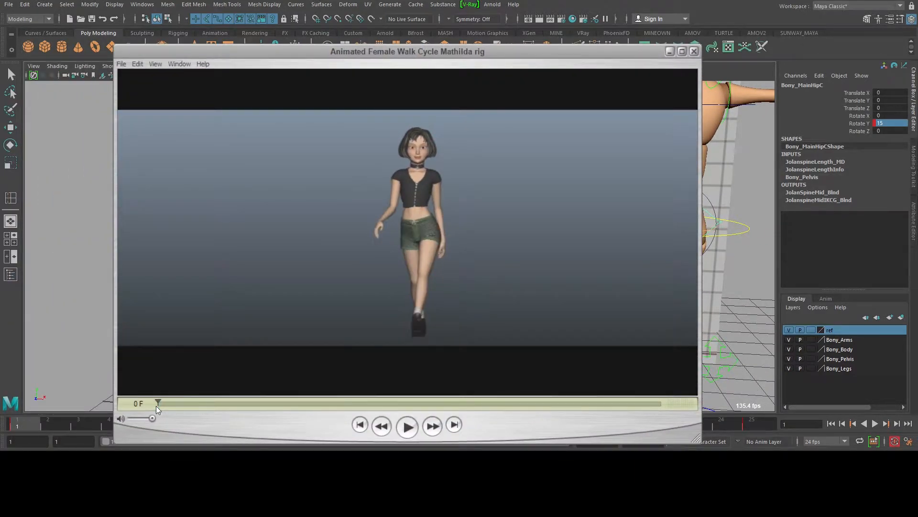
{"action": "left_click_drag", "start_coordinate": [158, 406], "coordinate": [190, 409]}
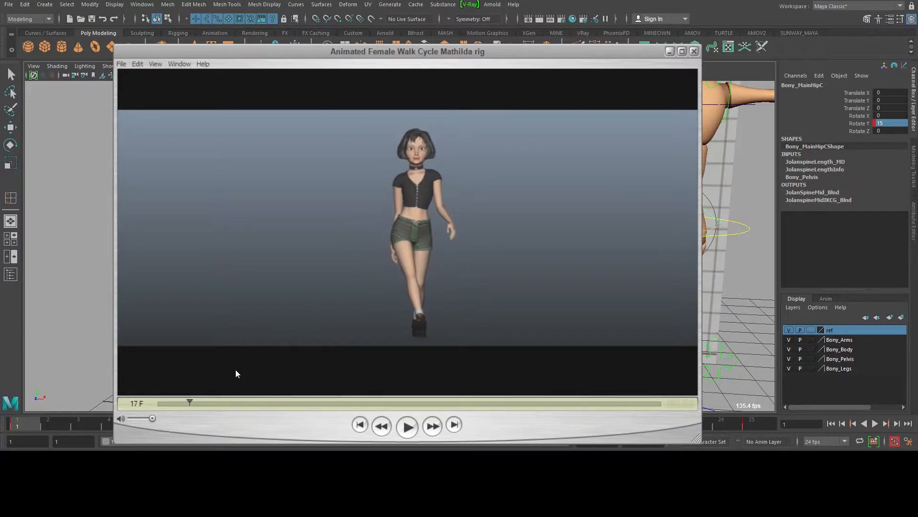
{"action": "mouse_move", "coordinate": [181, 402]}
{"action": "left_mouse_down"}
{"action": "mouse_move", "coordinate": [160, 403]}
{"action": "mouse_move", "coordinate": [223, 397]}
{"action": "mouse_move", "coordinate": [148, 409]}
{"action": "mouse_move", "coordinate": [183, 403]}
{"action": "left_mouse_up"}
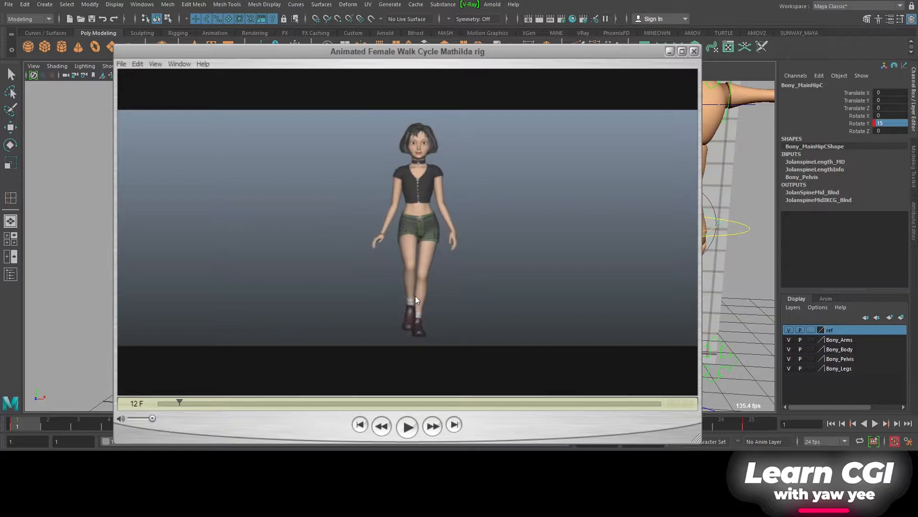
{"action": "left_click_drag", "start_coordinate": [174, 403], "coordinate": [194, 401]}
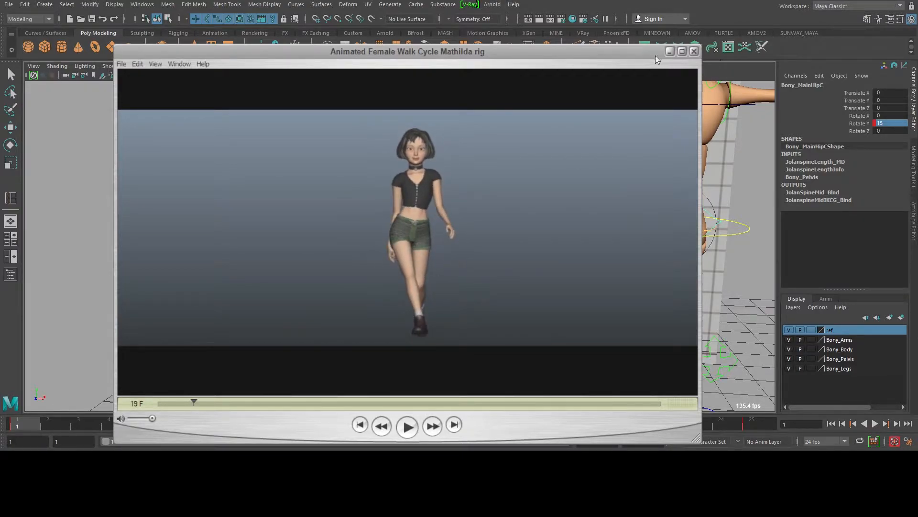
{"action": "left_click", "coordinate": [668, 52]}
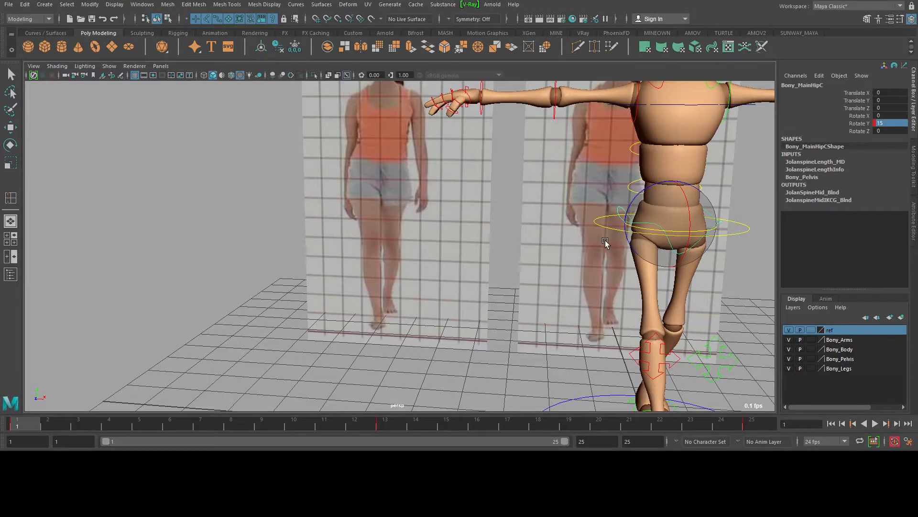
Key the main hip control's Rotate Z at 0 on frames 1, 13 and 25
{"action": "middle_click_drag", "start_coordinate": [607, 243], "coordinate": [547, 237], "text": "alt"}
{"action": "left_click_drag", "start_coordinate": [547, 236], "coordinate": [609, 235], "text": "alt"}
{"action": "right_click_drag", "start_coordinate": [609, 235], "coordinate": [582, 235], "text": "alt"}
{"action": "middle_click_drag", "start_coordinate": [583, 234], "coordinate": [524, 236], "text": "alt"}
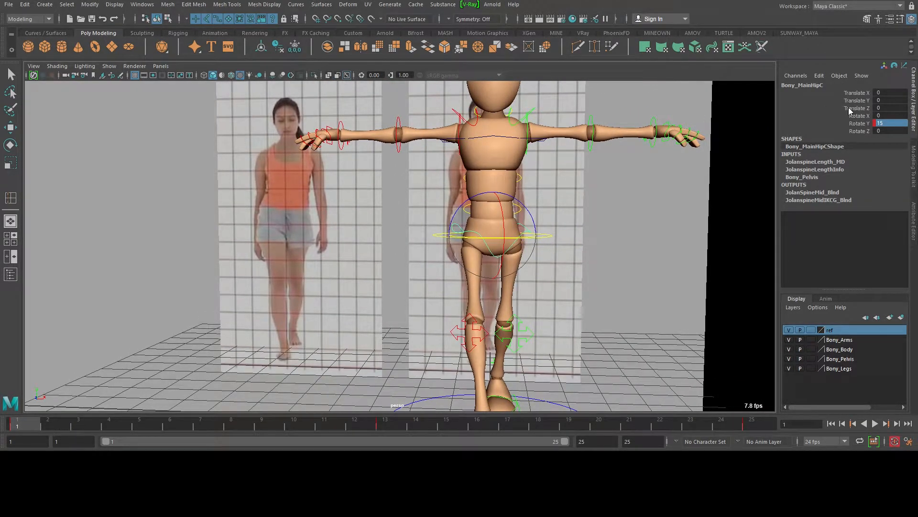
{"action": "left_click", "coordinate": [860, 131]}
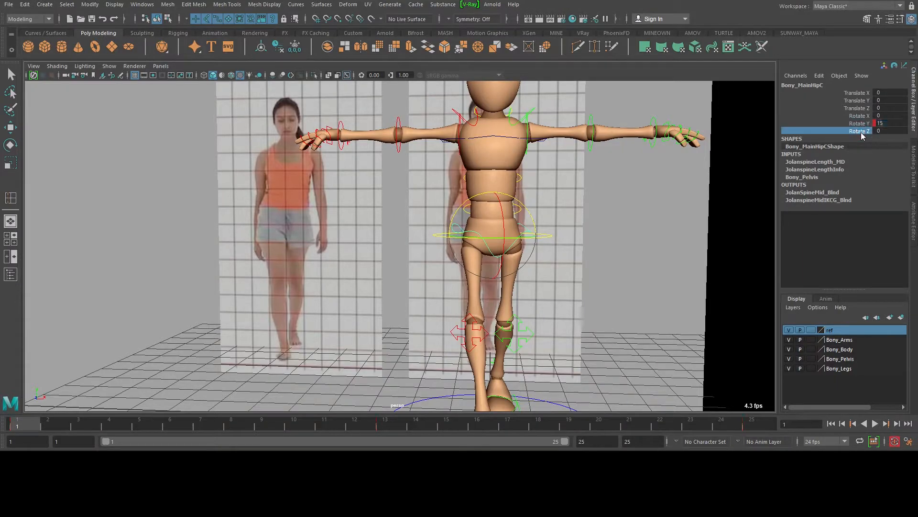
{"action": "right_click", "coordinate": [861, 132]}
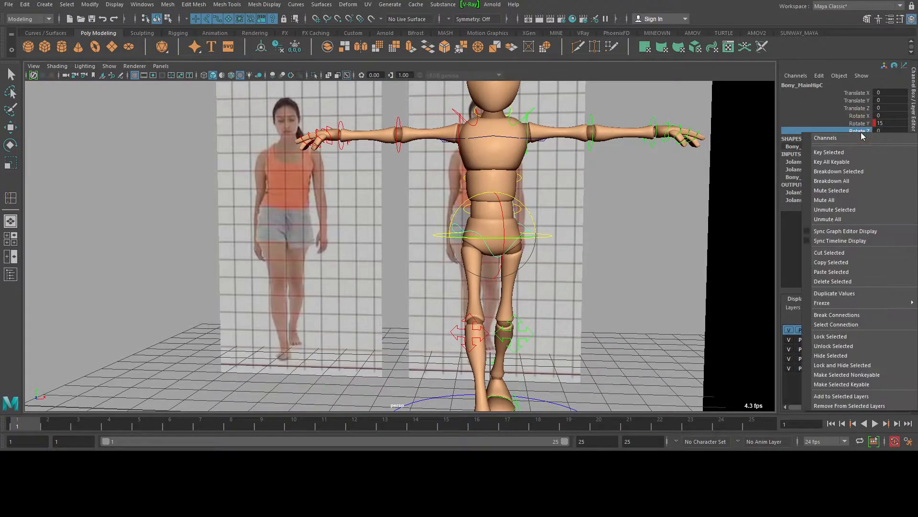
{"action": "left_click", "coordinate": [847, 152]}
{"action": "middle_click_drag", "start_coordinate": [642, 247], "coordinate": [585, 239], "text": "alt"}
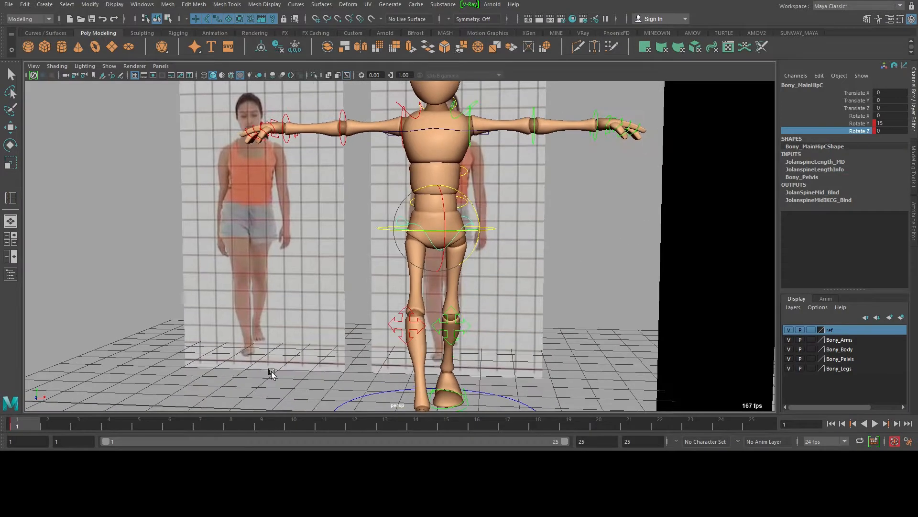
{"action": "left_click_drag", "start_coordinate": [309, 420], "coordinate": [406, 425]}
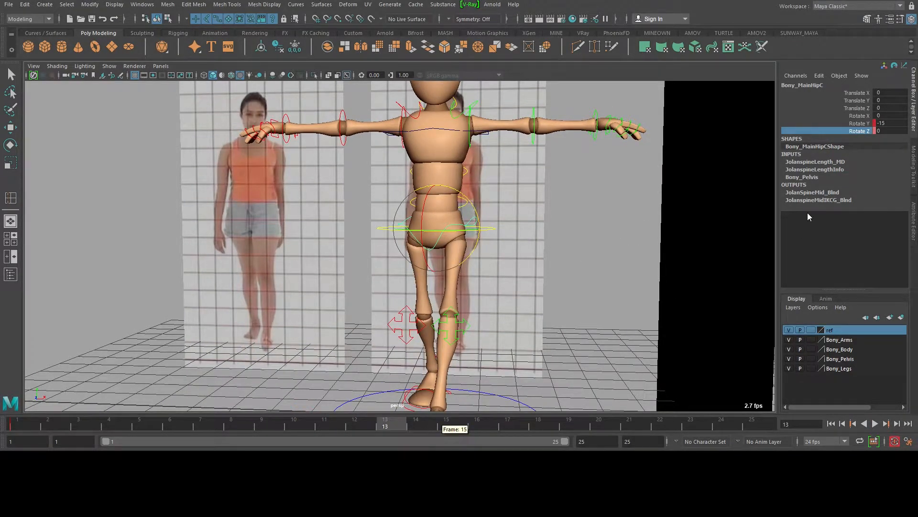
{"action": "right_click", "coordinate": [866, 129]}
{"action": "left_click", "coordinate": [834, 148]}
{"action": "left_click_drag", "start_coordinate": [676, 420], "coordinate": [776, 426]}
{"action": "right_click", "coordinate": [857, 130]}
{"action": "left_click", "coordinate": [833, 148]}
Play back the walk cycle from frame 1 and examine the hips around frame 5 from the front
{"action": "left_click", "coordinate": [16, 424]}
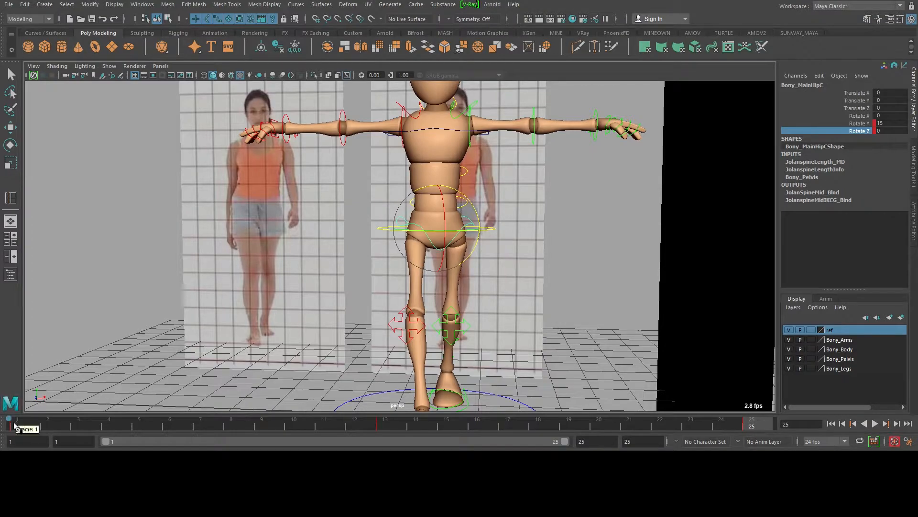
{"action": "key", "text": "alt+v"}
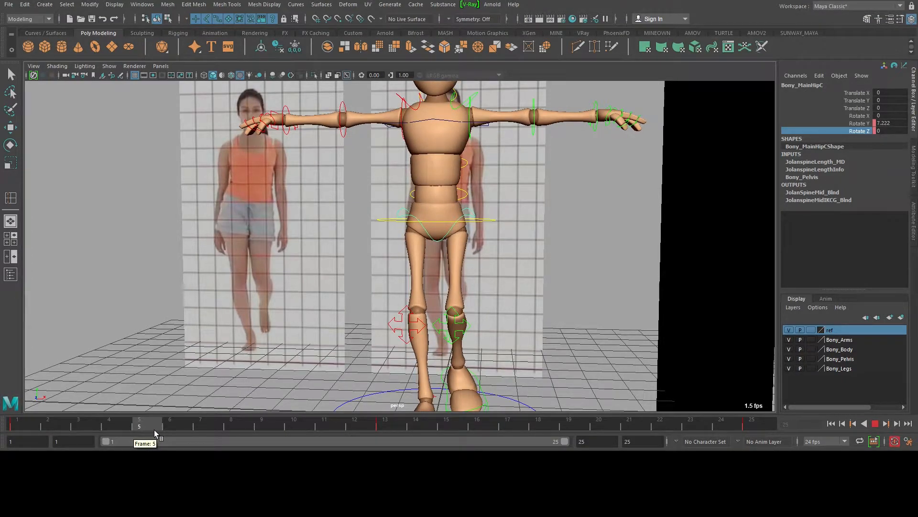
{"action": "left_click_drag", "start_coordinate": [393, 299], "coordinate": [479, 255], "text": "alt"}
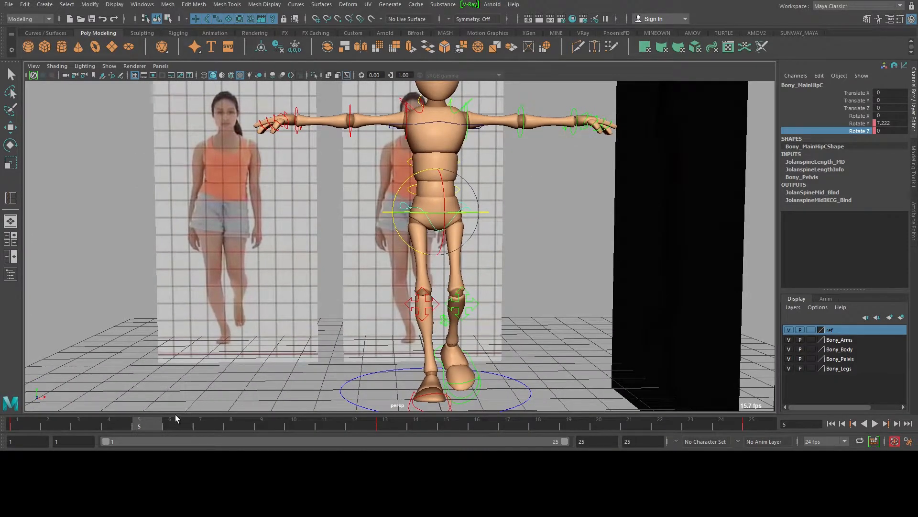
{"action": "key", "text": "alt+v"}
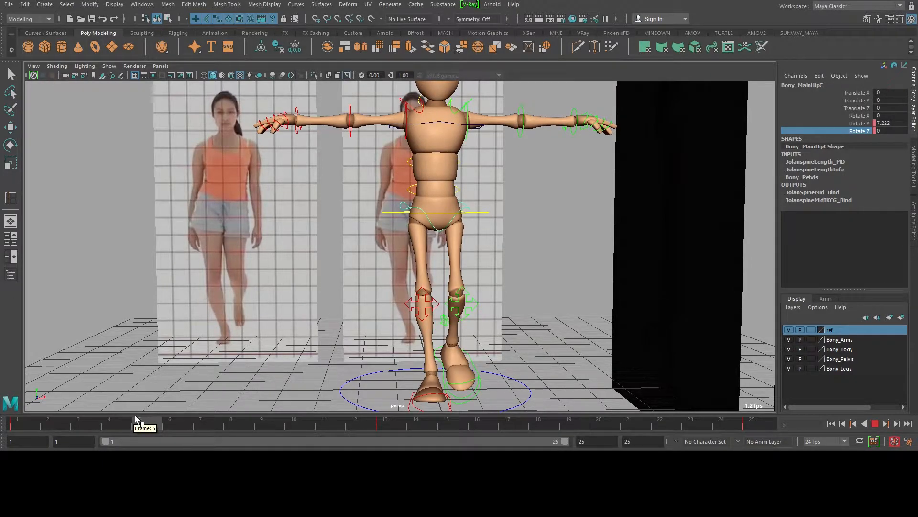
{"action": "key", "text": "alt+v"}
Try tilting the main hip control with the Rotate tool at frame 5, then undo the rotation
{"action": "key", "text": "e"}
{"action": "left_click_drag", "start_coordinate": [399, 188], "coordinate": [403, 188]}
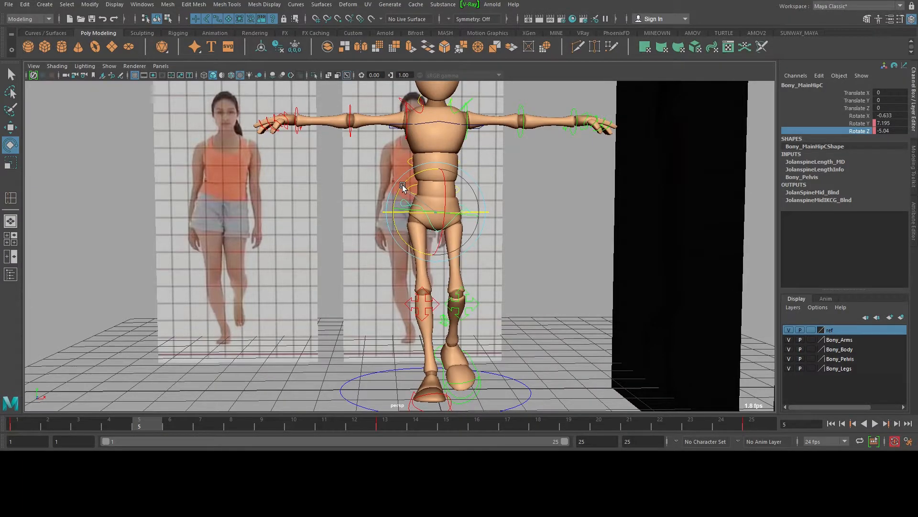
{"action": "key", "text": "ctrl+z"}
{"action": "key", "text": "ctrl+z"}
{"action": "key", "text": "ctrl+z"}
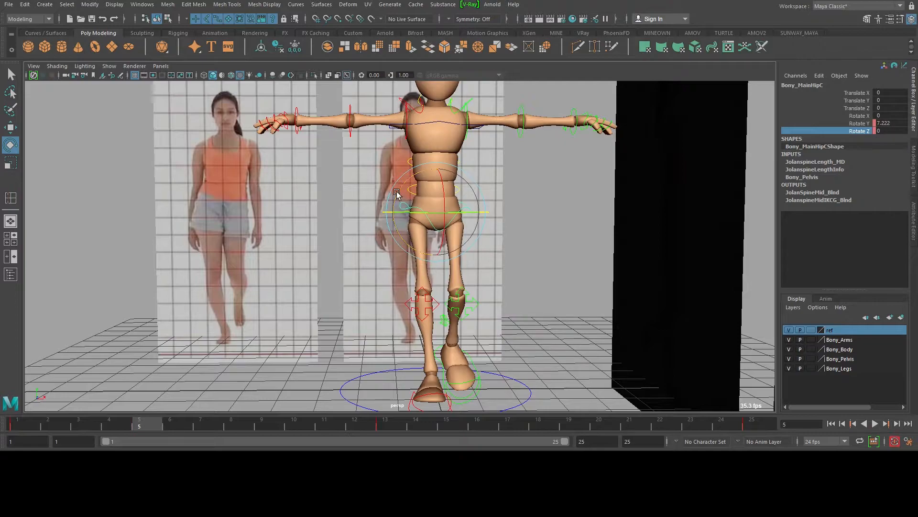
{"action": "key", "text": "shift+z"}
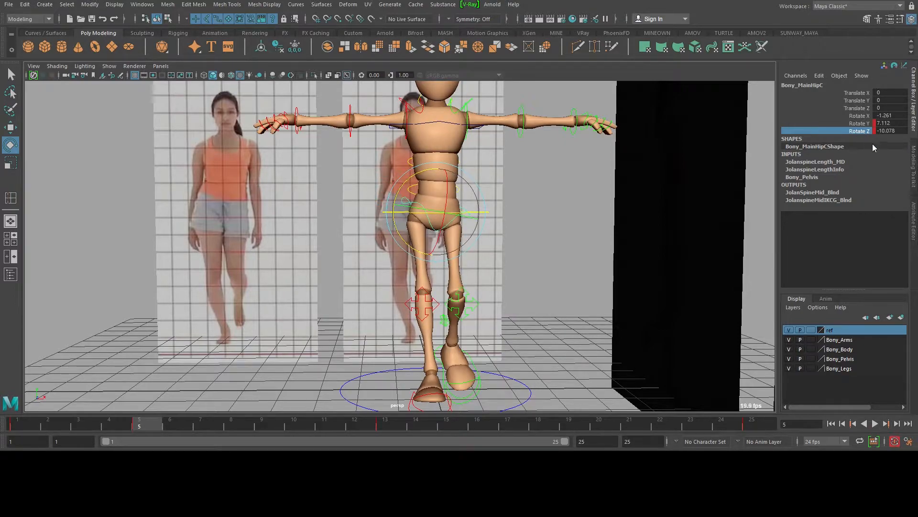
{"action": "key", "text": "ctrl+z"}
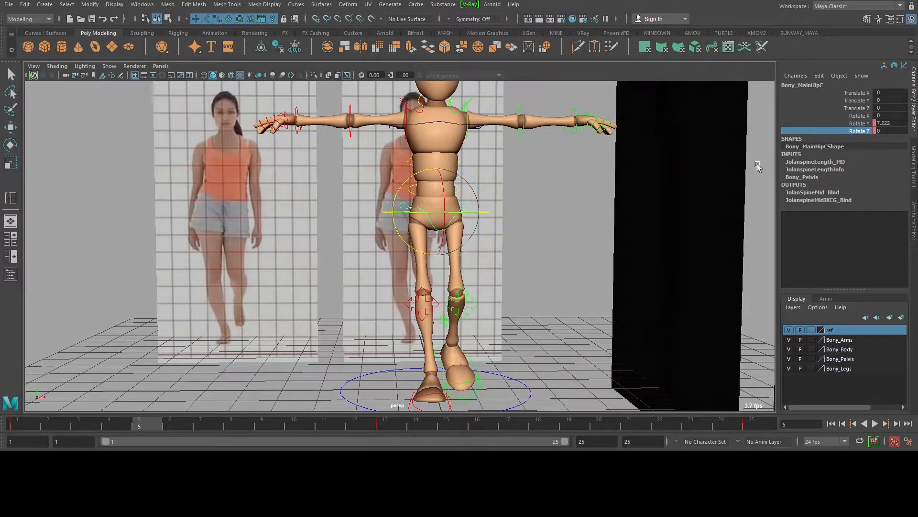
Tilt the main hip control sideways at frame 5 and set its Rotate Z to -15
{"action": "middle_click_drag", "start_coordinate": [515, 225], "coordinate": [494, 221]}
{"action": "left_click_drag", "start_coordinate": [439, 228], "coordinate": [496, 235], "text": "alt"}
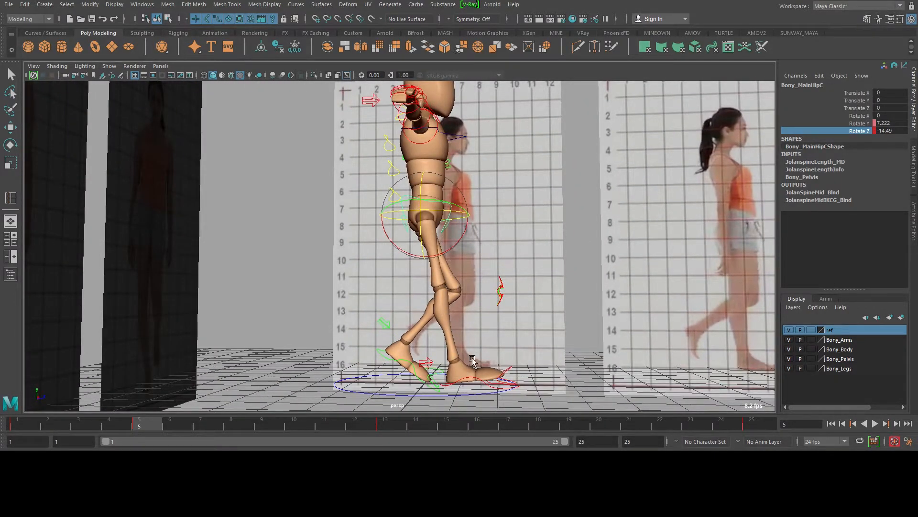
{"action": "scroll", "coordinate": [471, 354], "scroll_direction": "up", "scroll_amount": 8}
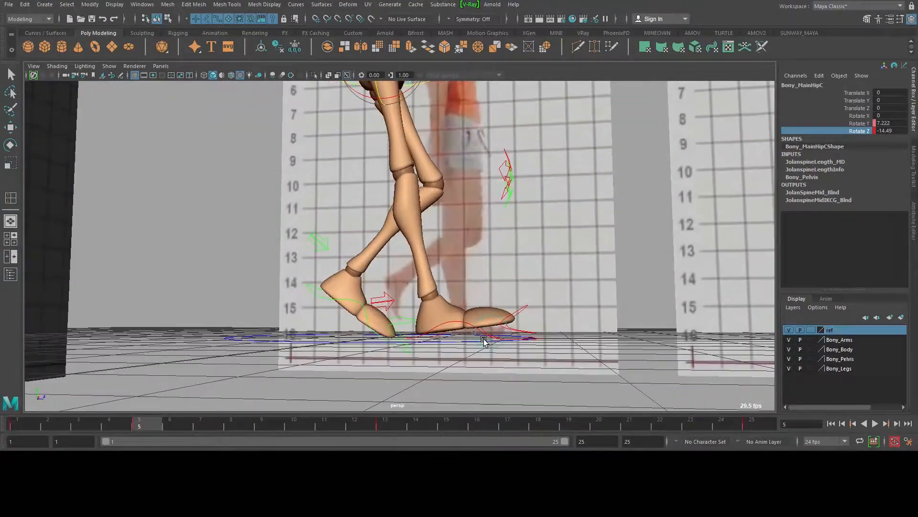
{"action": "right_click_drag", "start_coordinate": [544, 320], "coordinate": [450, 254], "text": "alt"}
{"action": "middle_click_drag", "start_coordinate": [450, 254], "coordinate": [441, 285], "text": "alt"}
{"action": "left_click_drag", "start_coordinate": [440, 285], "coordinate": [426, 236], "text": "alt"}
{"action": "right_click_drag", "start_coordinate": [426, 236], "coordinate": [455, 266], "text": "alt"}
{"action": "middle_click_drag", "start_coordinate": [455, 266], "coordinate": [425, 204], "text": "alt"}
{"action": "left_click_drag", "start_coordinate": [425, 204], "coordinate": [444, 208], "text": "alt"}
{"action": "double_click", "coordinate": [904, 131]}
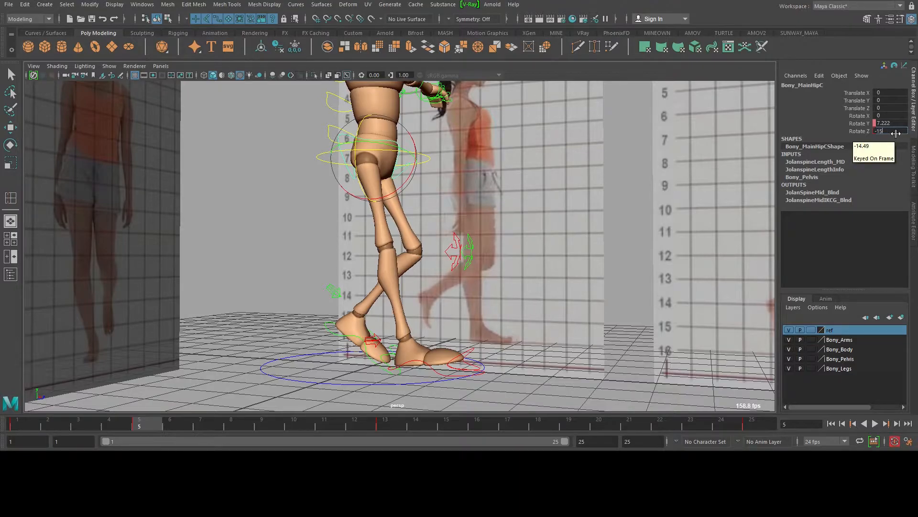
Set the main hip control's Rotate Z to 15 at frame 17, mirroring the hip tilt
{"action": "left_click_drag", "start_coordinate": [580, 223], "coordinate": [502, 235], "text": "alt"}
{"action": "right_click_drag", "start_coordinate": [502, 235], "coordinate": [461, 226], "text": "alt"}
{"action": "middle_click_drag", "start_coordinate": [461, 226], "coordinate": [475, 246], "text": "alt"}
{"action": "left_click_drag", "start_coordinate": [475, 246], "coordinate": [469, 227], "text": "alt"}
{"action": "left_click_drag", "start_coordinate": [133, 425], "coordinate": [506, 424]}
{"action": "double_click", "coordinate": [888, 130]}
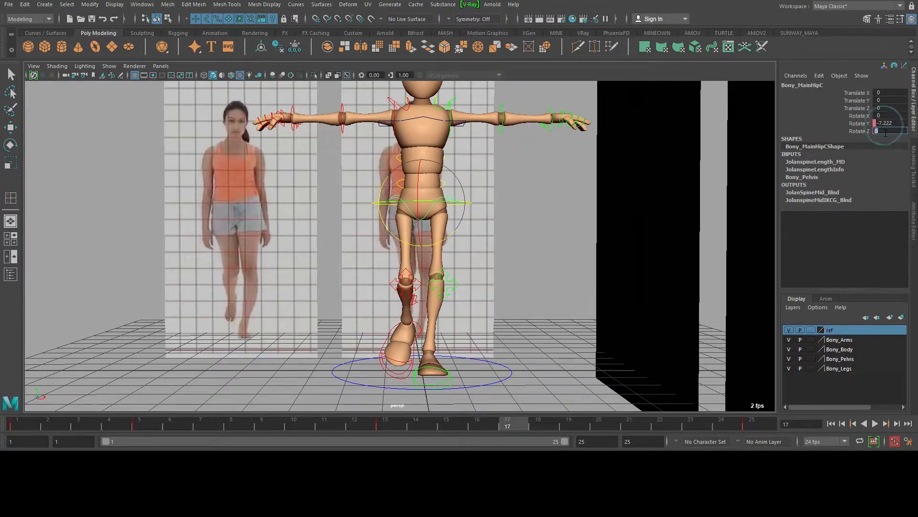
{"action": "type", "text": "15"}
{"action": "key", "text": "Return"}
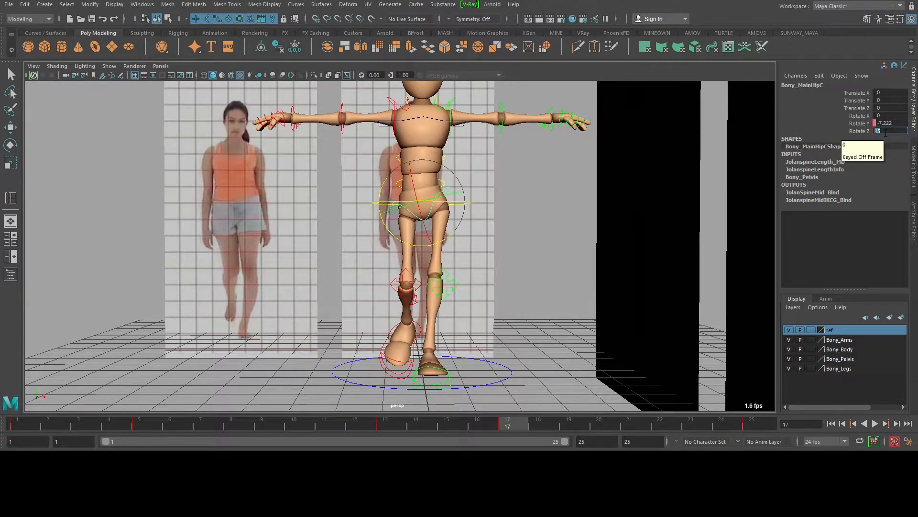
Set the root control's Translate Y to -0.14 at frames 7 and 19, checking its height against the side-view reference
{"action": "left_click_drag", "start_coordinate": [663, 231], "coordinate": [467, 282], "text": "alt"}
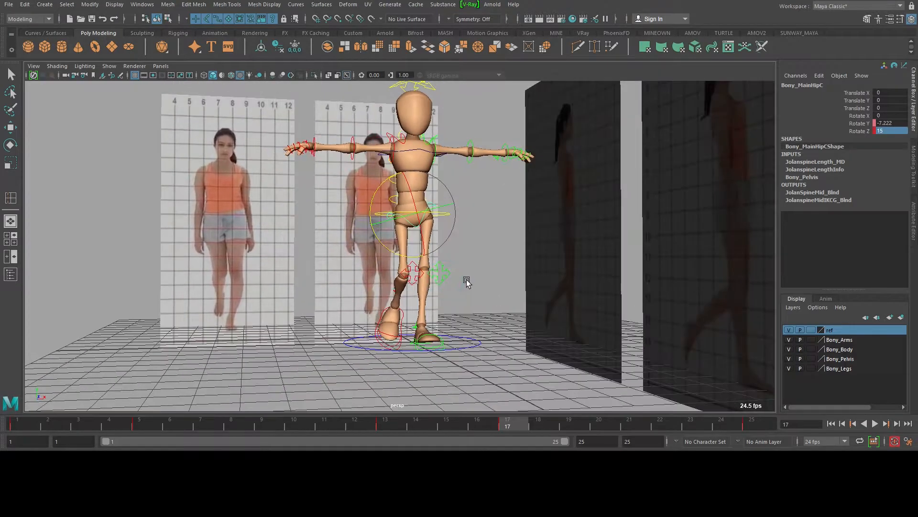
{"action": "left_click_drag", "start_coordinate": [308, 343], "coordinate": [398, 308], "text": "alt"}
{"action": "key", "text": "q"}
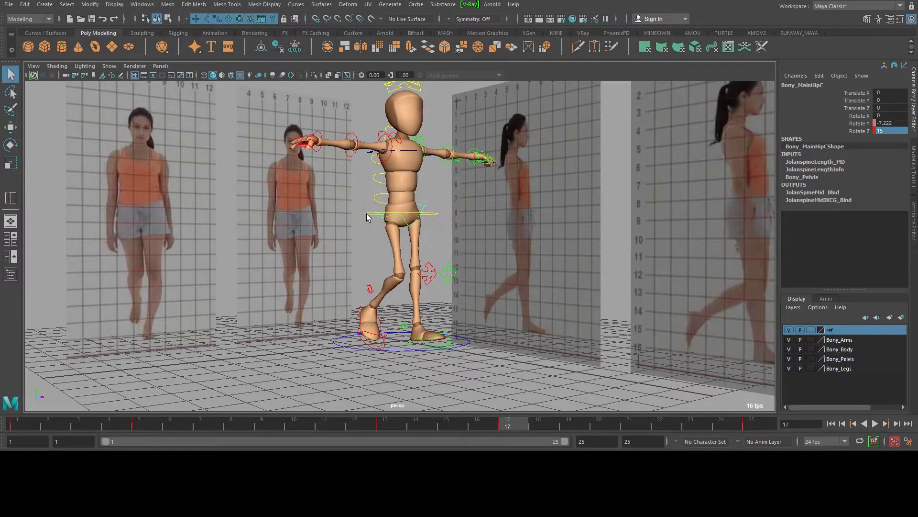
{"action": "left_click", "coordinate": [366, 213]}
{"action": "left_click_drag", "start_coordinate": [376, 234], "coordinate": [423, 236], "text": "alt"}
{"action": "key", "text": "space"}
{"action": "right_click_drag", "start_coordinate": [437, 284], "coordinate": [564, 336], "text": "alt"}
{"action": "key", "text": "w"}
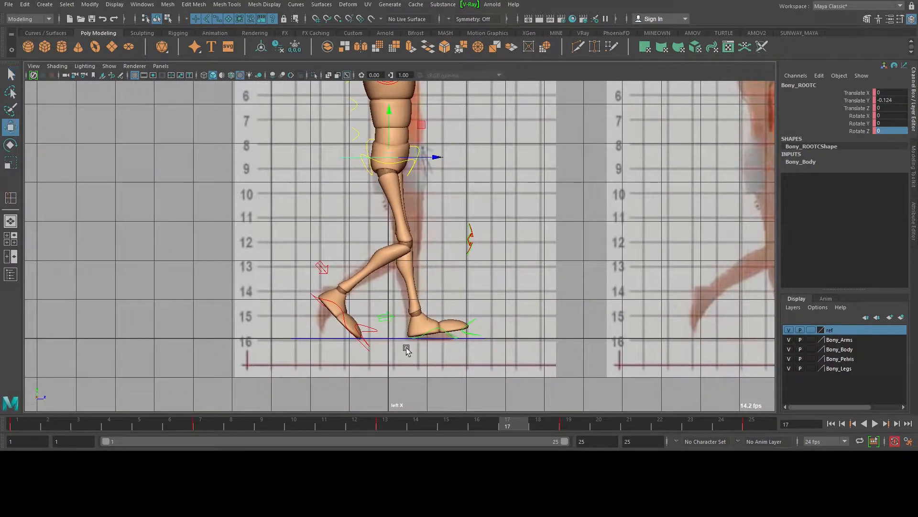
{"action": "left_click_drag", "start_coordinate": [15, 419], "coordinate": [200, 430]}
{"action": "left_click_drag", "start_coordinate": [389, 123], "coordinate": [385, 128]}
{"action": "left_click", "coordinate": [901, 100]}
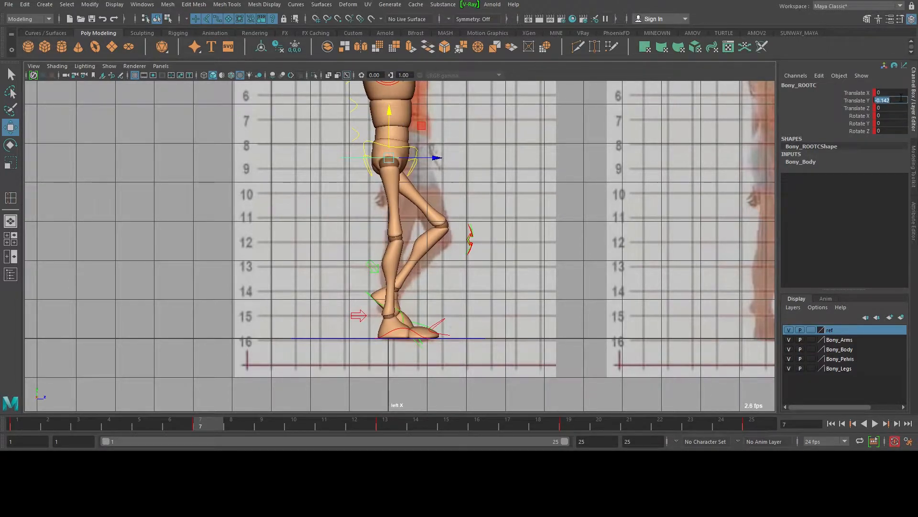
{"action": "key", "text": "Return"}
{"action": "left_click", "coordinate": [568, 424]}
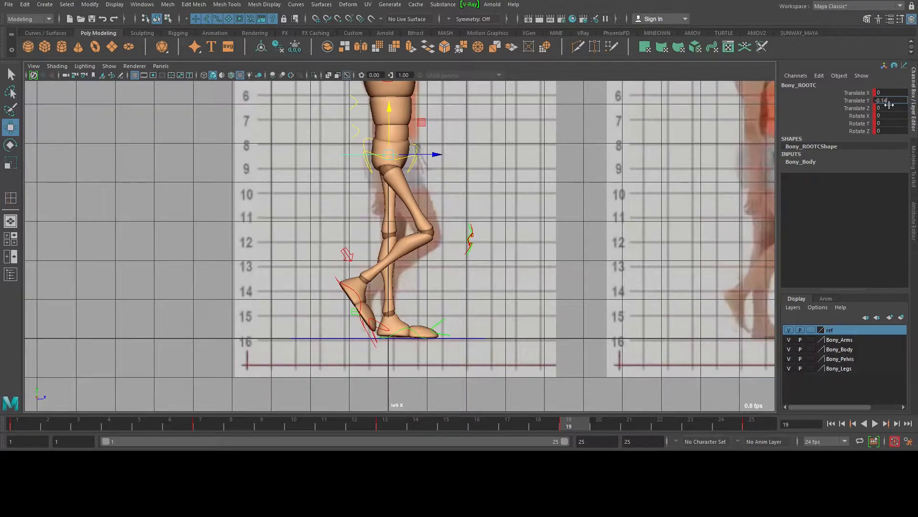
{"action": "key", "text": "Return"}
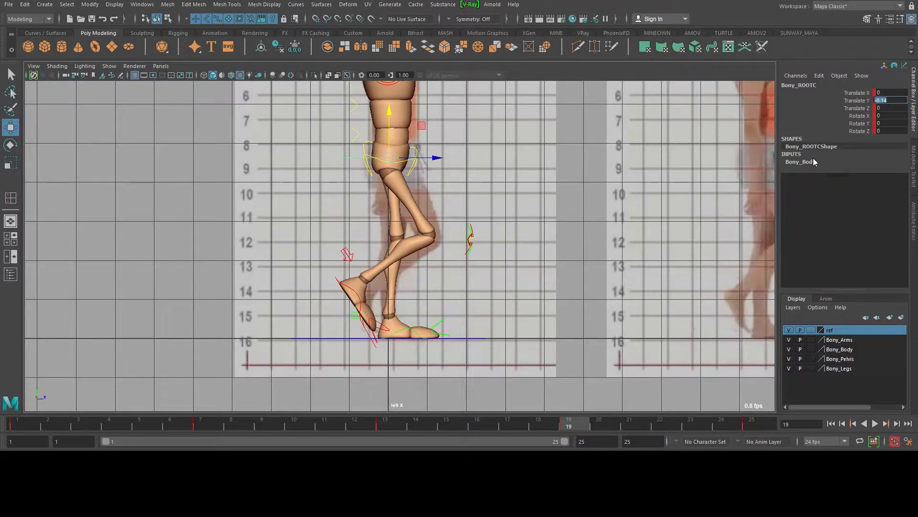
Play back the walk cycle in the perspective view and examine the body's up-and-down motion
{"action": "right_click_drag", "start_coordinate": [617, 202], "coordinate": [531, 213], "text": "alt"}
{"action": "middle_click_drag", "start_coordinate": [532, 218], "coordinate": [489, 242], "text": "alt"}
{"action": "key", "text": "space"}
{"action": "left_click_drag", "start_coordinate": [414, 218], "coordinate": [425, 186]}
{"action": "left_click_drag", "start_coordinate": [531, 195], "coordinate": [496, 198], "text": "alt"}
{"action": "right_click_drag", "start_coordinate": [493, 197], "coordinate": [480, 203], "text": "alt"}
{"action": "left_click_drag", "start_coordinate": [480, 203], "coordinate": [461, 242], "text": "alt"}
{"action": "right_click_drag", "start_coordinate": [461, 242], "coordinate": [463, 276], "text": "alt"}
{"action": "left_click_drag", "start_coordinate": [464, 276], "coordinate": [549, 213], "text": "alt"}
{"action": "left_click_drag", "start_coordinate": [25, 425], "coordinate": [49, 377]}
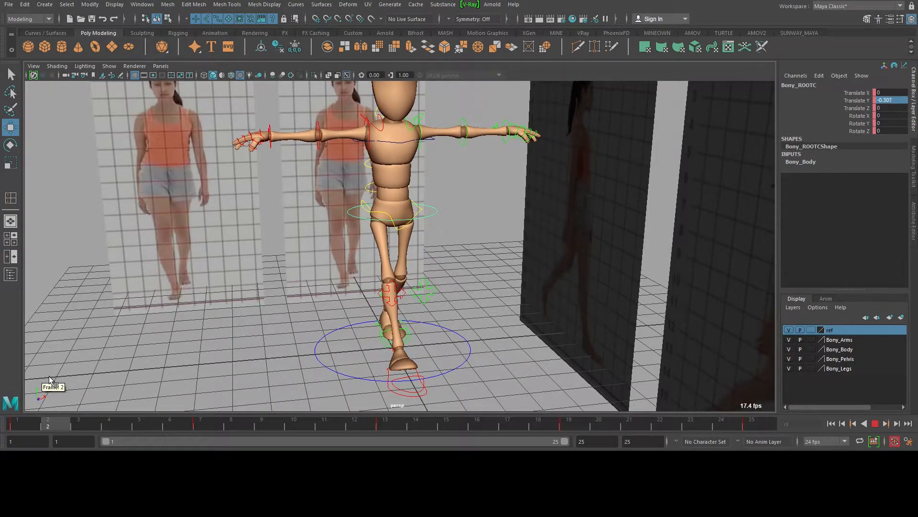
{"action": "left_click_drag", "start_coordinate": [58, 379], "coordinate": [42, 358]}
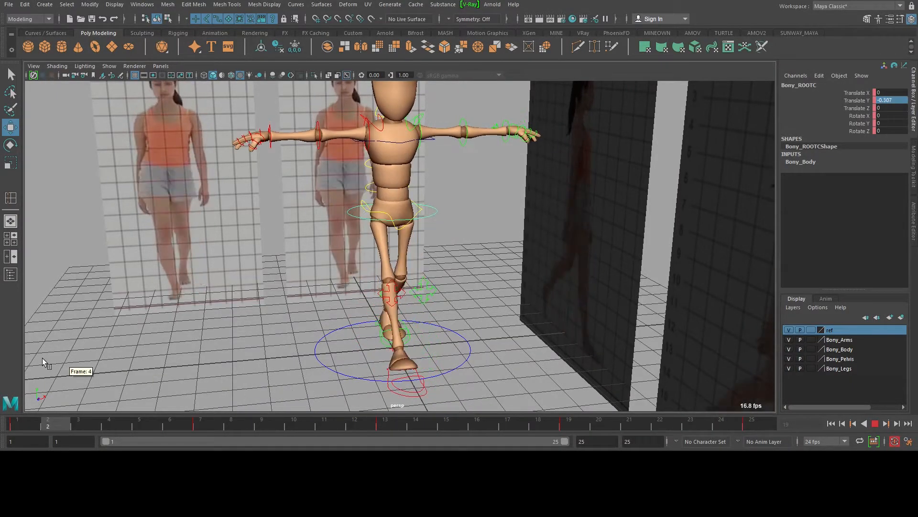
Replay the walk cycle from frame 1 from the front and compare the sideways hip shift with the reference images
{"action": "middle_click_drag", "start_coordinate": [296, 230], "coordinate": [368, 279], "text": "alt"}
{"action": "left_click_drag", "start_coordinate": [369, 278], "coordinate": [336, 241], "text": "alt"}
{"action": "right_click_drag", "start_coordinate": [336, 241], "coordinate": [404, 292], "text": "alt"}
{"action": "middle_click_drag", "start_coordinate": [405, 292], "coordinate": [426, 276], "text": "alt"}
{"action": "left_click_drag", "start_coordinate": [41, 422], "coordinate": [14, 427]}
{"action": "key", "text": "alt+v"}
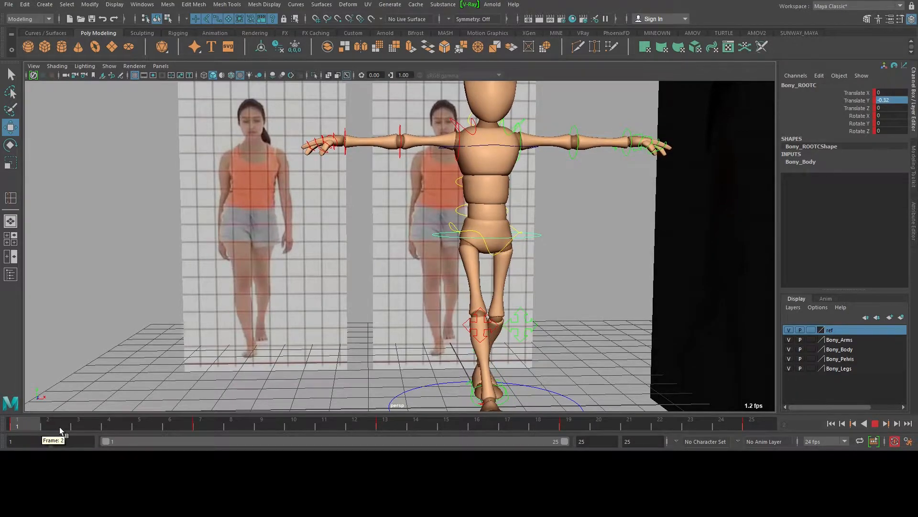
{"action": "key", "text": "alt+v"}
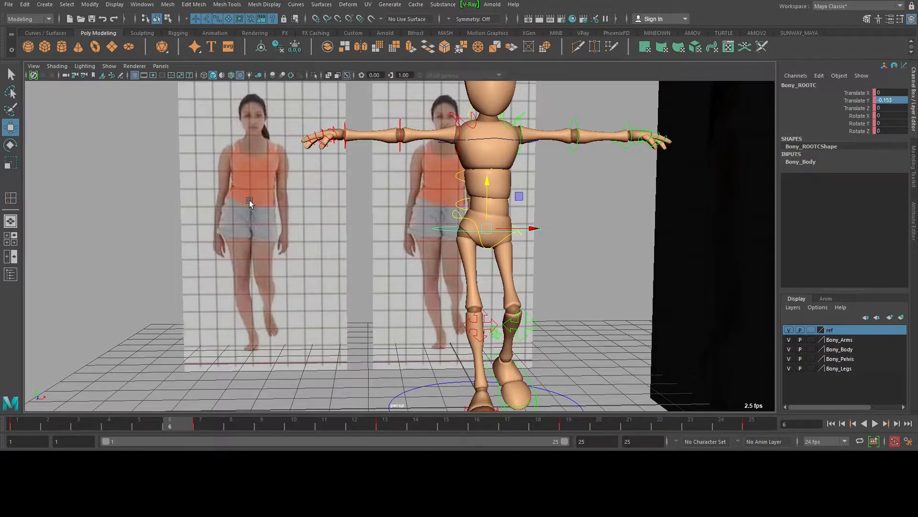
Key the main hip control's Translate X at 0 on frames 1 and 25
{"action": "left_click_drag", "start_coordinate": [474, 235], "coordinate": [460, 225], "text": "alt"}
{"action": "left_click", "coordinate": [458, 219]}
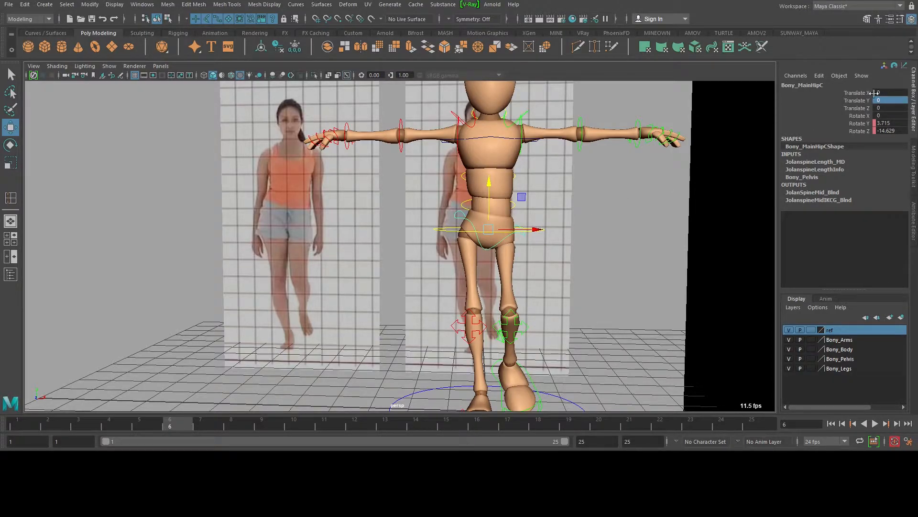
{"action": "left_click", "coordinate": [861, 93]}
{"action": "left_click_drag", "start_coordinate": [88, 420], "coordinate": [17, 422]}
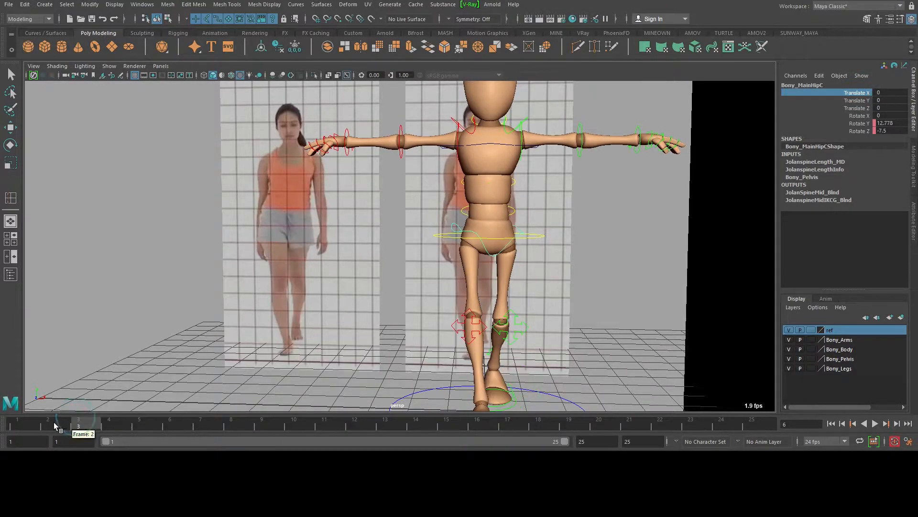
{"action": "right_click", "coordinate": [867, 94]}
{"action": "left_click", "coordinate": [836, 115]}
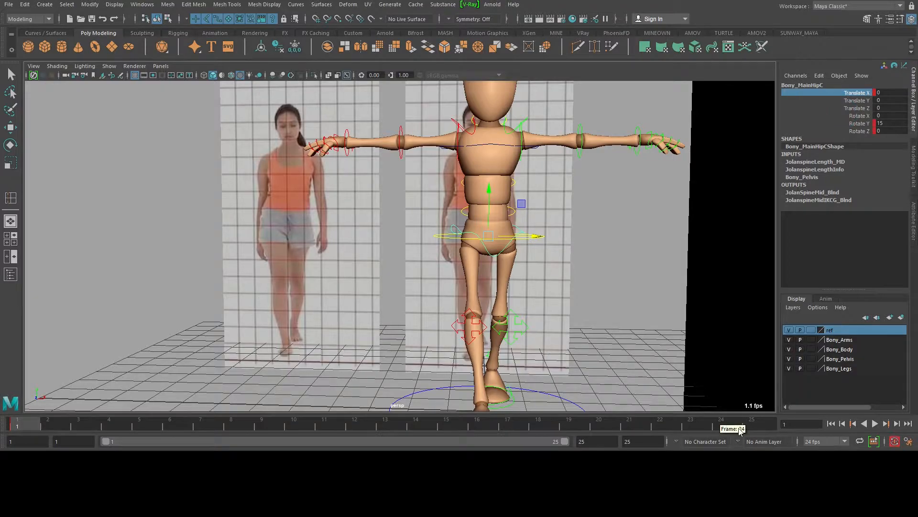
{"action": "left_click", "coordinate": [759, 425]}
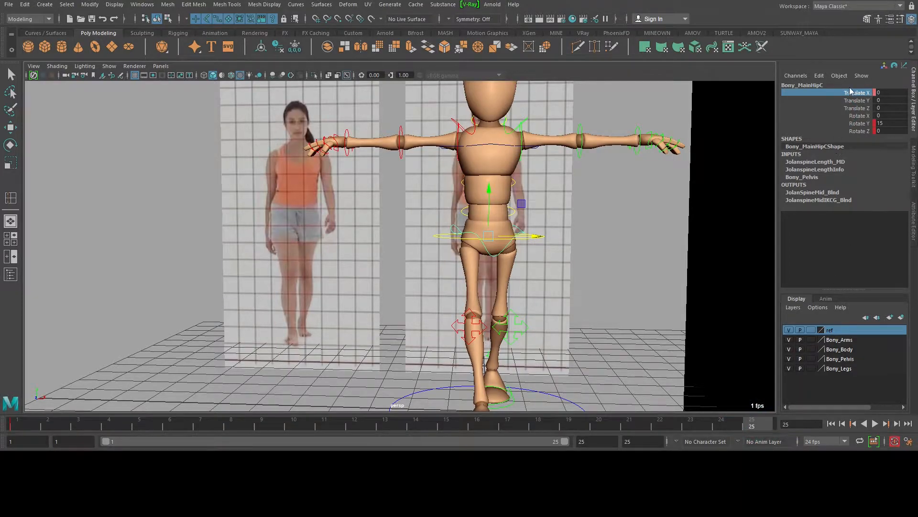
{"action": "right_click", "coordinate": [850, 92]}
{"action": "left_click", "coordinate": [846, 109]}
Key the main hip control's Translate X at 0 on frame 13
{"action": "left_click", "coordinate": [385, 422]}
{"action": "right_click", "coordinate": [842, 91]}
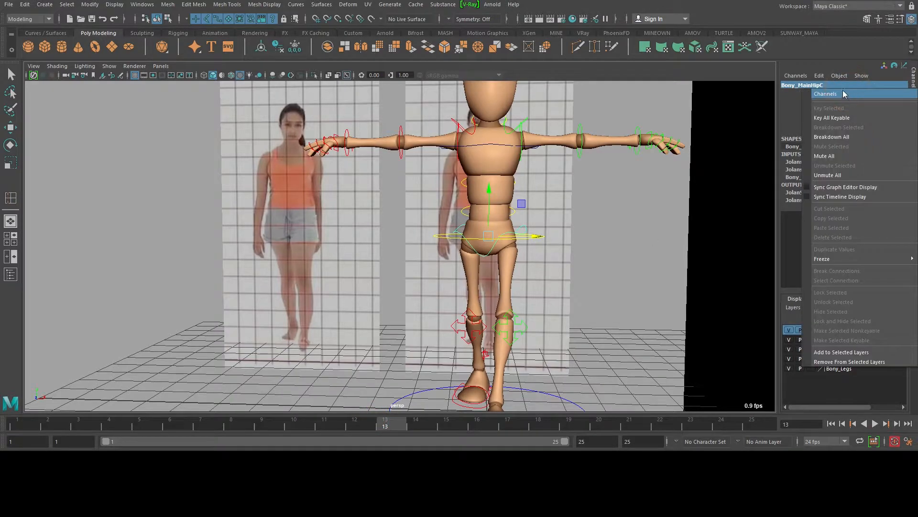
{"action": "left_click", "coordinate": [844, 91]}
{"action": "right_click", "coordinate": [849, 93]}
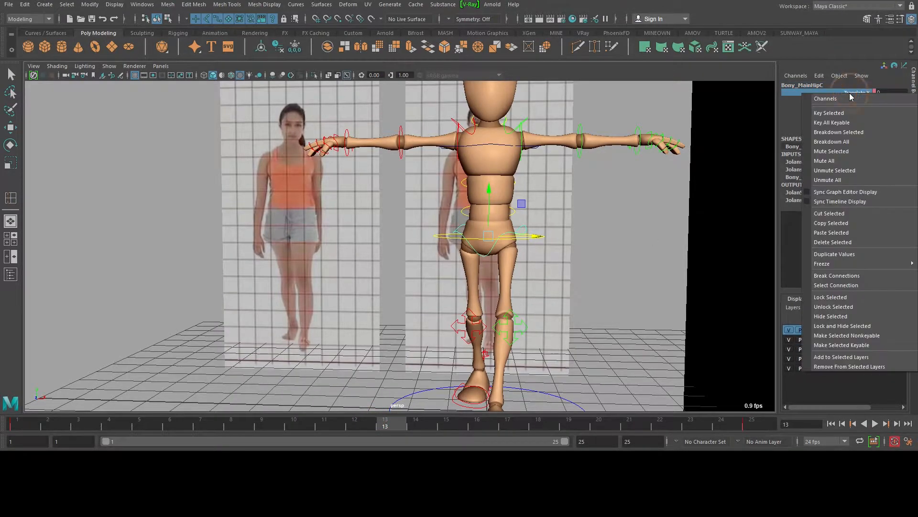
{"action": "left_click", "coordinate": [832, 116]}
Shift the main hip control sideways at frame 7 and set its Translate X to -0.1
{"action": "left_click", "coordinate": [22, 423]}
{"action": "left_click_drag", "start_coordinate": [25, 423], "coordinate": [211, 438]}
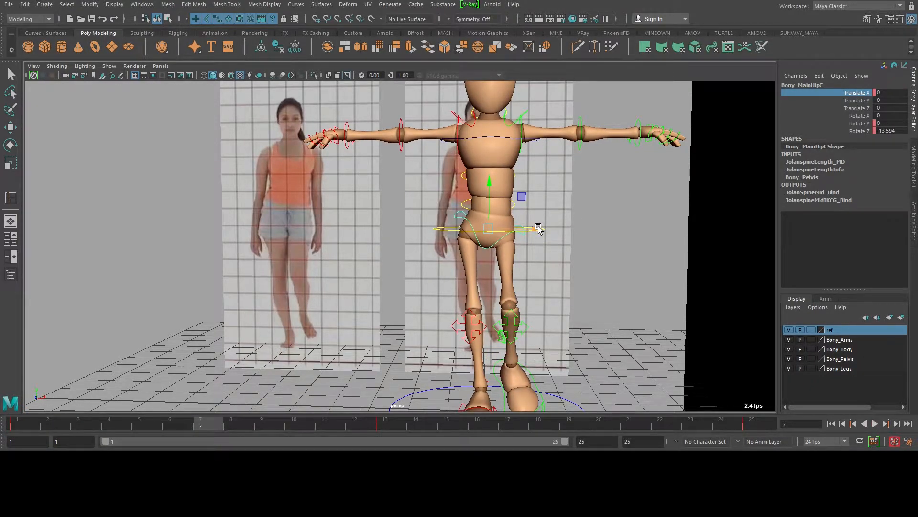
{"action": "left_click_drag", "start_coordinate": [538, 229], "coordinate": [535, 228]}
{"action": "double_click", "coordinate": [891, 93]}
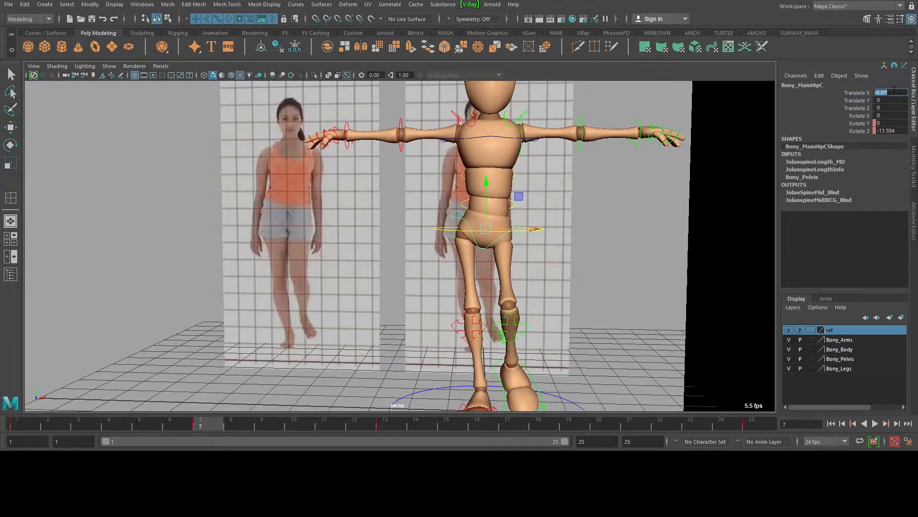
{"action": "type", "text": "-"}
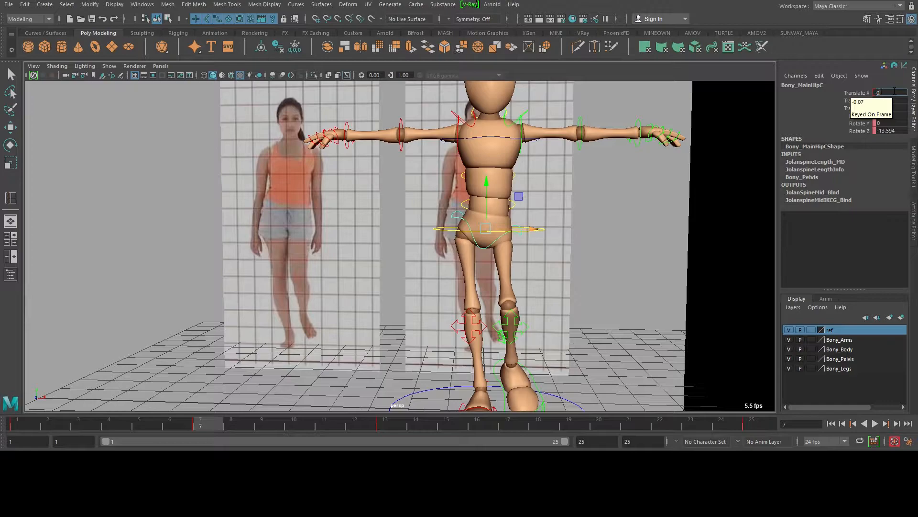
{"action": "key", "text": "Return"}
Set the main hip control's Translate X to 0.1 at frame 19, mirroring the sideways shift
{"action": "left_click", "coordinate": [568, 425]}
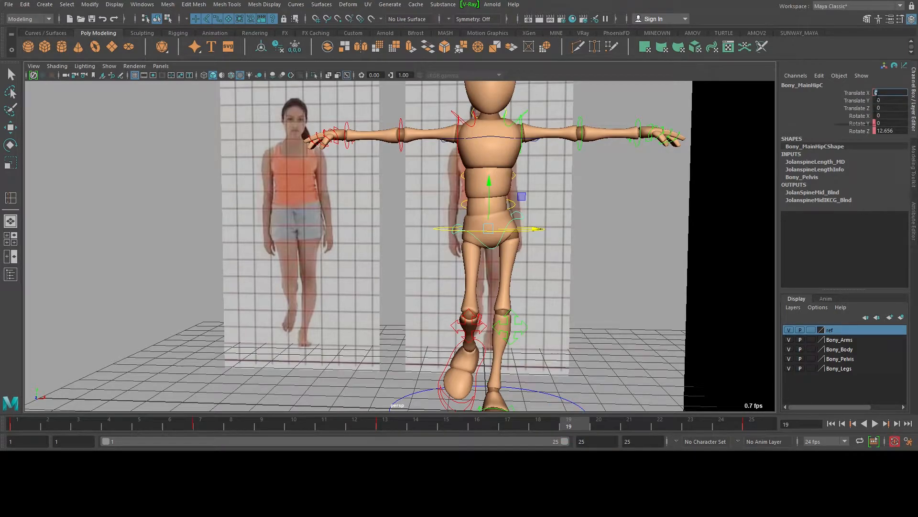
{"action": "type", "text": "0.1"}
{"action": "key", "text": "Return"}
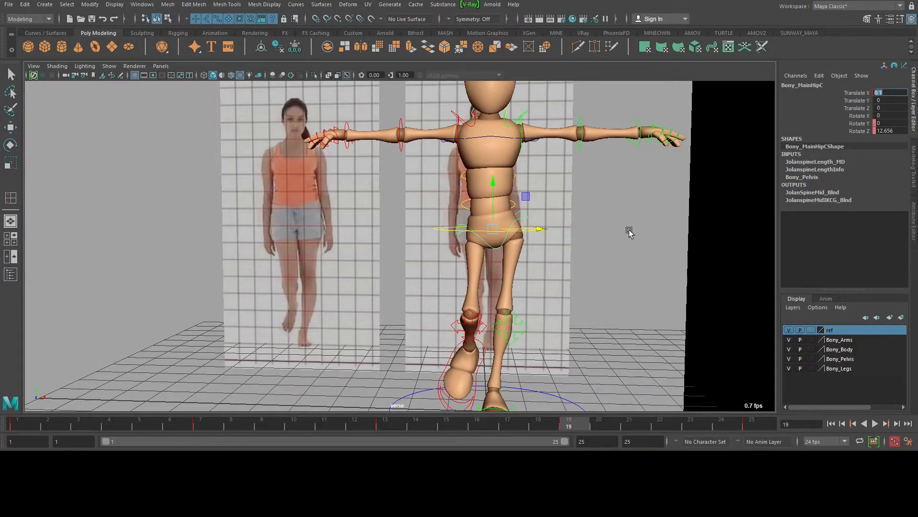
Play back the walk cycle and hide the ref layer to view the character alone from behind
{"action": "right_click_drag", "start_coordinate": [627, 232], "coordinate": [207, 330], "text": "alt"}
{"action": "key", "text": "alt+v"}
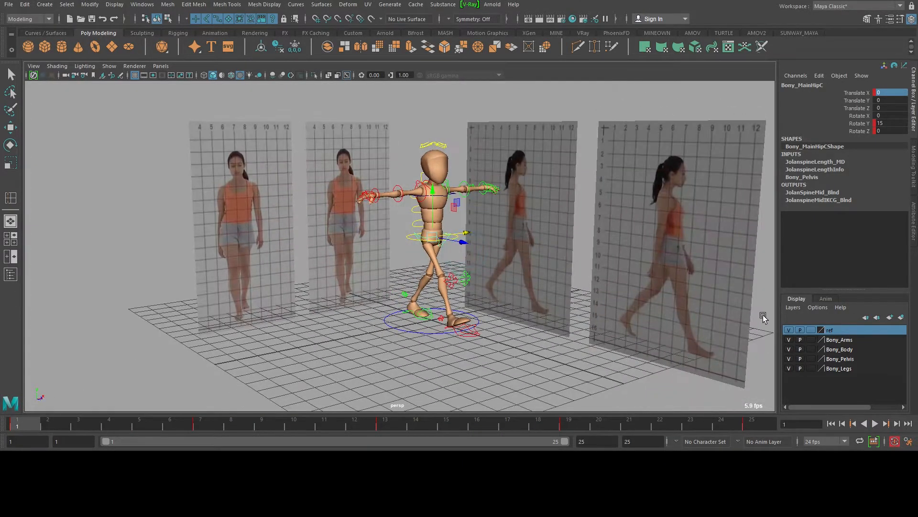
{"action": "left_click", "coordinate": [788, 330]}
{"action": "left_click_drag", "start_coordinate": [287, 280], "coordinate": [406, 273], "text": "alt"}
{"action": "right_click_drag", "start_coordinate": [392, 273], "coordinate": [457, 269], "text": "alt"}
{"action": "middle_click_drag", "start_coordinate": [455, 270], "coordinate": [494, 273], "text": "alt"}
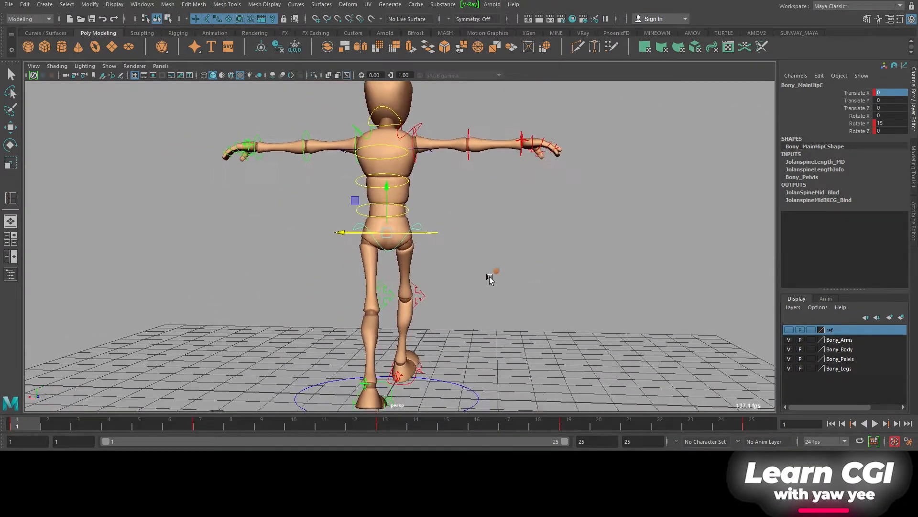
Play the walk cycle and examine the hip sway and tilt from behind and from the side
{"action": "left_click", "coordinate": [875, 424]}
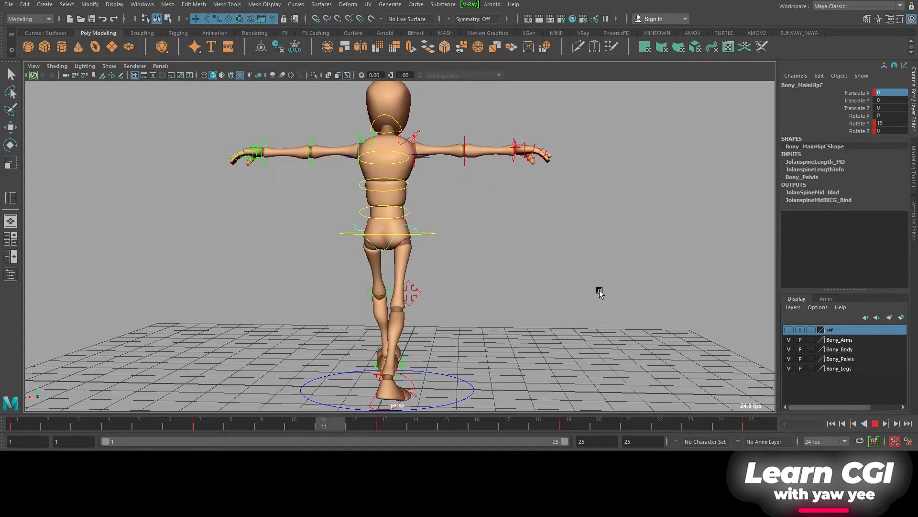
{"action": "right_click_drag", "start_coordinate": [598, 289], "coordinate": [463, 285], "text": "alt"}
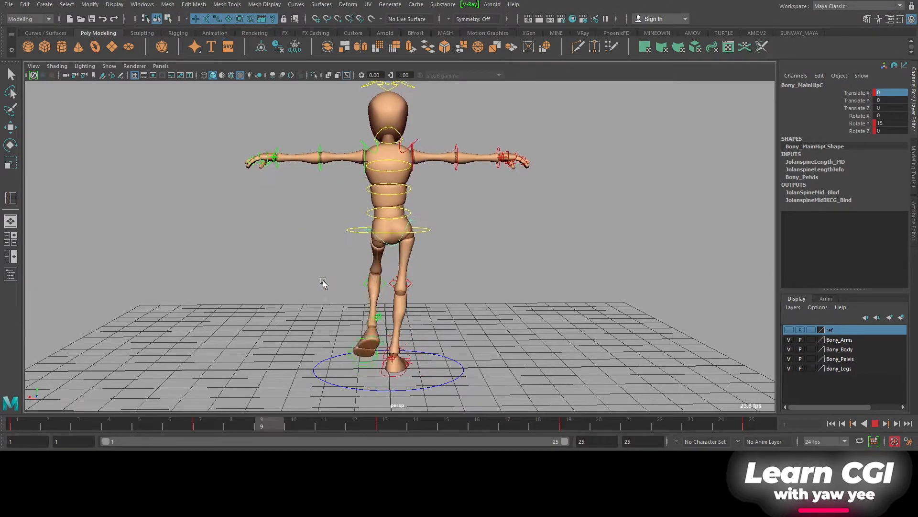
{"action": "scroll", "coordinate": [356, 273], "scroll_direction": "up", "scroll_amount": 2}
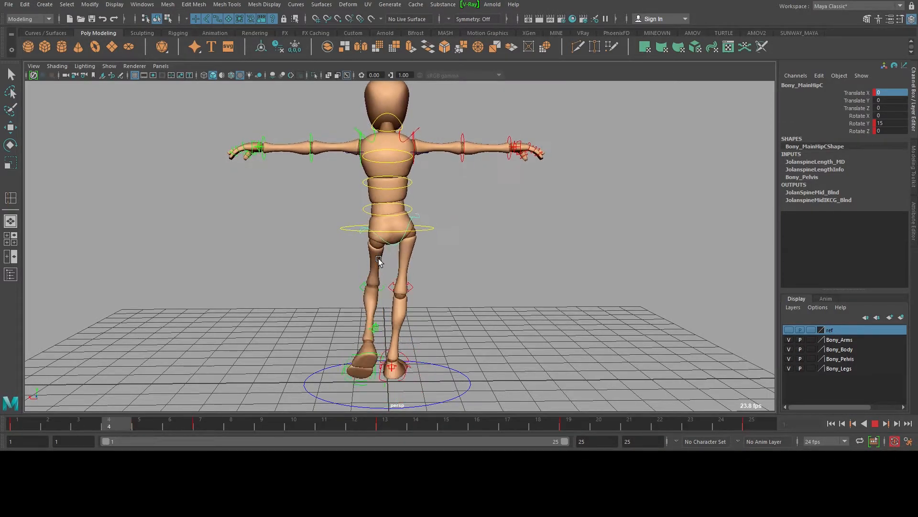
{"action": "mouse_move", "coordinate": [322, 281]}
{"action": "left_mouse_down", "text": "alt"}
{"action": "mouse_move", "coordinate": [343, 278]}
{"action": "mouse_move", "coordinate": [308, 279]}
{"action": "left_mouse_up", "text": "alt"}
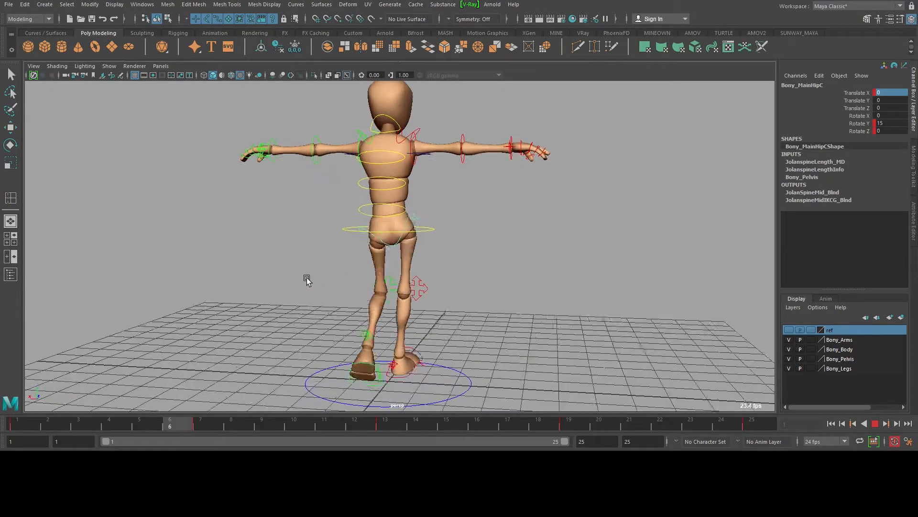
{"action": "right_click_drag", "start_coordinate": [314, 236], "coordinate": [365, 249], "text": "alt"}
{"action": "left_click_drag", "start_coordinate": [283, 254], "coordinate": [312, 261], "text": "alt"}
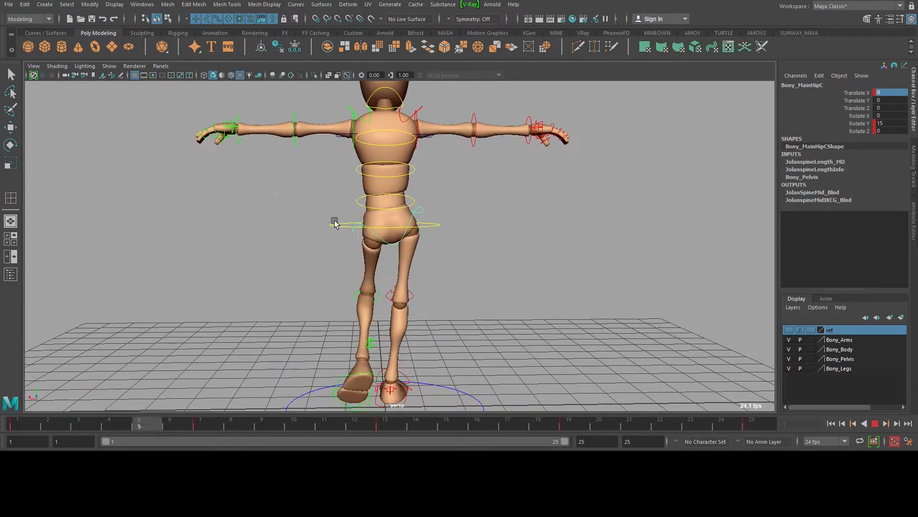
{"action": "left_click_drag", "start_coordinate": [332, 264], "coordinate": [872, 400], "text": "alt"}
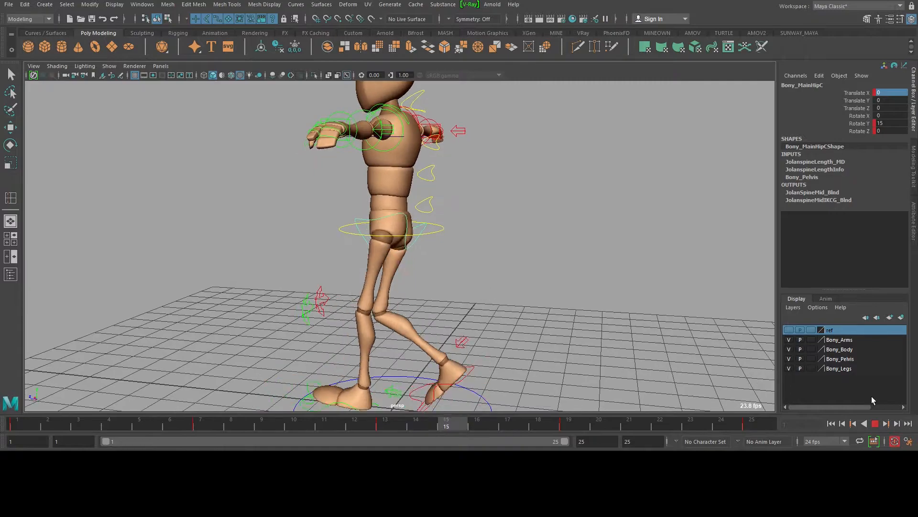
{"action": "left_click", "coordinate": [876, 423]}
Replay the walk cycle in side profile and show the ref layer again for comparison at frame 6
{"action": "left_click_drag", "start_coordinate": [516, 289], "coordinate": [600, 274], "text": "alt"}
{"action": "left_click_drag", "start_coordinate": [481, 246], "coordinate": [524, 233], "text": "alt"}
{"action": "key", "text": "alt+v"}
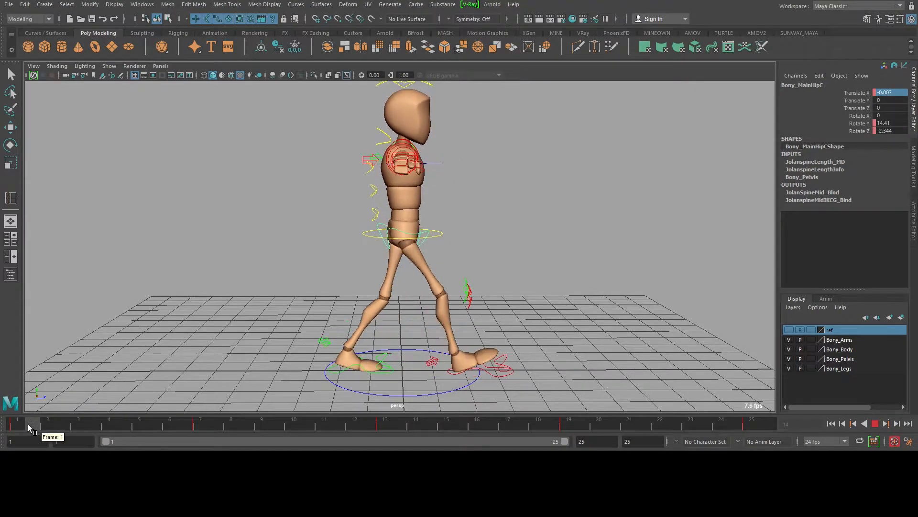
{"action": "key", "text": "alt+v"}
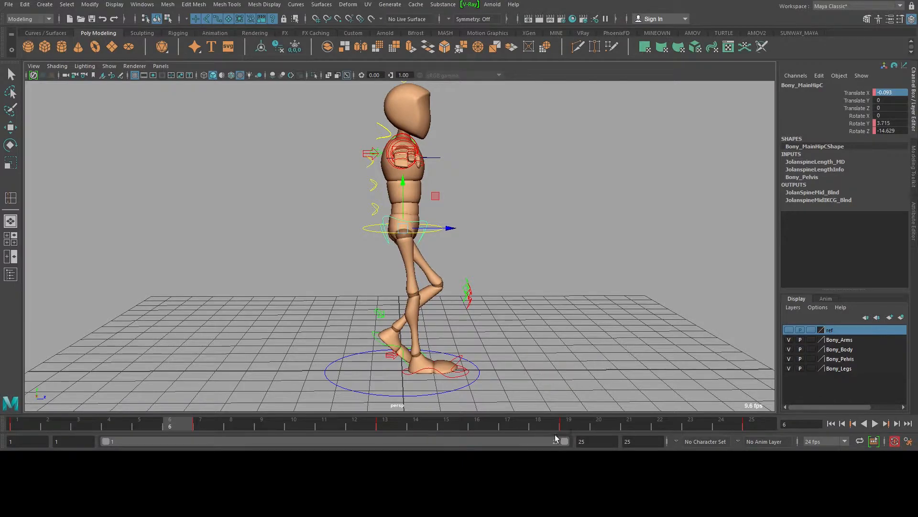
{"action": "left_click", "coordinate": [788, 330]}
{"action": "scroll", "coordinate": [492, 258], "scroll_direction": "up", "scroll_amount": 3}
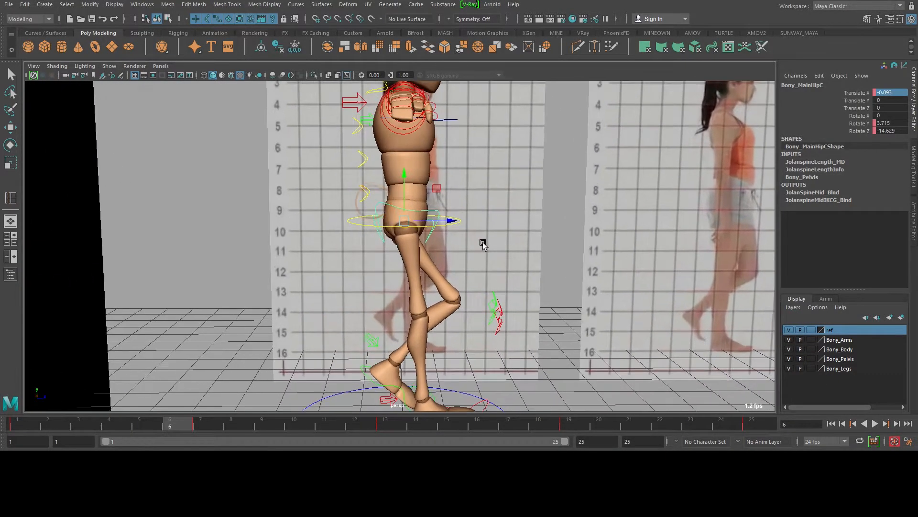
Try tilting the main hip control in side view at frame 6 with the Rotate tool, and undo the rotation
{"action": "key", "text": "e"}
{"action": "left_click_drag", "start_coordinate": [365, 231], "coordinate": [375, 252]}
{"action": "key", "text": "ctrl+z"}
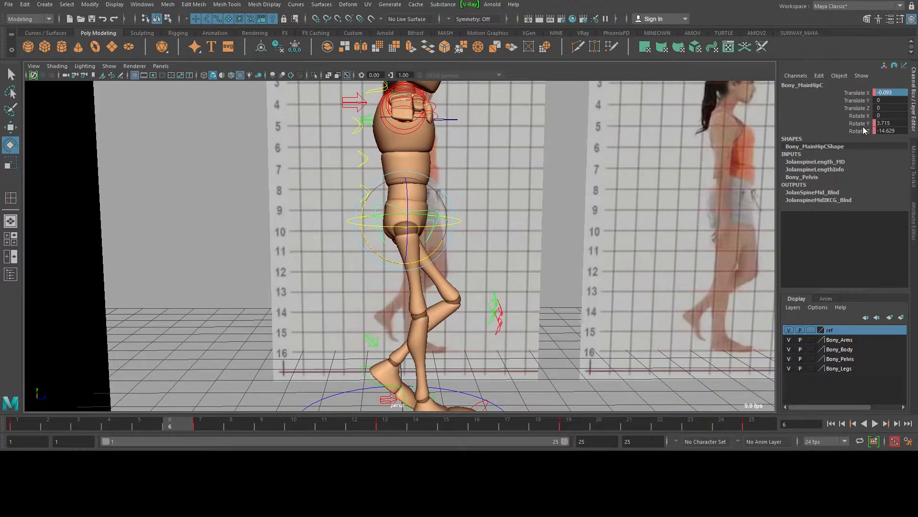
Tilt the main hip control to a Rotate X of 10 at frame 7, following the side-view reference
{"action": "middle_click_drag", "start_coordinate": [635, 211], "coordinate": [504, 213], "text": "alt"}
{"action": "left_click_drag", "start_coordinate": [28, 420], "coordinate": [210, 377]}
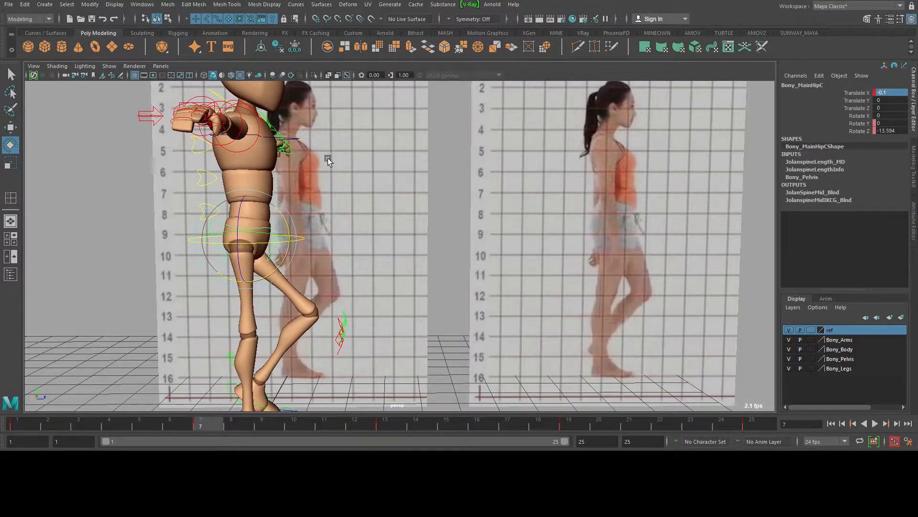
{"action": "left_click_drag", "start_coordinate": [288, 249], "coordinate": [285, 255]}
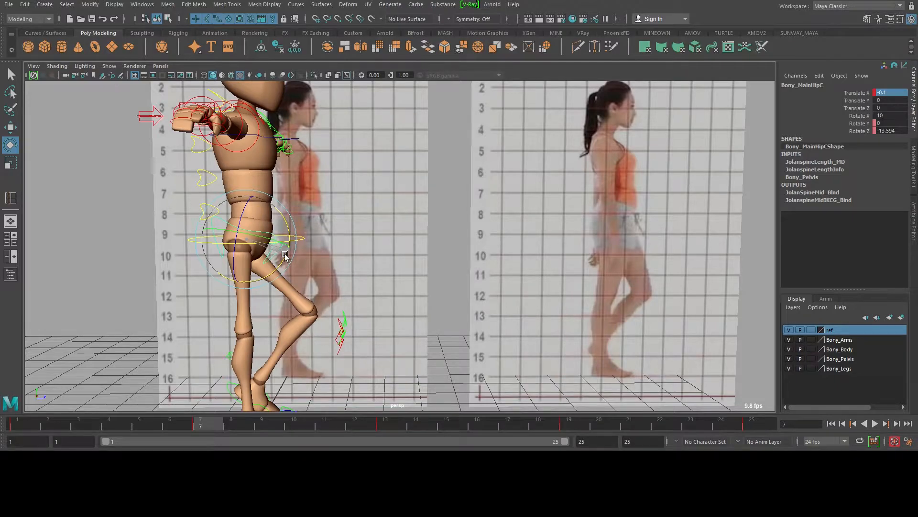
Try tilting the main hip control around X at frame 7 in side view, undoing each rotation
{"action": "key", "text": "ctrl+z"}
{"action": "left_click_drag", "start_coordinate": [288, 253], "coordinate": [296, 248]}
{"action": "key", "text": "ctrl+z"}
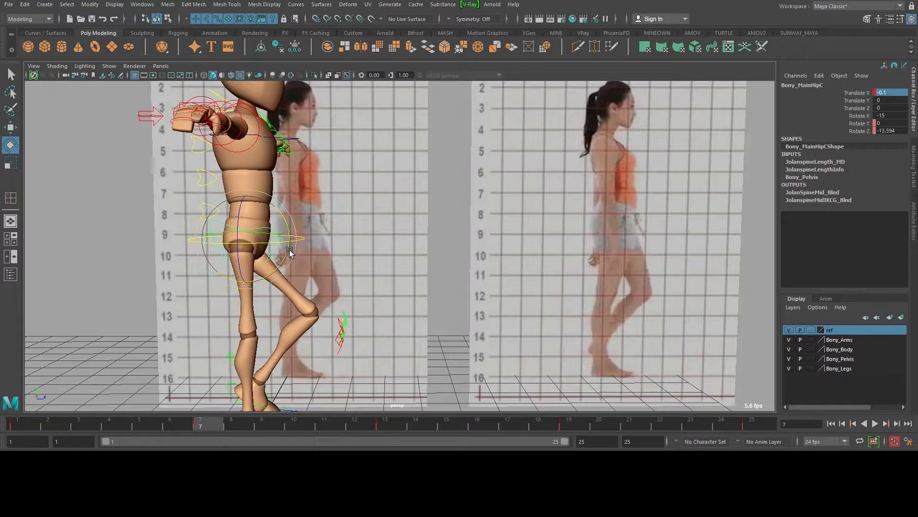
{"action": "mouse_move", "coordinate": [106, 423]}
{"action": "left_mouse_down"}
{"action": "mouse_move", "coordinate": [37, 427]}
{"action": "mouse_move", "coordinate": [204, 424]}
{"action": "left_mouse_up"}
{"action": "left_click_drag", "start_coordinate": [286, 256], "coordinate": [281, 256]}
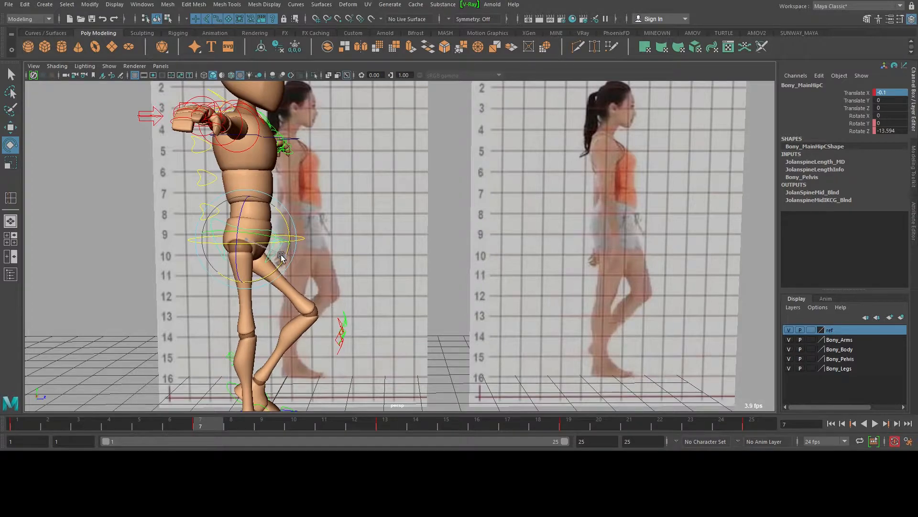
{"action": "key", "text": "ctrl+z"}
{"action": "mouse_move", "coordinate": [203, 422]}
{"action": "left_mouse_down"}
{"action": "mouse_move", "coordinate": [25, 423]}
{"action": "mouse_move", "coordinate": [74, 397]}
{"action": "mouse_move", "coordinate": [201, 410]}
{"action": "left_mouse_up"}
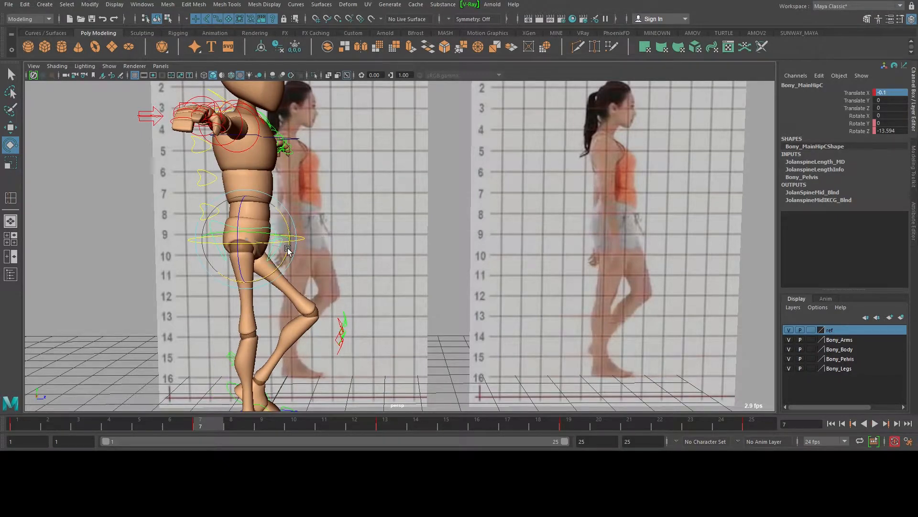
{"action": "left_click_drag", "start_coordinate": [288, 250], "coordinate": [284, 253]}
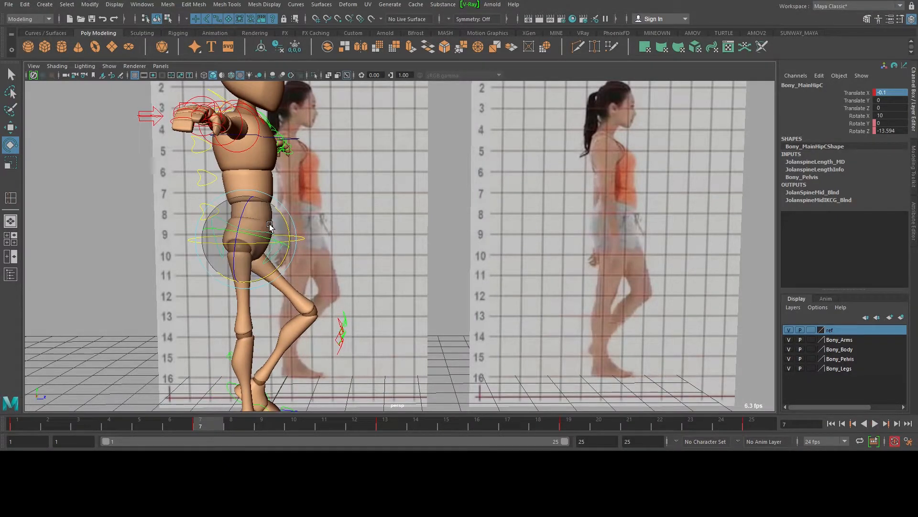
{"action": "key", "text": "ctrl+z"}
{"action": "key", "text": "w"}
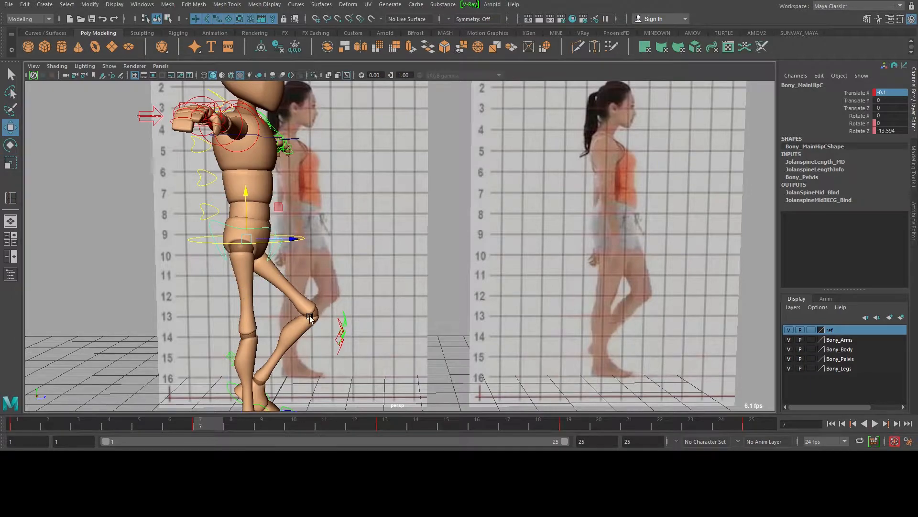
{"action": "left_click", "coordinate": [856, 108]}
{"action": "left_click_drag", "start_coordinate": [285, 241], "coordinate": [295, 254]}
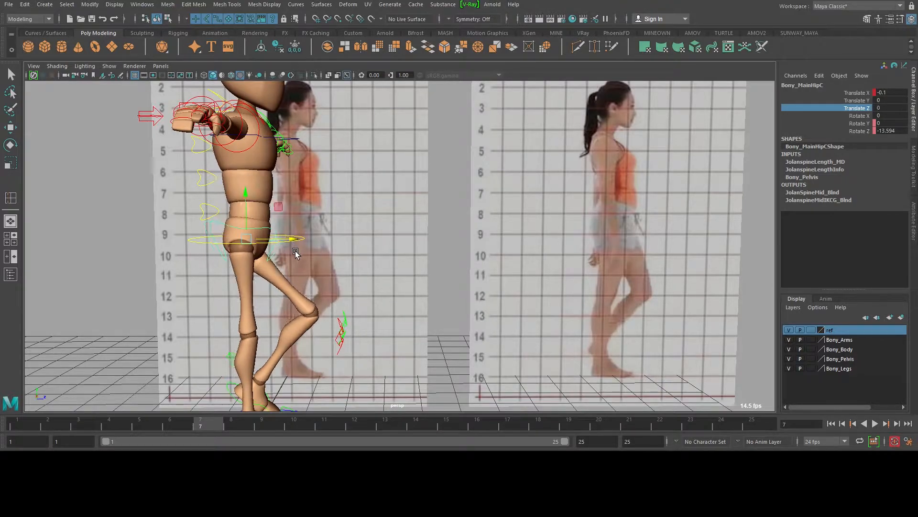
Key only Rotate X of the main hip control at 0 on frames 1, 25 and 13
{"action": "left_click_drag", "start_coordinate": [175, 420], "coordinate": [16, 421]}
{"action": "key", "text": "e"}
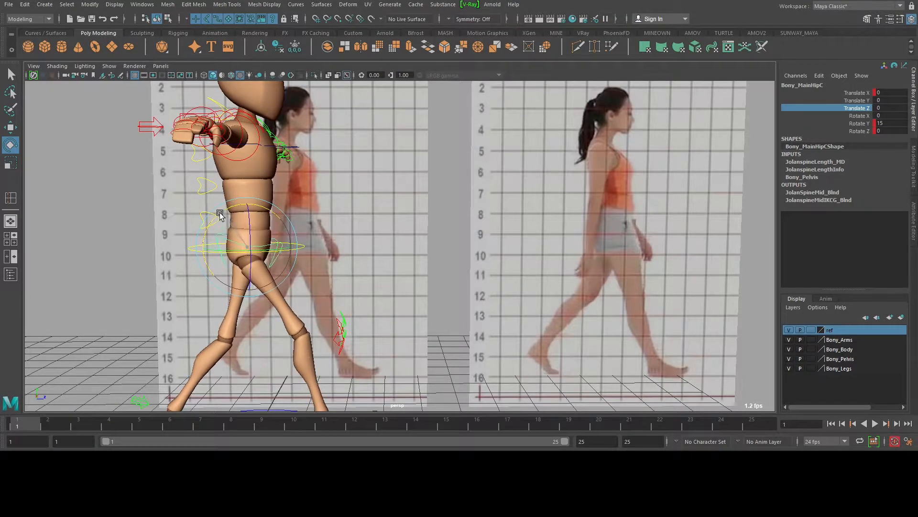
{"action": "left_click", "coordinate": [854, 116]}
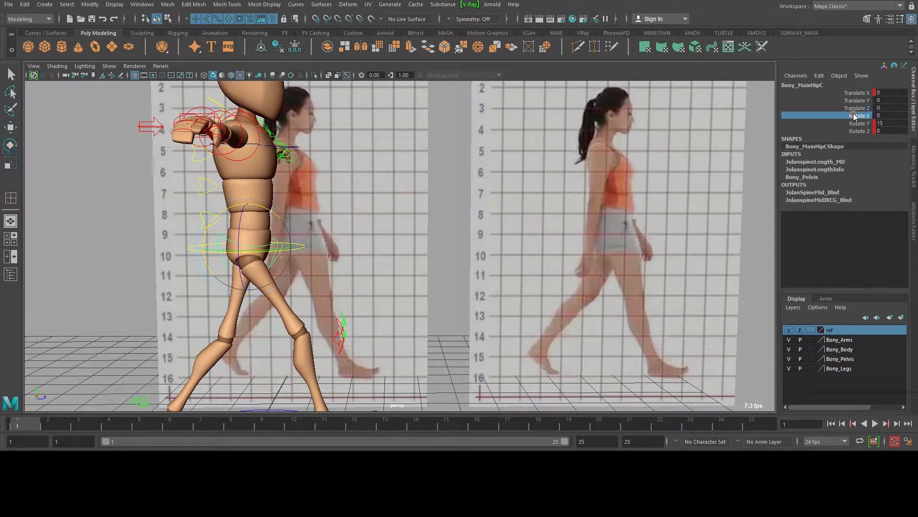
{"action": "right_click", "coordinate": [853, 114]}
{"action": "left_click", "coordinate": [835, 132]}
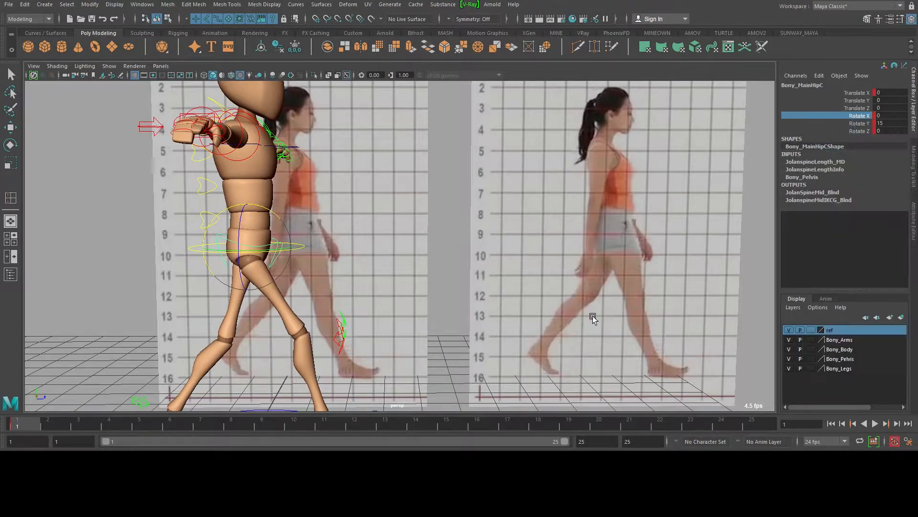
{"action": "left_click", "coordinate": [763, 423]}
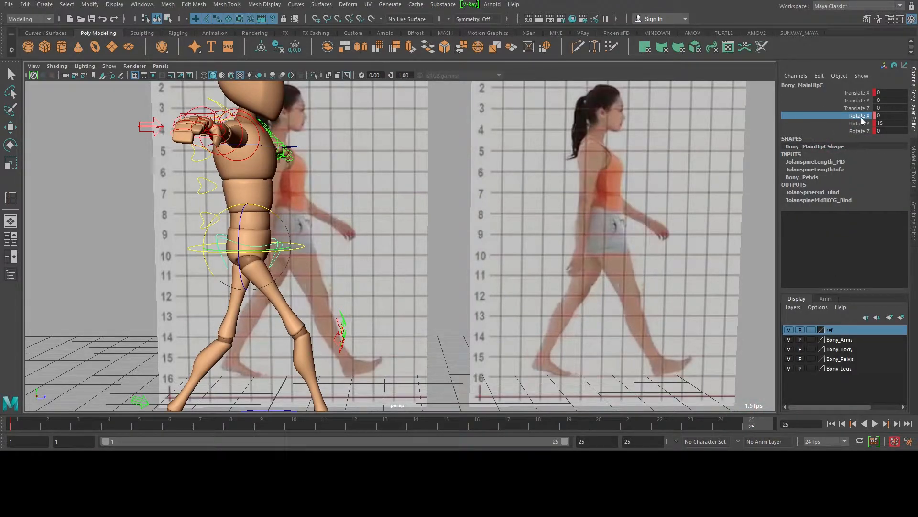
{"action": "right_click", "coordinate": [861, 118]}
{"action": "left_click", "coordinate": [851, 136]}
{"action": "right_click", "coordinate": [870, 116]}
{"action": "left_click", "coordinate": [846, 133]}
{"action": "left_click", "coordinate": [382, 421]}
{"action": "right_click", "coordinate": [864, 119]}
{"action": "left_click", "coordinate": [849, 137]}
Set the main hip control's Rotate X to 10 at frames 7 and 19
{"action": "left_click_drag", "start_coordinate": [21, 426], "coordinate": [210, 427]}
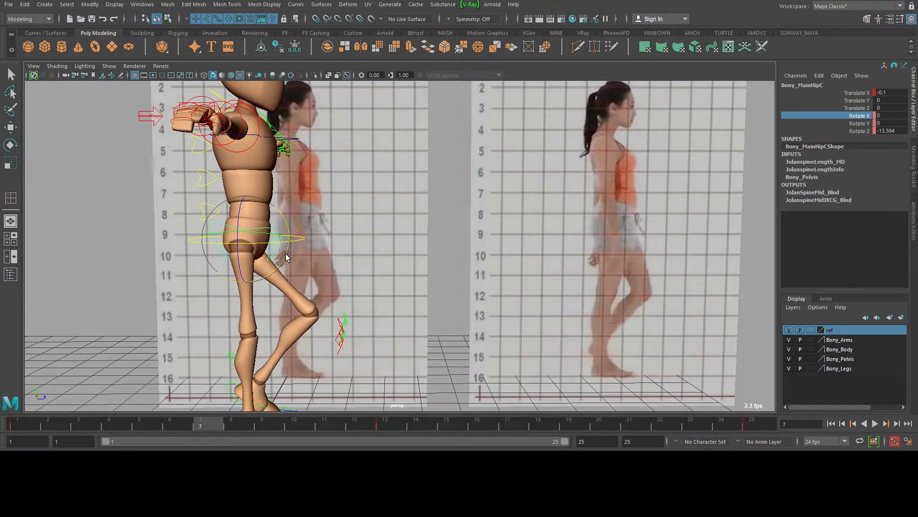
{"action": "left_click_drag", "start_coordinate": [286, 256], "coordinate": [281, 259]}
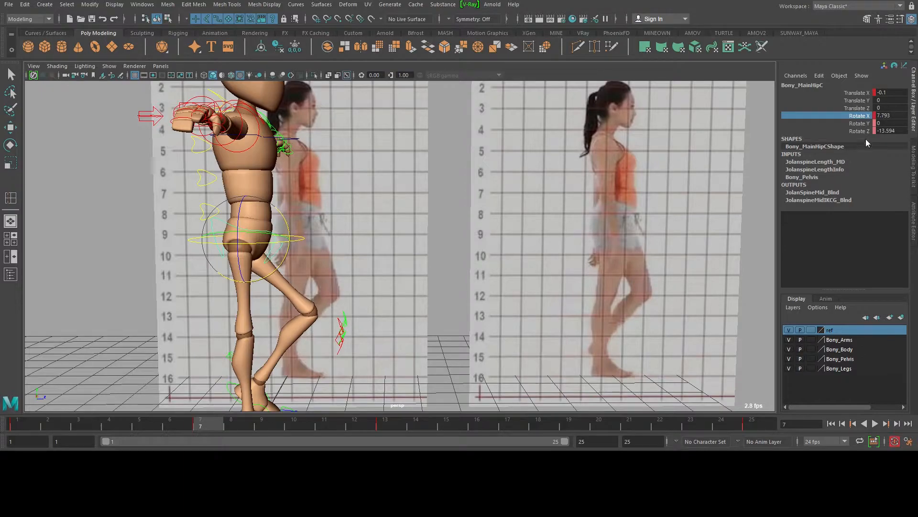
{"action": "double_click", "coordinate": [890, 115]}
{"action": "type", "text": "0"}
{"action": "key", "text": "Return"}
{"action": "type", "text": "10"}
{"action": "key", "text": "Return"}
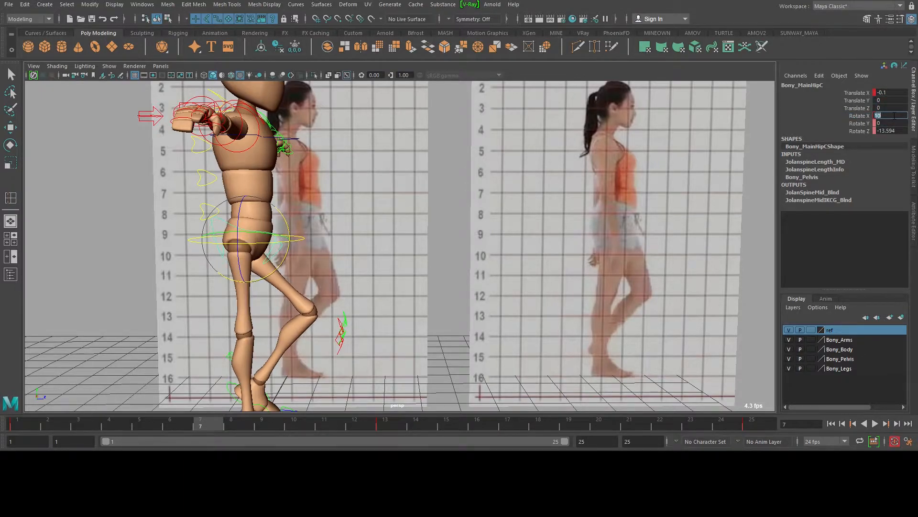
{"action": "left_click_drag", "start_coordinate": [16, 423], "coordinate": [569, 438]}
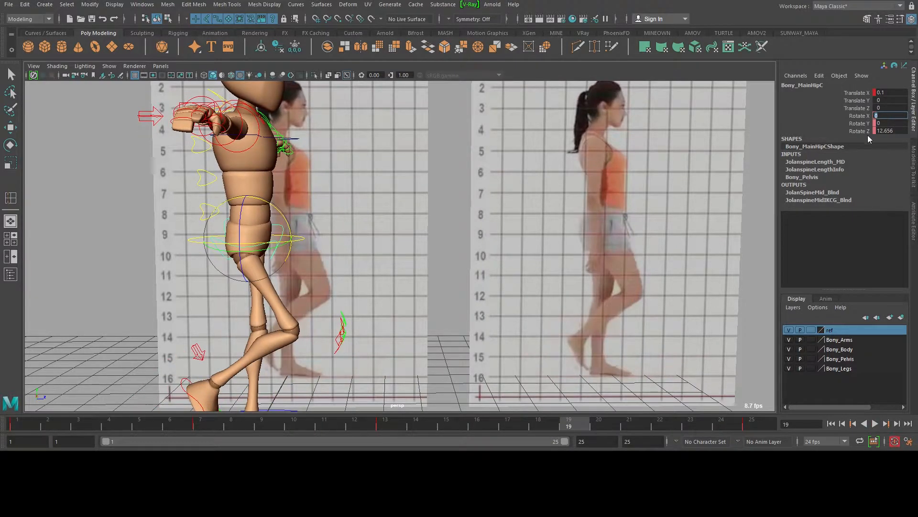
{"action": "type", "text": "10"}
{"action": "key", "text": "Return"}
Key only Translate Z of the main hip control at 0 on frames 1, 25 and 13
{"action": "left_click_drag", "start_coordinate": [397, 197], "coordinate": [293, 246], "text": "alt"}
{"action": "key", "text": "w"}
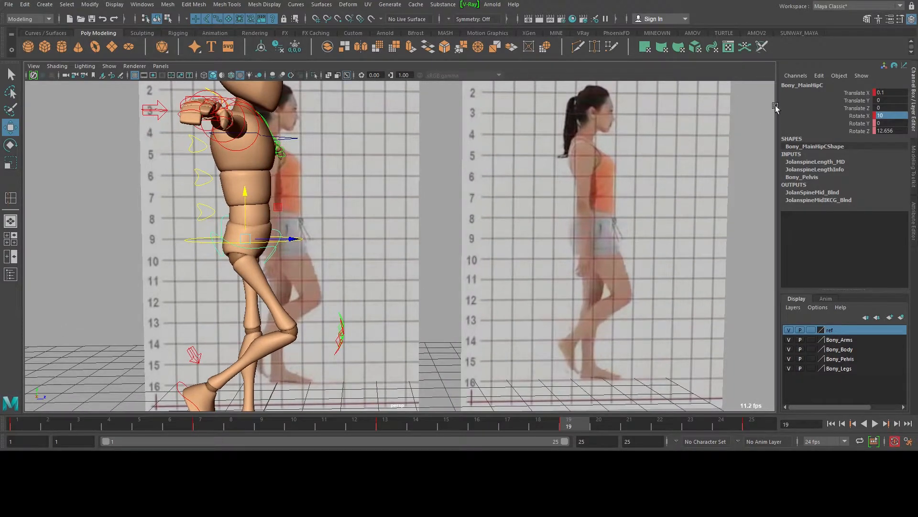
{"action": "left_click", "coordinate": [863, 109]}
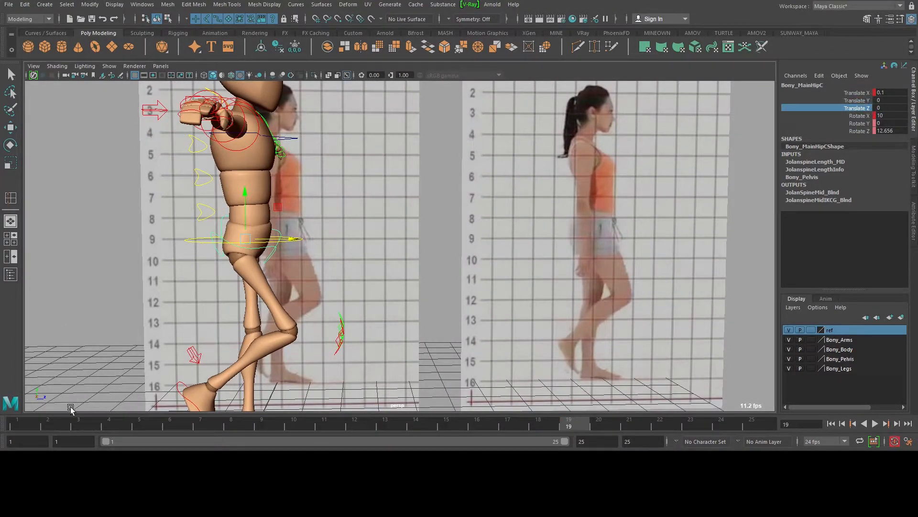
{"action": "left_click_drag", "start_coordinate": [50, 422], "coordinate": [12, 426]}
{"action": "right_click", "coordinate": [858, 108]}
{"action": "left_click", "coordinate": [837, 128]}
{"action": "left_click", "coordinate": [758, 424]}
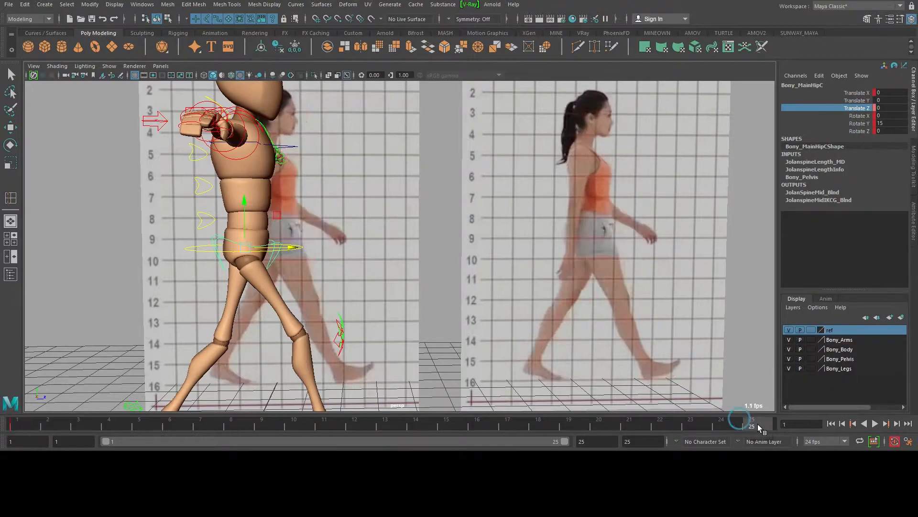
{"action": "right_click", "coordinate": [859, 111]}
{"action": "left_click", "coordinate": [837, 127]}
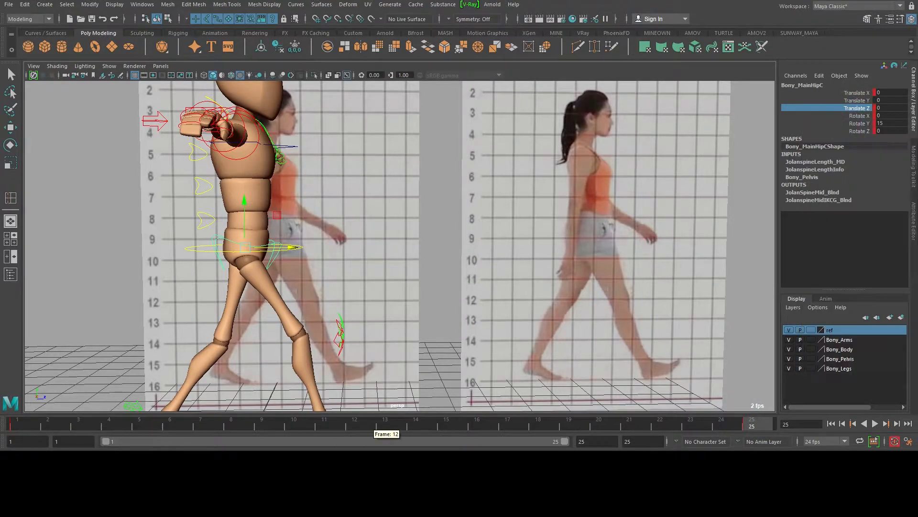
{"action": "left_click", "coordinate": [390, 426]}
{"action": "right_click", "coordinate": [867, 108]}
{"action": "left_click", "coordinate": [842, 125]}
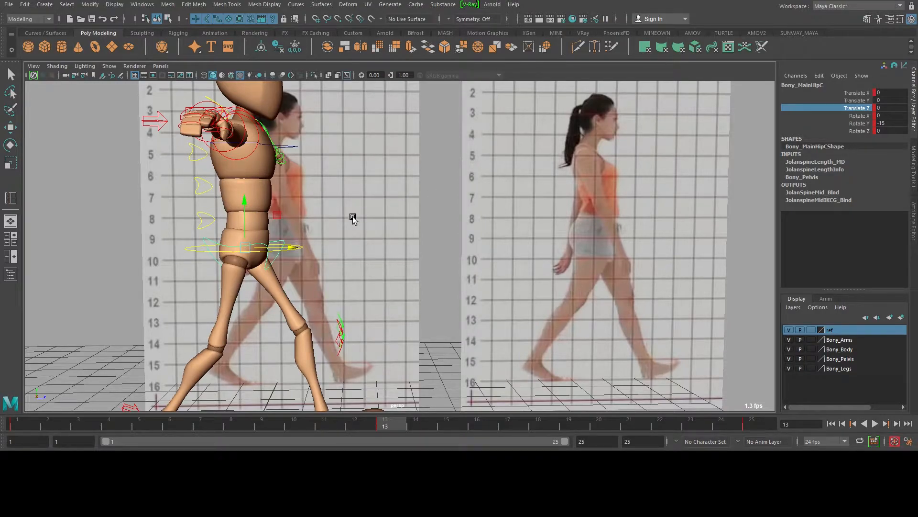
Shift the main hip control back at frame 7 by setting Translate Z to -0.1, after trying -0.2
{"action": "middle_click_drag", "start_coordinate": [405, 278], "coordinate": [456, 265], "text": "alt"}
{"action": "key", "text": "alt+v"}
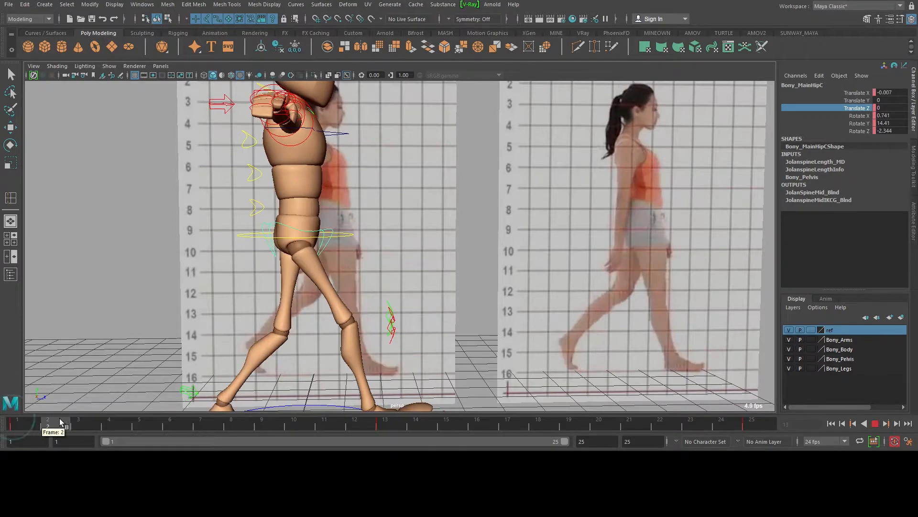
{"action": "left_click", "coordinate": [203, 416]}
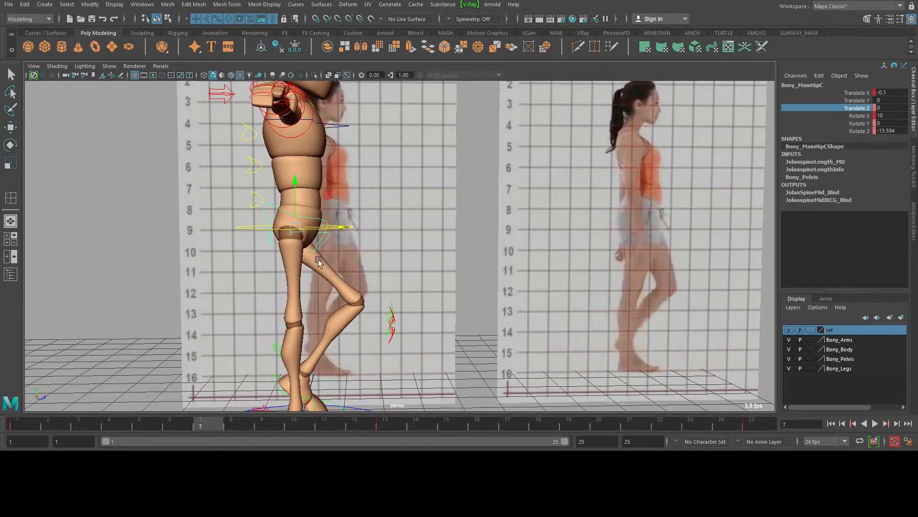
{"action": "left_click_drag", "start_coordinate": [345, 229], "coordinate": [339, 229]}
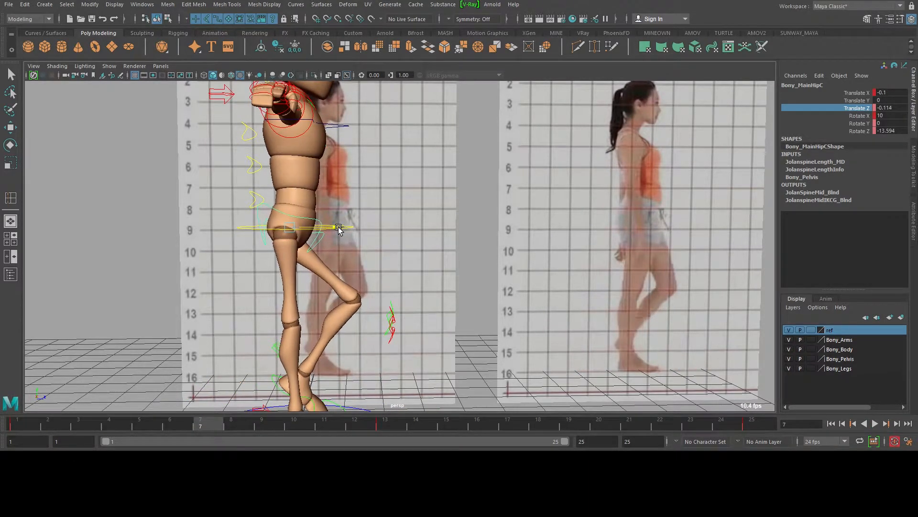
{"action": "left_click", "coordinate": [885, 107]}
{"action": "type", "text": "0"}
{"action": "key", "text": "Return"}
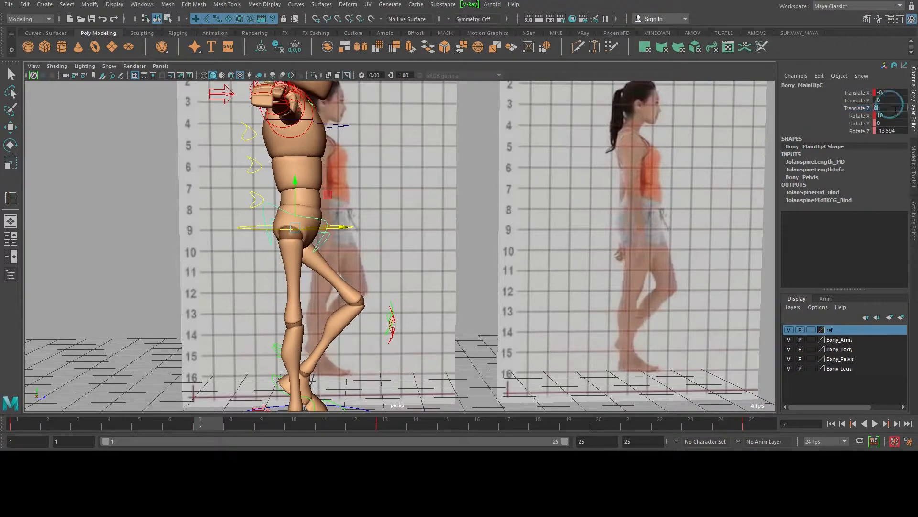
{"action": "type", "text": "-0.2"}
{"action": "key", "text": "Return"}
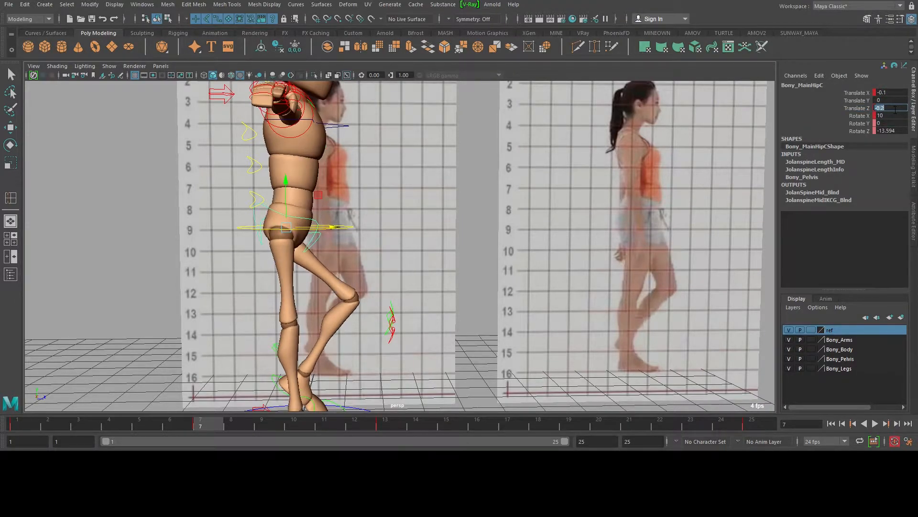
{"action": "type", "text": "-0.1"}
{"action": "key", "text": "Return"}
Set the main hip control's Translate Z to -0.1 at frame 19 to match the opposite passing pose
{"action": "left_click_drag", "start_coordinate": [211, 424], "coordinate": [378, 443]}
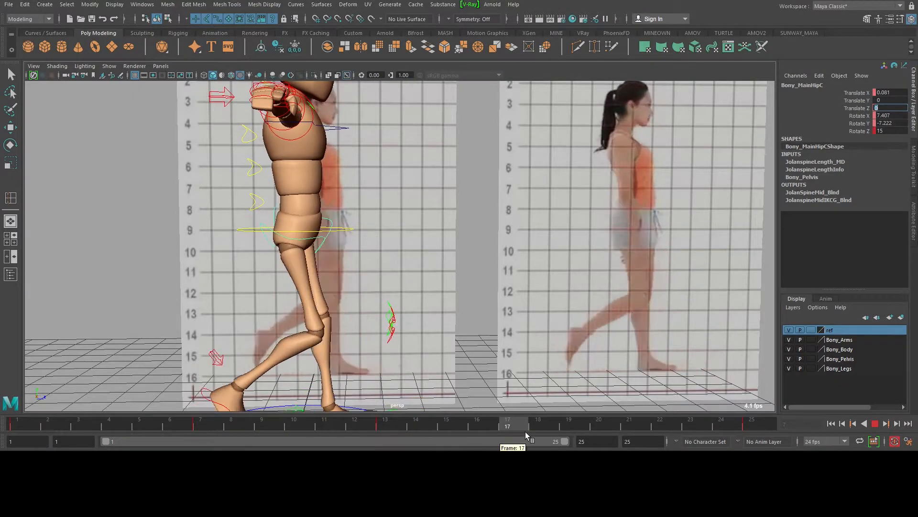
{"action": "left_click", "coordinate": [569, 425]}
{"action": "type", "text": "-0.1"}
{"action": "key", "text": "Return"}
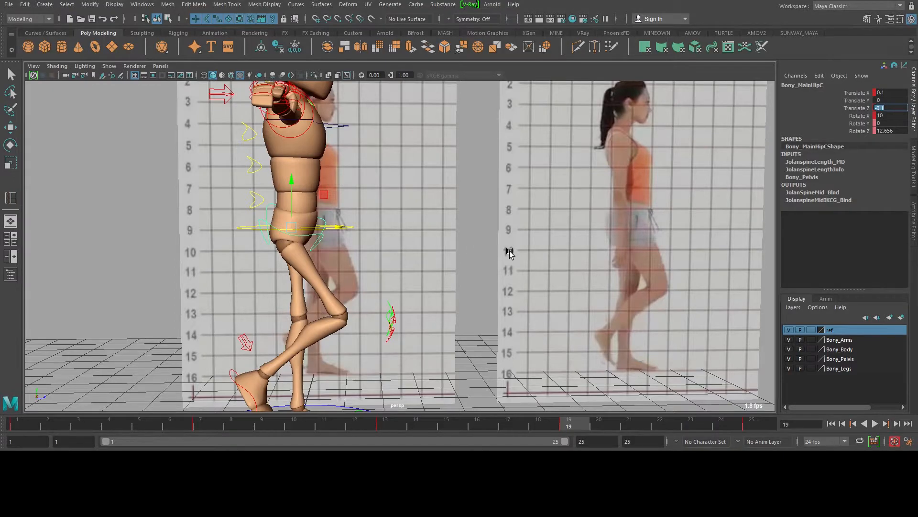
Play the walk cycle and examine the hip tilt and forward-back shift from an angled view and from the front
{"action": "scroll", "coordinate": [510, 246], "scroll_direction": "down", "scroll_amount": 2}
{"action": "left_click_drag", "start_coordinate": [512, 236], "coordinate": [464, 249], "text": "alt"}
{"action": "left_click_drag", "start_coordinate": [167, 415], "coordinate": [841, 427]}
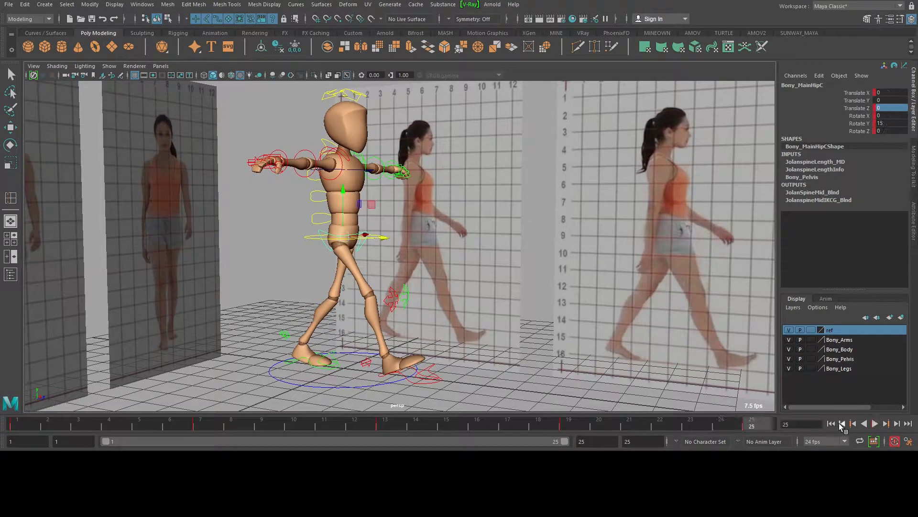
{"action": "left_click", "coordinate": [875, 425]}
{"action": "left_click_drag", "start_coordinate": [483, 287], "coordinate": [378, 273], "text": "alt"}
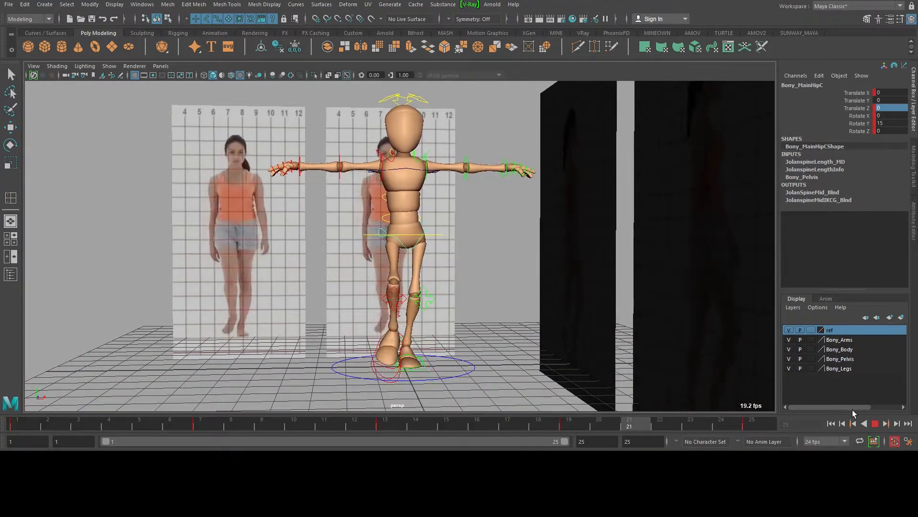
{"action": "left_click", "coordinate": [866, 423]}
{"action": "right_click_drag", "start_coordinate": [502, 219], "coordinate": [353, 195], "text": "alt"}
{"action": "left_click", "coordinate": [866, 424]}
Save the scene as a Maya ASCII file in the MAYA FEMALE WALKCYCLE folder
{"action": "key", "text": "q"}
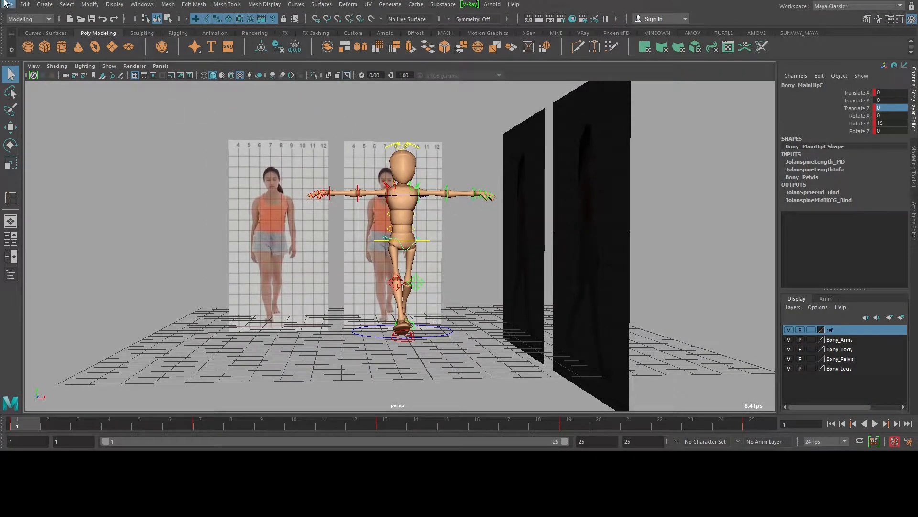
{"action": "left_click", "coordinate": [7, 4]}
{"action": "left_click", "coordinate": [43, 57]}
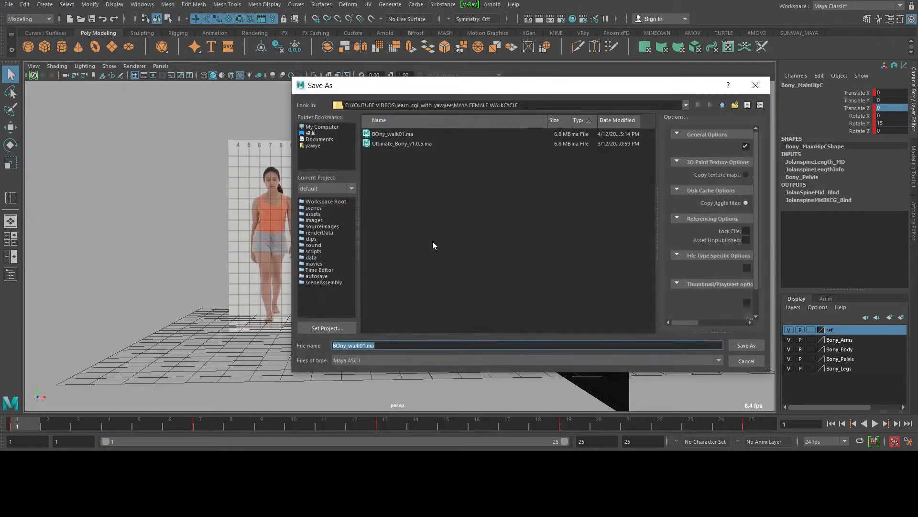
{"action": "left_click", "coordinate": [395, 345]}
{"action": "left_click", "coordinate": [750, 346]}
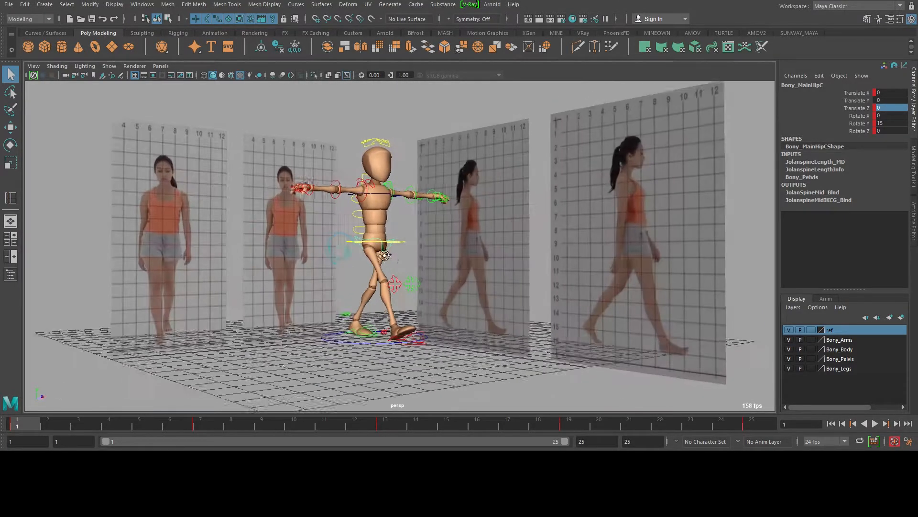
Set the timeline's Display Key Ticks option to Active
{"action": "right_click_drag", "start_coordinate": [470, 269], "coordinate": [479, 234], "text": "alt"}
{"action": "left_click_drag", "start_coordinate": [479, 234], "coordinate": [452, 246], "text": "alt"}
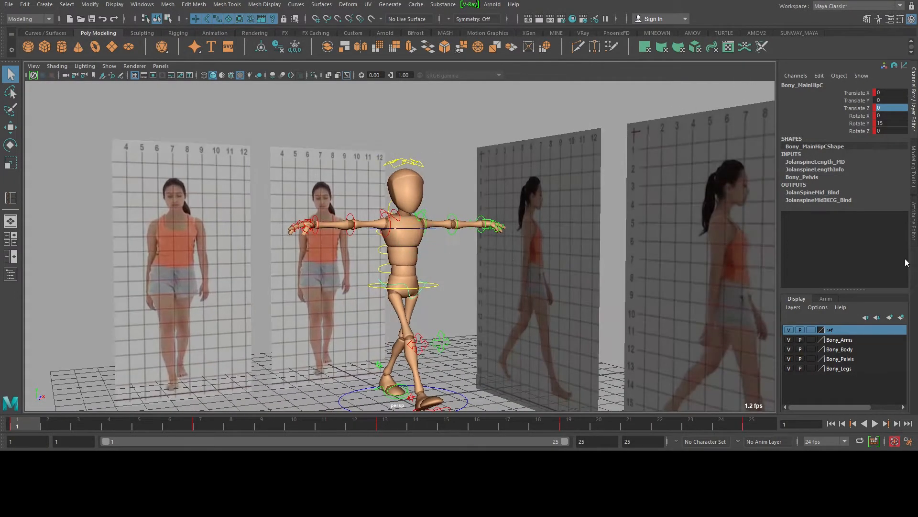
{"action": "right_click", "coordinate": [654, 419]}
{"action": "mouse_move", "coordinate": [698, 353]}
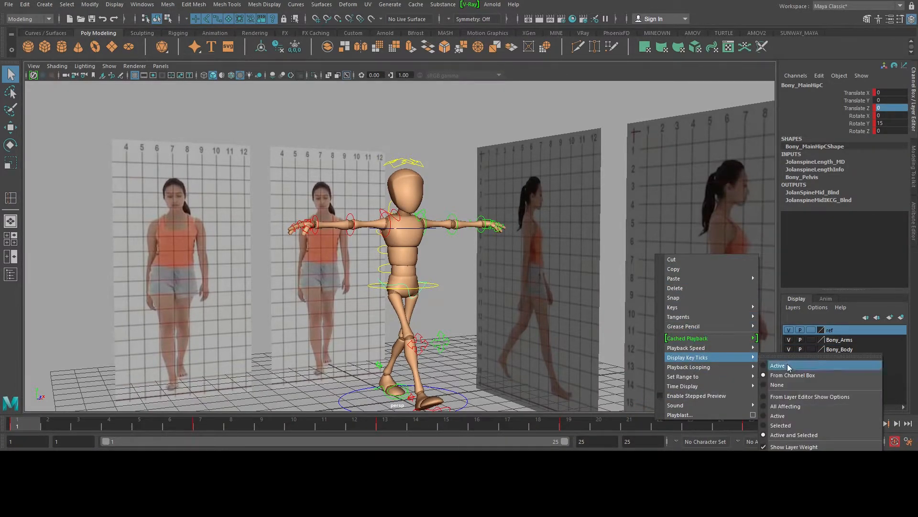
{"action": "left_click", "coordinate": [788, 367]}
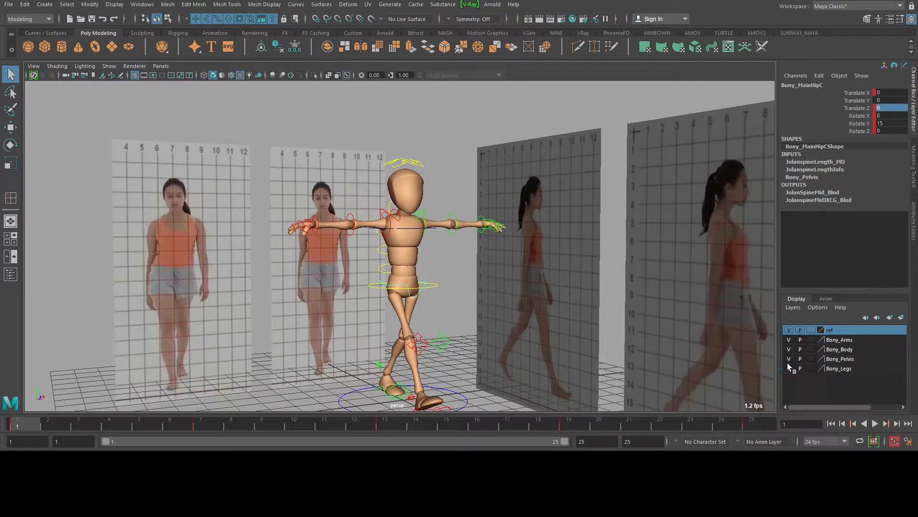
{"action": "scroll", "coordinate": [487, 277], "scroll_direction": "down", "scroll_amount": 2}
{"action": "middle_click_drag", "start_coordinate": [486, 280], "coordinate": [514, 278], "text": "alt"}
{"action": "scroll", "coordinate": [446, 231], "scroll_direction": "up", "scroll_amount": 3}
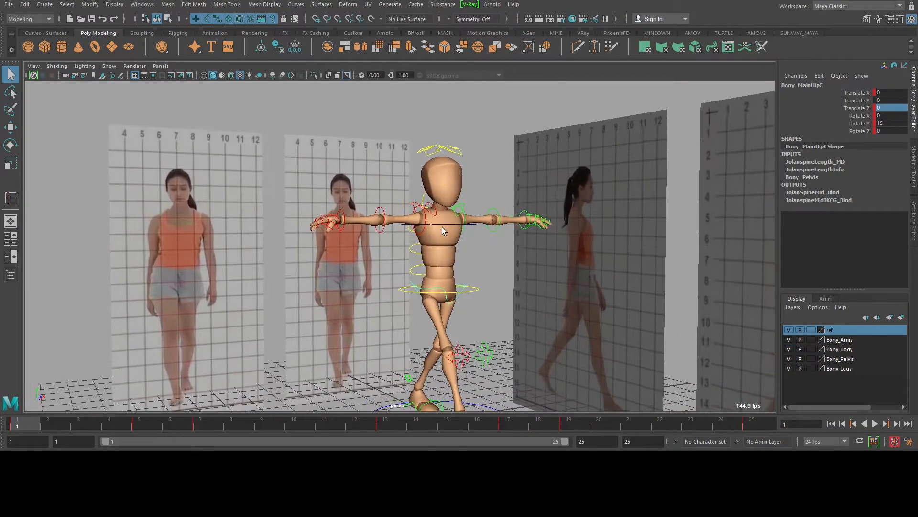
Lower the right arm at frame 1 by rotating the right shoulder FK control to Rotate Z -80
{"action": "left_click", "coordinate": [425, 228]}
{"action": "left_click_drag", "start_coordinate": [545, 232], "coordinate": [460, 227], "text": "alt"}
{"action": "key", "text": "e"}
{"action": "left_click_drag", "start_coordinate": [372, 187], "coordinate": [521, 199]}
{"action": "key", "text": "q"}
Lower the left arm to match by setting the left shoulder FK control's Rotate Z to -80
{"action": "left_click", "coordinate": [472, 158]}
{"action": "left_click_drag", "start_coordinate": [601, 168], "coordinate": [593, 205], "text": "alt"}
{"action": "key", "text": "e"}
{"action": "left_click_drag", "start_coordinate": [476, 140], "coordinate": [531, 146]}
{"action": "double_click", "coordinate": [900, 108]}
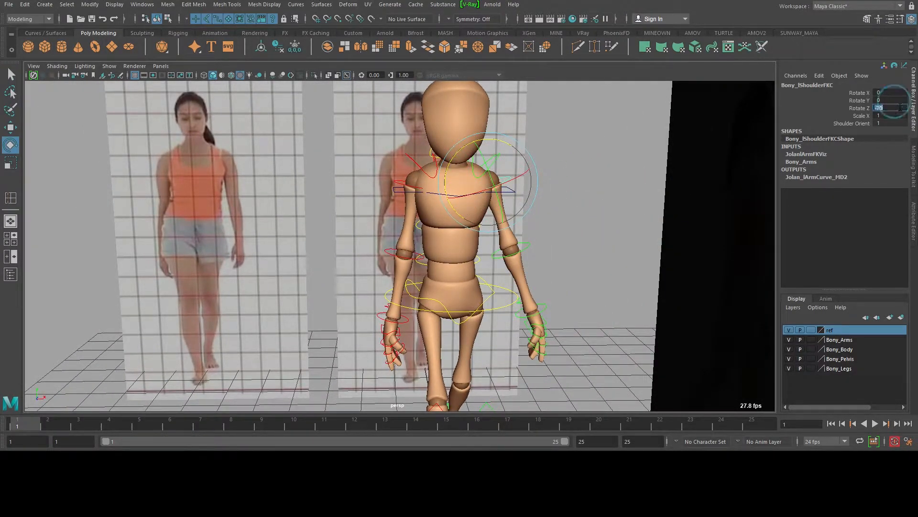
{"action": "type", "text": "-80"}
{"action": "key", "text": "Return"}
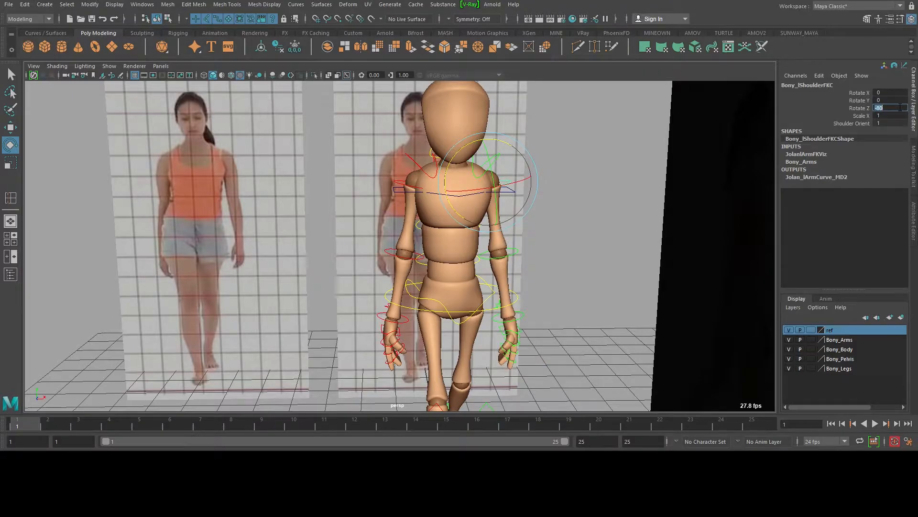
Swing the right arm backward in side view by rotating the right shoulder FK control to Rotate Y 20
{"action": "left_click_drag", "start_coordinate": [676, 121], "coordinate": [461, 206], "text": "alt"}
{"action": "key", "text": "q"}
{"action": "left_click", "coordinate": [349, 155]}
{"action": "mouse_move", "coordinate": [380, 182]}
{"action": "left_mouse_down", "text": "alt"}
{"action": "mouse_move", "coordinate": [397, 180]}
{"action": "mouse_move", "coordinate": [372, 192]}
{"action": "left_mouse_up", "text": "alt"}
{"action": "key", "text": "e"}
{"action": "left_click_drag", "start_coordinate": [337, 235], "coordinate": [326, 210], "text": "alt"}
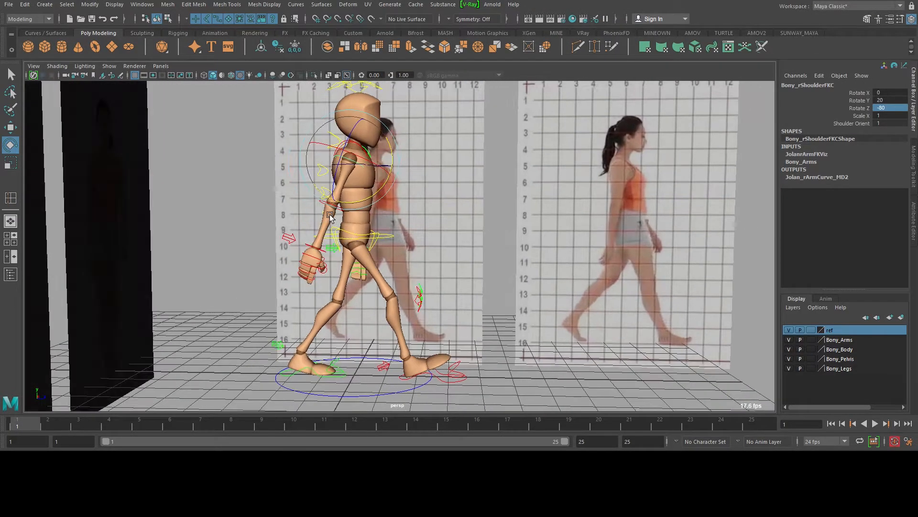
Bend the right elbow slightly by rotating its FK control to Rotate Y -15
{"action": "key", "text": "q"}
{"action": "left_click", "coordinate": [322, 205]}
{"action": "key", "text": "e"}
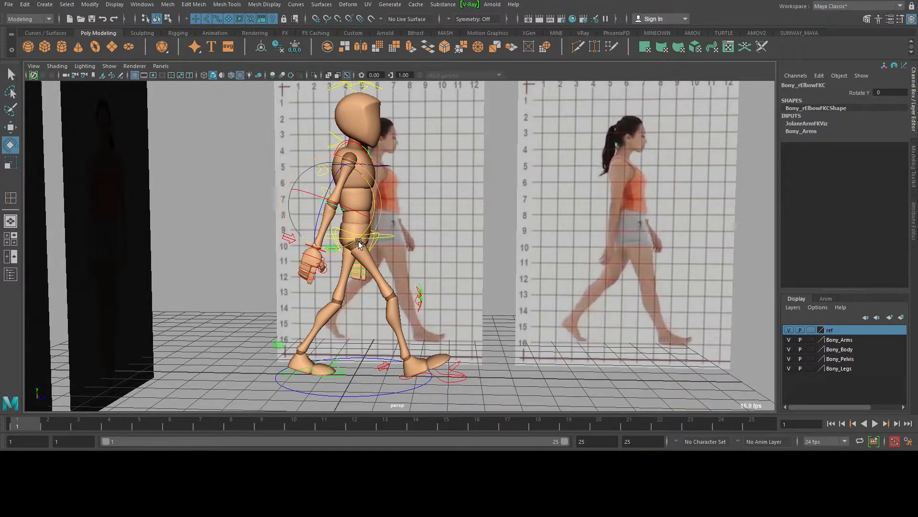
{"action": "left_click_drag", "start_coordinate": [360, 235], "coordinate": [373, 234]}
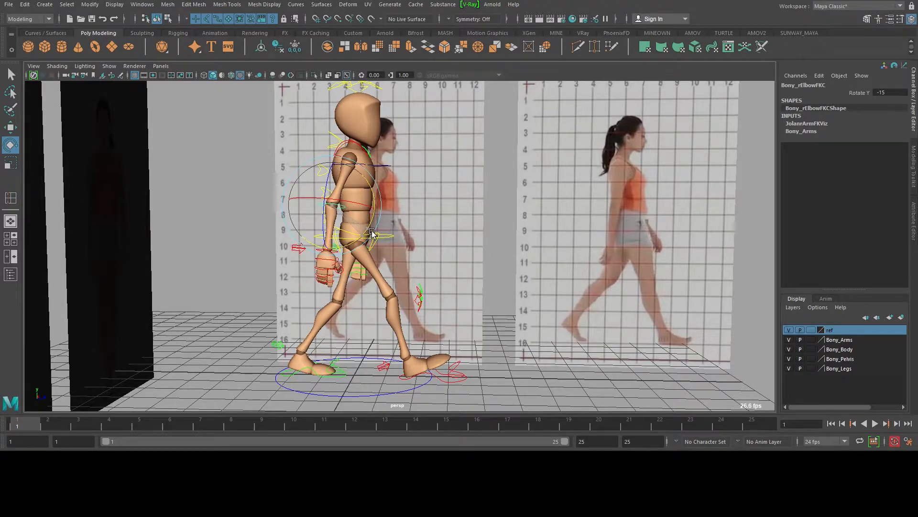
{"action": "key", "text": "q"}
Select the left shoulder FK control and examine the arm swing against the side reference at frames 1 and 25
{"action": "scroll", "coordinate": [583, 261], "scroll_direction": "down", "scroll_amount": 3}
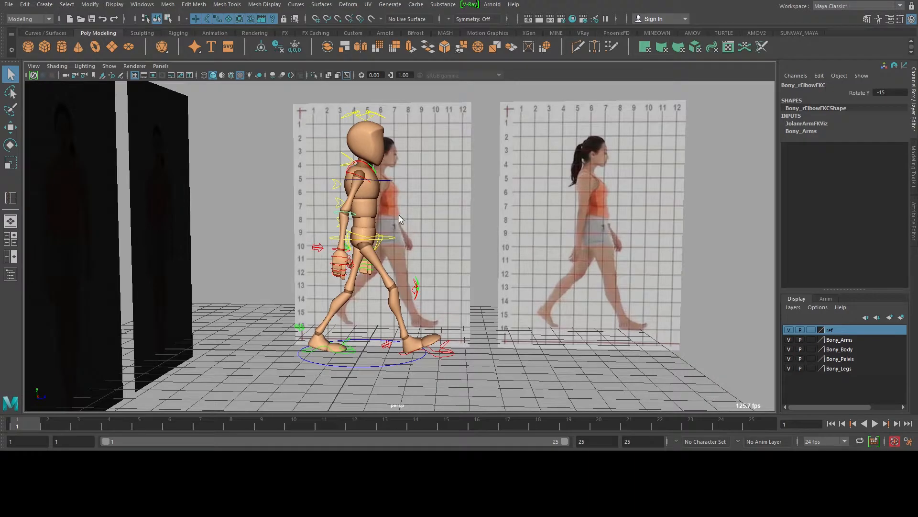
{"action": "right_click_drag", "start_coordinate": [335, 231], "coordinate": [425, 253], "text": "alt"}
{"action": "middle_click_drag", "start_coordinate": [453, 228], "coordinate": [390, 241], "text": "alt"}
{"action": "left_click_drag", "start_coordinate": [390, 240], "coordinate": [349, 236], "text": "alt"}
{"action": "right_click_drag", "start_coordinate": [364, 235], "coordinate": [427, 230], "text": "alt"}
{"action": "left_click_drag", "start_coordinate": [492, 201], "coordinate": [406, 161], "text": "alt"}
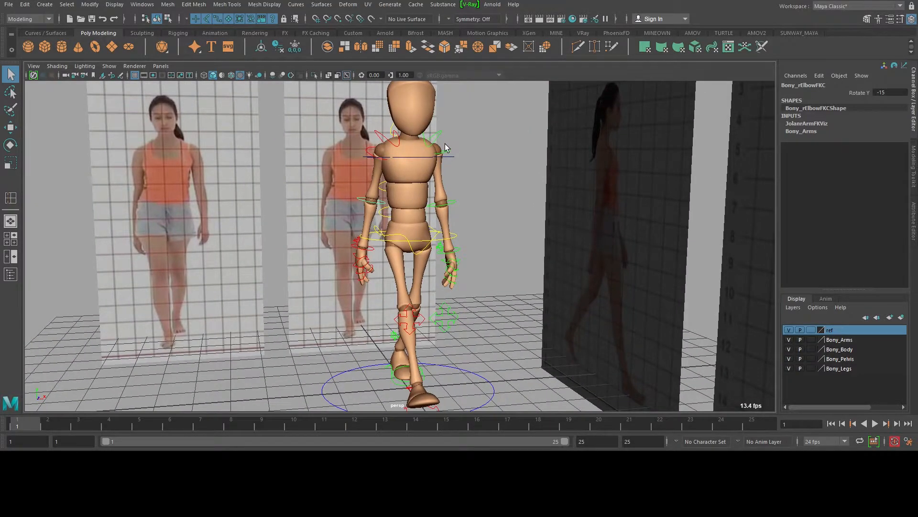
{"action": "left_click", "coordinate": [444, 150]}
{"action": "right_click_drag", "start_coordinate": [532, 194], "coordinate": [471, 192], "text": "alt"}
{"action": "left_click_drag", "start_coordinate": [471, 192], "coordinate": [556, 191], "text": "alt"}
{"action": "middle_click_drag", "start_coordinate": [457, 202], "coordinate": [484, 207], "text": "alt"}
{"action": "key", "text": "e"}
{"action": "right_click_drag", "start_coordinate": [484, 211], "coordinate": [387, 249], "text": "alt"}
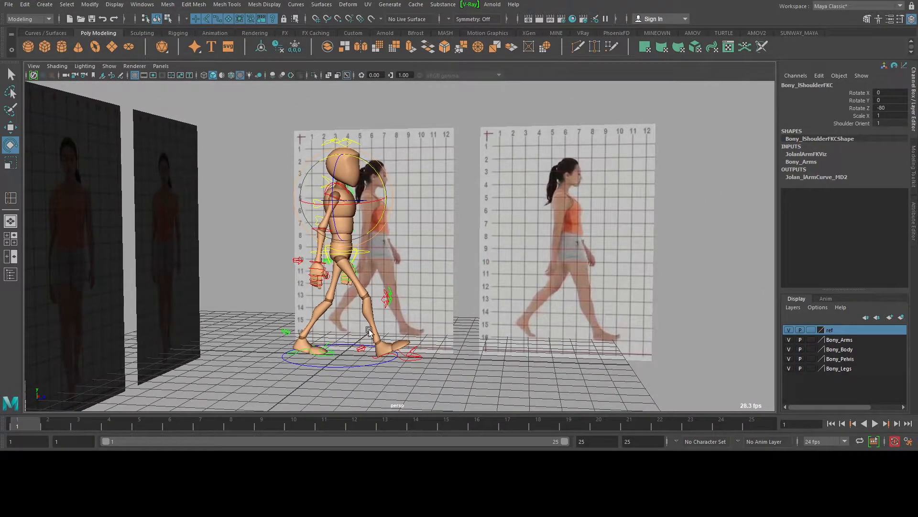
{"action": "left_click_drag", "start_coordinate": [48, 420], "coordinate": [805, 442]}
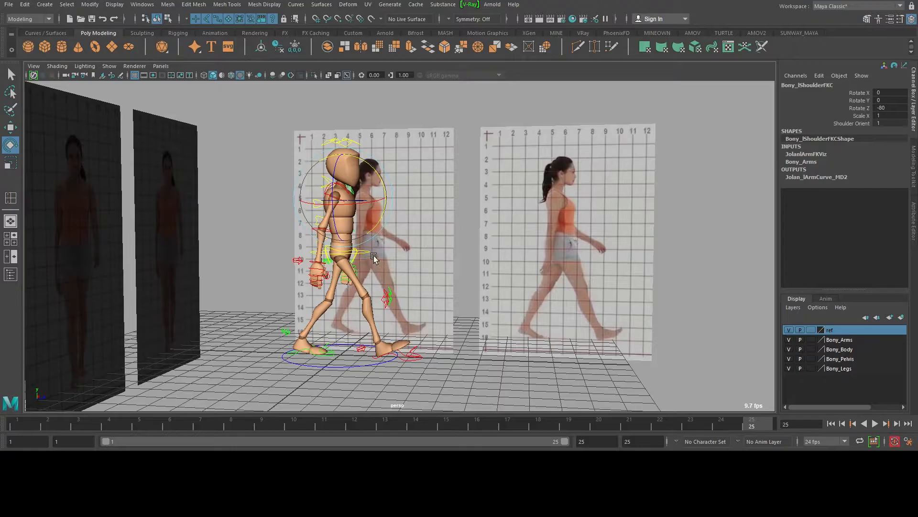
{"action": "left_click_drag", "start_coordinate": [402, 235], "coordinate": [184, 372], "text": "alt"}
{"action": "left_click", "coordinate": [20, 420]}
Swing the left arm forward in the orthographic side view by rotating the left shoulder to Rotate Y -20
{"action": "right_click_drag", "start_coordinate": [339, 223], "coordinate": [372, 224], "text": "alt"}
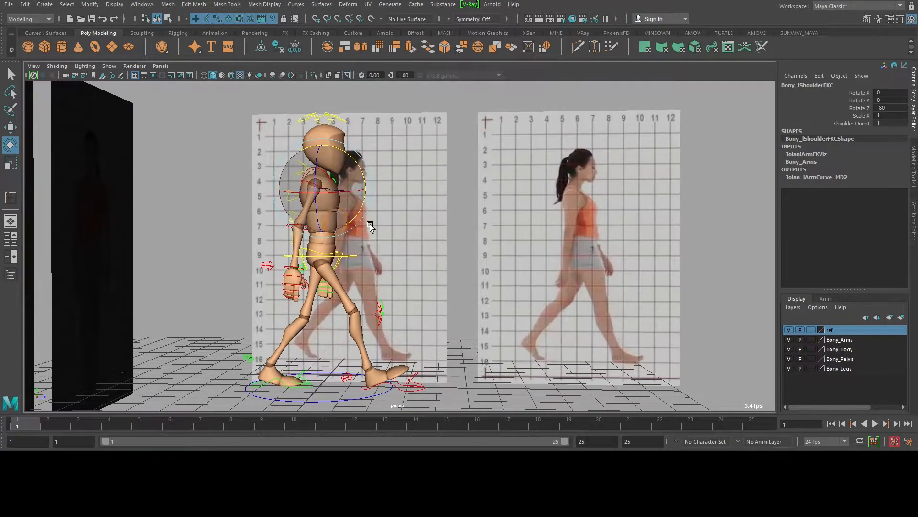
{"action": "left_click_drag", "start_coordinate": [359, 216], "coordinate": [331, 195]}
{"action": "key", "text": "space"}
{"action": "middle_click_drag", "start_coordinate": [450, 229], "coordinate": [405, 236], "text": "alt"}
{"action": "left_click_drag", "start_coordinate": [331, 119], "coordinate": [328, 117]}
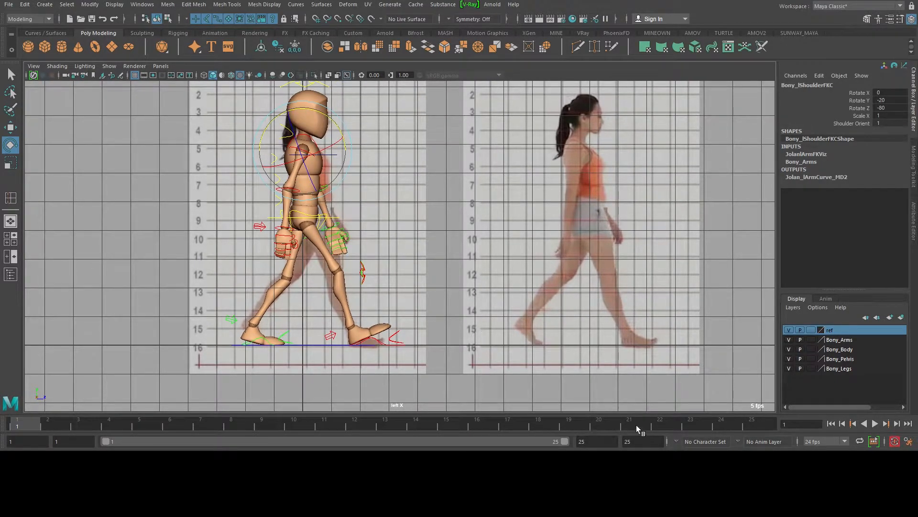
Try the left shoulder's Rotate Y at -15 and at -25 against the side reference at frame 25
{"action": "left_click_drag", "start_coordinate": [637, 424], "coordinate": [760, 432]}
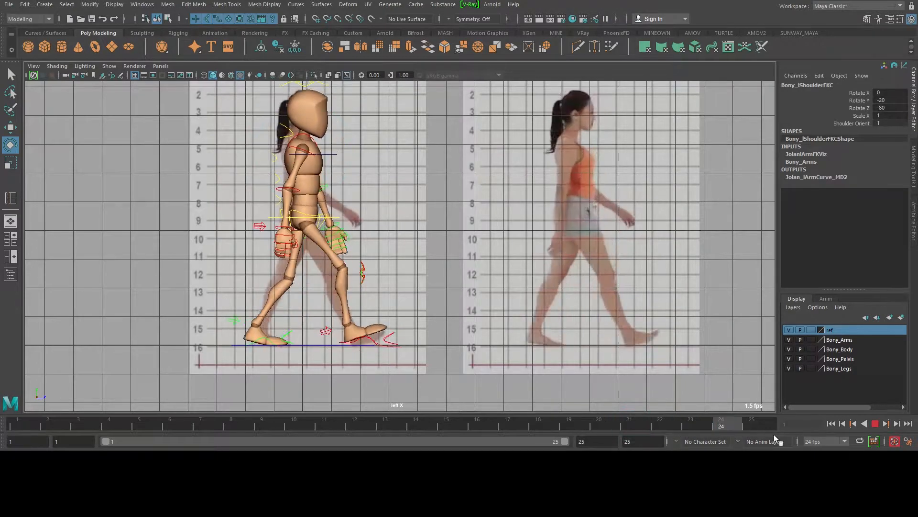
{"action": "left_click_drag", "start_coordinate": [327, 118], "coordinate": [330, 116]}
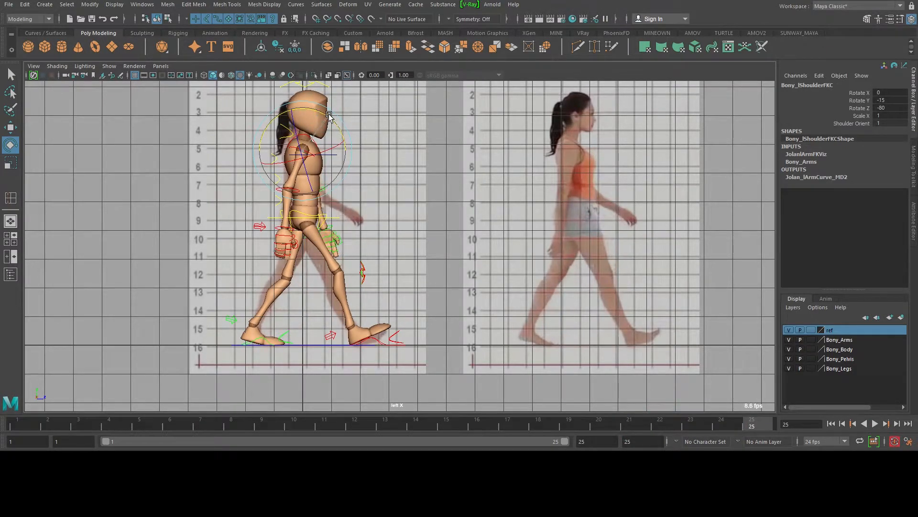
{"action": "key", "text": "ctrl+z"}
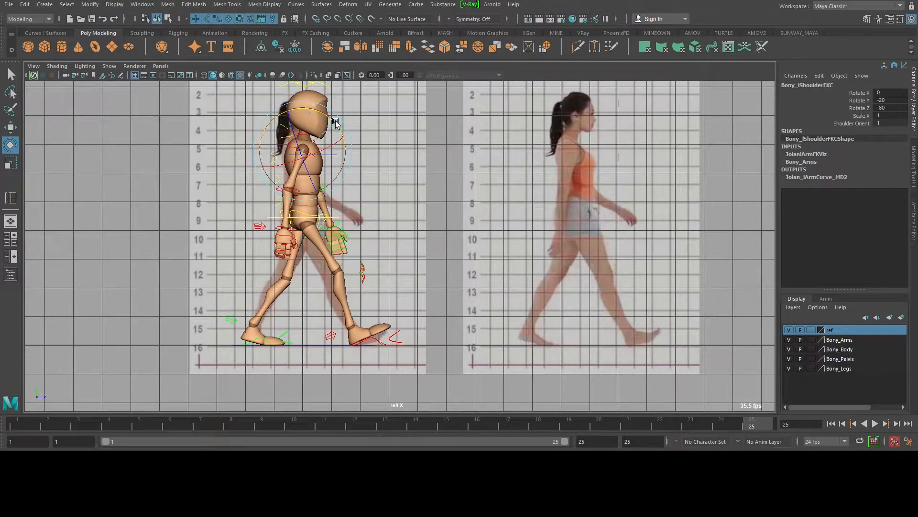
{"action": "left_click_drag", "start_coordinate": [336, 123], "coordinate": [336, 125]}
{"action": "key", "text": "q"}
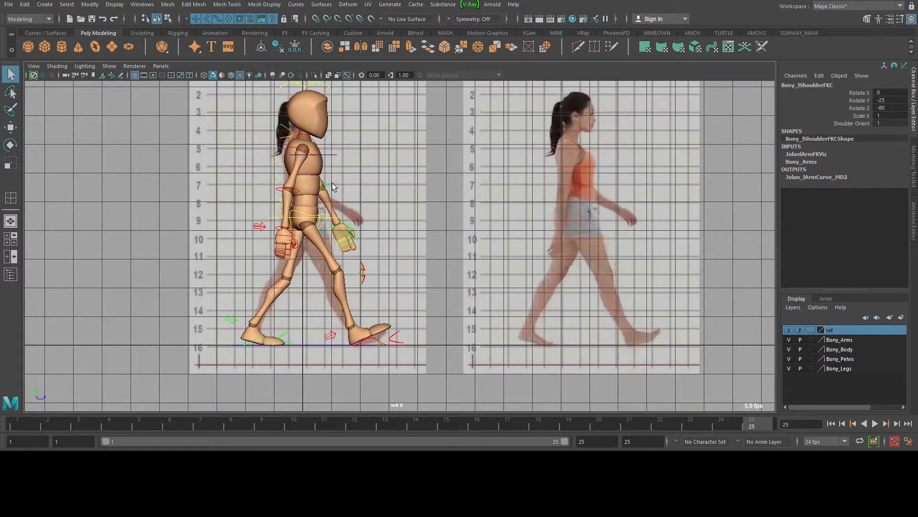
Bend the left elbow at frame 25 by rotating its FK control to Rotate Y -25
{"action": "left_click", "coordinate": [329, 184]}
{"action": "key", "text": "e"}
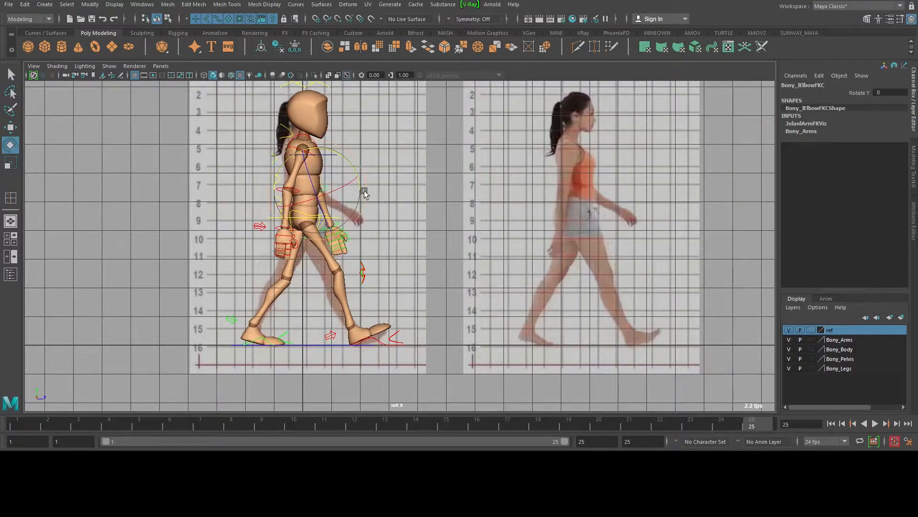
{"action": "left_click_drag", "start_coordinate": [338, 154], "coordinate": [362, 119]}
{"action": "key", "text": "space"}
{"action": "left_click_drag", "start_coordinate": [487, 214], "coordinate": [507, 230], "text": "alt"}
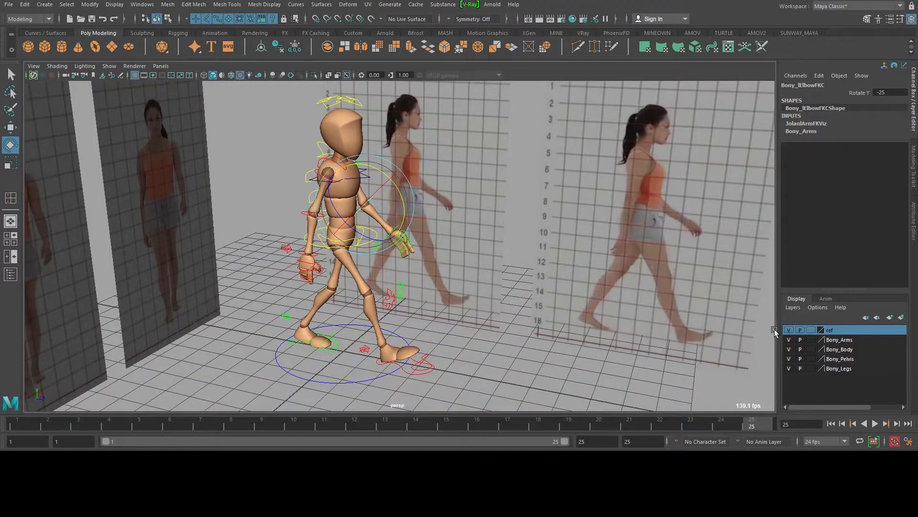
Hide the ref layer and select the right shoulder, elbow and wrist FK controls
{"action": "left_click", "coordinate": [789, 330]}
{"action": "scroll", "coordinate": [278, 236], "scroll_direction": "up", "scroll_amount": 6}
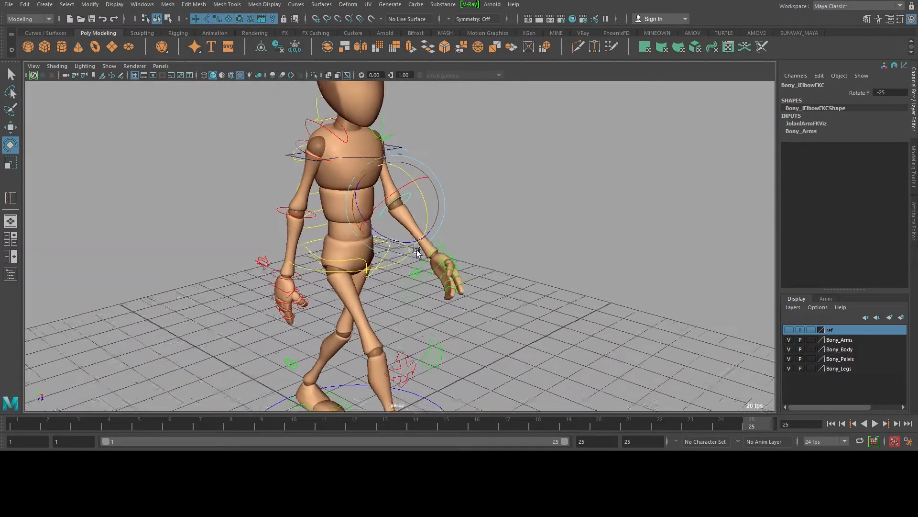
{"action": "key", "text": "q"}
{"action": "left_click", "coordinate": [280, 141]}
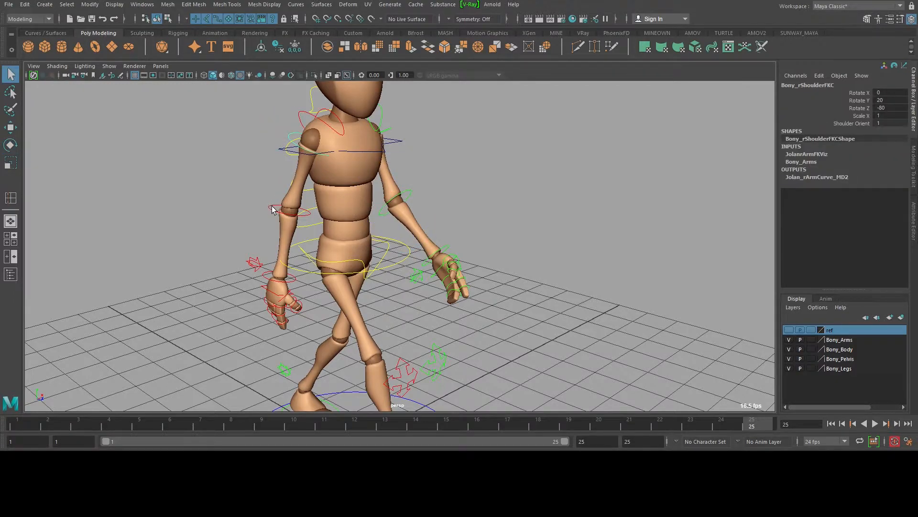
{"action": "left_click", "coordinate": [270, 211]}
{"action": "left_click", "coordinate": [263, 278]}
{"action": "left_click_drag", "start_coordinate": [529, 268], "coordinate": [577, 233], "text": "alt"}
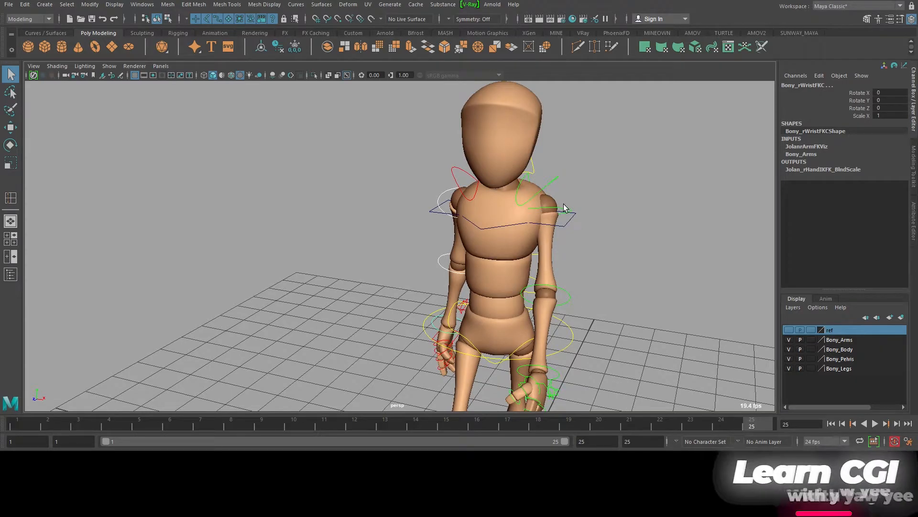
Add the left shoulder, elbow and wrist FK controls to the selection and key all arm controls at frame 25
{"action": "left_click", "coordinate": [565, 209], "text": "shift"}
{"action": "middle_click_drag", "start_coordinate": [592, 324], "coordinate": [602, 230], "text": "alt"}
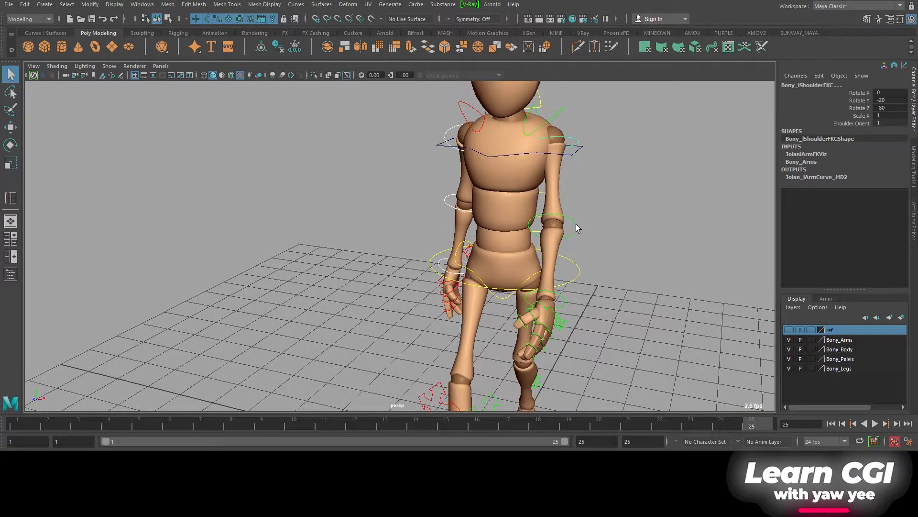
{"action": "left_click", "coordinate": [576, 224], "text": "shift"}
{"action": "middle_click_drag", "start_coordinate": [596, 307], "coordinate": [612, 269], "text": "alt"}
{"action": "left_click", "coordinate": [585, 255], "text": "shift"}
{"action": "key", "text": "alt+shift"}
{"action": "right_click_drag", "start_coordinate": [585, 257], "coordinate": [530, 223], "text": "alt"}
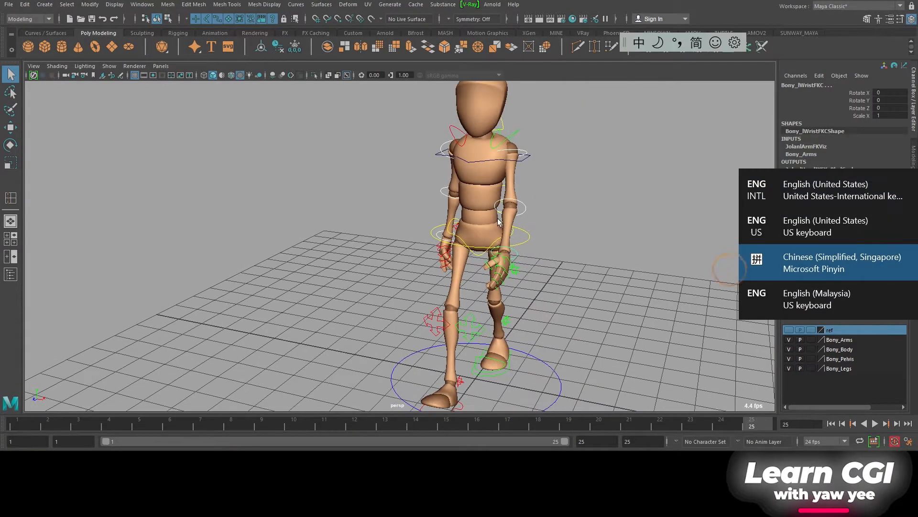
{"action": "mouse_move", "coordinate": [530, 223]}
{"action": "left_mouse_down", "text": "alt"}
{"action": "mouse_move", "coordinate": [457, 227]}
{"action": "mouse_move", "coordinate": [529, 229]}
{"action": "left_mouse_up", "text": "alt"}
{"action": "mouse_move", "coordinate": [369, 218]}
{"action": "left_mouse_down", "text": "alt"}
{"action": "mouse_move", "coordinate": [407, 201]}
{"action": "mouse_move", "coordinate": [453, 217]}
{"action": "left_mouse_up", "text": "alt"}
{"action": "right_click_drag", "start_coordinate": [453, 217], "coordinate": [452, 241], "text": "alt"}
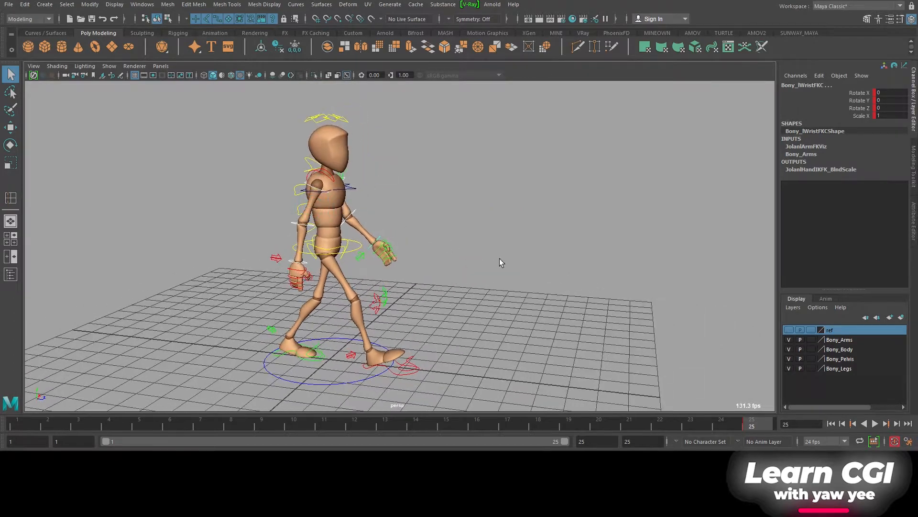
Key the selected shoulder, elbow and wrist controls with the same pose at frame 1
{"action": "left_click", "coordinate": [16, 423]}
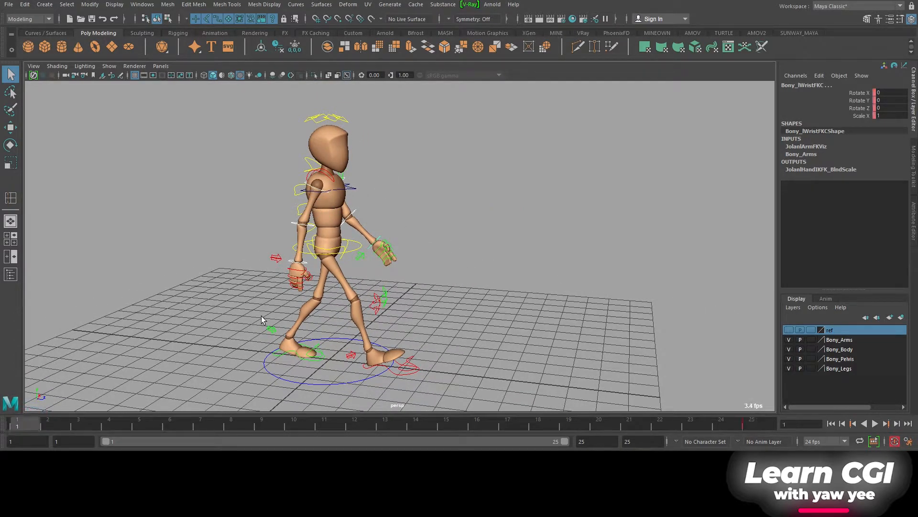
{"action": "right_click_drag", "start_coordinate": [409, 303], "coordinate": [382, 304], "text": "alt"}
{"action": "left_click_drag", "start_coordinate": [382, 304], "coordinate": [404, 312], "text": "alt"}
Move to frame 13 and compare the rotation values of the right and left shoulder FK controls
{"action": "left_click_drag", "start_coordinate": [344, 421], "coordinate": [380, 433]}
{"action": "right_click_drag", "start_coordinate": [531, 228], "coordinate": [665, 231], "text": "alt"}
{"action": "middle_click_drag", "start_coordinate": [383, 223], "coordinate": [464, 248], "text": "alt"}
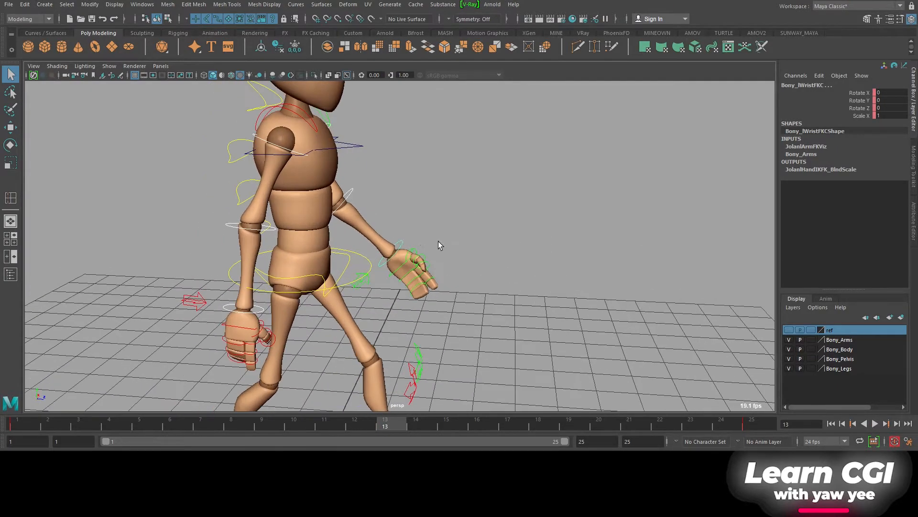
{"action": "left_click_drag", "start_coordinate": [463, 249], "coordinate": [444, 246], "text": "alt"}
{"action": "left_click", "coordinate": [440, 225]}
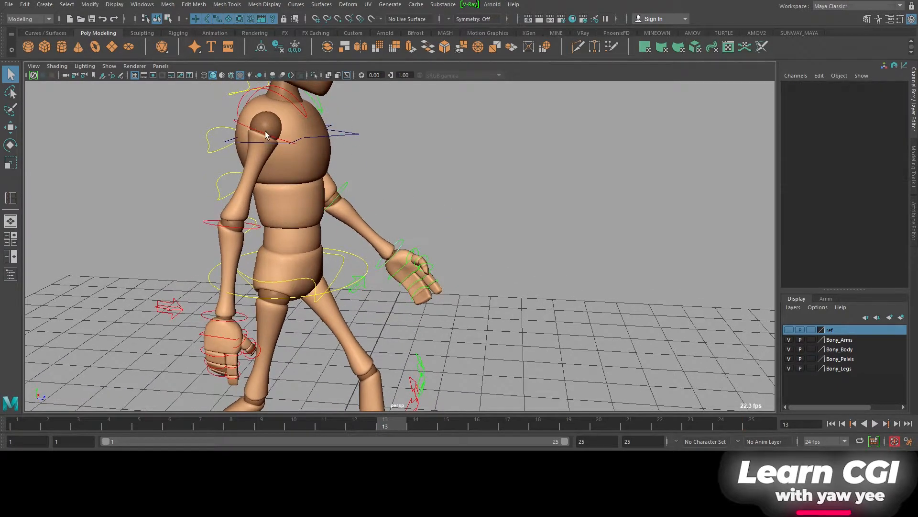
{"action": "left_click", "coordinate": [243, 122]}
{"action": "right_click_drag", "start_coordinate": [505, 157], "coordinate": [641, 210], "text": "alt"}
{"action": "left_click_drag", "start_coordinate": [642, 211], "coordinate": [914, 126], "text": "alt"}
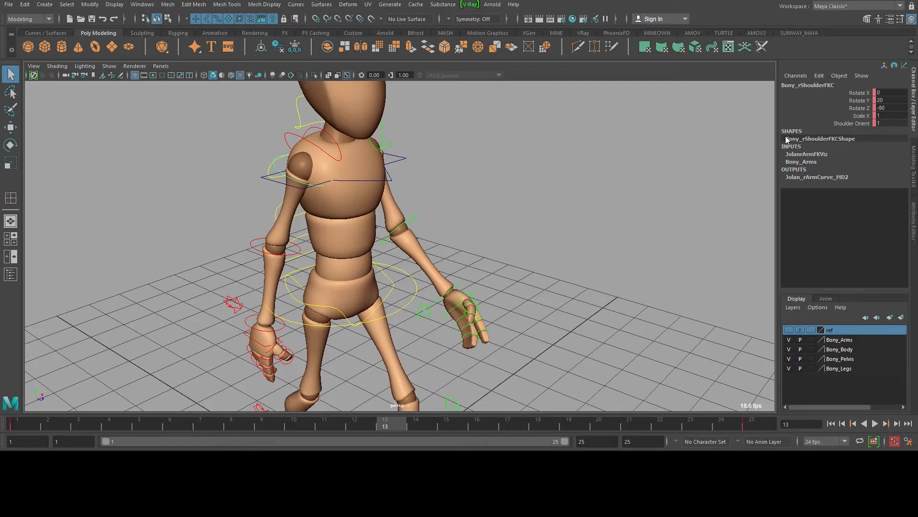
{"action": "left_click", "coordinate": [386, 141]}
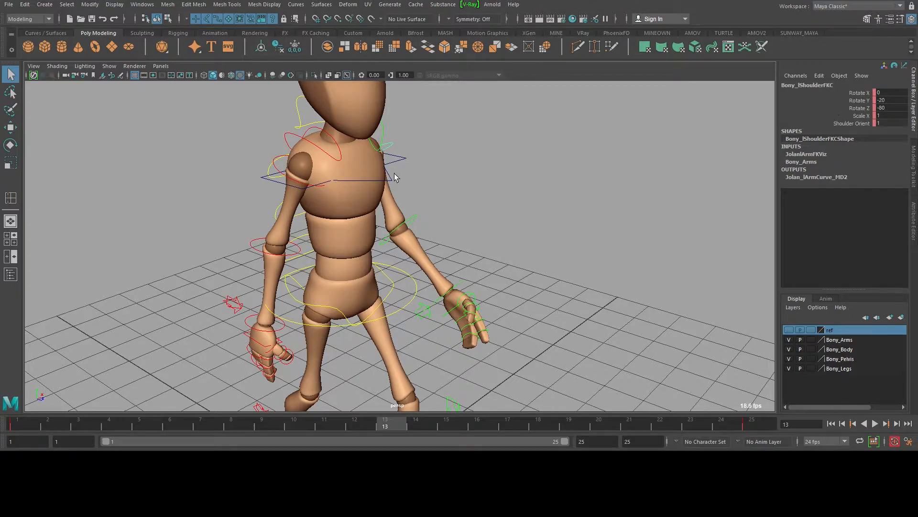
Swing the right arm forward at frame 13 by setting the right shoulder's Rotate Y to -20
{"action": "left_click", "coordinate": [277, 158]}
{"action": "left_click_drag", "start_coordinate": [488, 133], "coordinate": [914, 126], "text": "alt"}
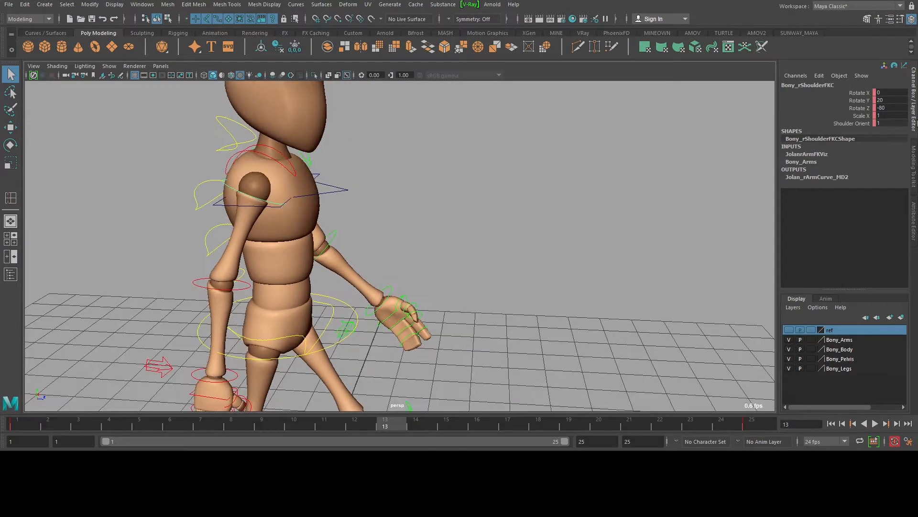
{"action": "double_click", "coordinate": [899, 99]}
{"action": "type", "text": "-20"}
{"action": "key", "text": "Return"}
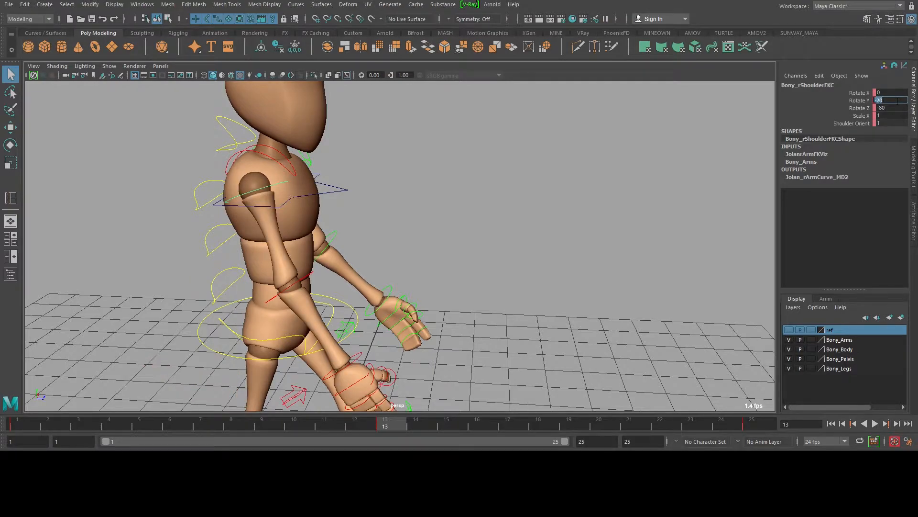
Swing the left arm backward at frame 13 by setting the left shoulder's Rotate Y to 20
{"action": "left_click_drag", "start_coordinate": [536, 266], "coordinate": [588, 185], "text": "alt"}
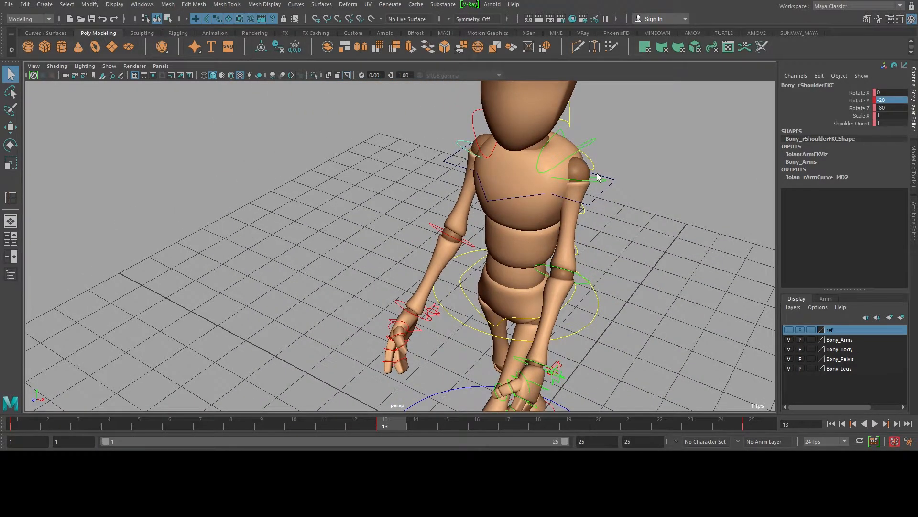
{"action": "left_click", "coordinate": [593, 181]}
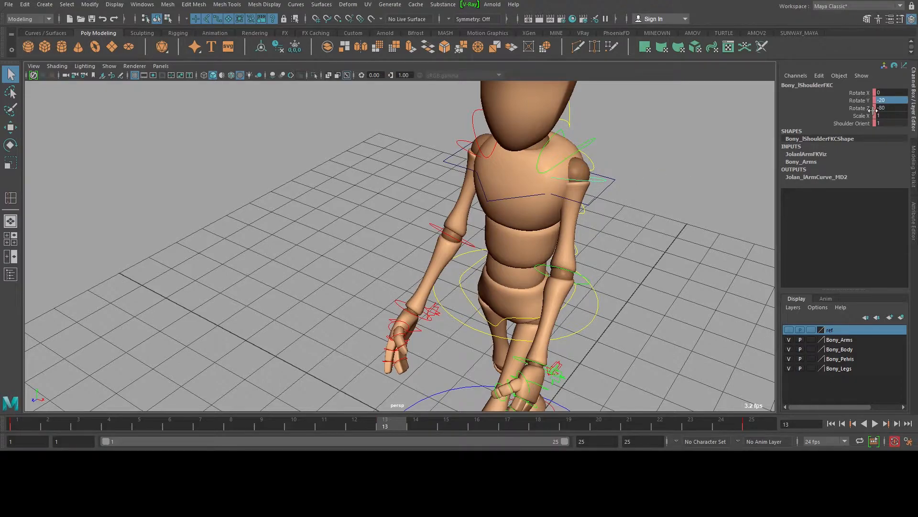
{"action": "double_click", "coordinate": [895, 100]}
{"action": "type", "text": "20"}
{"action": "key", "text": "Return"}
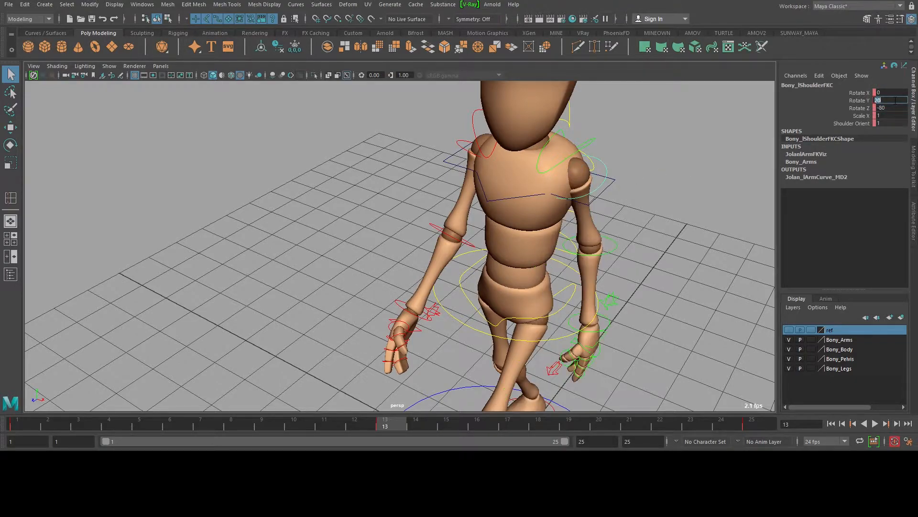
Bend the right elbow at frame 13 by setting its FK control's Rotate Y to -25
{"action": "right_click_drag", "start_coordinate": [674, 229], "coordinate": [451, 221], "text": "alt"}
{"action": "left_click_drag", "start_coordinate": [330, 258], "coordinate": [424, 224], "text": "alt"}
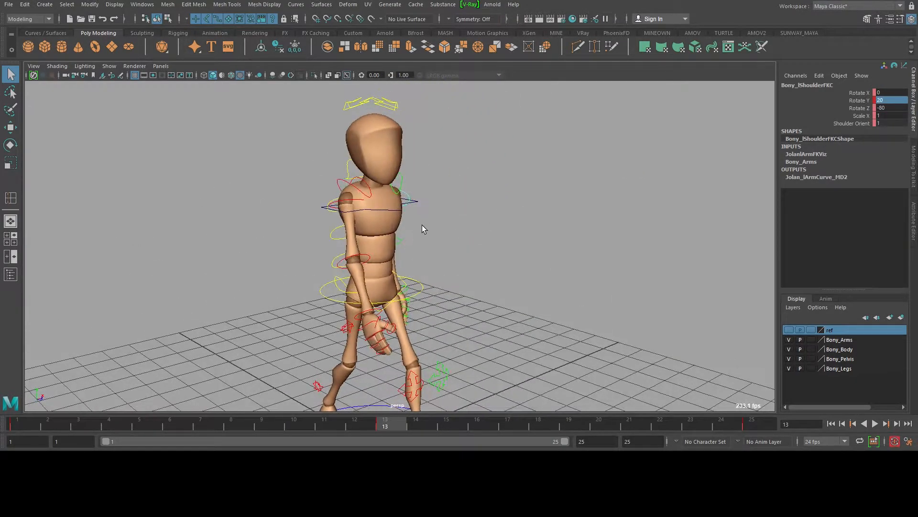
{"action": "left_click", "coordinate": [399, 238]}
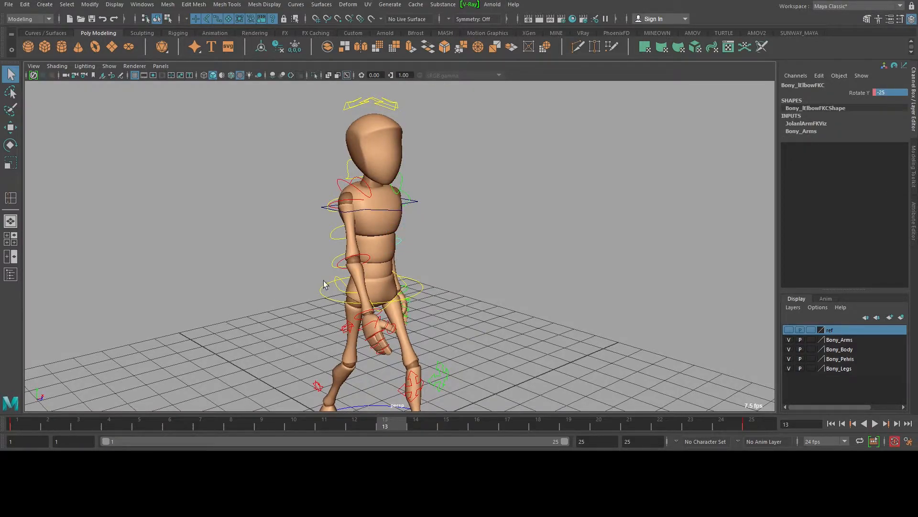
{"action": "left_click", "coordinate": [347, 269]}
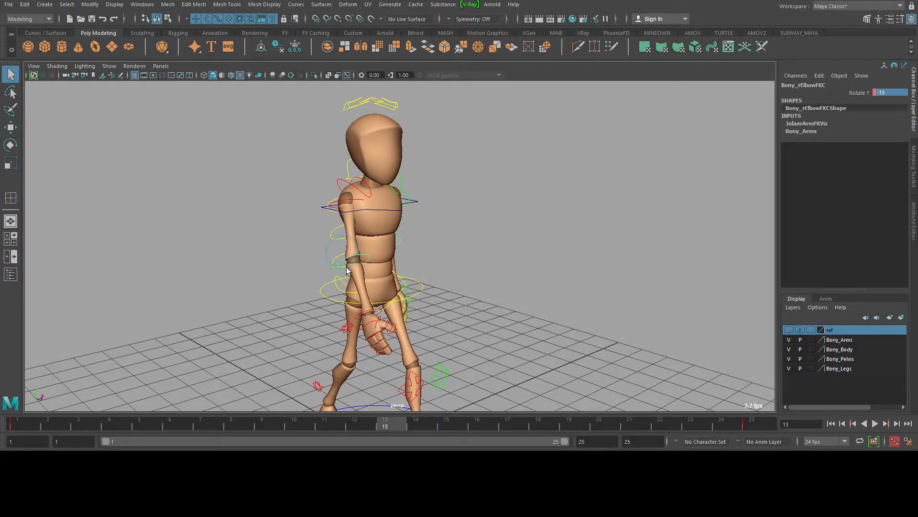
{"action": "double_click", "coordinate": [893, 92]}
{"action": "type", "text": "-25"}
{"action": "key", "text": "Return"}
Relax the left elbow at frame 13 by setting its FK control's Rotate Y to -15
{"action": "left_click_drag", "start_coordinate": [554, 273], "coordinate": [532, 271], "text": "alt"}
{"action": "left_click", "coordinate": [527, 240]}
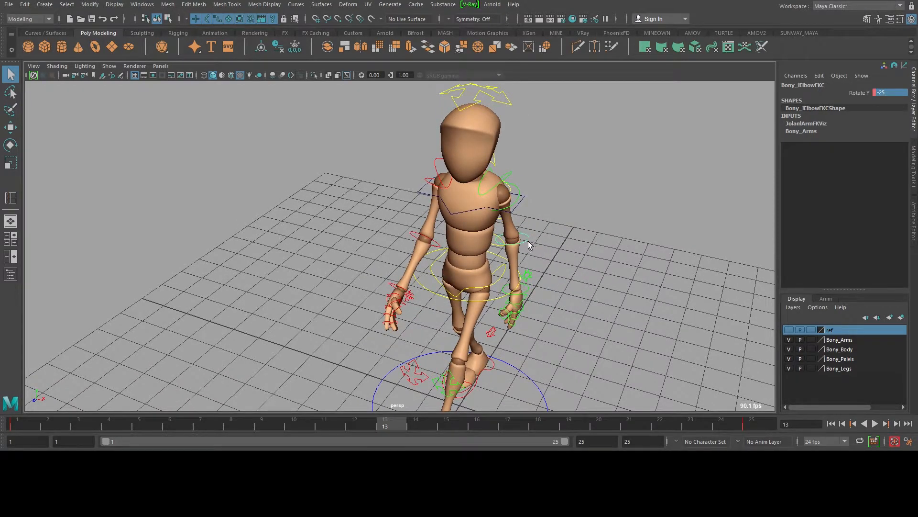
{"action": "left_click_drag", "start_coordinate": [605, 254], "coordinate": [586, 242], "text": "alt"}
{"action": "double_click", "coordinate": [888, 92]}
{"action": "type", "text": "-15"}
{"action": "key", "text": "Return"}
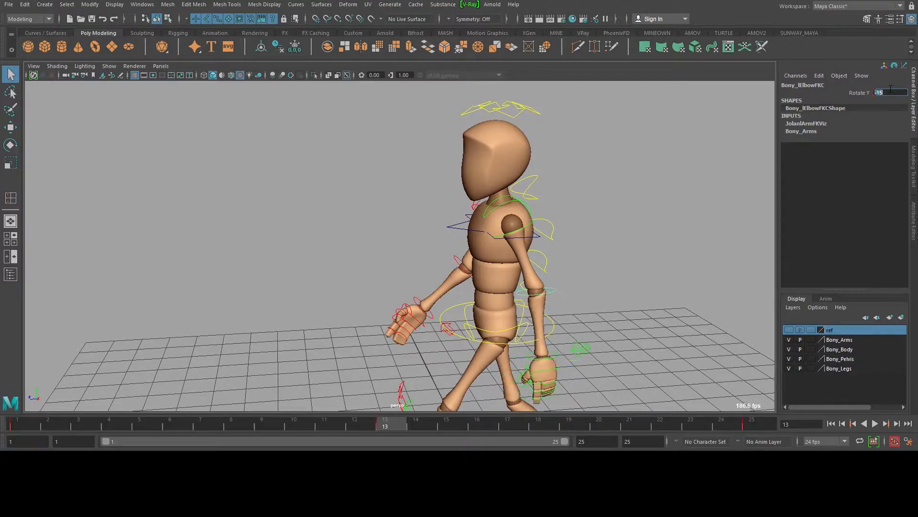
{"action": "left_click_drag", "start_coordinate": [611, 239], "coordinate": [506, 297], "text": "alt"}
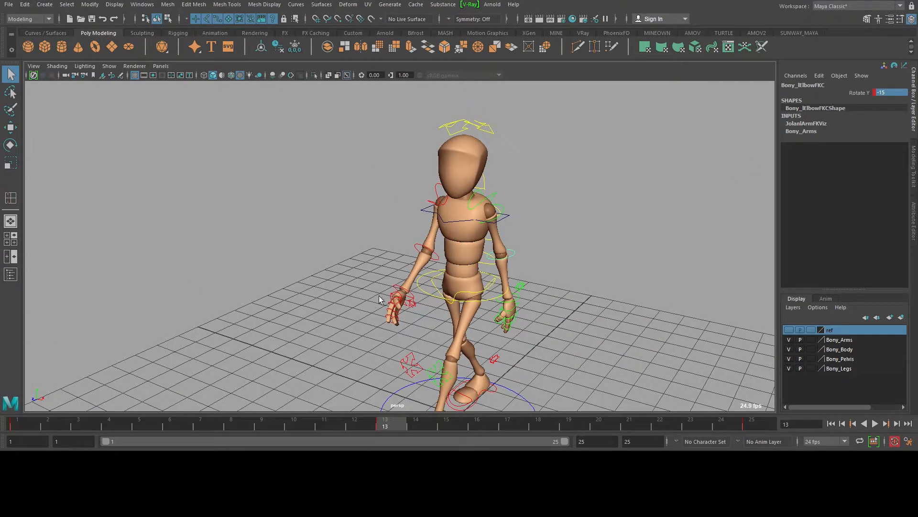
Select the right and left wrist FK controls and key them at frame 13
{"action": "left_click", "coordinate": [404, 294]}
{"action": "left_click", "coordinate": [518, 298]}
{"action": "left_click_drag", "start_coordinate": [613, 297], "coordinate": [375, 261], "text": "alt"}
{"action": "right_click_drag", "start_coordinate": [375, 260], "coordinate": [508, 299], "text": "alt"}
{"action": "left_click", "coordinate": [369, 321], "text": "shift"}
{"action": "left_click_drag", "start_coordinate": [508, 300], "coordinate": [563, 299], "text": "alt"}
{"action": "key", "text": "s"}
{"action": "right_click_drag", "start_coordinate": [563, 299], "coordinate": [488, 296], "text": "alt"}
{"action": "mouse_move", "coordinate": [392, 296]}
{"action": "left_mouse_down", "text": "alt"}
{"action": "mouse_move", "coordinate": [428, 294]}
{"action": "mouse_move", "coordinate": [383, 293]}
{"action": "left_mouse_up", "text": "alt"}
{"action": "right_click_drag", "start_coordinate": [383, 293], "coordinate": [495, 294], "text": "alt"}
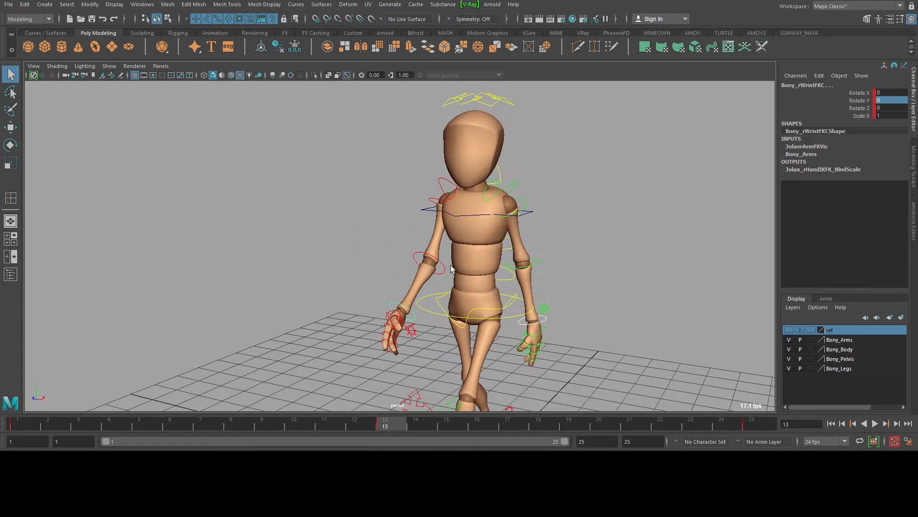
Add both elbow and shoulder controls to the wrist selection and check the arm poses at frames 25 and 1
{"action": "left_click", "coordinate": [419, 257], "text": "shift"}
{"action": "left_click", "coordinate": [431, 203], "text": "shift"}
{"action": "left_click", "coordinate": [525, 204], "text": "shift"}
{"action": "left_click", "coordinate": [540, 261], "text": "shift"}
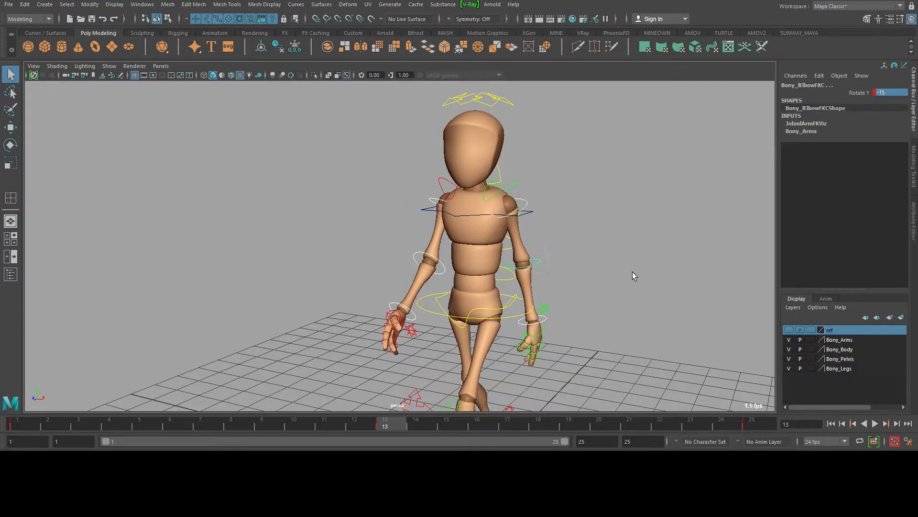
{"action": "right_click_drag", "start_coordinate": [633, 272], "coordinate": [573, 266], "text": "alt"}
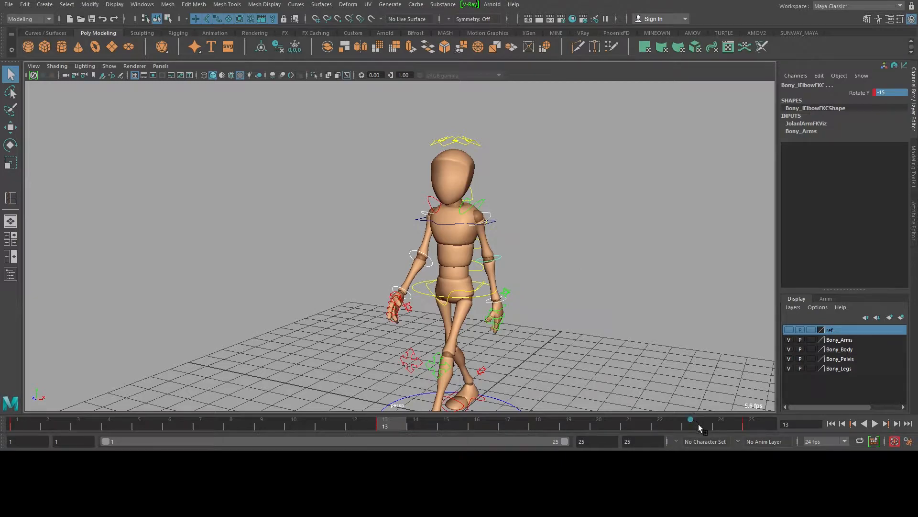
{"action": "left_click", "coordinate": [751, 423]}
{"action": "left_click", "coordinate": [36, 423]}
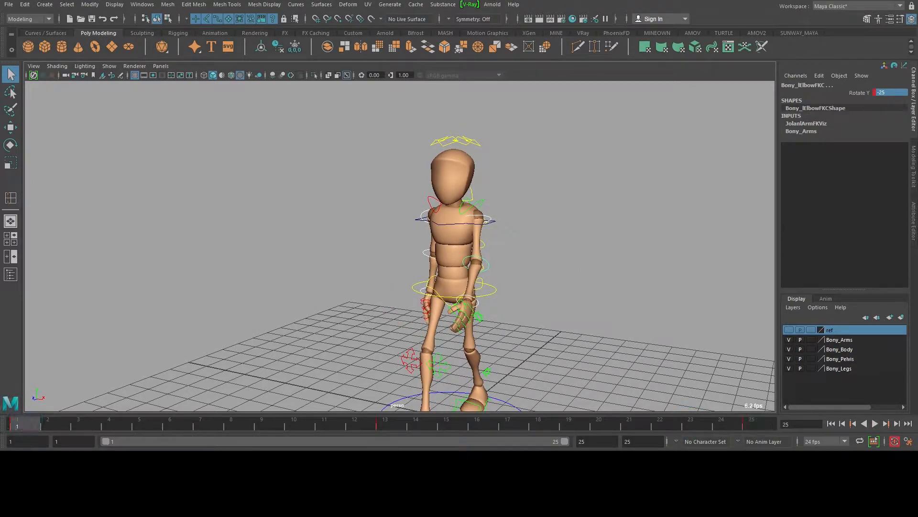
Play back the walk cycle and review the arm swing from the side and the front
{"action": "left_click_drag", "start_coordinate": [401, 343], "coordinate": [617, 270], "text": "alt"}
{"action": "left_click", "coordinate": [875, 424]}
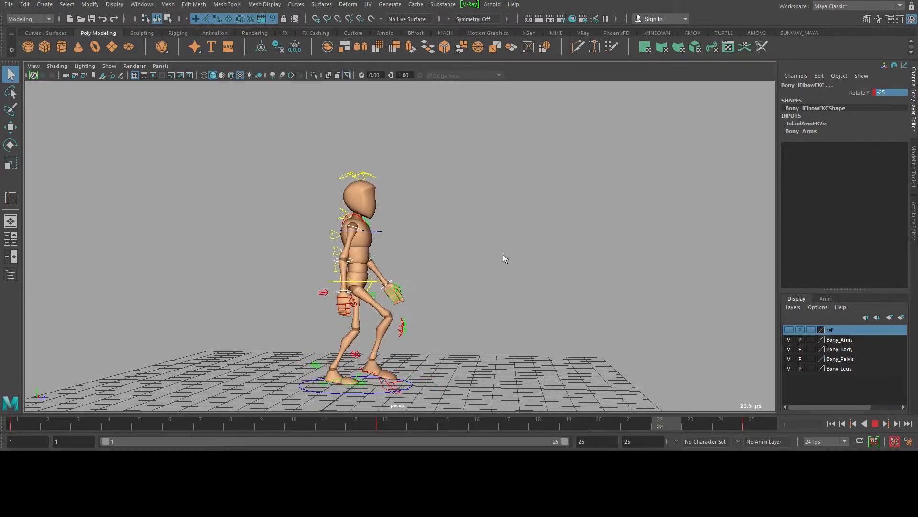
{"action": "left_click_drag", "start_coordinate": [652, 262], "coordinate": [504, 235], "text": "alt"}
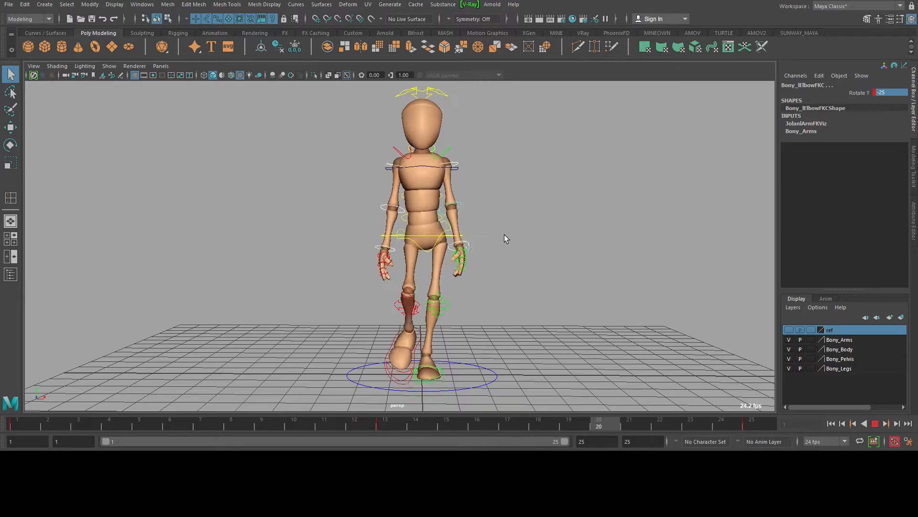
{"action": "left_click", "coordinate": [875, 424]}
Straighten the right elbow at frame 7 by rotating its FK control to a Rotate Y of 5
{"action": "left_click_drag", "start_coordinate": [409, 165], "coordinate": [531, 177], "text": "alt"}
{"action": "middle_click_drag", "start_coordinate": [399, 146], "coordinate": [445, 177], "text": "alt"}
{"action": "right_click_drag", "start_coordinate": [445, 177], "coordinate": [423, 210], "text": "alt"}
{"action": "left_click_drag", "start_coordinate": [423, 211], "coordinate": [425, 212], "text": "alt"}
{"action": "right_click_drag", "start_coordinate": [424, 211], "coordinate": [433, 252], "text": "alt"}
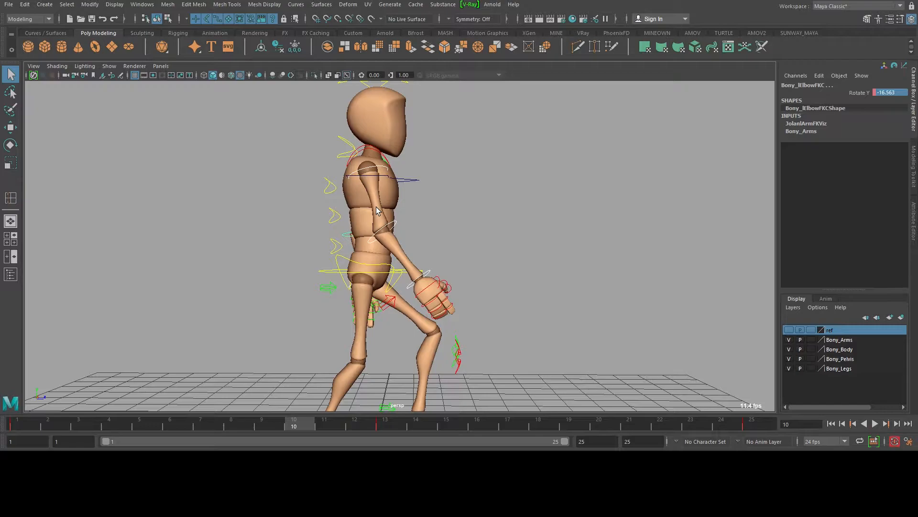
{"action": "left_click", "coordinate": [530, 211]}
{"action": "left_click_drag", "start_coordinate": [22, 423], "coordinate": [200, 433]}
{"action": "left_click", "coordinate": [384, 169]}
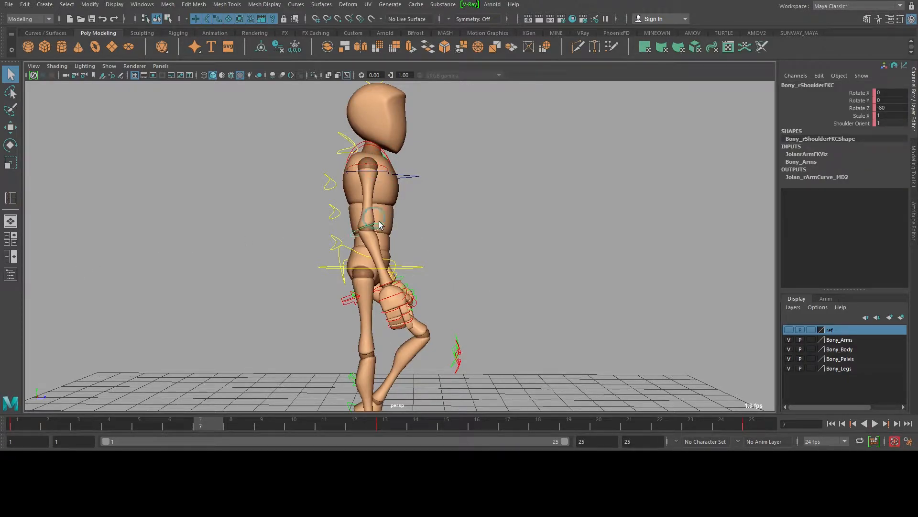
{"action": "left_click", "coordinate": [381, 225]}
{"action": "key", "text": "e"}
{"action": "left_click_drag", "start_coordinate": [406, 245], "coordinate": [399, 257]}
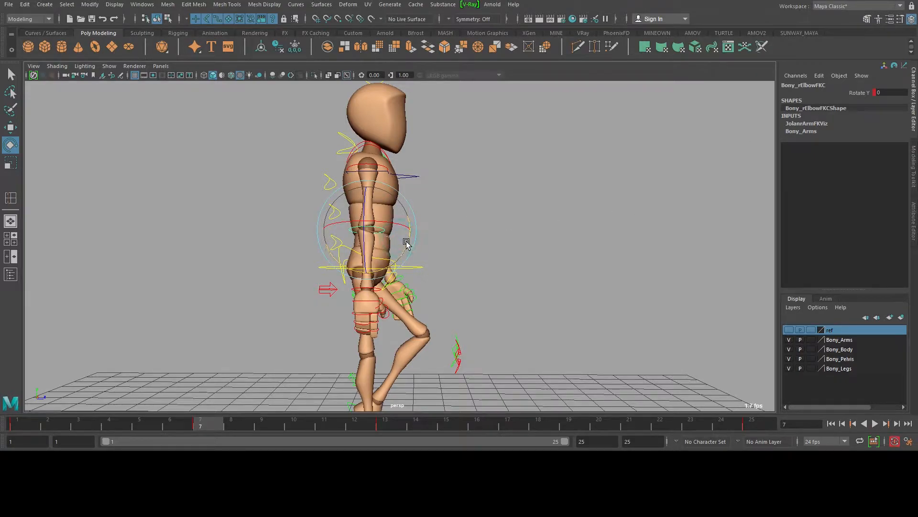
{"action": "left_click_drag", "start_coordinate": [407, 243], "coordinate": [406, 244]}
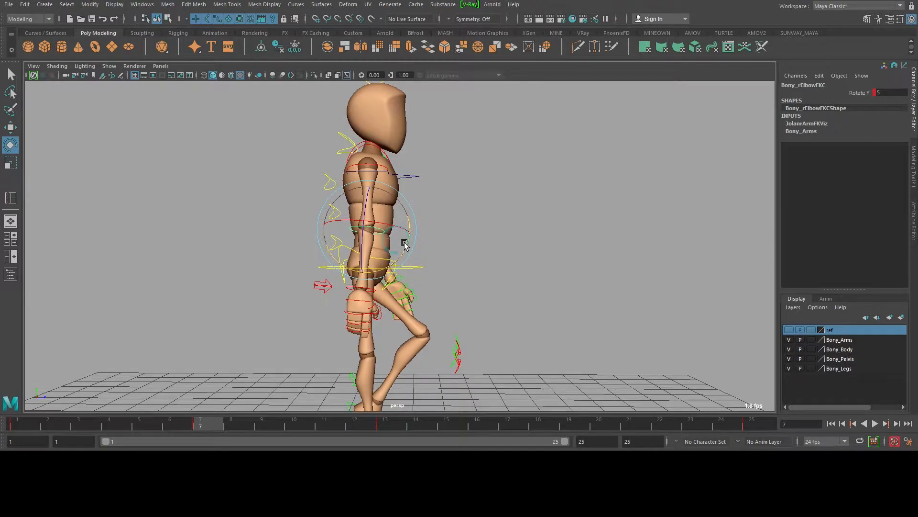
{"action": "left_click_drag", "start_coordinate": [405, 245], "coordinate": [400, 248]}
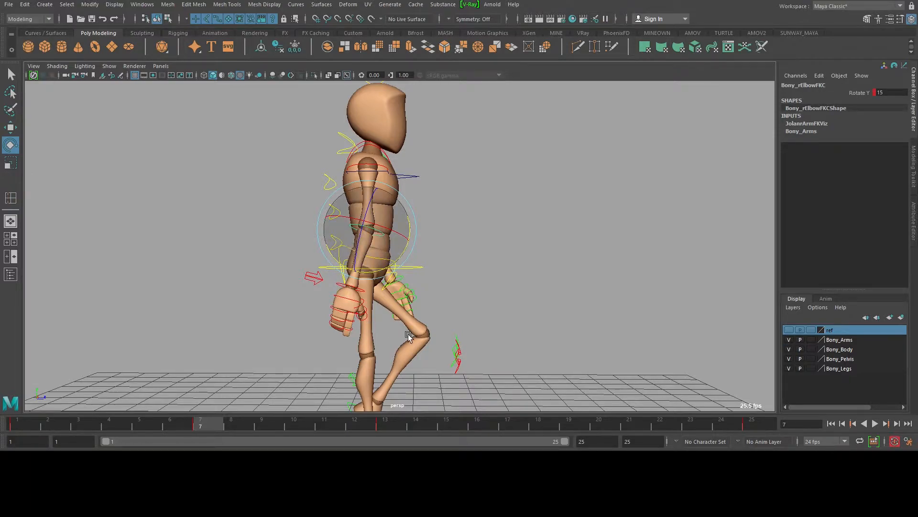
{"action": "key", "text": "ctrl+z"}
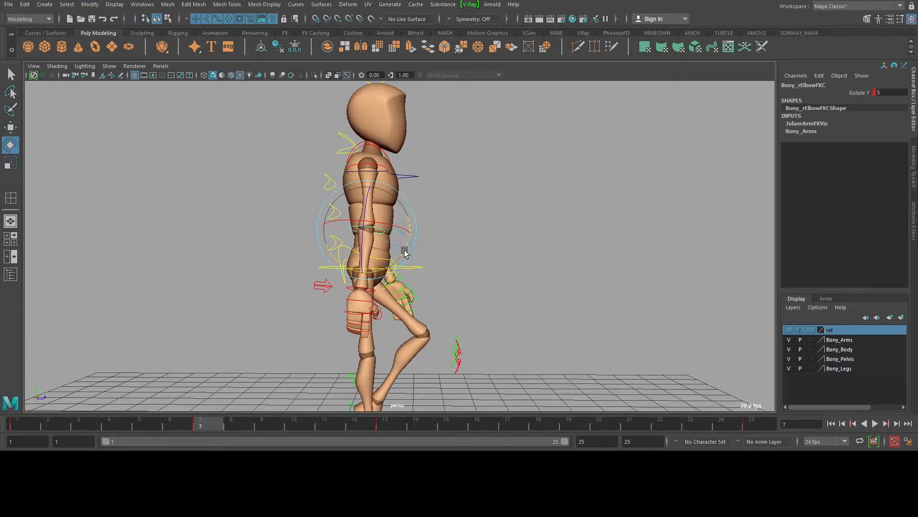
{"action": "left_click_drag", "start_coordinate": [403, 252], "coordinate": [408, 248]}
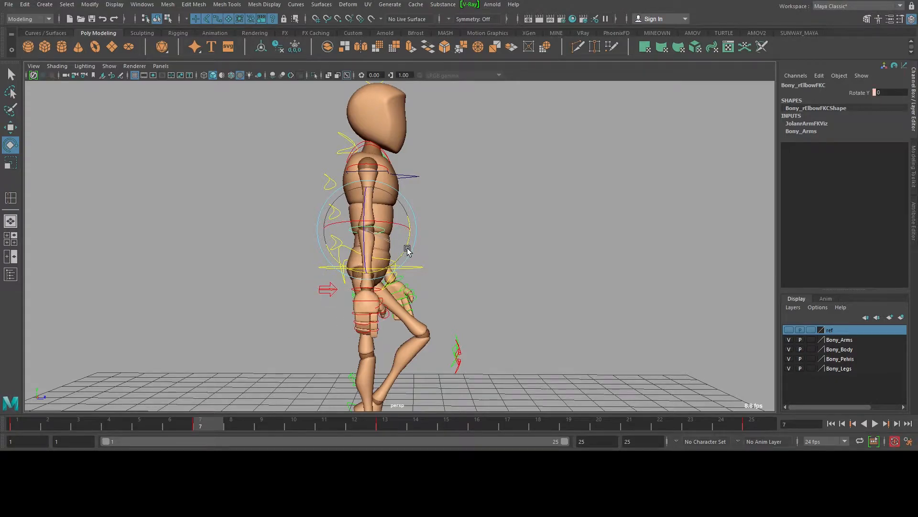
Bend the right wrist backward at frame 7, rotating its FK control to a Rotate Y of about 40
{"action": "key", "text": "q"}
{"action": "left_click", "coordinate": [376, 308]}
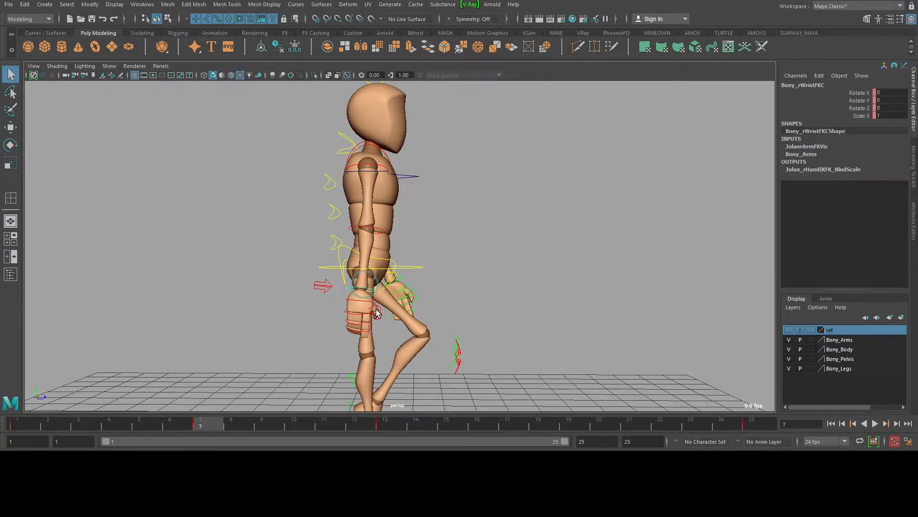
{"action": "key", "text": "e"}
{"action": "mouse_move", "coordinate": [376, 310]}
{"action": "left_mouse_down"}
{"action": "mouse_move", "coordinate": [389, 312]}
{"action": "mouse_move", "coordinate": [380, 322]}
{"action": "left_mouse_up"}
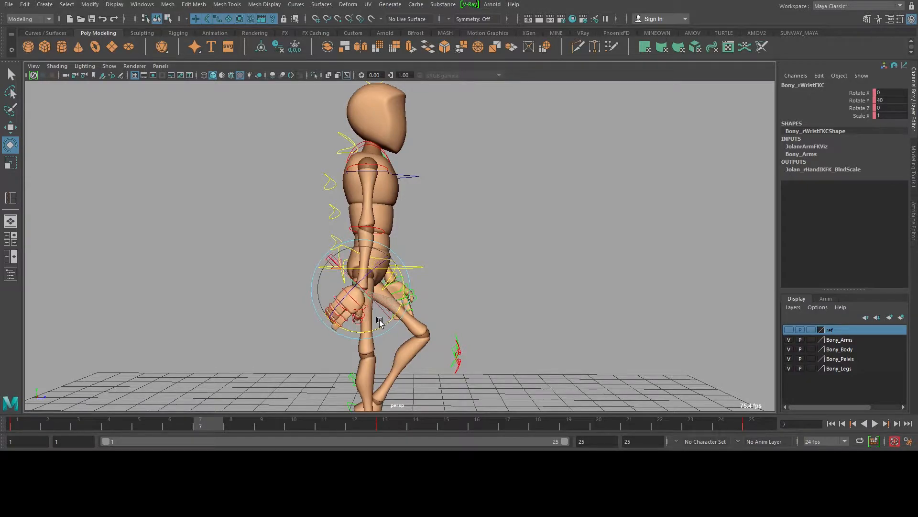
Straighten the left elbow at frame 19 by setting its FK control's Rotate Y to 5
{"action": "left_click", "coordinate": [19, 422]}
{"action": "left_click_drag", "start_coordinate": [46, 422], "coordinate": [381, 430]}
{"action": "left_click_drag", "start_coordinate": [506, 203], "coordinate": [477, 253], "text": "alt"}
{"action": "left_click", "coordinate": [472, 250]}
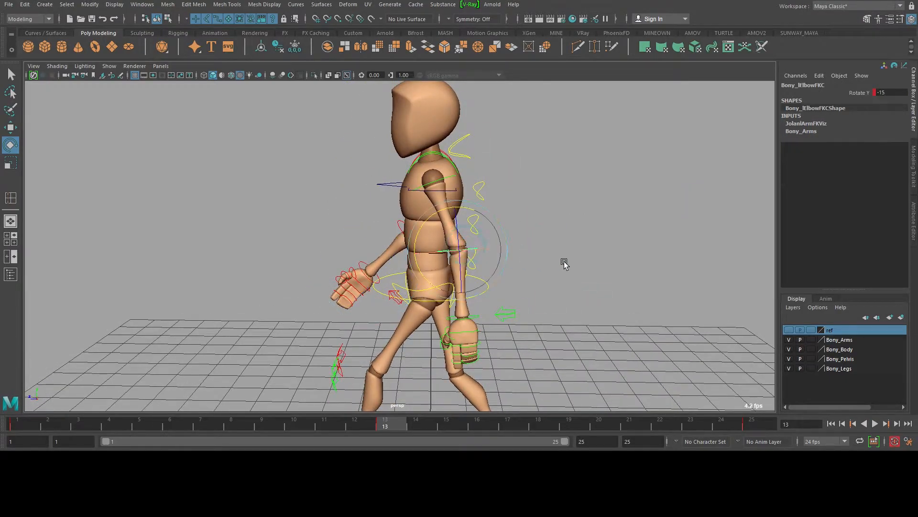
{"action": "left_click_drag", "start_coordinate": [403, 422], "coordinate": [567, 419]}
{"action": "left_click_drag", "start_coordinate": [541, 268], "coordinate": [509, 256], "text": "alt"}
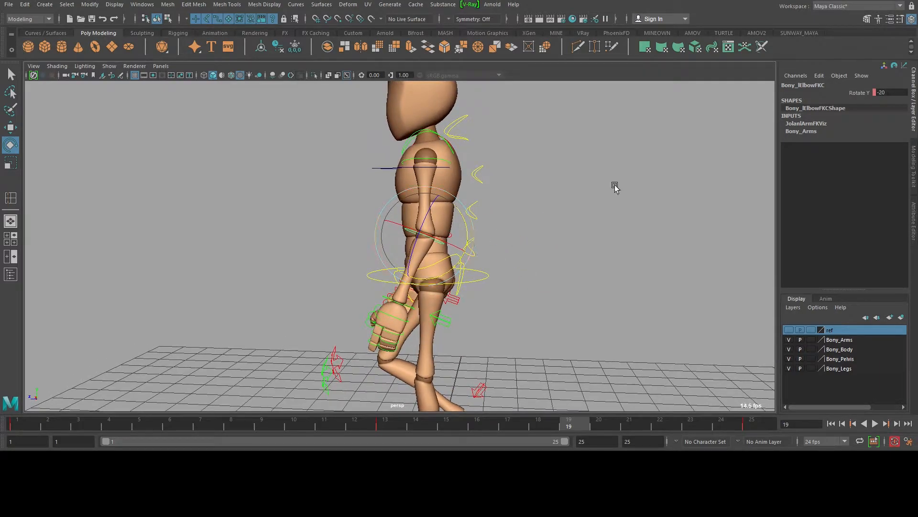
{"action": "double_click", "coordinate": [888, 92]}
{"action": "type", "text": "5"}
{"action": "key", "text": "Return"}
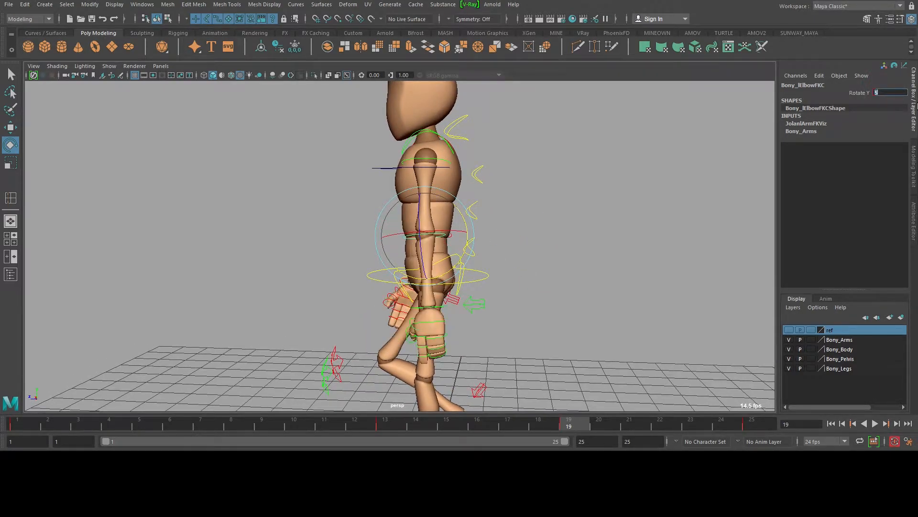
Bend the left wrist backward at frame 19 to mirror the right wrist at frame 7, setting Rotate Y to 45
{"action": "left_click", "coordinate": [478, 308]}
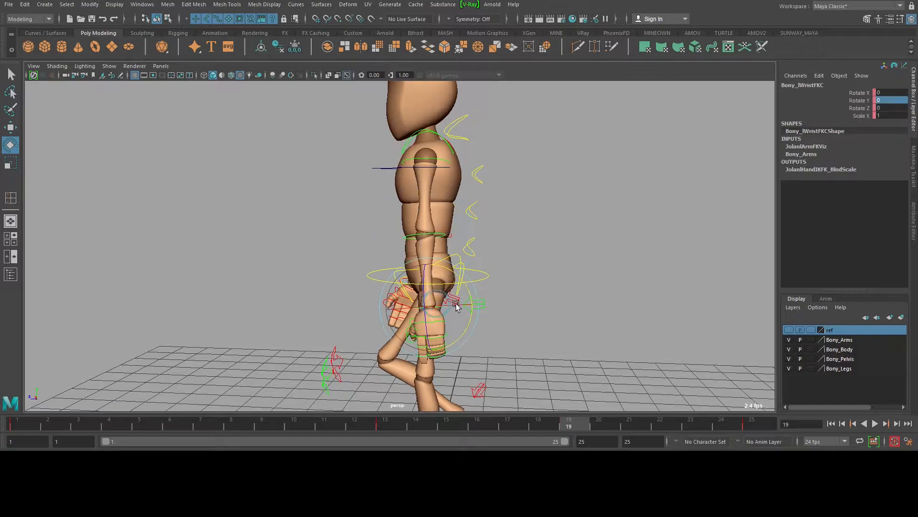
{"action": "left_click_drag", "start_coordinate": [463, 276], "coordinate": [451, 257]}
{"action": "left_click_drag", "start_coordinate": [250, 289], "coordinate": [414, 293], "text": "alt"}
{"action": "left_click", "coordinate": [369, 284]}
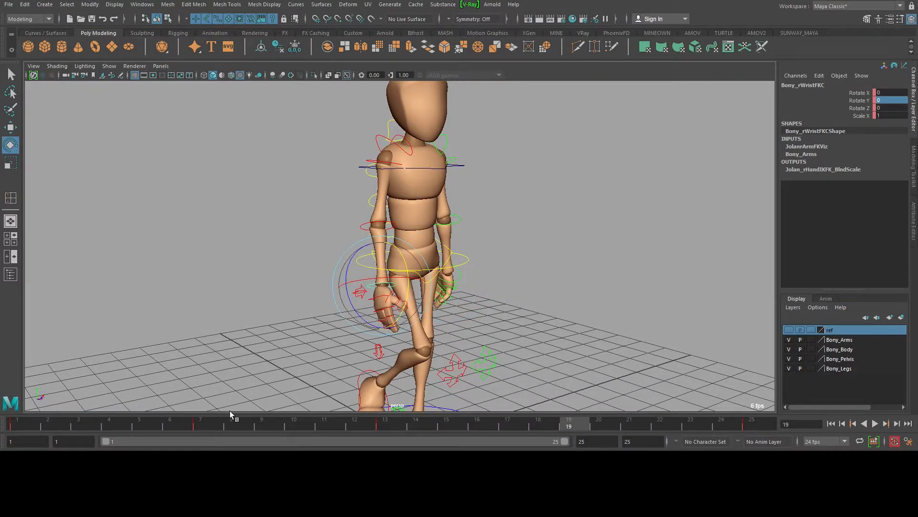
{"action": "left_click", "coordinate": [204, 425]}
{"action": "left_click_drag", "start_coordinate": [478, 253], "coordinate": [392, 249], "text": "alt"}
{"action": "key", "text": "q"}
{"action": "left_click", "coordinate": [410, 296]}
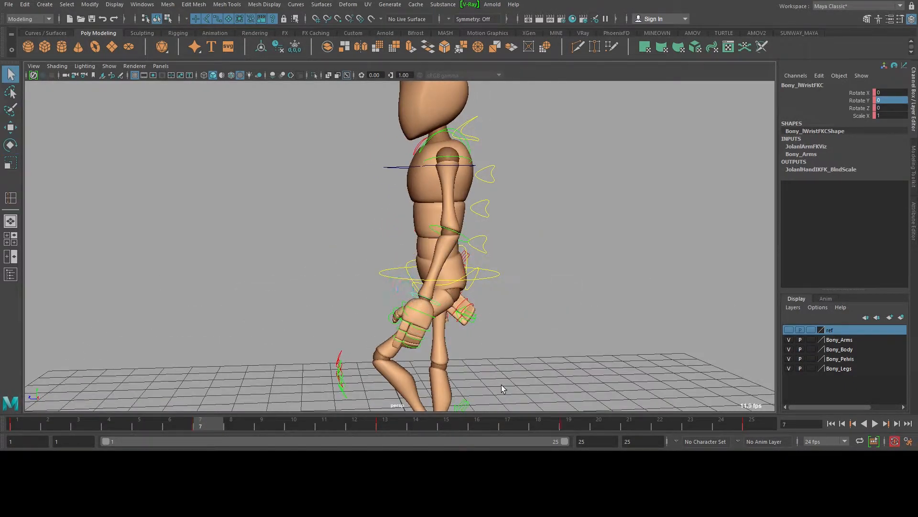
{"action": "left_click", "coordinate": [569, 424]}
{"action": "double_click", "coordinate": [890, 100]}
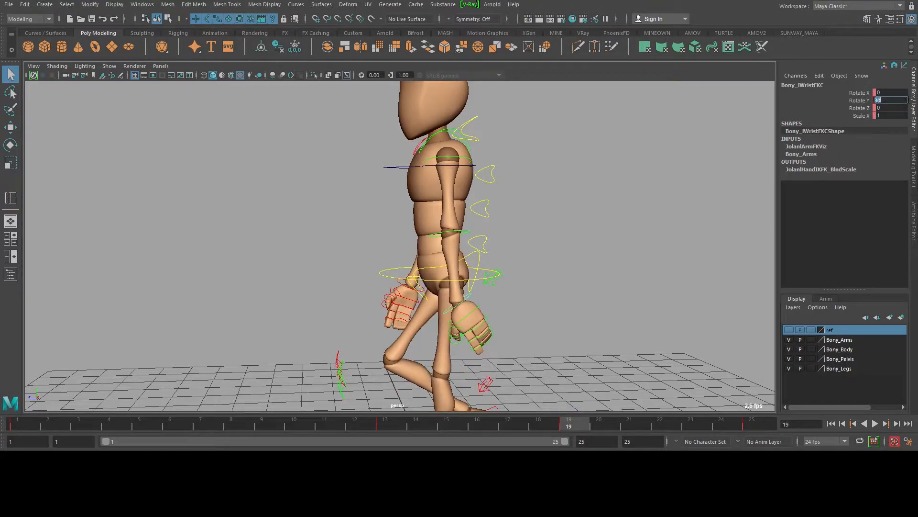
{"action": "type", "text": "45"}
{"action": "key", "text": "Return"}
Play back the walk cycle from the side to check the elbow and wrist motion
{"action": "right_click_drag", "start_coordinate": [587, 187], "coordinate": [339, 241], "text": "alt"}
{"action": "left_click_drag", "start_coordinate": [339, 241], "coordinate": [553, 238], "text": "alt"}
{"action": "right_click_drag", "start_coordinate": [553, 239], "coordinate": [450, 262], "text": "alt"}
{"action": "left_click_drag", "start_coordinate": [449, 261], "coordinate": [438, 282], "text": "alt"}
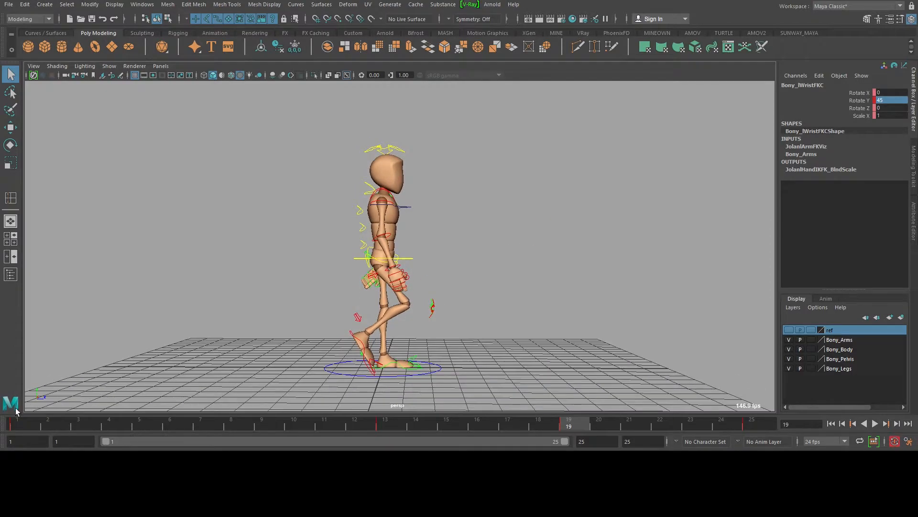
{"action": "key", "text": "alt+v"}
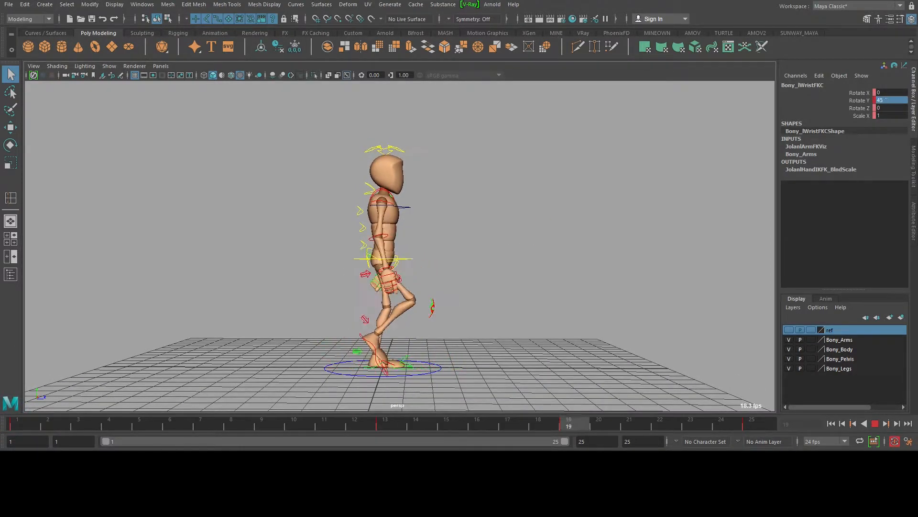
{"action": "key", "text": "alt+v"}
{"action": "left_click", "coordinate": [876, 424]}
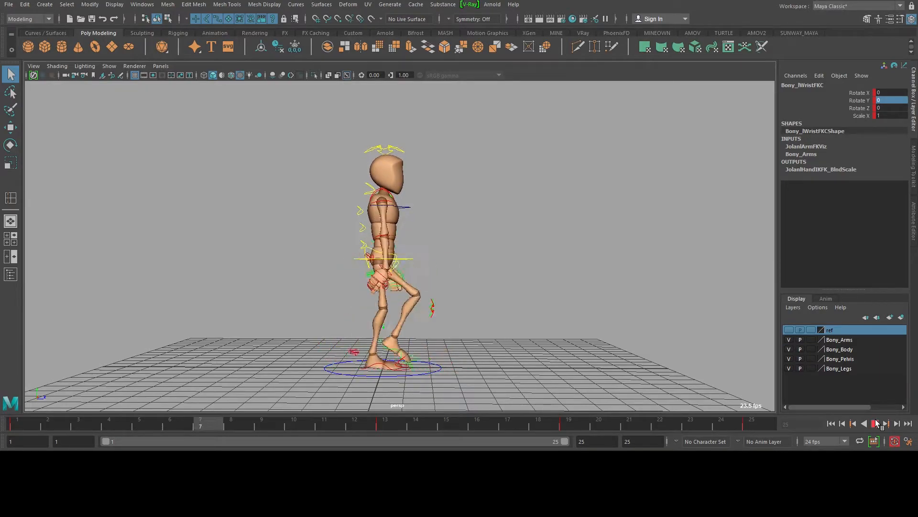
{"action": "left_click", "coordinate": [876, 424]}
Bend the left elbow further at frame 7, rotating its FK control to a Rotate Y of about -40
{"action": "right_click_drag", "start_coordinate": [428, 228], "coordinate": [550, 313], "text": "alt"}
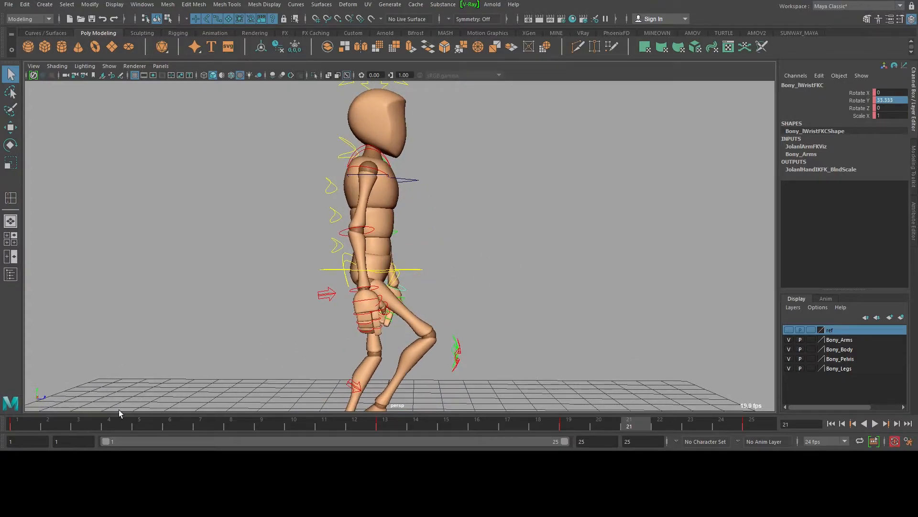
{"action": "left_click", "coordinate": [22, 424]}
{"action": "left_click_drag", "start_coordinate": [507, 243], "coordinate": [287, 244], "text": "alt"}
{"action": "left_click_drag", "start_coordinate": [518, 271], "coordinate": [199, 395], "text": "alt"}
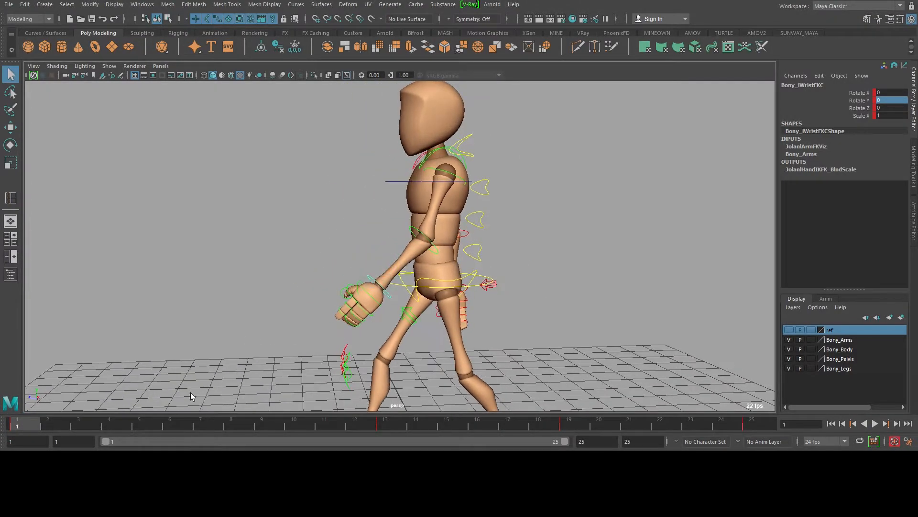
{"action": "left_click_drag", "start_coordinate": [48, 419], "coordinate": [217, 422]}
{"action": "left_click", "coordinate": [438, 232]}
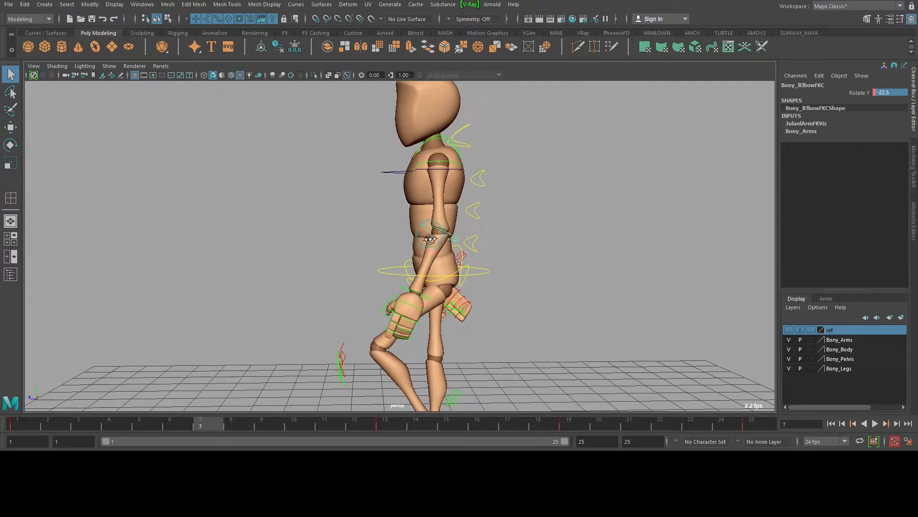
{"action": "key", "text": "e"}
{"action": "left_click_drag", "start_coordinate": [454, 274], "coordinate": [442, 278]}
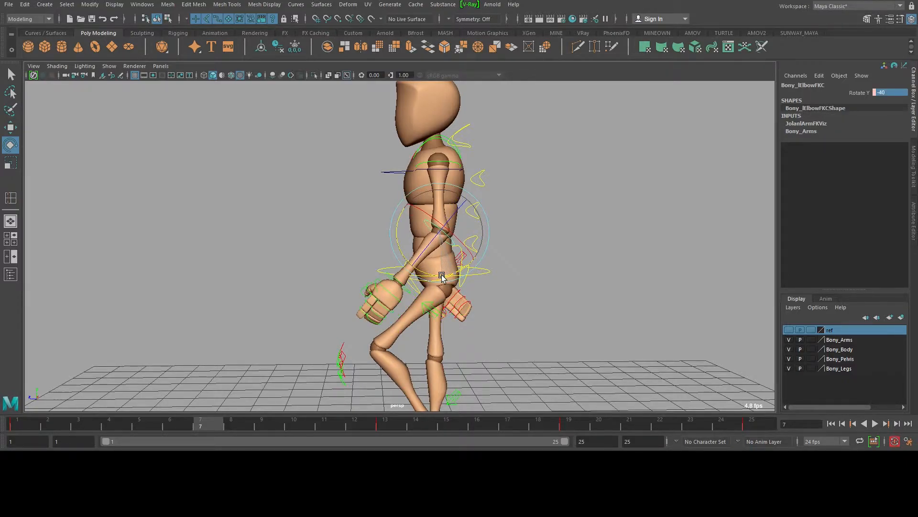
Bend the left wrist forward at frame 7 to a Rotate Y of -25 and play the cycle to check it
{"action": "key", "text": "q"}
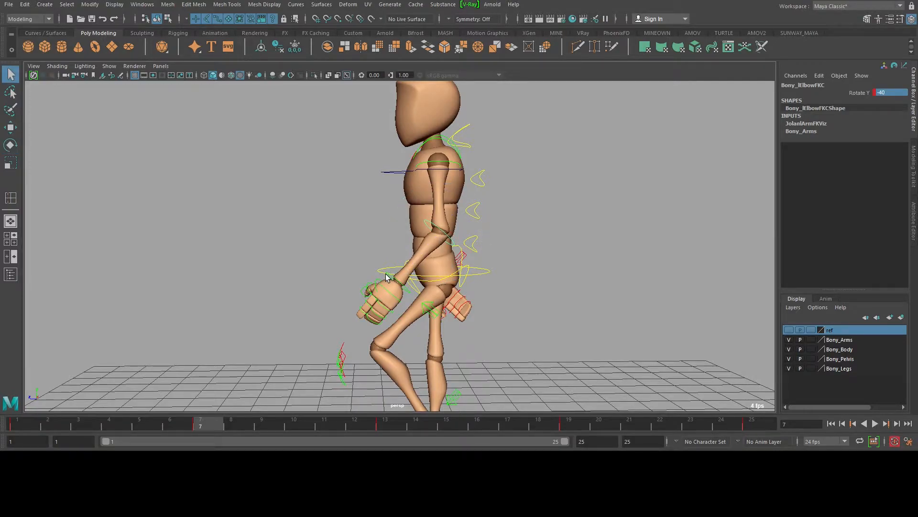
{"action": "left_click", "coordinate": [381, 276]}
{"action": "key", "text": "e"}
{"action": "left_click_drag", "start_coordinate": [356, 282], "coordinate": [356, 268]}
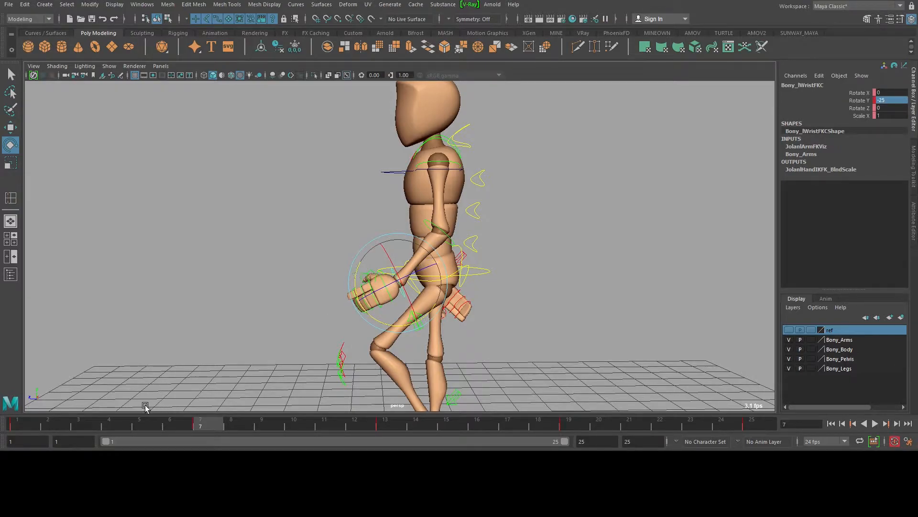
{"action": "left_click", "coordinate": [28, 419]}
{"action": "key", "text": "alt+v"}
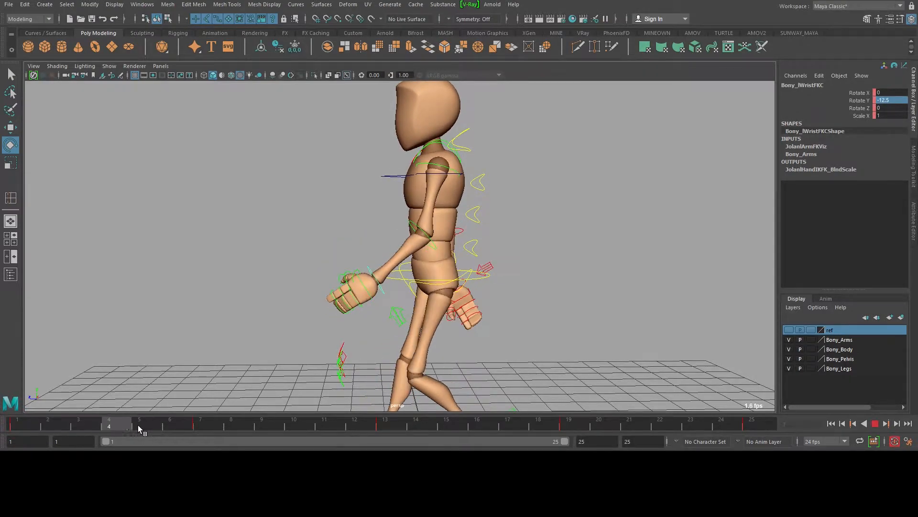
{"action": "left_click_drag", "start_coordinate": [205, 426], "coordinate": [205, 426]}
Bend the right elbow at frame 19 to match the left, setting its FK control's Rotate Y to -40
{"action": "left_click_drag", "start_coordinate": [438, 232], "coordinate": [375, 226], "text": "alt"}
{"action": "left_click", "coordinate": [368, 228]}
{"action": "left_click_drag", "start_coordinate": [390, 424], "coordinate": [568, 424]}
{"action": "left_click_drag", "start_coordinate": [516, 308], "coordinate": [581, 287], "text": "alt"}
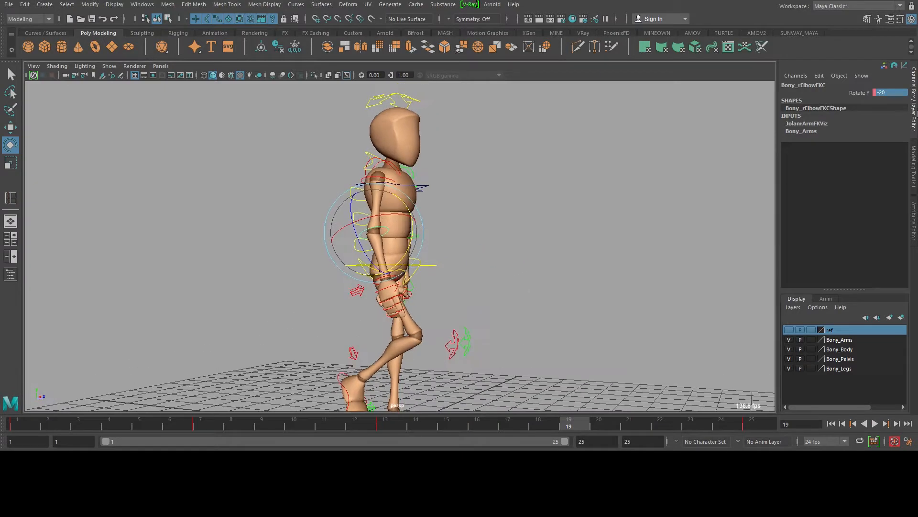
{"action": "double_click", "coordinate": [889, 93]}
{"action": "type", "text": "-40"}
{"action": "key", "text": "Return"}
Bend the right wrist at frame 19 to match the left wrist, setting its FK control's Rotate Y to -25
{"action": "left_click_drag", "start_coordinate": [598, 314], "coordinate": [502, 285], "text": "alt"}
{"action": "left_click", "coordinate": [502, 285]}
{"action": "left_click", "coordinate": [415, 265]}
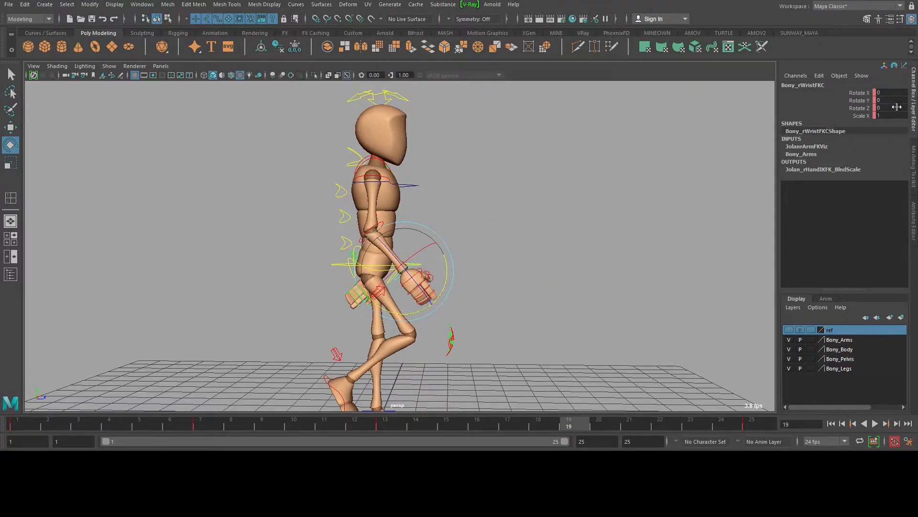
{"action": "left_click_drag", "start_coordinate": [437, 272], "coordinate": [457, 268]}
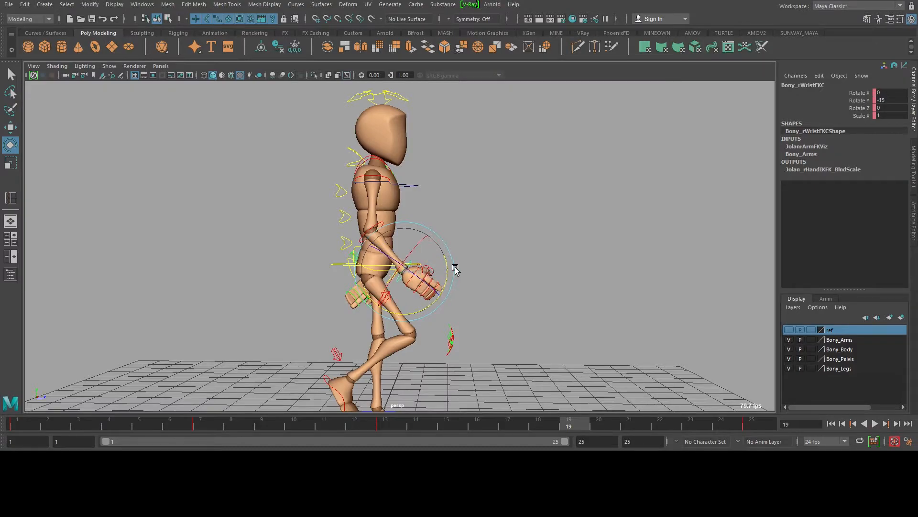
{"action": "left_click", "coordinate": [881, 101]}
{"action": "type", "text": "-25"}
{"action": "key", "text": "Return"}
Compare the right arm's pose at frame 19 with the left arm's at frame 7 through their elbow and wrist controls
{"action": "right_click_drag", "start_coordinate": [614, 262], "coordinate": [519, 254], "text": "alt"}
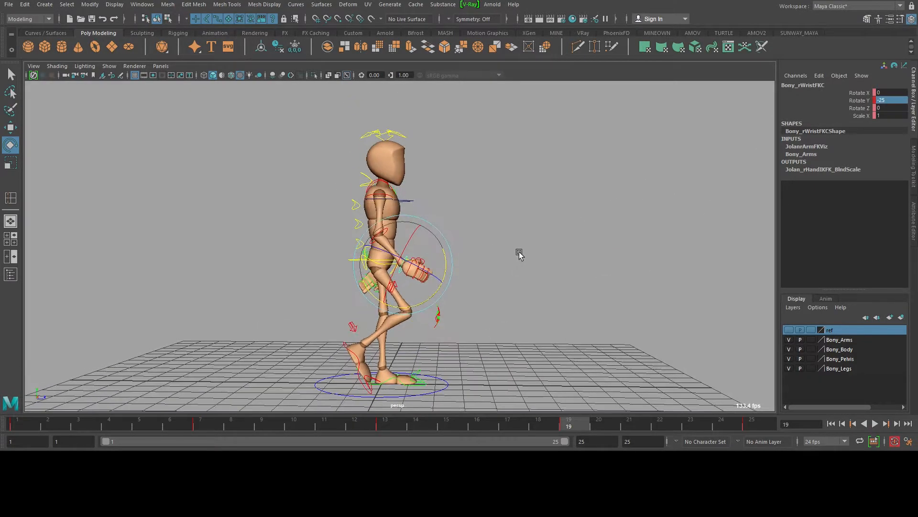
{"action": "key", "text": "q"}
{"action": "left_click_drag", "start_coordinate": [549, 276], "coordinate": [416, 239], "text": "alt"}
{"action": "left_click", "coordinate": [412, 225]}
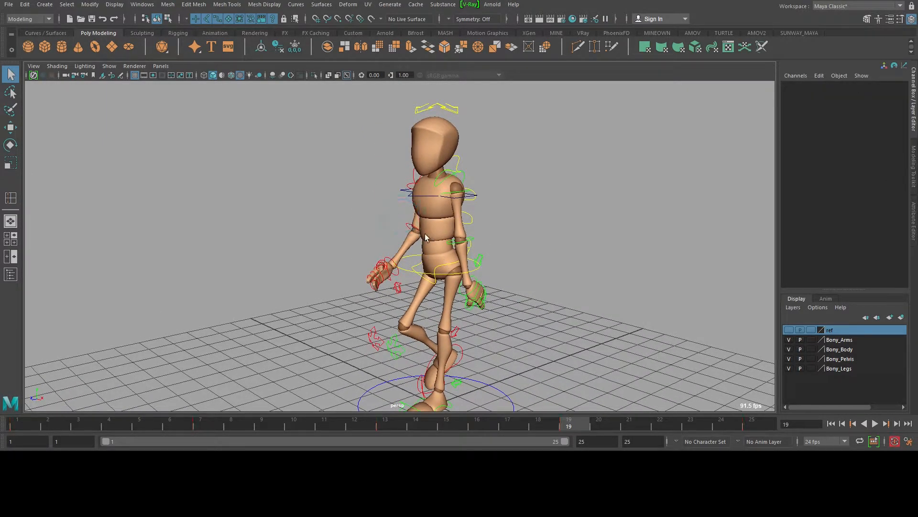
{"action": "left_click", "coordinate": [409, 227]}
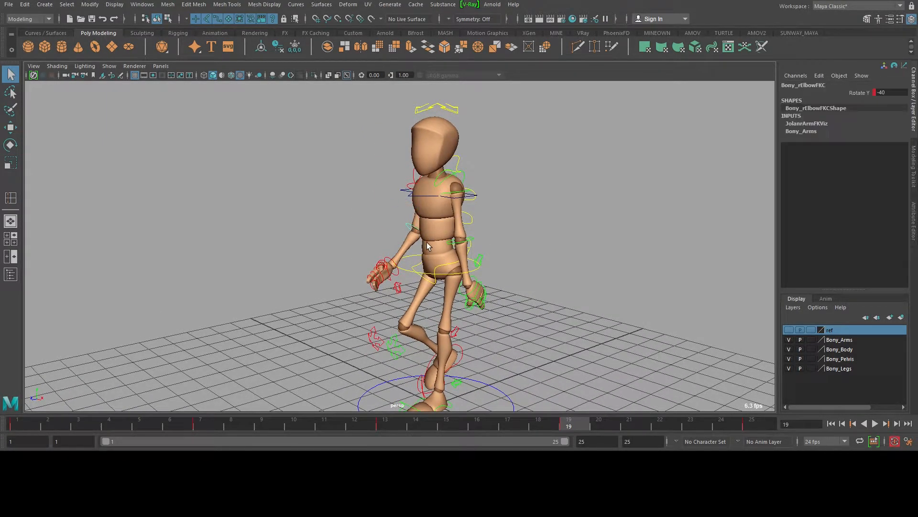
{"action": "left_click", "coordinate": [462, 296]}
{"action": "left_click", "coordinate": [199, 425]}
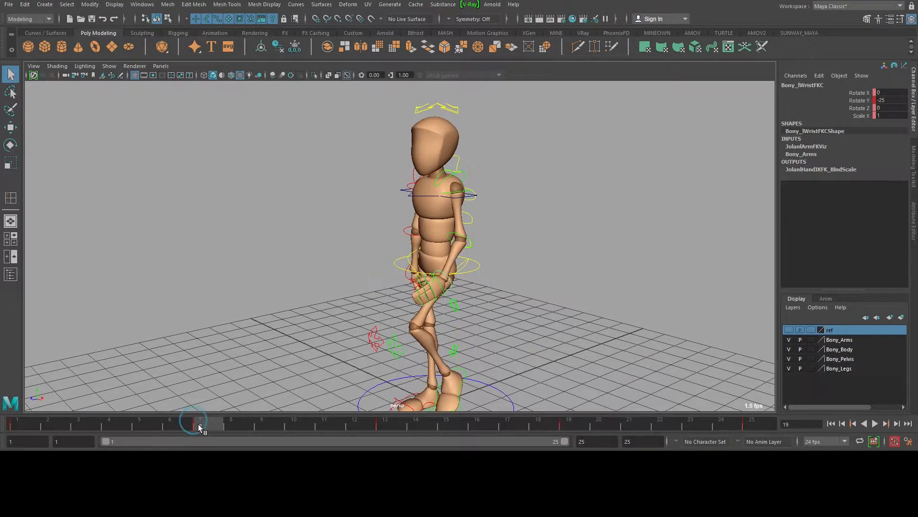
{"action": "left_click_drag", "start_coordinate": [639, 229], "coordinate": [492, 221], "text": "alt"}
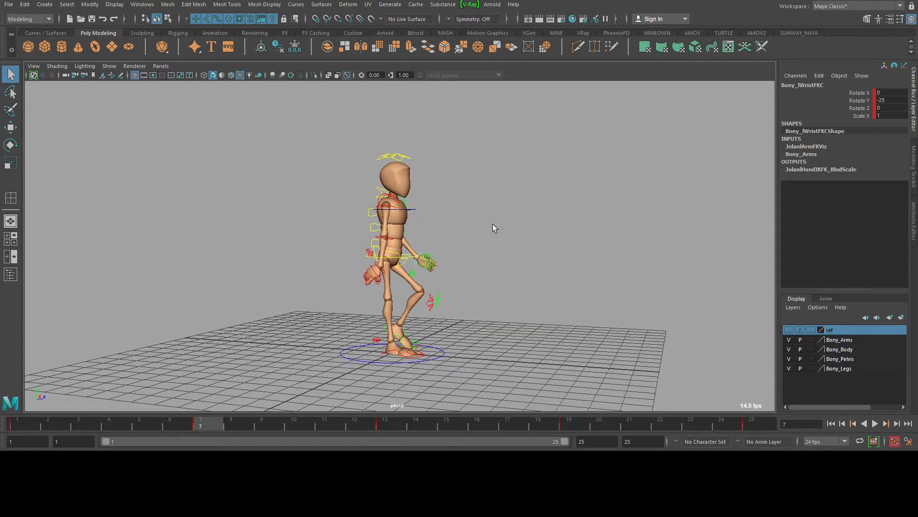
Play back the walk cycle from the side and at an angle to check the arm swing
{"action": "left_click", "coordinate": [871, 423]}
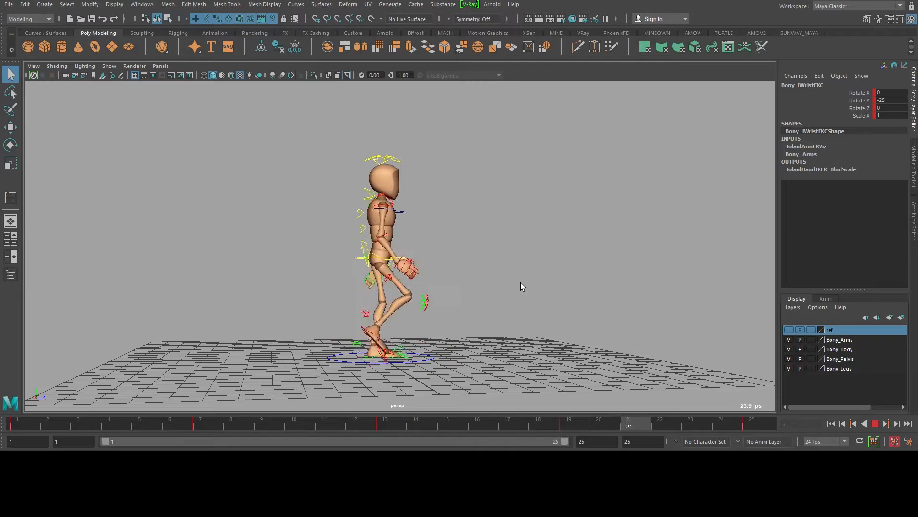
{"action": "left_click_drag", "start_coordinate": [566, 263], "coordinate": [504, 261], "text": "alt"}
{"action": "right_click_drag", "start_coordinate": [504, 262], "coordinate": [543, 251], "text": "alt"}
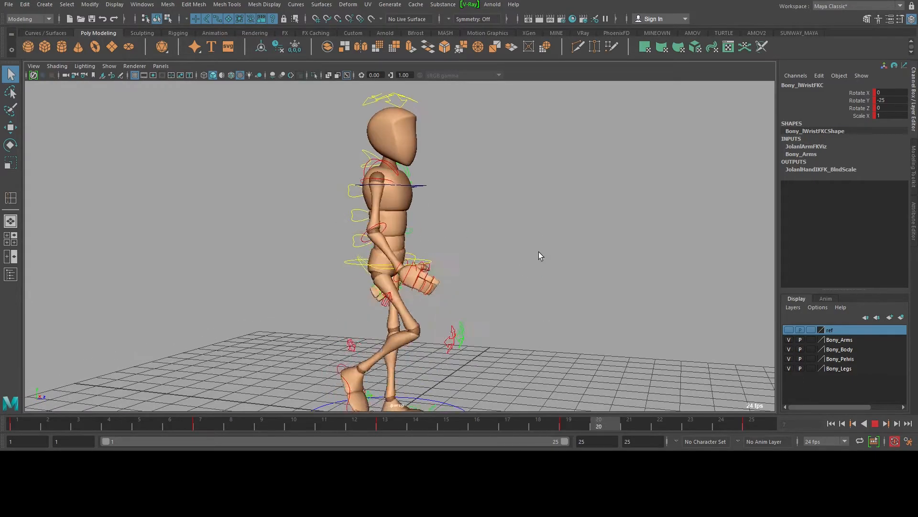
{"action": "left_click_drag", "start_coordinate": [506, 279], "coordinate": [538, 284], "text": "alt"}
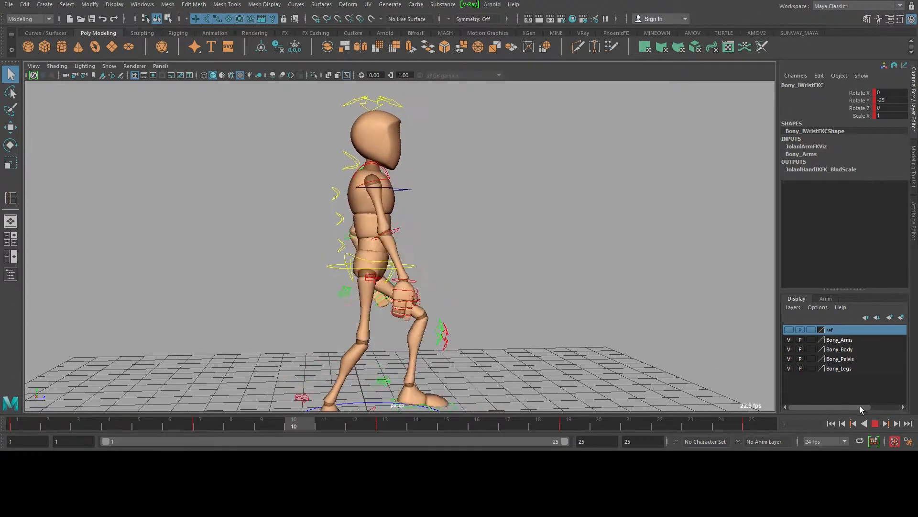
{"action": "left_click", "coordinate": [875, 423]}
{"action": "key", "text": "alt+v"}
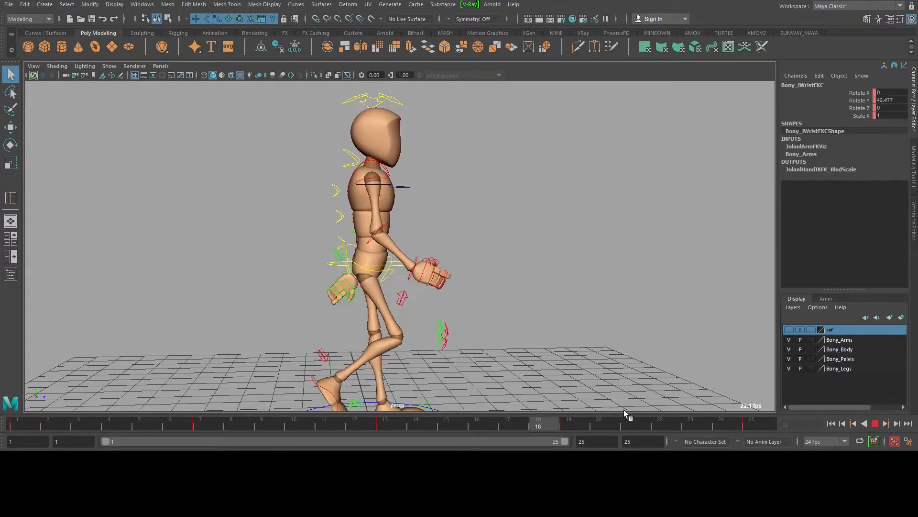
Go to frame 1 and select the spine FK controls together for the torso twist
{"action": "left_click", "coordinate": [19, 423]}
{"action": "left_click_drag", "start_coordinate": [381, 247], "coordinate": [566, 216], "text": "alt"}
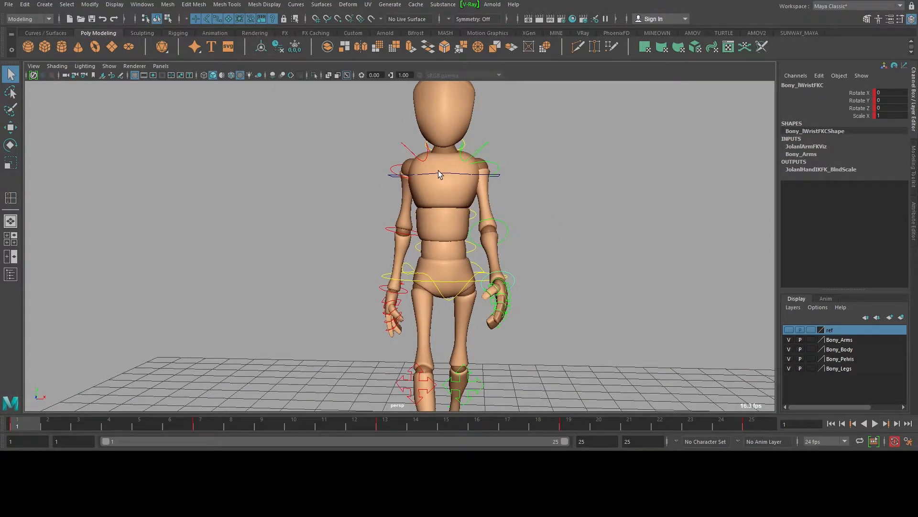
{"action": "left_click_drag", "start_coordinate": [428, 250], "coordinate": [367, 223], "text": "alt"}
{"action": "scroll", "coordinate": [420, 227], "scroll_direction": "down", "scroll_amount": 3}
{"action": "left_click_drag", "start_coordinate": [432, 239], "coordinate": [367, 229], "text": "alt"}
{"action": "scroll", "coordinate": [424, 236], "scroll_direction": "up", "scroll_amount": 2}
{"action": "left_click", "coordinate": [400, 245]}
{"action": "left_click_drag", "start_coordinate": [441, 191], "coordinate": [377, 226], "text": "alt"}
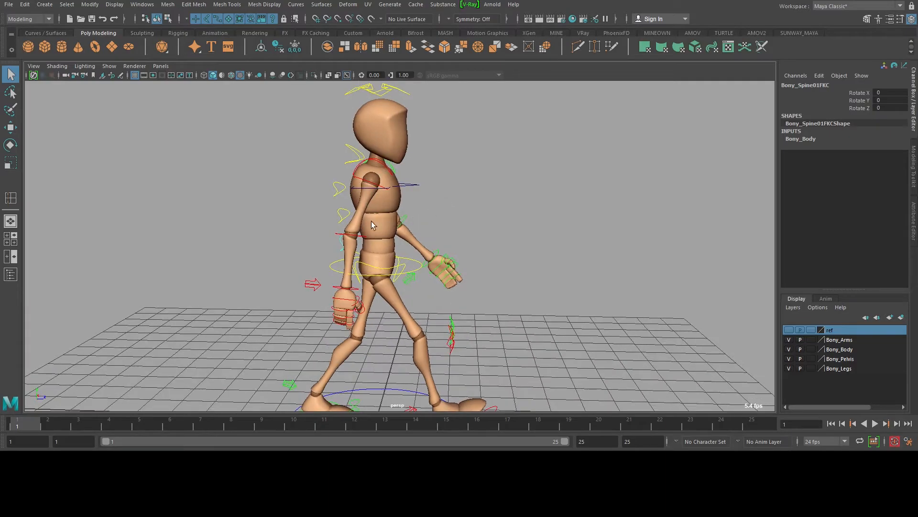
{"action": "left_click_drag", "start_coordinate": [433, 217], "coordinate": [442, 260], "text": "alt"}
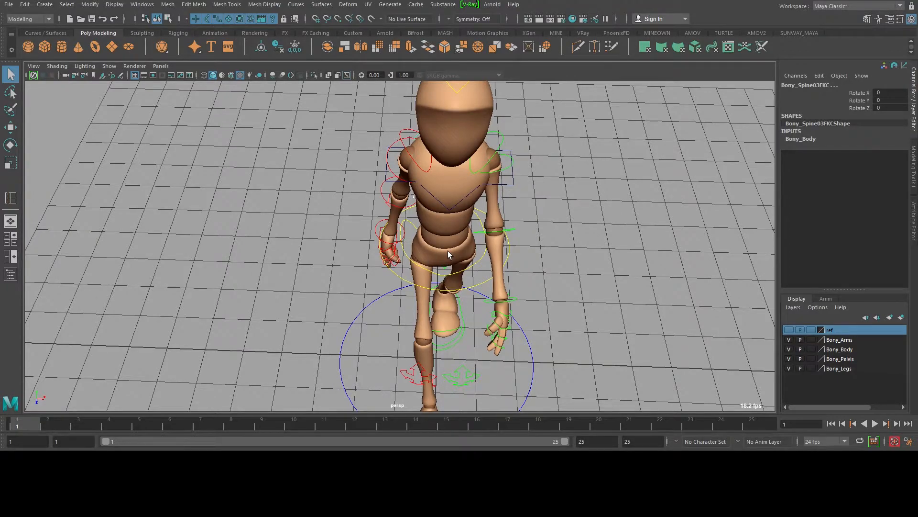
Try twisting the selected spine controls to a Rotate Y of -5 at frame 1, and undo the rotation
{"action": "key", "text": "e"}
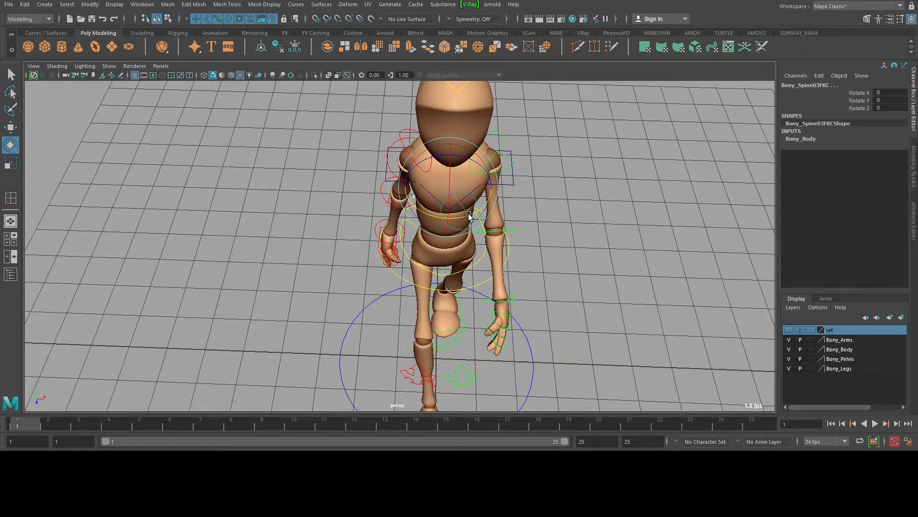
{"action": "left_click_drag", "start_coordinate": [468, 215], "coordinate": [465, 217]}
{"action": "left_click_drag", "start_coordinate": [478, 260], "coordinate": [471, 225], "text": "alt"}
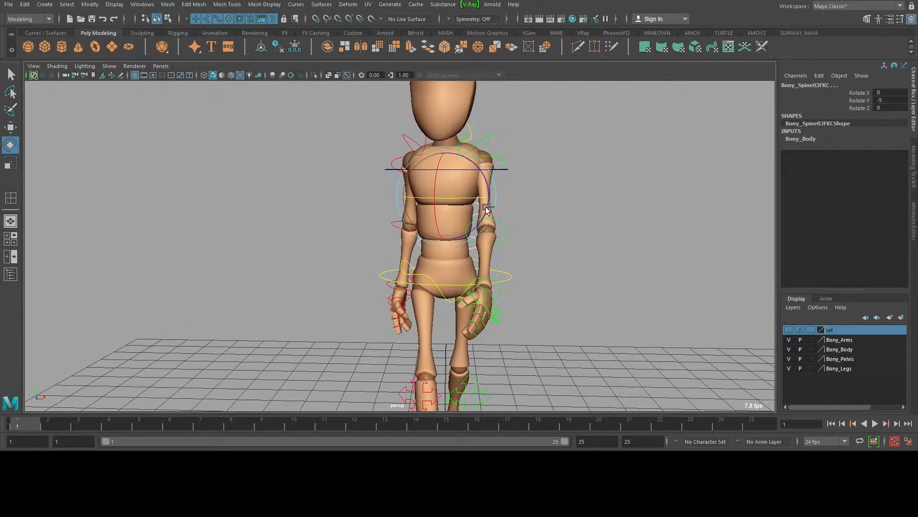
{"action": "key", "text": "ctrl+z"}
Save the scene as a new version named BOny_walk03_spine check
{"action": "left_click", "coordinate": [8, 5]}
{"action": "left_click", "coordinate": [48, 53]}
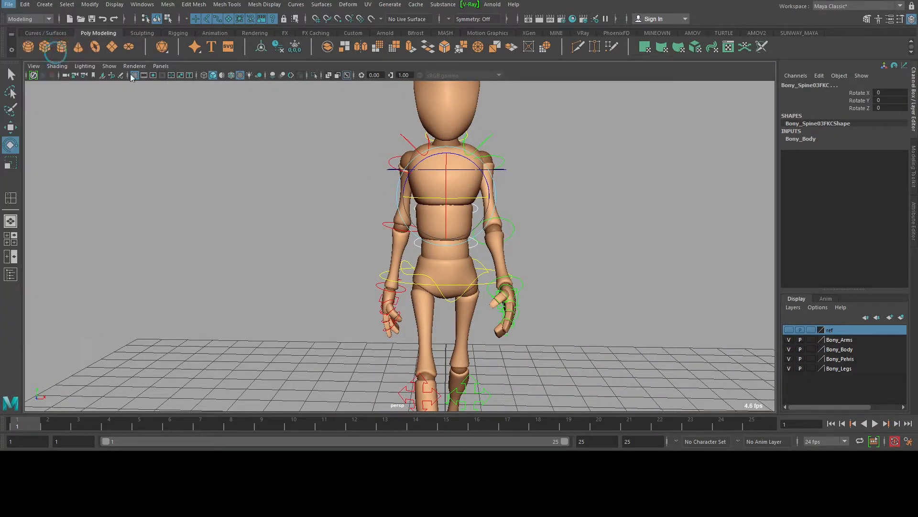
{"action": "left_click", "coordinate": [391, 347]}
{"action": "type", "text": "3"}
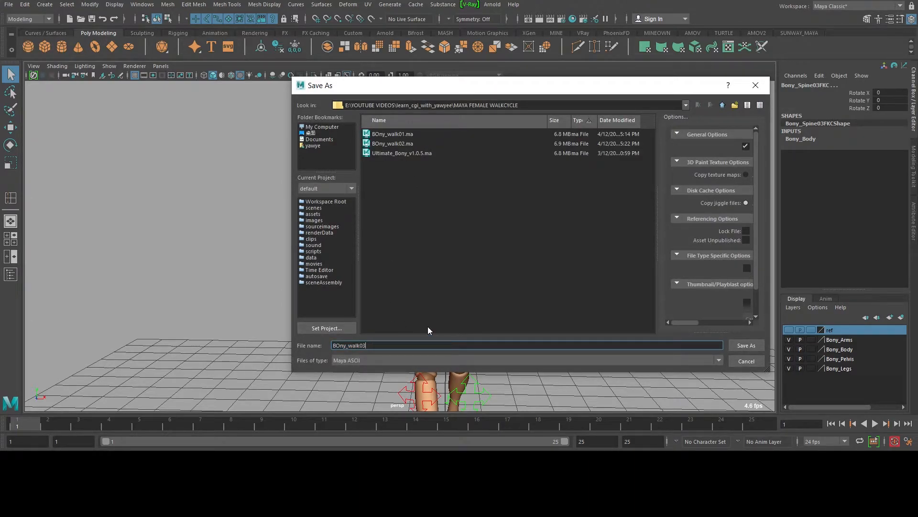
{"action": "type", "text": "_spine check"}
{"action": "key", "text": "Return"}
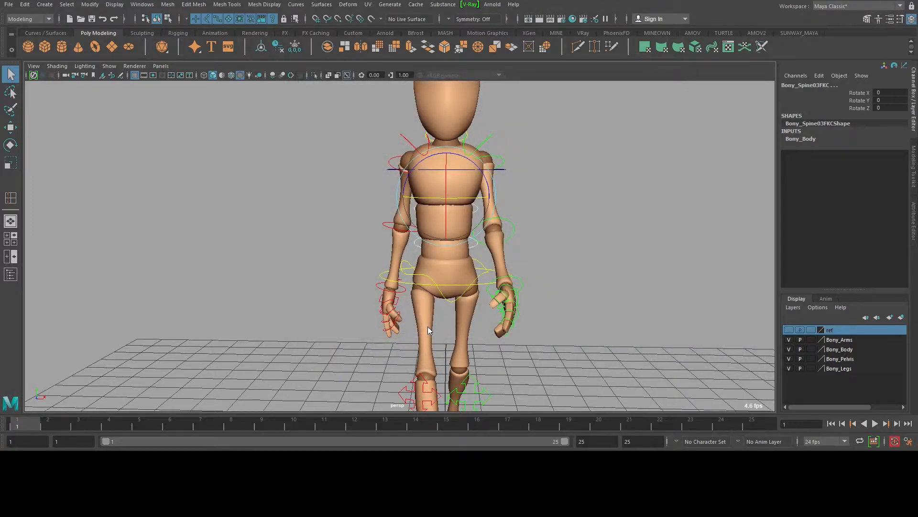
Key the spine FK controls at Rotate Y -5 on frame 1 and copy that key to frame 25
{"action": "key", "text": "e"}
{"action": "right_click_drag", "start_coordinate": [702, 260], "coordinate": [576, 268], "text": "alt"}
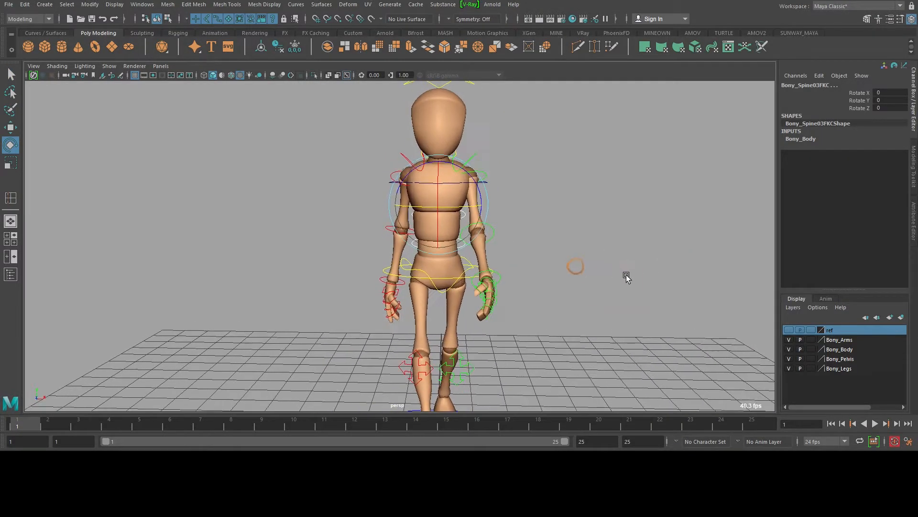
{"action": "left_click_drag", "start_coordinate": [460, 243], "coordinate": [486, 207], "text": "alt"}
{"action": "left_click_drag", "start_coordinate": [709, 222], "coordinate": [520, 191], "text": "alt"}
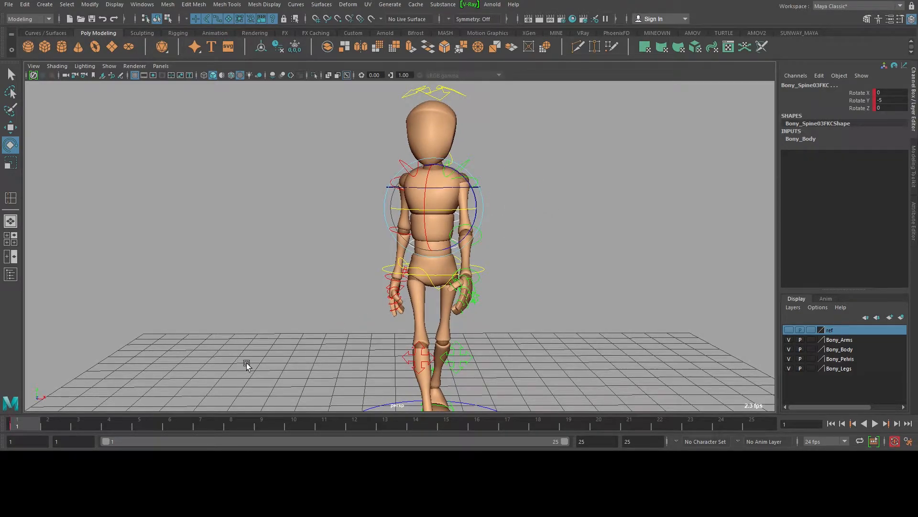
{"action": "left_click_drag", "start_coordinate": [60, 423], "coordinate": [782, 436]}
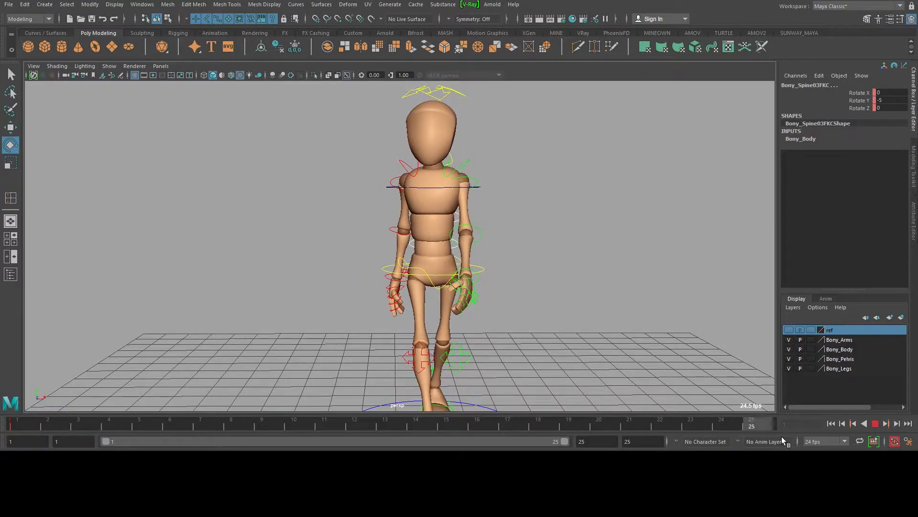
Twist the spine the opposite way at frame 13 with a Rotate Y of 5, and play the cycle from the front
{"action": "left_click", "coordinate": [395, 426]}
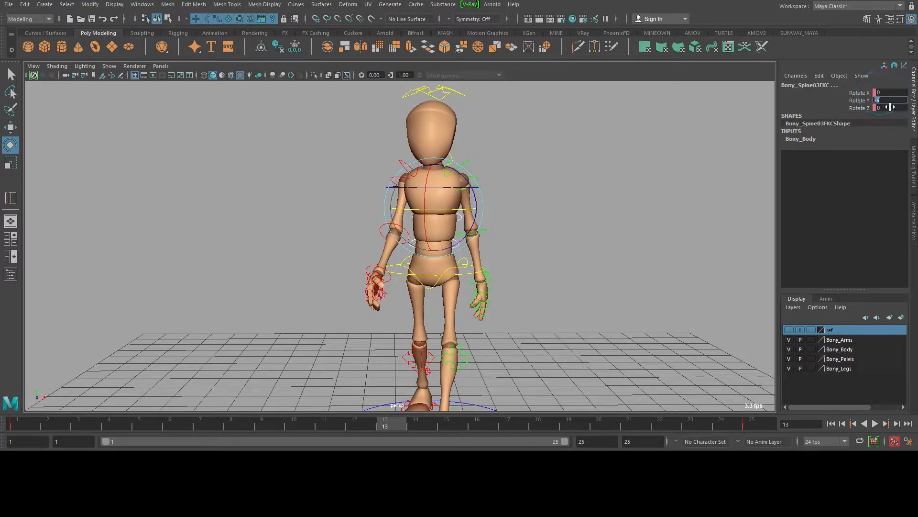
{"action": "key", "text": "Return"}
{"action": "right_click_drag", "start_coordinate": [556, 253], "coordinate": [453, 266], "text": "alt"}
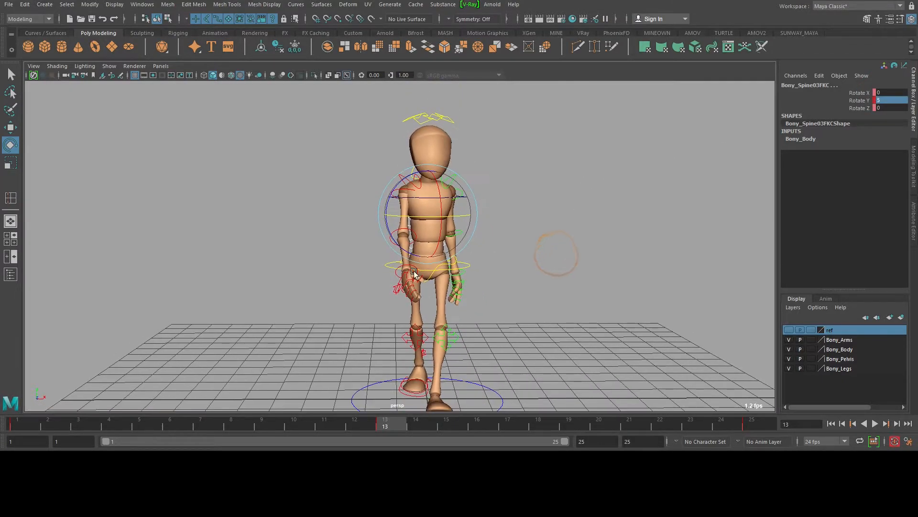
{"action": "key", "text": "alt+v"}
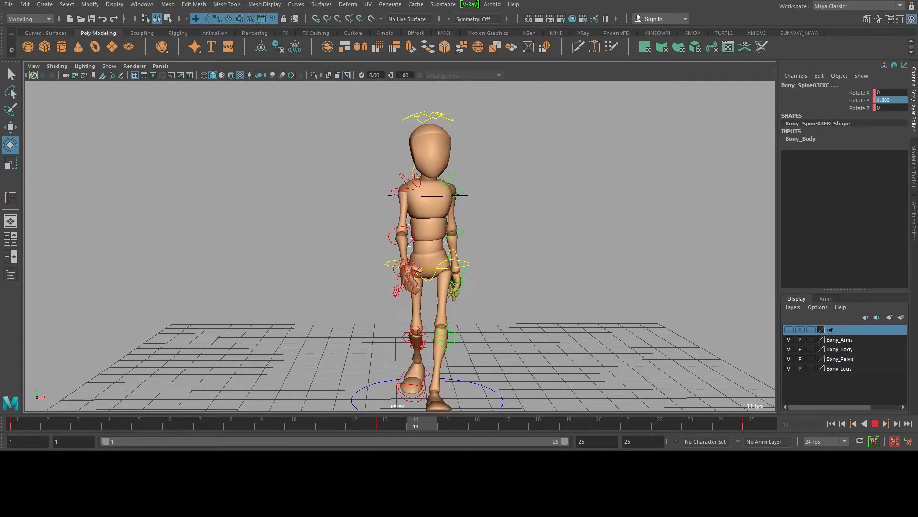
{"action": "left_click", "coordinate": [877, 425]}
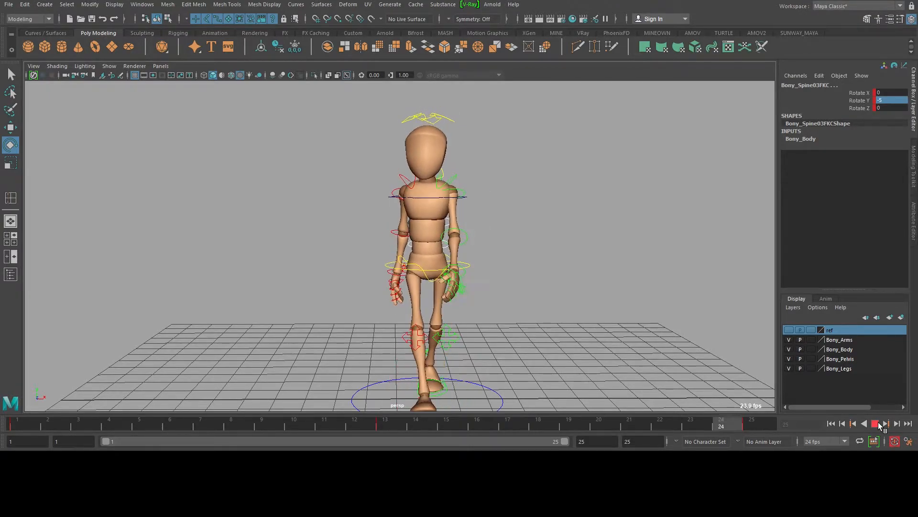
{"action": "left_click", "coordinate": [875, 424]}
Select the spine top IK control around the chest at frame 1 and activate the Rotate tool
{"action": "scroll", "coordinate": [538, 242], "scroll_direction": "up", "scroll_amount": 4}
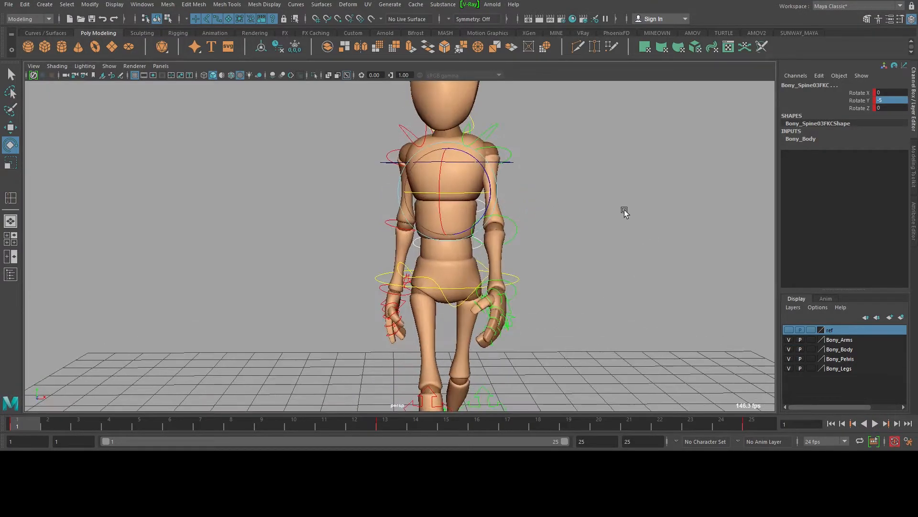
{"action": "key", "text": "q"}
{"action": "left_click", "coordinate": [467, 163]}
{"action": "left_click_drag", "start_coordinate": [467, 162], "coordinate": [541, 216], "text": "alt"}
{"action": "key", "text": "e"}
{"action": "scroll", "coordinate": [536, 241], "scroll_direction": "up", "scroll_amount": 3}
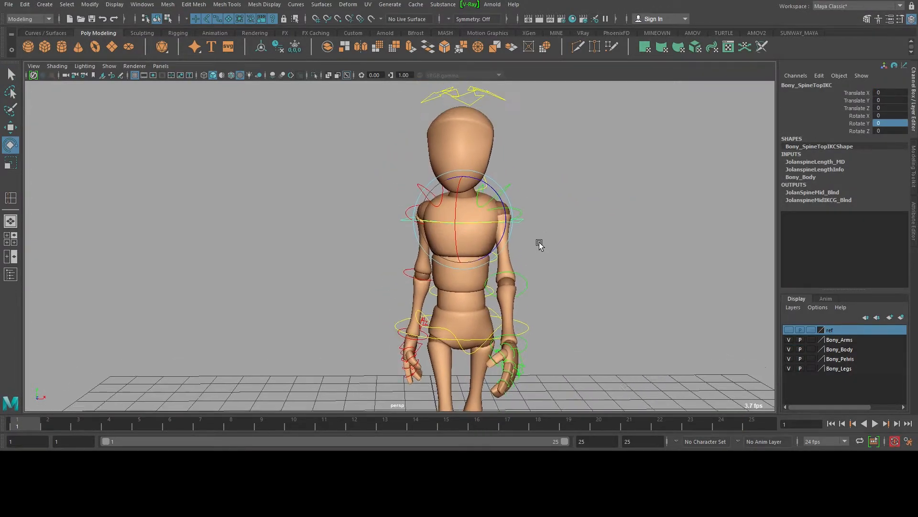
Try tilting the chest control to a Rotate Z of 5 with the rotate manipulator, and undo the rotation
{"action": "left_click_drag", "start_coordinate": [506, 214], "coordinate": [508, 218]}
{"action": "scroll", "coordinate": [557, 213], "scroll_direction": "down", "scroll_amount": 2}
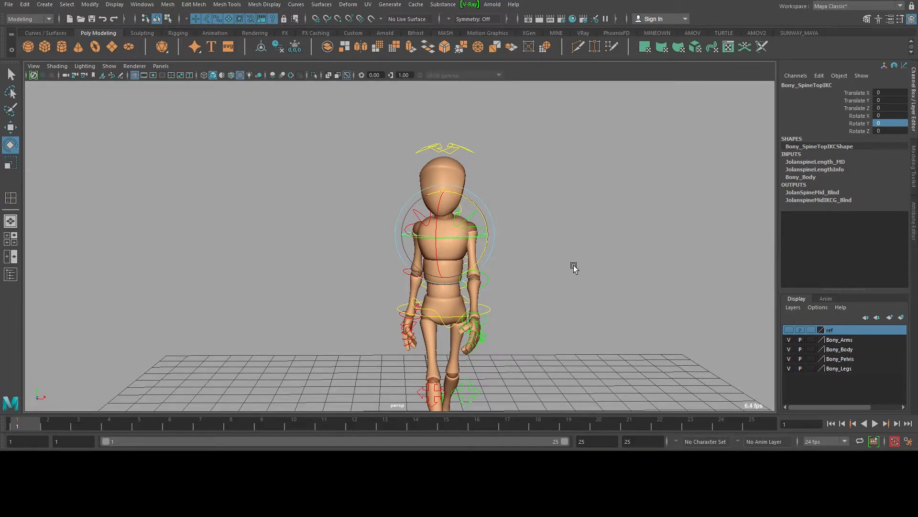
{"action": "scroll", "coordinate": [564, 318], "scroll_direction": "up", "scroll_amount": 3}
{"action": "scroll", "coordinate": [500, 248], "scroll_direction": "up", "scroll_amount": 2}
{"action": "left_click_drag", "start_coordinate": [504, 253], "coordinate": [503, 257], "text": "alt"}
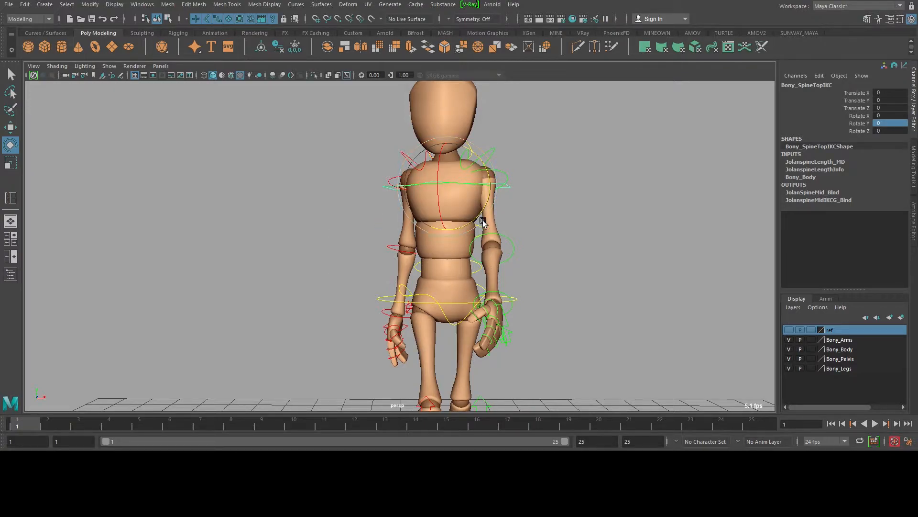
{"action": "left_click_drag", "start_coordinate": [485, 204], "coordinate": [487, 203]}
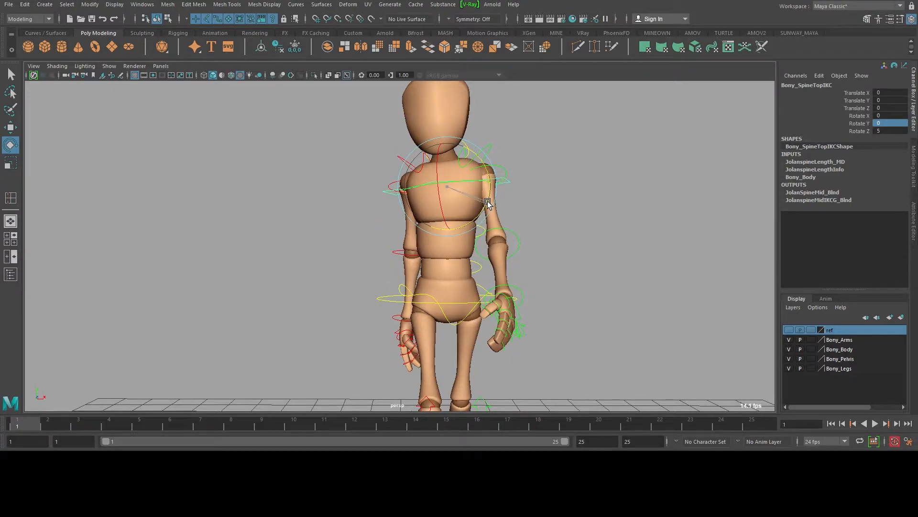
{"action": "right_click_drag", "start_coordinate": [609, 252], "coordinate": [507, 256], "text": "alt"}
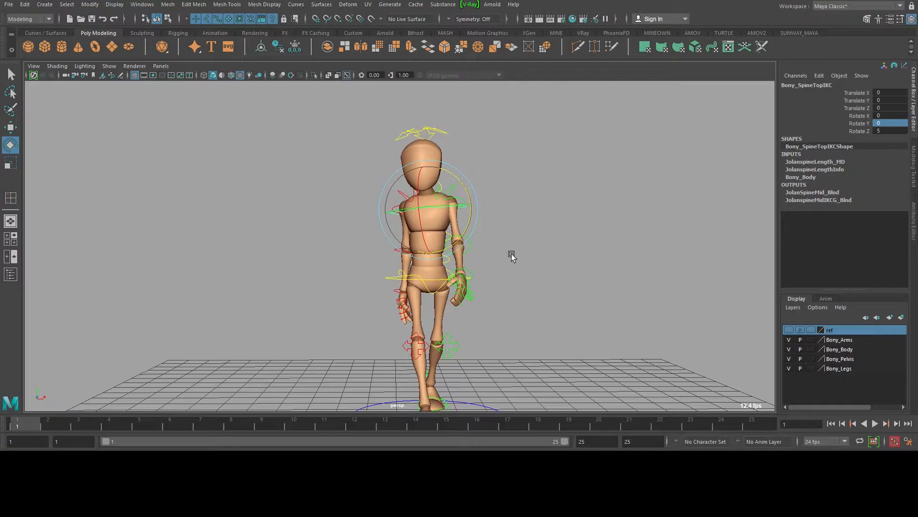
{"action": "key", "text": "ctrl+z"}
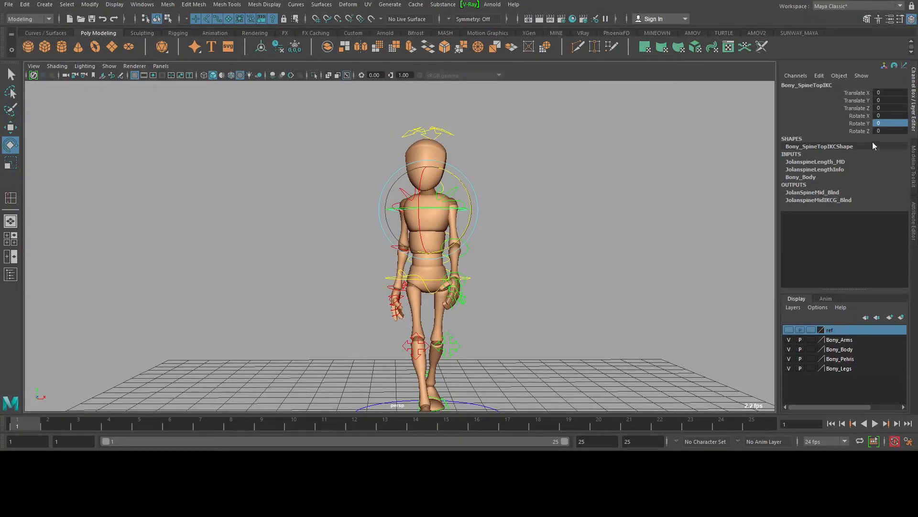
Set the chest control's Rotate Z to 5 at frame 1 and key the same pose on frames 1 and 25
{"action": "left_click", "coordinate": [883, 130]}
{"action": "type", "text": "5"}
{"action": "key", "text": "Return"}
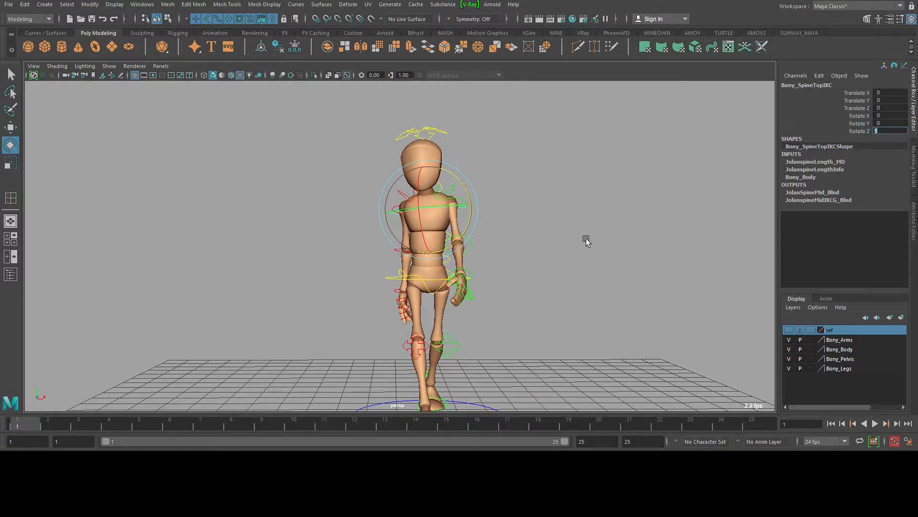
{"action": "left_click_drag", "start_coordinate": [586, 241], "coordinate": [543, 232], "text": "alt"}
{"action": "key", "text": "s"}
{"action": "left_click", "coordinate": [759, 422]}
{"action": "key", "text": "s"}
Tilt the chest control the opposite way at frame 13 with a Rotate Z of -5, and play the cycle
{"action": "left_click", "coordinate": [393, 427]}
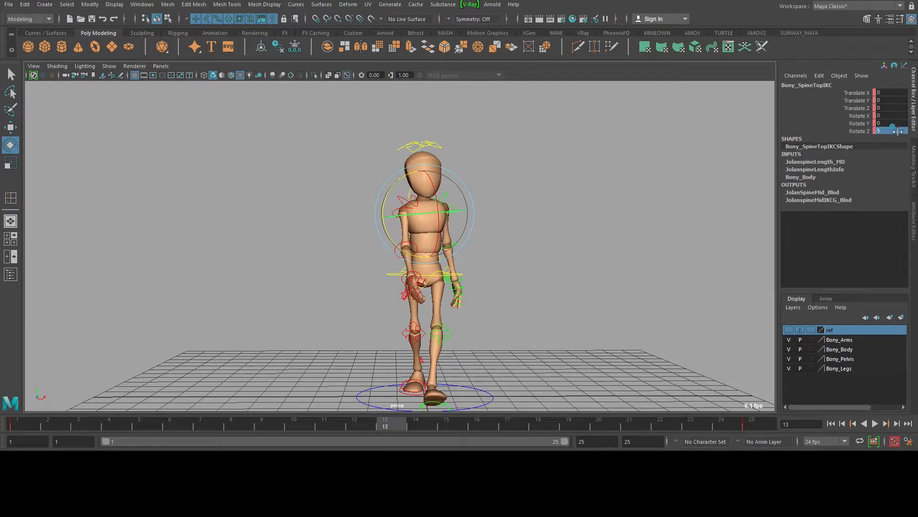
{"action": "type", "text": "-5"}
{"action": "key", "text": "Return"}
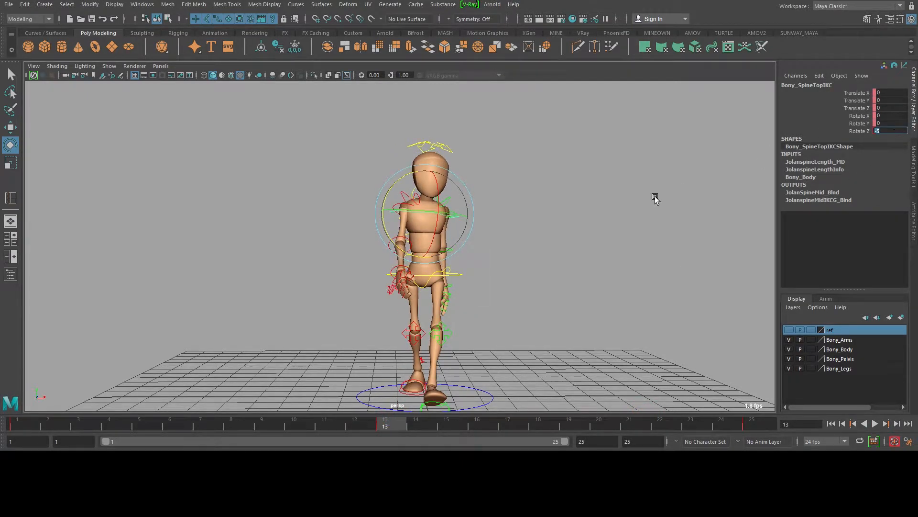
{"action": "left_click_drag", "start_coordinate": [545, 231], "coordinate": [529, 221], "text": "alt"}
{"action": "key", "text": "alt+v"}
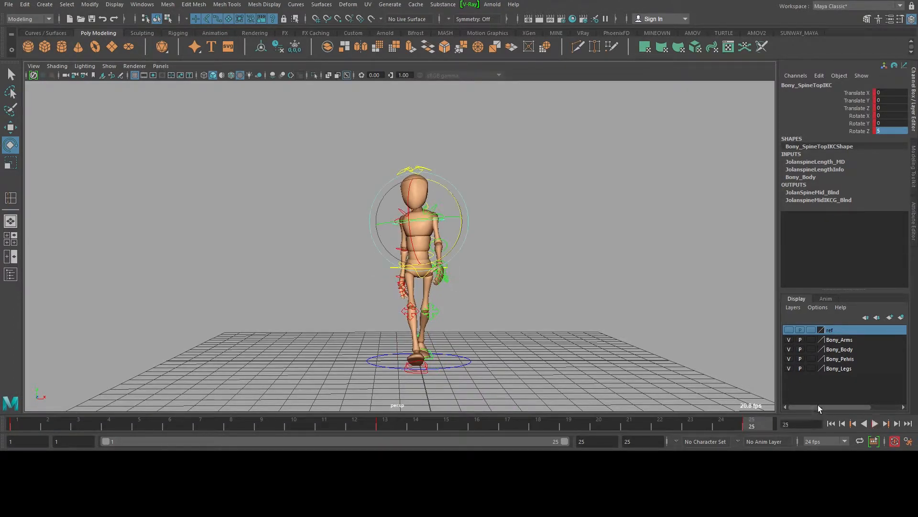
Show the ref layer and play the walk cycle beside the front-view reference to compare the shoulder tilt
{"action": "left_click", "coordinate": [789, 330]}
{"action": "scroll", "coordinate": [287, 354], "scroll_direction": "up", "scroll_amount": 3}
{"action": "middle_click_drag", "start_coordinate": [243, 362], "coordinate": [346, 359], "text": "alt"}
{"action": "key", "text": "alt+v"}
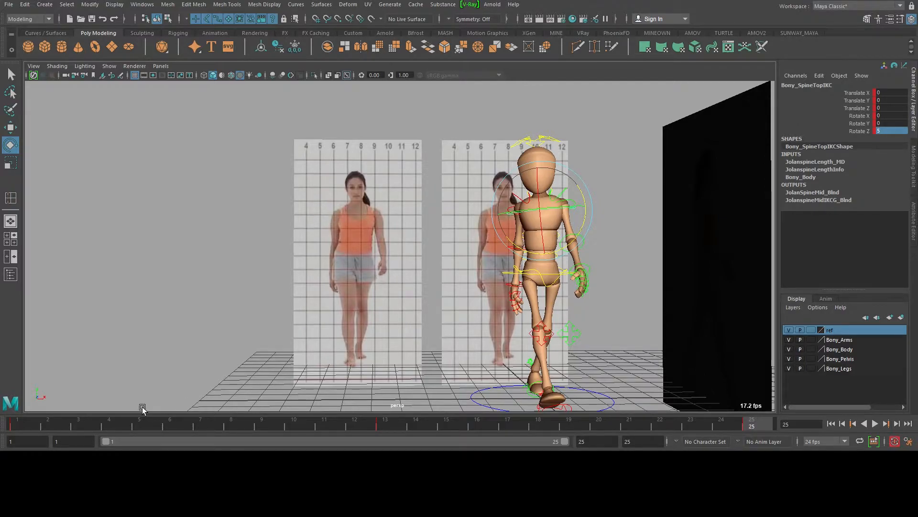
{"action": "key", "text": "alt+v"}
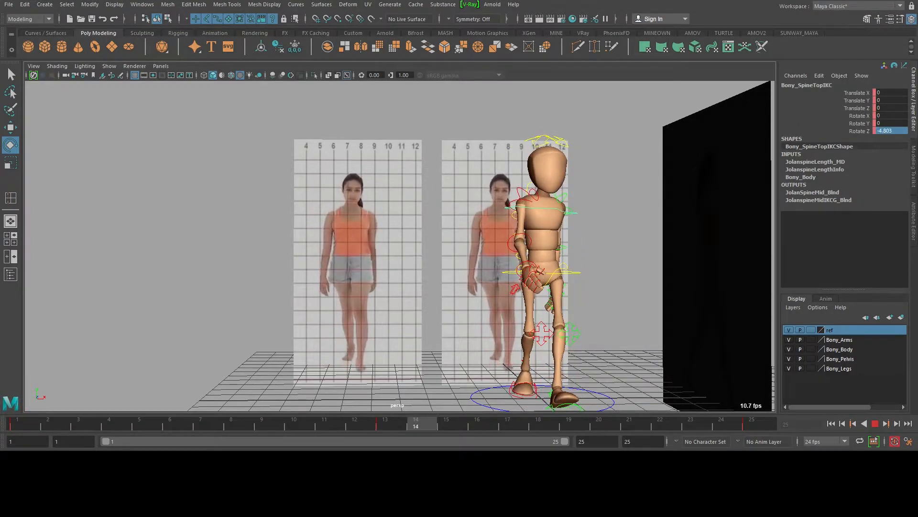
{"action": "key", "text": "alt+v"}
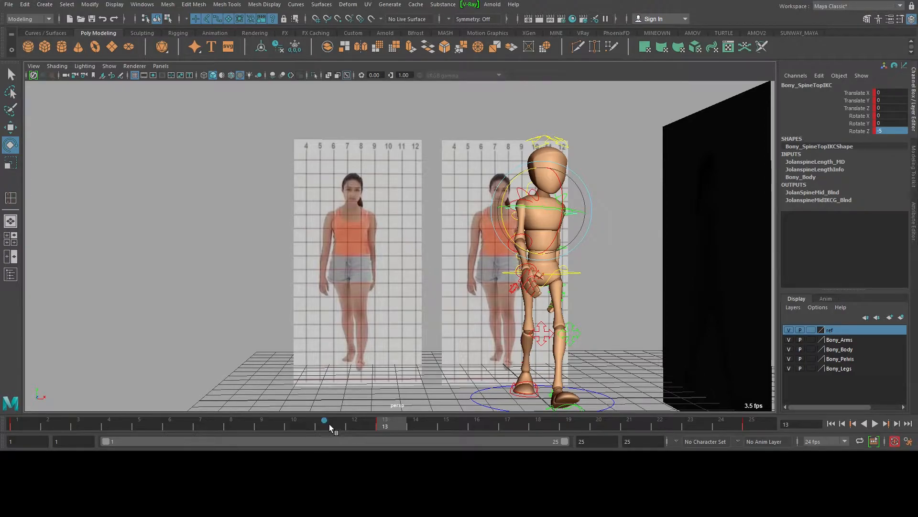
{"action": "key", "text": "alt+v"}
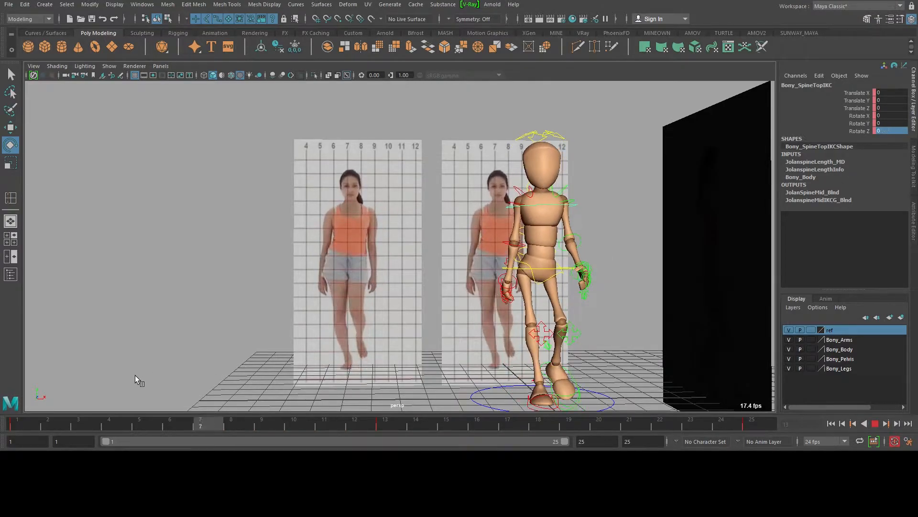
{"action": "key", "text": "alt+v"}
{"action": "middle_click_drag", "start_coordinate": [532, 248], "coordinate": [528, 248], "text": "alt"}
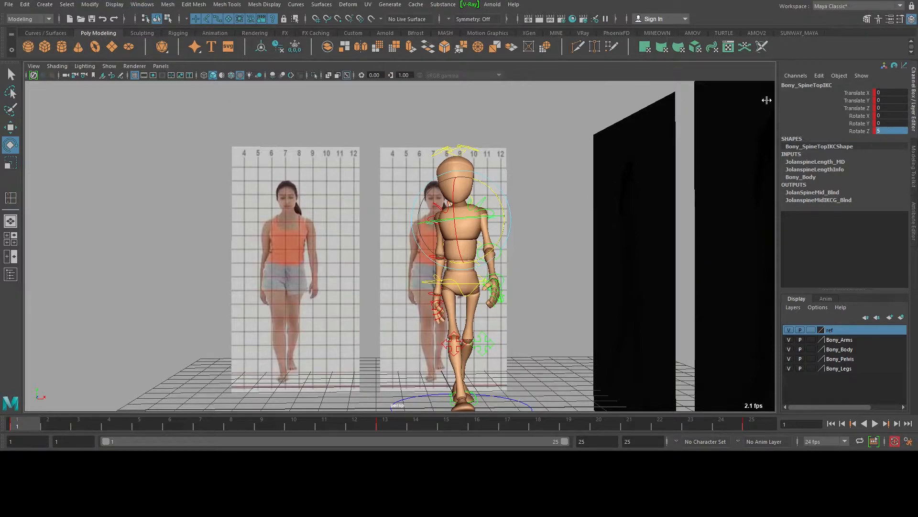
Open the Graph Editor, isolate the chest control's Rotate Z curve and select all of its keys
{"action": "left_click", "coordinate": [142, 4]}
{"action": "mouse_move", "coordinate": [168, 57]}
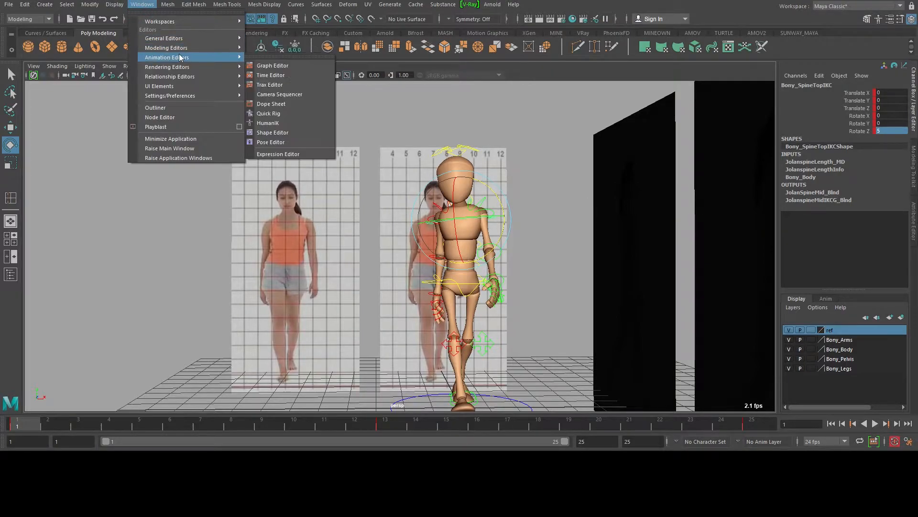
{"action": "left_click", "coordinate": [303, 68]}
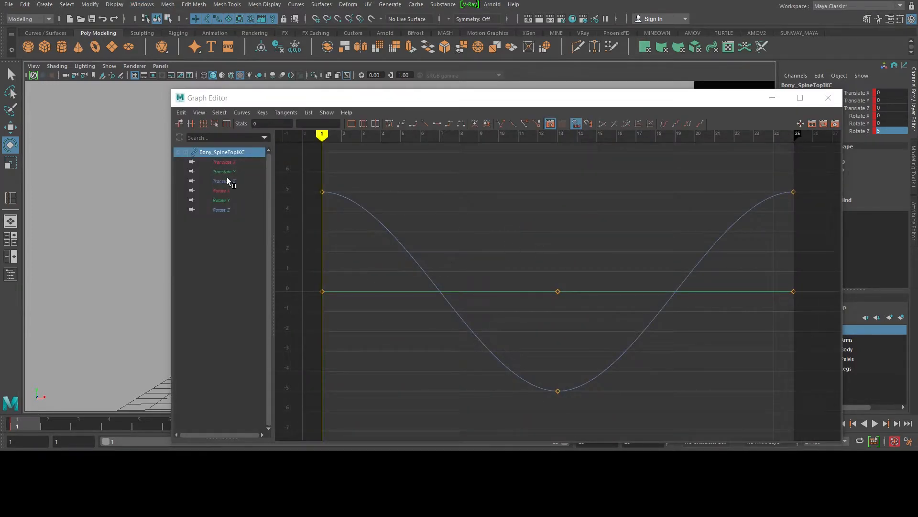
{"action": "left_click", "coordinate": [227, 178]}
{"action": "left_click", "coordinate": [225, 208]}
{"action": "right_click_drag", "start_coordinate": [639, 270], "coordinate": [446, 221], "text": "alt"}
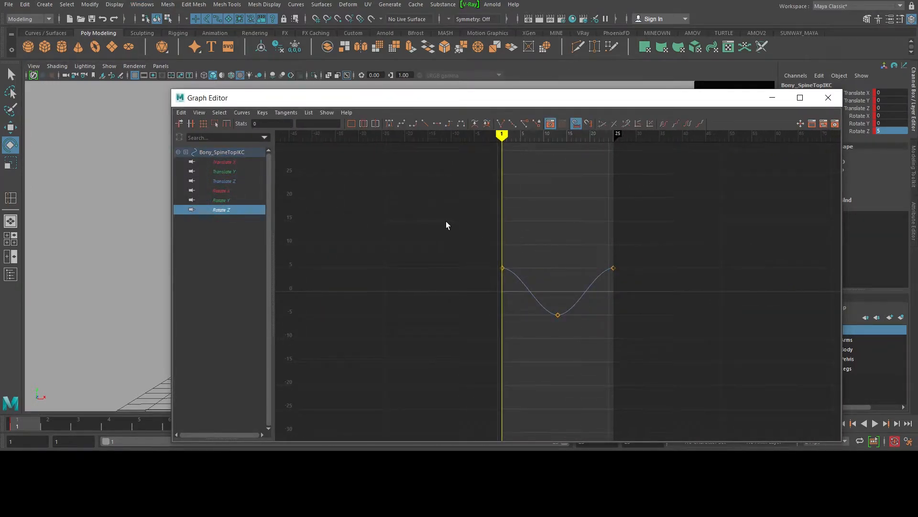
{"action": "left_click_drag", "start_coordinate": [447, 223], "coordinate": [638, 342]}
{"action": "right_click_drag", "start_coordinate": [492, 242], "coordinate": [541, 271], "text": "alt"}
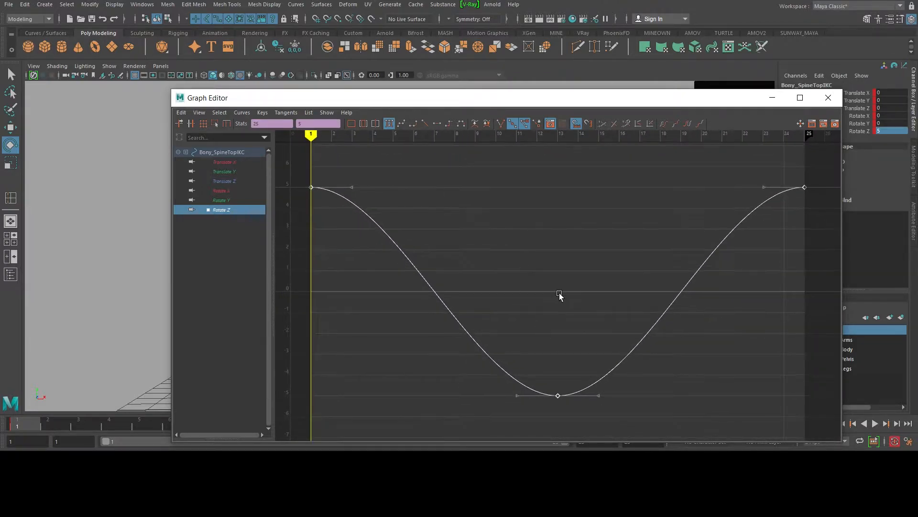
Scale the Rotate Z keys' values down to about 2.39 at frames 1 and 25 and -2.41 at frame 13, then minimise the Graph Editor
{"action": "key", "text": "r"}
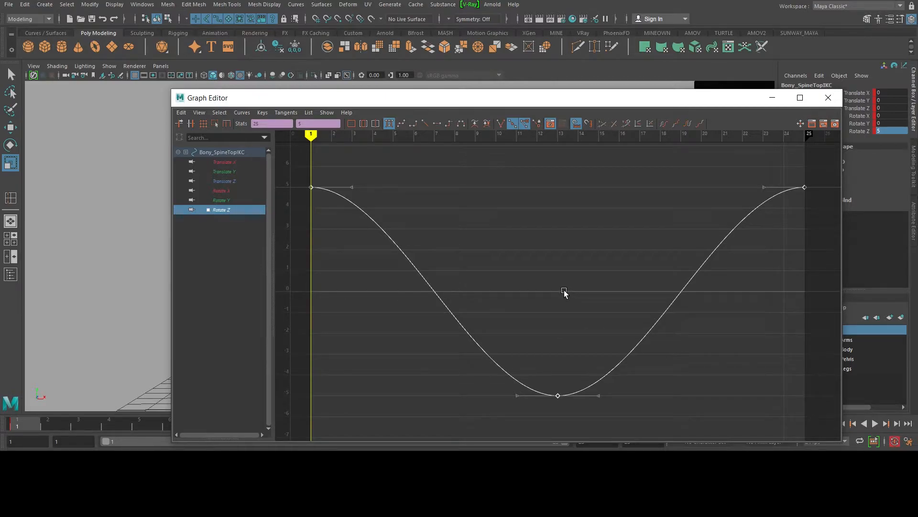
{"action": "middle_click_drag", "start_coordinate": [559, 293], "coordinate": [554, 306], "text": "shift"}
{"action": "key", "text": "ctrl+z"}
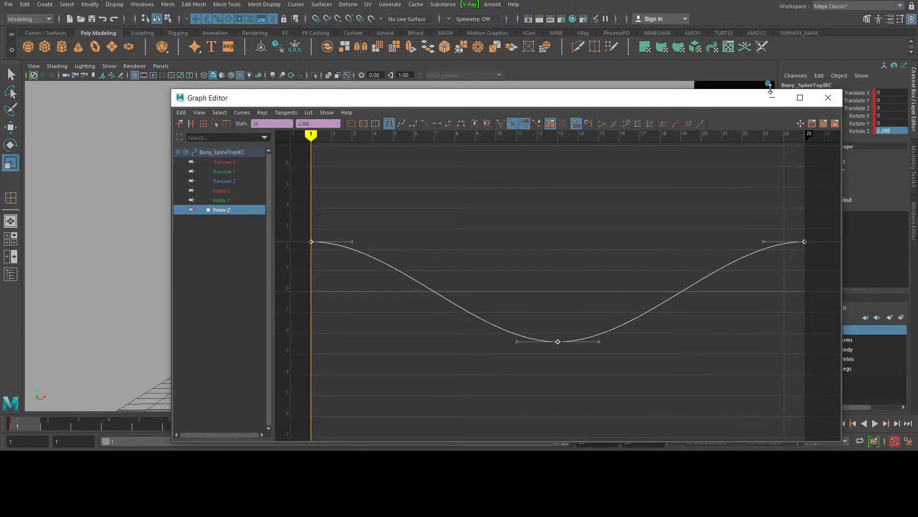
{"action": "left_click", "coordinate": [772, 98]}
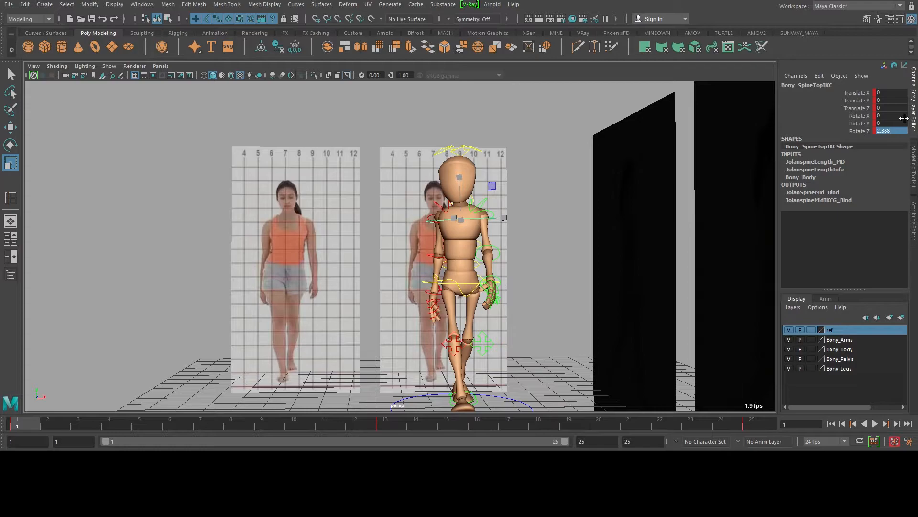
Play the cycle against the front reference from closer and wider views, checking the reduced shoulder tilt around frame 5
{"action": "key", "text": "alt+v"}
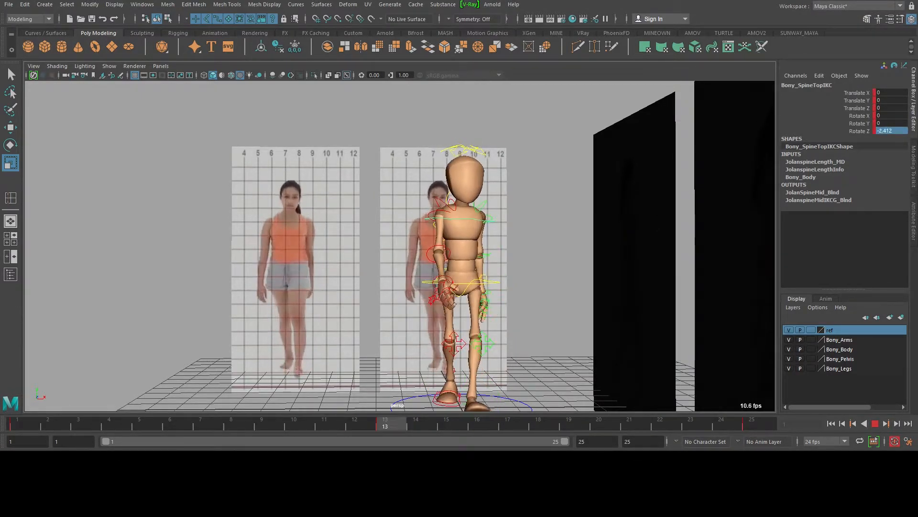
{"action": "key", "text": "Escape"}
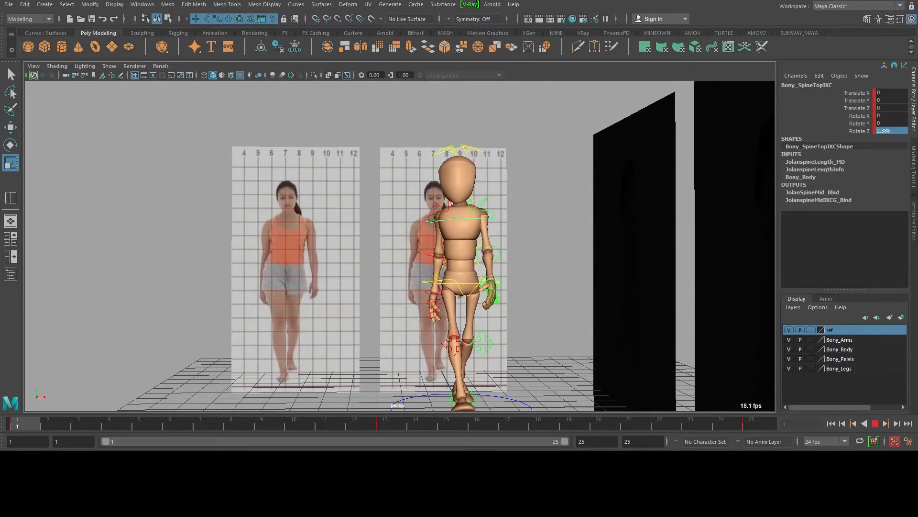
{"action": "left_click_drag", "start_coordinate": [436, 288], "coordinate": [458, 284], "text": "alt"}
{"action": "right_click_drag", "start_coordinate": [466, 254], "coordinate": [544, 310], "text": "alt"}
{"action": "left_click_drag", "start_coordinate": [544, 313], "coordinate": [475, 317], "text": "alt"}
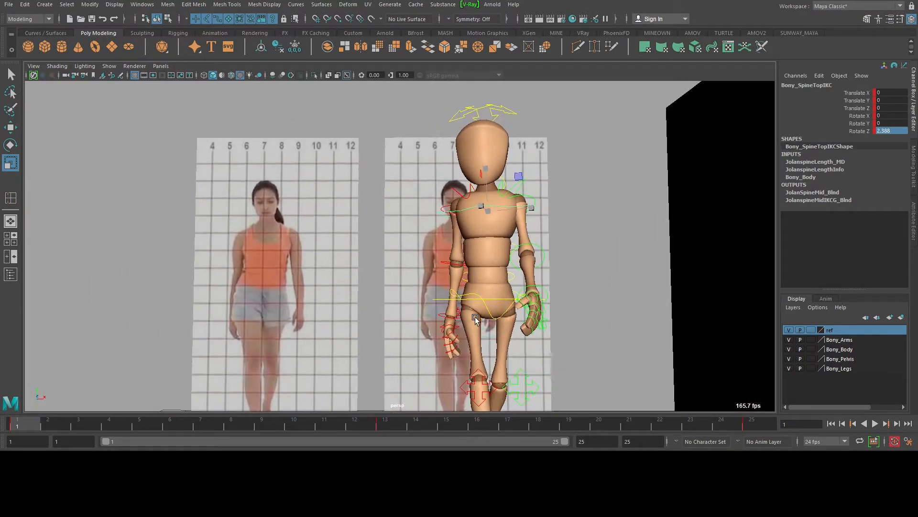
{"action": "key", "text": "alt+v"}
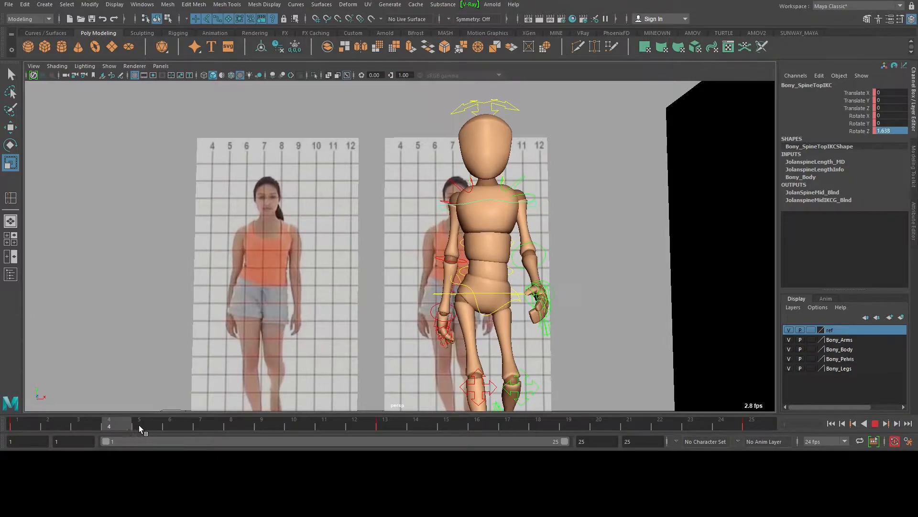
{"action": "left_click", "coordinate": [143, 419]}
{"action": "right_click_drag", "start_coordinate": [533, 307], "coordinate": [523, 300], "text": "alt"}
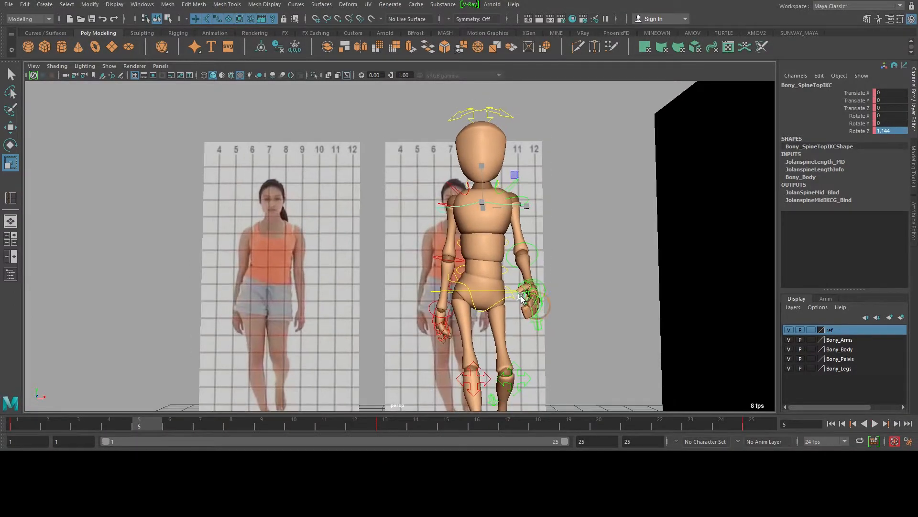
{"action": "middle_click_drag", "start_coordinate": [526, 335], "coordinate": [523, 286], "text": "alt"}
{"action": "right_click_drag", "start_coordinate": [550, 290], "coordinate": [524, 297], "text": "alt"}
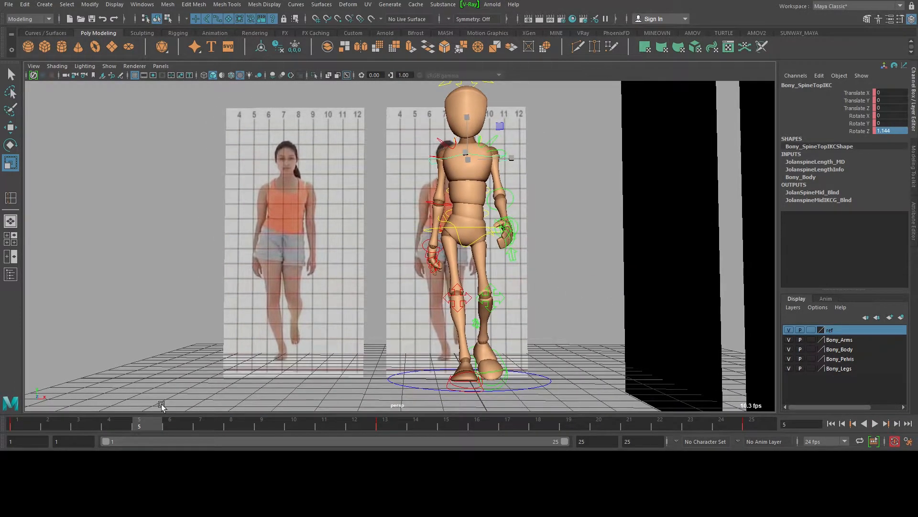
{"action": "left_click", "coordinate": [39, 424]}
{"action": "key", "text": "alt+v"}
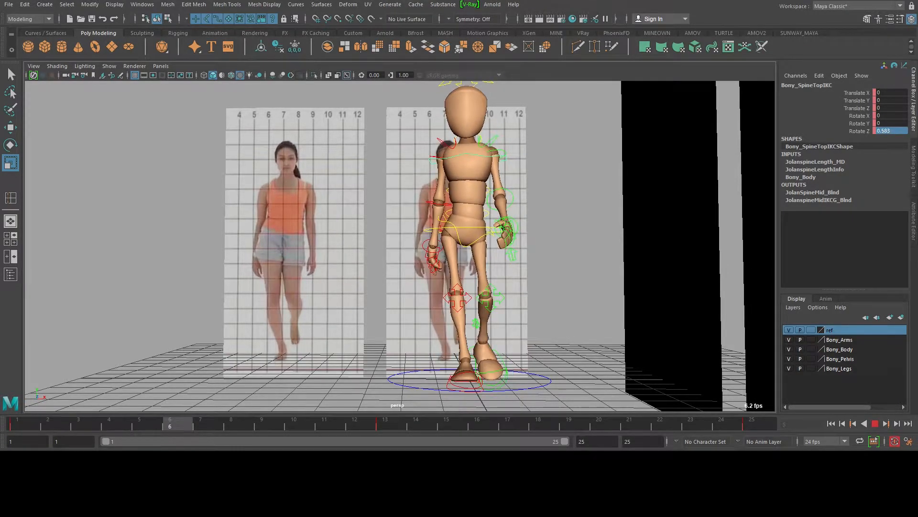
{"action": "key", "text": "alt+v"}
Switch to the videoplayback and Mathilda rig walk cycle reference videos and scrub them to study the shoulder and hip tilt
{"action": "left_click_drag", "start_coordinate": [0, 126], "coordinate": [524, 84]}
{"action": "left_click_drag", "start_coordinate": [359, 341], "coordinate": [481, 341]}
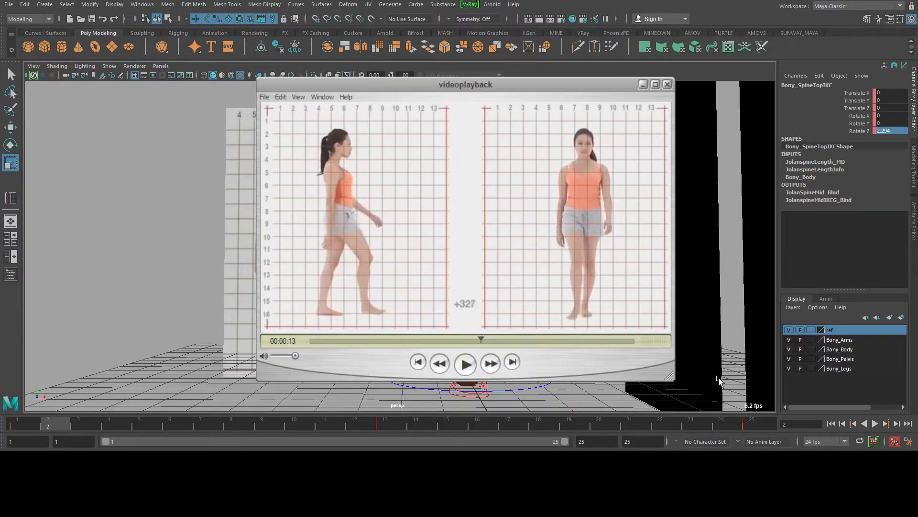
{"action": "left_click", "coordinate": [582, 433]}
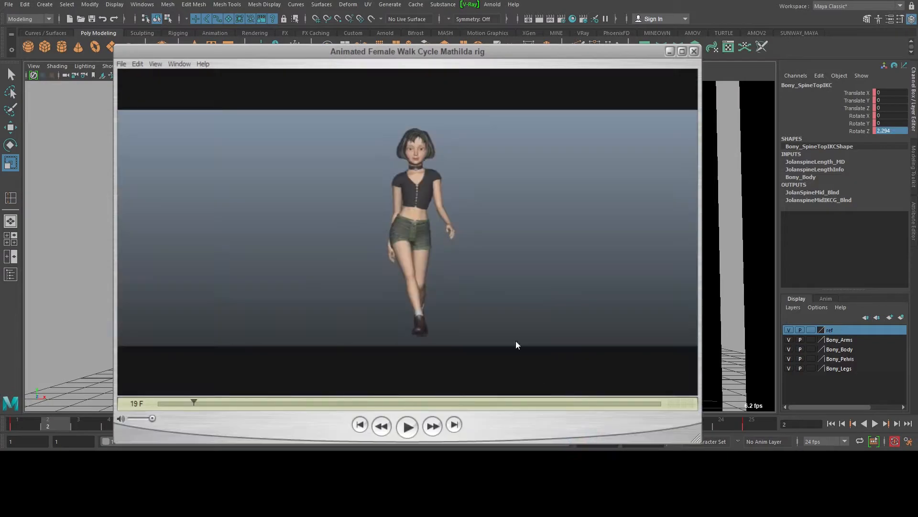
{"action": "left_click_drag", "start_coordinate": [174, 405], "coordinate": [195, 407]}
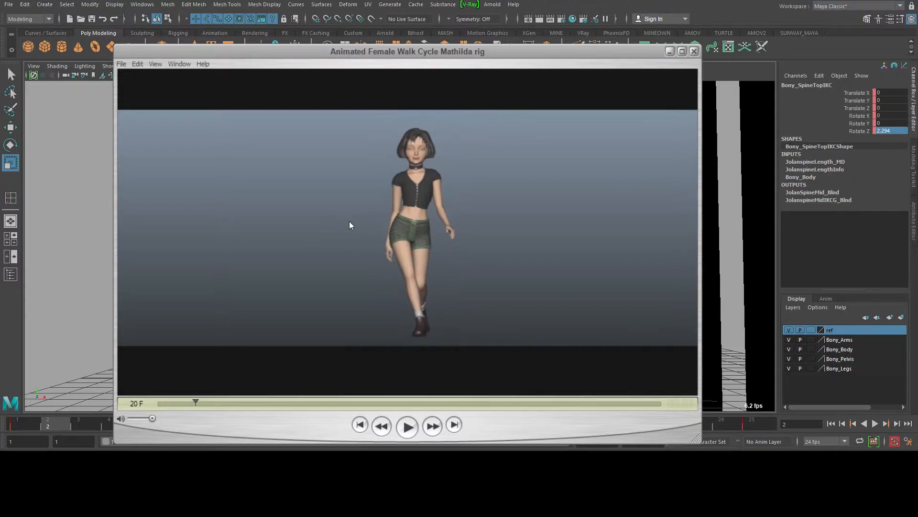
{"action": "left_click_drag", "start_coordinate": [202, 400], "coordinate": [224, 400]}
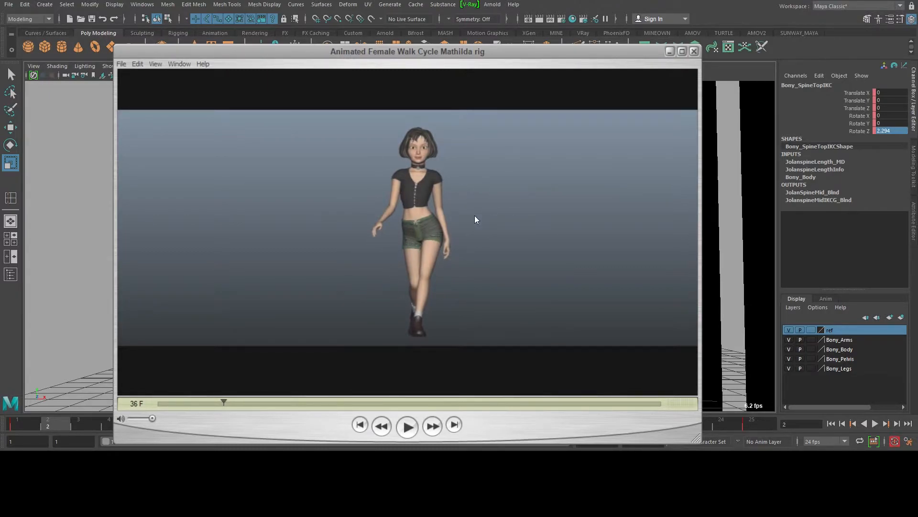
{"action": "left_click_drag", "start_coordinate": [211, 403], "coordinate": [200, 405]}
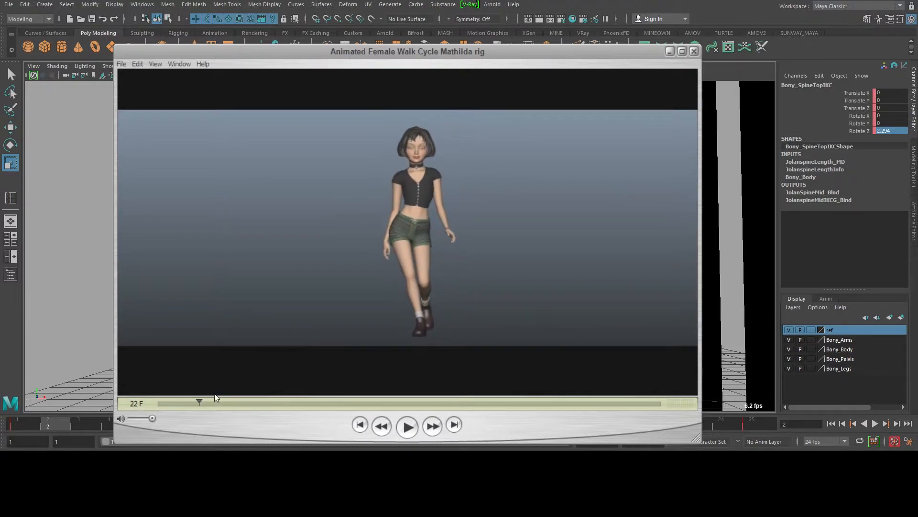
Scrub the Mathilda rig reference back to frame 18 to examine the pose, and minimise both reference videos
{"action": "mouse_move", "coordinate": [201, 402]}
{"action": "left_mouse_down"}
{"action": "mouse_move", "coordinate": [222, 399]}
{"action": "mouse_move", "coordinate": [192, 402]}
{"action": "left_mouse_up"}
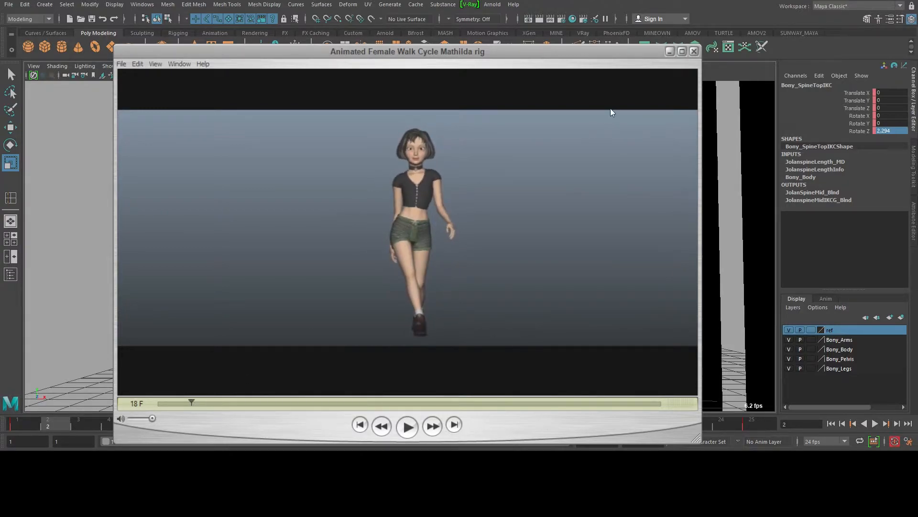
{"action": "left_click", "coordinate": [669, 52]}
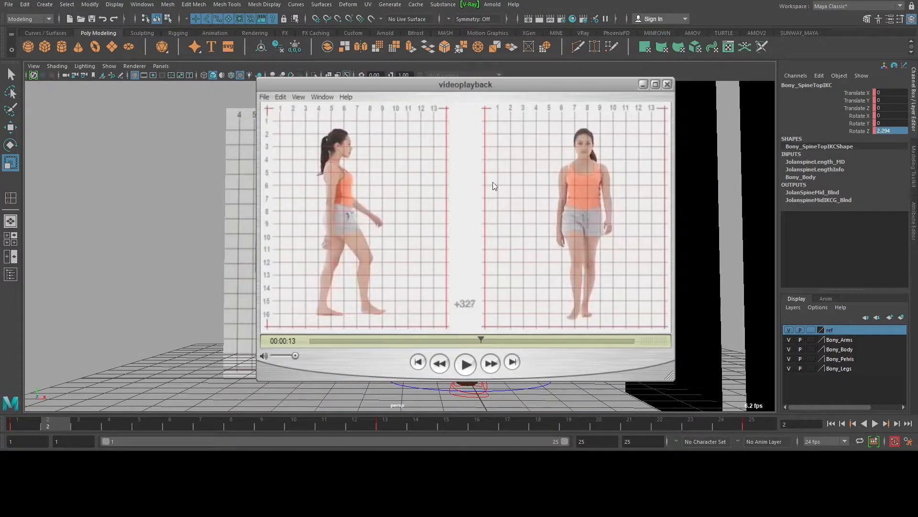
{"action": "left_click", "coordinate": [643, 85]}
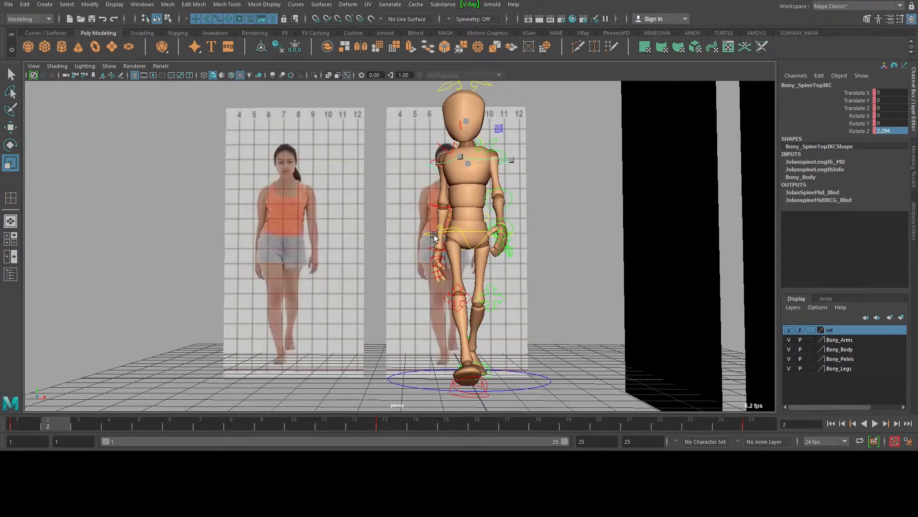
Select the root control around the hips for moving and go to frame 1
{"action": "left_click", "coordinate": [423, 232]}
{"action": "key", "text": "w"}
{"action": "left_click", "coordinate": [28, 420]}
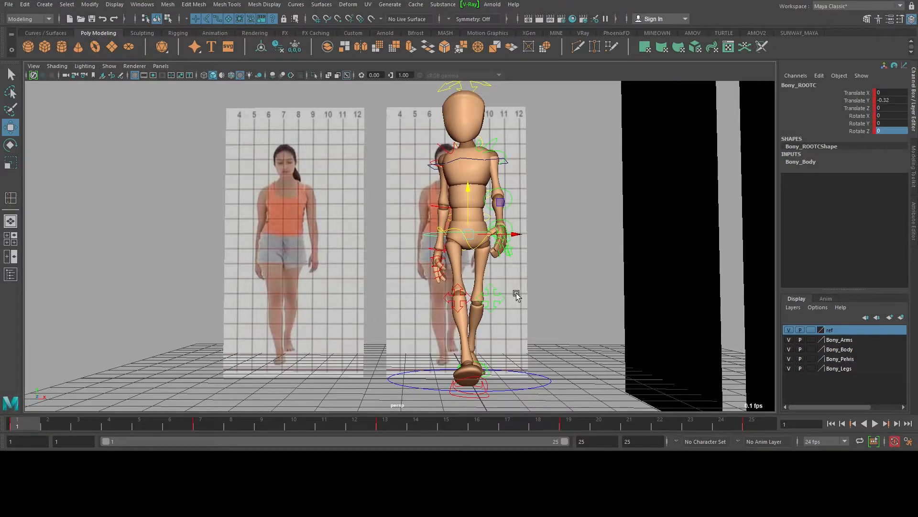
Try shifting the root control sideways to about -0.074 in Translate X at frame 7, and undo the shift
{"action": "left_click_drag", "start_coordinate": [25, 423], "coordinate": [201, 426]}
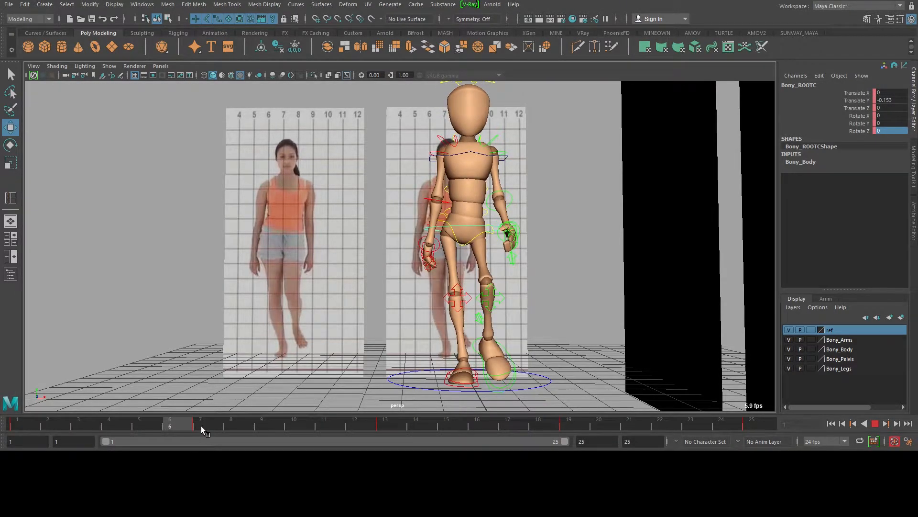
{"action": "left_click", "coordinate": [504, 230]}
{"action": "left_click_drag", "start_coordinate": [503, 230], "coordinate": [502, 231]}
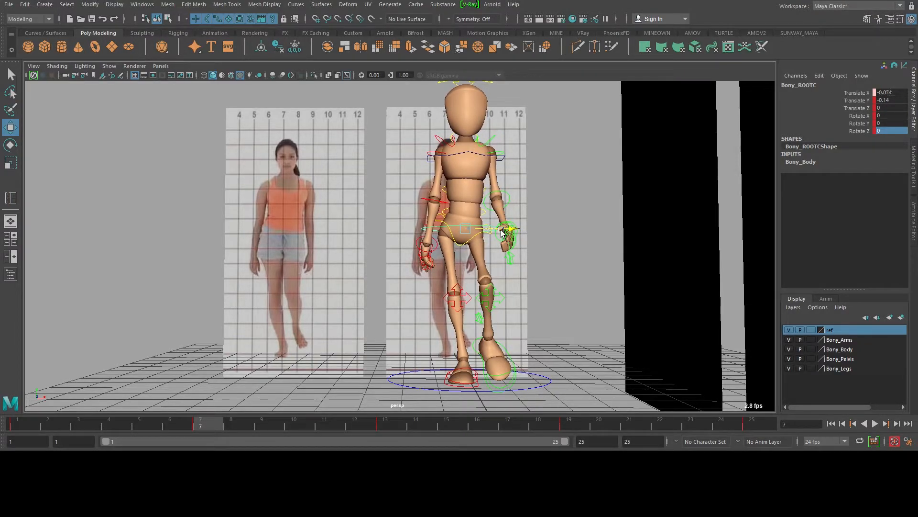
{"action": "key", "text": "ctrl+z"}
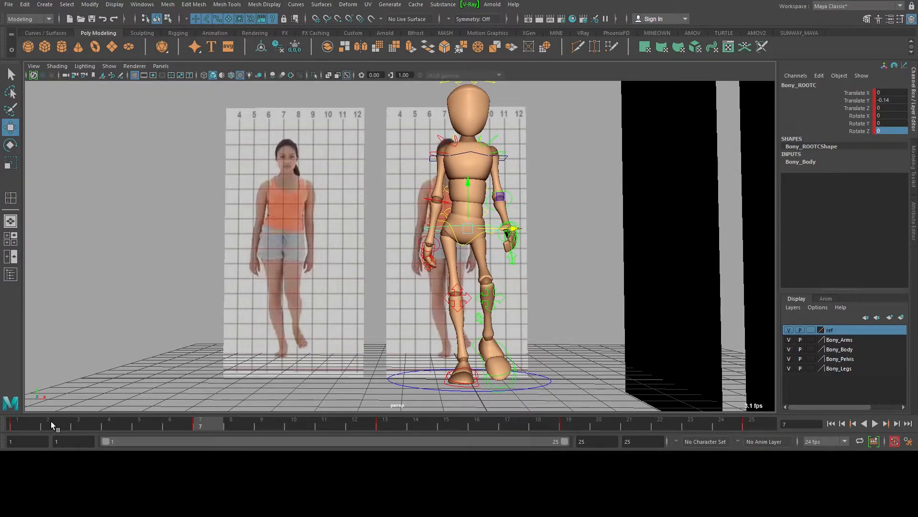
Play the cycle briefly from frame 1, and break the connections on the root control's Translate X channel to clear its keys
{"action": "left_click", "coordinate": [34, 423]}
{"action": "key", "text": "alt+v"}
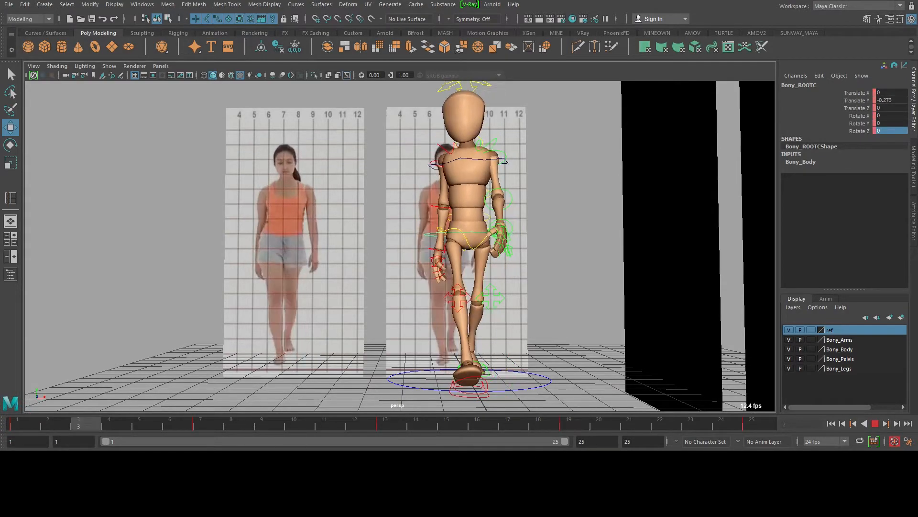
{"action": "key", "text": "Escape"}
{"action": "left_click", "coordinate": [864, 93]}
{"action": "right_click", "coordinate": [868, 95]}
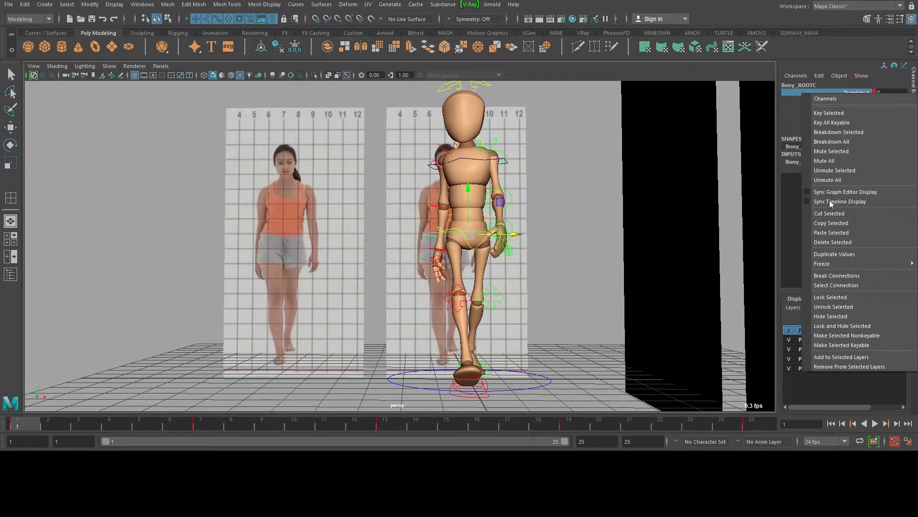
{"action": "left_click", "coordinate": [825, 275]}
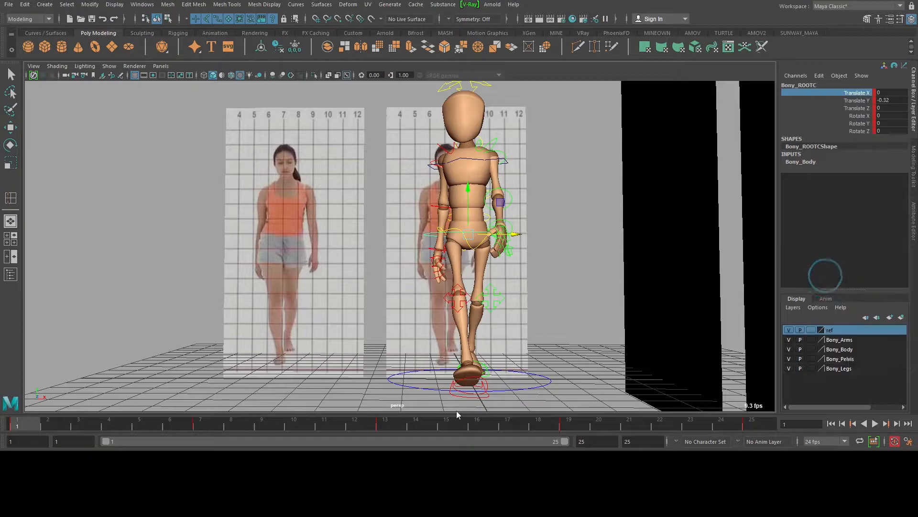
Limit the timeline's key ticks to the selected channel and key the root control's Translate X at 0 on frames 1, 25 and 13
{"action": "right_click", "coordinate": [419, 424]}
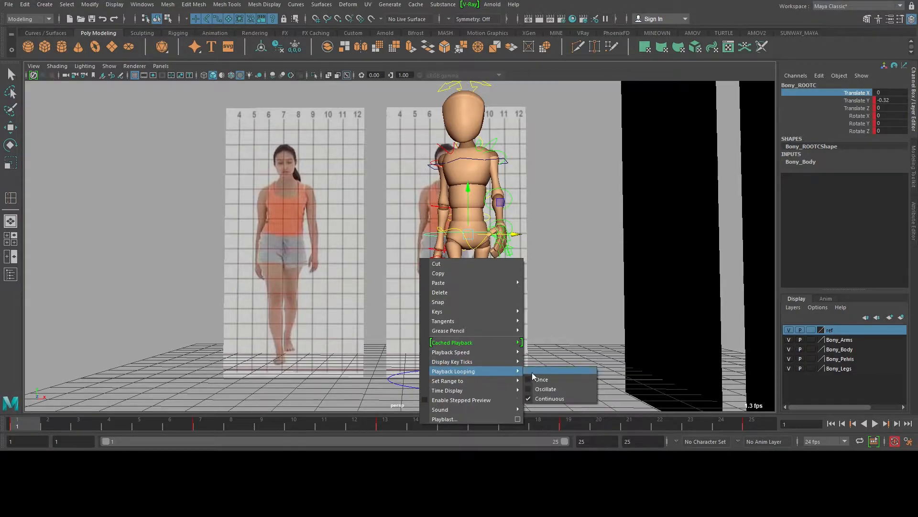
{"action": "mouse_move", "coordinate": [502, 362]}
{"action": "left_click", "coordinate": [557, 379]}
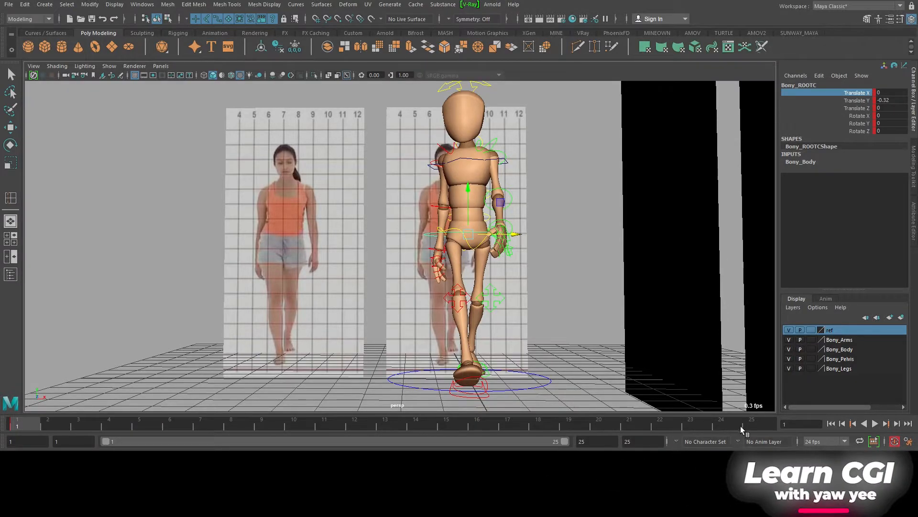
{"action": "left_click", "coordinate": [771, 426]}
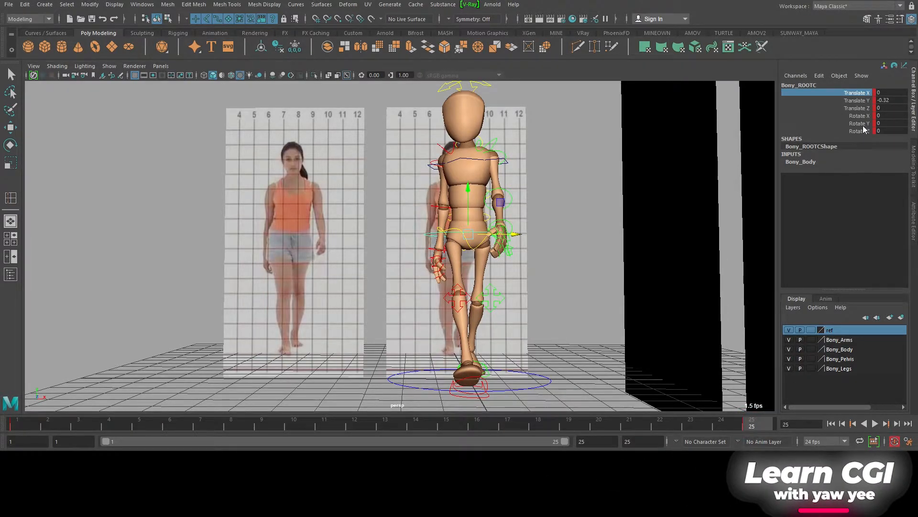
{"action": "left_click", "coordinate": [384, 425]}
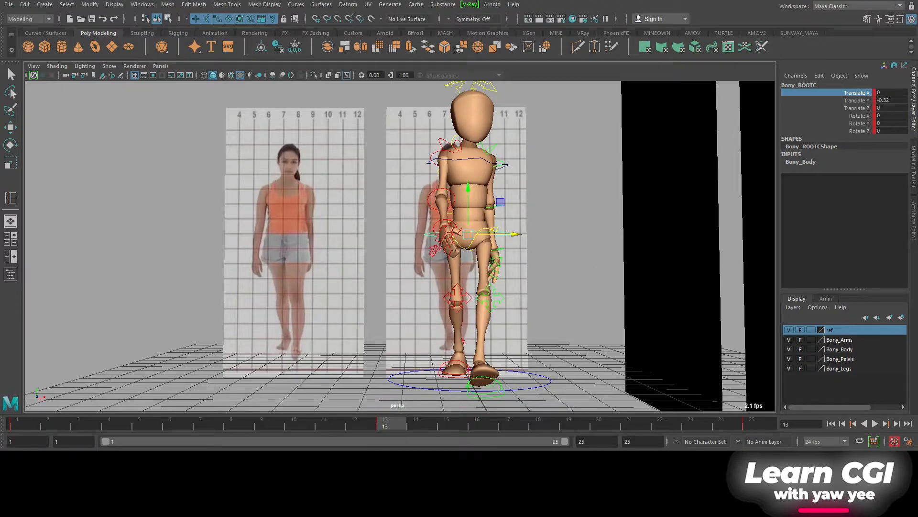
{"action": "right_click", "coordinate": [856, 95]}
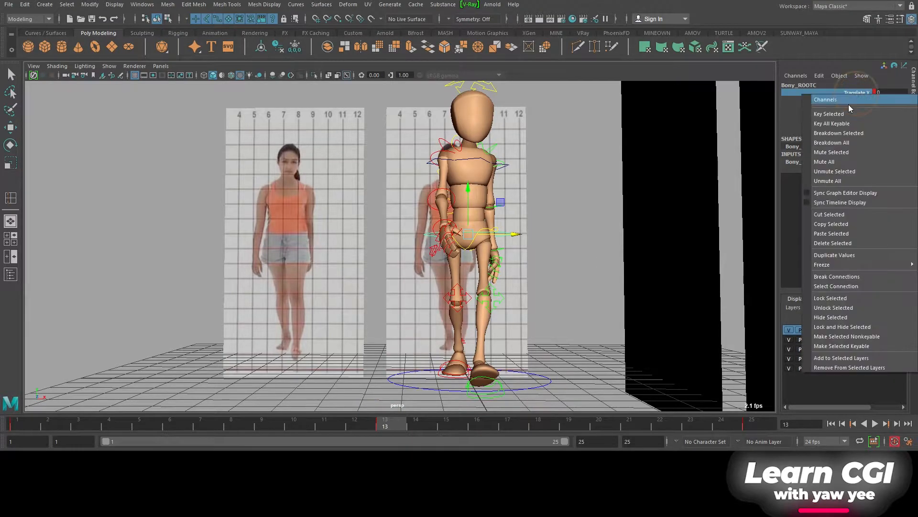
Scrub the walk cycle to frame 7 and compare the hips' sideways shift with the Mathilda rig reference around frame 8
{"action": "left_click", "coordinate": [24, 427]}
{"action": "left_click_drag", "start_coordinate": [24, 425], "coordinate": [200, 417]}
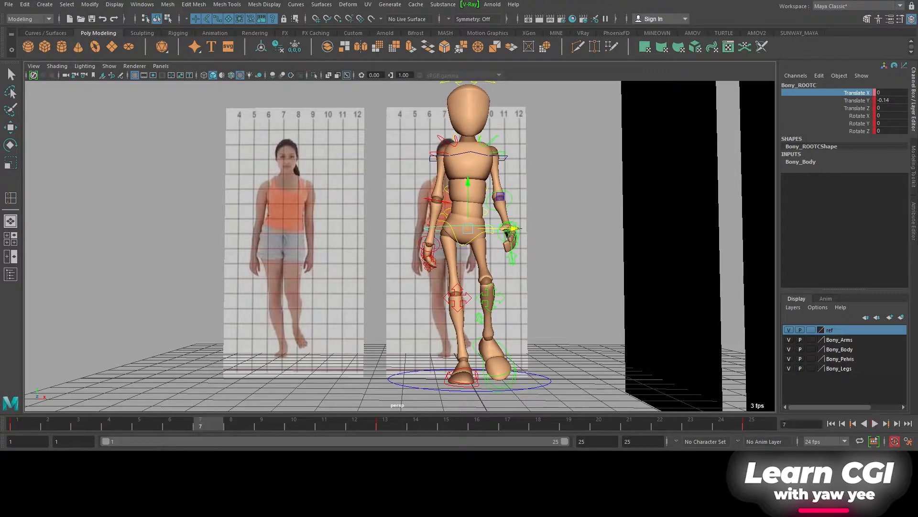
{"action": "left_click", "coordinate": [589, 426]}
{"action": "mouse_move", "coordinate": [186, 401]}
{"action": "left_mouse_down"}
{"action": "mouse_move", "coordinate": [150, 406]}
{"action": "mouse_move", "coordinate": [173, 408]}
{"action": "left_mouse_up"}
{"action": "left_click_drag", "start_coordinate": [311, 54], "coordinate": [364, 30]}
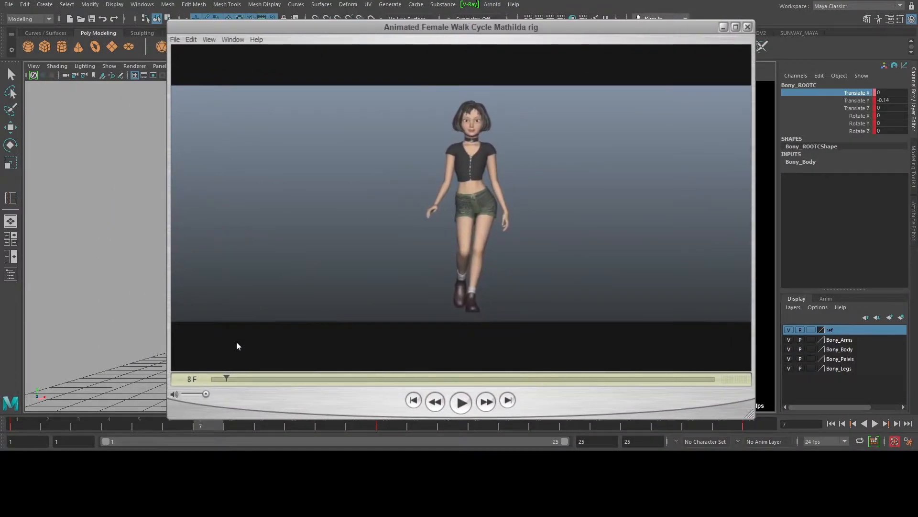
Switch to the Chrome browser and open a new tab ready for a web search
{"action": "left_click", "coordinate": [617, 425]}
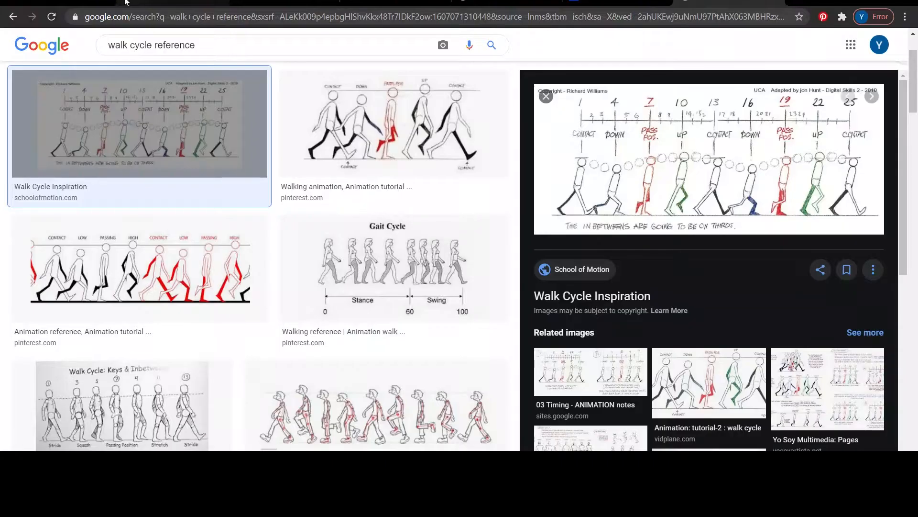
{"action": "left_click", "coordinate": [799, 1]}
{"action": "left_click", "coordinate": [709, 18]}
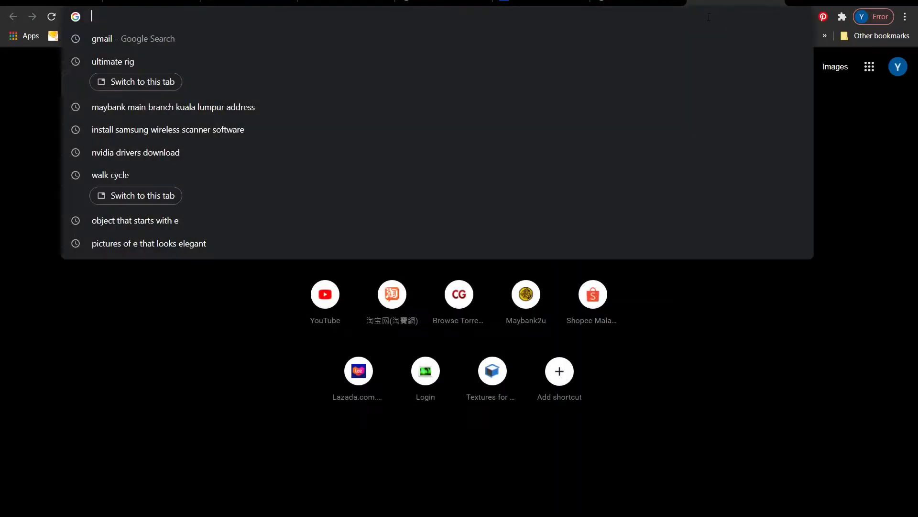
Search Google for "walk cycle reference 33" and open the Walk Cycle Inspiration image result
{"action": "type", "text": "walk  cycle re"}
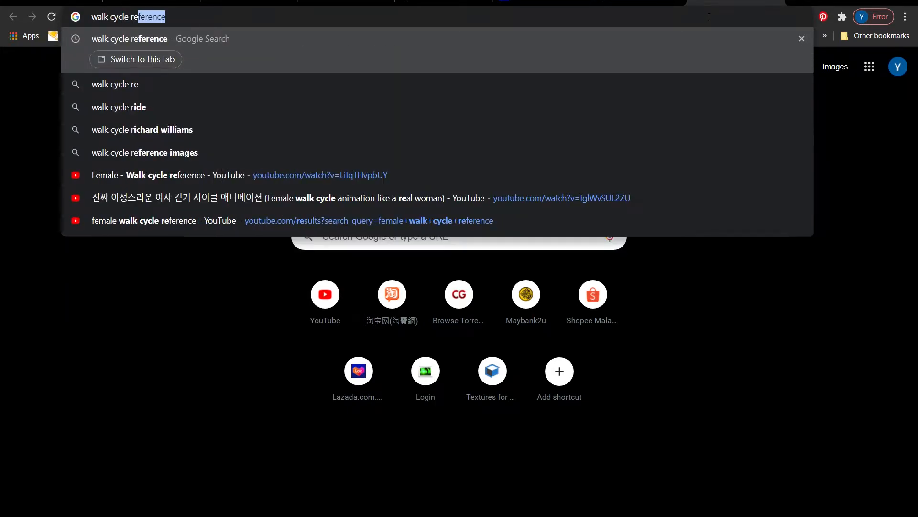
{"action": "type", "text": "ference 33"}
{"action": "key", "text": "Return"}
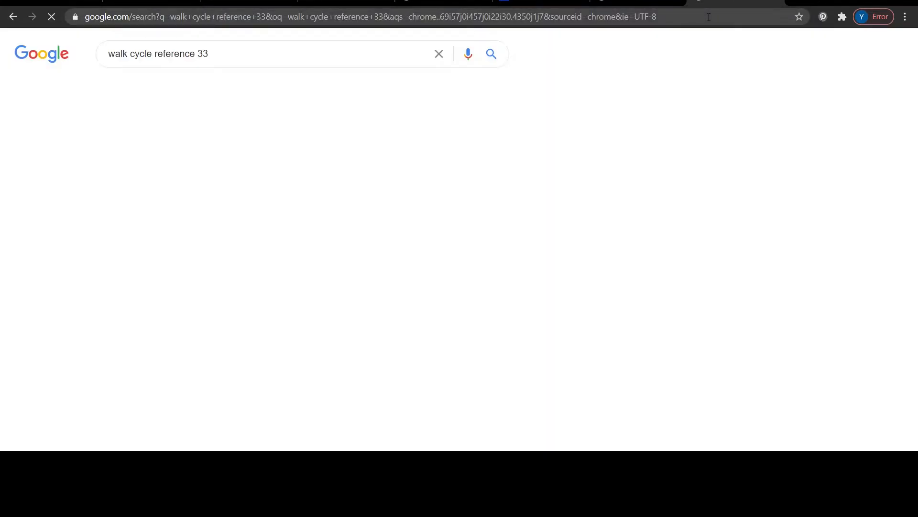
{"action": "left_click", "coordinate": [262, 241]}
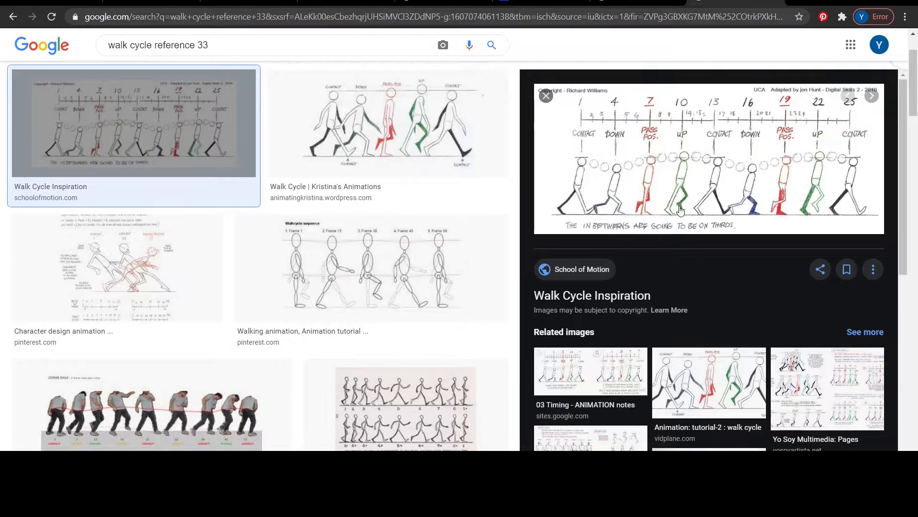
Examine the related images and the image results for a walk cycle chart based on 33 frames
{"action": "scroll", "coordinate": [682, 209], "scroll_direction": "down", "scroll_amount": 3}
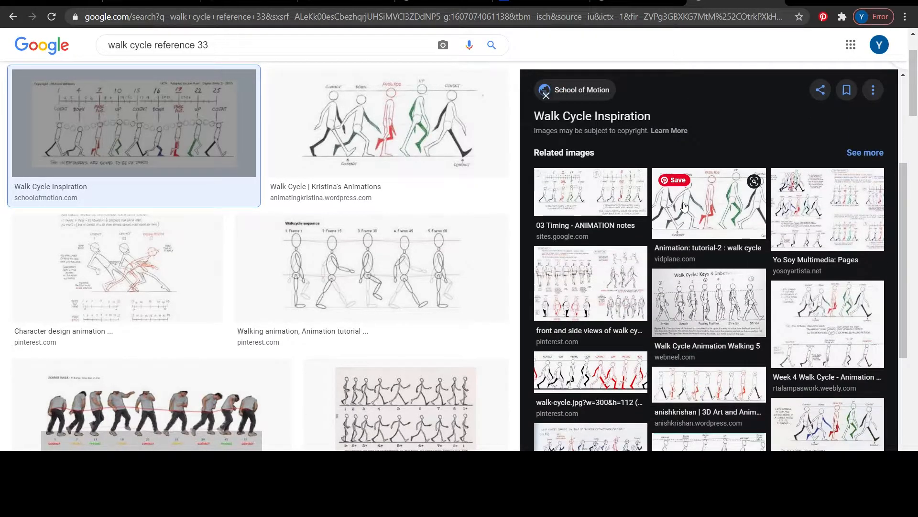
{"action": "scroll", "coordinate": [683, 207], "scroll_direction": "down", "scroll_amount": 4}
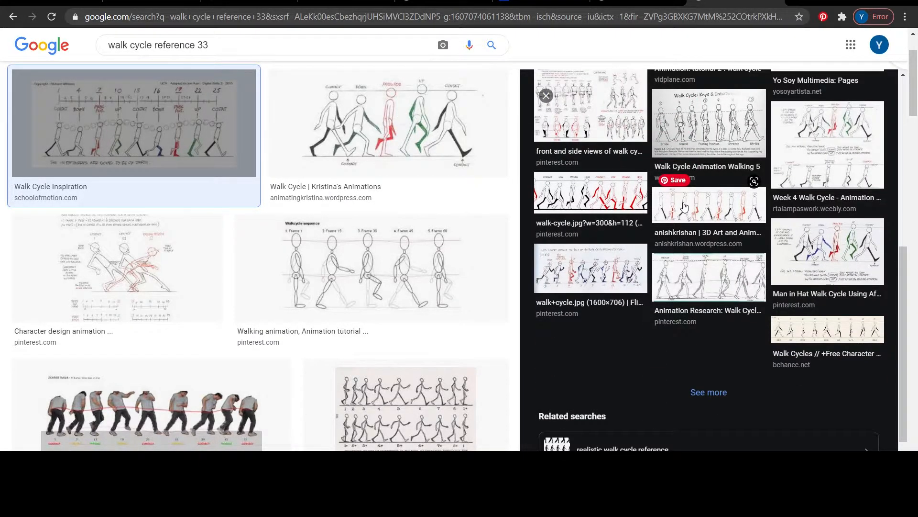
{"action": "scroll", "coordinate": [684, 207], "scroll_direction": "down", "scroll_amount": 2}
{"action": "scroll", "coordinate": [328, 300], "scroll_direction": "down", "scroll_amount": 5}
{"action": "scroll", "coordinate": [329, 299], "scroll_direction": "down", "scroll_amount": 15}
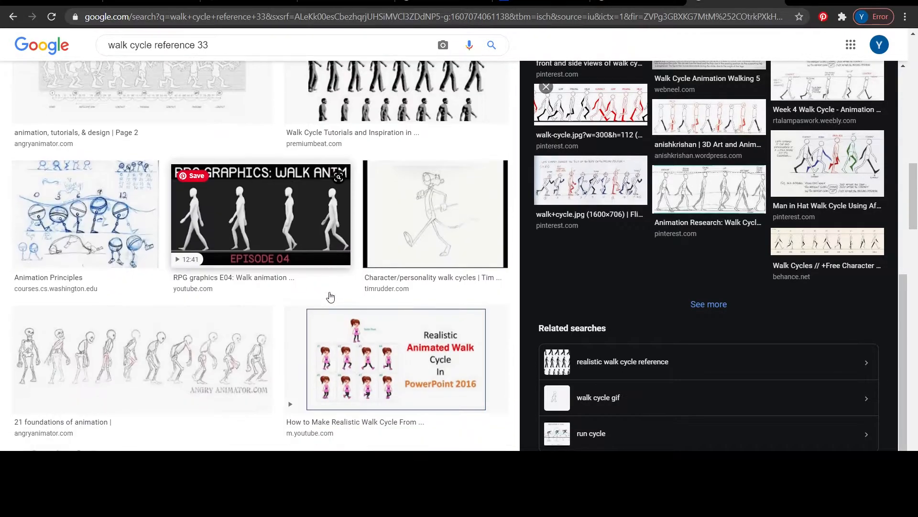
{"action": "scroll", "coordinate": [330, 297], "scroll_direction": "down", "scroll_amount": 5}
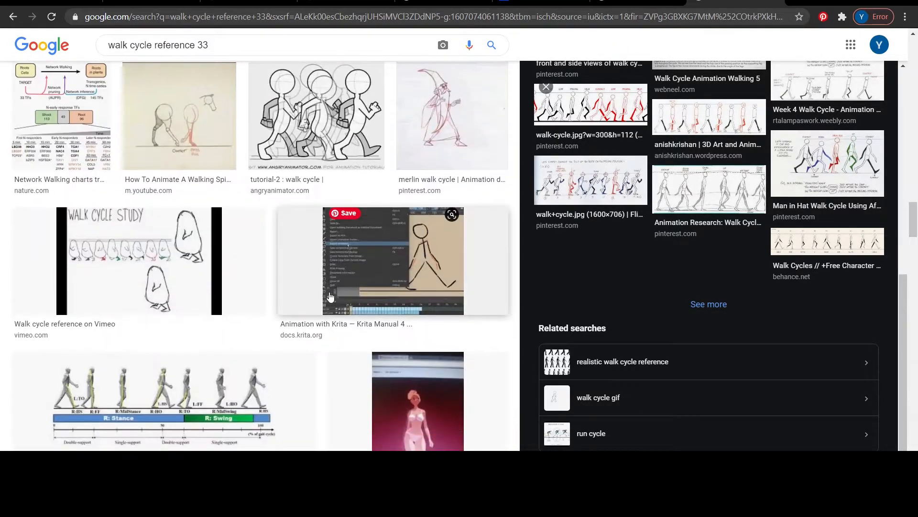
{"action": "scroll", "coordinate": [330, 296], "scroll_direction": "down", "scroll_amount": 20}
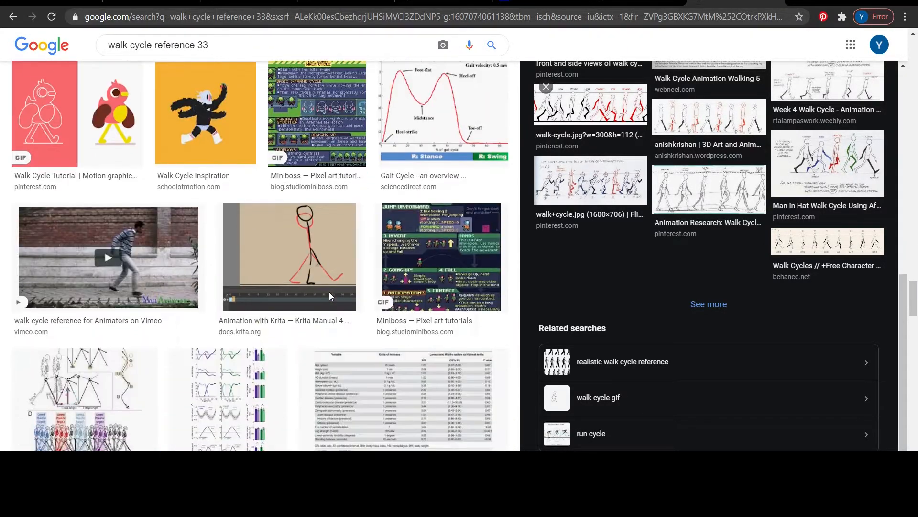
{"action": "scroll", "coordinate": [329, 297], "scroll_direction": "up", "scroll_amount": 15}
Refine the image search to "walk cycle reference 33 frames" and open the Simple Walk Cycle image by anishkrishan
{"action": "left_click", "coordinate": [223, 44]}
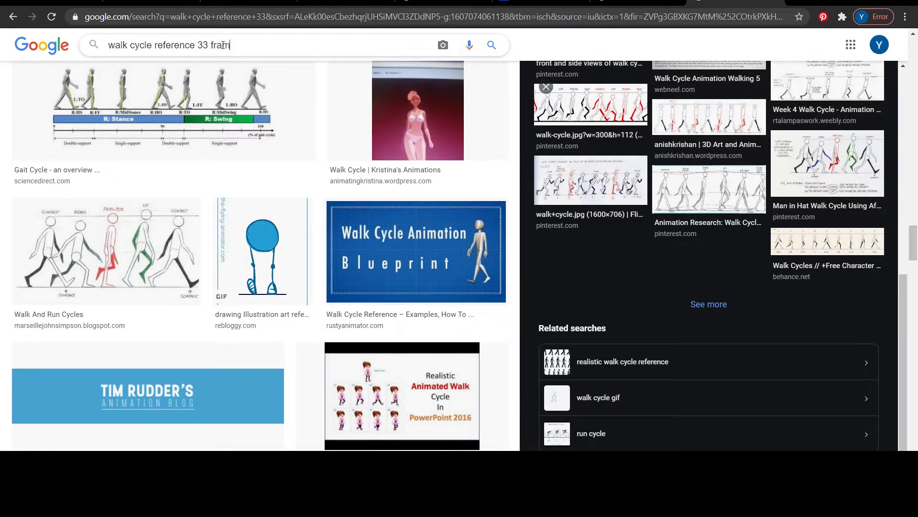
{"action": "key", "text": "Return"}
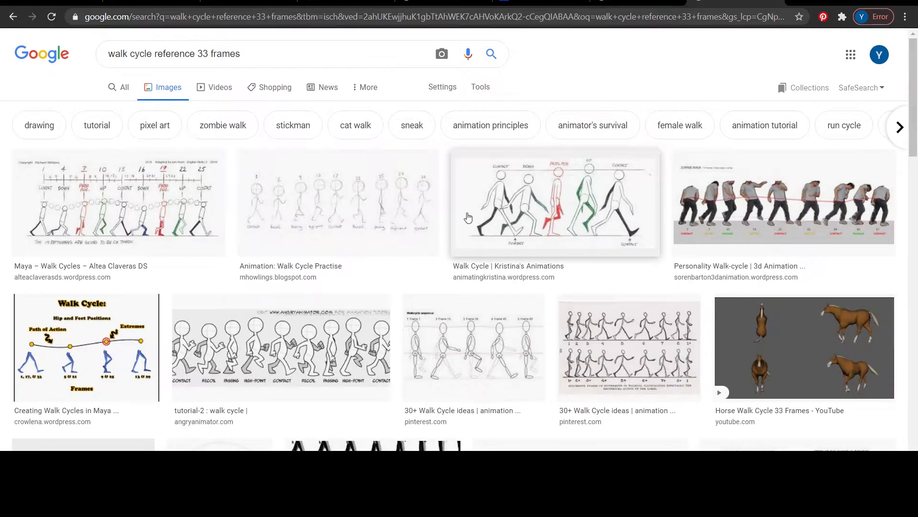
{"action": "scroll", "coordinate": [520, 219], "scroll_direction": "down", "scroll_amount": 6}
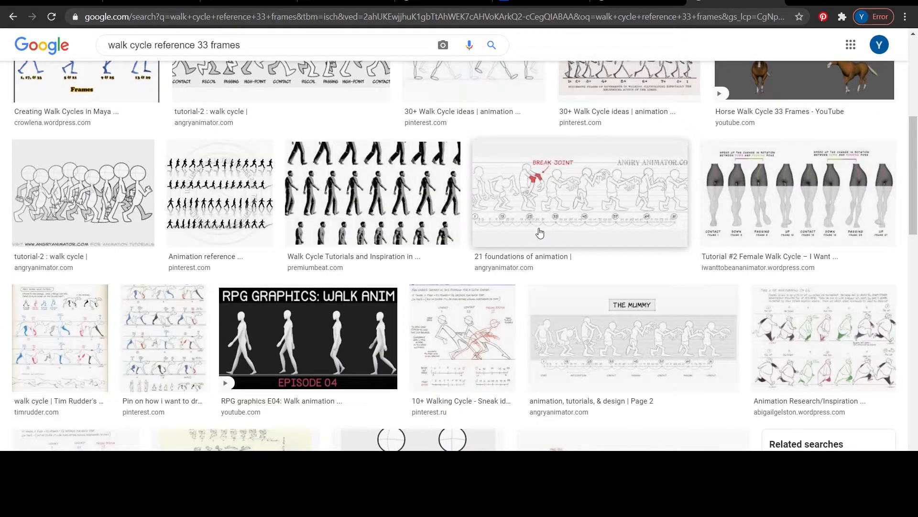
{"action": "scroll", "coordinate": [540, 232], "scroll_direction": "down", "scroll_amount": 5}
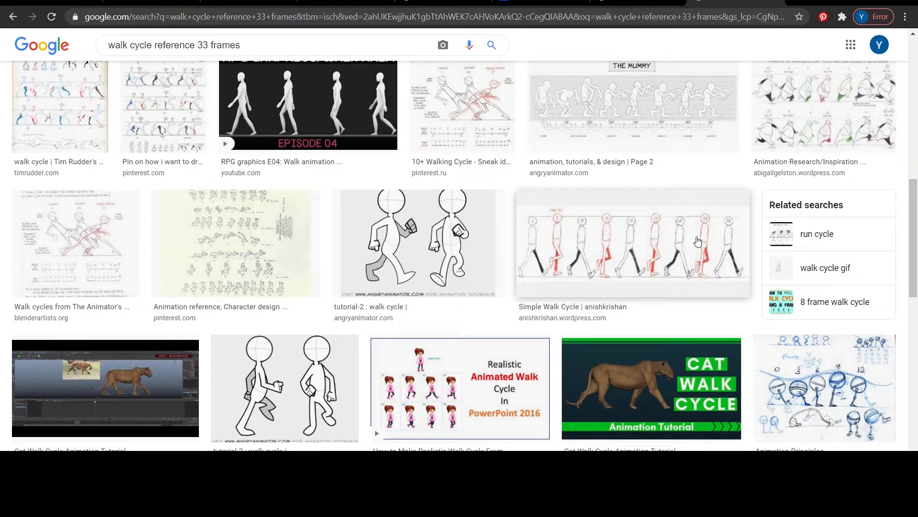
{"action": "left_click", "coordinate": [624, 246]}
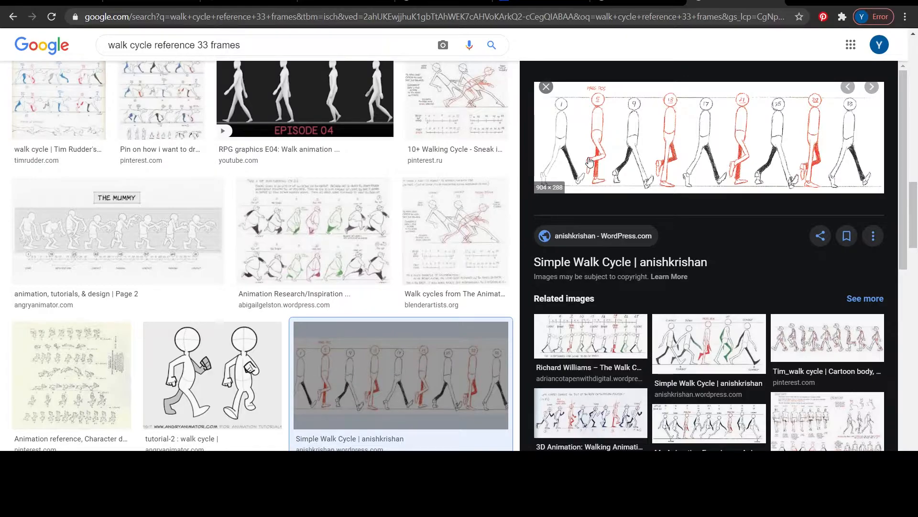
Compare the 25-frame Walk Cycle Inspiration chart with the 33-frame Simple Walk Cycle chart
{"action": "left_click", "coordinate": [633, 2]}
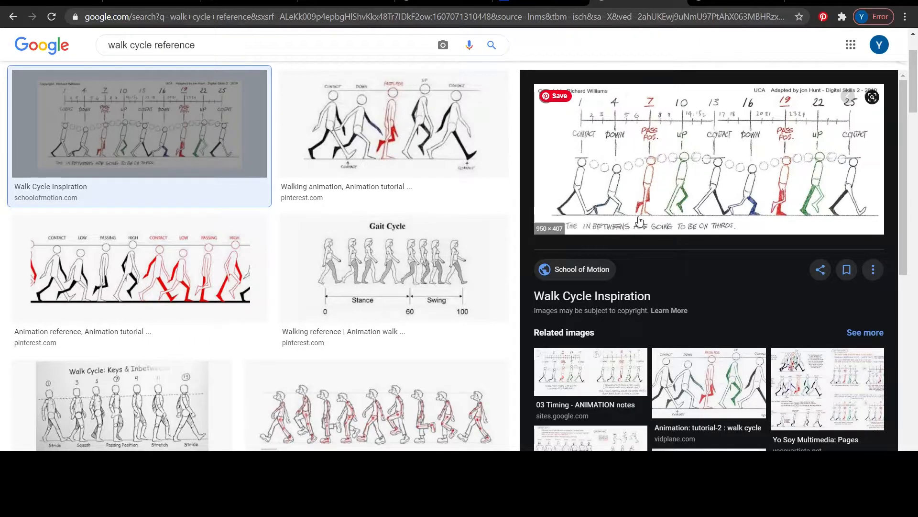
{"action": "left_click", "coordinate": [728, 2]}
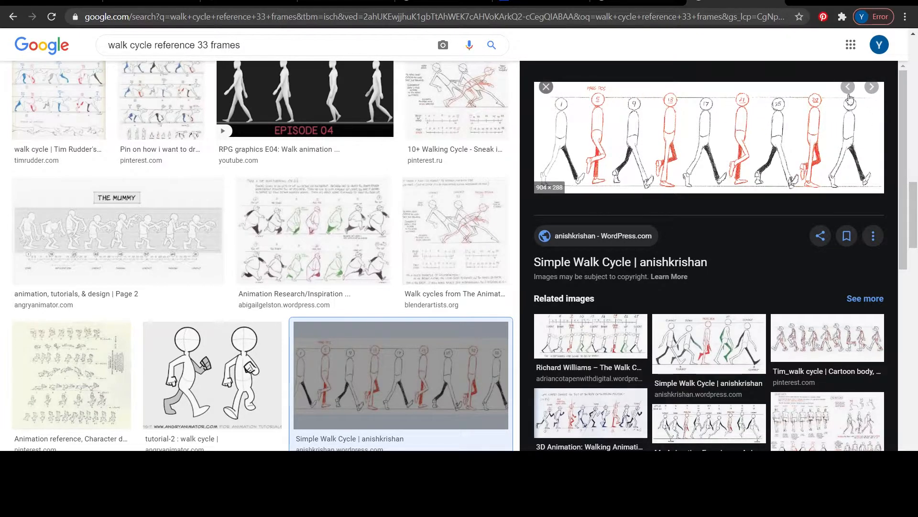
{"action": "scroll", "coordinate": [177, 305], "scroll_direction": "down", "scroll_amount": 5}
{"action": "scroll", "coordinate": [808, 200], "scroll_direction": "down", "scroll_amount": 4}
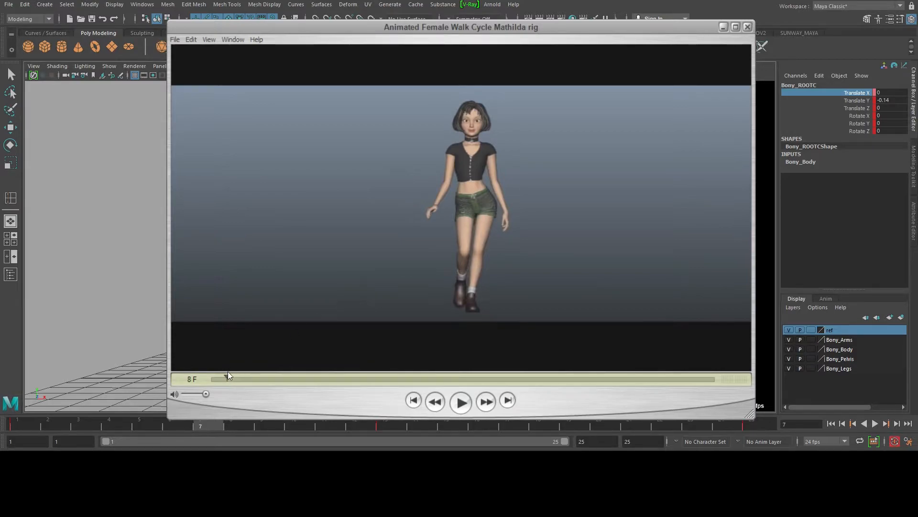
Check the passing pose in the Mathilda walk cycle video, and set Bony_ROOTC's Translate X to -0.15 at frame 7 in Maya
{"action": "mouse_move", "coordinate": [224, 378]}
{"action": "left_mouse_down"}
{"action": "mouse_move", "coordinate": [203, 382]}
{"action": "mouse_move", "coordinate": [225, 382]}
{"action": "left_mouse_up"}
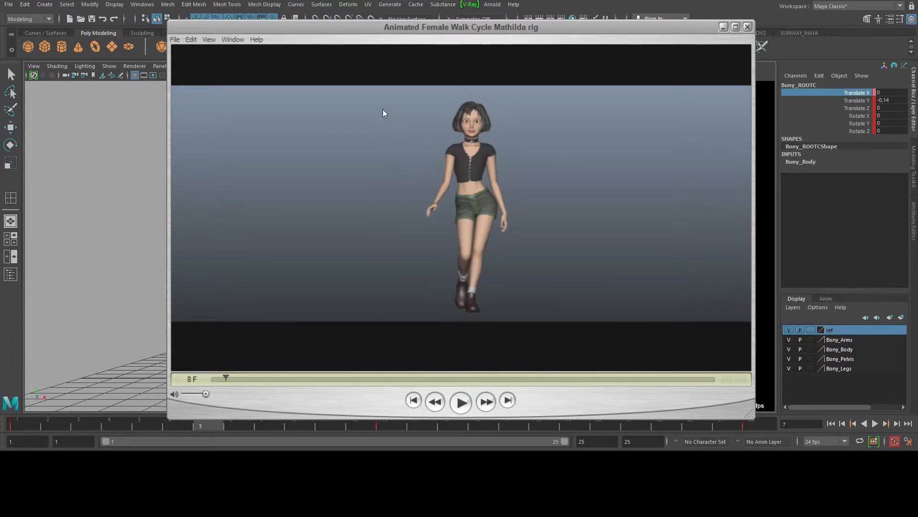
{"action": "left_click", "coordinate": [724, 27]}
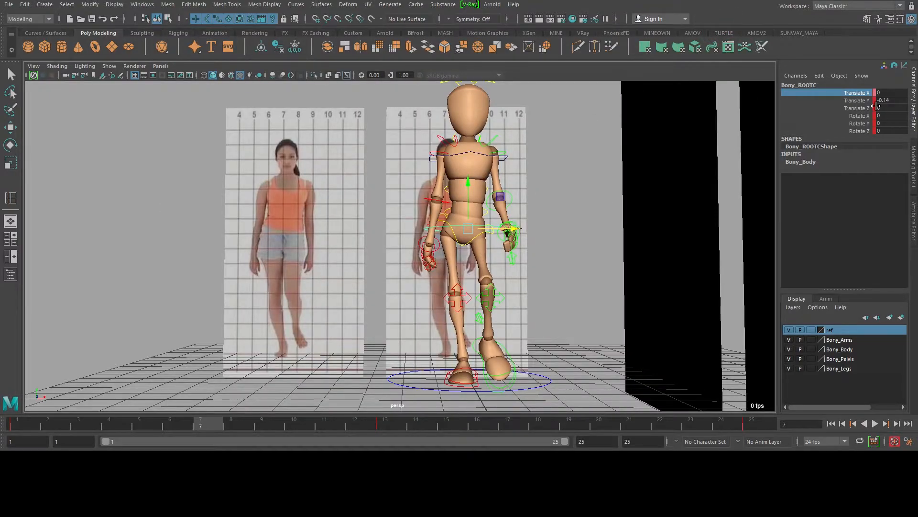
{"action": "left_click_drag", "start_coordinate": [501, 229], "coordinate": [492, 230]}
{"action": "double_click", "coordinate": [889, 92]}
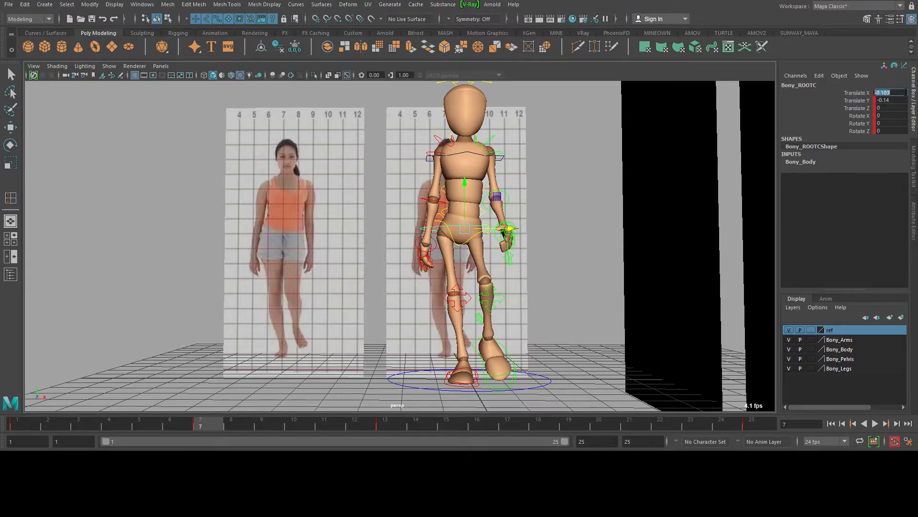
{"action": "type", "text": "-0.15"}
{"action": "key", "text": "Return"}
{"action": "middle_click_drag", "start_coordinate": [530, 218], "coordinate": [562, 229]}
{"action": "key", "text": "ctrl+z"}
{"action": "key", "text": "ctrl+z"}
Try rotating the Bony_ROOTC control about its Z axis at frame 7
{"action": "key", "text": "e"}
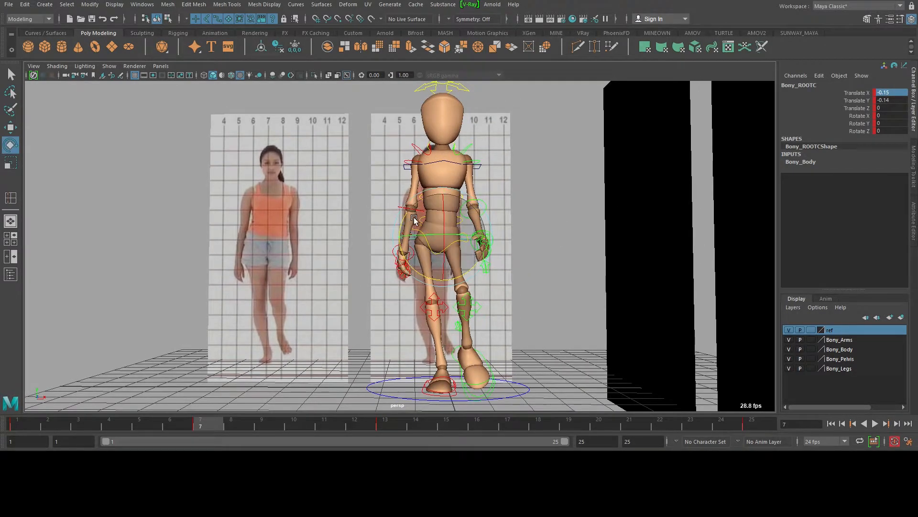
{"action": "left_click_drag", "start_coordinate": [403, 217], "coordinate": [406, 214]}
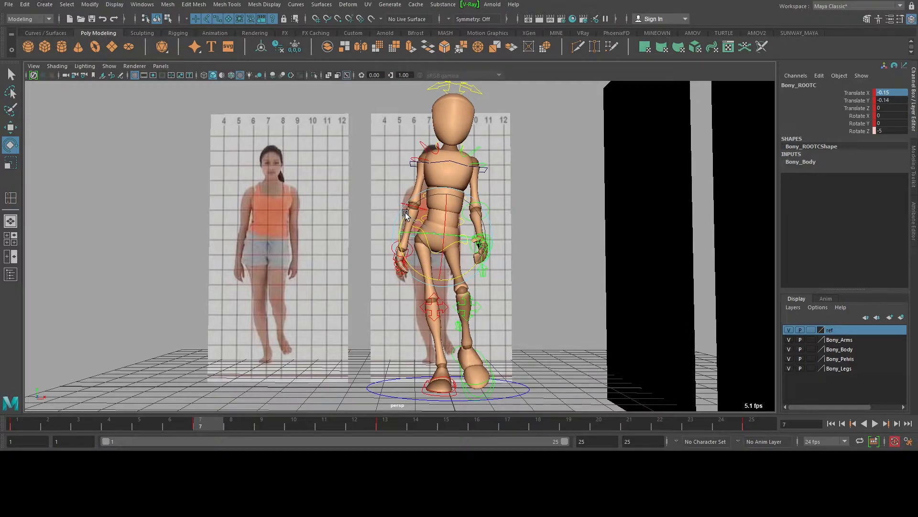
{"action": "left_click_drag", "start_coordinate": [406, 212], "coordinate": [407, 212]}
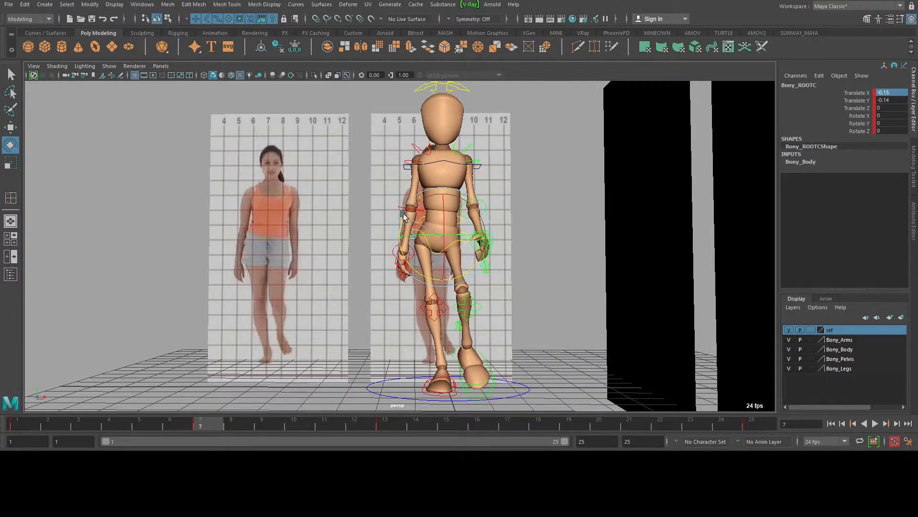
{"action": "key", "text": "ctrl+z"}
Set Bony_ROOTC's Rotate Z to -2 at frame 7
{"action": "double_click", "coordinate": [881, 131]}
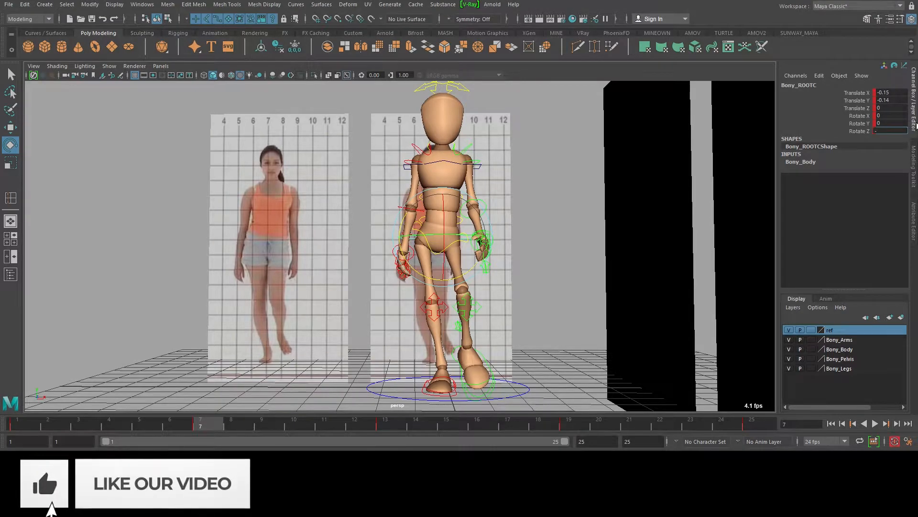
{"action": "type", "text": "2"}
{"action": "key", "text": "Return"}
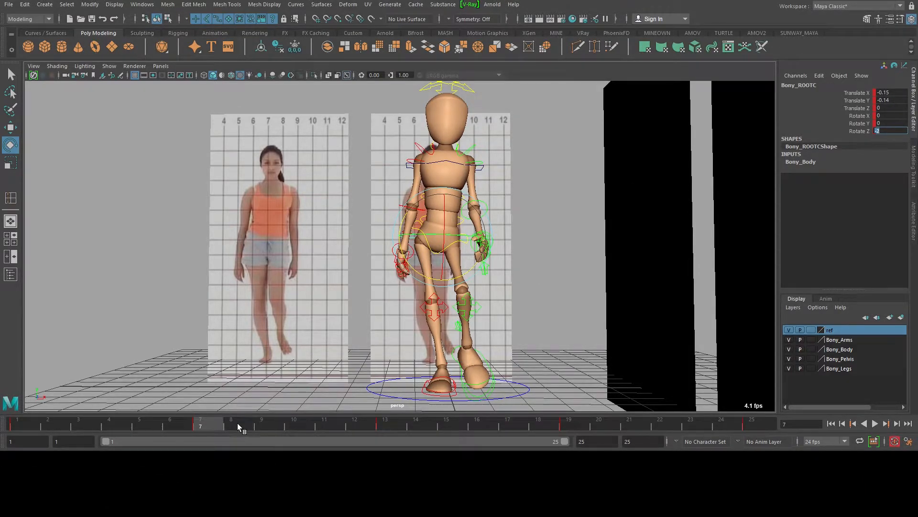
Preview the walk and set Bony_ROOTC's Rotate Z to 2 at frame 19
{"action": "key", "text": "alt+v"}
{"action": "left_click_drag", "start_coordinate": [565, 422], "coordinate": [565, 421]}
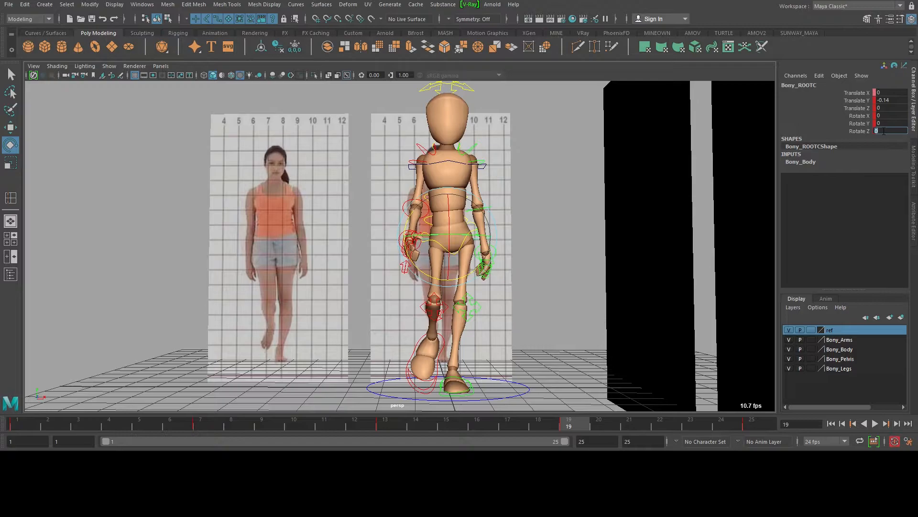
{"action": "key", "text": "Return"}
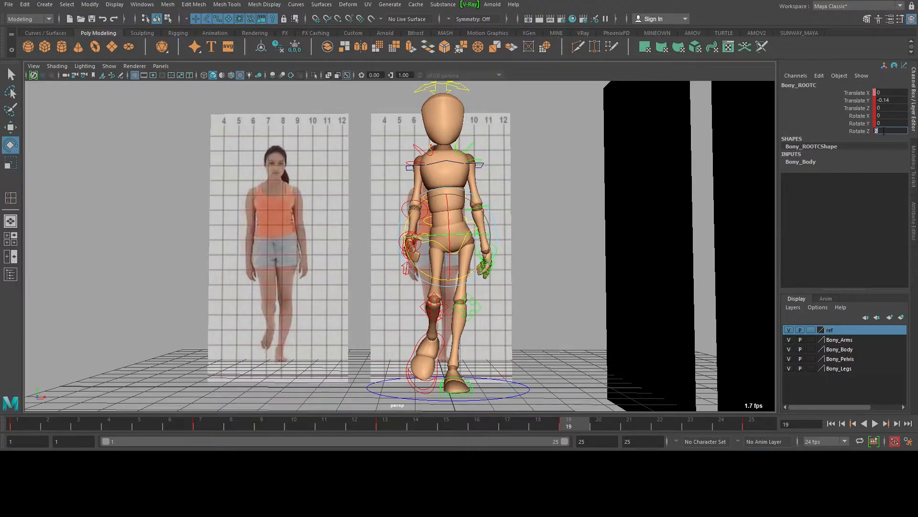
{"action": "left_click", "coordinate": [889, 92]}
{"action": "type", "text": "15"}
{"action": "key", "text": "Return"}
{"action": "right_click_drag", "start_coordinate": [708, 223], "coordinate": [506, 199], "text": "alt"}
{"action": "key", "text": "ctrl+z"}
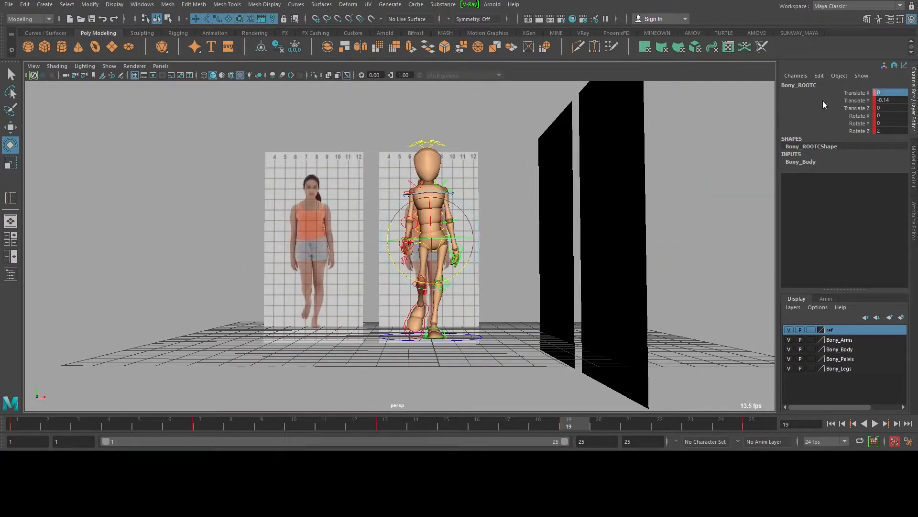
Set Bony_ROOTC's Translate X to 0.15 at frame 19 and play back the walk cycle to check the sway
{"action": "left_click", "coordinate": [896, 91]}
{"action": "type", "text": "0.15"}
{"action": "key", "text": "Return"}
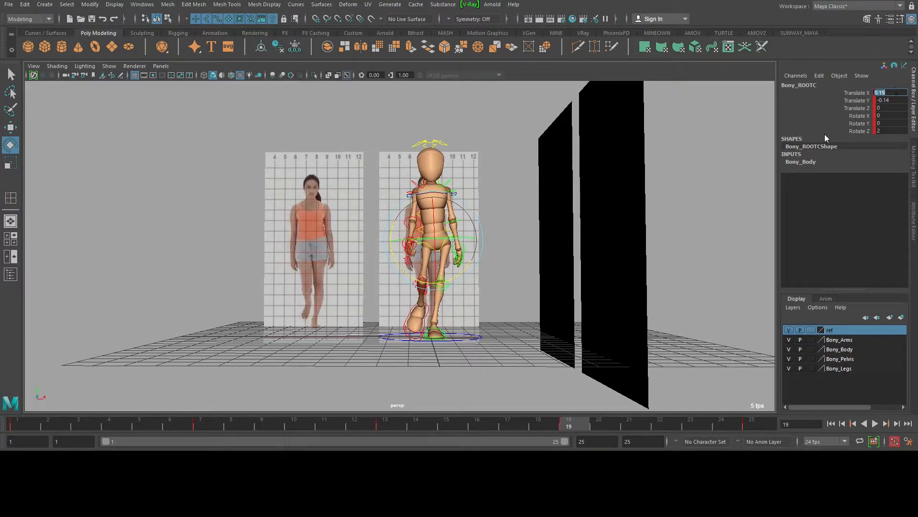
{"action": "left_click_drag", "start_coordinate": [203, 422], "coordinate": [378, 429]}
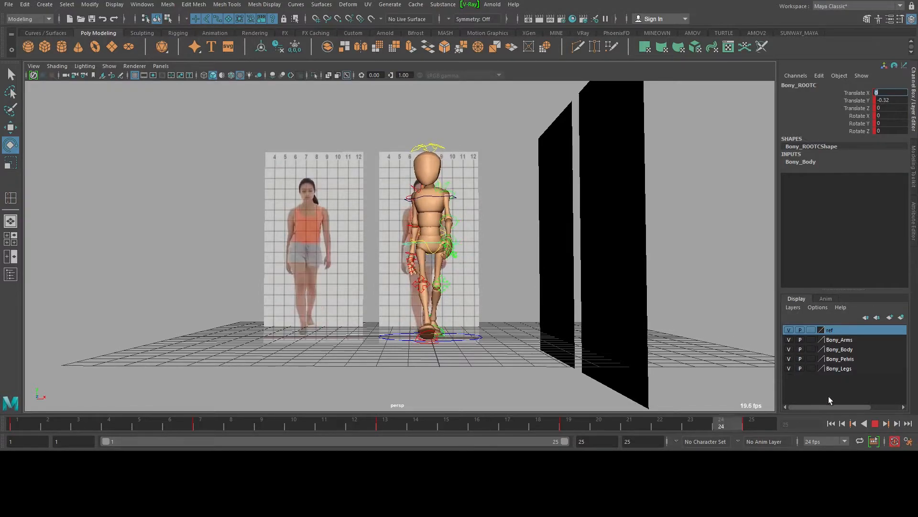
{"action": "left_click", "coordinate": [876, 424]}
Set the upper spine control Bony_SpineTopIKC's Rotate Z to 4 at frame 1
{"action": "scroll", "coordinate": [494, 191], "scroll_direction": "up", "scroll_amount": 2}
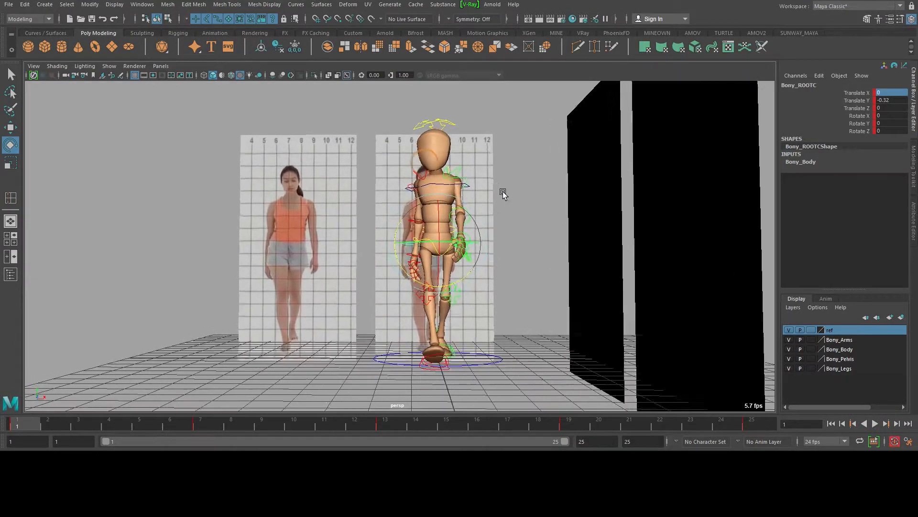
{"action": "left_click", "coordinate": [485, 170]}
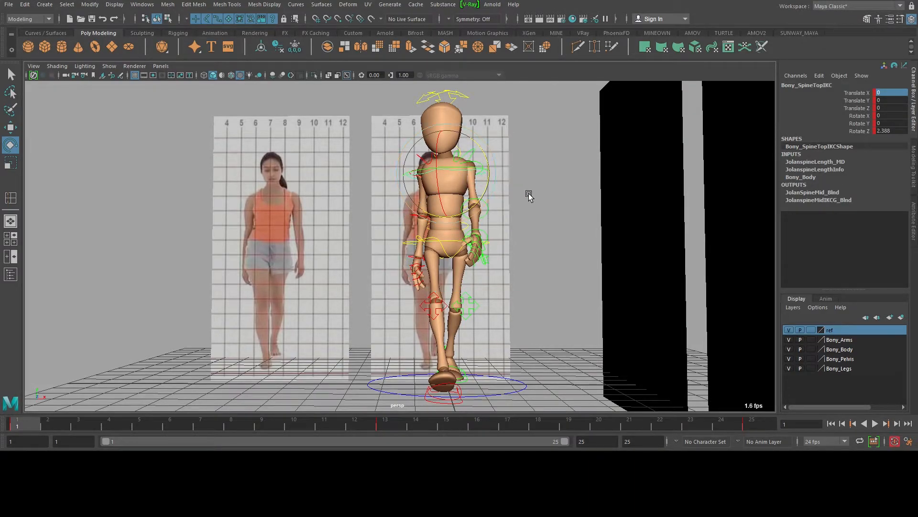
{"action": "middle_click_drag", "start_coordinate": [589, 218], "coordinate": [579, 232], "text": "alt"}
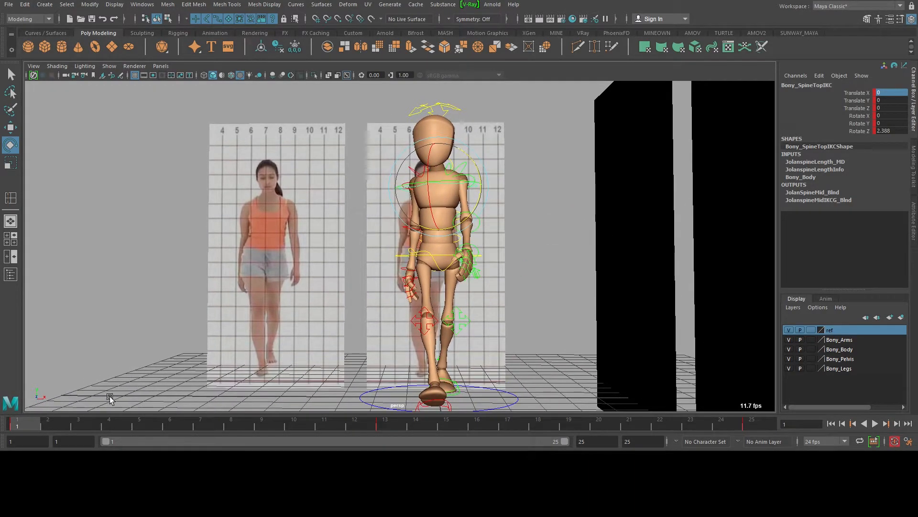
{"action": "mouse_move", "coordinate": [22, 421]}
{"action": "left_mouse_down"}
{"action": "mouse_move", "coordinate": [174, 412]}
{"action": "mouse_move", "coordinate": [17, 421]}
{"action": "left_mouse_up"}
{"action": "left_click", "coordinate": [860, 131]}
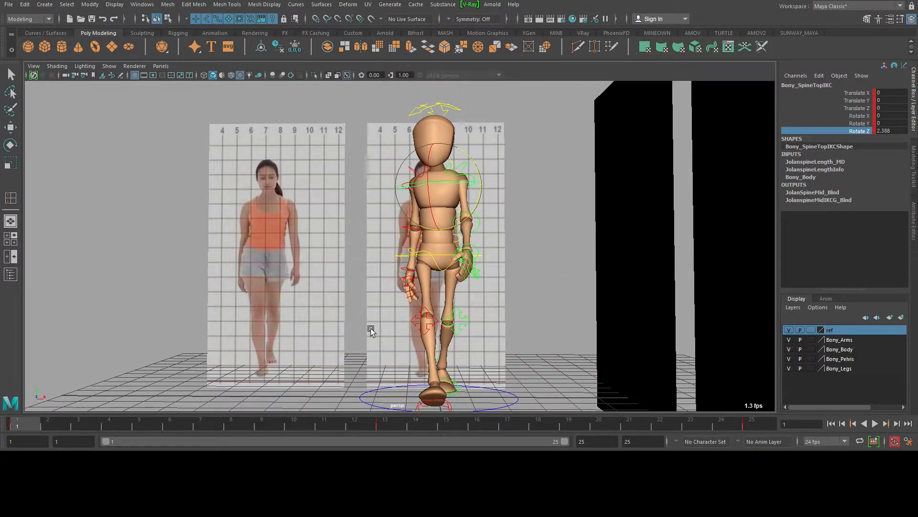
{"action": "double_click", "coordinate": [890, 130]}
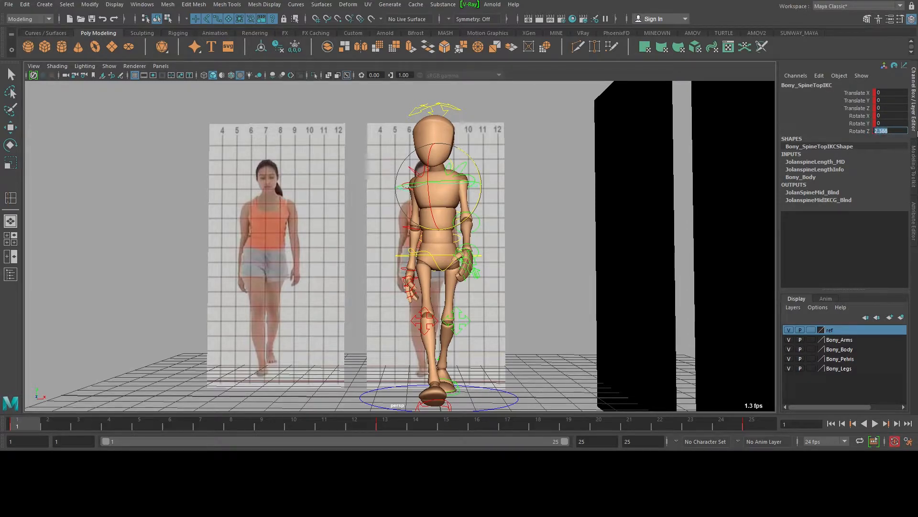
{"action": "type", "text": "4"}
{"action": "key", "text": "Return"}
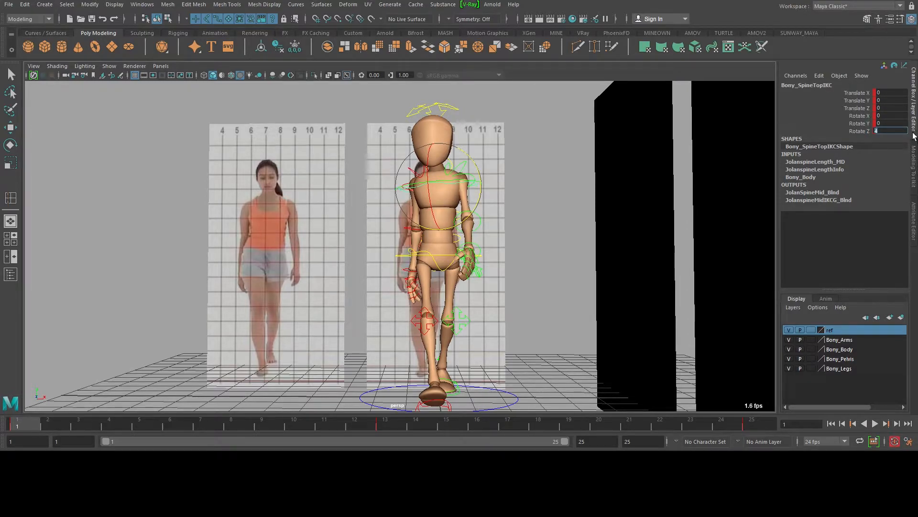
Set Bony_SpineTopIKC's Rotate Z to 4 at frame 25
{"action": "left_click", "coordinate": [757, 421]}
{"action": "type", "text": "4"}
{"action": "key", "text": "Return"}
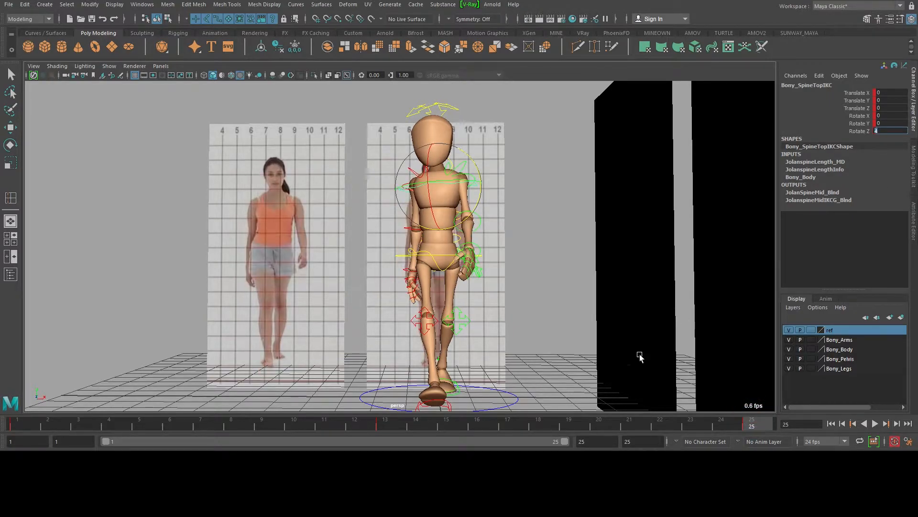
Set Bony_SpineTopIKC's Rotate Z to -4 at frame 13 and play back the walk cycle to check the tilt
{"action": "left_click", "coordinate": [389, 426]}
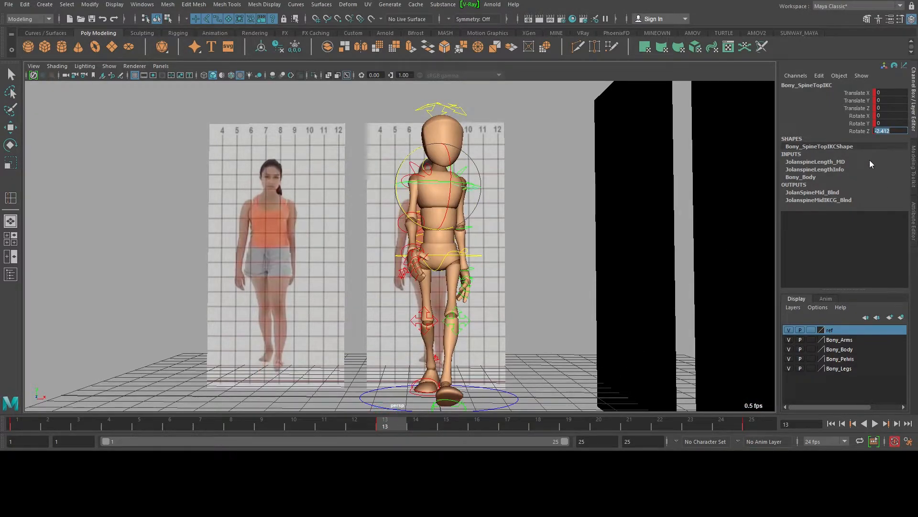
{"action": "type", "text": "-4"}
{"action": "key", "text": "Return"}
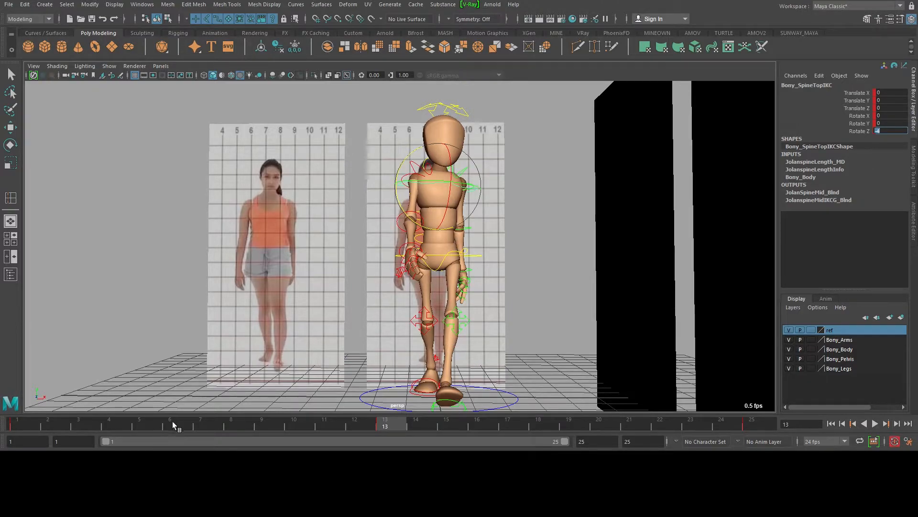
{"action": "key", "text": "alt+v"}
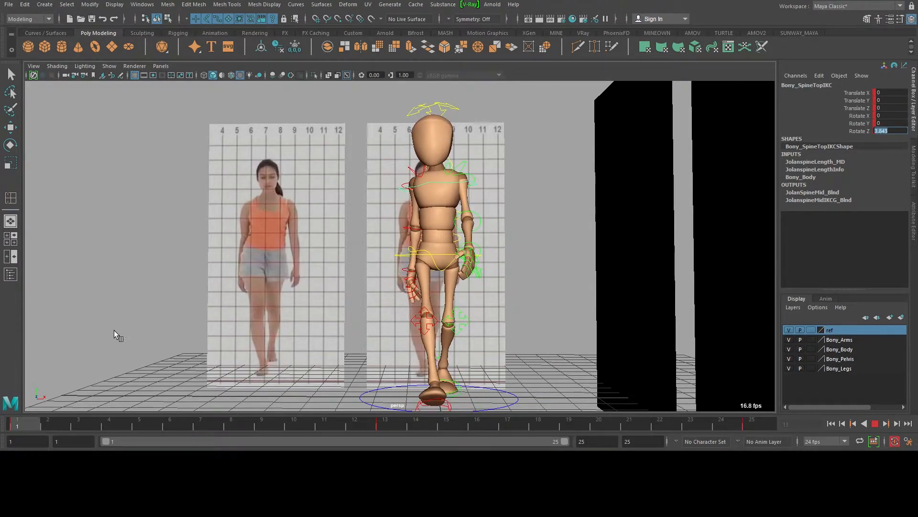
Select the spine FK controls from Bony_Spine01FKC up to Bony_Spine03FKC, with the character seen from the side
{"action": "left_click", "coordinate": [760, 423]}
{"action": "left_click_drag", "start_coordinate": [670, 234], "coordinate": [421, 206], "text": "alt"}
{"action": "right_click_drag", "start_coordinate": [421, 206], "coordinate": [469, 228], "text": "alt"}
{"action": "key", "text": "q"}
{"action": "left_click", "coordinate": [353, 233]}
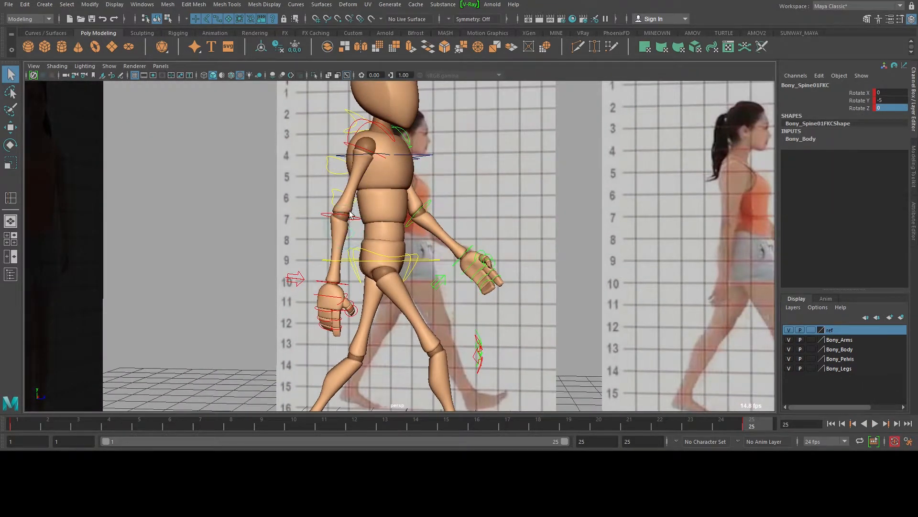
{"action": "left_click", "coordinate": [332, 174], "text": "shift"}
{"action": "right_click_drag", "start_coordinate": [525, 227], "coordinate": [467, 221], "text": "alt"}
Play back the walk cycle from the side and compare the character's spine movement with the side-view reference
{"action": "key", "text": "alt+v"}
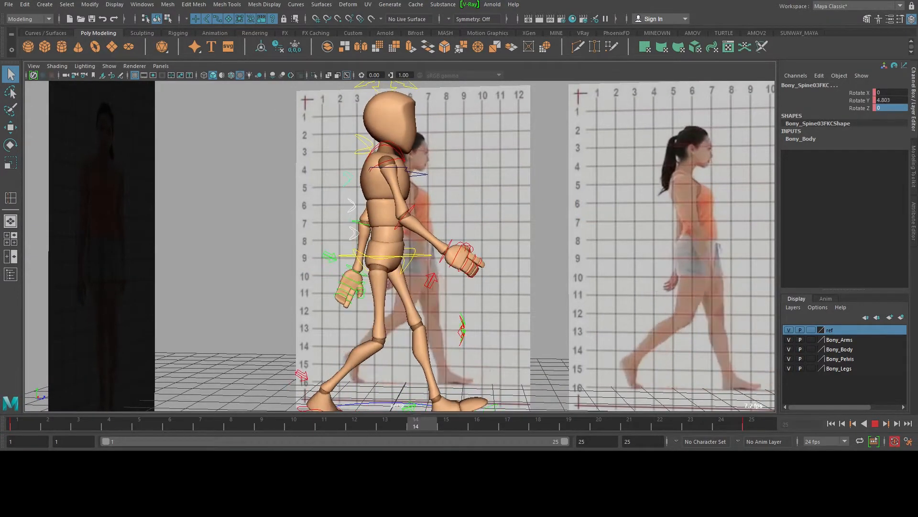
{"action": "key", "text": "alt+v"}
{"action": "right_click_drag", "start_coordinate": [708, 311], "coordinate": [555, 265], "text": "alt"}
{"action": "key", "text": "alt+v"}
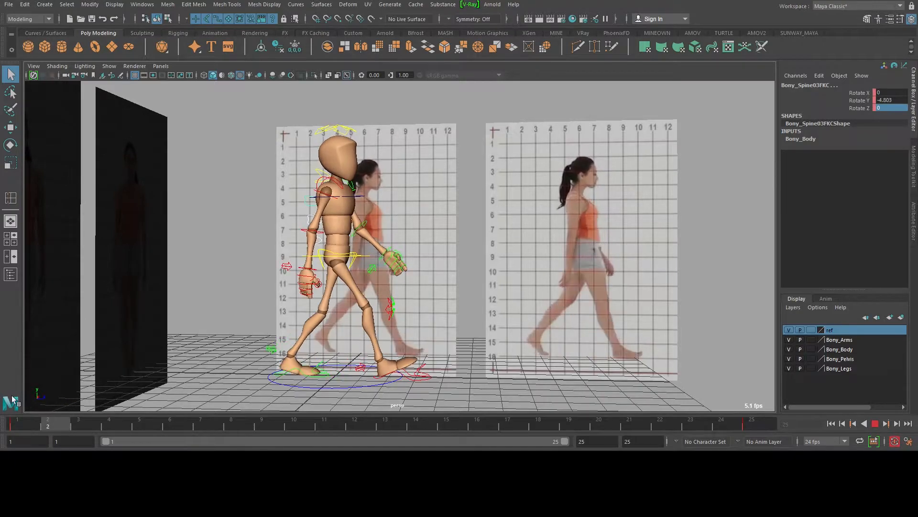
{"action": "key", "text": "Escape"}
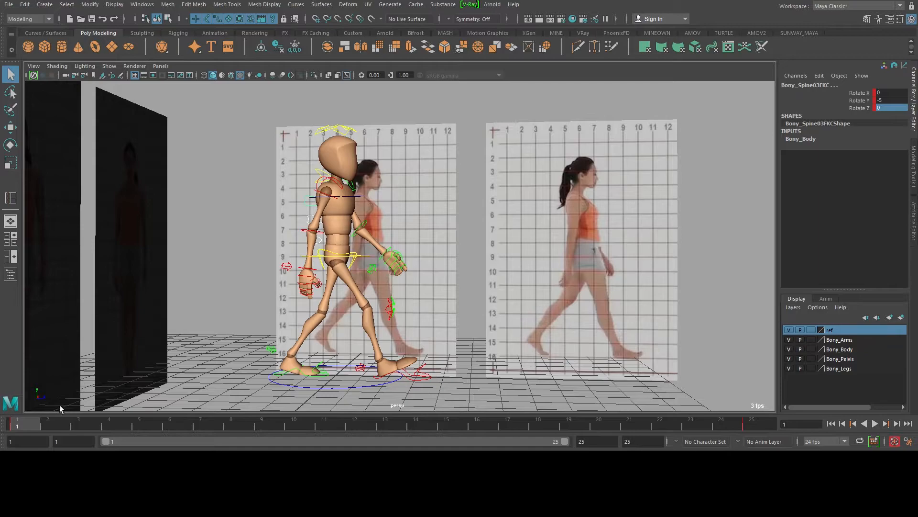
{"action": "key", "text": "alt+v"}
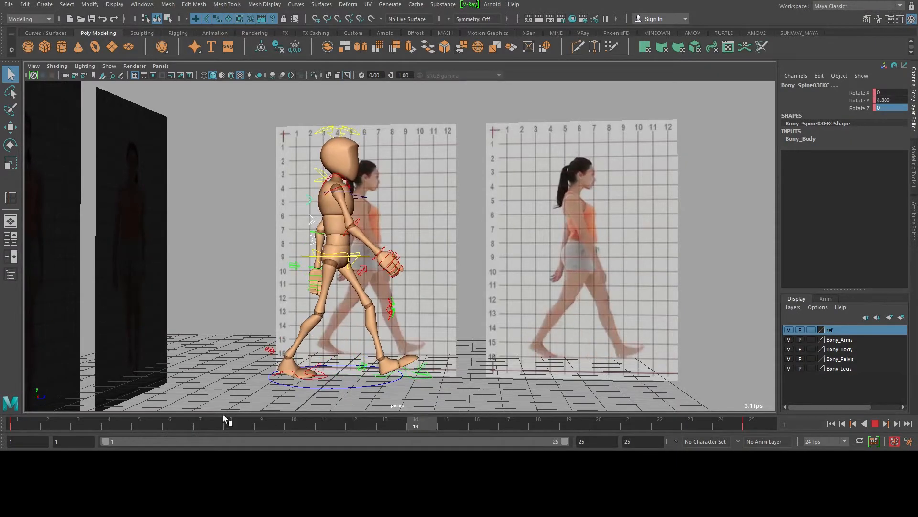
{"action": "right_click_drag", "start_coordinate": [338, 234], "coordinate": [392, 236], "text": "alt"}
{"action": "middle_click_drag", "start_coordinate": [393, 236], "coordinate": [428, 237], "text": "alt"}
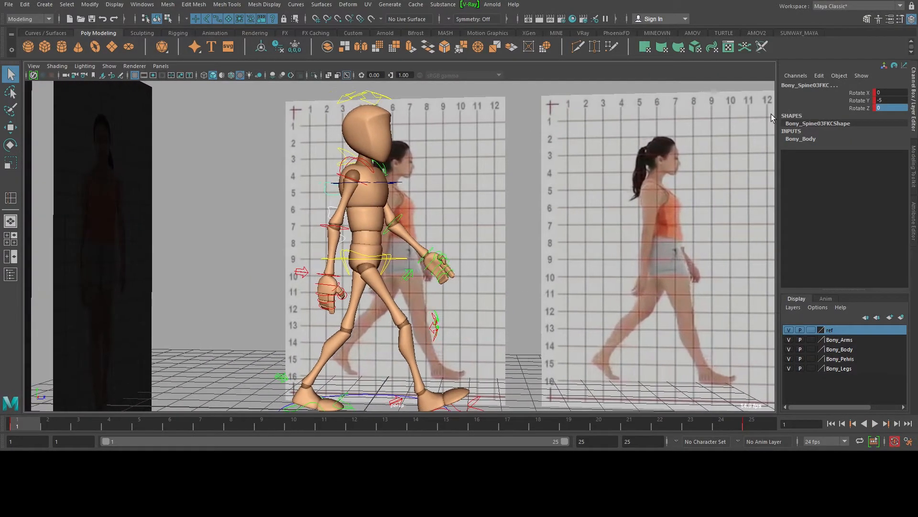
{"action": "key", "text": "e"}
{"action": "mouse_move", "coordinate": [405, 185]}
{"action": "left_mouse_down"}
{"action": "mouse_move", "coordinate": [409, 200]}
{"action": "mouse_move", "coordinate": [411, 177]}
{"action": "left_mouse_up"}
{"action": "key", "text": "ctrl+z"}
Break the Rotate X connections on the selected spine FK controls and key Rotate X at frame 1
{"action": "right_click", "coordinate": [861, 91]}
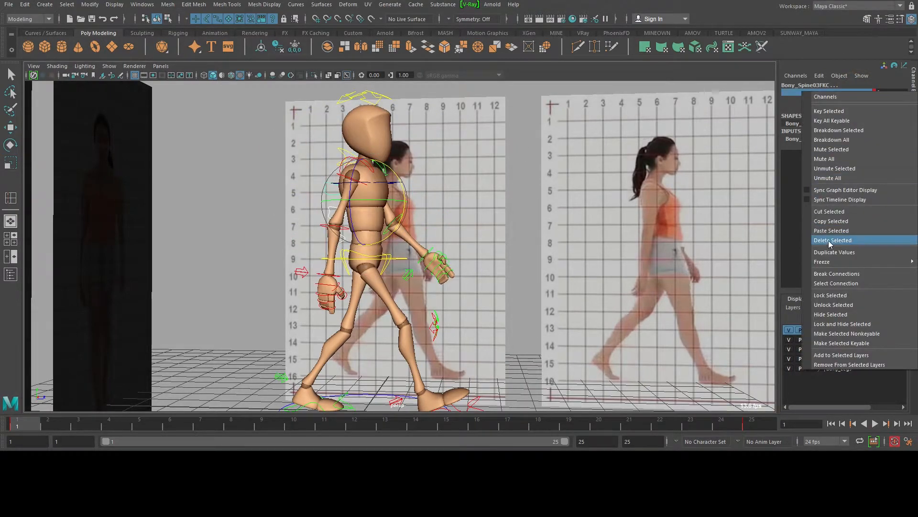
{"action": "left_click", "coordinate": [833, 274]}
{"action": "left_click_drag", "start_coordinate": [81, 424], "coordinate": [25, 419]}
{"action": "right_click", "coordinate": [871, 97]}
{"action": "left_click", "coordinate": [737, 357]}
Key Rotate X at 0 for the selected spine FK controls at frames 25 and 13
{"action": "left_click", "coordinate": [747, 423]}
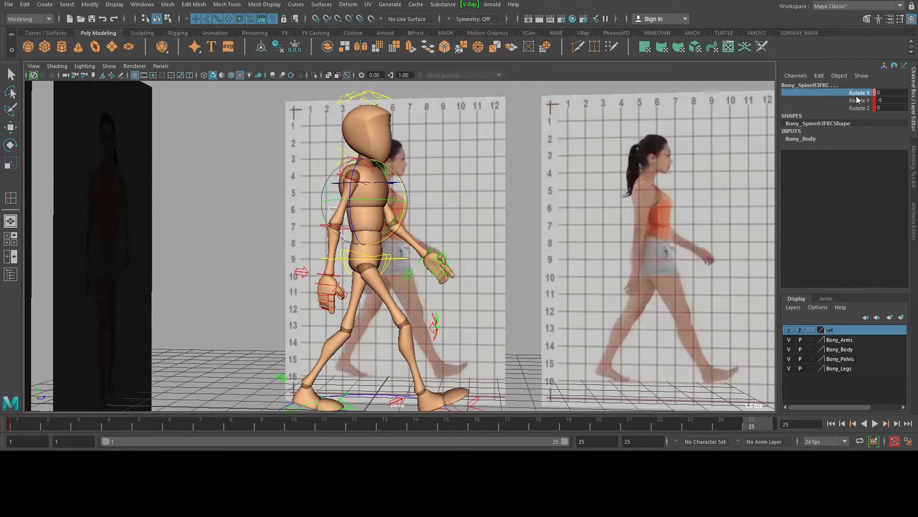
{"action": "right_click", "coordinate": [857, 94]}
{"action": "left_click", "coordinate": [850, 111]}
{"action": "left_click", "coordinate": [385, 424]}
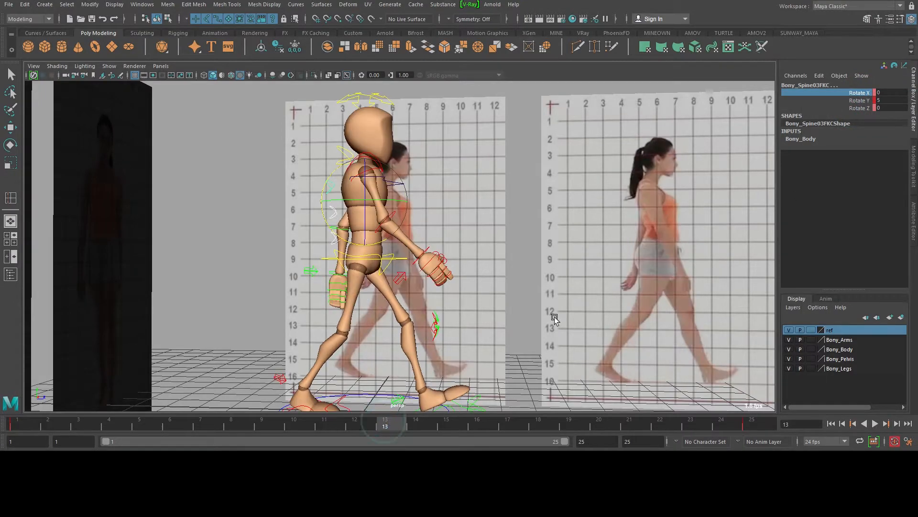
{"action": "right_click", "coordinate": [862, 93]}
{"action": "left_click", "coordinate": [849, 113]}
Preview the walk and set the selected spine FK controls' Rotate X to -10 at frame 7
{"action": "left_click", "coordinate": [18, 424]}
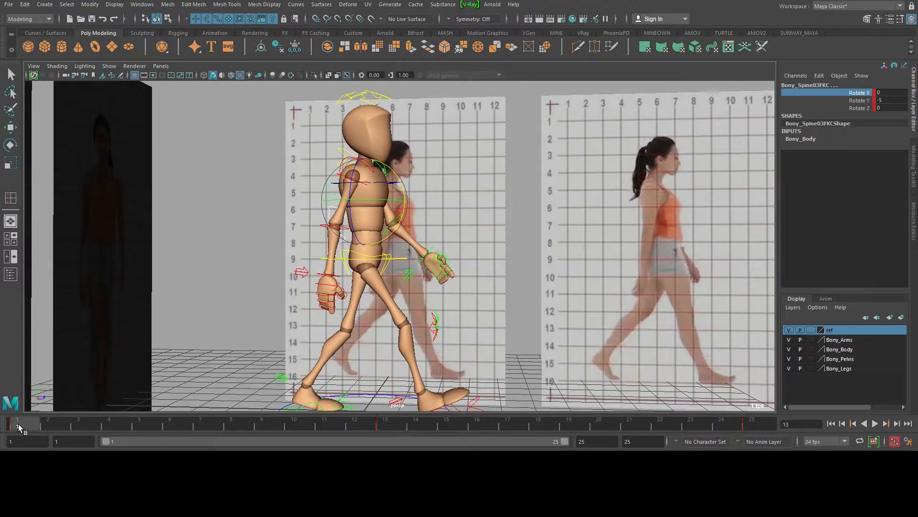
{"action": "key", "text": "alt+v"}
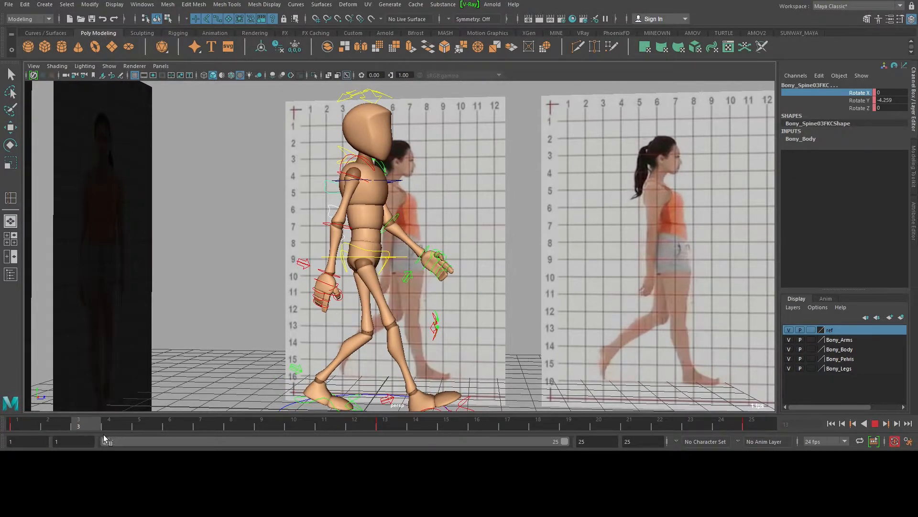
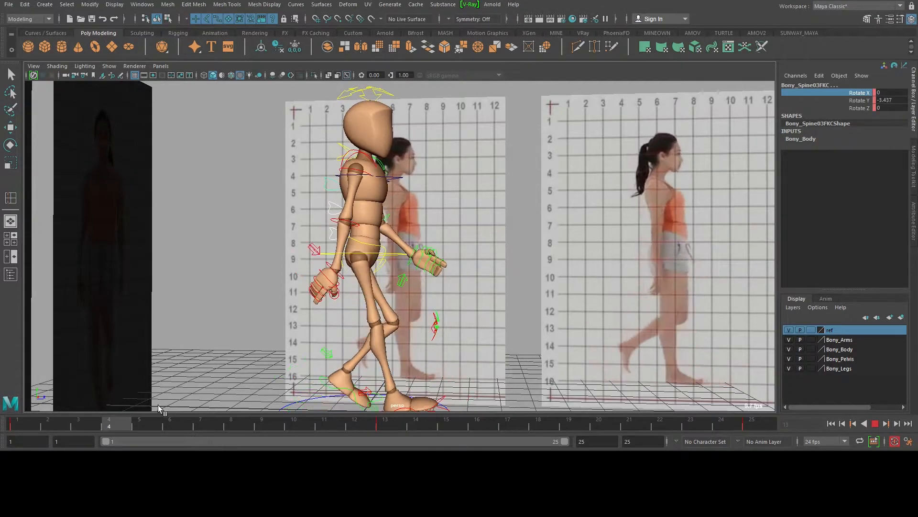
{"action": "left_click", "coordinate": [282, 417]}
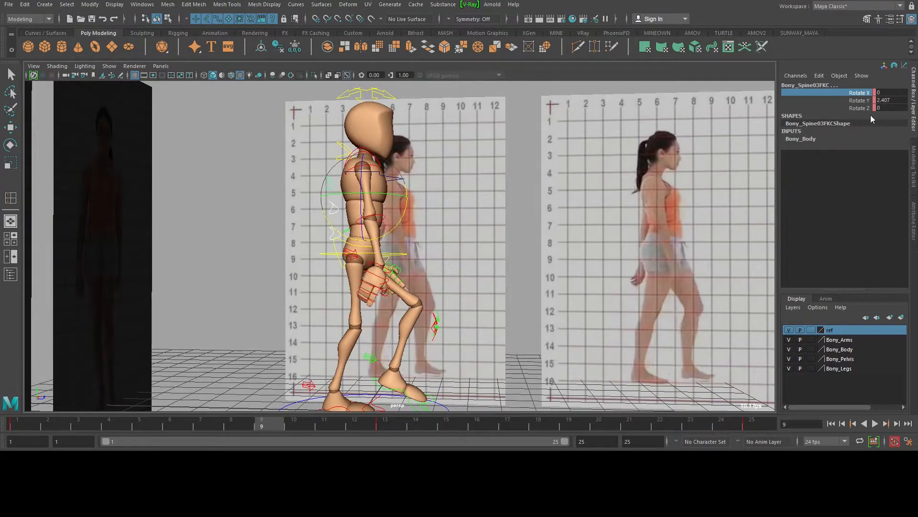
{"action": "left_click", "coordinate": [218, 419]}
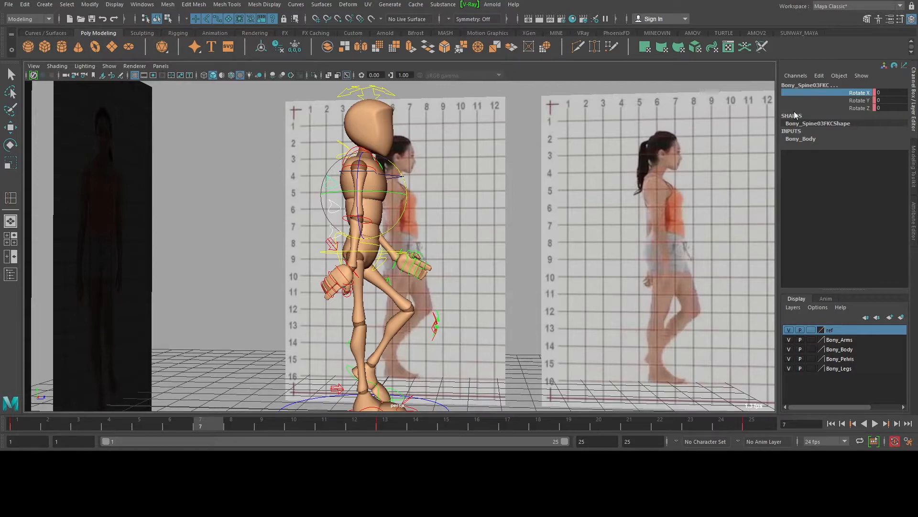
{"action": "middle_click_drag", "start_coordinate": [514, 187], "coordinate": [524, 182]}
{"action": "double_click", "coordinate": [890, 92]}
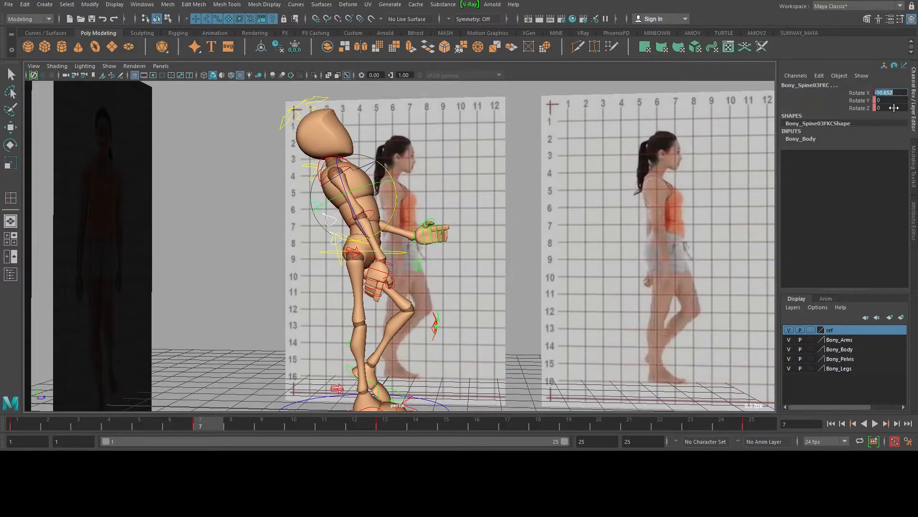
{"action": "type", "text": "-10"}
{"action": "key", "text": "Return"}
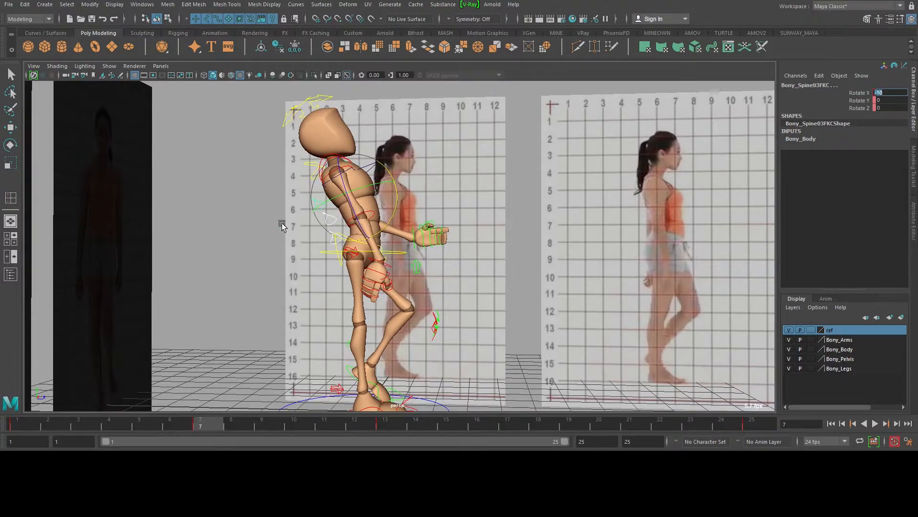
Set the lowest spine control Bony_Spine01FKC's Rotate X to 10 at frame 7 and scrub the opening frames to check the bend
{"action": "scroll", "coordinate": [287, 225], "scroll_direction": "up", "scroll_amount": 2}
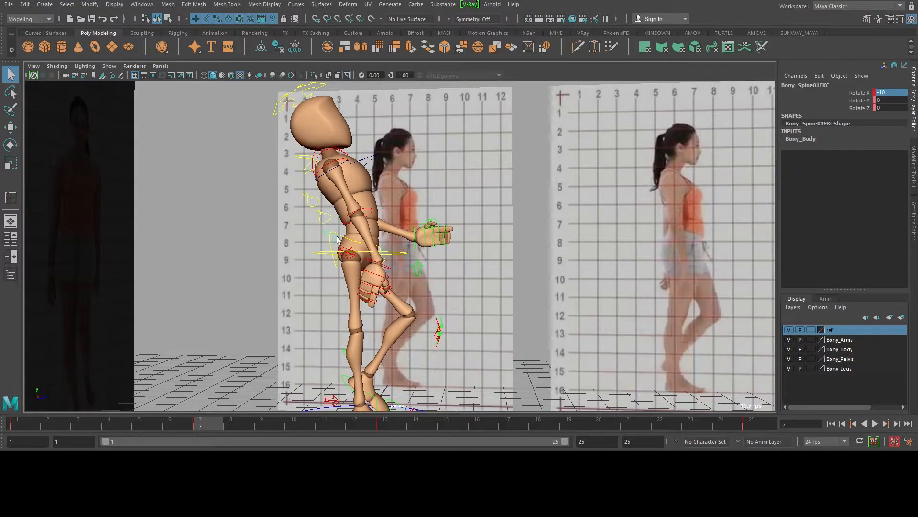
{"action": "key", "text": "e"}
{"action": "left_click_drag", "start_coordinate": [402, 249], "coordinate": [396, 259]}
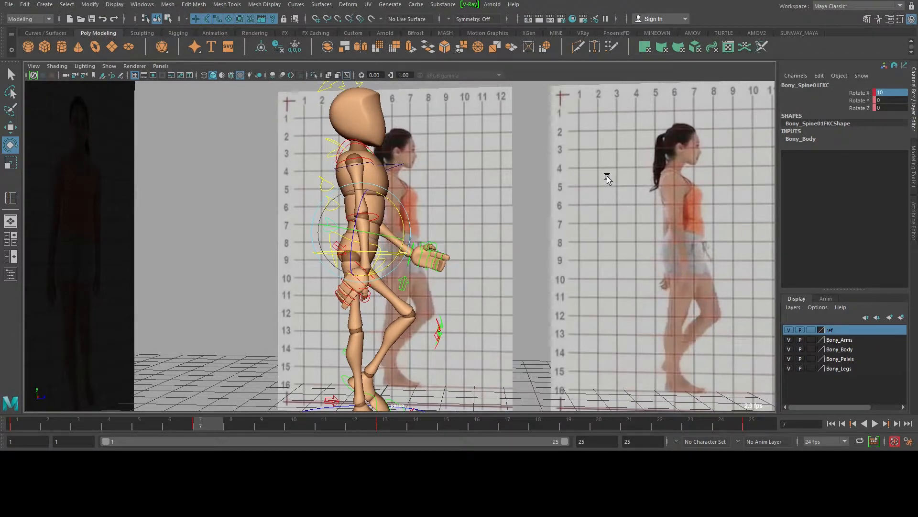
{"action": "left_click", "coordinate": [17, 421]}
{"action": "left_click_drag", "start_coordinate": [36, 421], "coordinate": [114, 423]}
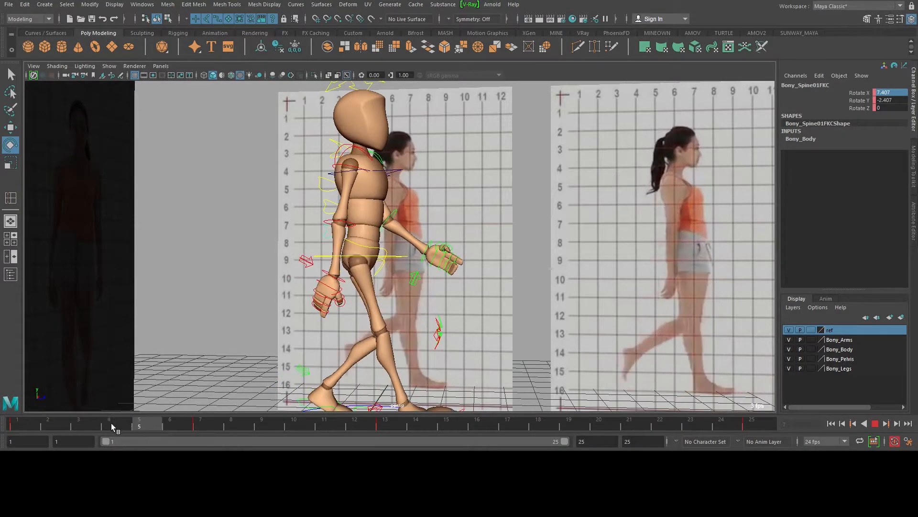
{"action": "left_click_drag", "start_coordinate": [175, 419], "coordinate": [201, 415]}
{"action": "key", "text": "q"}
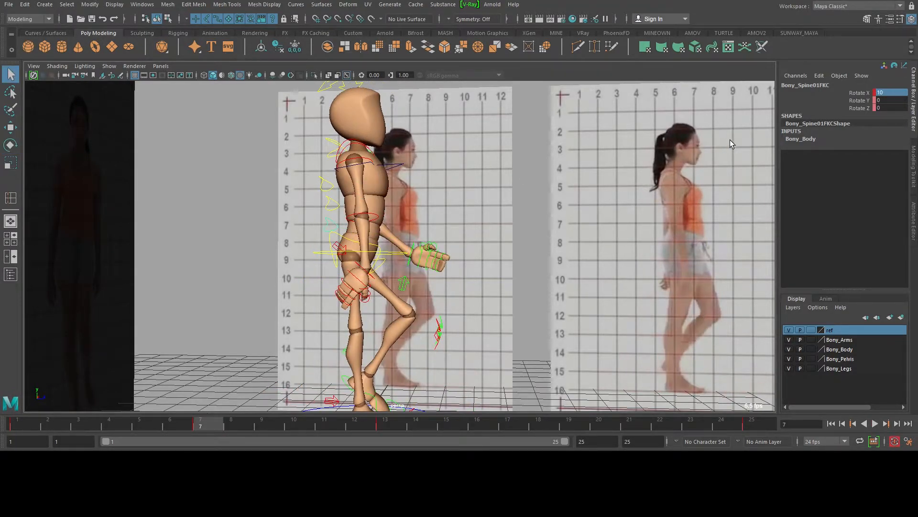
Copy the selected spine FK controls' keys from frame 7 and paste them at frame 19
{"action": "right_click", "coordinate": [205, 421]}
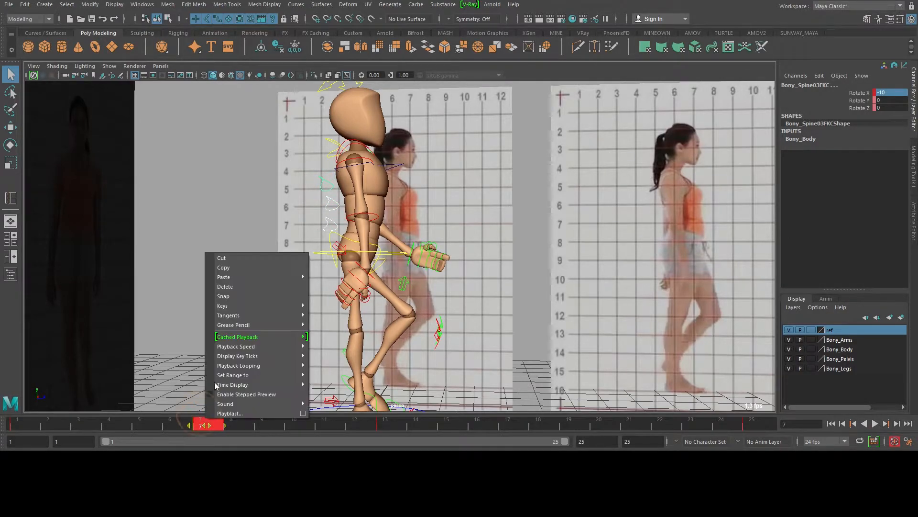
{"action": "left_click", "coordinate": [240, 272]}
{"action": "left_click", "coordinate": [568, 424]}
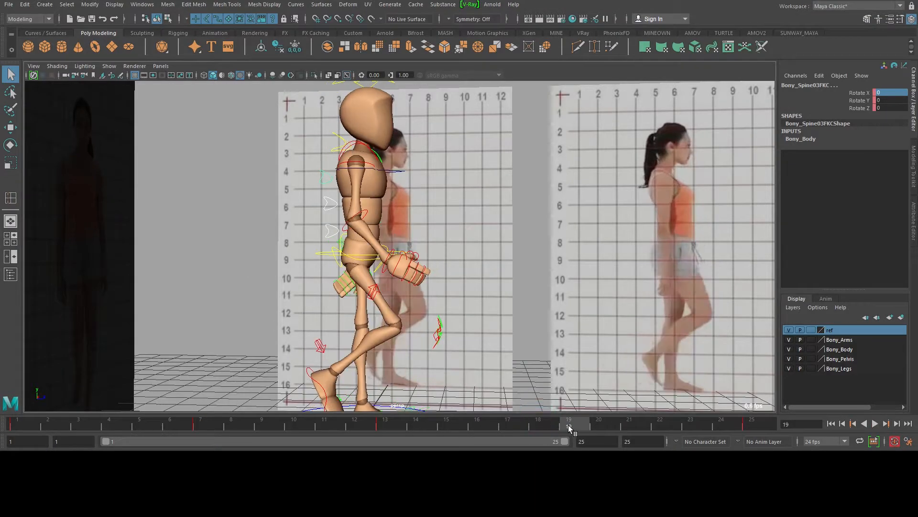
{"action": "right_click", "coordinate": [568, 425]}
{"action": "mouse_move", "coordinate": [605, 283]}
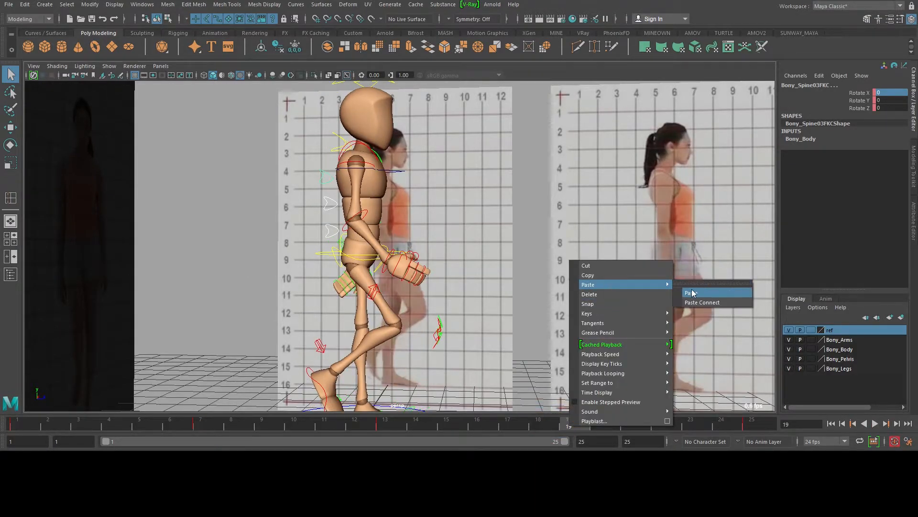
{"action": "left_click", "coordinate": [693, 293]}
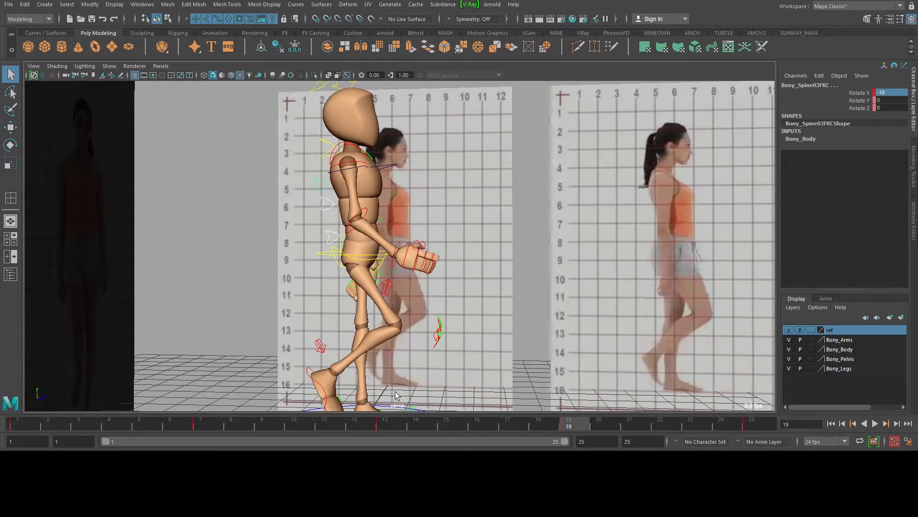
Play back the walk cycle and review the spine motion from the front and side against the references
{"action": "key", "text": "alt+v"}
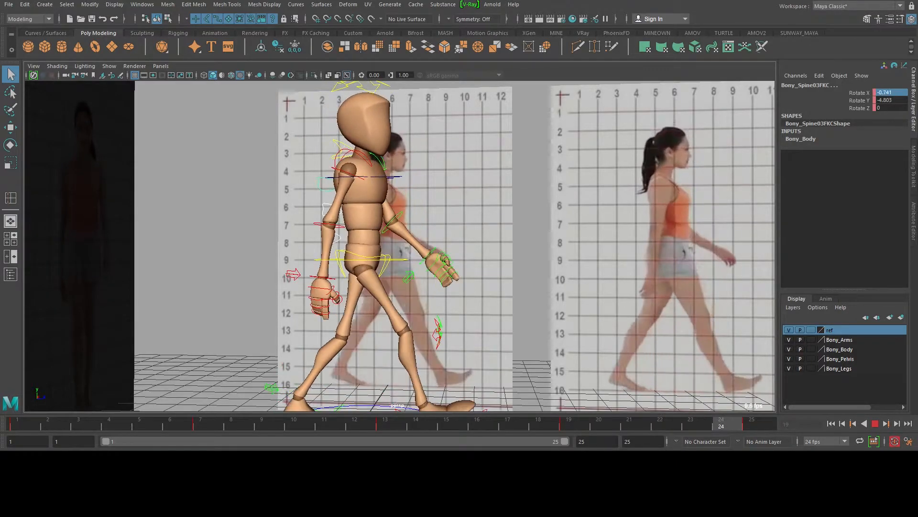
{"action": "left_click", "coordinate": [875, 424]}
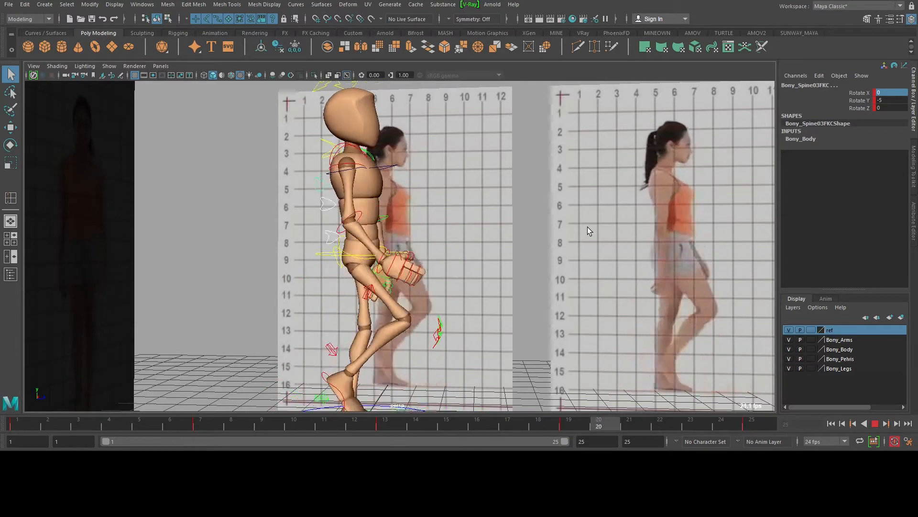
{"action": "left_click_drag", "start_coordinate": [588, 246], "coordinate": [517, 245], "text": "alt"}
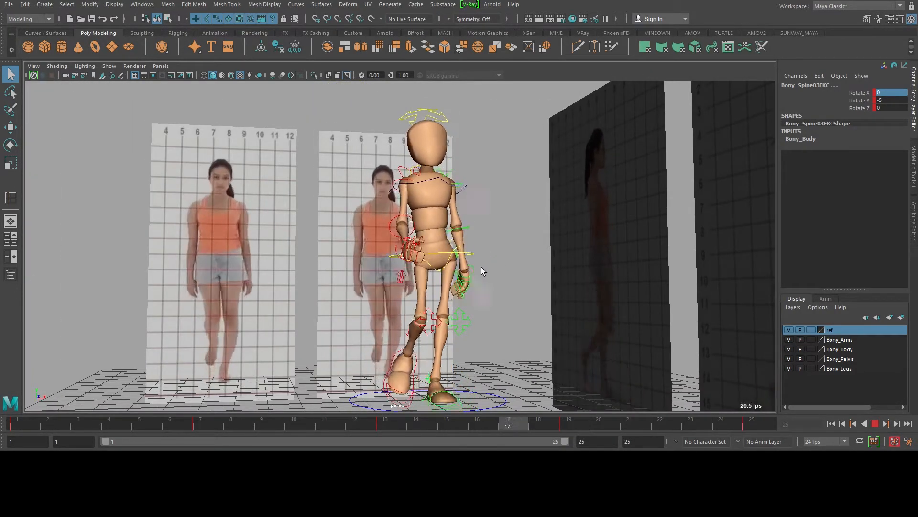
{"action": "left_click_drag", "start_coordinate": [551, 246], "coordinate": [480, 284], "text": "alt"}
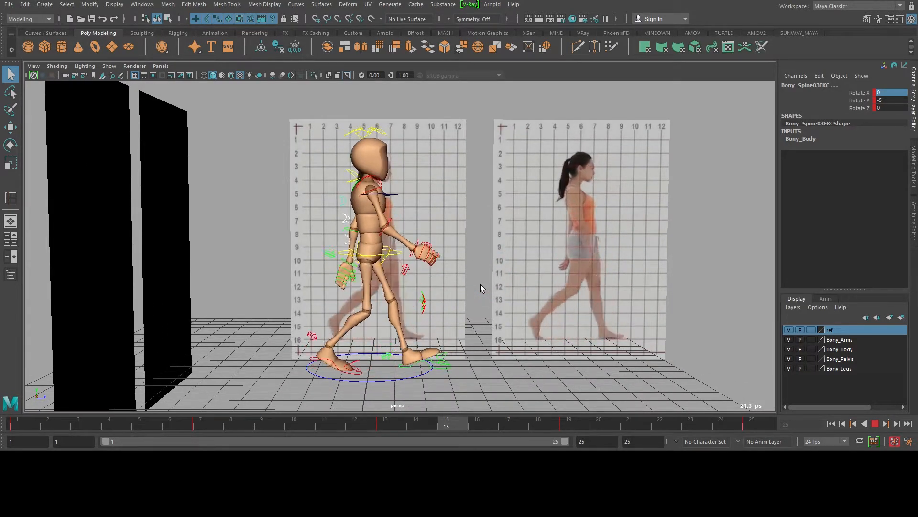
Hide the ref layer and review the walk cycle playback from the side and front
{"action": "left_click", "coordinate": [789, 330]}
{"action": "mouse_move", "coordinate": [554, 287]}
{"action": "right_mouse_down", "text": "alt"}
{"action": "mouse_move", "coordinate": [496, 264]}
{"action": "mouse_move", "coordinate": [558, 277]}
{"action": "right_mouse_up", "text": "alt"}
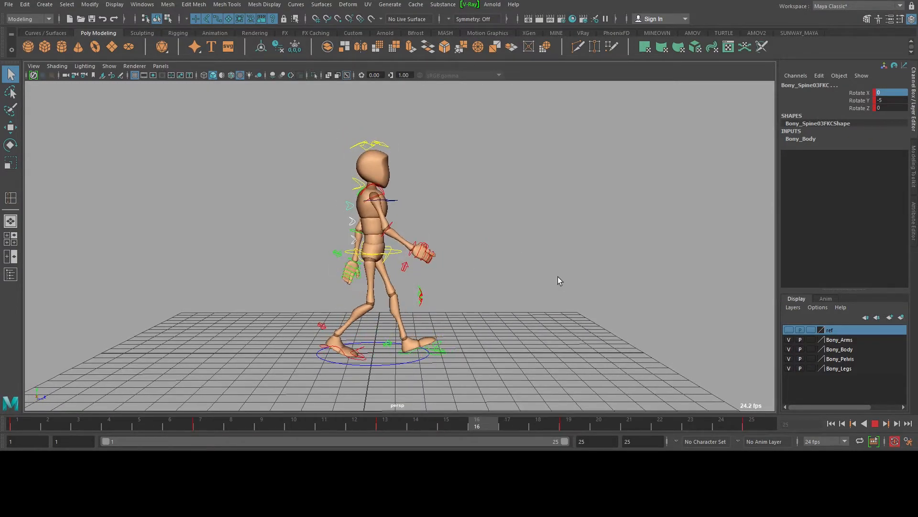
{"action": "left_click_drag", "start_coordinate": [548, 279], "coordinate": [464, 272], "text": "alt"}
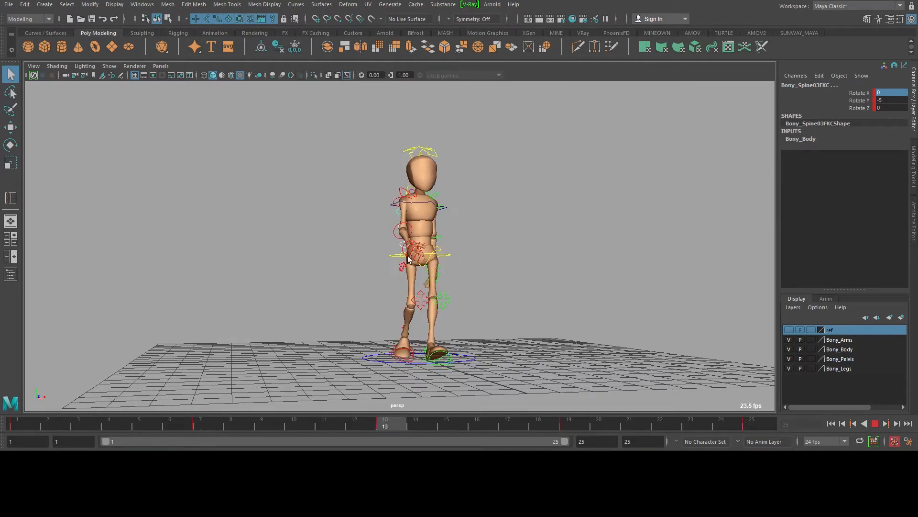
{"action": "left_click_drag", "start_coordinate": [466, 254], "coordinate": [436, 248], "text": "alt"}
{"action": "right_click_drag", "start_coordinate": [436, 248], "coordinate": [484, 254], "text": "alt"}
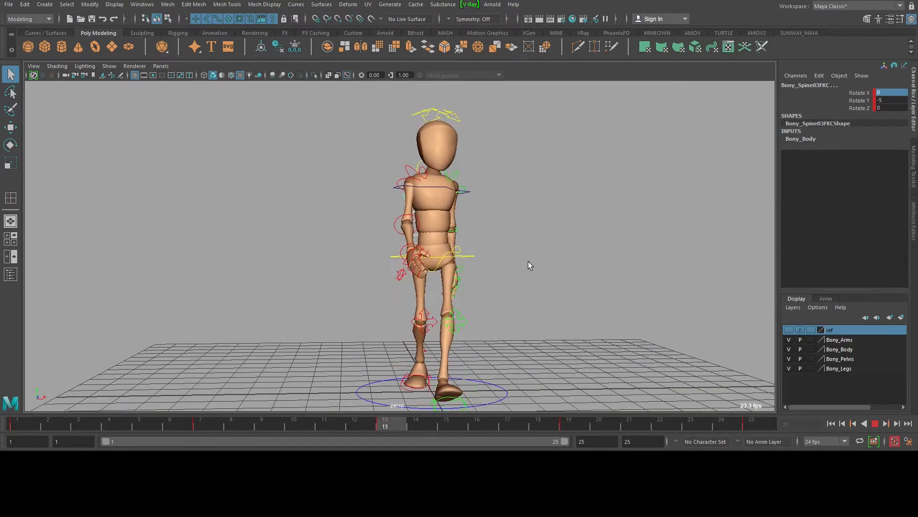
Review the looping walk cycle from the front, back and side, and stop playback at frame 25
{"action": "left_click_drag", "start_coordinate": [324, 247], "coordinate": [418, 256], "text": "alt"}
{"action": "right_click_drag", "start_coordinate": [418, 257], "coordinate": [435, 275], "text": "alt"}
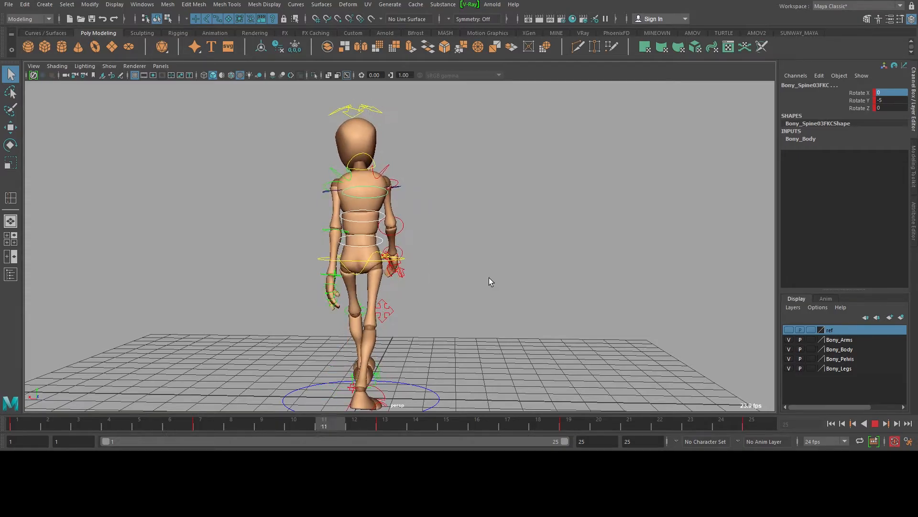
{"action": "left_click_drag", "start_coordinate": [544, 280], "coordinate": [359, 289], "text": "alt"}
{"action": "right_click_drag", "start_coordinate": [586, 299], "coordinate": [584, 281], "text": "alt"}
{"action": "left_click_drag", "start_coordinate": [584, 281], "coordinate": [513, 273], "text": "alt"}
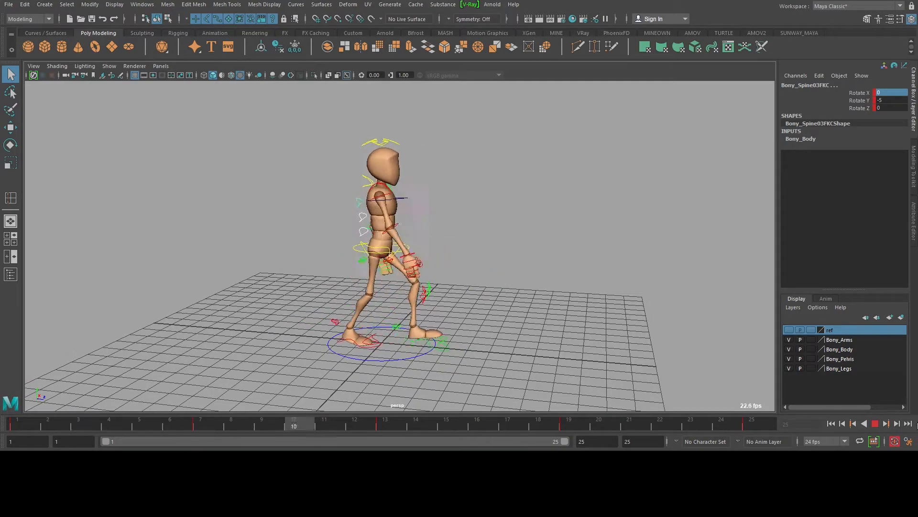
{"action": "left_click", "coordinate": [875, 423]}
{"action": "key", "text": "alt+v"}
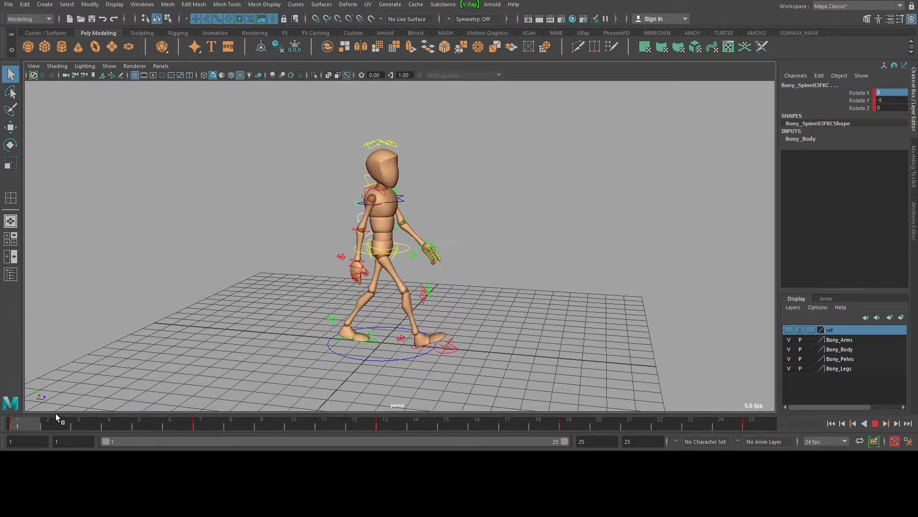
{"action": "key", "text": "alt+v"}
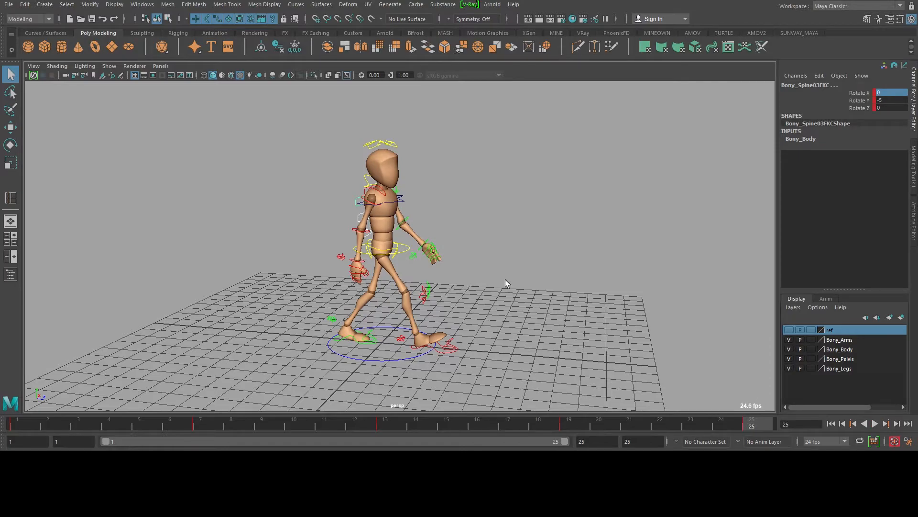
Select both clavicle controls with the Rotate tool active and go to frame 1
{"action": "left_click_drag", "start_coordinate": [506, 280], "coordinate": [495, 273], "text": "alt"}
{"action": "right_click_drag", "start_coordinate": [495, 273], "coordinate": [575, 262], "text": "alt"}
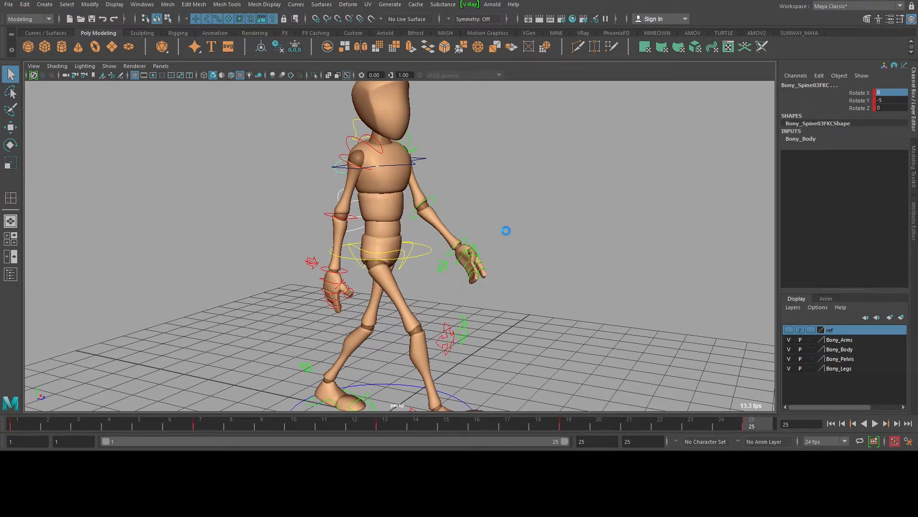
{"action": "left_click_drag", "start_coordinate": [454, 240], "coordinate": [397, 282], "text": "alt"}
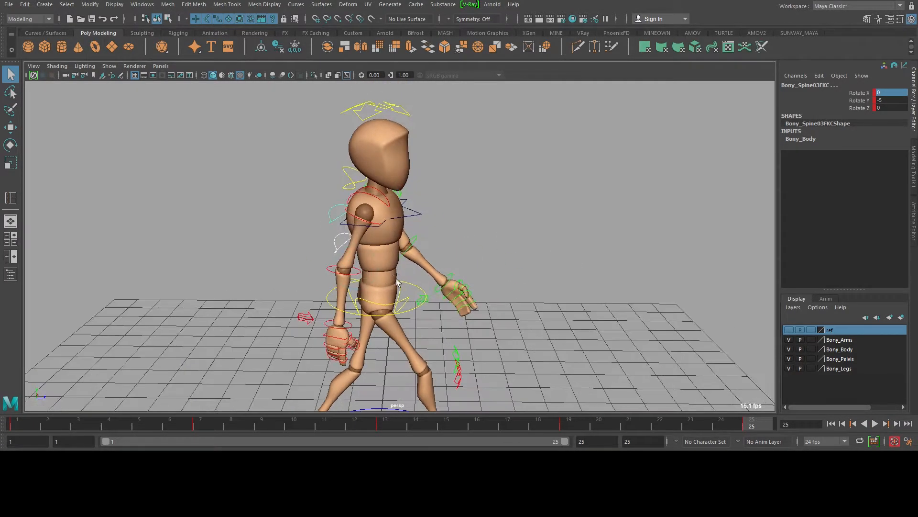
{"action": "left_click", "coordinate": [363, 201]}
{"action": "left_click_drag", "start_coordinate": [478, 239], "coordinate": [514, 238], "text": "alt"}
{"action": "left_click", "coordinate": [471, 196]}
{"action": "scroll", "coordinate": [470, 195], "scroll_direction": "down", "scroll_amount": 3}
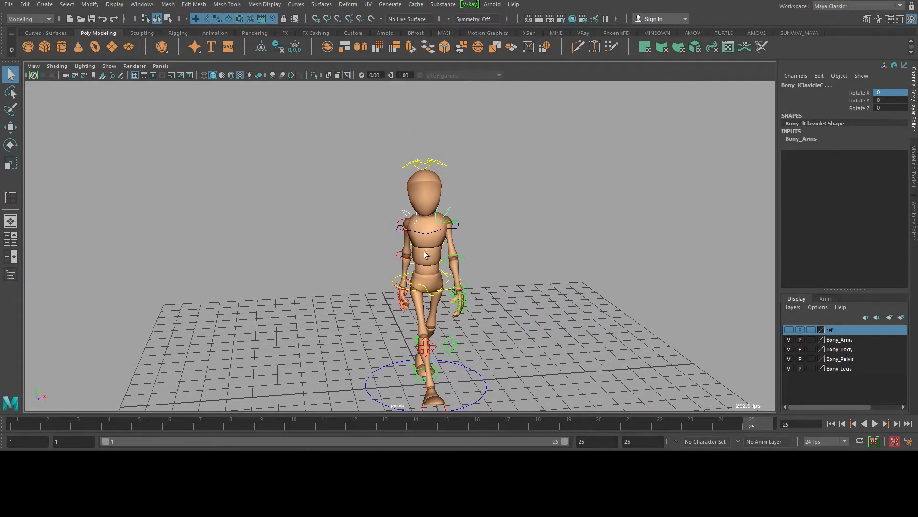
{"action": "key", "text": "e"}
{"action": "left_click", "coordinate": [17, 426]}
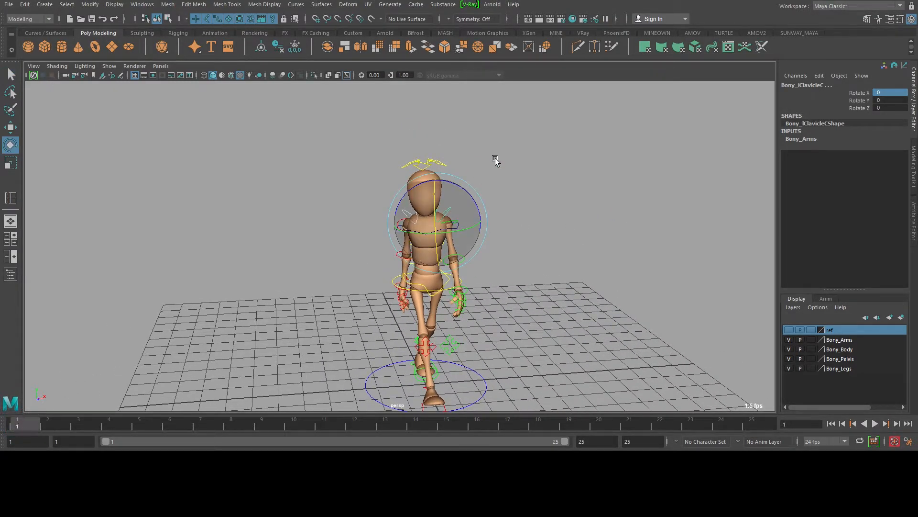
Select only the left clavicle control Bony_lClavicleC and rotate it forward to a Rotate Y of -25 at frame 1
{"action": "right_click_drag", "start_coordinate": [519, 129], "coordinate": [649, 165], "text": "alt"}
{"action": "mouse_move", "coordinate": [520, 196]}
{"action": "left_mouse_down", "text": "alt"}
{"action": "mouse_move", "coordinate": [567, 190]}
{"action": "mouse_move", "coordinate": [537, 216]}
{"action": "mouse_move", "coordinate": [529, 202]}
{"action": "left_mouse_up", "text": "alt"}
{"action": "right_click_drag", "start_coordinate": [538, 187], "coordinate": [596, 152], "text": "alt"}
{"action": "mouse_move", "coordinate": [596, 152]}
{"action": "left_mouse_down", "text": "alt"}
{"action": "mouse_move", "coordinate": [388, 137]}
{"action": "mouse_move", "coordinate": [583, 148]}
{"action": "left_mouse_up", "text": "alt"}
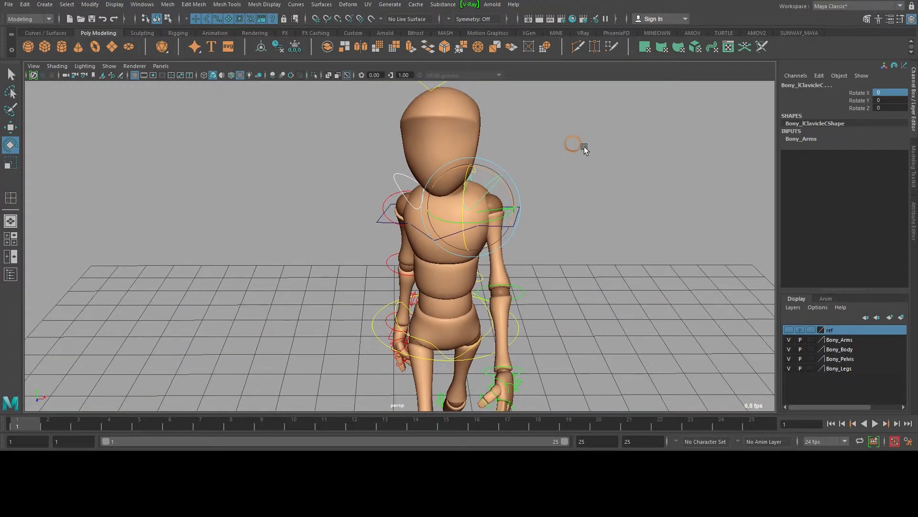
{"action": "left_click", "coordinate": [587, 134]}
{"action": "left_click_drag", "start_coordinate": [583, 185], "coordinate": [547, 189], "text": "alt"}
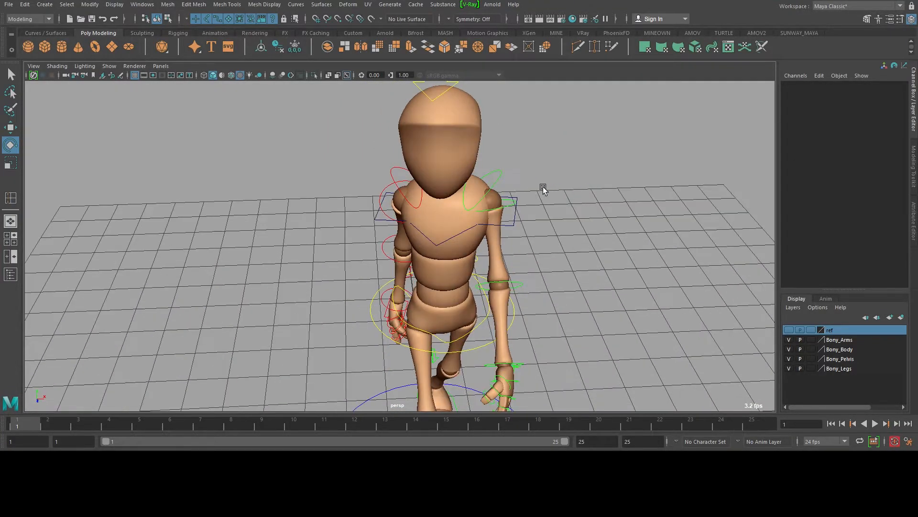
{"action": "left_click", "coordinate": [496, 181]}
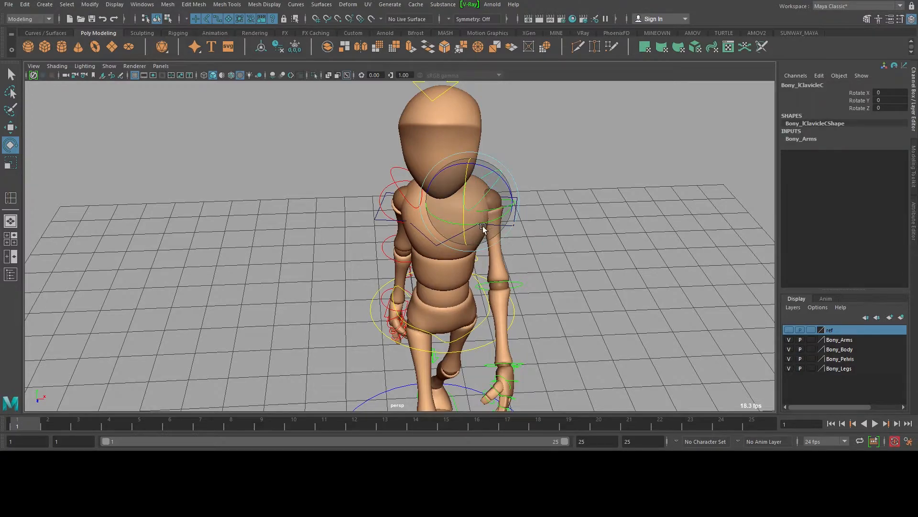
{"action": "left_click_drag", "start_coordinate": [492, 217], "coordinate": [613, 159]}
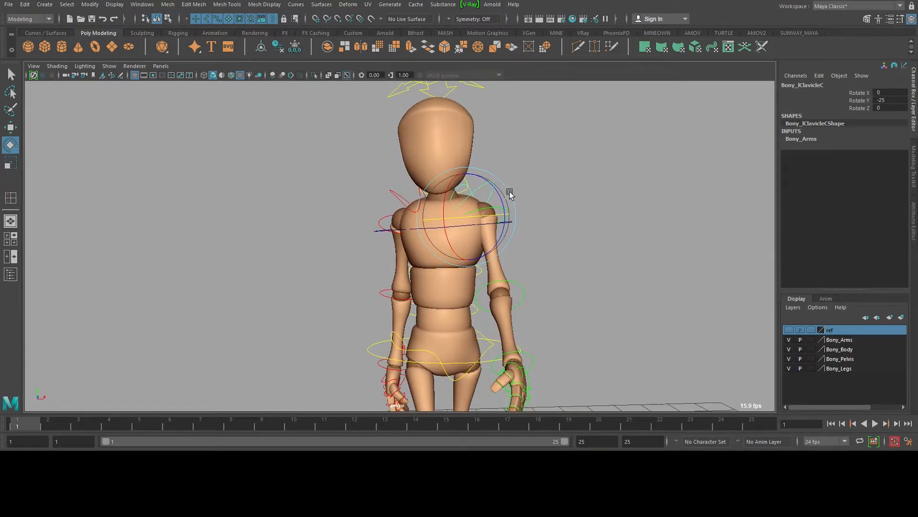
{"action": "left_click_drag", "start_coordinate": [503, 196], "coordinate": [510, 190]}
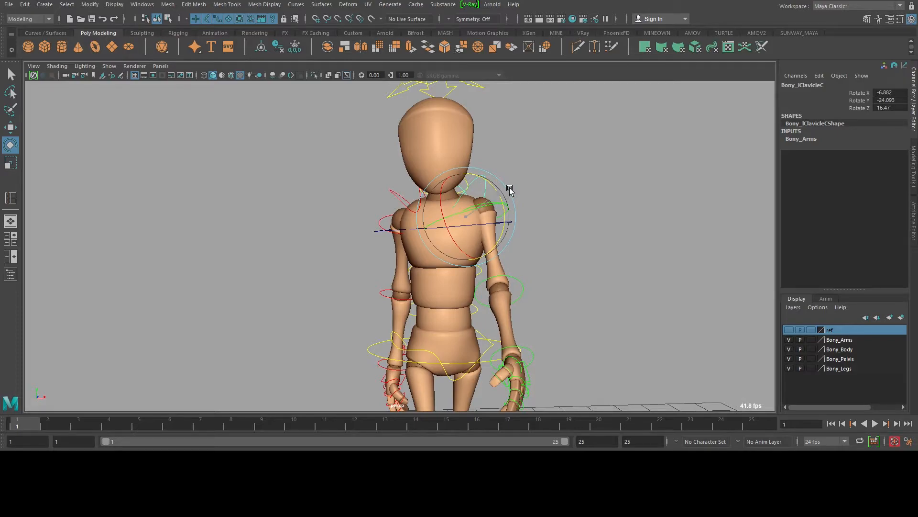
{"action": "key", "text": "ctrl+z"}
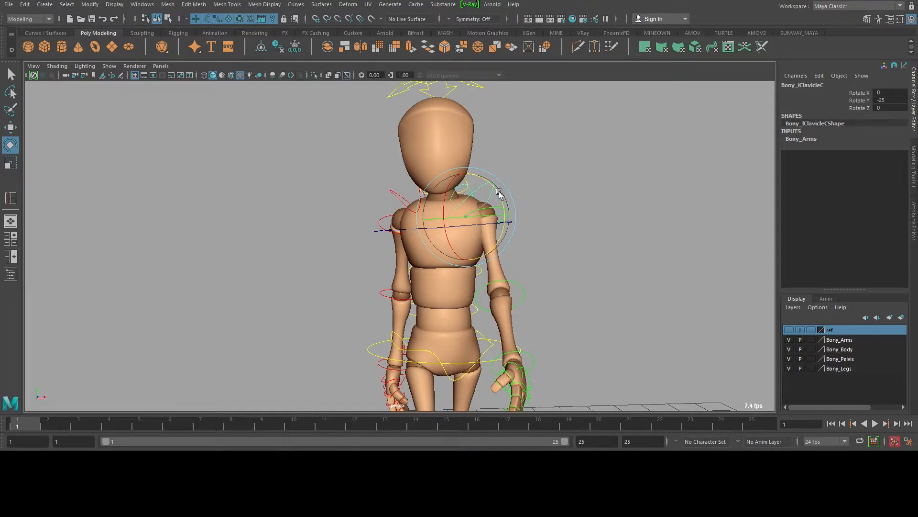
{"action": "left_click_drag", "start_coordinate": [499, 194], "coordinate": [499, 189]}
{"action": "key", "text": "ctrl+z"}
Raise the left clavicle by setting its Rotate Z to 15
{"action": "left_click", "coordinate": [854, 108]}
{"action": "middle_click_drag", "start_coordinate": [647, 178], "coordinate": [664, 173]}
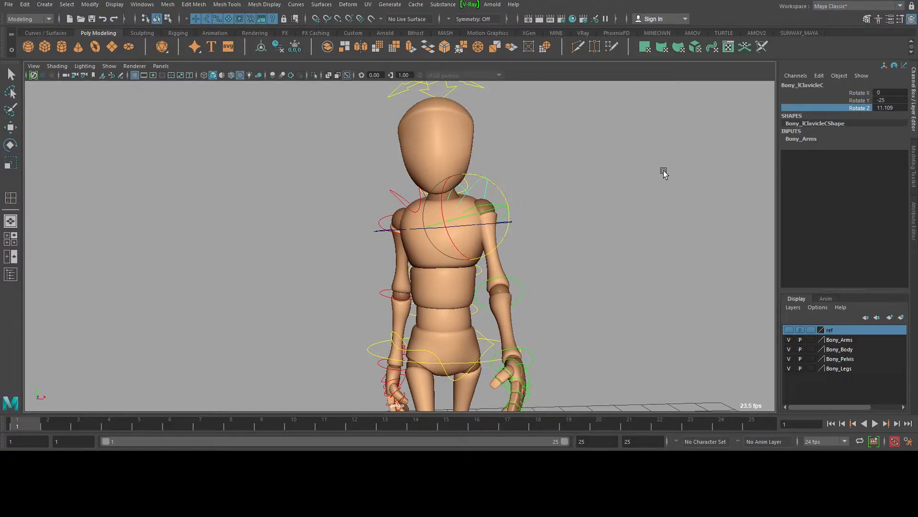
{"action": "left_click", "coordinate": [890, 107]}
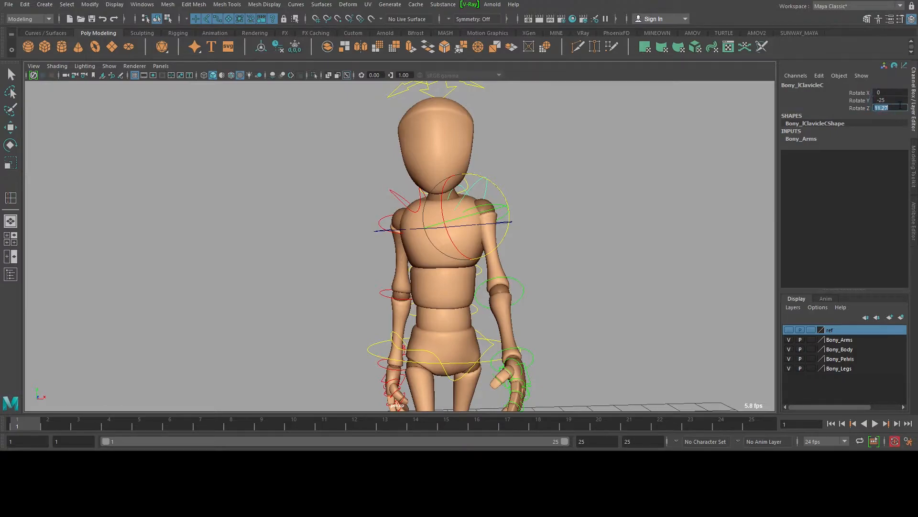
{"action": "type", "text": "15"}
{"action": "key", "text": "Return"}
Key the left clavicle's pose at frame 1 and again at frame 25
{"action": "right_click_drag", "start_coordinate": [582, 230], "coordinate": [461, 234], "text": "alt"}
{"action": "left_click_drag", "start_coordinate": [461, 235], "coordinate": [459, 232], "text": "alt"}
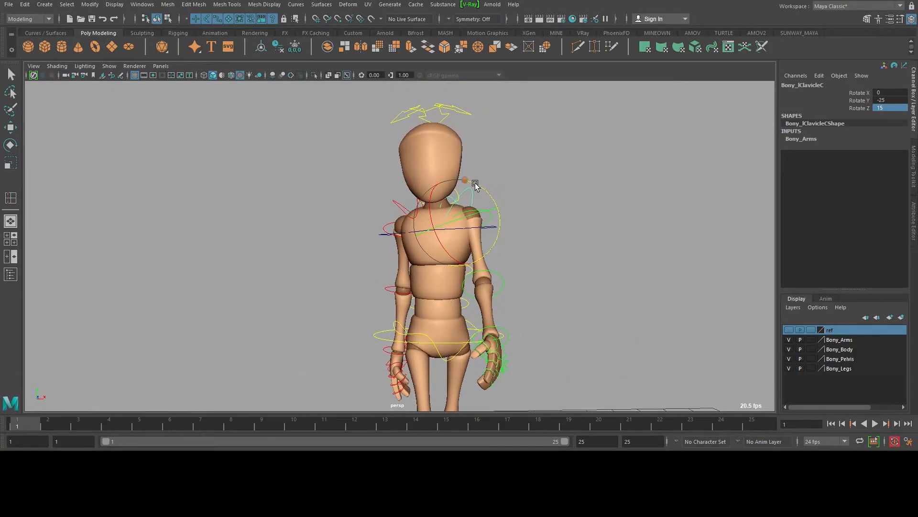
{"action": "right_click_drag", "start_coordinate": [473, 185], "coordinate": [525, 191], "text": "alt"}
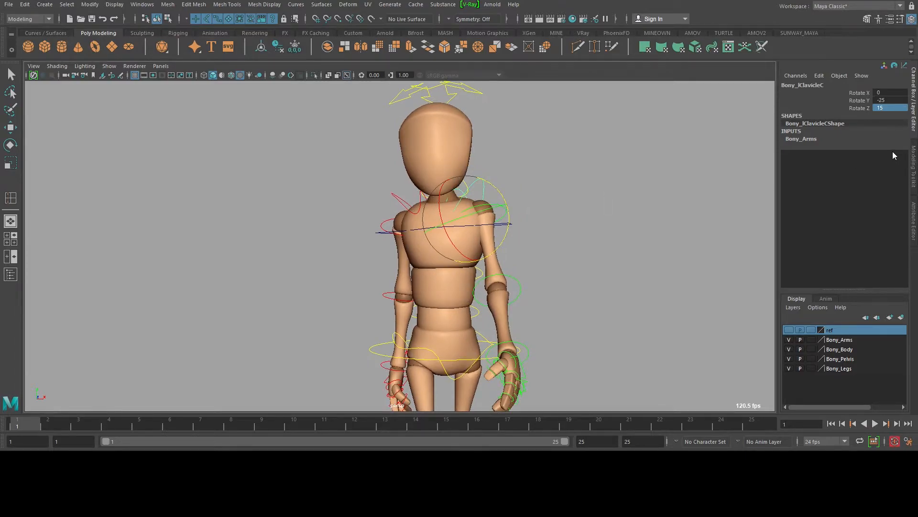
{"action": "right_click_drag", "start_coordinate": [401, 203], "coordinate": [421, 198], "text": "alt"}
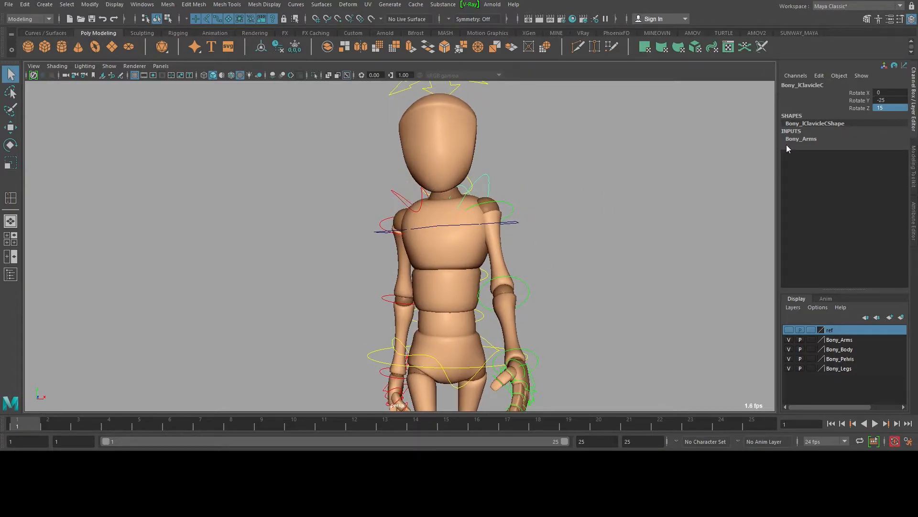
{"action": "key", "text": "s"}
{"action": "left_click_drag", "start_coordinate": [781, 423], "coordinate": [776, 423]}
{"action": "key", "text": "s"}
At frame 13, set the right clavicle control Bony_rClavicleC's Rotate Y to -25 and Rotate Z to 15, and key it
{"action": "left_click", "coordinate": [383, 222]}
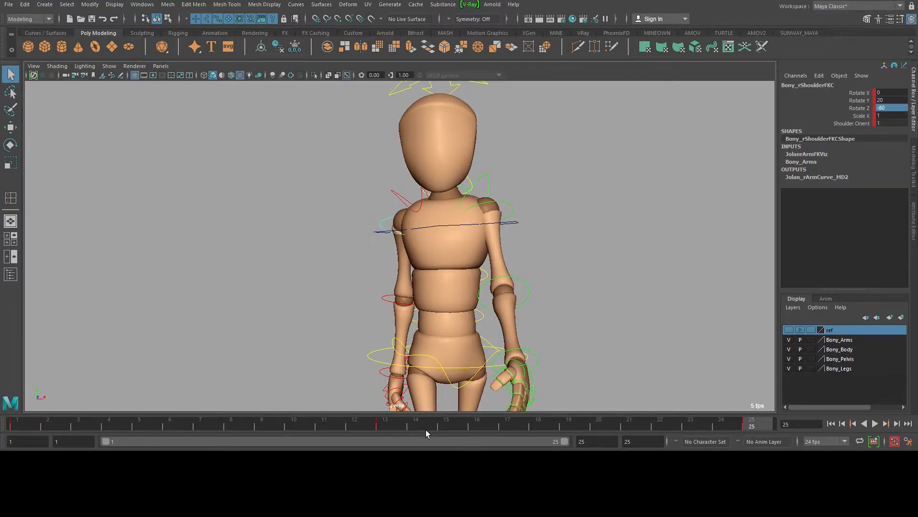
{"action": "left_click", "coordinate": [390, 425]}
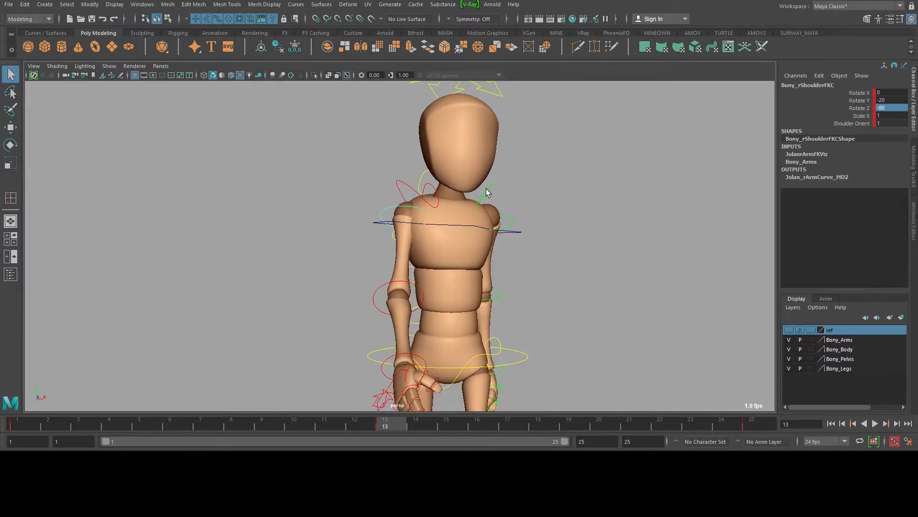
{"action": "left_click", "coordinate": [412, 193]}
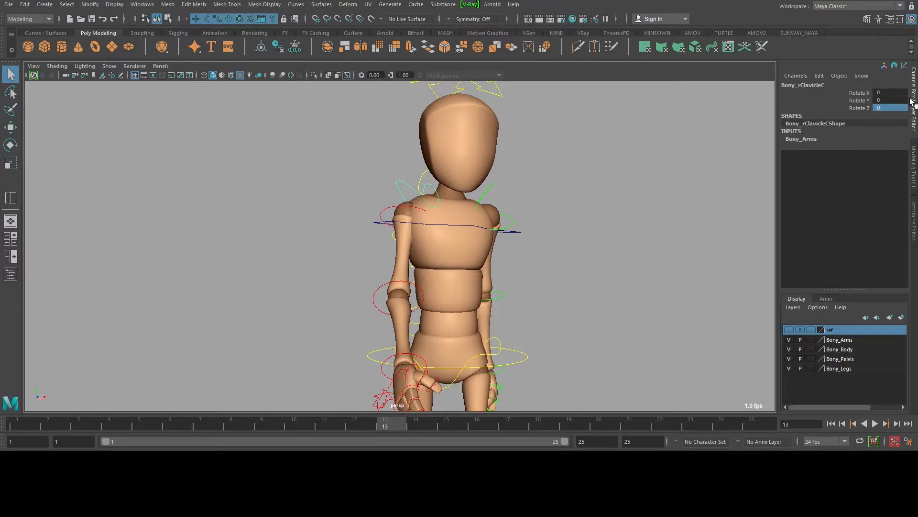
{"action": "left_click", "coordinate": [509, 221]}
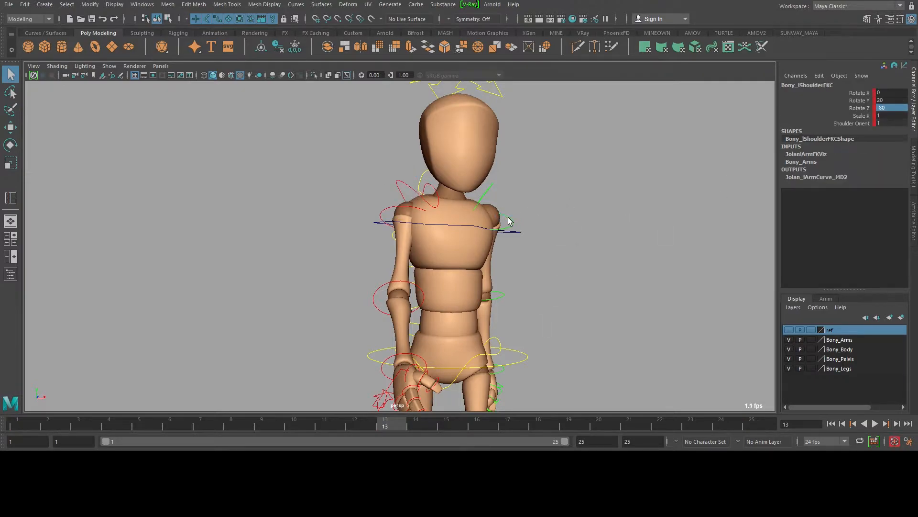
{"action": "left_click", "coordinate": [486, 194]}
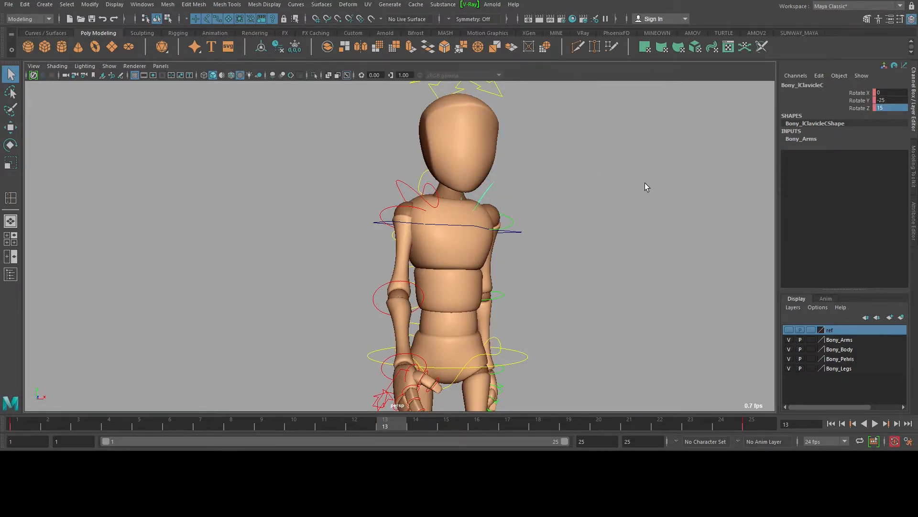
{"action": "left_click", "coordinate": [410, 192]}
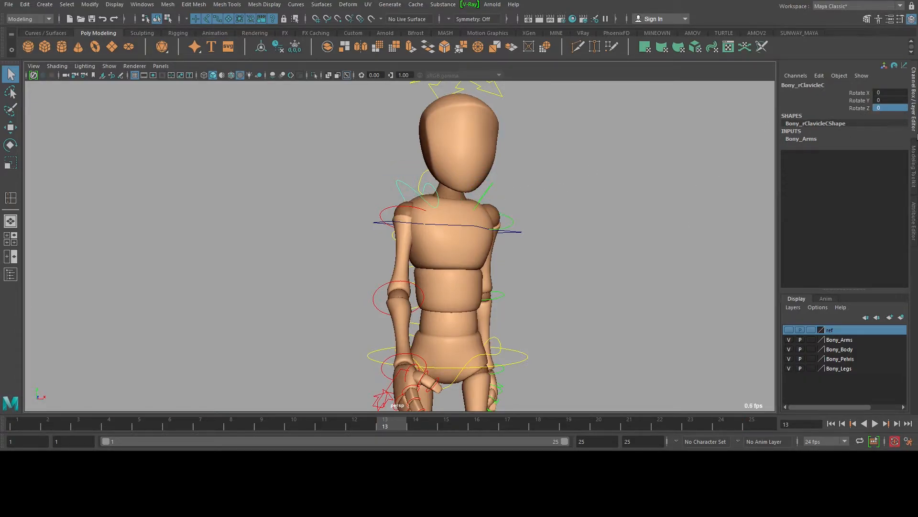
{"action": "left_click", "coordinate": [898, 99]}
{"action": "type", "text": "-25"}
{"action": "key", "text": "Return"}
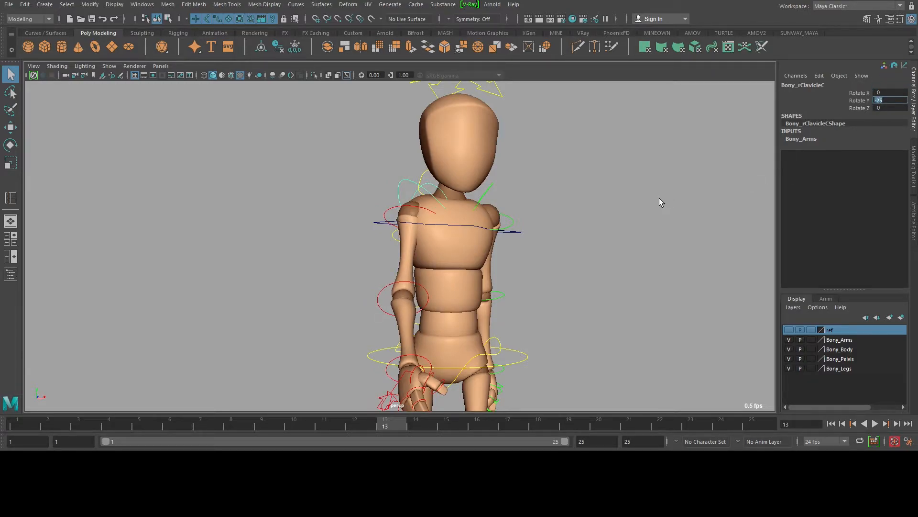
{"action": "left_click", "coordinate": [886, 107]}
{"action": "type", "text": "15"}
{"action": "key", "text": "Return"}
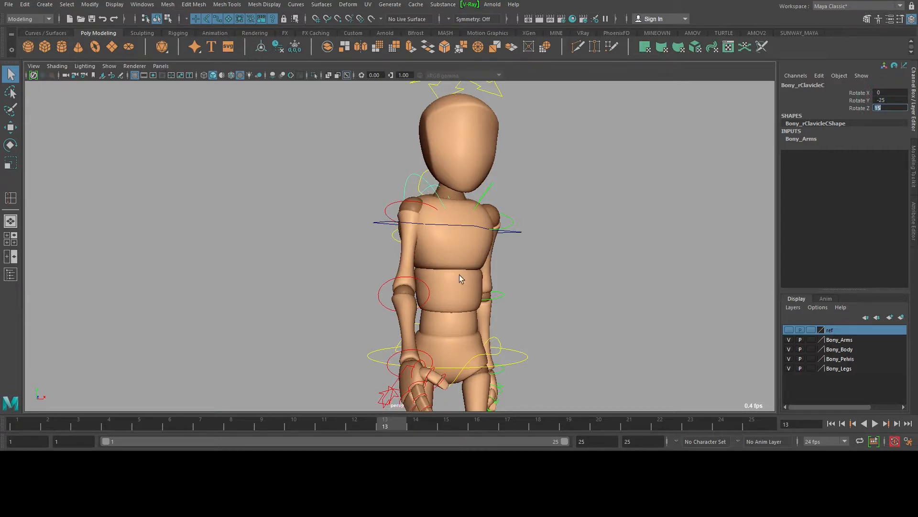
{"action": "right_click_drag", "start_coordinate": [689, 161], "coordinate": [630, 167], "text": "alt"}
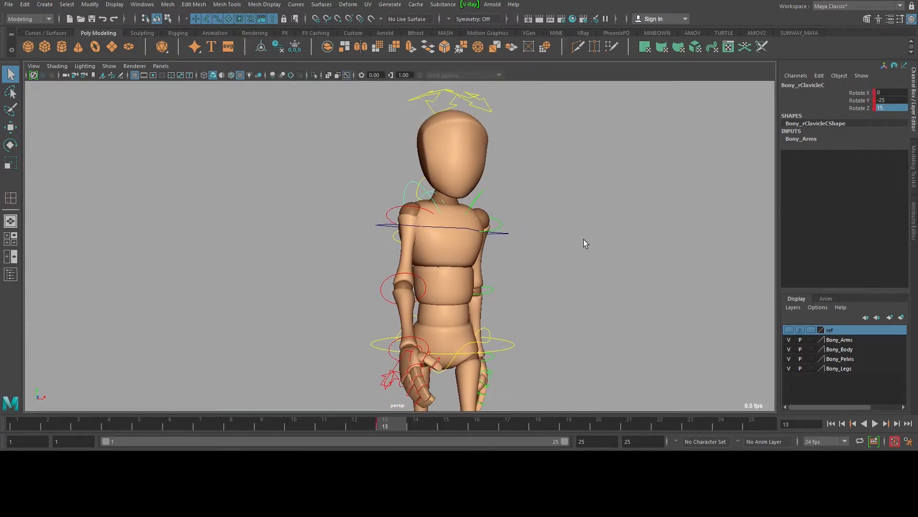
At frame 1, key the right clavicle with Rotate Z at -15 and Rotate Y at 25
{"action": "left_click_drag", "start_coordinate": [351, 424], "coordinate": [16, 423]}
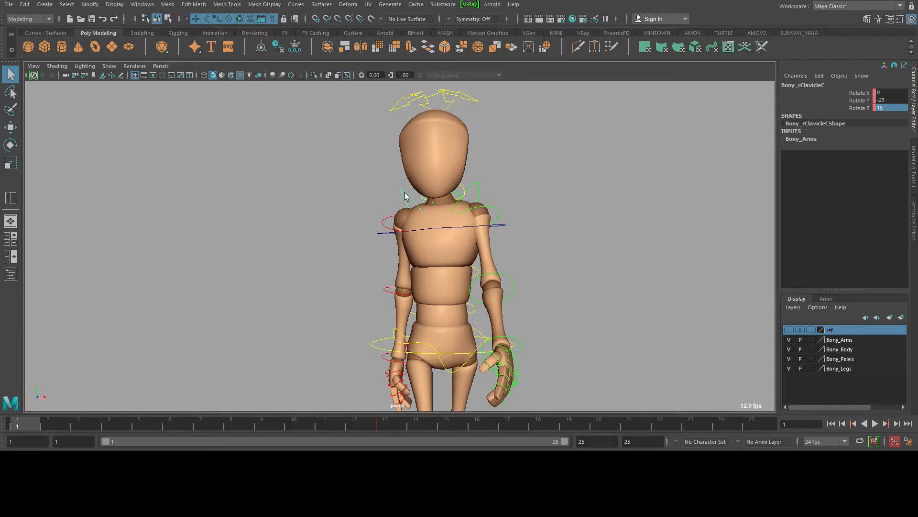
{"action": "left_click_drag", "start_coordinate": [457, 154], "coordinate": [553, 156], "text": "alt"}
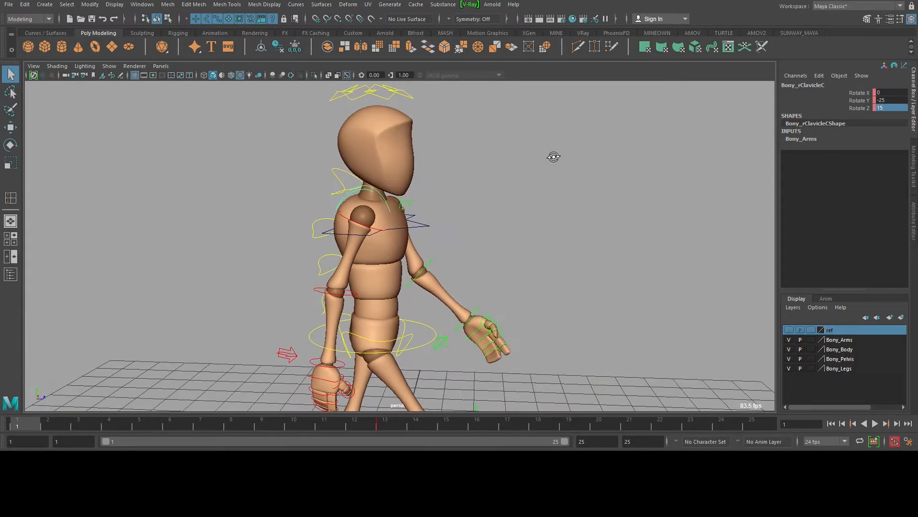
{"action": "left_click_drag", "start_coordinate": [669, 149], "coordinate": [691, 150], "text": "alt"}
{"action": "double_click", "coordinate": [900, 107]}
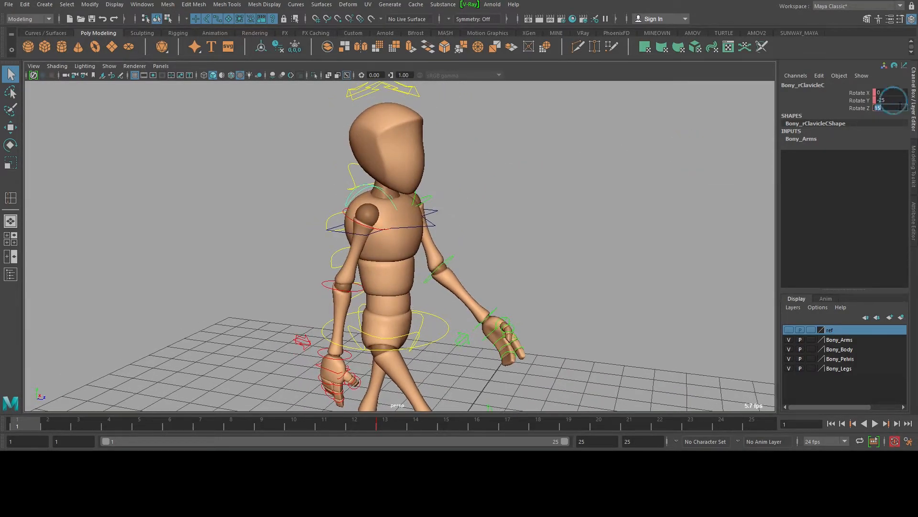
{"action": "key", "text": "Return"}
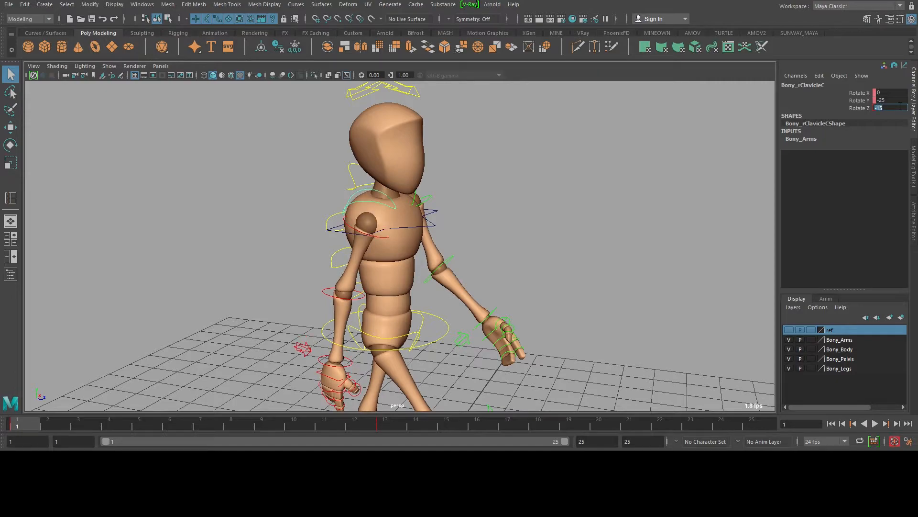
{"action": "double_click", "coordinate": [894, 100]}
{"action": "type", "text": "25"}
{"action": "key", "text": "Return"}
{"action": "left_click_drag", "start_coordinate": [574, 252], "coordinate": [488, 247], "text": "alt"}
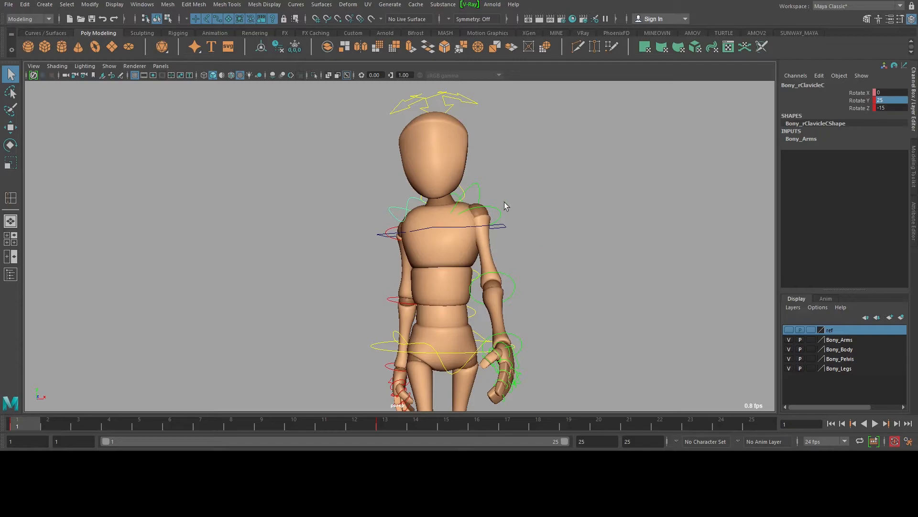
At frame 13, set the left clavicle control Bony_lClavicleC's Rotate Y to 25 and Rotate Z to -15
{"action": "scroll", "coordinate": [509, 197], "scroll_direction": "up", "scroll_amount": 1}
{"action": "left_click", "coordinate": [484, 185]}
{"action": "left_click_drag", "start_coordinate": [571, 171], "coordinate": [578, 182], "text": "alt"}
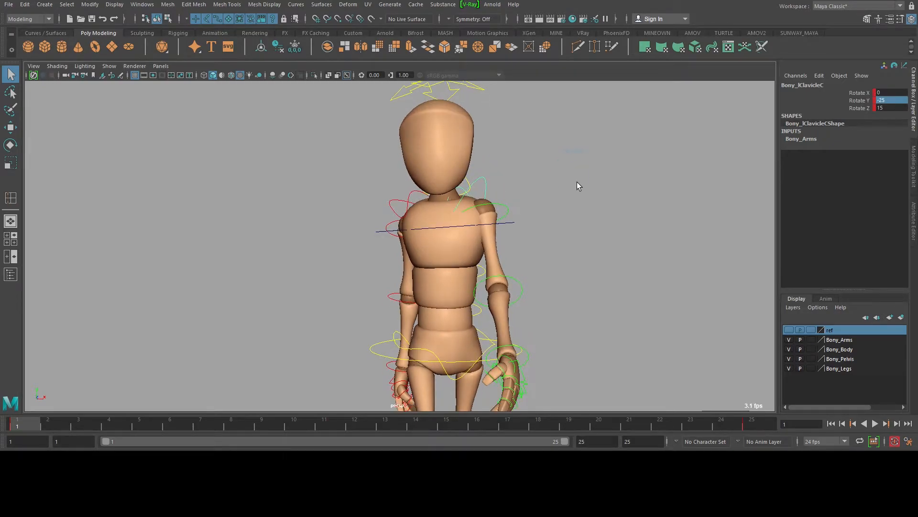
{"action": "left_click", "coordinate": [390, 424]}
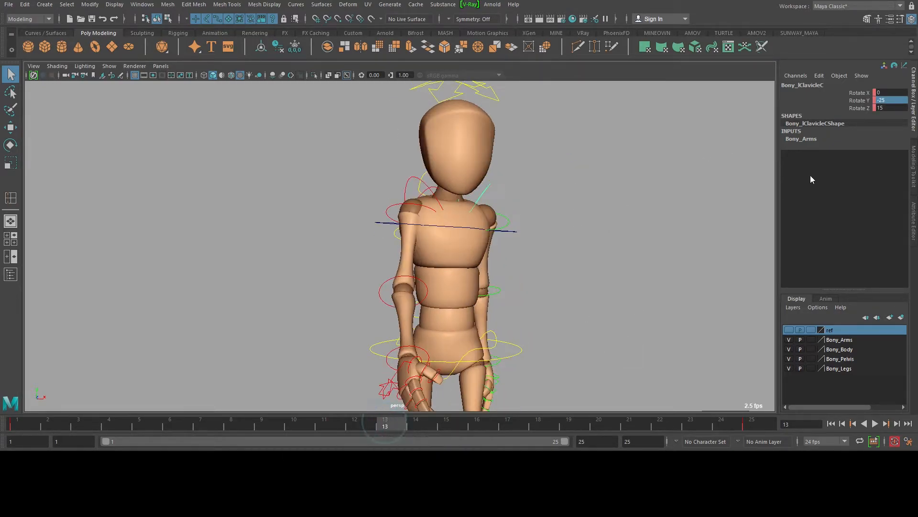
{"action": "double_click", "coordinate": [897, 100]}
{"action": "type", "text": "25"}
{"action": "key", "text": "Return"}
{"action": "double_click", "coordinate": [881, 108]}
{"action": "type", "text": "15"}
{"action": "key", "text": "Return"}
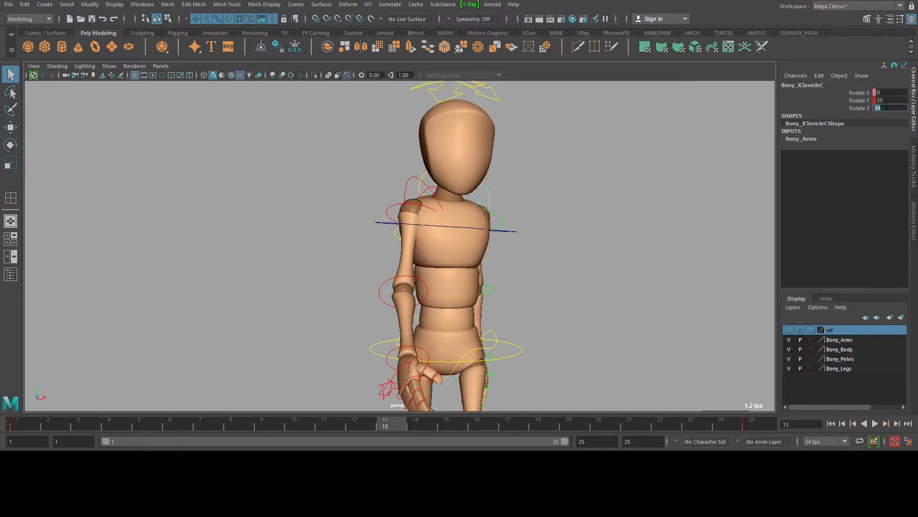
{"action": "type", "text": "5"}
{"action": "key", "text": "Return"}
Play back the walk cycle and compare the clavicle poses between frames 1 and 25 from the front and side
{"action": "right_click_drag", "start_coordinate": [595, 262], "coordinate": [574, 263], "text": "alt"}
{"action": "left_click_drag", "start_coordinate": [574, 263], "coordinate": [506, 256], "text": "alt"}
{"action": "right_click_drag", "start_coordinate": [525, 267], "coordinate": [505, 275], "text": "alt"}
{"action": "left_click_drag", "start_coordinate": [502, 275], "coordinate": [479, 273], "text": "alt"}
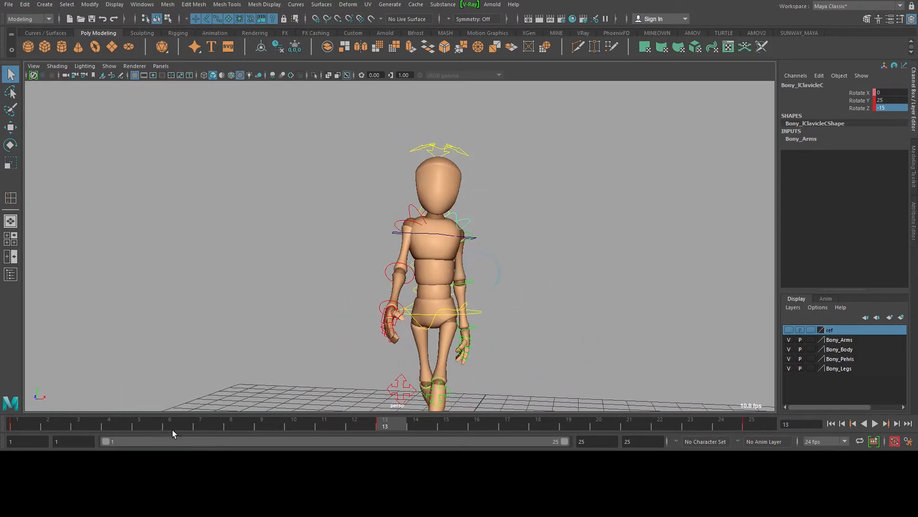
{"action": "left_click", "coordinate": [14, 423]}
{"action": "key", "text": "alt+v"}
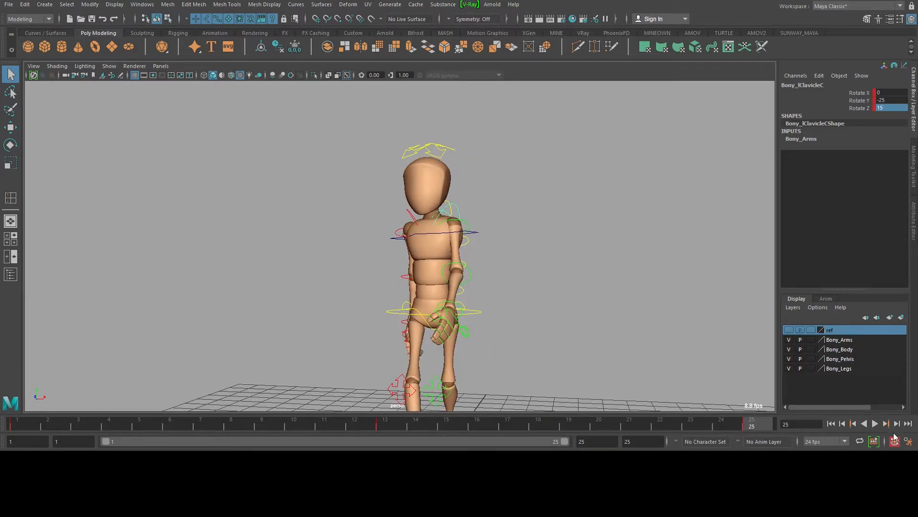
{"action": "left_click", "coordinate": [875, 423]}
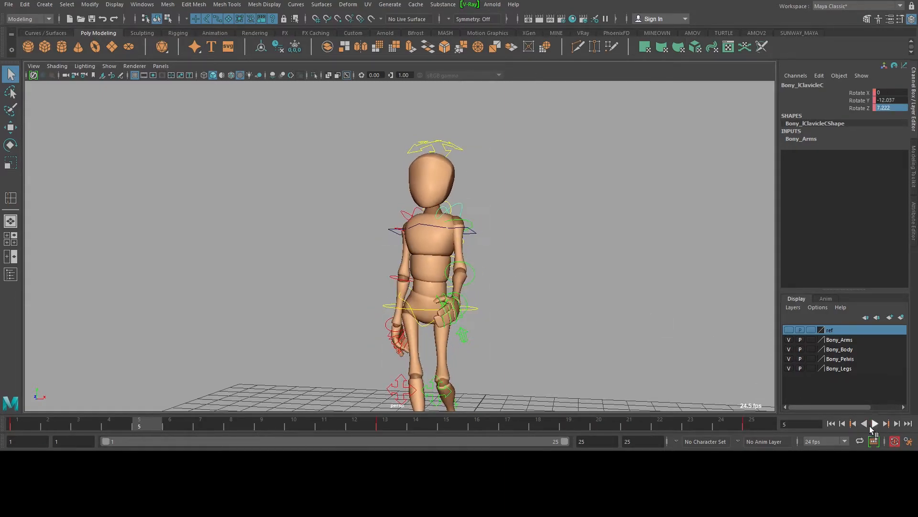
{"action": "left_click", "coordinate": [875, 424]}
{"action": "left_click_drag", "start_coordinate": [463, 262], "coordinate": [507, 282], "text": "alt"}
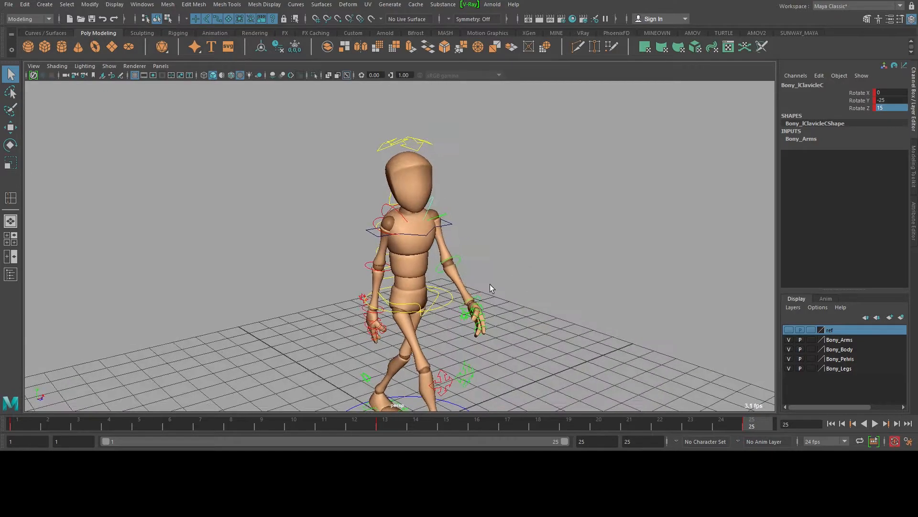
{"action": "left_click", "coordinate": [23, 427]}
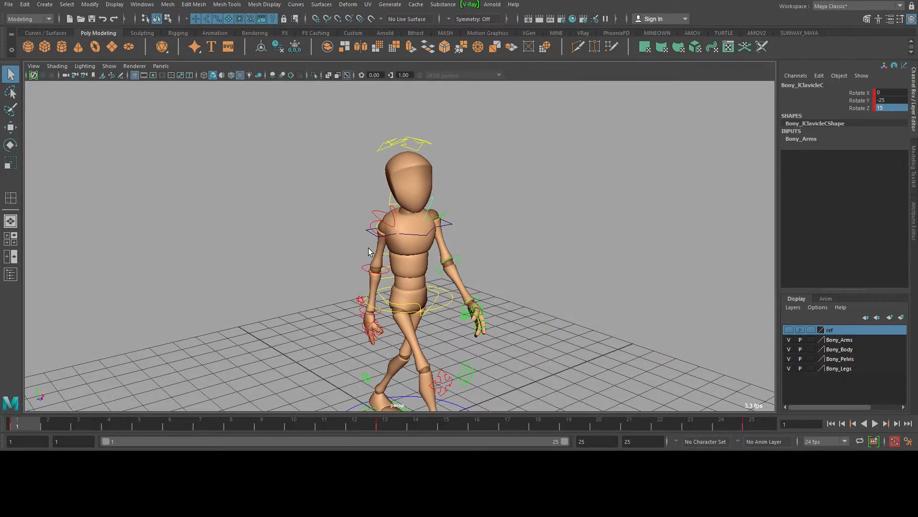
{"action": "left_click", "coordinate": [756, 423]}
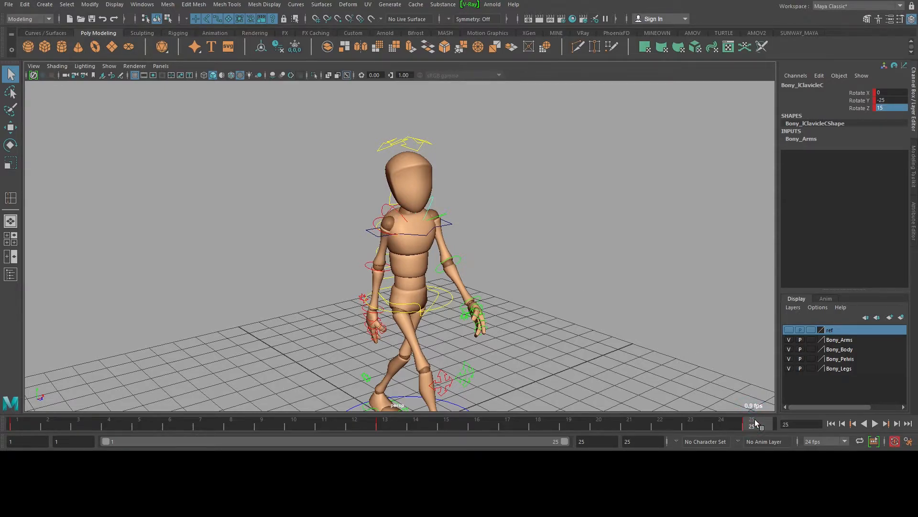
{"action": "left_click", "coordinate": [19, 421]}
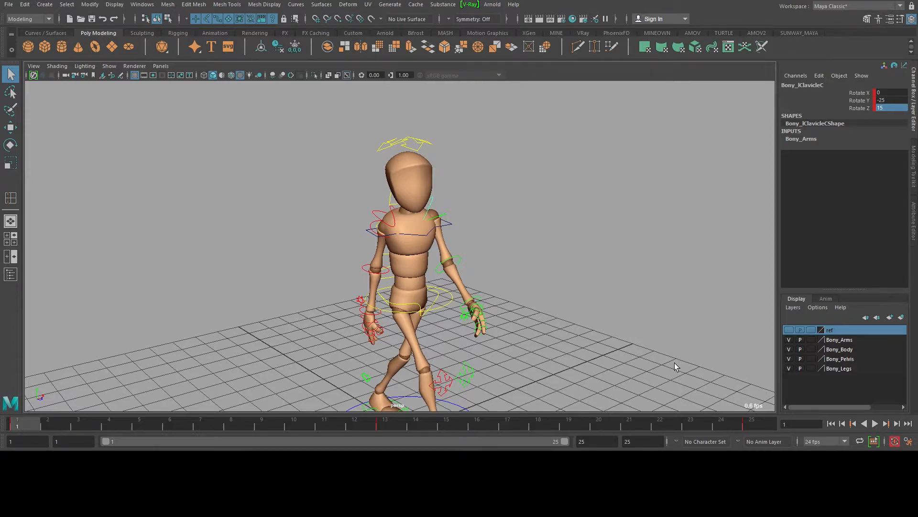
Copy the right clavicle's Rotate X, Y and Z keys from frame 1 and paste them at frame 25
{"action": "left_click", "coordinate": [605, 201]}
{"action": "left_click", "coordinate": [373, 213]}
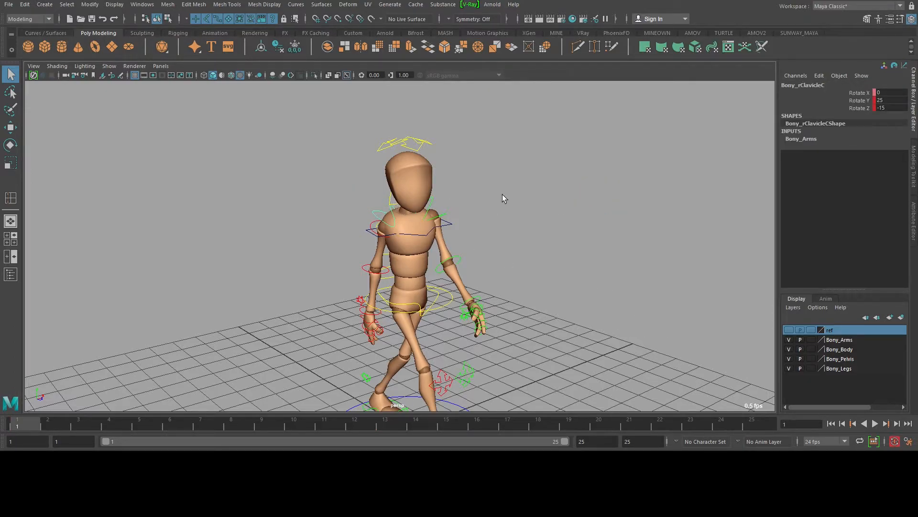
{"action": "left_click_drag", "start_coordinate": [860, 92], "coordinate": [863, 108]}
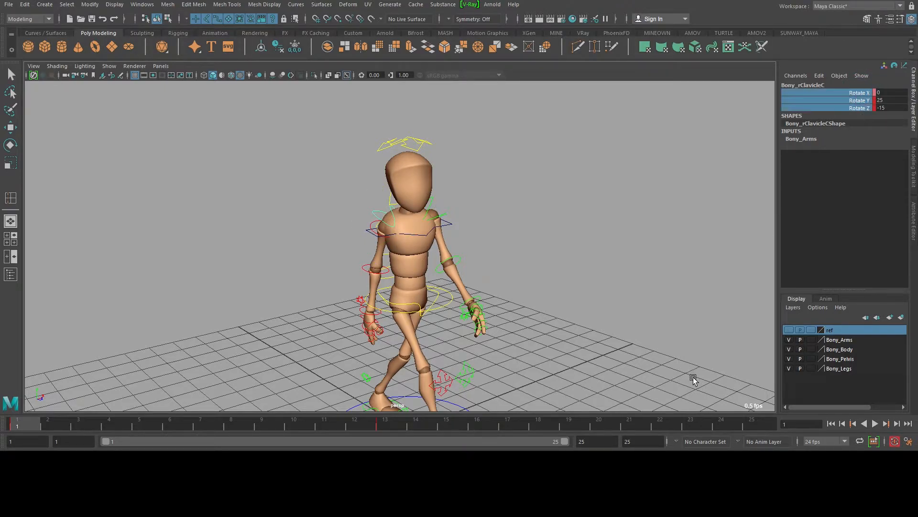
{"action": "right_click", "coordinate": [26, 423]}
{"action": "left_click", "coordinate": [60, 273]}
{"action": "left_click", "coordinate": [751, 423]}
{"action": "right_click", "coordinate": [756, 424]}
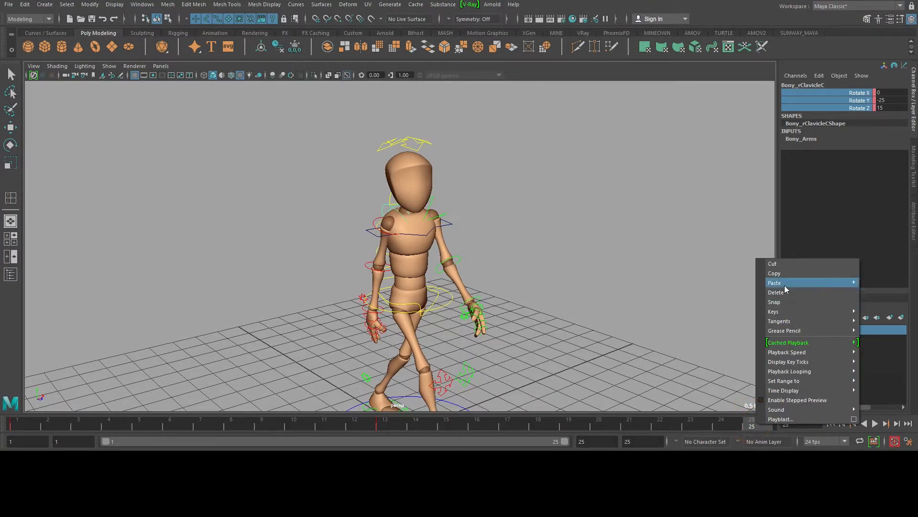
{"action": "mouse_move", "coordinate": [784, 285]}
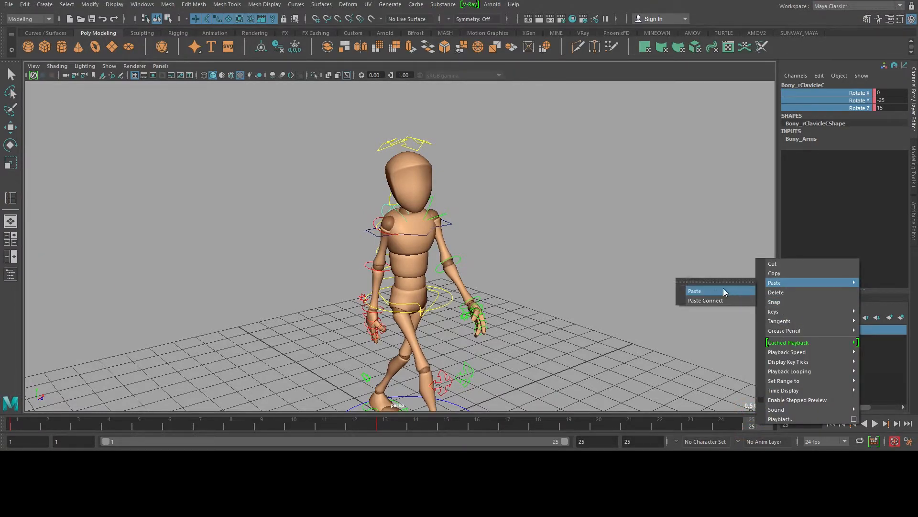
{"action": "left_click", "coordinate": [728, 290]}
Clear the selection and play the walk cycle from frame 1 to check that the shoulders loop
{"action": "left_click", "coordinate": [549, 258]}
{"action": "left_click", "coordinate": [17, 422]}
{"action": "key", "text": "alt+v"}
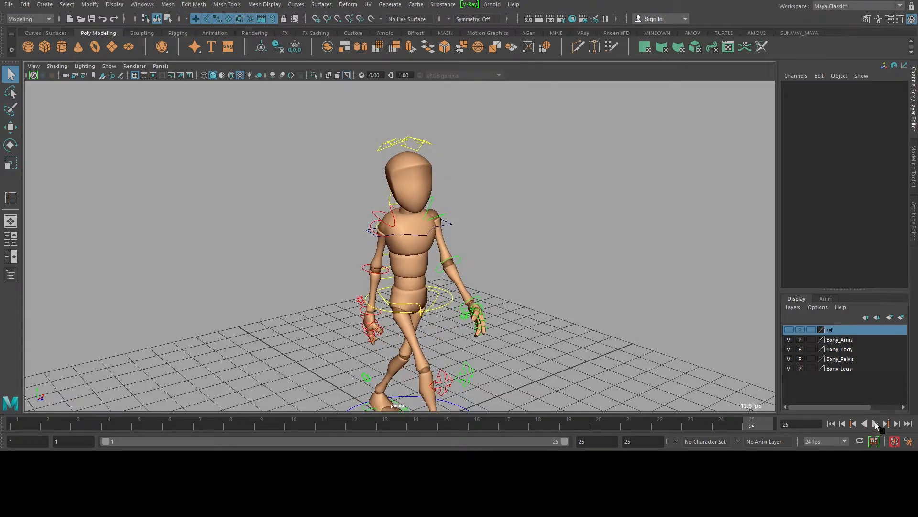
{"action": "left_click", "coordinate": [875, 424]}
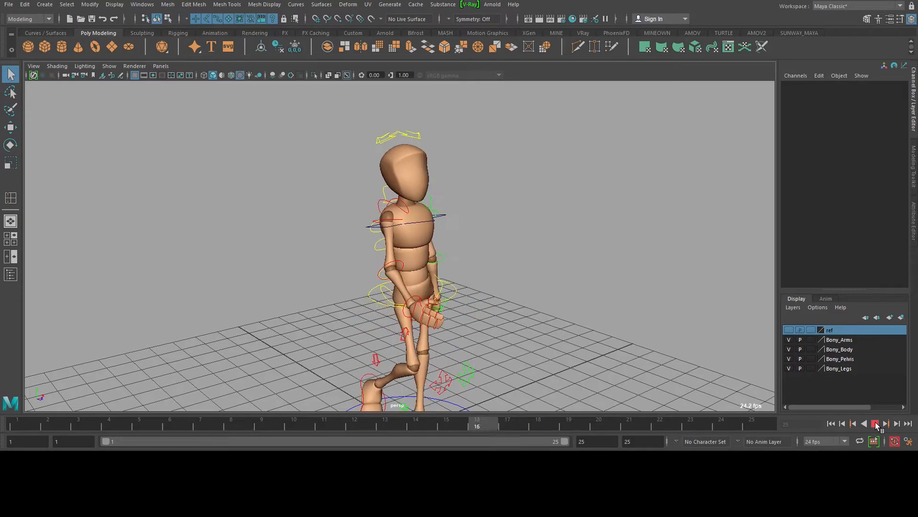
{"action": "left_click", "coordinate": [594, 229]}
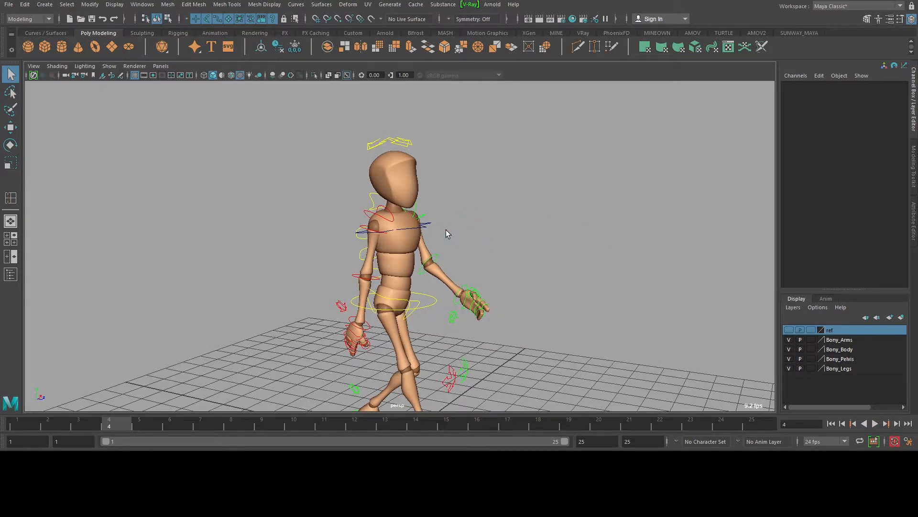
Select the chest control Bony_SpineTopIKC with the Move tool and show the ref layer's reference images
{"action": "left_click", "coordinate": [428, 223]}
{"action": "left_click_drag", "start_coordinate": [441, 218], "coordinate": [450, 215], "text": "alt"}
{"action": "middle_click_drag", "start_coordinate": [450, 215], "coordinate": [480, 203], "text": "alt"}
{"action": "key", "text": "w"}
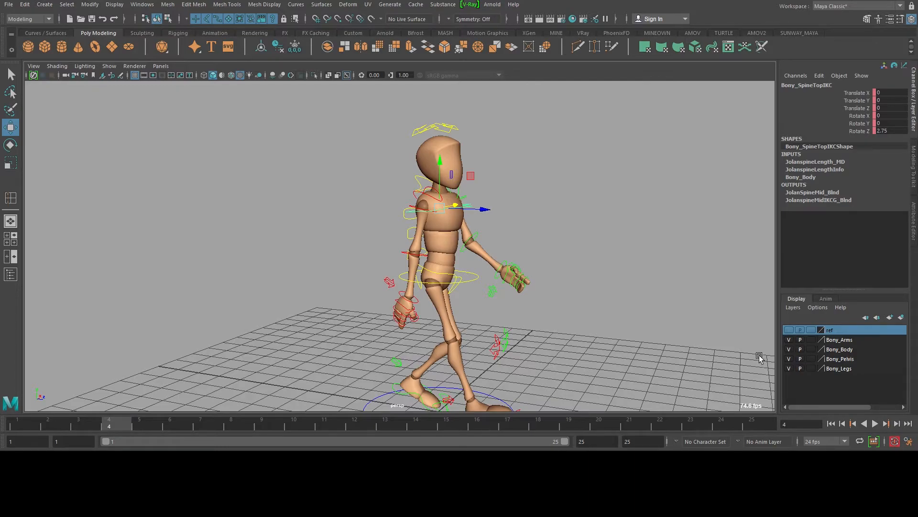
{"action": "left_click", "coordinate": [788, 329]}
{"action": "middle_click_drag", "start_coordinate": [600, 274], "coordinate": [405, 267], "text": "alt"}
Play the walk cycle and scrub from frame 20 to 25, comparing the upper body with the reference images
{"action": "key", "text": "alt+v"}
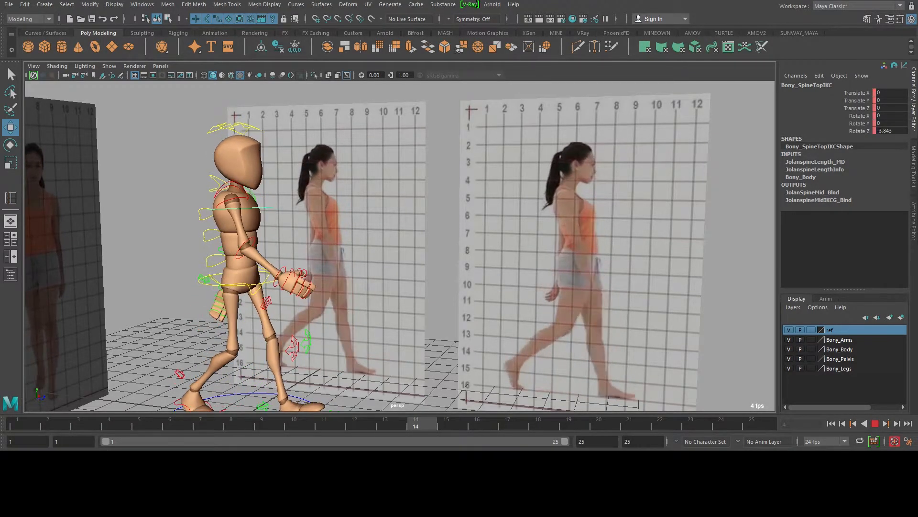
{"action": "key", "text": "Escape"}
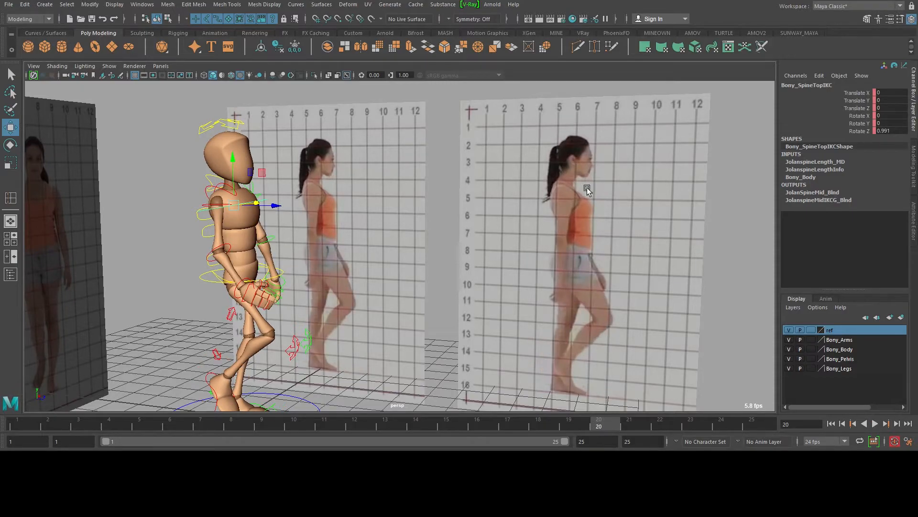
{"action": "left_click_drag", "start_coordinate": [605, 421], "coordinate": [825, 422]}
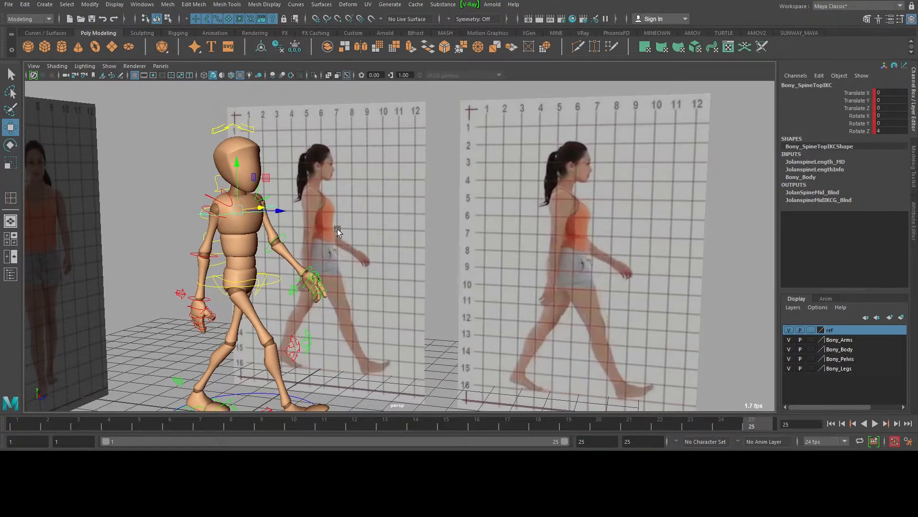
Try moving the chest control vertically at frame 25, and undo the move
{"action": "left_click_drag", "start_coordinate": [184, 225], "coordinate": [215, 221], "text": "alt"}
{"action": "right_click_drag", "start_coordinate": [215, 221], "coordinate": [246, 210], "text": "alt"}
{"action": "middle_click_drag", "start_coordinate": [311, 206], "coordinate": [418, 197], "text": "alt"}
{"action": "mouse_move", "coordinate": [310, 162]}
{"action": "left_mouse_down"}
{"action": "mouse_move", "coordinate": [317, 173]}
{"action": "mouse_move", "coordinate": [315, 159]}
{"action": "left_mouse_up"}
{"action": "key", "text": "ctrl+z"}
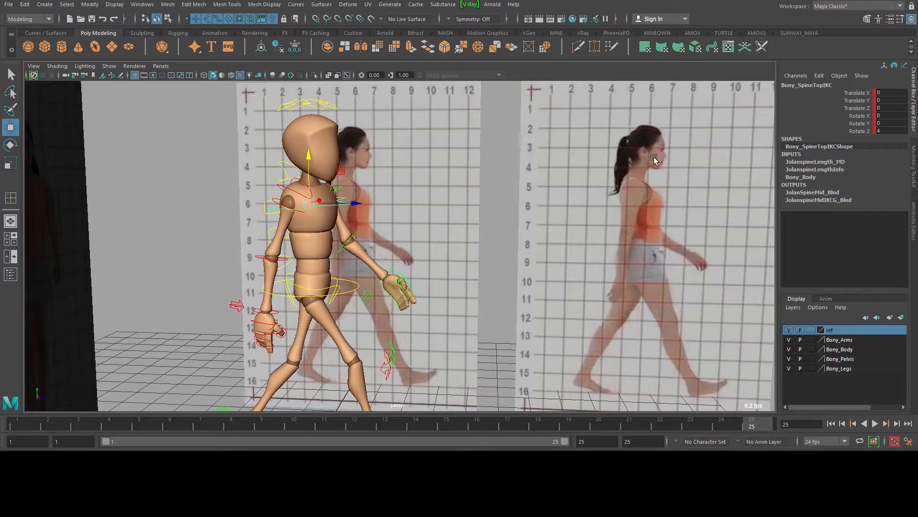
Scrub the chest control from frame 1 to frame 9 against the side reference, and consult the walk cycle images in the browser
{"action": "left_click", "coordinate": [860, 102]}
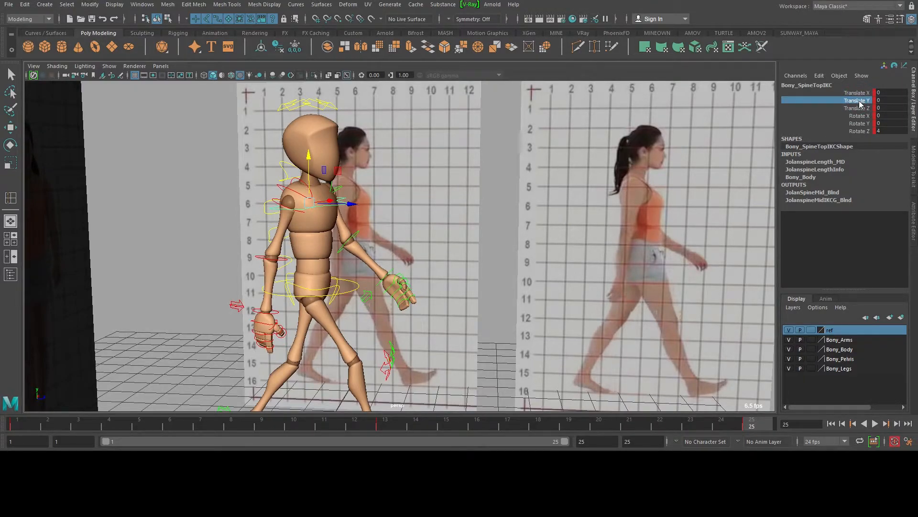
{"action": "left_click", "coordinate": [25, 425]}
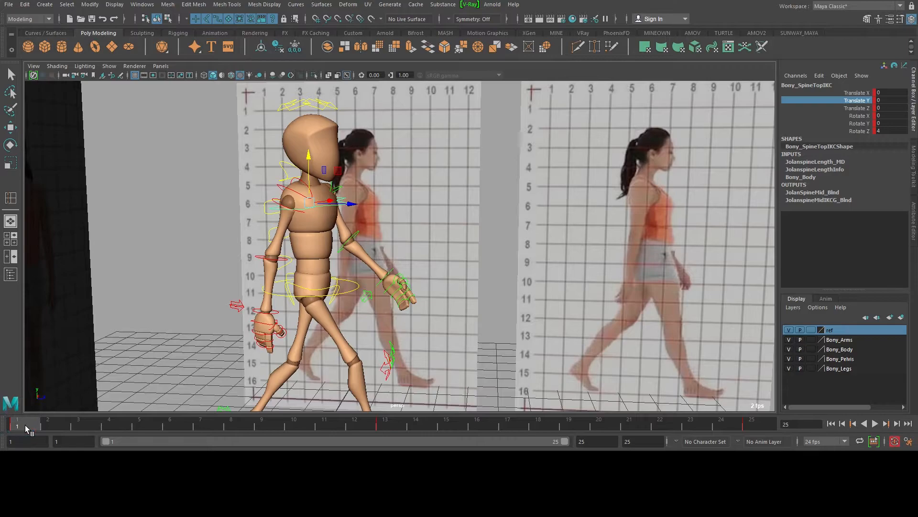
{"action": "scroll", "coordinate": [444, 236], "scroll_direction": "down", "scroll_amount": 5}
{"action": "left_click_drag", "start_coordinate": [56, 422], "coordinate": [260, 420]}
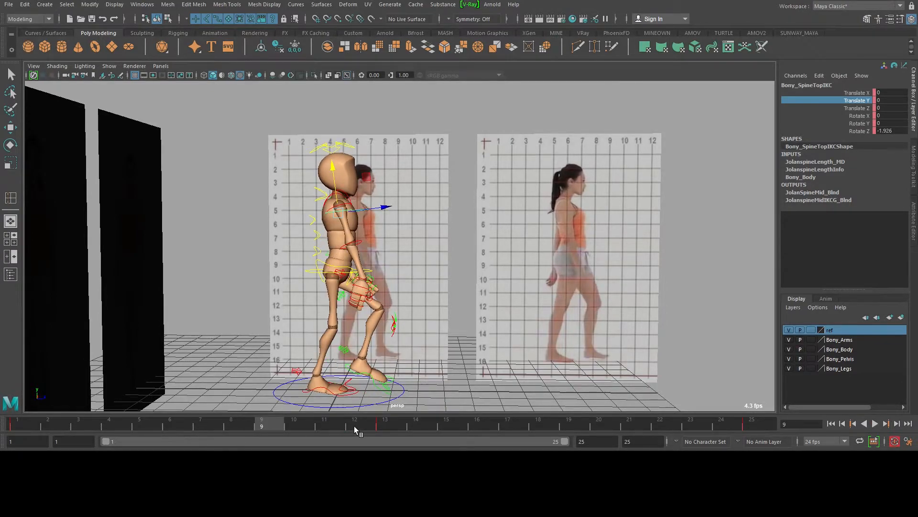
{"action": "left_click", "coordinate": [624, 431]}
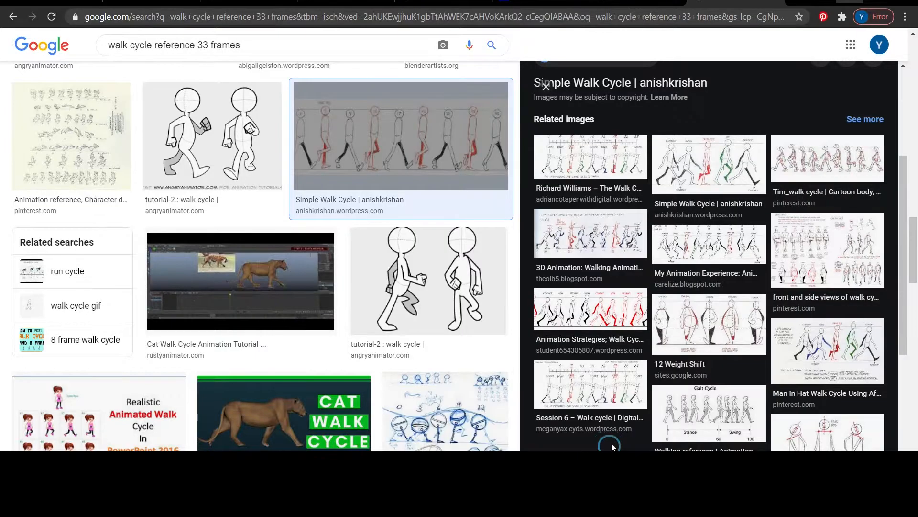
{"action": "left_click", "coordinate": [645, 2]}
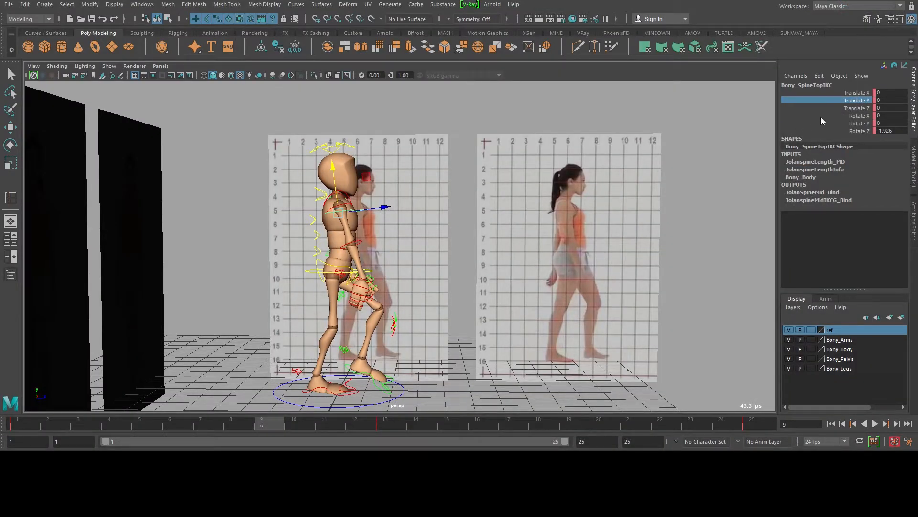
At frame 9, set the chest control's Translate Y to 0.1 and play back the motion from frame 1
{"action": "double_click", "coordinate": [887, 100]}
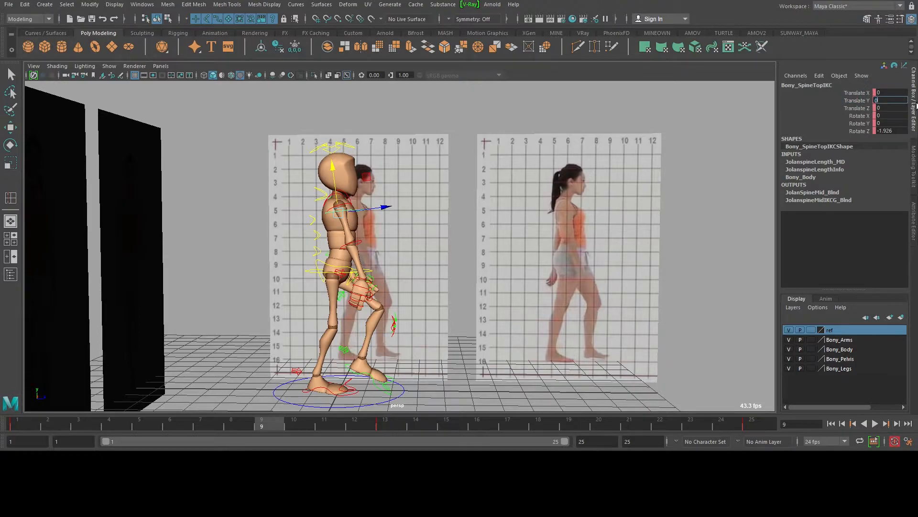
{"action": "type", "text": "0.1"}
{"action": "key", "text": "Return"}
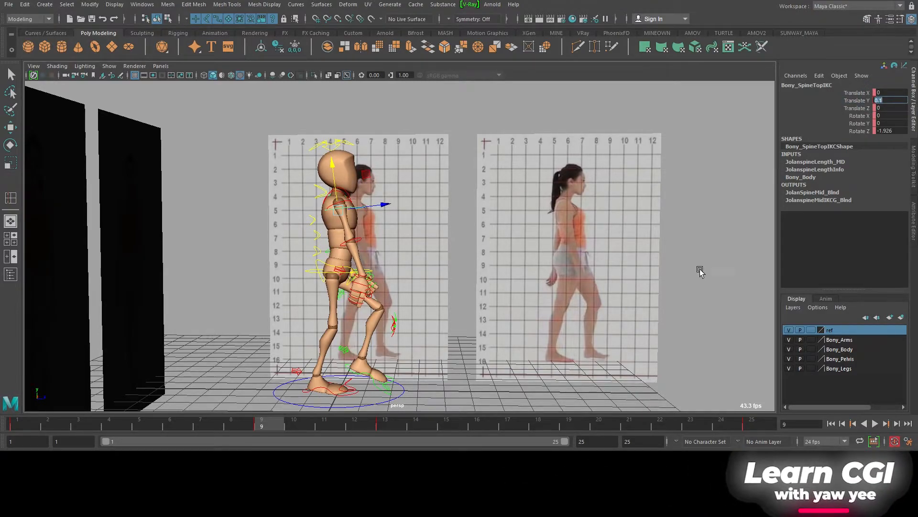
{"action": "left_click", "coordinate": [18, 424]}
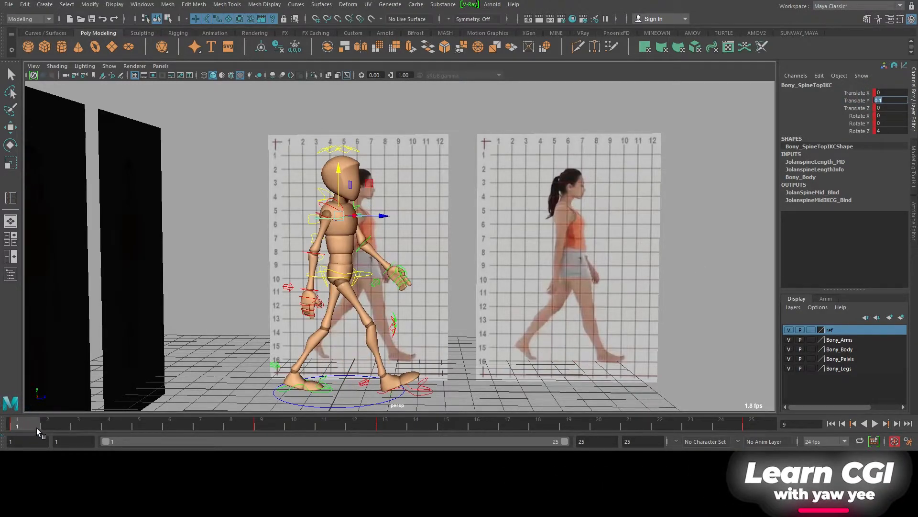
{"action": "key", "text": "alt+v"}
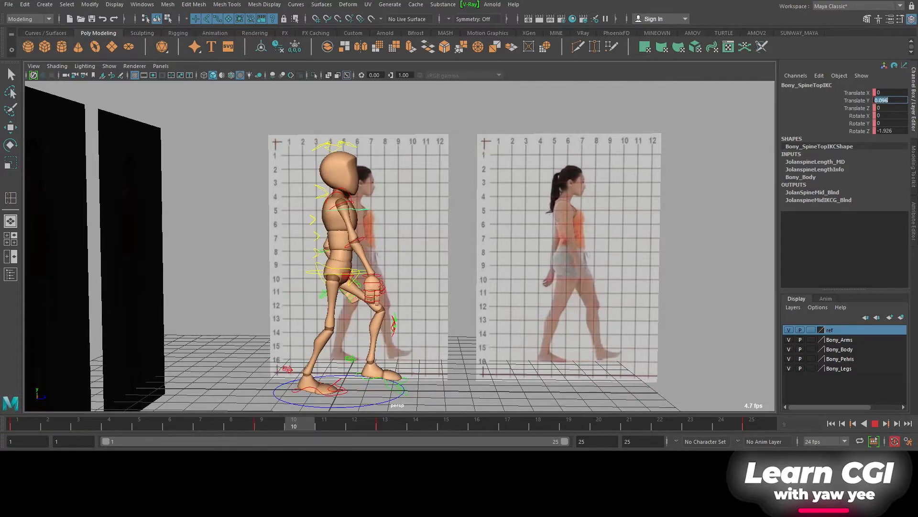
Return to frame 9, set the chest control's Translate Y to 0.2 and play back the motion
{"action": "left_click_drag", "start_coordinate": [415, 429], "coordinate": [272, 430]}
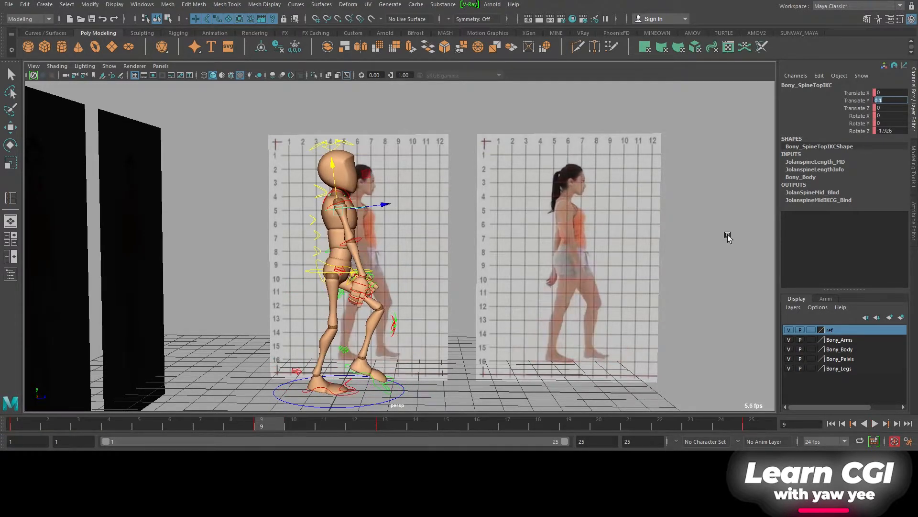
{"action": "type", "text": "0.2"}
{"action": "key", "text": "Return"}
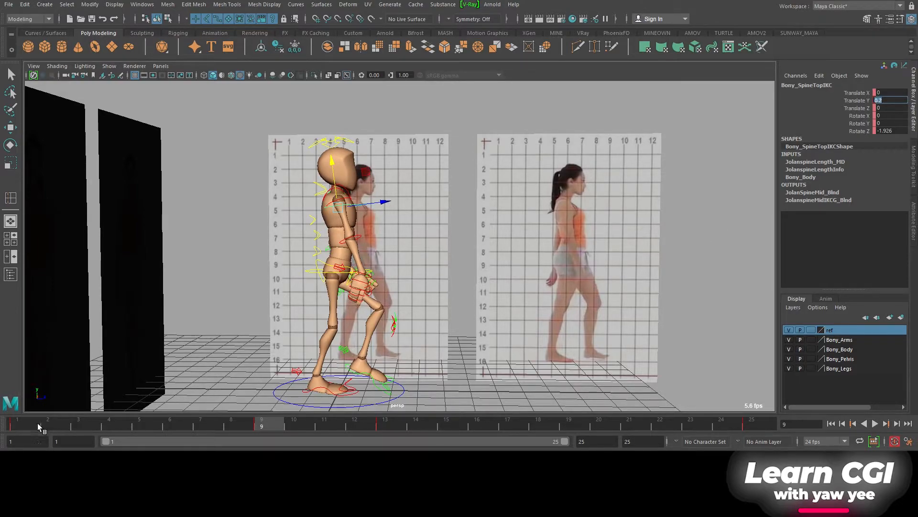
{"action": "key", "text": "alt+v"}
At frame 4, set the chest control's Translate Y to -0.1
{"action": "left_click_drag", "start_coordinate": [16, 426], "coordinate": [108, 426]}
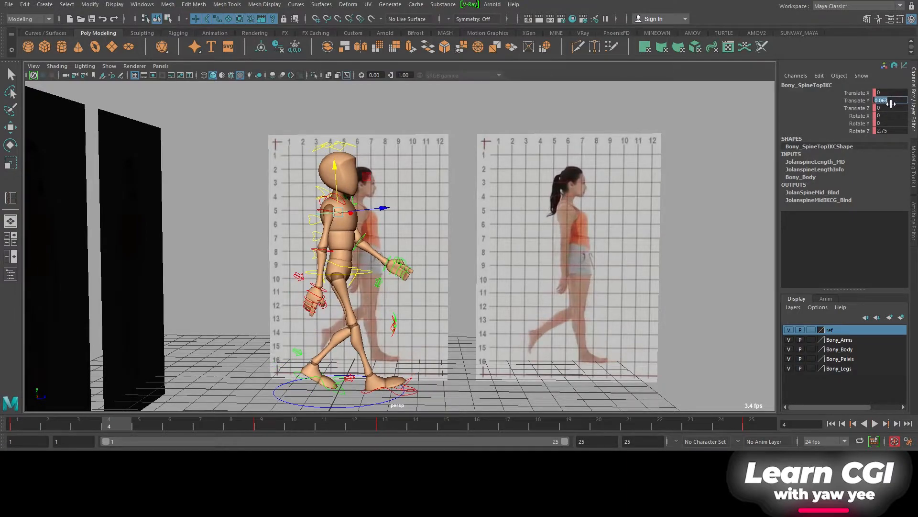
{"action": "type", "text": ".1"}
{"action": "key", "text": "Return"}
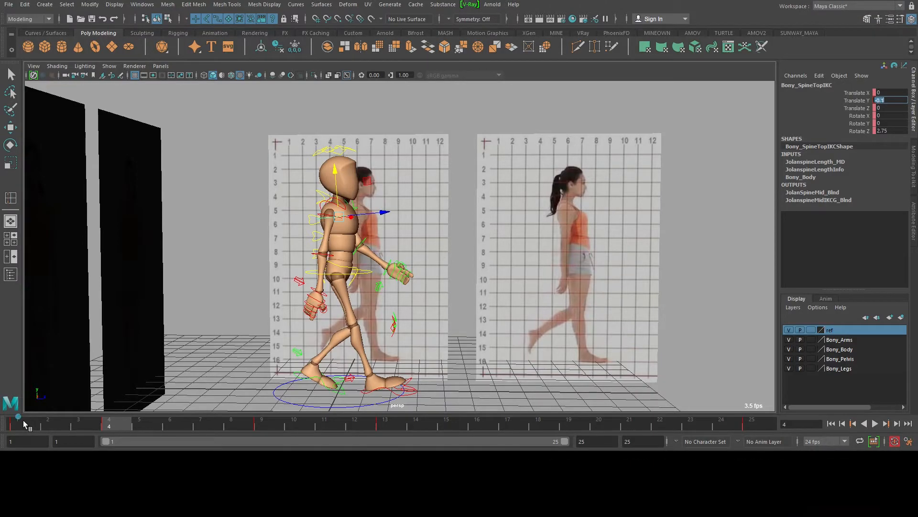
Play and scrub the walk to frame 9, and set the chest control's Translate Y to 0.1 there
{"action": "key", "text": "alt+v"}
{"action": "mouse_move", "coordinate": [120, 441]}
{"action": "left_mouse_down"}
{"action": "mouse_move", "coordinate": [149, 443]}
{"action": "mouse_move", "coordinate": [22, 428]}
{"action": "mouse_move", "coordinate": [122, 424]}
{"action": "left_mouse_up"}
{"action": "left_click_drag", "start_coordinate": [52, 422], "coordinate": [260, 444]}
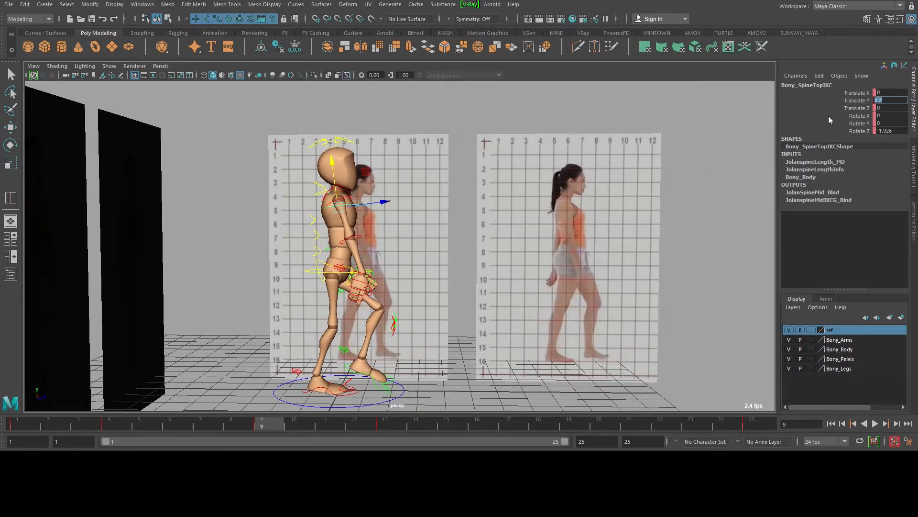
{"action": "type", "text": "0.1"}
{"action": "key", "text": "Return"}
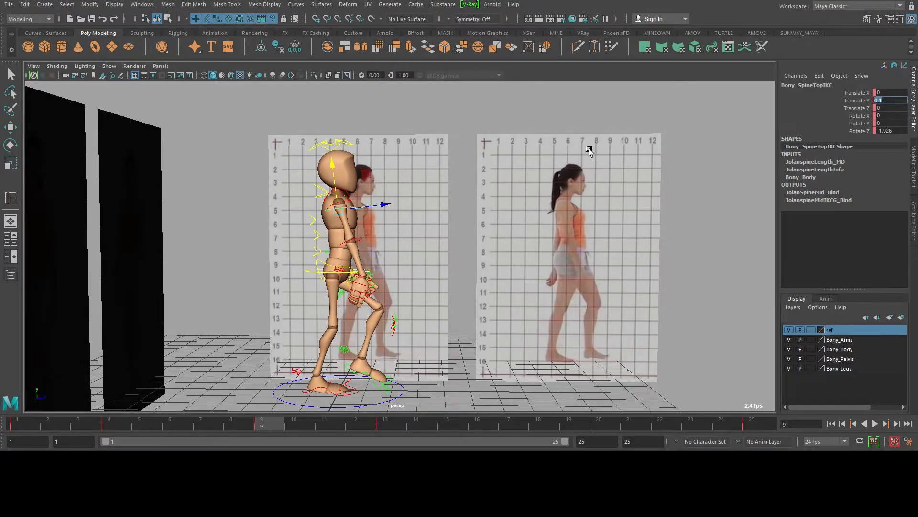
At frame 16, set the chest control's Translate Y to -0.1
{"action": "left_click_drag", "start_coordinate": [29, 428], "coordinate": [479, 435]}
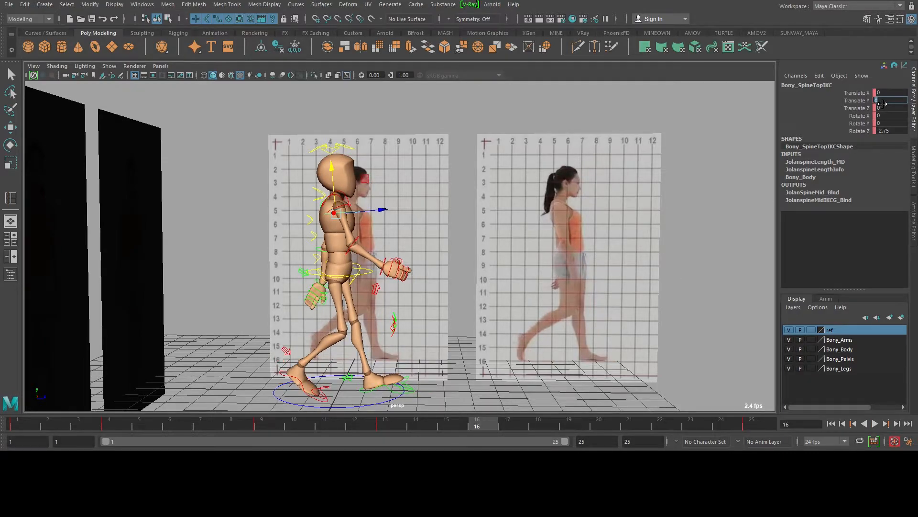
{"action": "left_click", "coordinate": [116, 418]}
{"action": "left_click", "coordinate": [478, 423]}
{"action": "type", "text": ".1"}
{"action": "key", "text": "Return"}
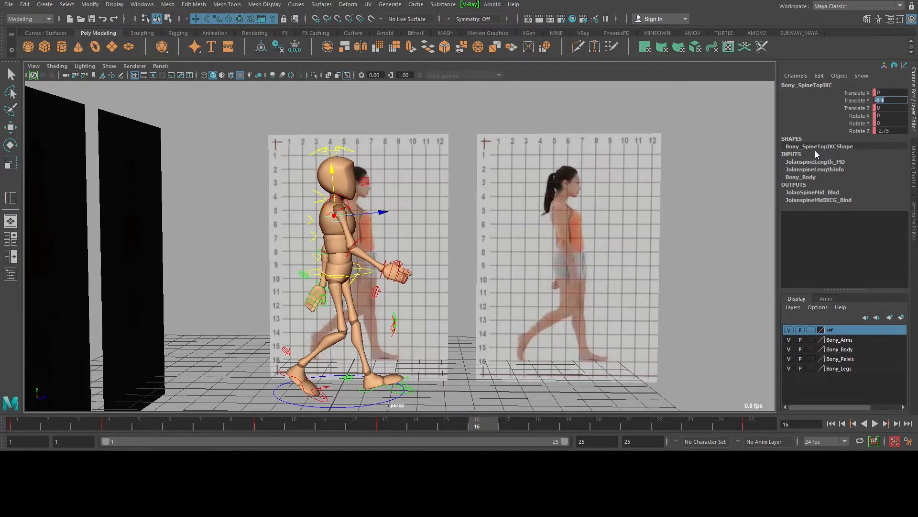
Compare with the pose at frame 9, and set the chest control's Translate Y to 0.1 at frame 20
{"action": "left_click", "coordinate": [269, 425]}
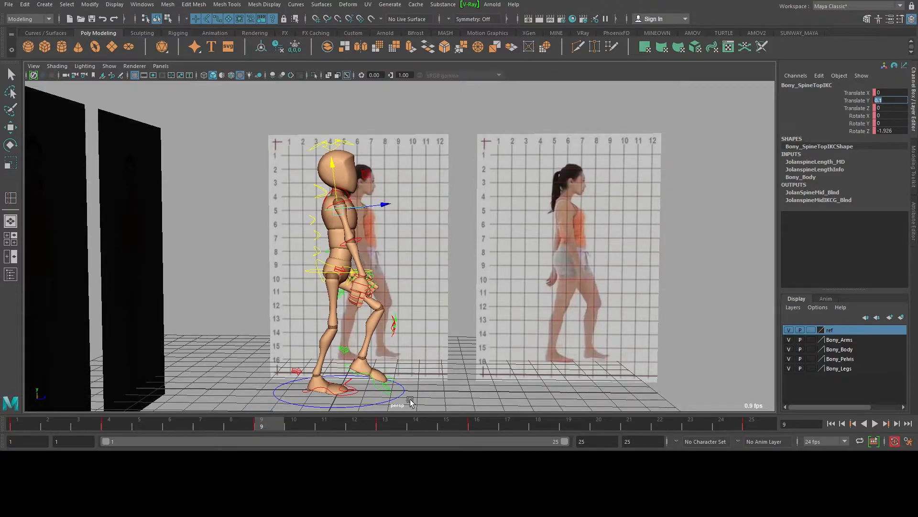
{"action": "key", "text": "alt+v"}
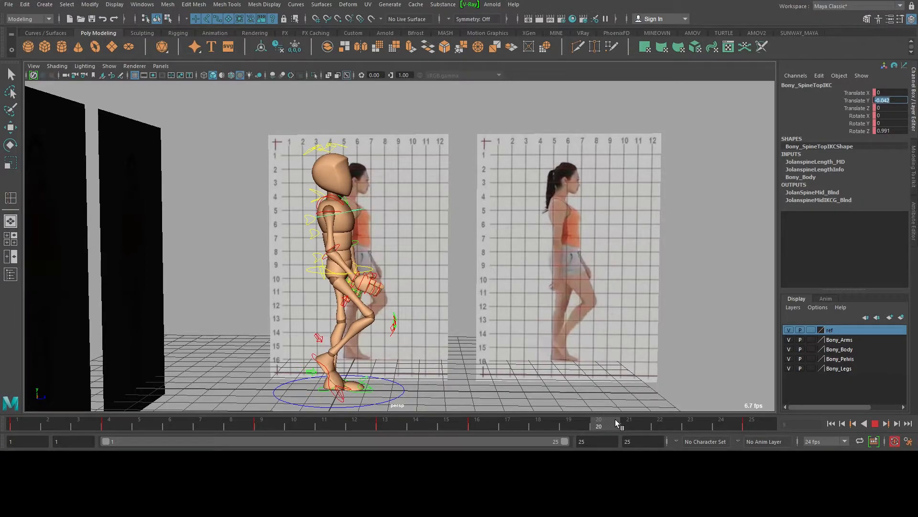
{"action": "key", "text": "alt+v"}
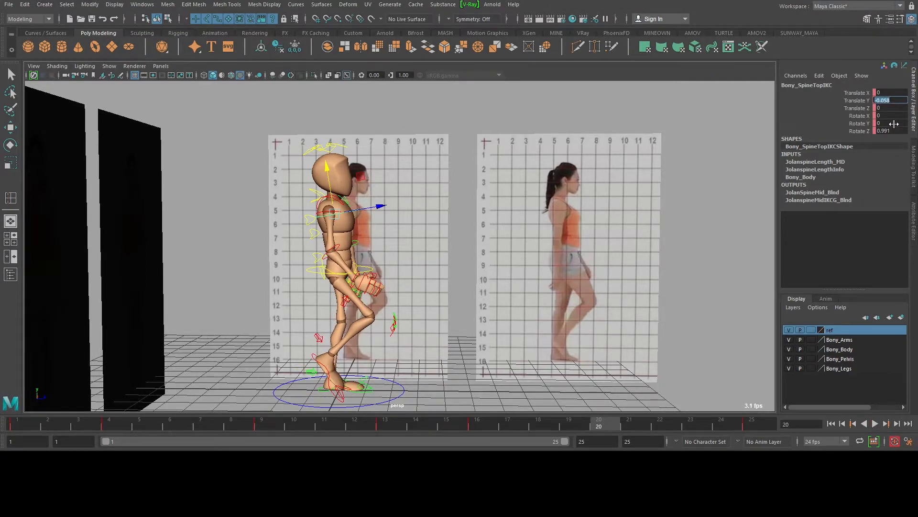
{"action": "key", "text": "Return"}
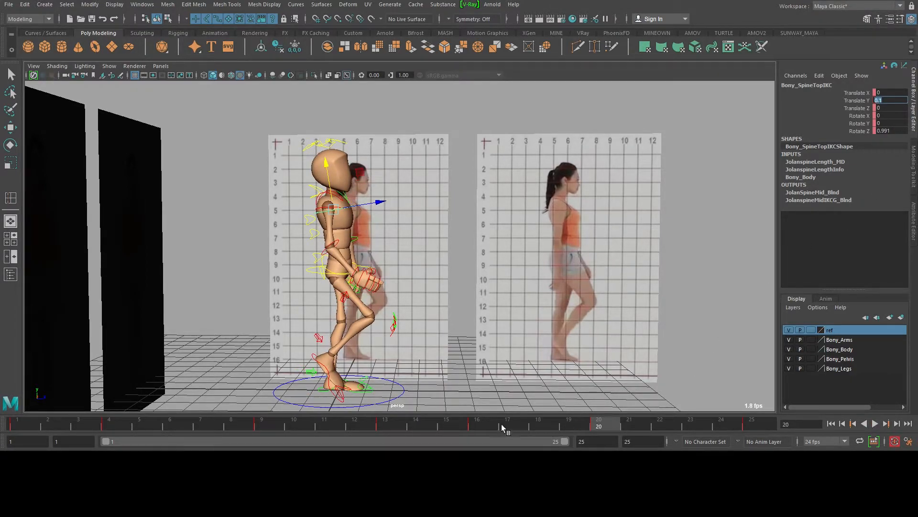
Move the chest control's key from frame 20 to frame 21 on the timeline
{"action": "key", "text": "alt+v"}
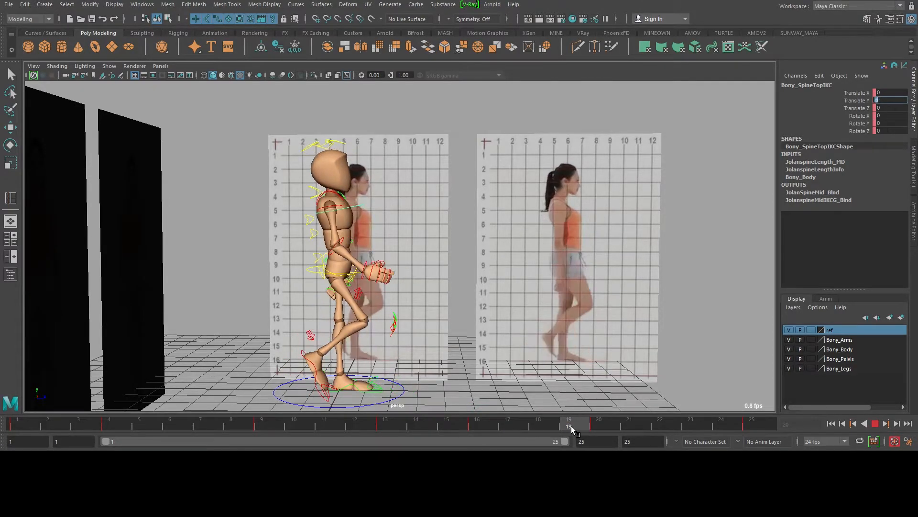
{"action": "key", "text": "alt+v"}
{"action": "left_click_drag", "start_coordinate": [607, 429], "coordinate": [626, 425], "text": "shift"}
{"action": "left_click", "coordinate": [693, 423]}
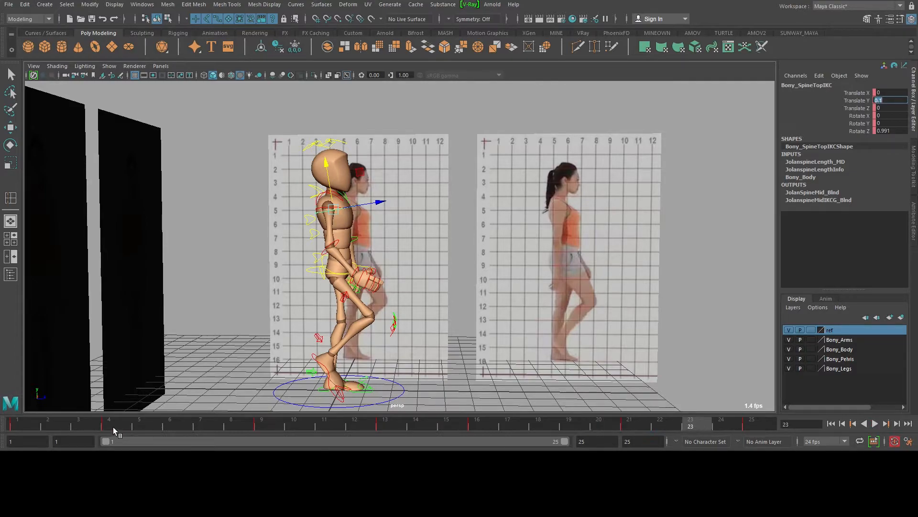
Play and scrub the walk cycle from the side and front to check the chest's vertical motion
{"action": "left_click", "coordinate": [17, 421]}
{"action": "key", "text": "alt+v"}
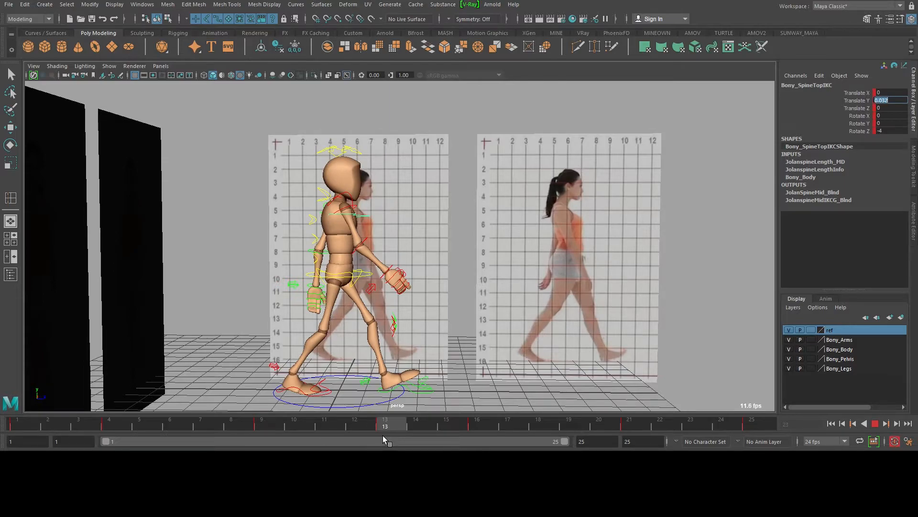
{"action": "key", "text": "Escape"}
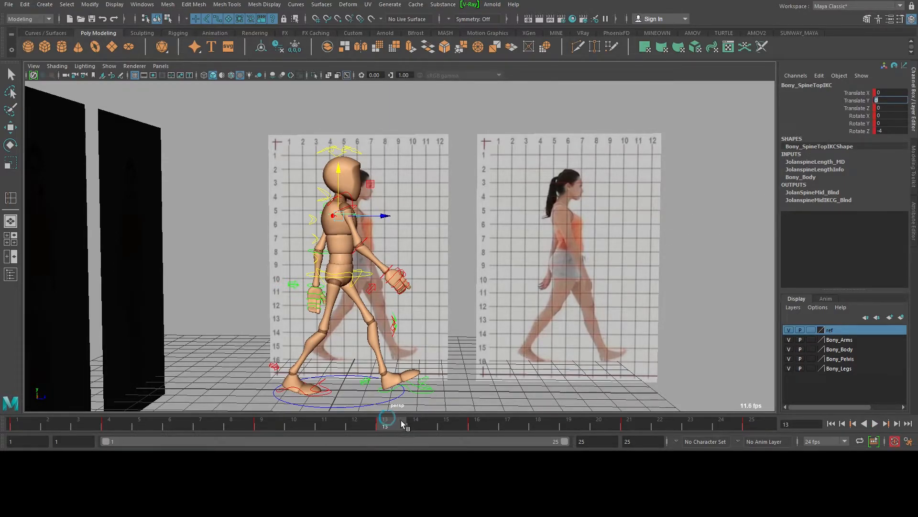
{"action": "key", "text": "alt+v"}
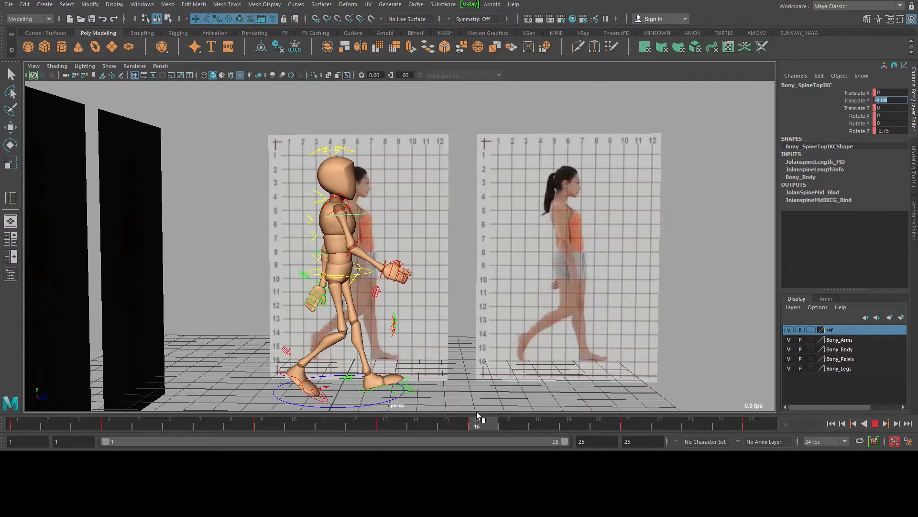
{"action": "key", "text": "Escape"}
{"action": "left_click_drag", "start_coordinate": [459, 426], "coordinate": [19, 423]}
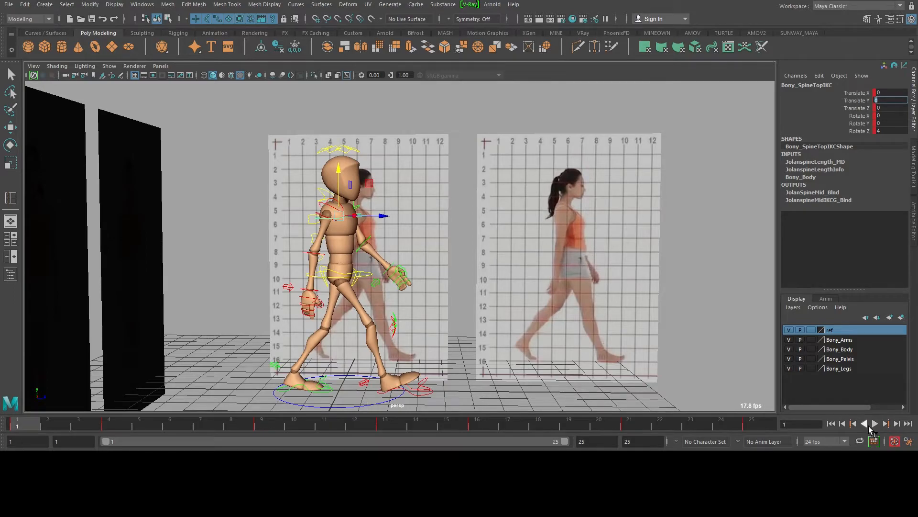
{"action": "left_click", "coordinate": [874, 424]}
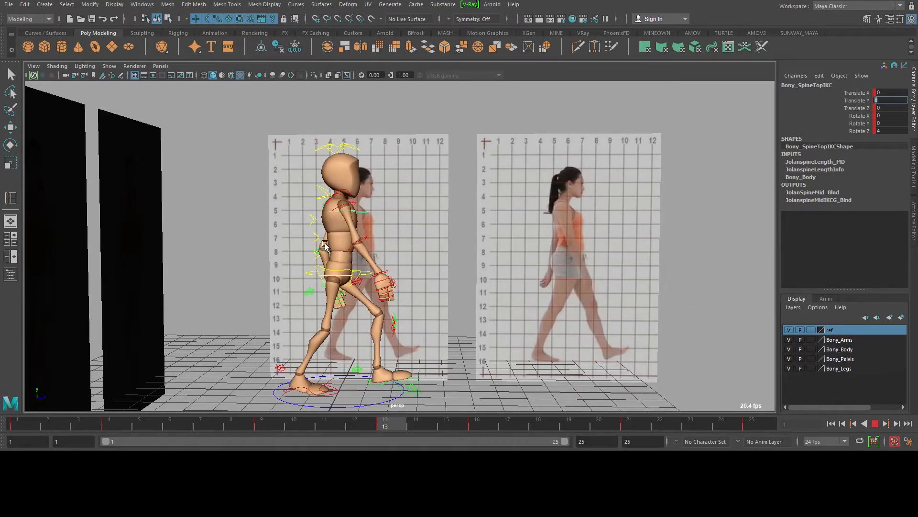
{"action": "mouse_move", "coordinate": [434, 260]}
{"action": "left_mouse_down", "text": "alt"}
{"action": "mouse_move", "coordinate": [450, 233]}
{"action": "mouse_move", "coordinate": [440, 252]}
{"action": "left_mouse_up", "text": "alt"}
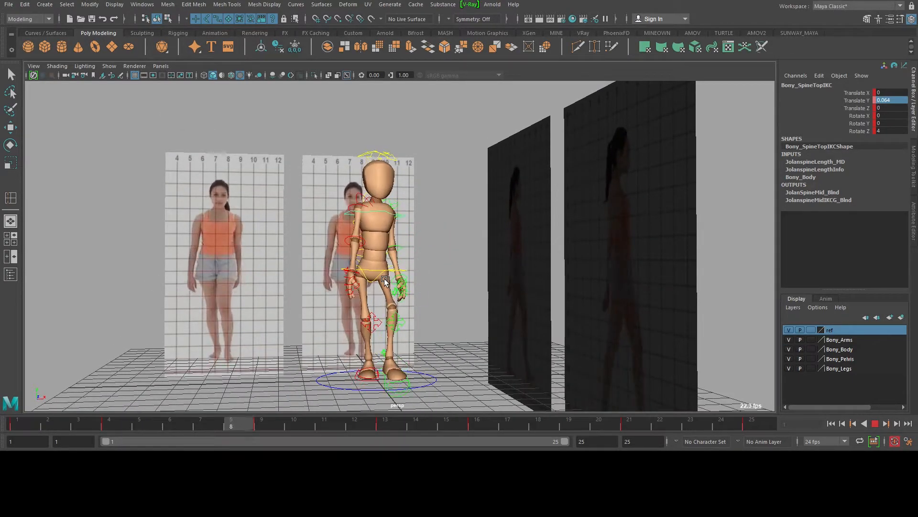
{"action": "left_click_drag", "start_coordinate": [384, 278], "coordinate": [484, 279], "text": "alt"}
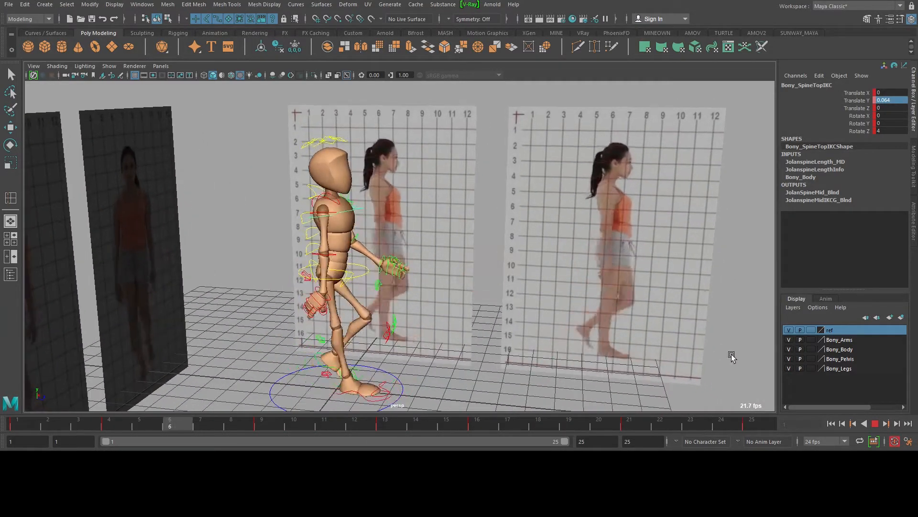
{"action": "key", "text": "Escape"}
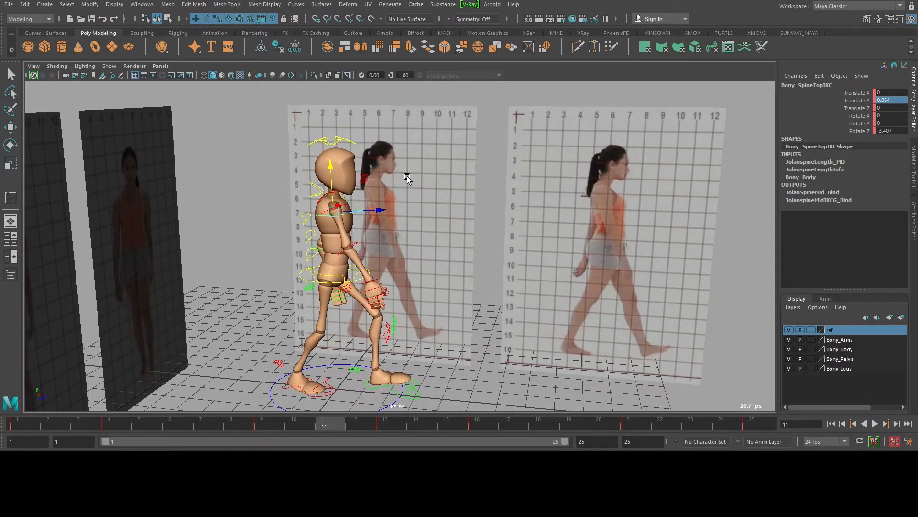
Select the head control and save the scene as a new file version numbered 4
{"action": "left_click", "coordinate": [333, 143]}
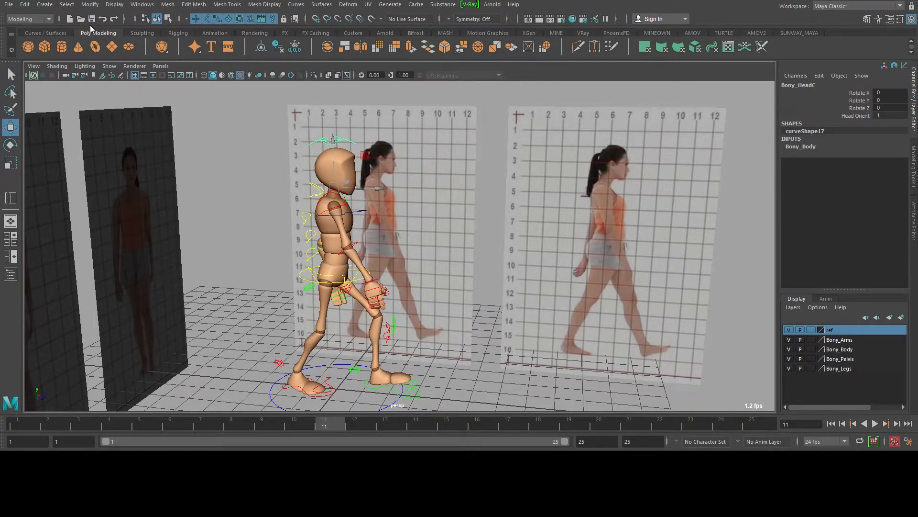
{"action": "left_click", "coordinate": [8, 5]}
{"action": "left_click", "coordinate": [33, 51]}
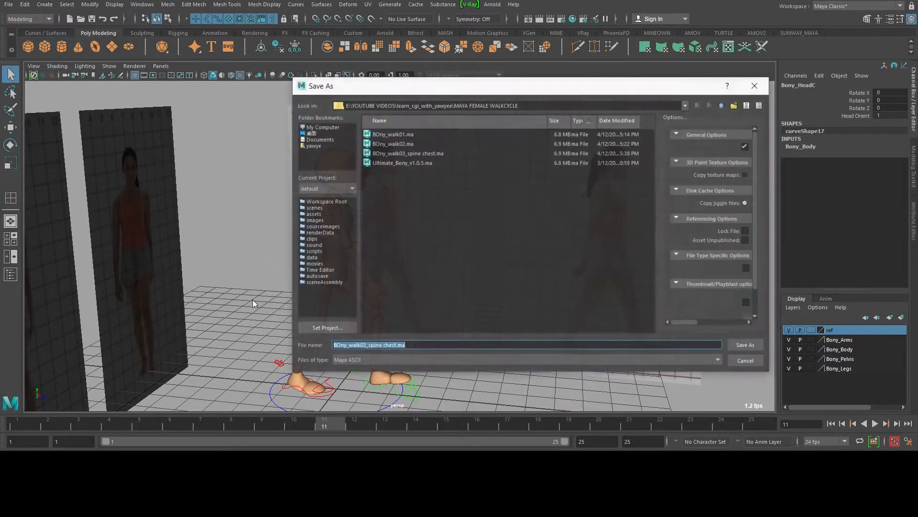
{"action": "left_click_drag", "start_coordinate": [405, 345], "coordinate": [366, 341]}
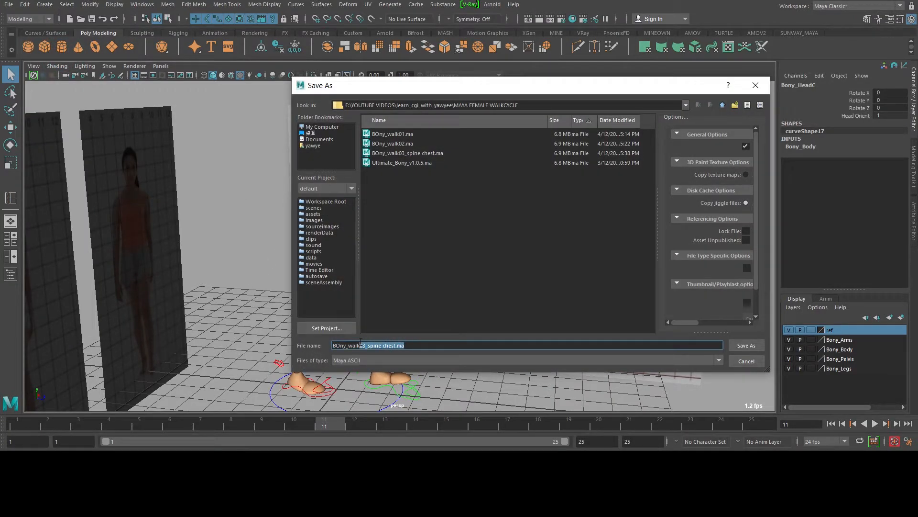
{"action": "type", "text": "4"}
{"action": "key", "text": "Return"}
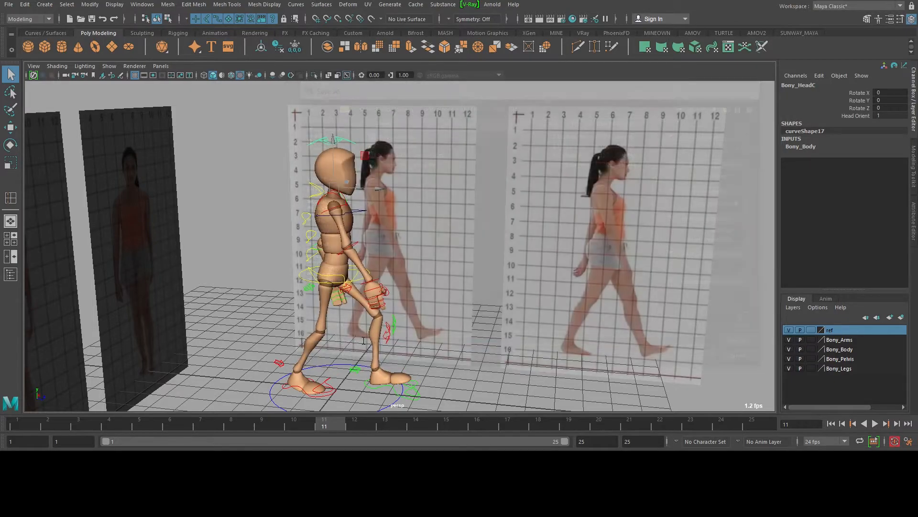
Play the walk from the side and front, and scrub through the Mathilda rig female walk cycle video for comparison
{"action": "key", "text": "w"}
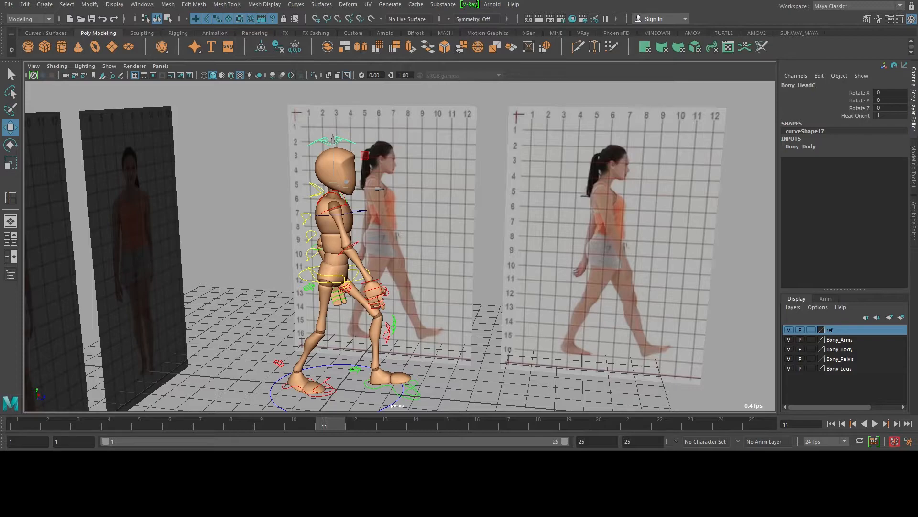
{"action": "key", "text": "ctrl+z"}
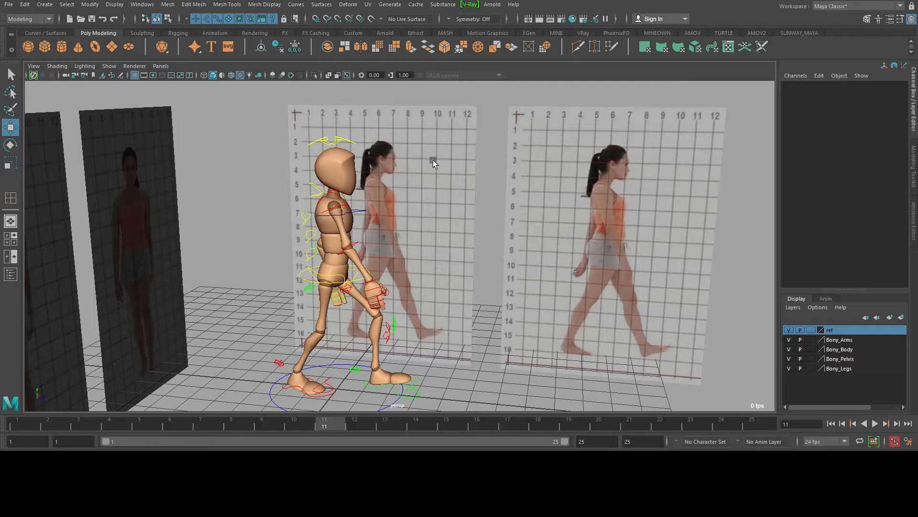
{"action": "key", "text": "alt+v"}
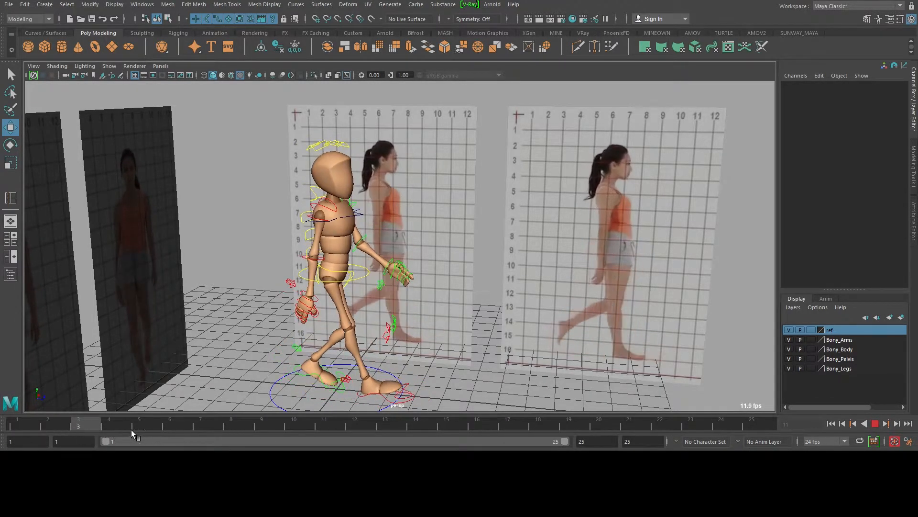
{"action": "left_click", "coordinate": [53, 423]}
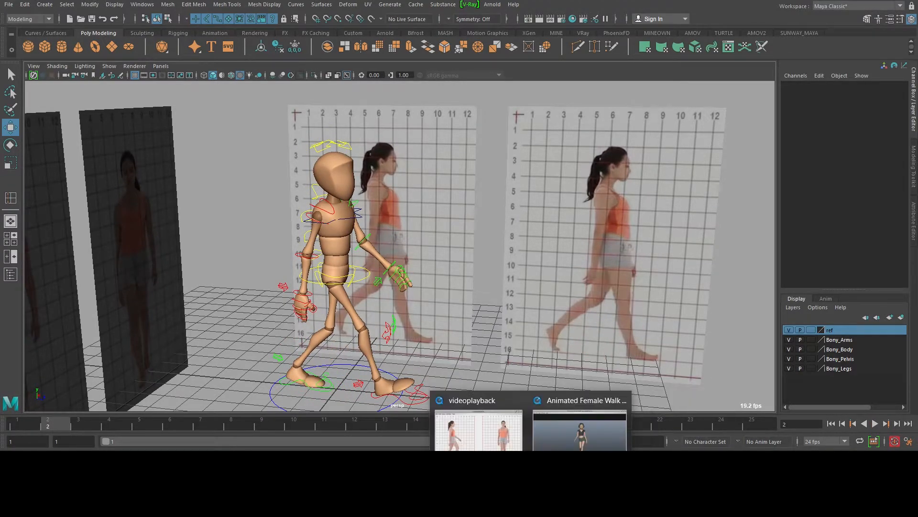
{"action": "left_click", "coordinate": [584, 421]}
{"action": "left_click_drag", "start_coordinate": [214, 379], "coordinate": [325, 373]}
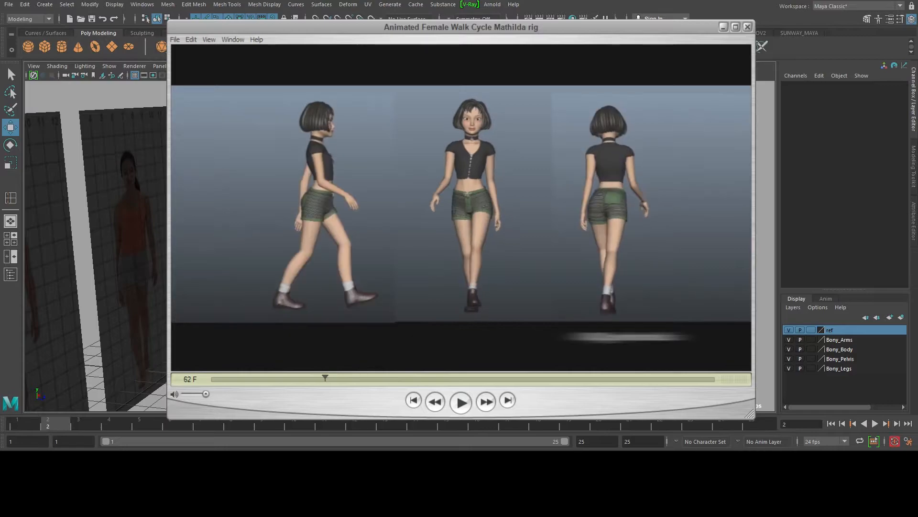
{"action": "left_click", "coordinate": [723, 27]}
{"action": "left_click_drag", "start_coordinate": [561, 184], "coordinate": [430, 211], "text": "alt"}
{"action": "key", "text": "alt+v"}
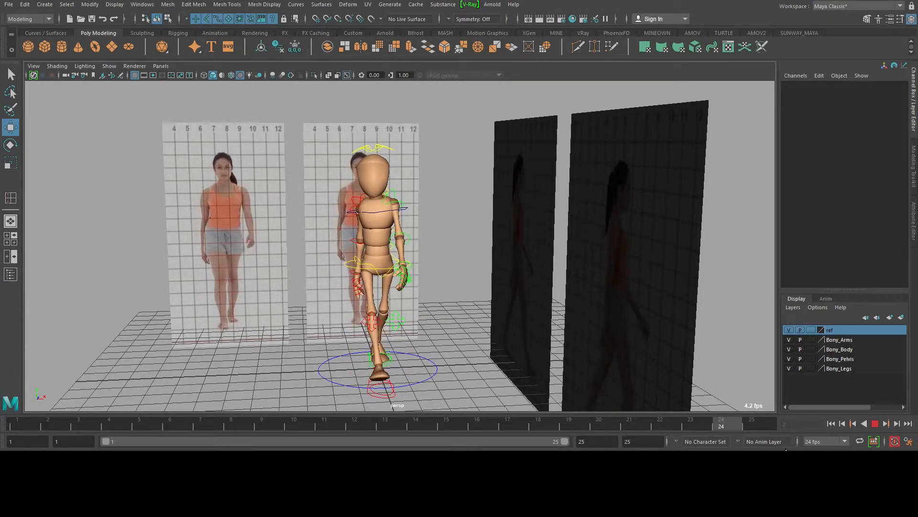
{"action": "key", "text": "Escape"}
Select the head control and key its channels at frame 1
{"action": "left_click", "coordinate": [372, 143]}
{"action": "right_click_drag", "start_coordinate": [450, 153], "coordinate": [494, 164], "text": "alt"}
{"action": "left_click_drag", "start_coordinate": [488, 171], "coordinate": [451, 171], "text": "alt"}
{"action": "right_click_drag", "start_coordinate": [450, 169], "coordinate": [446, 197], "text": "alt"}
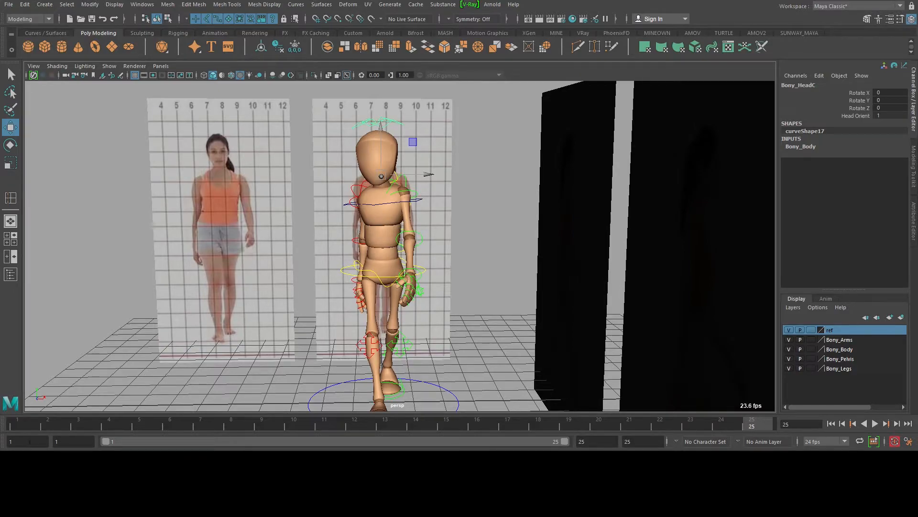
{"action": "left_click", "coordinate": [19, 423]}
{"action": "key", "text": "s"}
{"action": "right_click", "coordinate": [613, 415]}
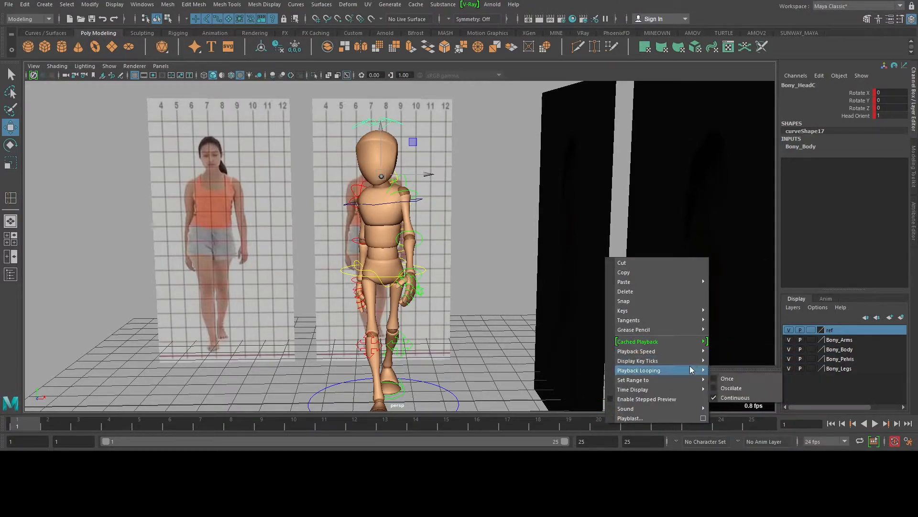
{"action": "mouse_move", "coordinate": [660, 378]}
{"action": "left_click", "coordinate": [732, 366]}
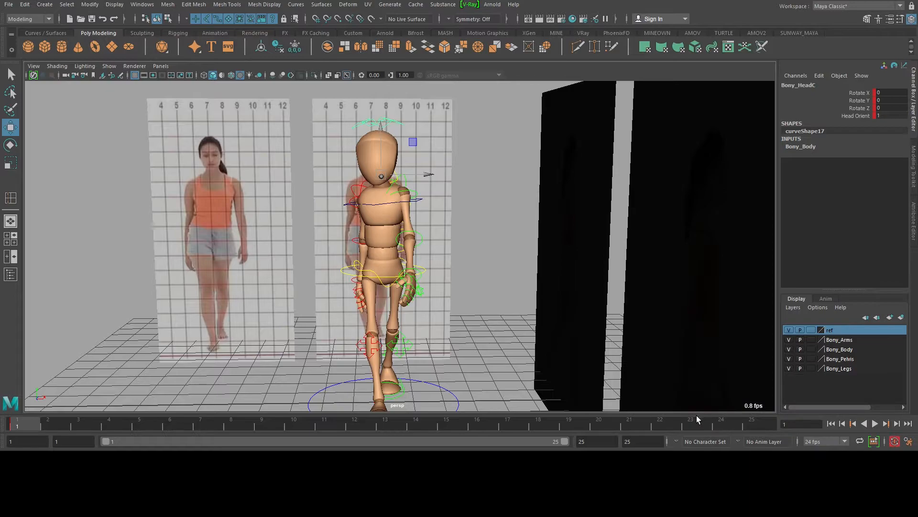
At frame 1, tilt the head control to a Rotate Z of -5 and play back the walk to frame 25
{"action": "right_click_drag", "start_coordinate": [467, 240], "coordinate": [456, 227], "text": "alt"}
{"action": "key", "text": "e"}
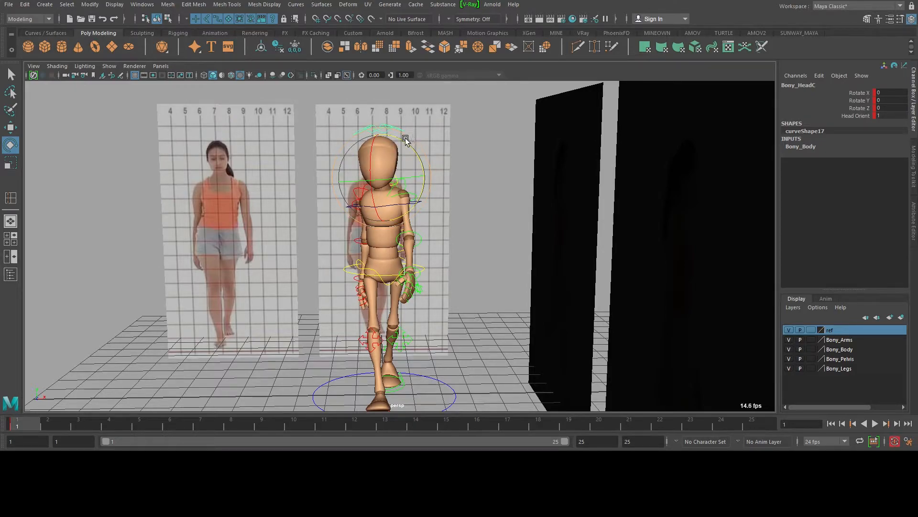
{"action": "left_click_drag", "start_coordinate": [404, 141], "coordinate": [407, 140]}
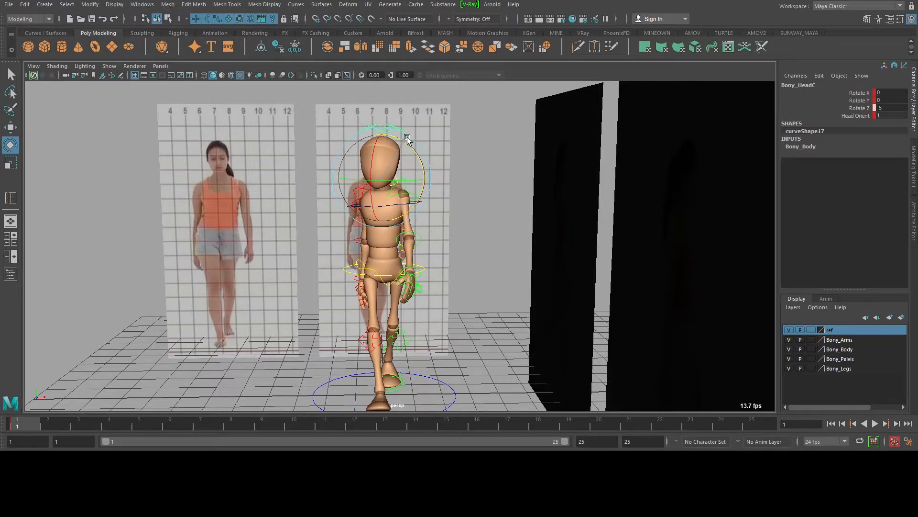
{"action": "key", "text": "alt+v"}
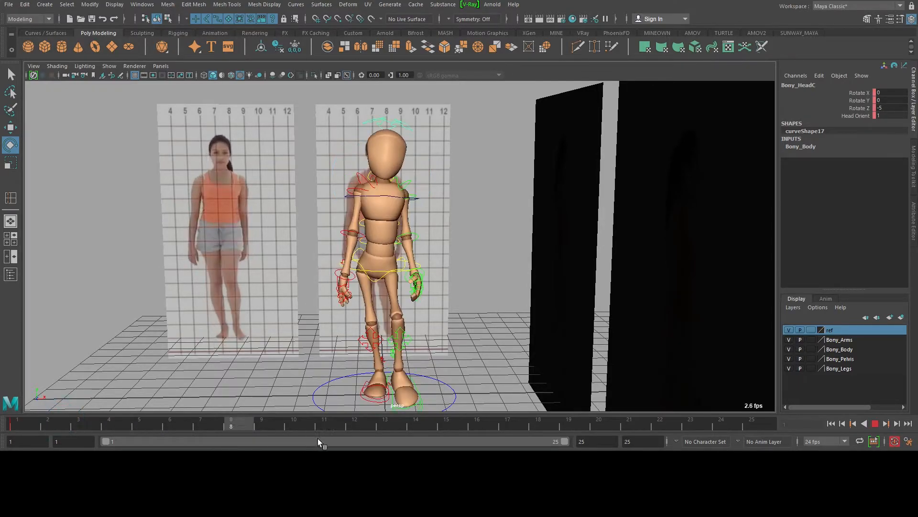
{"action": "key", "text": "alt+v"}
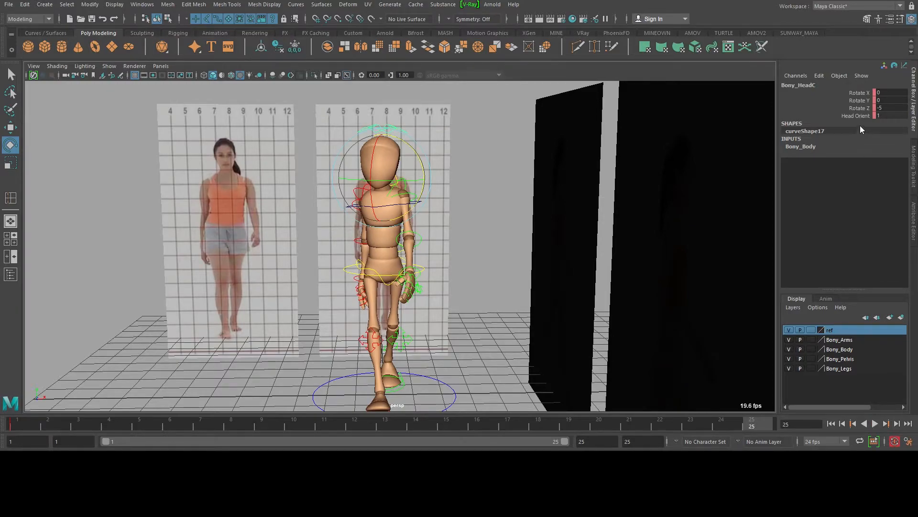
At frame 13, tilt the head control the opposite way with a Rotate Z of 5
{"action": "left_click", "coordinate": [388, 424]}
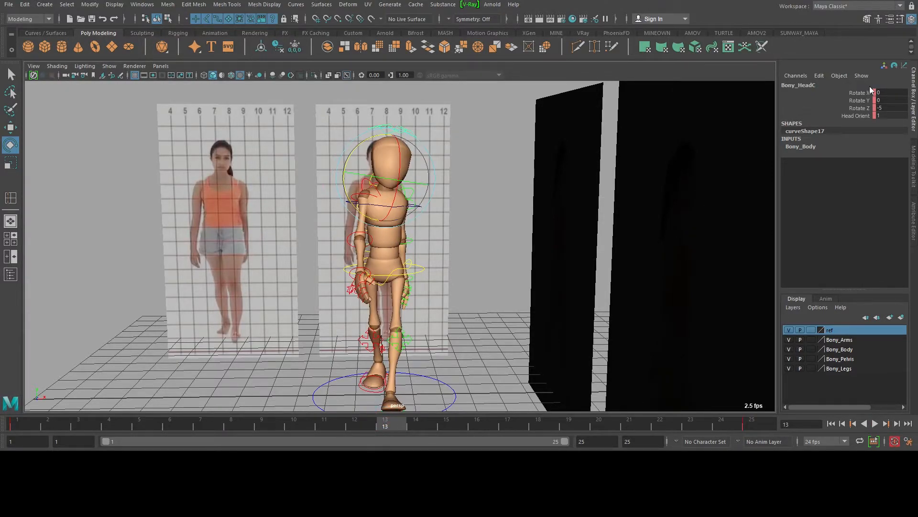
{"action": "double_click", "coordinate": [891, 107]}
{"action": "type", "text": "5"}
{"action": "key", "text": "Return"}
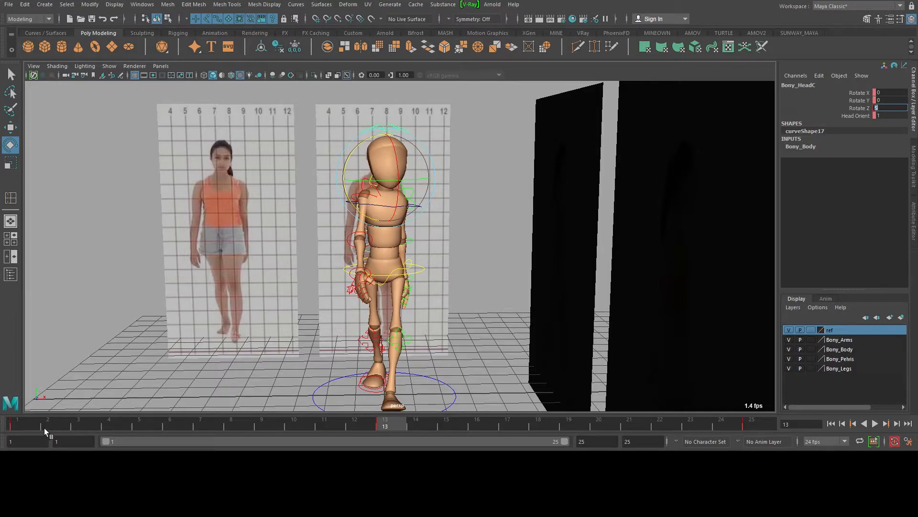
At frame 1, turn the head to face forward in the front view with a Rotate Y of 15
{"action": "left_click", "coordinate": [18, 423]}
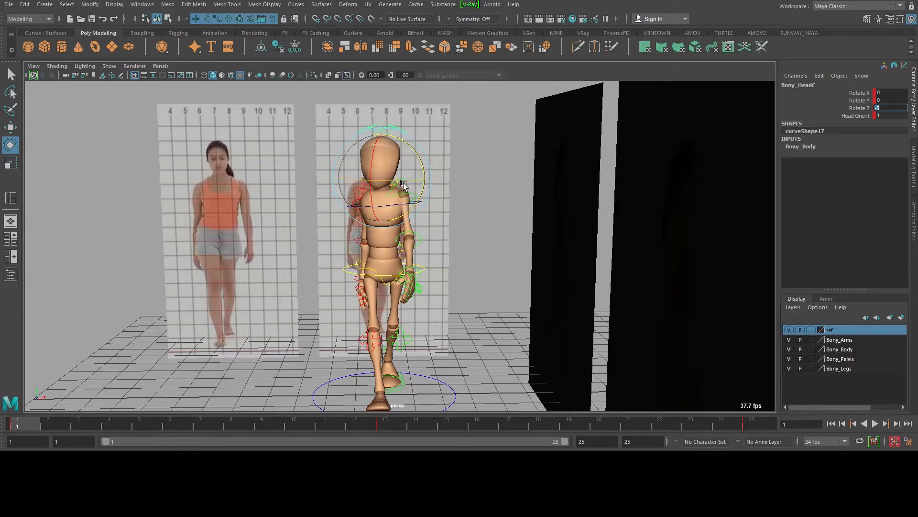
{"action": "left_click_drag", "start_coordinate": [406, 183], "coordinate": [409, 204]}
{"action": "key", "text": "space"}
{"action": "middle_click_drag", "start_coordinate": [518, 178], "coordinate": [498, 215], "text": "alt"}
{"action": "right_click_drag", "start_coordinate": [499, 215], "coordinate": [529, 188], "text": "alt"}
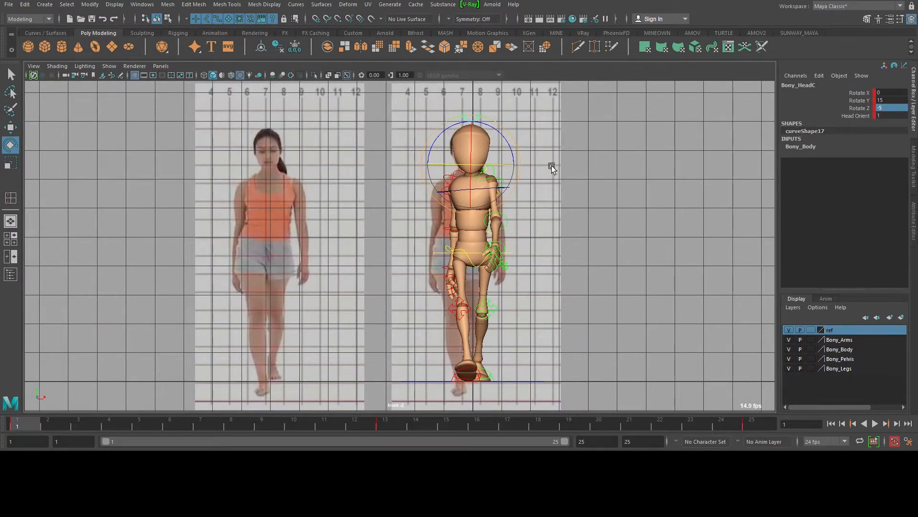
{"action": "left_click_drag", "start_coordinate": [505, 165], "coordinate": [490, 164]}
At frame 13, turn the head control to face forward with a Rotate Y of -15
{"action": "left_click", "coordinate": [385, 425]}
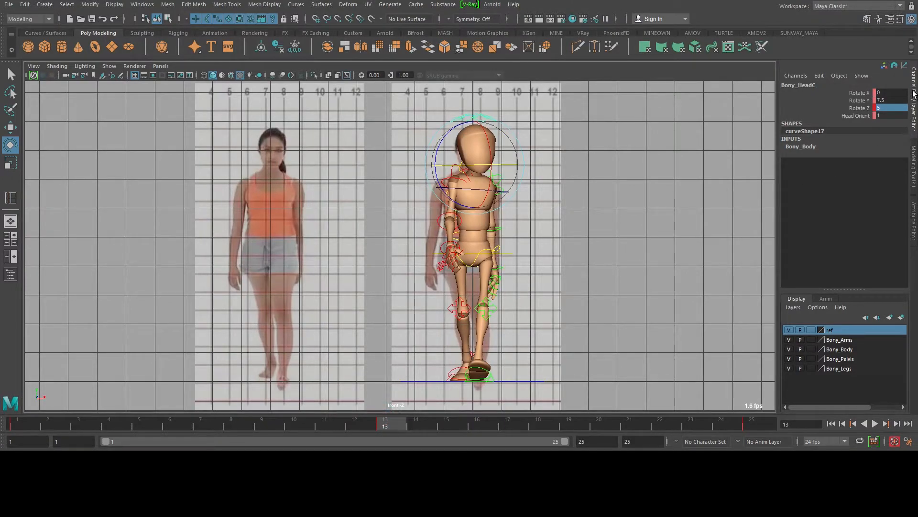
{"action": "double_click", "coordinate": [894, 99]}
{"action": "type", "text": "15"}
{"action": "key", "text": "Return"}
{"action": "type", "text": "-"}
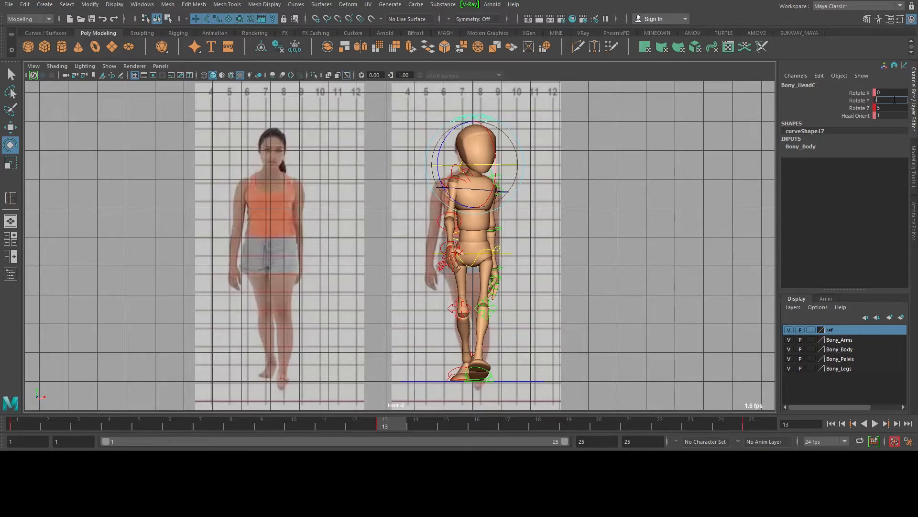
{"action": "type", "text": "15"}
{"action": "key", "text": "Return"}
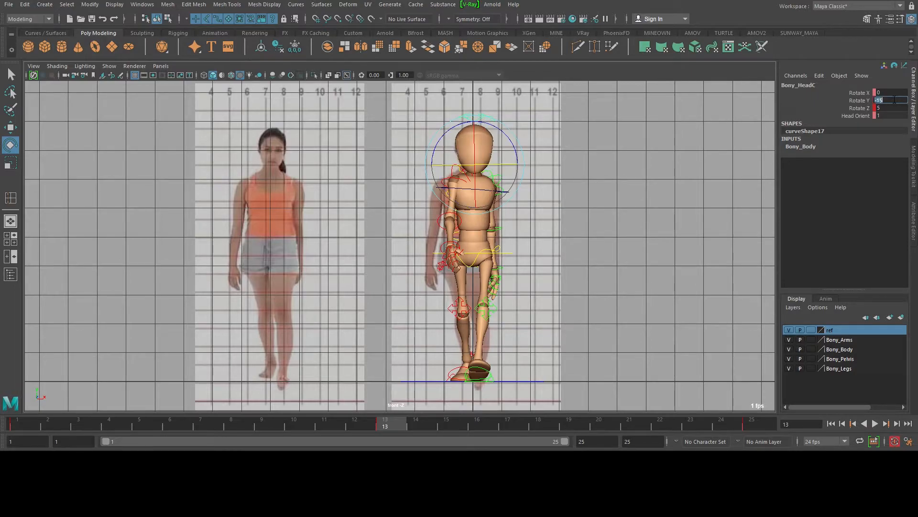
At frame 25, set the head control's Rotate Y to 15 to match the first frame
{"action": "left_click", "coordinate": [755, 426]}
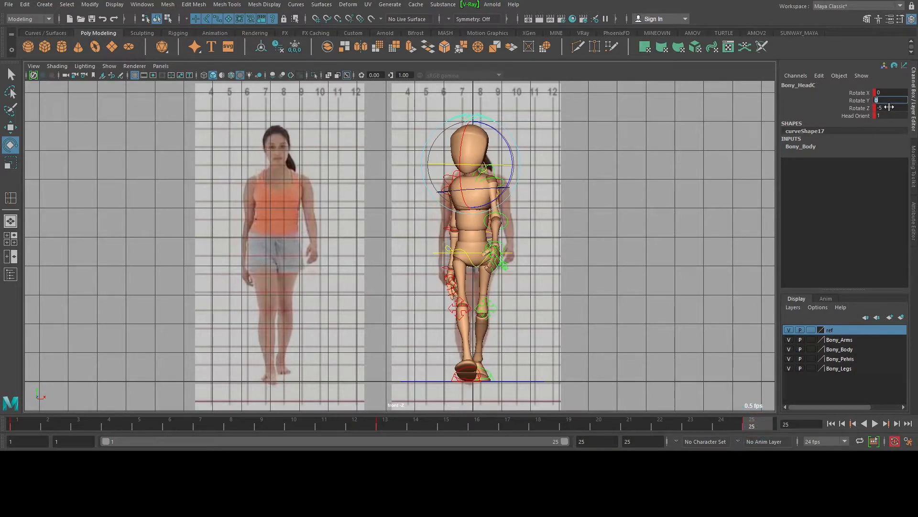
{"action": "type", "text": "15"}
{"action": "key", "text": "Return"}
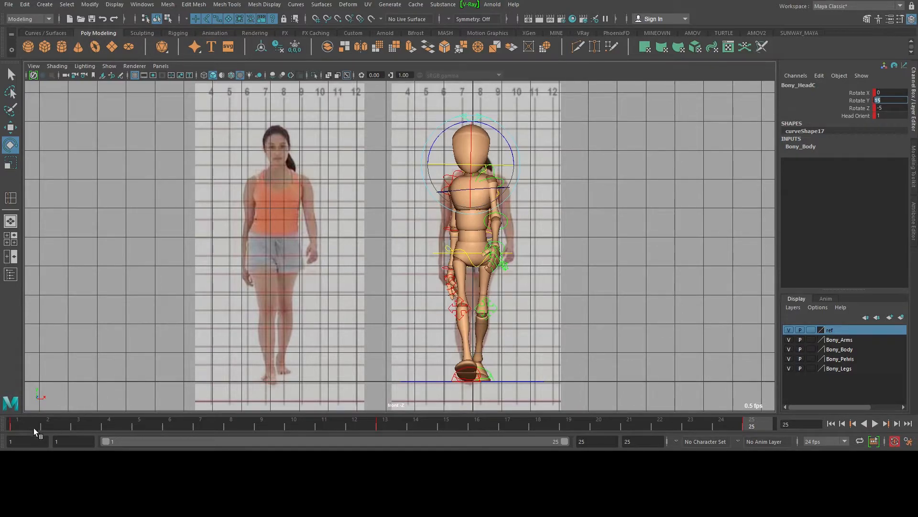
Play the walk from the front and side views to examine the head movement, stopping at frame 9
{"action": "key", "text": "alt+v"}
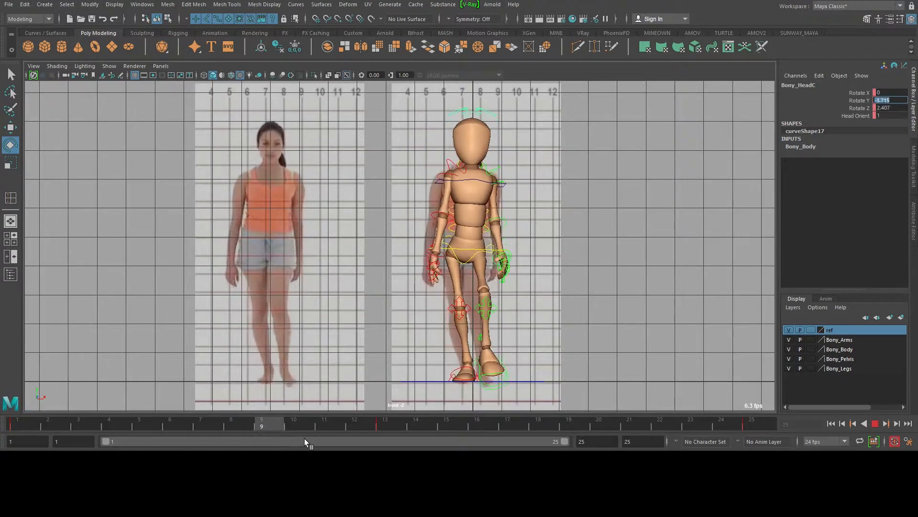
{"action": "scroll", "coordinate": [494, 222], "scroll_direction": "down", "scroll_amount": 1}
{"action": "scroll", "coordinate": [494, 223], "scroll_direction": "down", "scroll_amount": 1}
{"action": "key", "text": "space"}
{"action": "left_click_drag", "start_coordinate": [526, 205], "coordinate": [541, 295]}
{"action": "middle_click_drag", "start_coordinate": [225, 255], "coordinate": [270, 298], "text": "alt"}
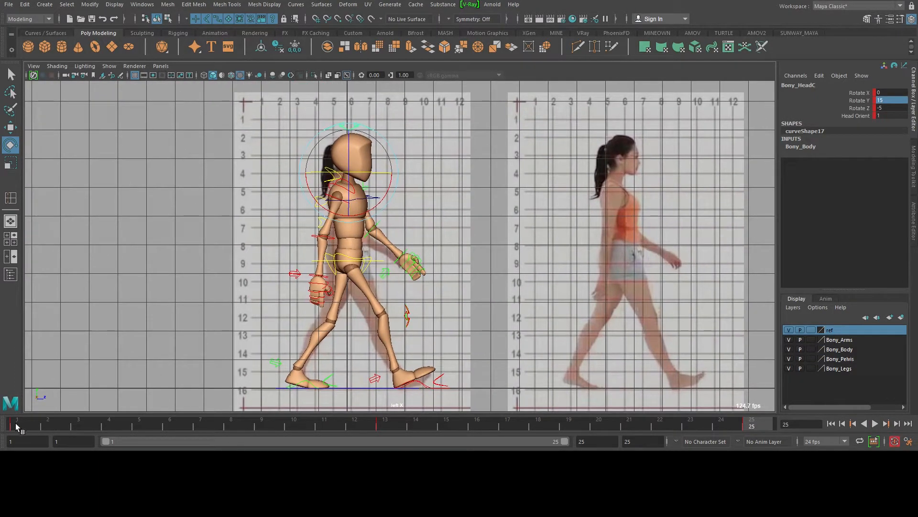
{"action": "key", "text": "alt+v"}
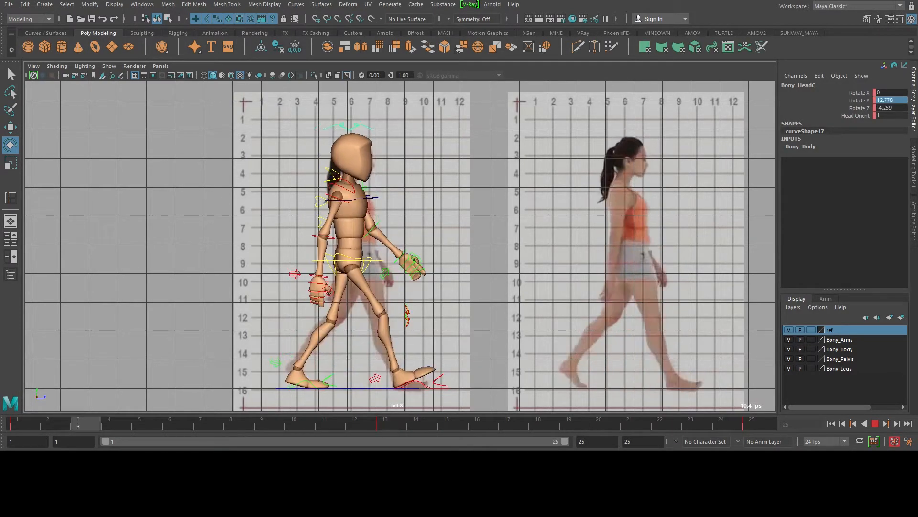
{"action": "key", "text": "Escape"}
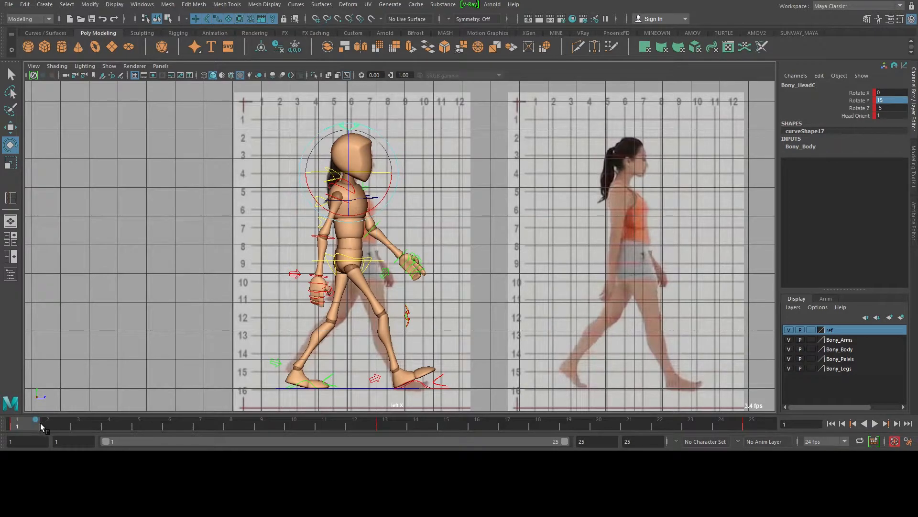
{"action": "key", "text": "alt+v"}
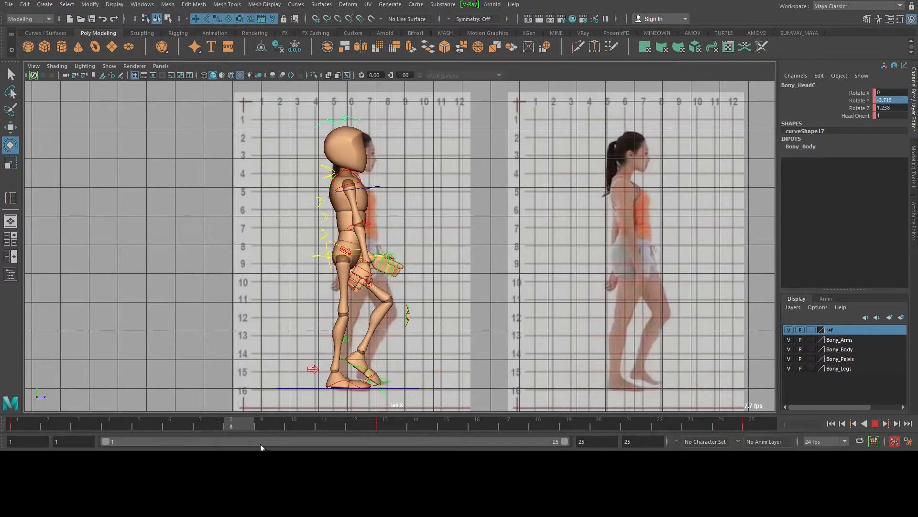
{"action": "key", "text": "Escape"}
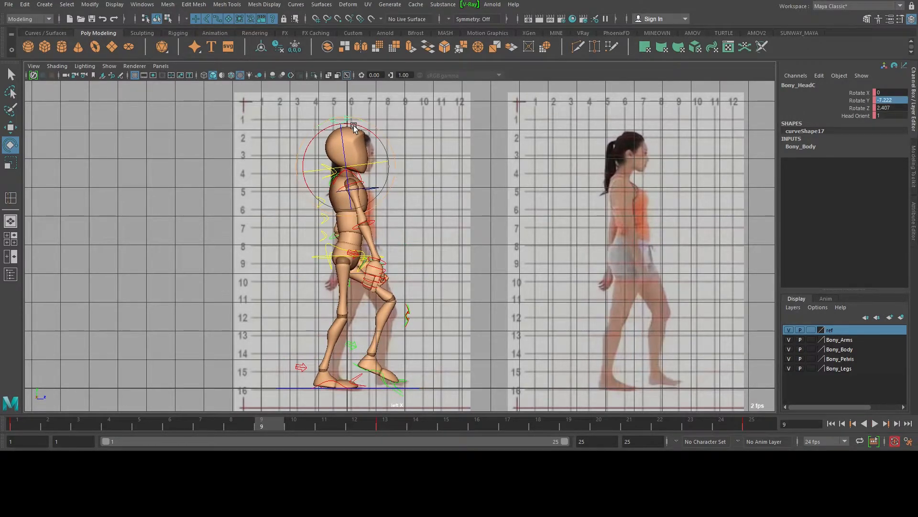
Key the head control's Rotate X at 5 on frames 9 and 21
{"action": "left_click_drag", "start_coordinate": [322, 130], "coordinate": [309, 139]}
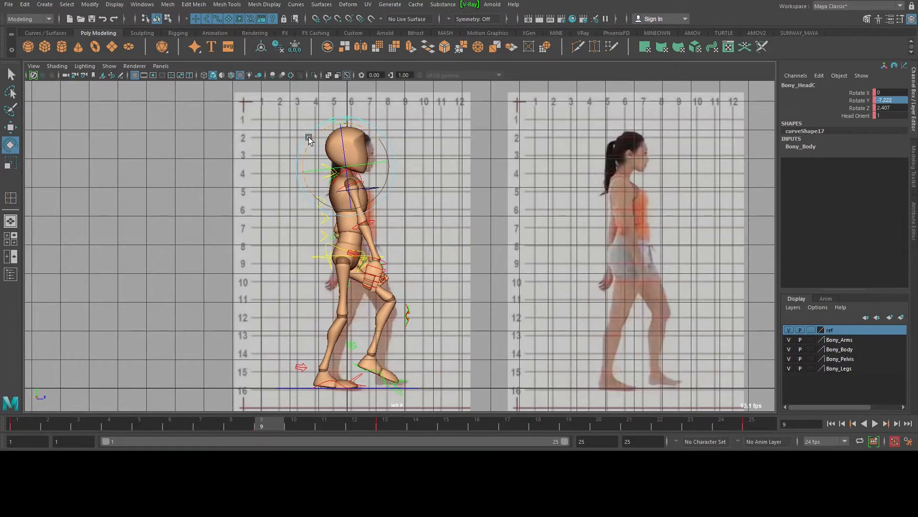
{"action": "left_click", "coordinate": [860, 93]}
{"action": "middle_click_drag", "start_coordinate": [556, 169], "coordinate": [548, 167]}
{"action": "key", "text": "ctrl+z"}
{"action": "left_click", "coordinate": [893, 91]}
{"action": "type", "text": "5"}
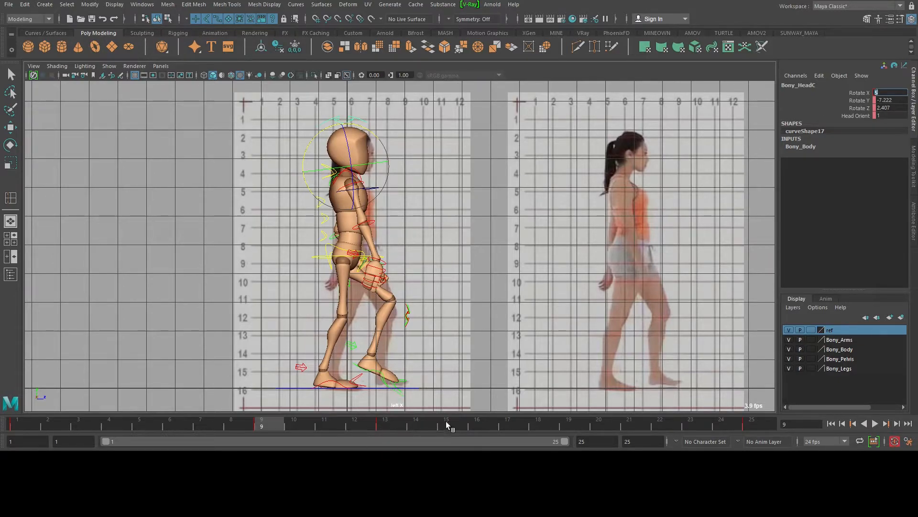
{"action": "left_click_drag", "start_coordinate": [477, 416], "coordinate": [637, 421]}
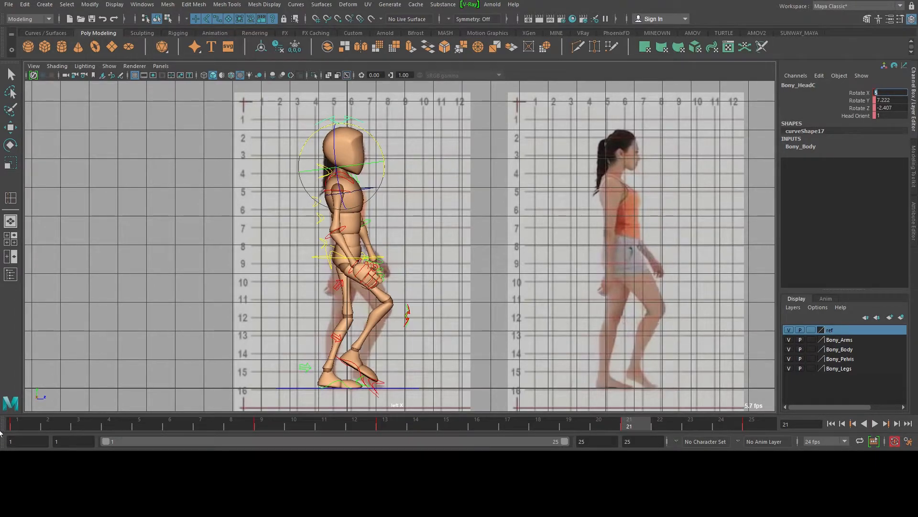
Set the head control's Rotate X to -5 at frames 4 and 16
{"action": "left_click_drag", "start_coordinate": [22, 422], "coordinate": [108, 425]}
{"action": "key", "text": "e"}
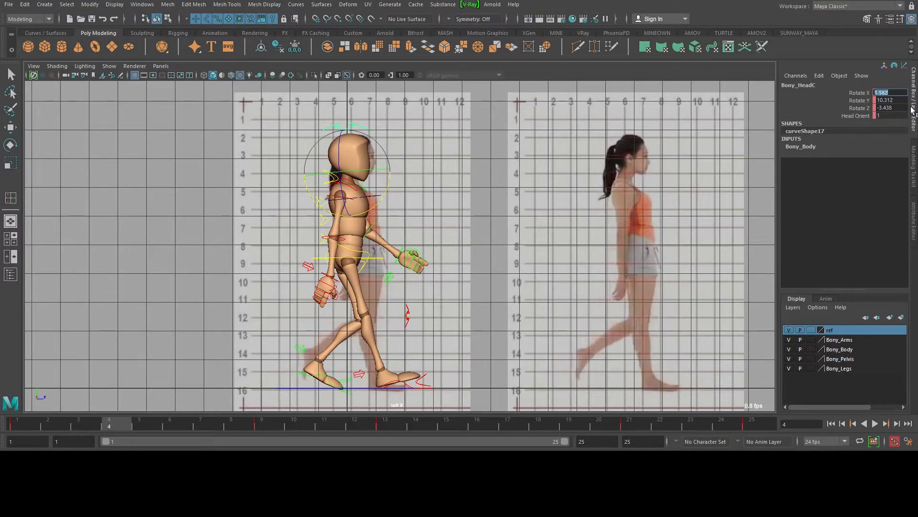
{"action": "type", "text": "-5"}
{"action": "key", "text": "Return"}
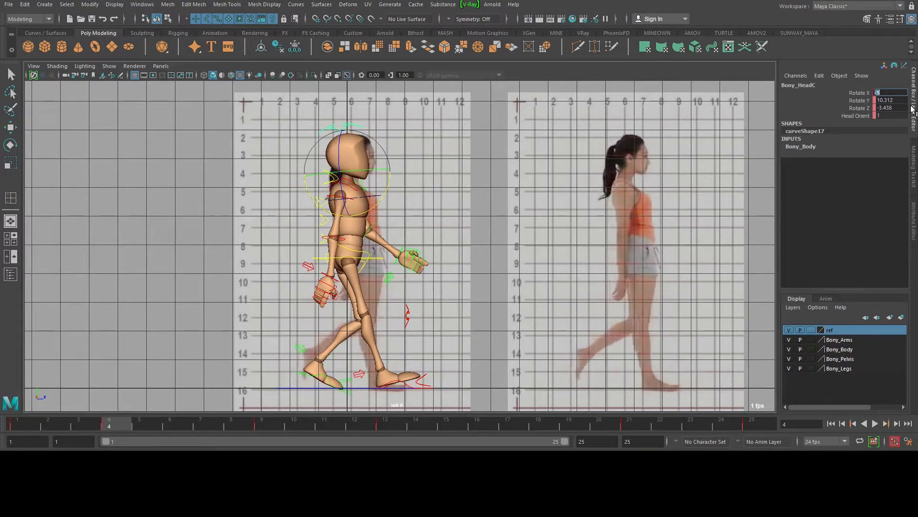
{"action": "left_click", "coordinate": [474, 421]}
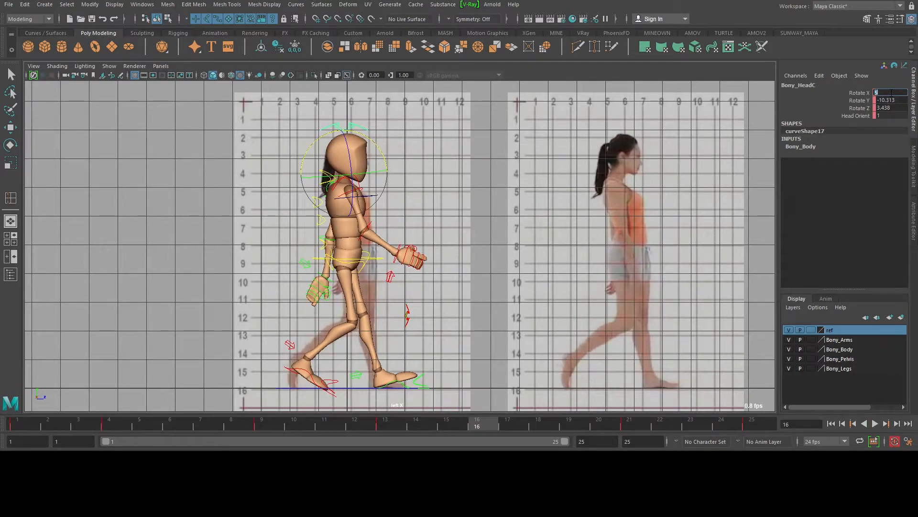
{"action": "type", "text": "-5"}
{"action": "key", "text": "Return"}
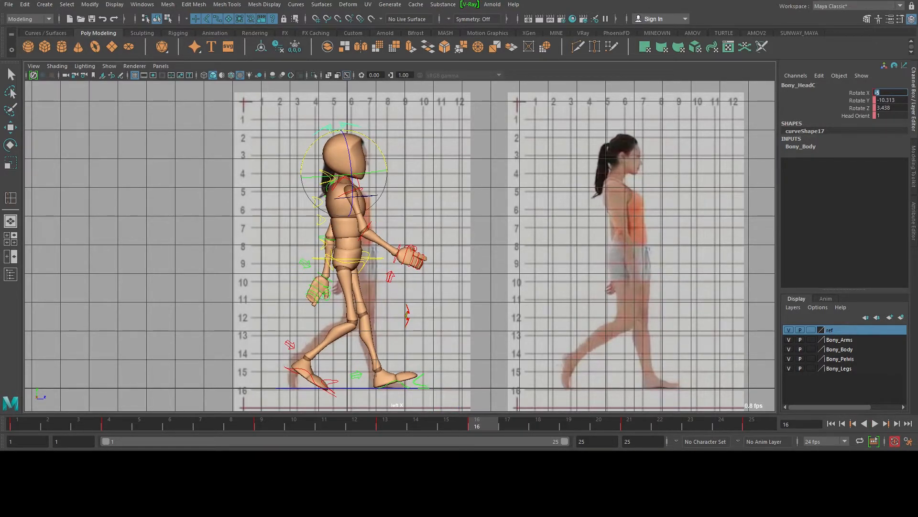
Check the walk cycle reference chart in Chrome and move the head keys from frames 9 and 21 to 10 and 22 in Maya
{"action": "mouse_move", "coordinate": [557, 505]}
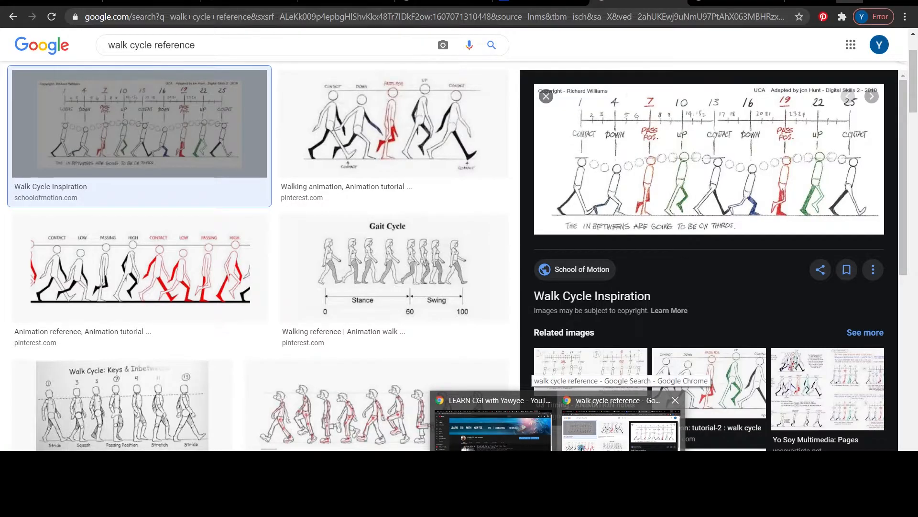
{"action": "left_click", "coordinate": [582, 447]}
{"action": "key", "text": "alt+Tab"}
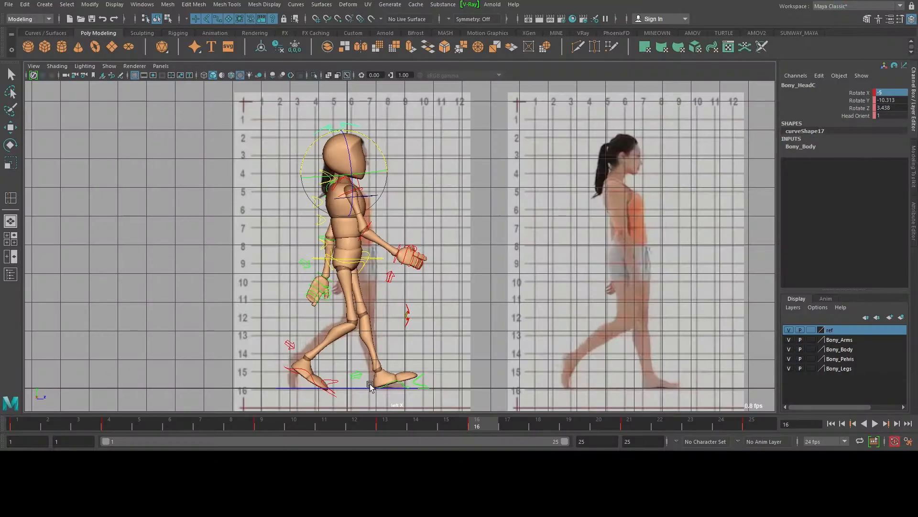
{"action": "left_click", "coordinate": [263, 423], "text": "shift"}
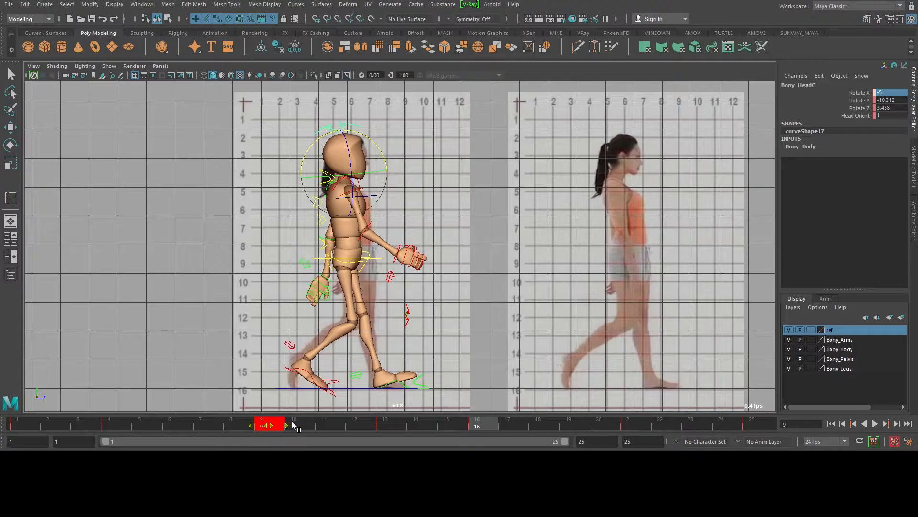
{"action": "left_click", "coordinate": [591, 423]}
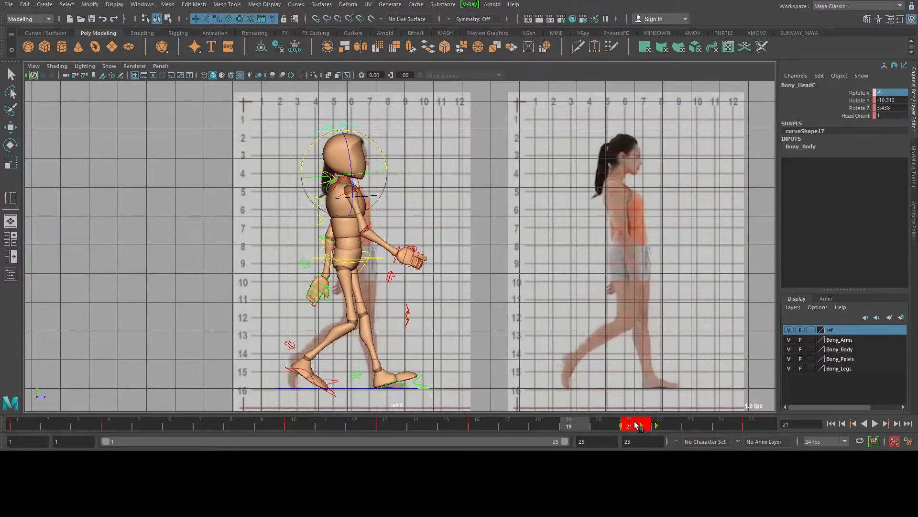
{"action": "left_click_drag", "start_coordinate": [642, 424], "coordinate": [673, 423]}
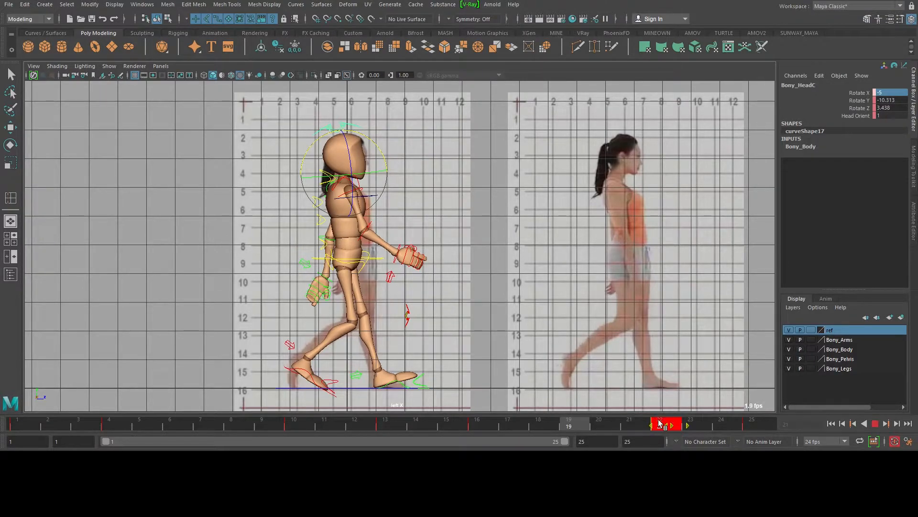
{"action": "left_click", "coordinate": [620, 424]}
Play the walk from frame 1 in the side view to review the head's nodding motion
{"action": "left_click", "coordinate": [16, 422]}
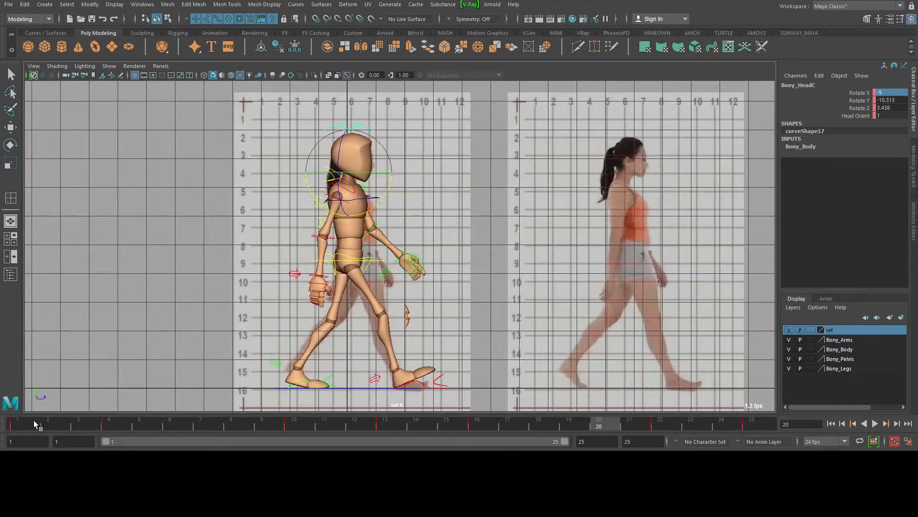
{"action": "key", "text": "alt+v"}
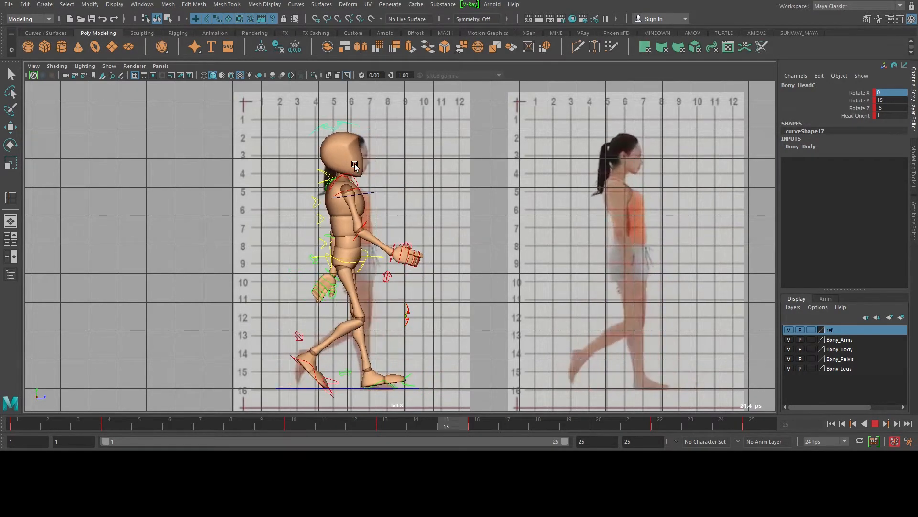
{"action": "left_click", "coordinate": [875, 424]}
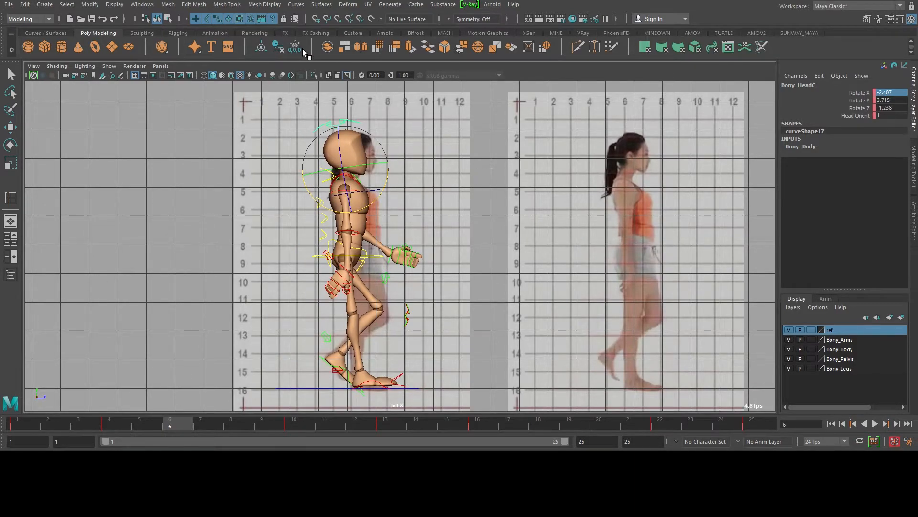
Open the Graph Editor, isolate the head control's Rotate X curve, and place the window below the character's head
{"action": "left_click", "coordinate": [142, 4]}
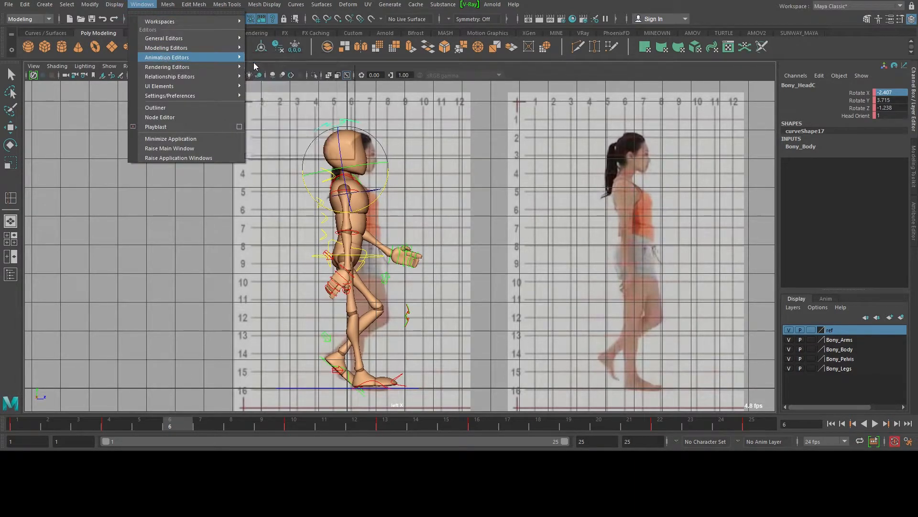
{"action": "mouse_move", "coordinate": [223, 56]}
{"action": "left_click", "coordinate": [278, 63]}
{"action": "left_click_drag", "start_coordinate": [478, 112], "coordinate": [454, 154]}
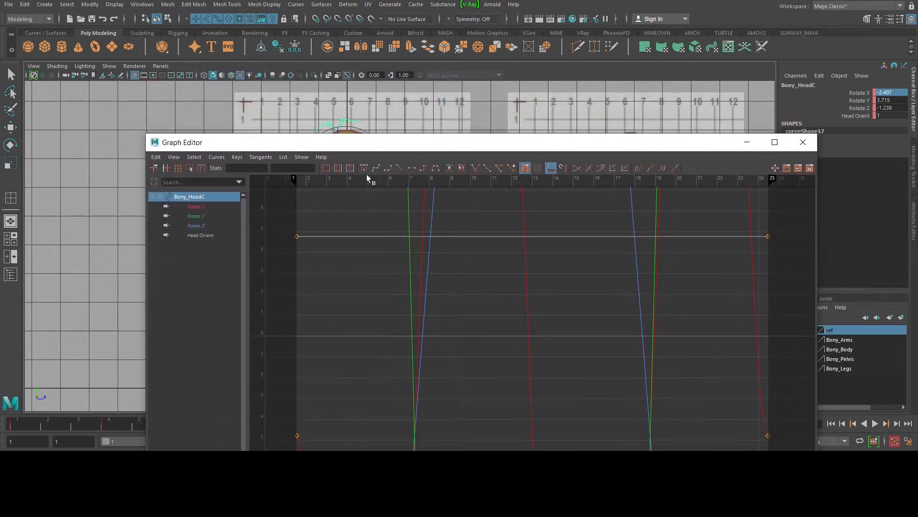
{"action": "left_click", "coordinate": [195, 206]}
{"action": "left_click_drag", "start_coordinate": [534, 149], "coordinate": [488, 222]}
{"action": "right_click_drag", "start_coordinate": [461, 153], "coordinate": [423, 148], "text": "alt"}
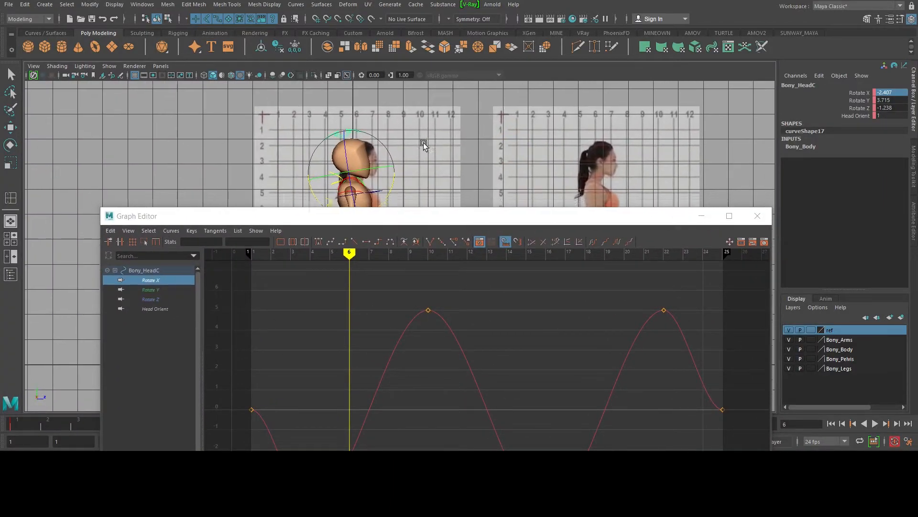
{"action": "middle_click_drag", "start_coordinate": [421, 197], "coordinate": [411, 152], "text": "alt"}
{"action": "scroll", "coordinate": [507, 313], "scroll_direction": "down", "scroll_amount": 3}
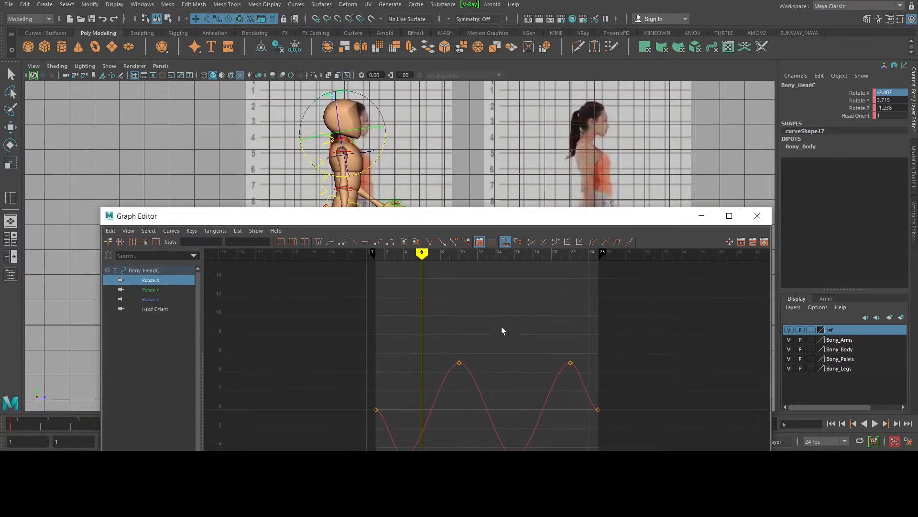
Invert the head's Rotate X curve by scaling the keys at frames 4, 10, 16 and 22 through zero, to about 4.6 at frame 16
{"action": "left_click_drag", "start_coordinate": [456, 329], "coordinate": [578, 361]}
{"action": "key", "text": "e"}
{"action": "left_click_drag", "start_coordinate": [558, 444], "coordinate": [346, 398], "text": "shift"}
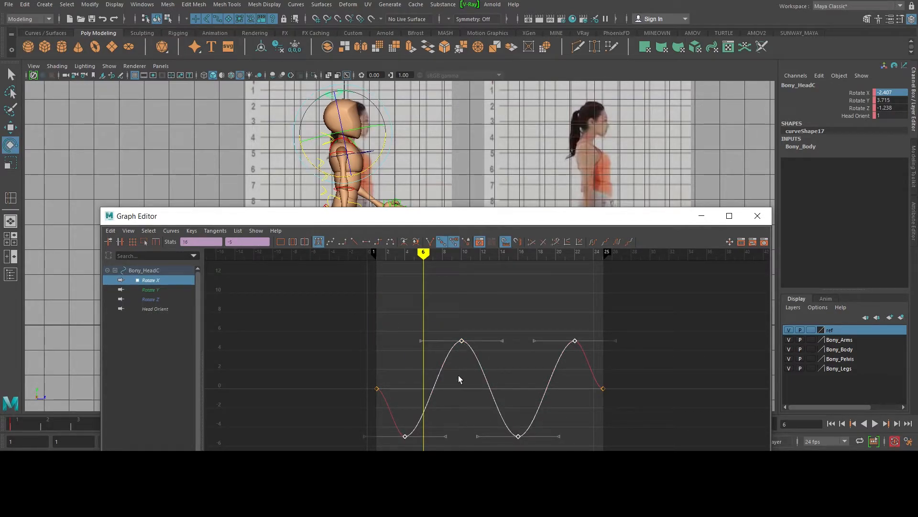
{"action": "key", "text": "r"}
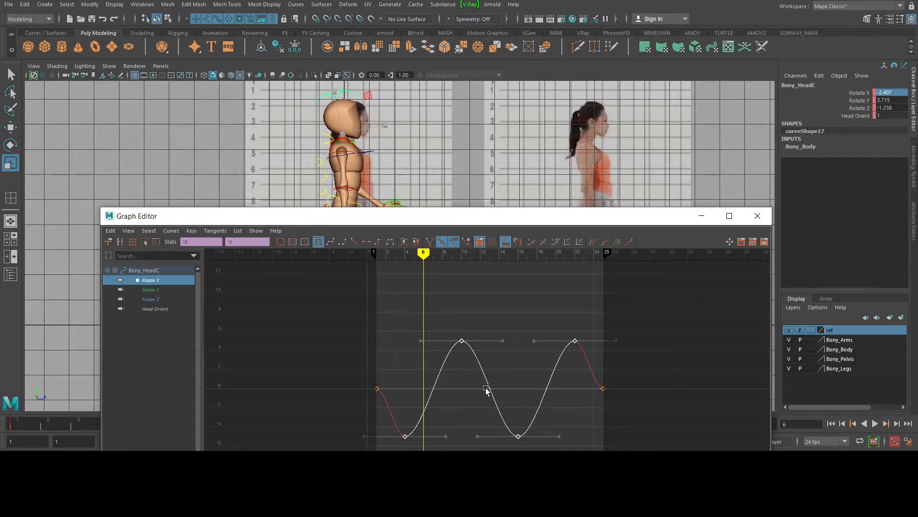
{"action": "middle_click_drag", "start_coordinate": [484, 384], "coordinate": [462, 437], "text": "shift"}
Minimize the Graph Editor and play the walk from frame 1 in the side view to review the inverted nod
{"action": "left_click", "coordinate": [700, 216]}
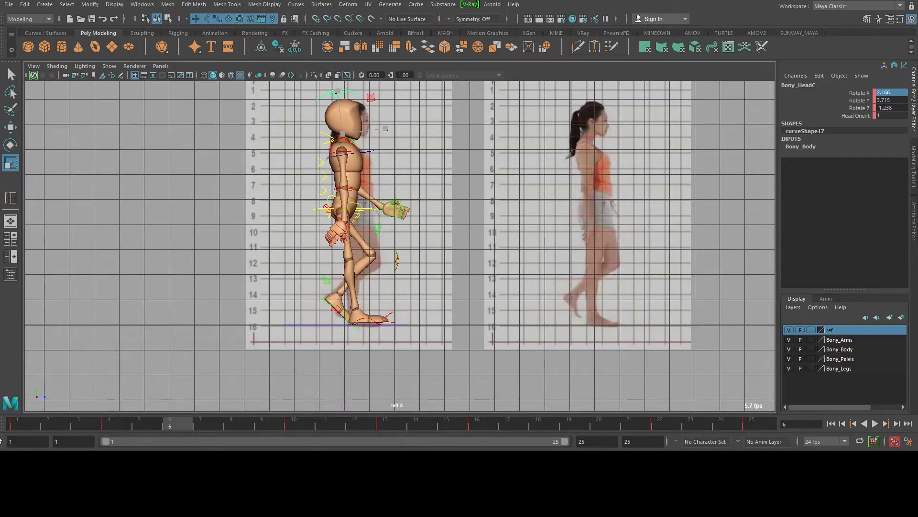
{"action": "left_click", "coordinate": [19, 423]}
{"action": "key", "text": "alt+v"}
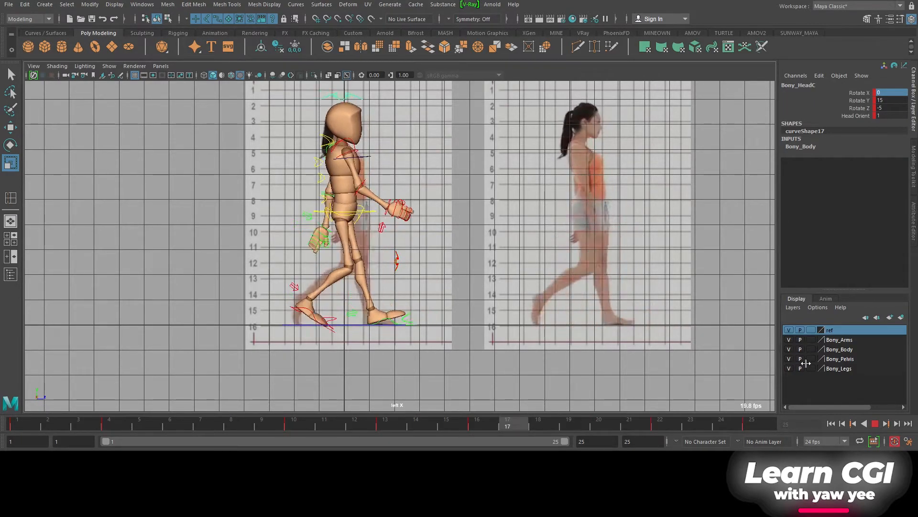
{"action": "left_click", "coordinate": [876, 424]}
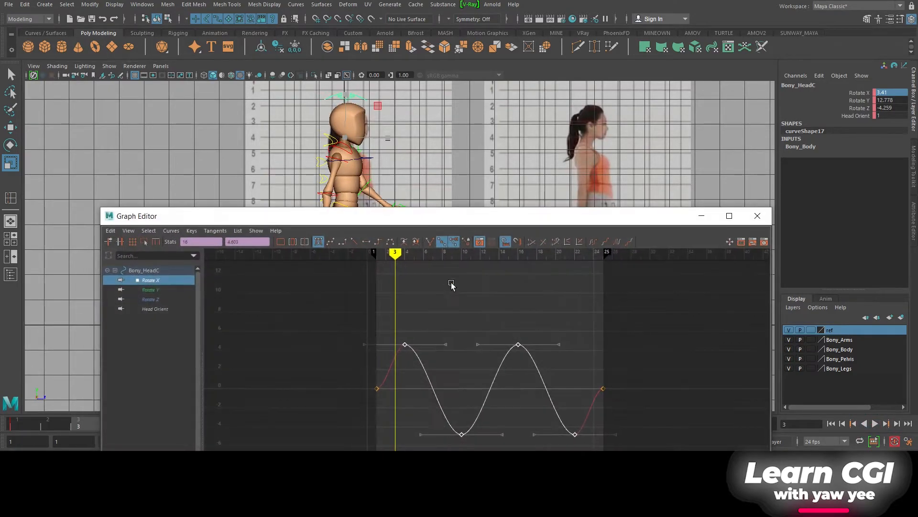
Scale down the head's four selected Rotate X keys slightly, close the Graph Editor, and replay the walk in the side view
{"action": "middle_click_drag", "start_coordinate": [467, 341], "coordinate": [461, 291], "text": "alt"}
{"action": "right_click_drag", "start_coordinate": [461, 297], "coordinate": [472, 364], "text": "alt"}
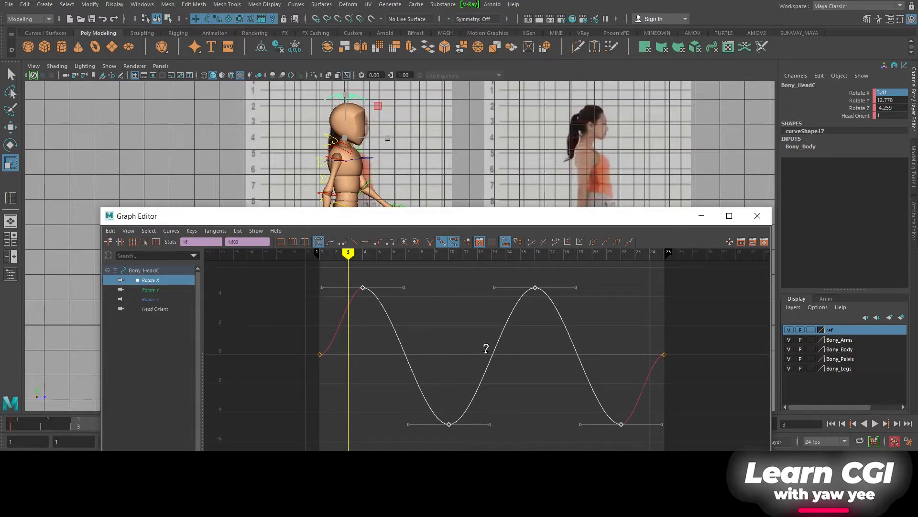
{"action": "middle_click_drag", "start_coordinate": [486, 349], "coordinate": [483, 360], "text": "shift"}
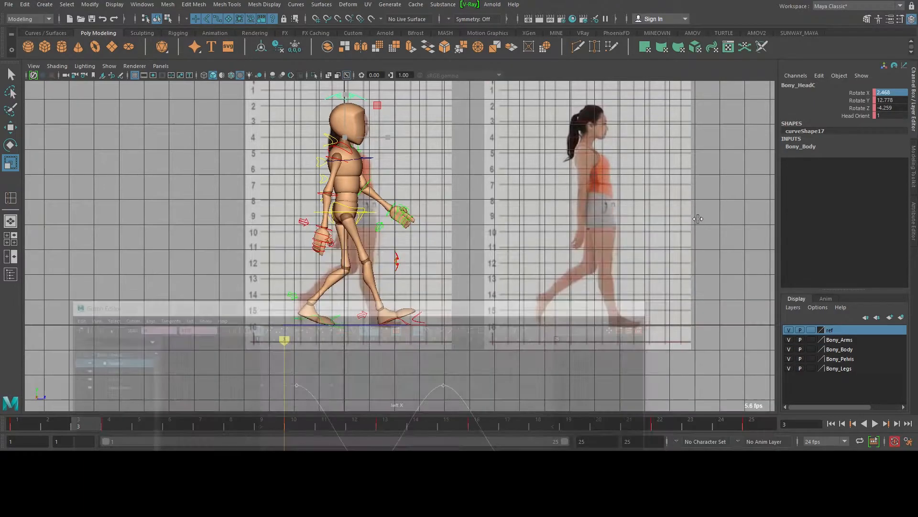
{"action": "left_click", "coordinate": [757, 215]}
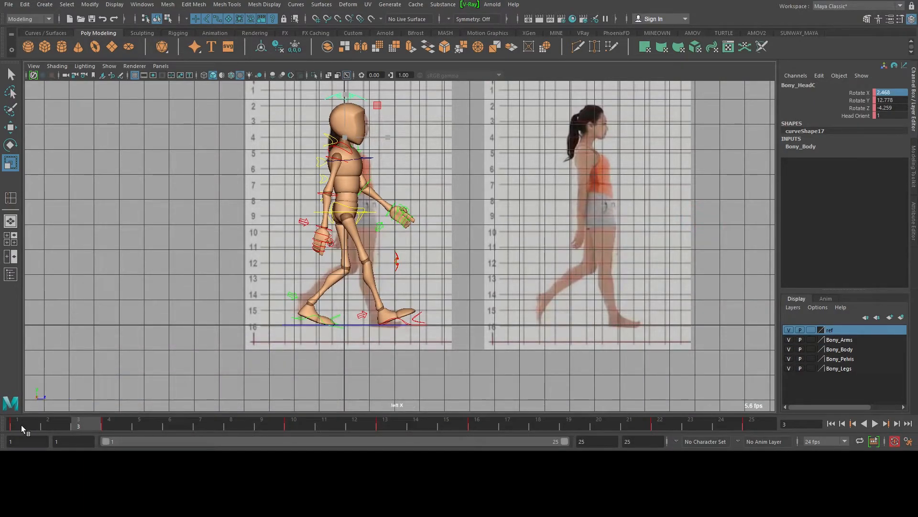
{"action": "key", "text": "alt+v"}
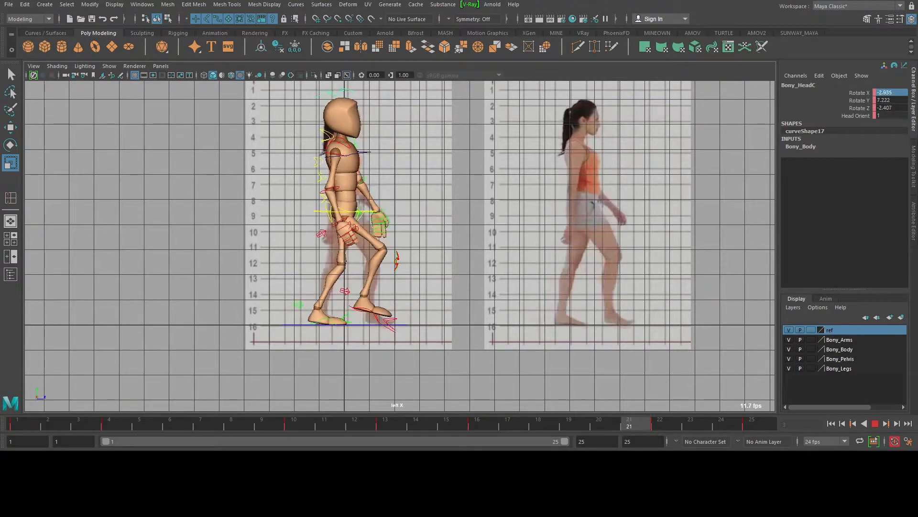
{"action": "key", "text": "alt+v"}
Play the walk in the front view and compare the head's motion with the reference around frames 10 and 1
{"action": "key", "text": "space"}
{"action": "left_click_drag", "start_coordinate": [467, 219], "coordinate": [471, 252]}
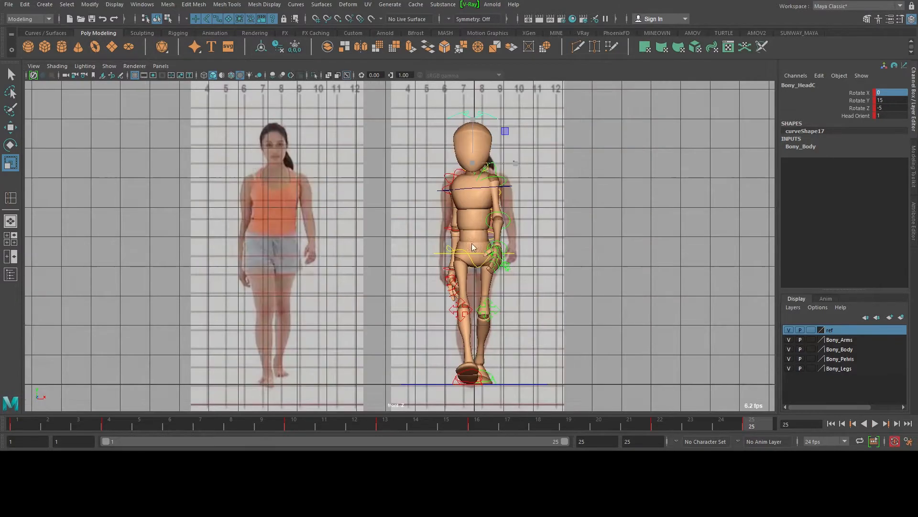
{"action": "scroll", "coordinate": [269, 343], "scroll_direction": "down", "scroll_amount": 1}
{"action": "key", "text": "alt+v"}
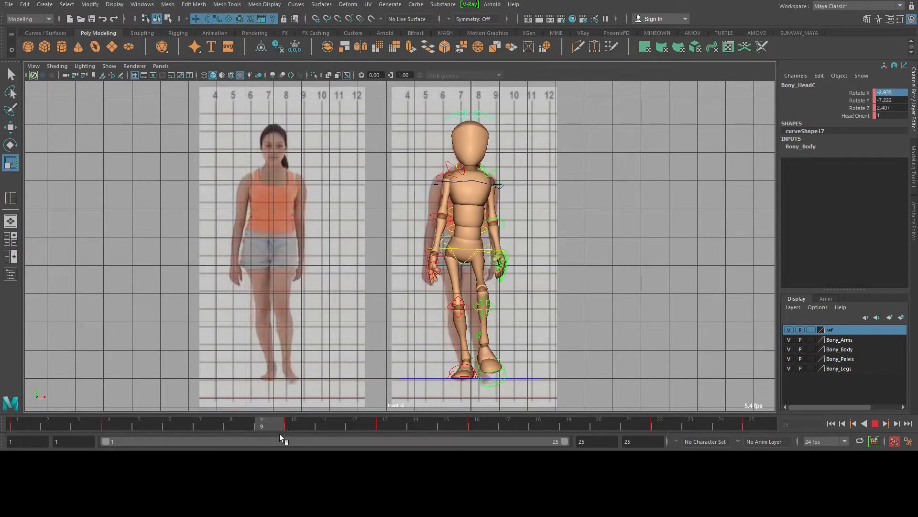
{"action": "left_click", "coordinate": [306, 431]}
{"action": "key", "text": "e"}
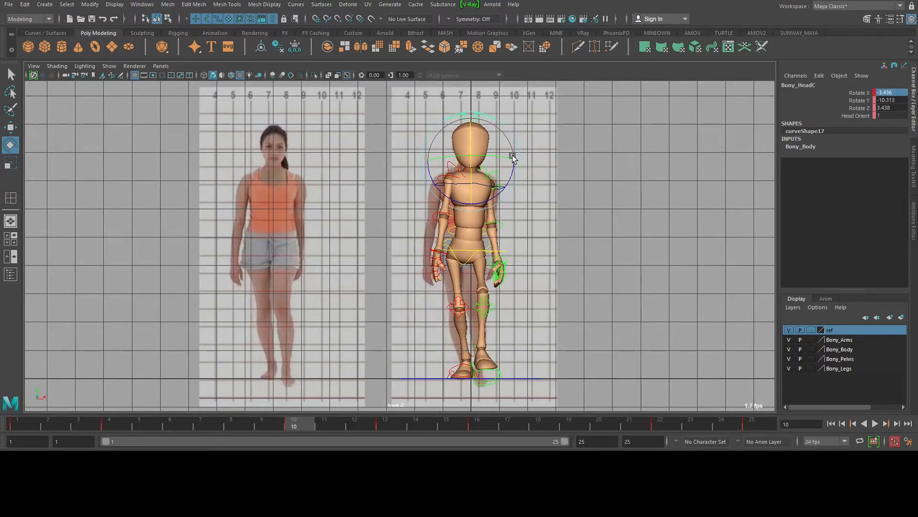
{"action": "left_click", "coordinate": [21, 429]}
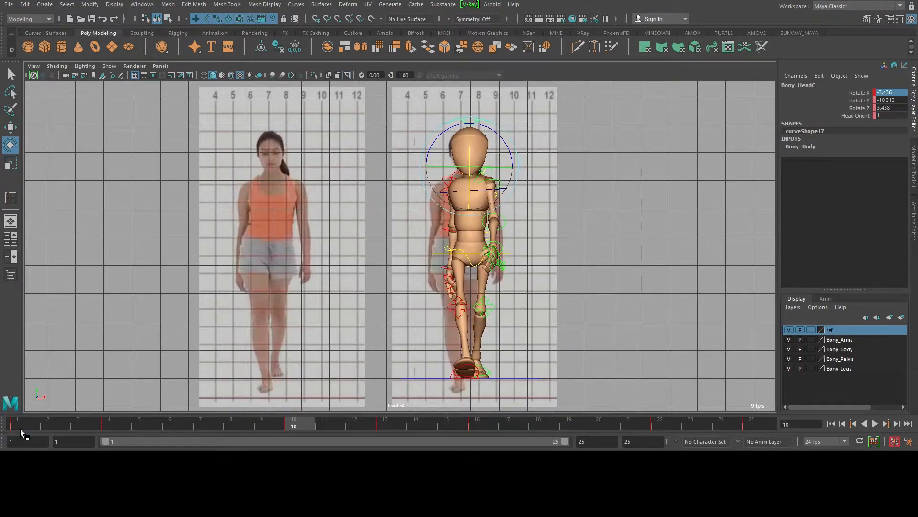
{"action": "key", "text": "alt+v"}
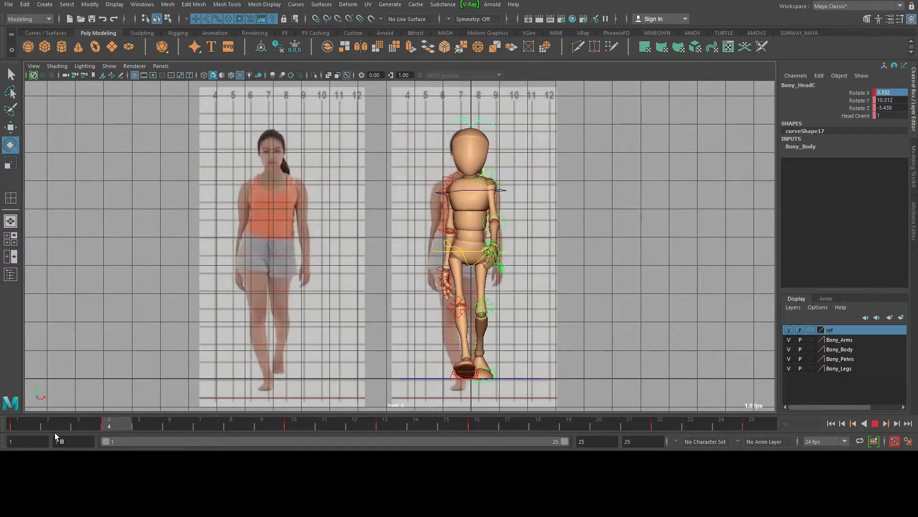
{"action": "key", "text": "alt+v"}
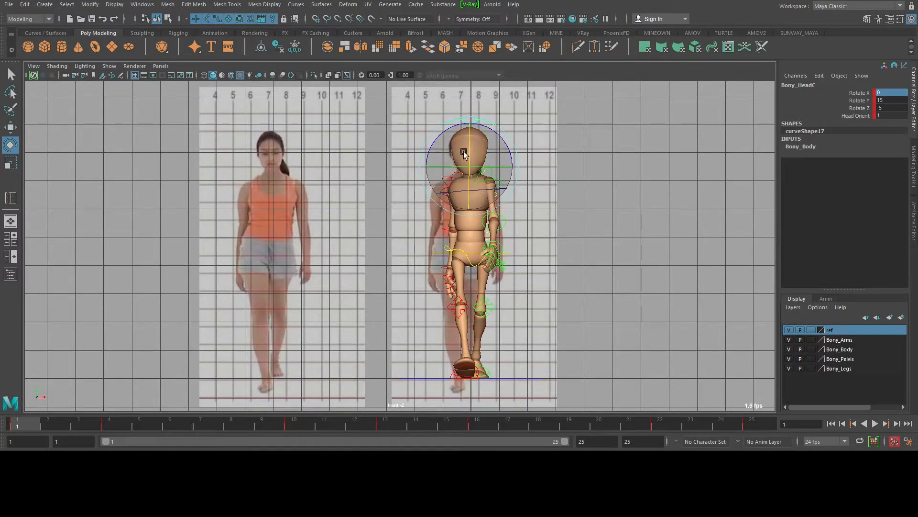
Limit the timeline's key ticks to the head control's Rotate Z channel and compare the head tilt at frames 13 and 1
{"action": "left_click", "coordinate": [859, 108]}
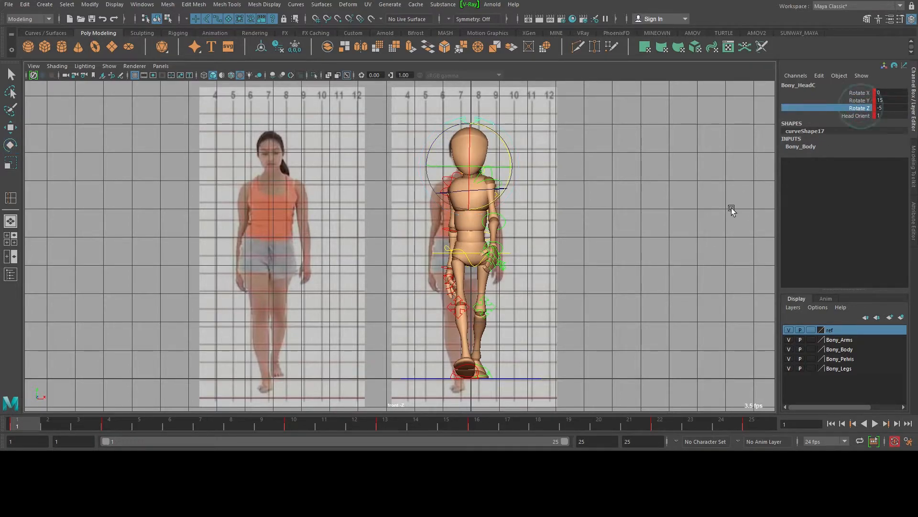
{"action": "right_click", "coordinate": [598, 423]}
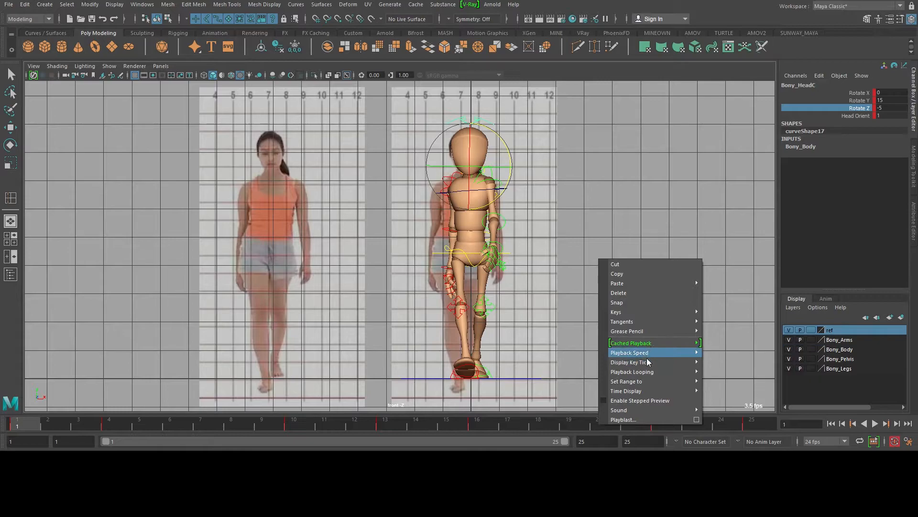
{"action": "mouse_move", "coordinate": [636, 362]}
{"action": "left_click", "coordinate": [731, 380]}
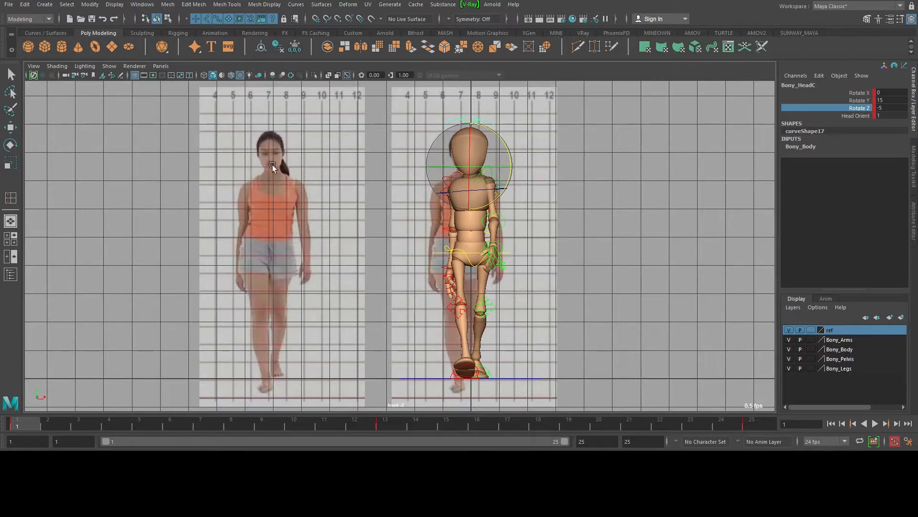
{"action": "left_click", "coordinate": [378, 420]}
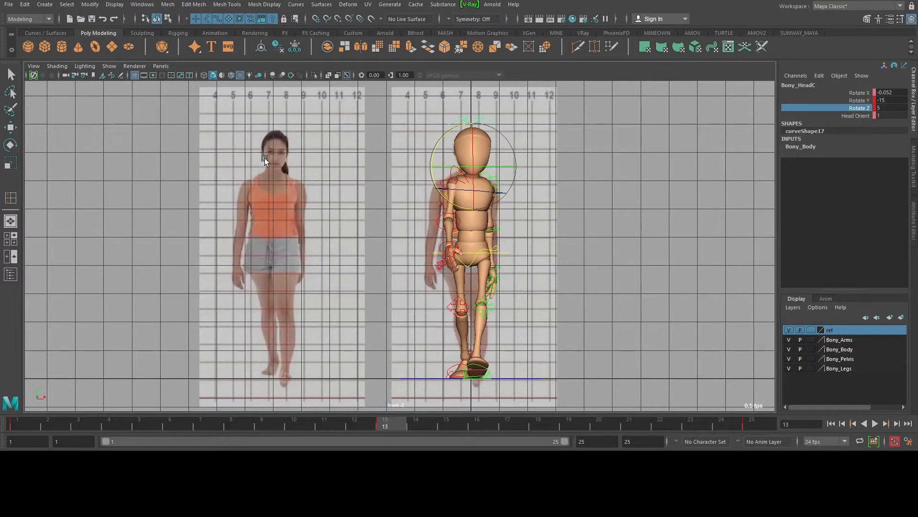
{"action": "left_click_drag", "start_coordinate": [190, 421], "coordinate": [17, 421]}
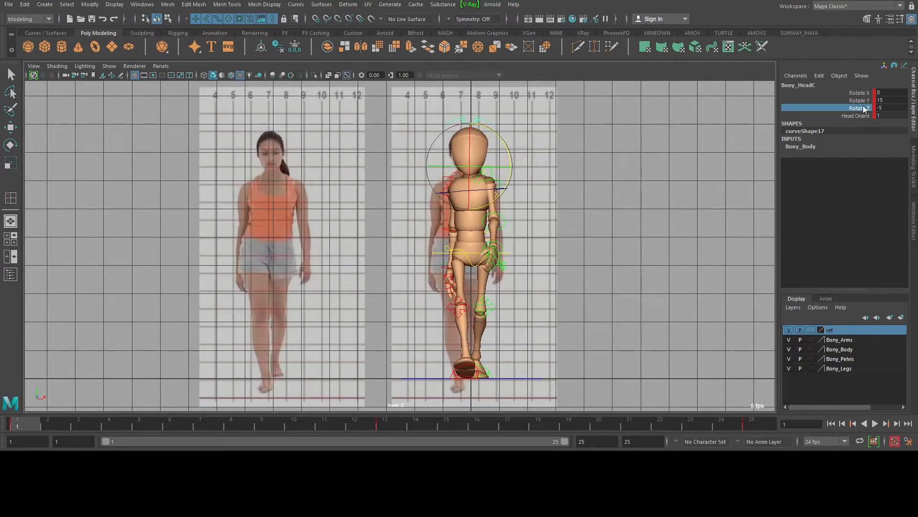
Set the head control's Rotate Z to 0 at frames 1, 13 and 25, and play the walk in the front view
{"action": "middle_click_drag", "start_coordinate": [718, 146], "coordinate": [714, 146]}
{"action": "double_click", "coordinate": [897, 109]}
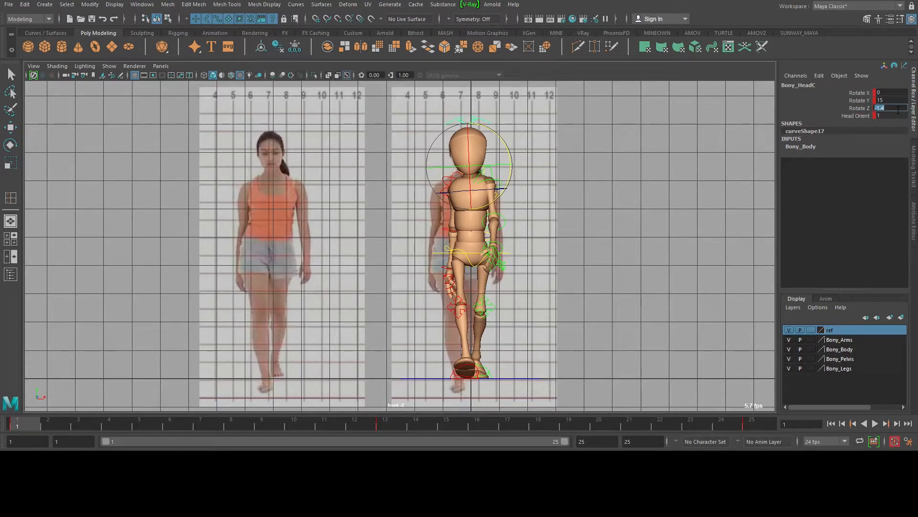
{"action": "left_click_drag", "start_coordinate": [61, 419], "coordinate": [381, 438]}
{"action": "type", "text": "6"}
{"action": "key", "text": "Return"}
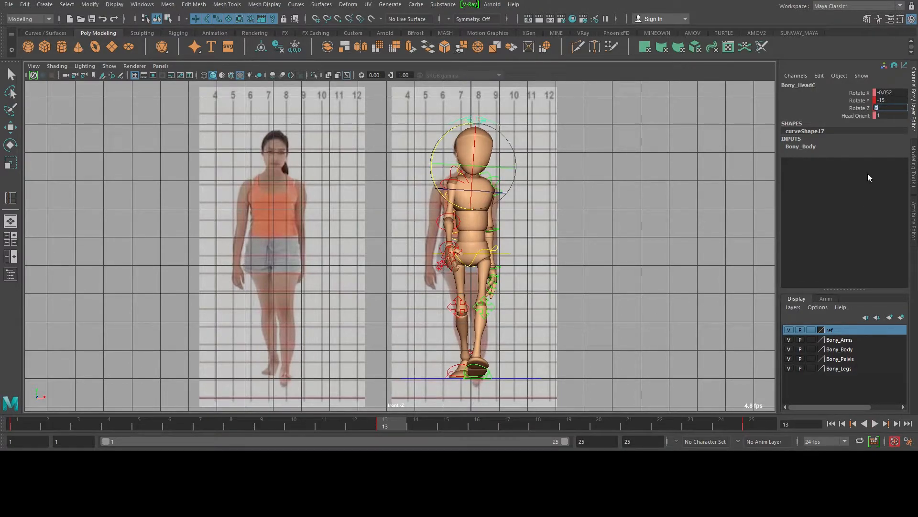
{"action": "left_click", "coordinate": [750, 421]}
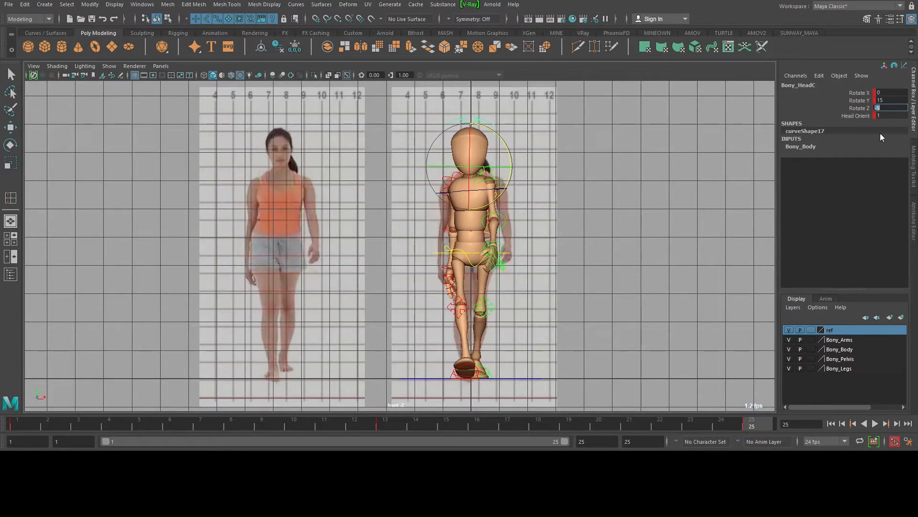
{"action": "type", "text": "0"}
{"action": "key", "text": "Return"}
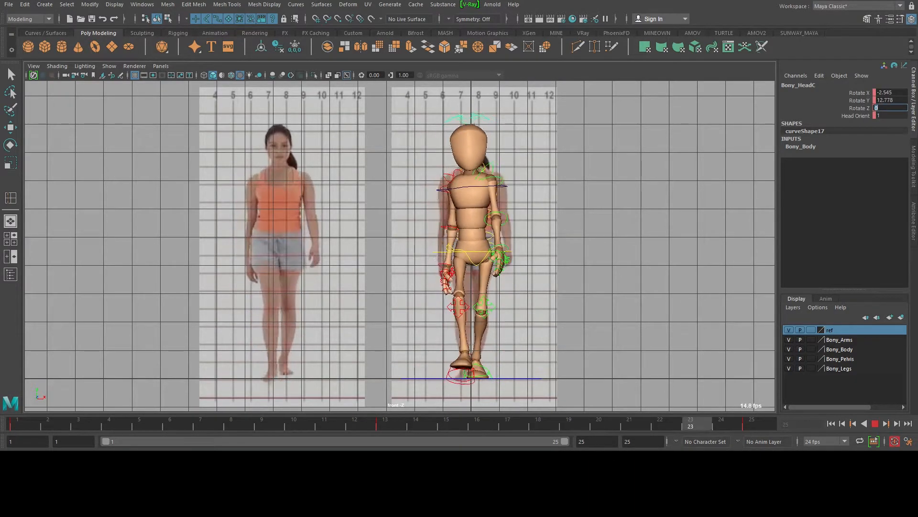
{"action": "key", "text": "Escape"}
Play the walk in the perspective view and examine the character's motion from above, from the side and from the front
{"action": "left_click", "coordinate": [512, 310]}
{"action": "key", "text": "space"}
{"action": "left_click_drag", "start_coordinate": [509, 276], "coordinate": [517, 191]}
{"action": "left_click_drag", "start_coordinate": [577, 281], "coordinate": [550, 280], "text": "alt"}
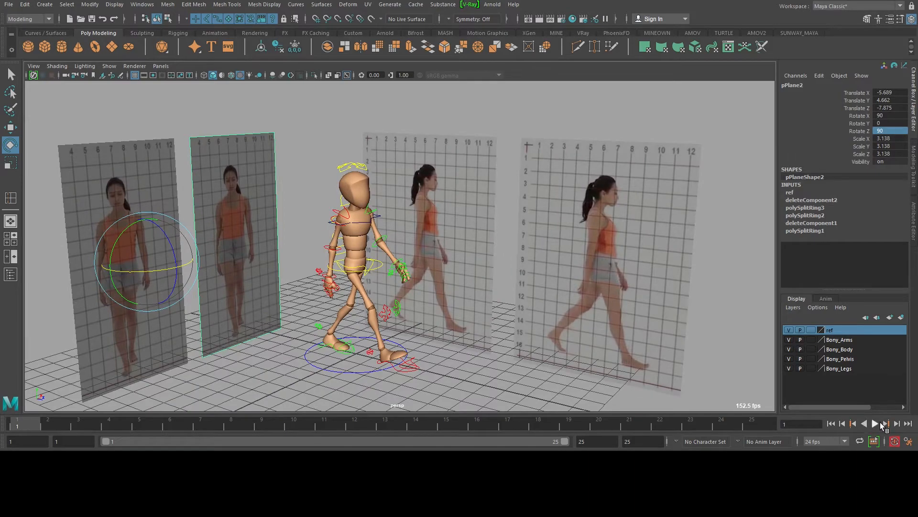
{"action": "left_click", "coordinate": [880, 424]}
{"action": "left_click_drag", "start_coordinate": [390, 276], "coordinate": [457, 230], "text": "alt"}
{"action": "scroll", "coordinate": [469, 256], "scroll_direction": "up", "scroll_amount": 2}
{"action": "right_click_drag", "start_coordinate": [456, 230], "coordinate": [596, 266], "text": "alt"}
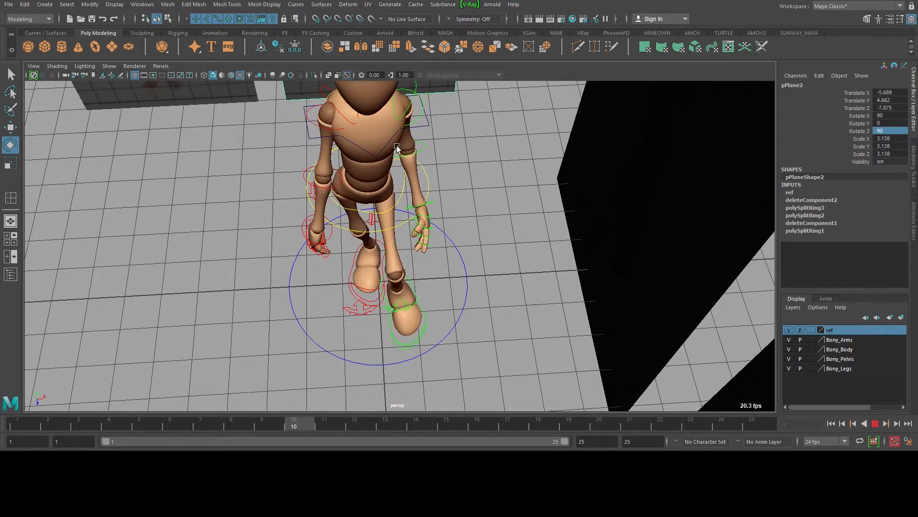
{"action": "right_click_drag", "start_coordinate": [529, 179], "coordinate": [363, 177], "text": "alt"}
{"action": "left_click_drag", "start_coordinate": [363, 177], "coordinate": [516, 234], "text": "alt"}
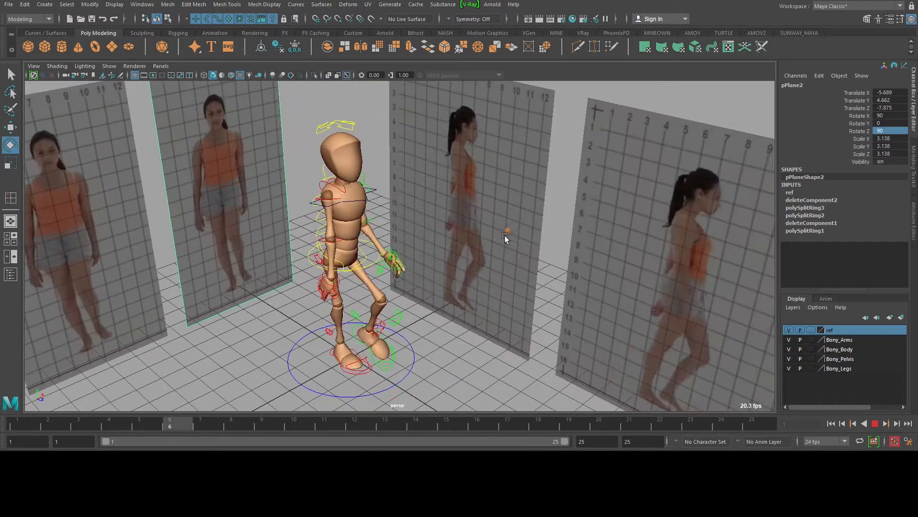
{"action": "right_click_drag", "start_coordinate": [516, 233], "coordinate": [446, 219], "text": "alt"}
{"action": "left_click_drag", "start_coordinate": [446, 219], "coordinate": [455, 216], "text": "alt"}
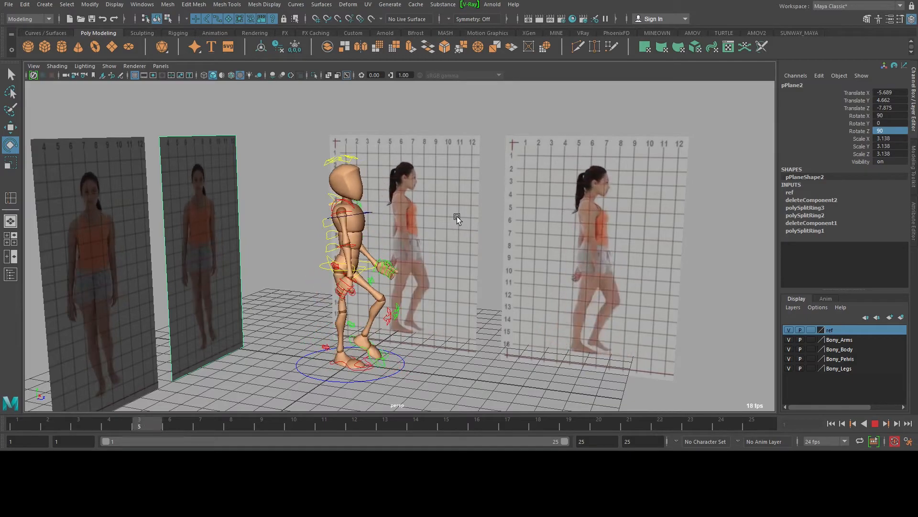
{"action": "left_click_drag", "start_coordinate": [458, 224], "coordinate": [446, 252], "text": "alt"}
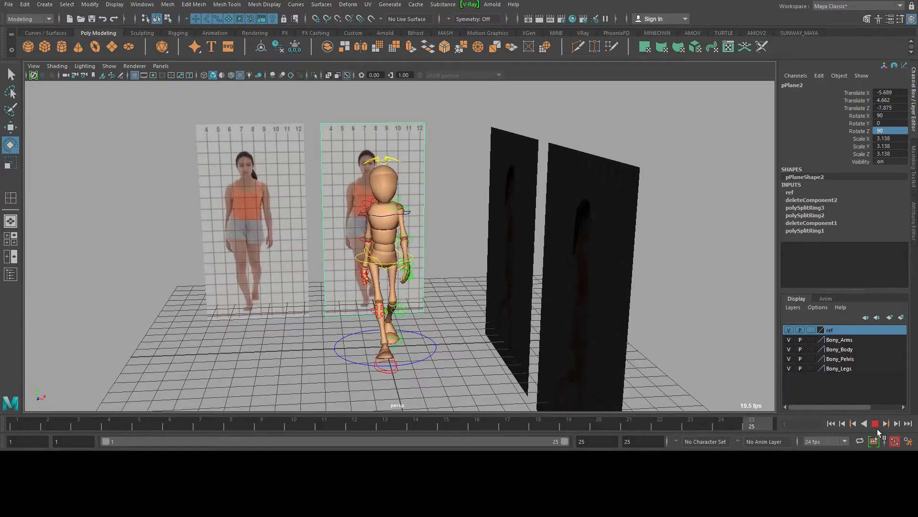
{"action": "left_click", "coordinate": [875, 423]}
Select the character's shoulder, upper-spine and head controls in the perspective view
{"action": "left_click_drag", "start_coordinate": [576, 248], "coordinate": [422, 242], "text": "alt"}
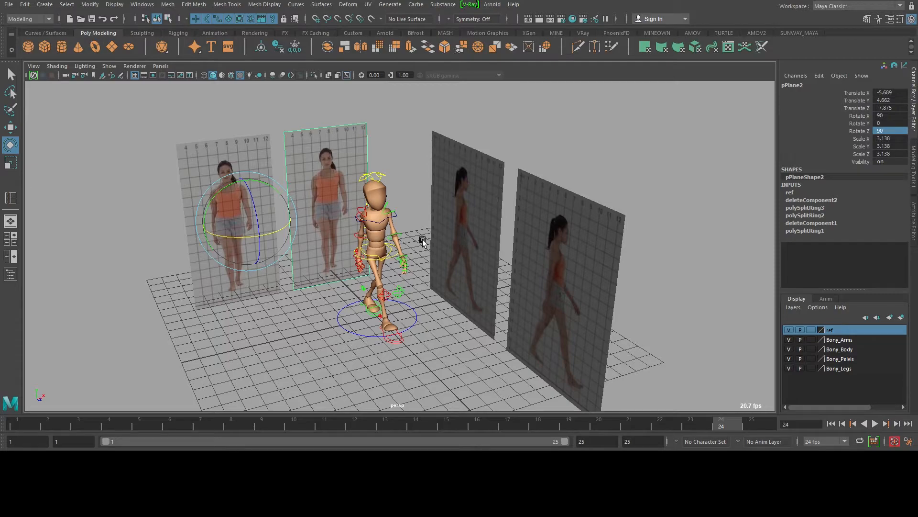
{"action": "left_click_drag", "start_coordinate": [384, 221], "coordinate": [399, 259], "text": "alt"}
{"action": "right_click_drag", "start_coordinate": [400, 259], "coordinate": [399, 209], "text": "alt"}
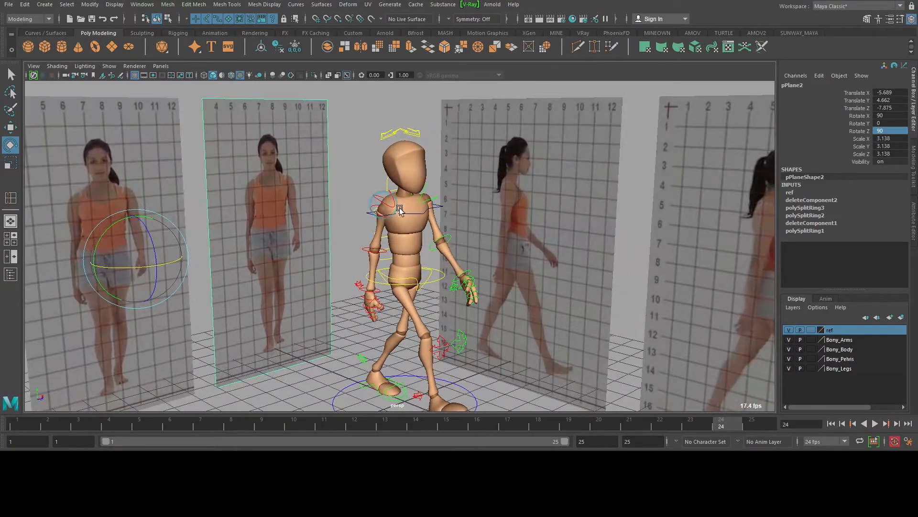
{"action": "key", "text": "q"}
{"action": "left_click", "coordinate": [376, 196]}
{"action": "left_click_drag", "start_coordinate": [376, 197], "coordinate": [363, 215], "text": "alt"}
{"action": "left_click", "coordinate": [458, 161]}
{"action": "right_click_drag", "start_coordinate": [363, 215], "coordinate": [386, 222], "text": "alt"}
{"action": "left_click", "coordinate": [291, 176]}
{"action": "left_click_drag", "start_coordinate": [365, 180], "coordinate": [527, 203], "text": "alt"}
{"action": "right_click_drag", "start_coordinate": [527, 203], "coordinate": [525, 279], "text": "alt"}
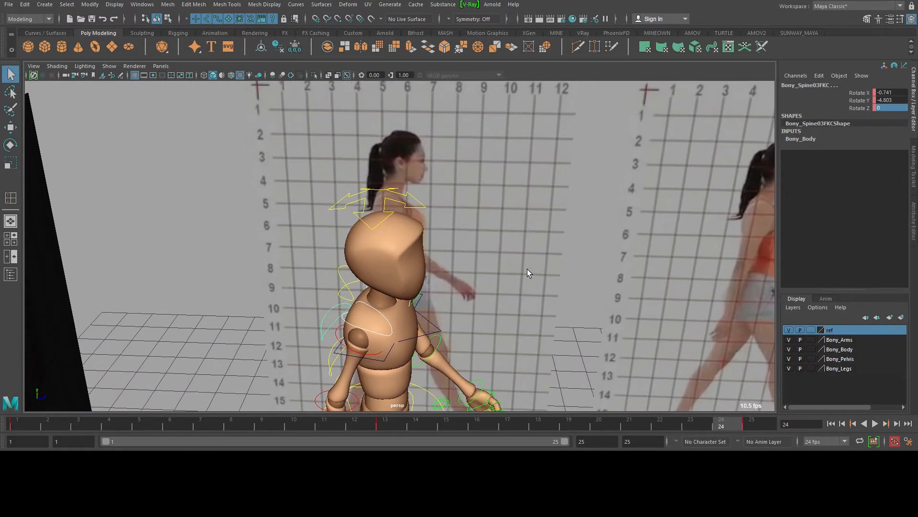
{"action": "left_click_drag", "start_coordinate": [524, 279], "coordinate": [456, 243], "text": "alt"}
{"action": "left_click", "coordinate": [408, 191]}
{"action": "right_click_drag", "start_coordinate": [583, 220], "coordinate": [522, 252], "text": "alt"}
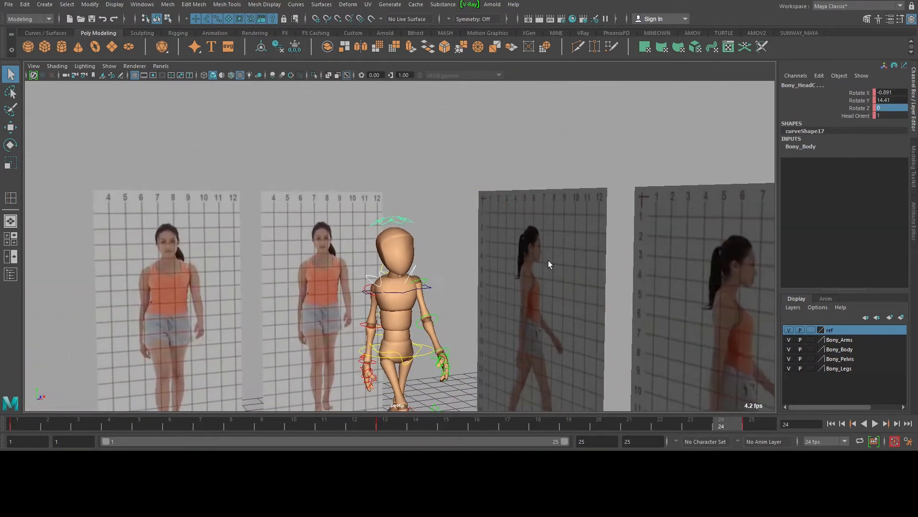
{"action": "middle_click_drag", "start_coordinate": [555, 266], "coordinate": [545, 209], "text": "alt"}
{"action": "right_click_drag", "start_coordinate": [546, 208], "coordinate": [460, 257], "text": "alt"}
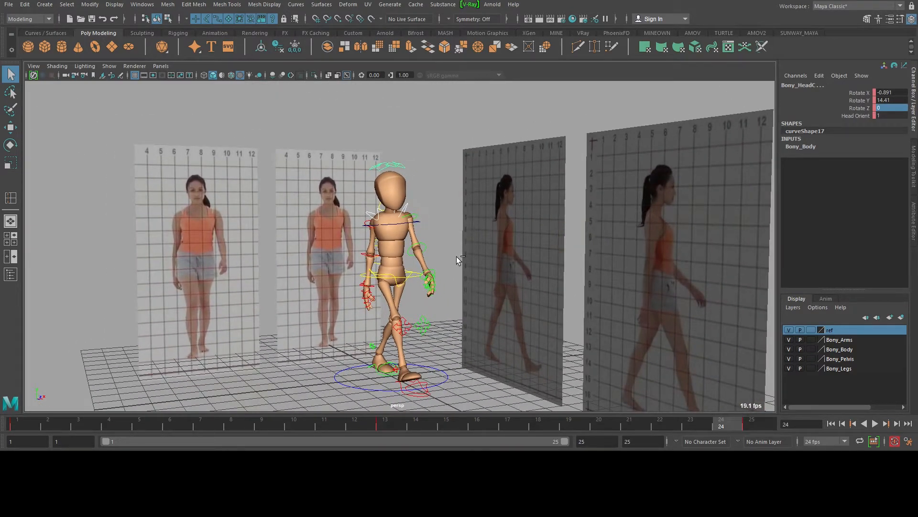
Box-select the whole character in the perspective view so that all of its controls are selected
{"action": "right_click_drag", "start_coordinate": [457, 257], "coordinate": [343, 212], "text": "alt"}
{"action": "left_click_drag", "start_coordinate": [321, 165], "coordinate": [462, 386]}
{"action": "scroll", "coordinate": [348, 216], "scroll_direction": "up", "scroll_amount": 1}
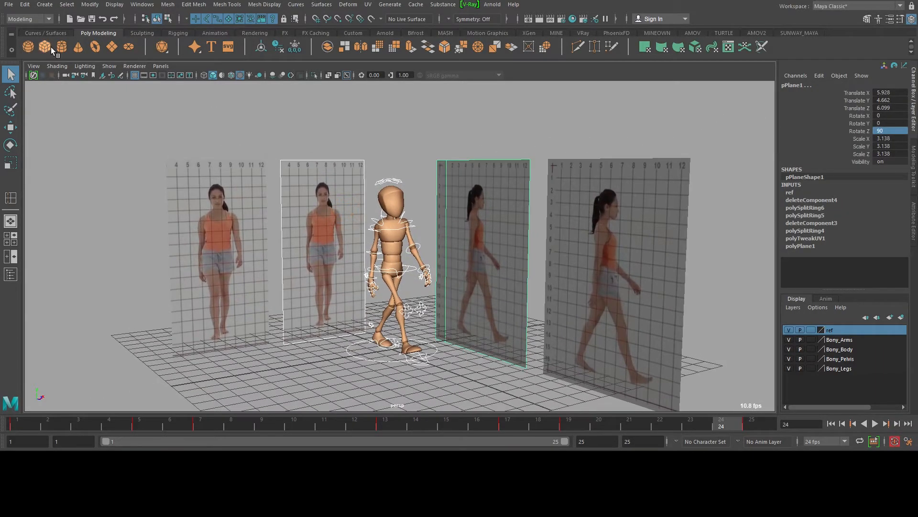
Save the scene as a new file named BOny_walk05 in the MAYA FEMALE WALKCYCLE folder
{"action": "left_click", "coordinate": [11, 7]}
{"action": "left_click", "coordinate": [39, 54]}
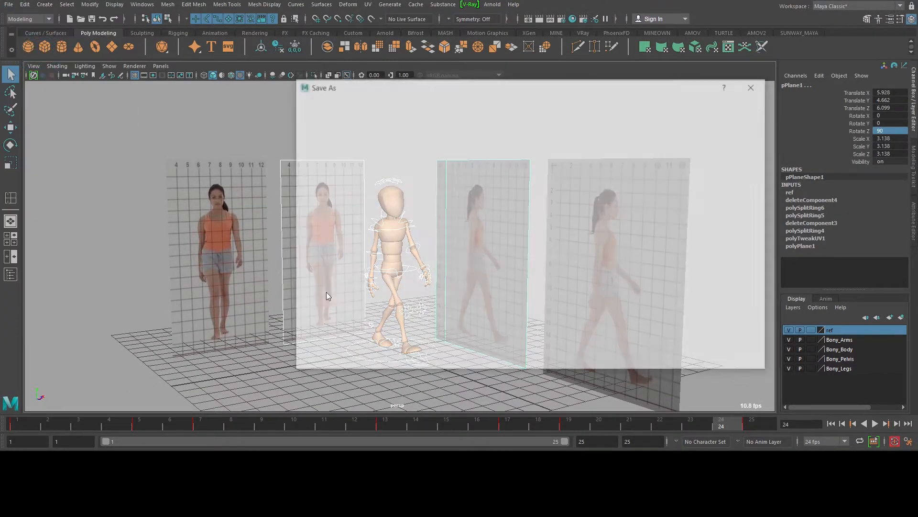
{"action": "left_click", "coordinate": [395, 343]}
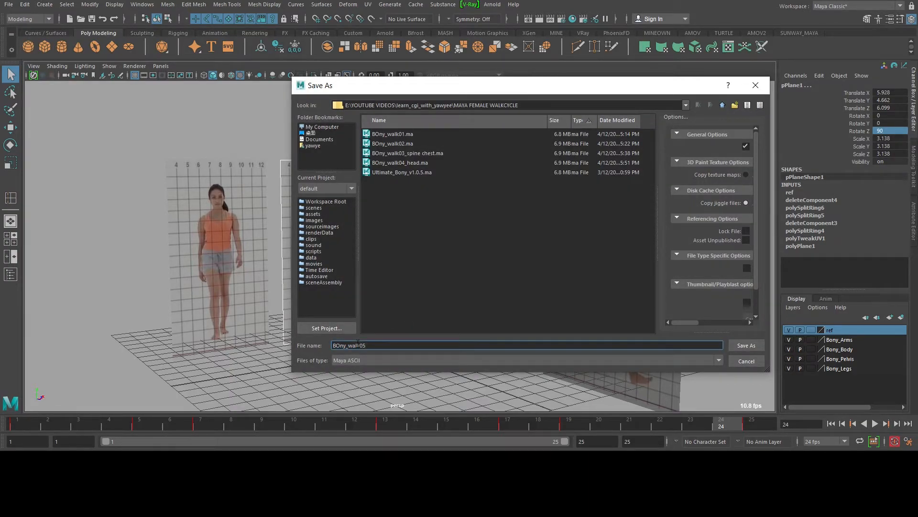
{"action": "key", "text": "Return"}
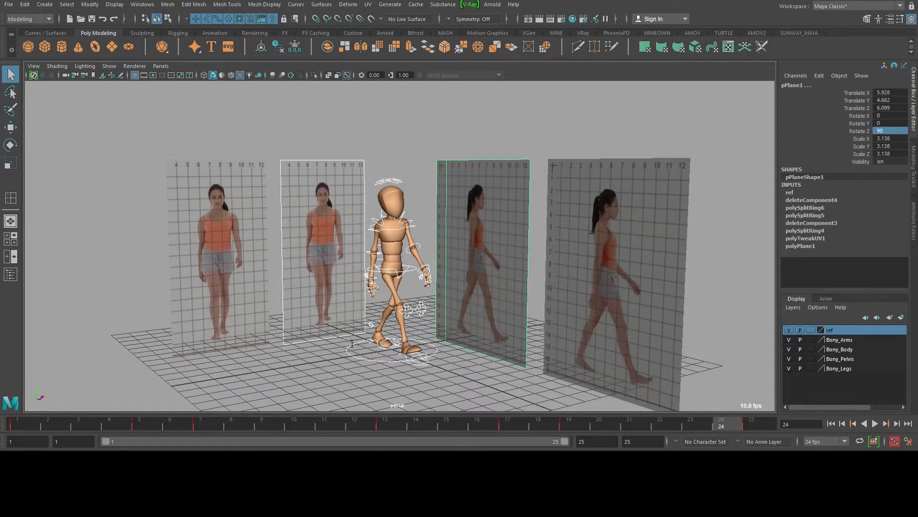
Open the Graph Editor for the selected controls and frame all of their animation curves
{"action": "left_click_drag", "start_coordinate": [399, 133], "coordinate": [405, 127], "text": "alt"}
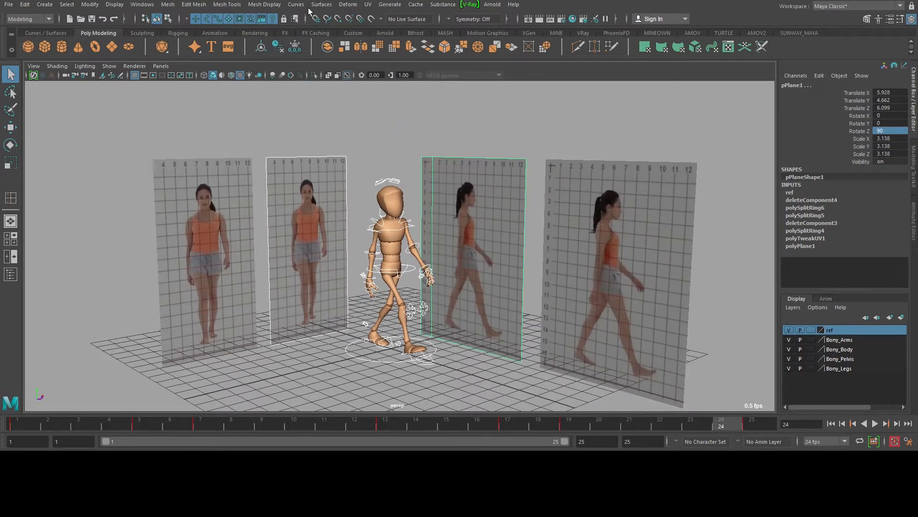
{"action": "left_click", "coordinate": [142, 5]}
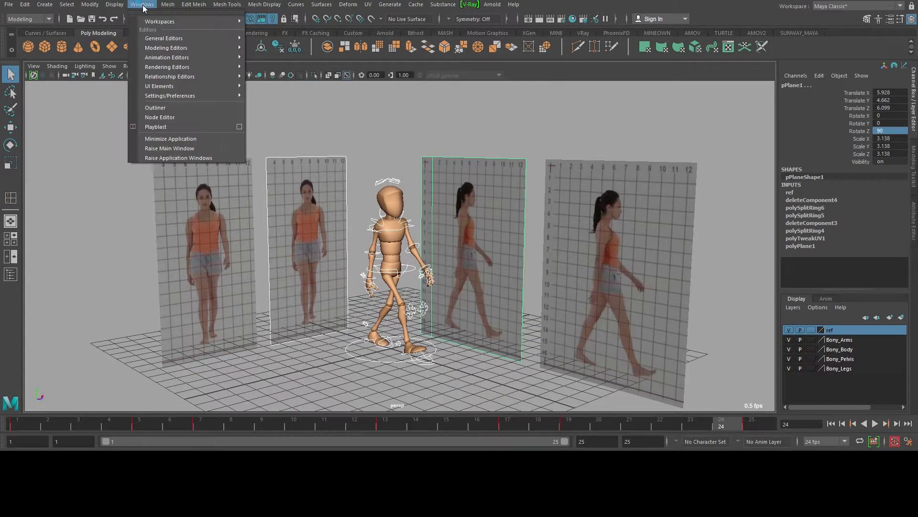
{"action": "mouse_move", "coordinate": [188, 59]}
{"action": "left_click", "coordinate": [264, 64]}
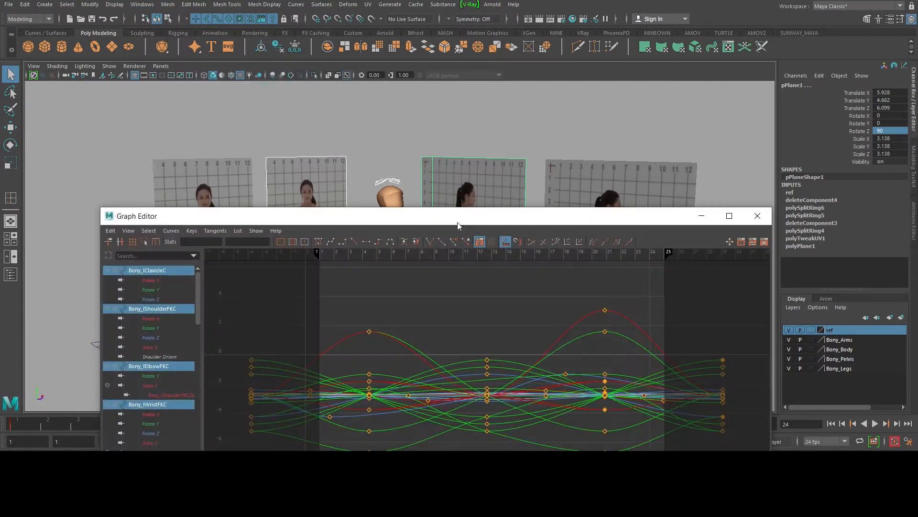
{"action": "left_click_drag", "start_coordinate": [461, 219], "coordinate": [497, 72]}
{"action": "right_click_drag", "start_coordinate": [546, 178], "coordinate": [482, 167], "text": "alt"}
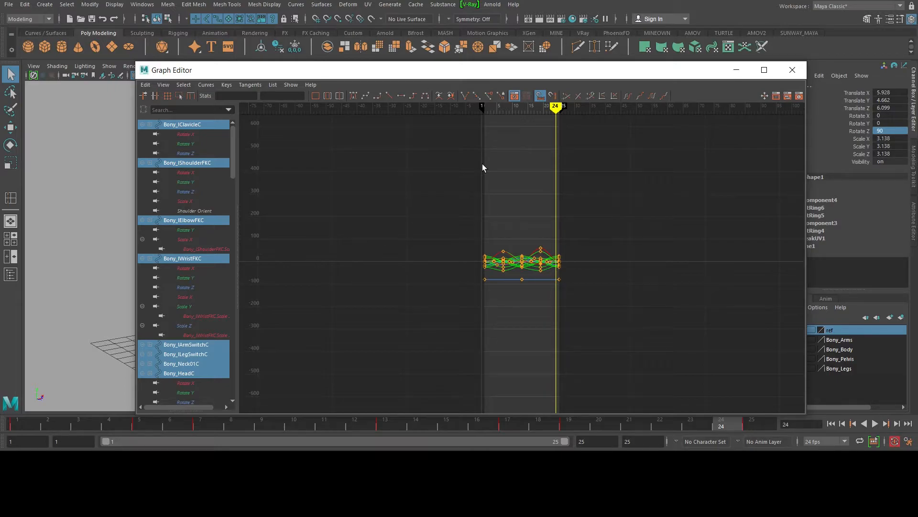
{"action": "key", "text": "a"}
{"action": "right_click_drag", "start_coordinate": [553, 268], "coordinate": [521, 276], "text": "alt"}
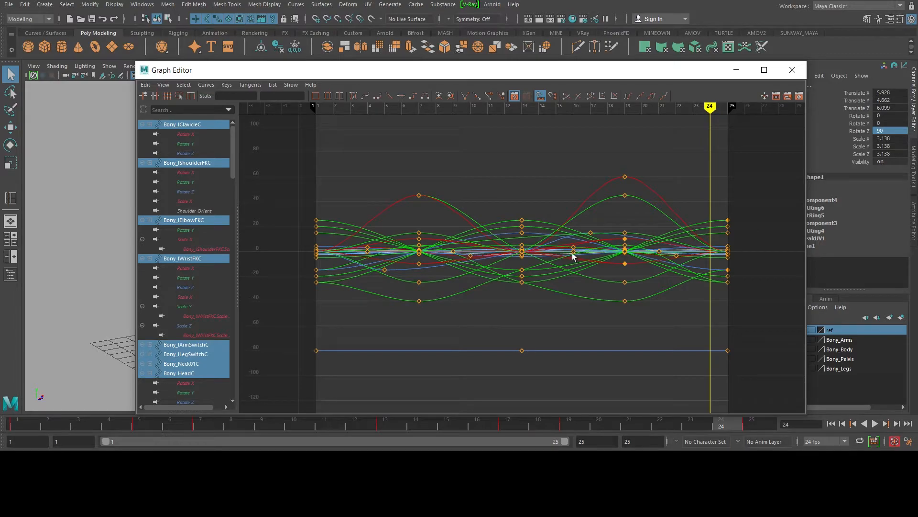
Turn on the infinity display and inspect the curves before frame 1 and after frame 25
{"action": "left_click", "coordinate": [164, 85]}
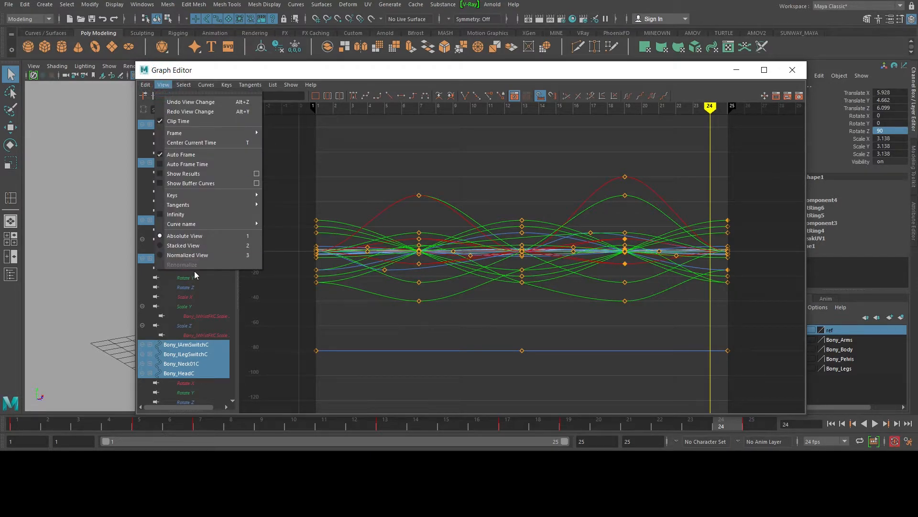
{"action": "left_click", "coordinate": [200, 214]}
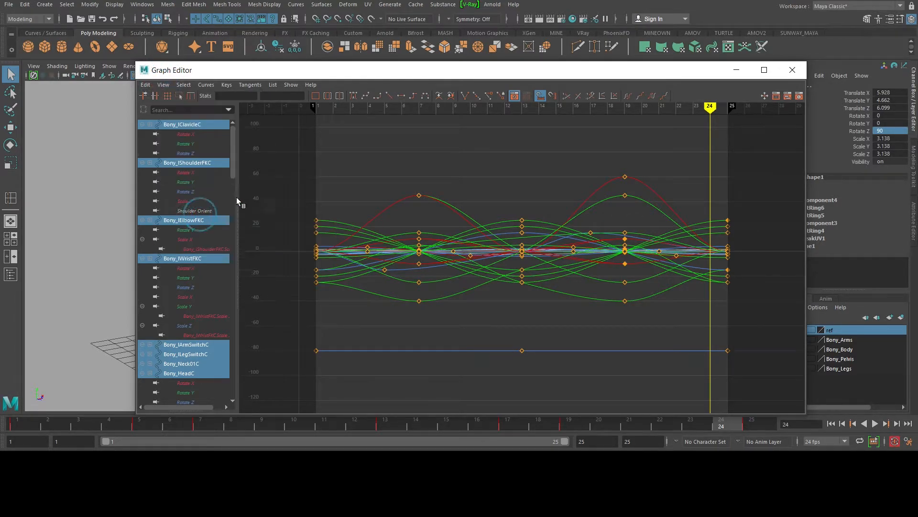
{"action": "middle_click_drag", "start_coordinate": [461, 208], "coordinate": [666, 202], "text": "alt"}
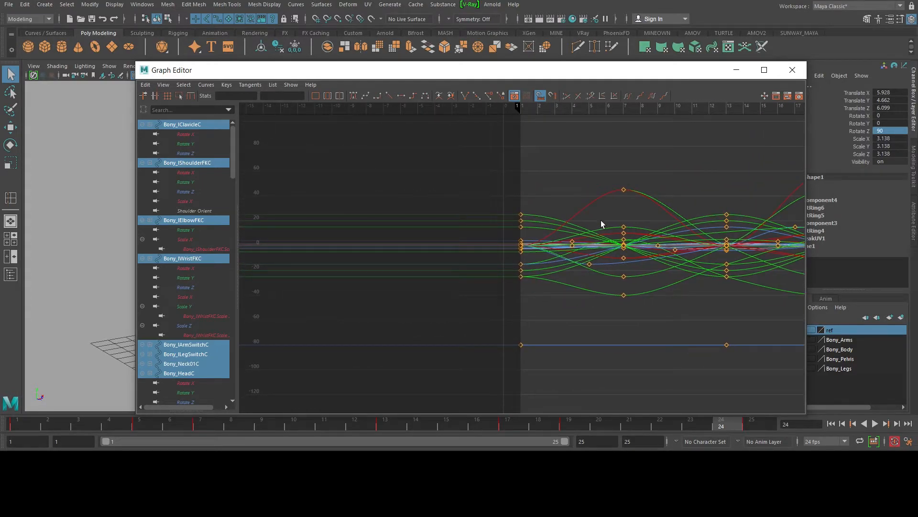
{"action": "middle_click_drag", "start_coordinate": [556, 271], "coordinate": [232, 259], "text": "alt"}
{"action": "middle_click_drag", "start_coordinate": [618, 270], "coordinate": [484, 278], "text": "alt"}
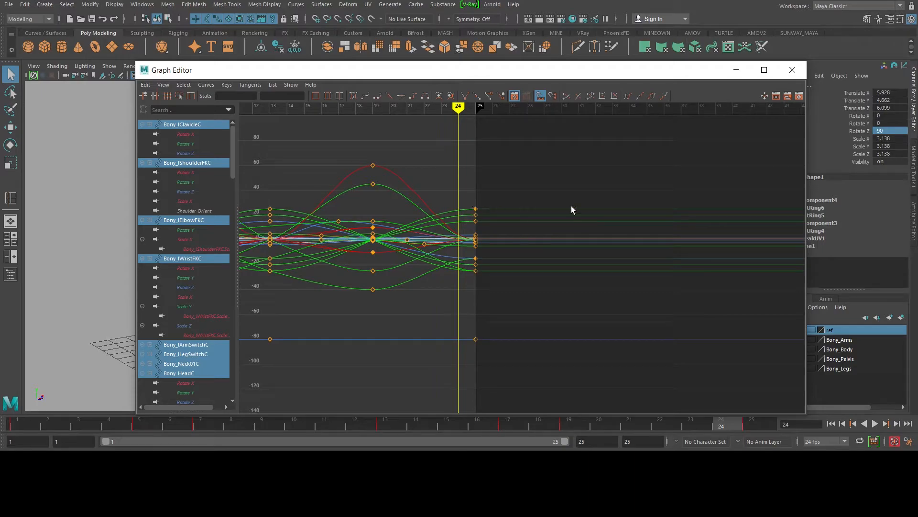
{"action": "middle_click_drag", "start_coordinate": [397, 220], "coordinate": [607, 229], "text": "alt"}
{"action": "middle_click_drag", "start_coordinate": [519, 168], "coordinate": [559, 165], "text": "alt"}
Set the pre-infinity and post-infinity of all displayed curves so the walk repeats before and after its keys
{"action": "left_click", "coordinate": [206, 84]}
{"action": "mouse_move", "coordinate": [230, 107]}
{"action": "left_click", "coordinate": [330, 110]}
{"action": "left_click", "coordinate": [213, 86]}
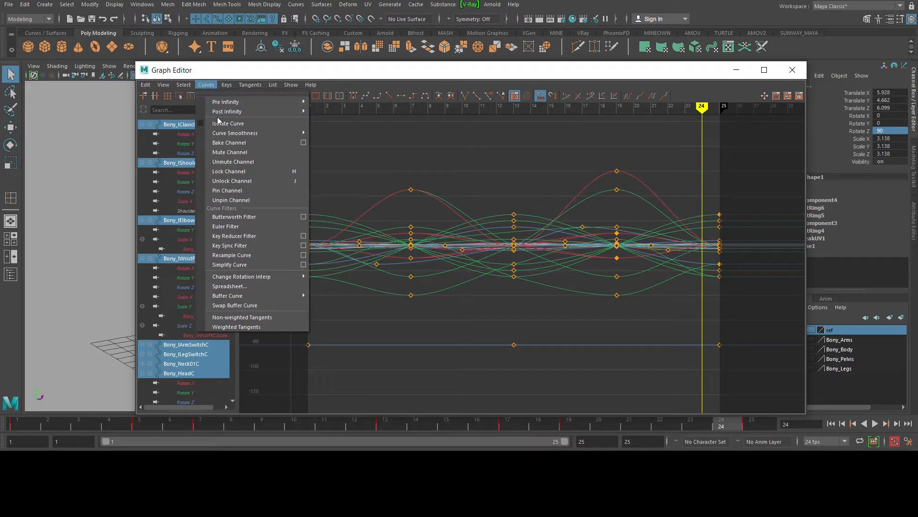
{"action": "left_click", "coordinate": [337, 120]}
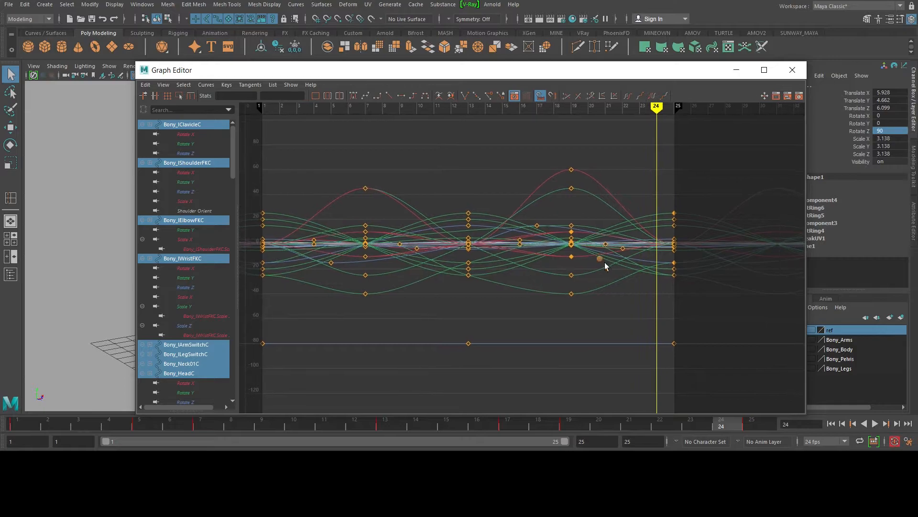
{"action": "scroll", "coordinate": [508, 259], "scroll_direction": "down", "scroll_amount": 5}
{"action": "right_click_drag", "start_coordinate": [683, 263], "coordinate": [687, 262], "text": "alt"}
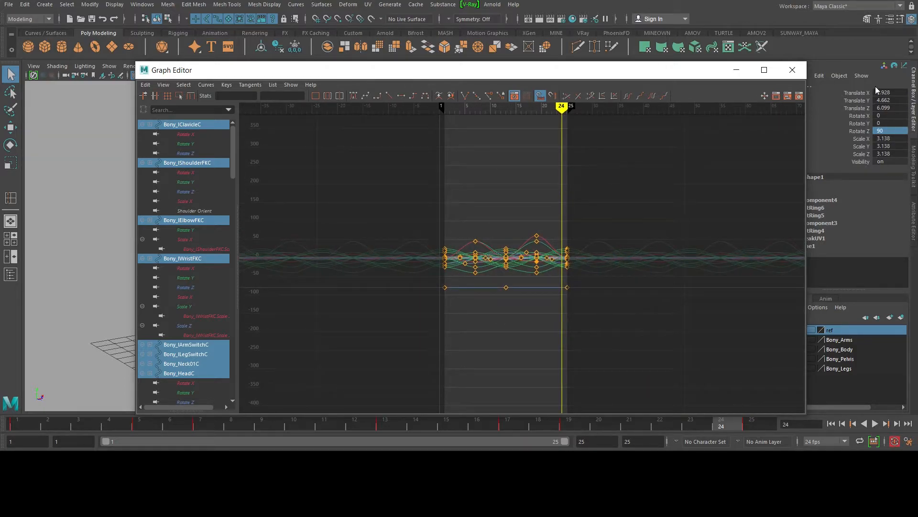
Move the Graph Editor aside to reveal the character and set the playback end frame to 35
{"action": "left_click_drag", "start_coordinate": [693, 72], "coordinate": [35, 99]}
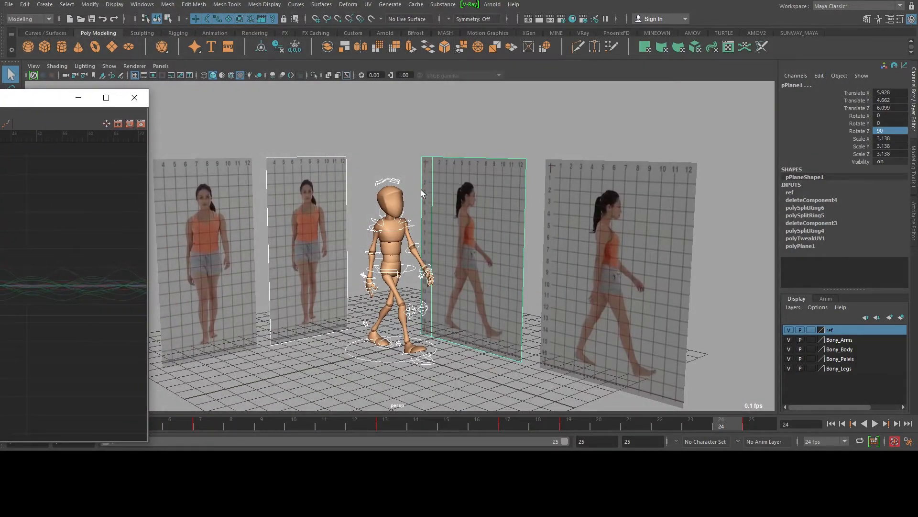
{"action": "middle_click_drag", "start_coordinate": [421, 190], "coordinate": [481, 173], "text": "alt"}
{"action": "right_click_drag", "start_coordinate": [481, 173], "coordinate": [516, 184], "text": "alt"}
{"action": "left_click_drag", "start_coordinate": [517, 184], "coordinate": [574, 187], "text": "alt"}
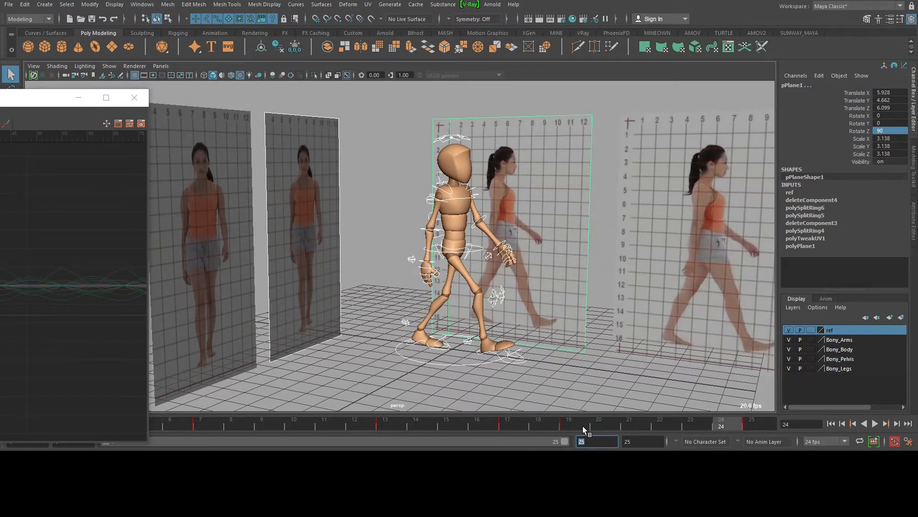
{"action": "type", "text": "35"}
{"action": "key", "text": "Return"}
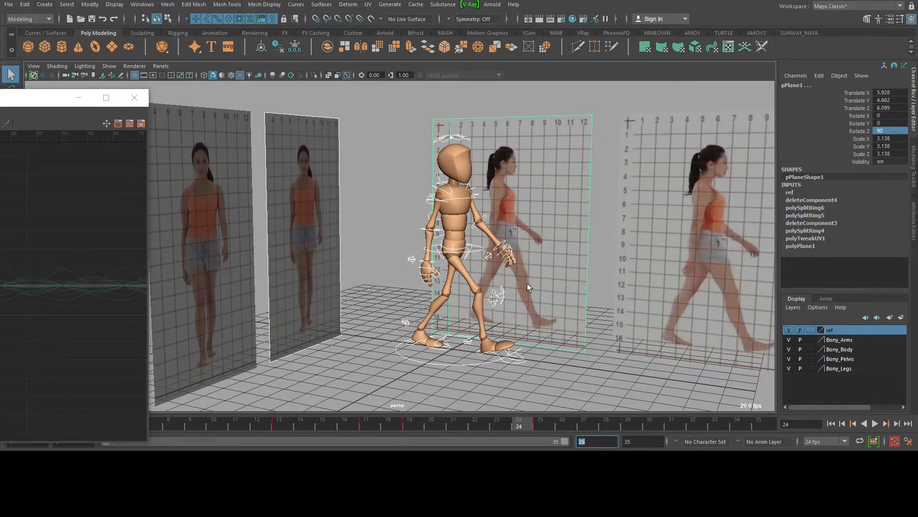
Select all keys from frame 1 to 25 on the timeline and stretch them so the last key falls on frame 33
{"action": "left_click_drag", "start_coordinate": [529, 286], "coordinate": [492, 277], "text": "alt"}
{"action": "right_click_drag", "start_coordinate": [493, 277], "coordinate": [511, 249], "text": "alt"}
{"action": "left_click_drag", "start_coordinate": [512, 248], "coordinate": [483, 216], "text": "alt"}
{"action": "middle_click_drag", "start_coordinate": [483, 215], "coordinate": [529, 216], "text": "alt"}
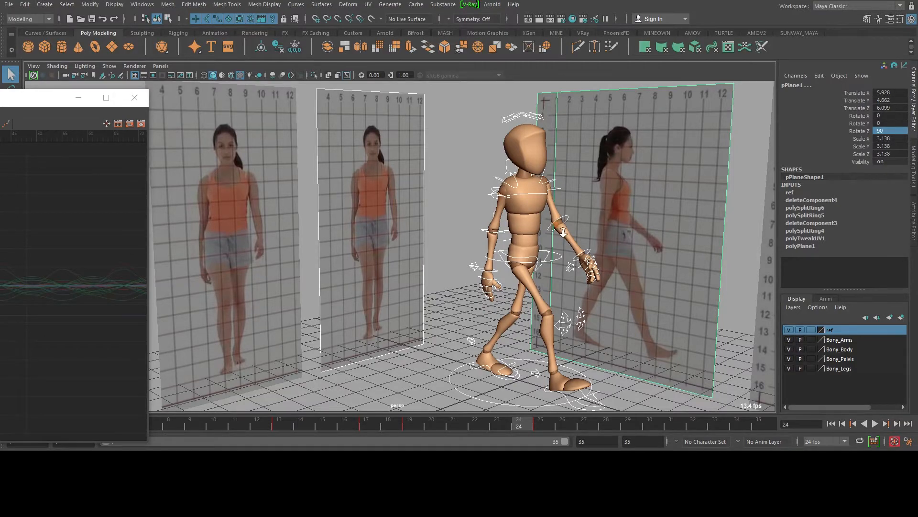
{"action": "right_click_drag", "start_coordinate": [563, 233], "coordinate": [521, 225], "text": "alt"}
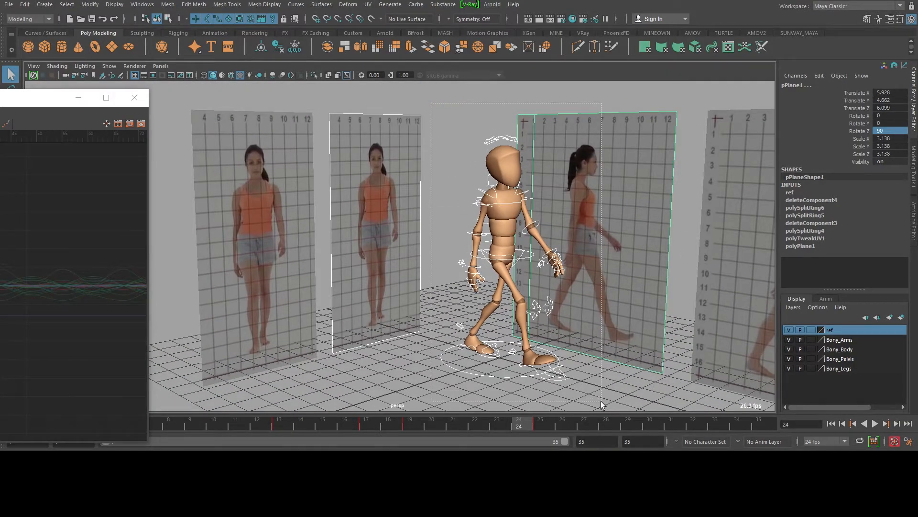
{"action": "left_click_drag", "start_coordinate": [607, 353], "coordinate": [531, 276], "text": "alt"}
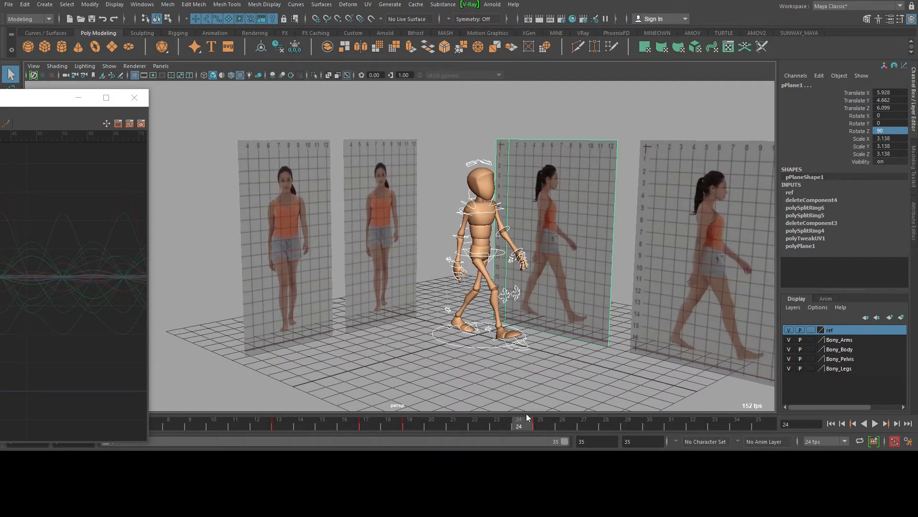
{"action": "left_click_drag", "start_coordinate": [40, 102], "coordinate": [0, 104]}
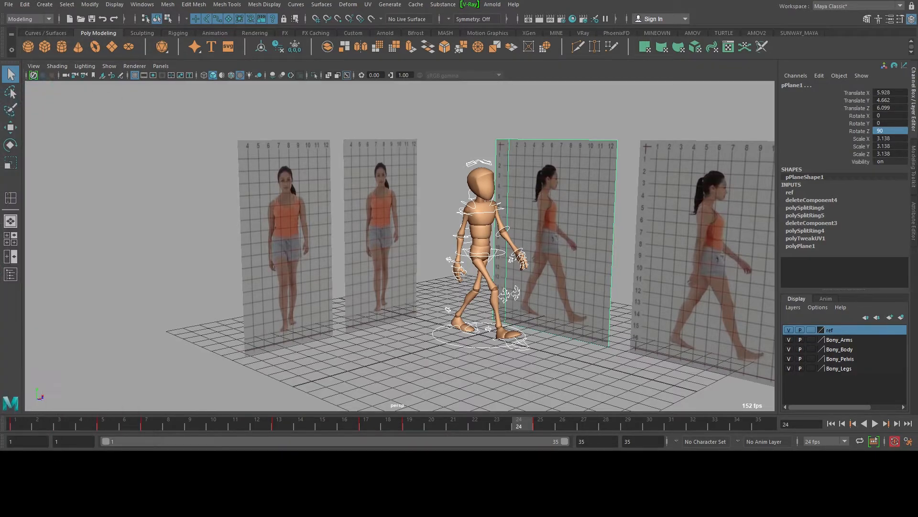
{"action": "left_click_drag", "start_coordinate": [539, 429], "coordinate": [12, 424], "text": "shift"}
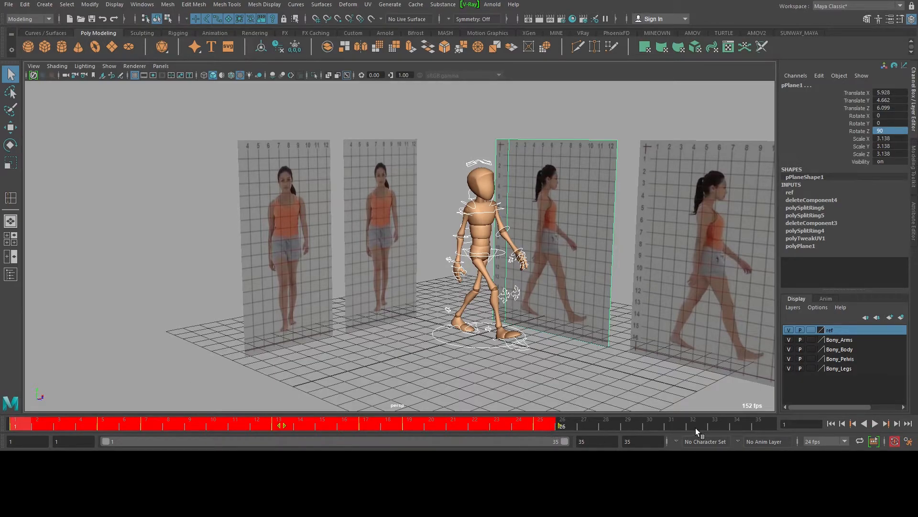
{"action": "left_click_drag", "start_coordinate": [574, 424], "coordinate": [648, 426]}
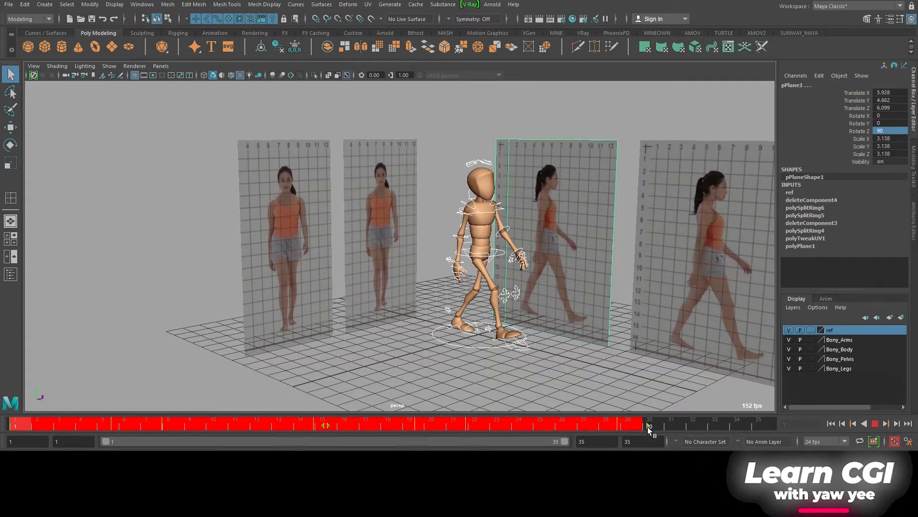
{"action": "left_click_drag", "start_coordinate": [750, 429], "coordinate": [749, 428]}
{"action": "right_click", "coordinate": [685, 425]}
{"action": "left_click", "coordinate": [726, 298]}
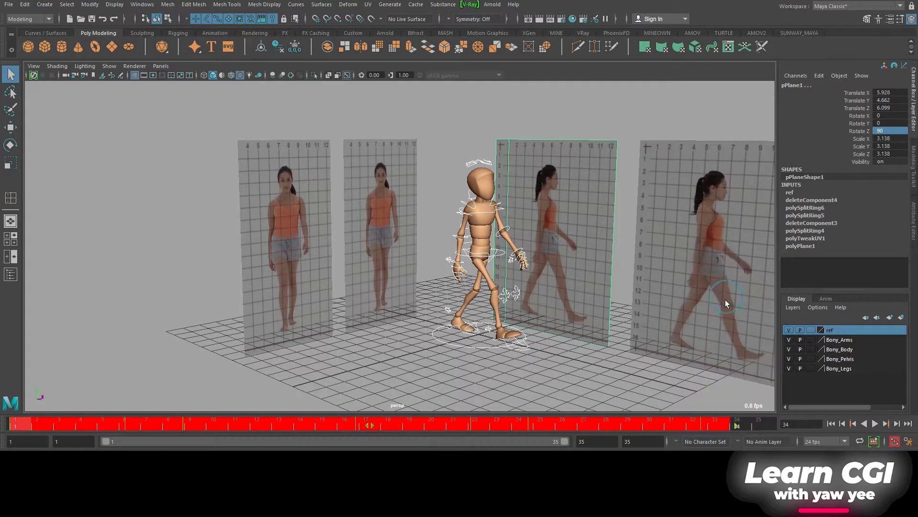
End the playback range at frame 33 and play the stretched walk with the ref layer hidden
{"action": "left_click_drag", "start_coordinate": [570, 441], "coordinate": [542, 443]}
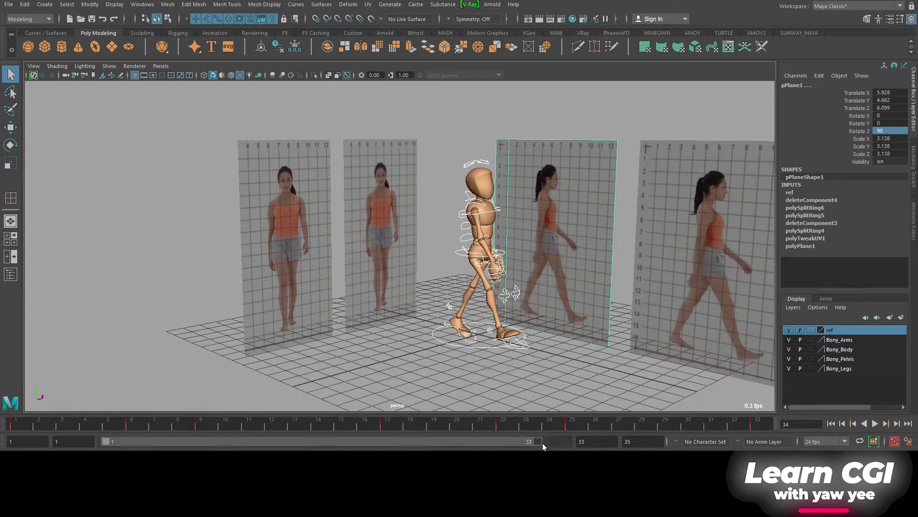
{"action": "left_click", "coordinate": [16, 426]}
{"action": "left_click", "coordinate": [875, 424]}
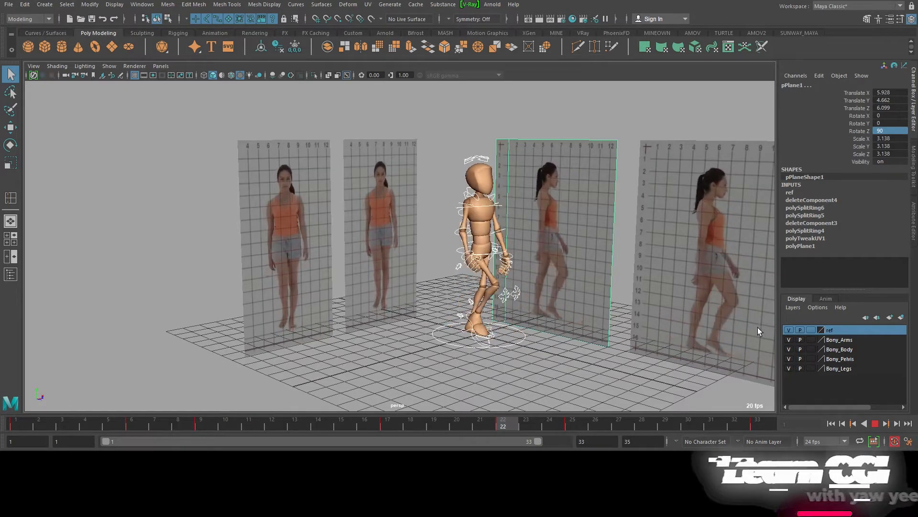
{"action": "left_click", "coordinate": [789, 329]}
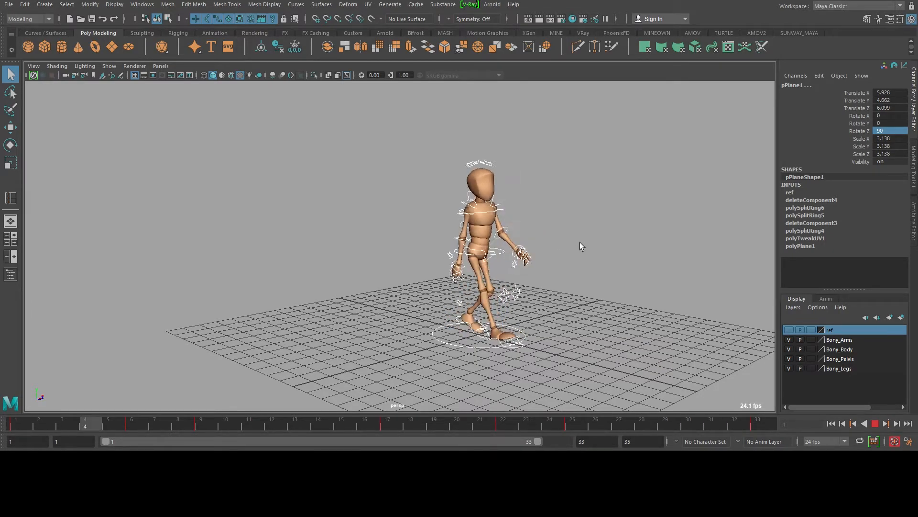
{"action": "left_click", "coordinate": [876, 420]}
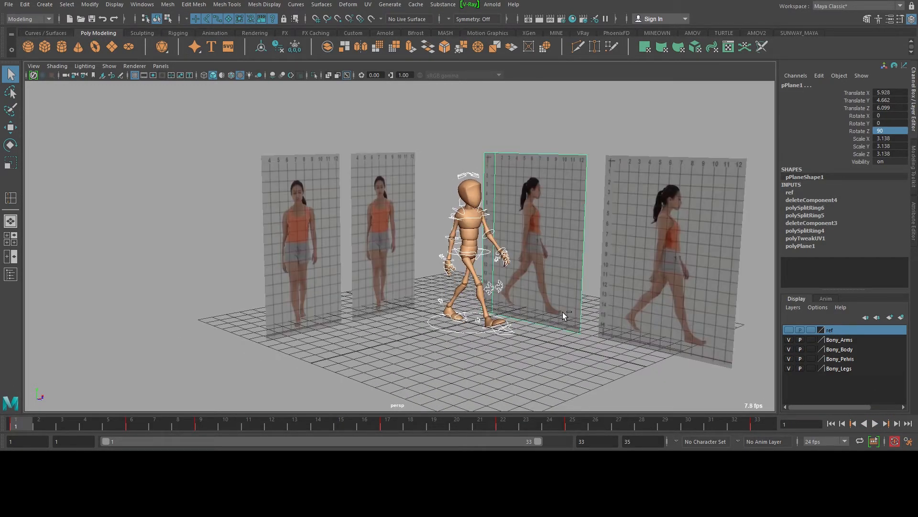
Undo the stretching of the walk keys and the change to the playback range
{"action": "key", "text": "5"}
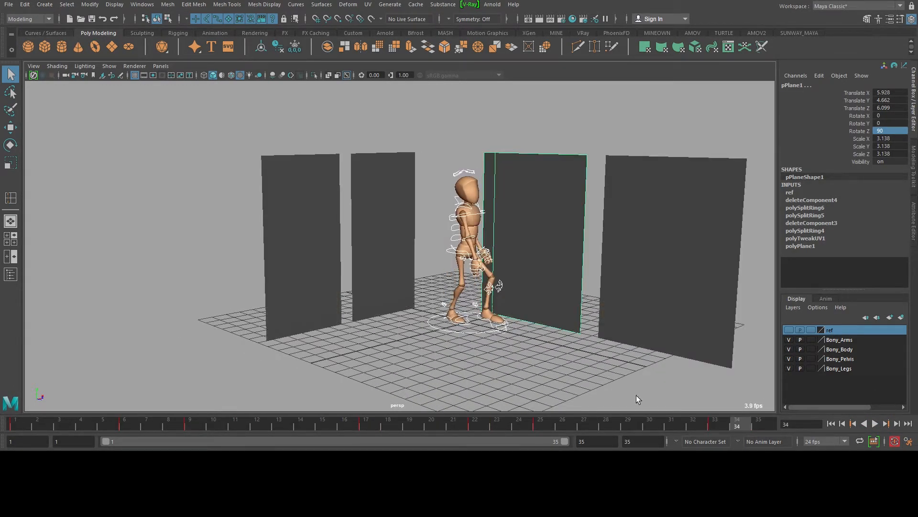
{"action": "left_click_drag", "start_coordinate": [704, 426], "coordinate": [715, 427]}
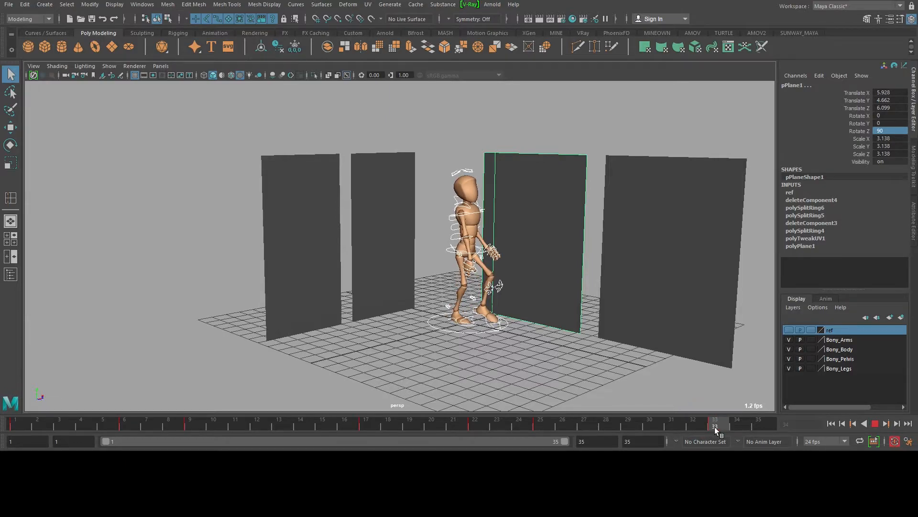
{"action": "key", "text": "ctrl+z"}
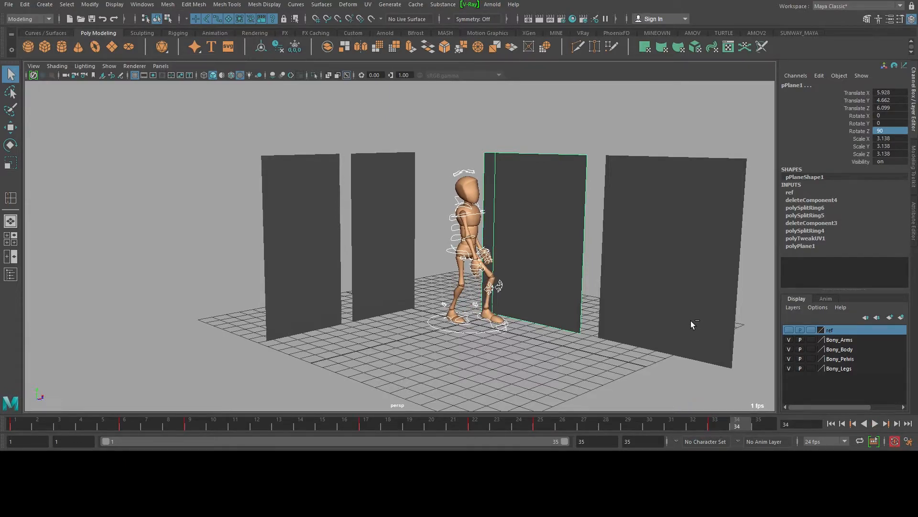
Remove the reference image planes from the selection, keeping only the character's controls selected
{"action": "left_click_drag", "start_coordinate": [533, 239], "coordinate": [502, 238], "text": "alt"}
{"action": "right_click_drag", "start_coordinate": [502, 237], "coordinate": [525, 246], "text": "alt"}
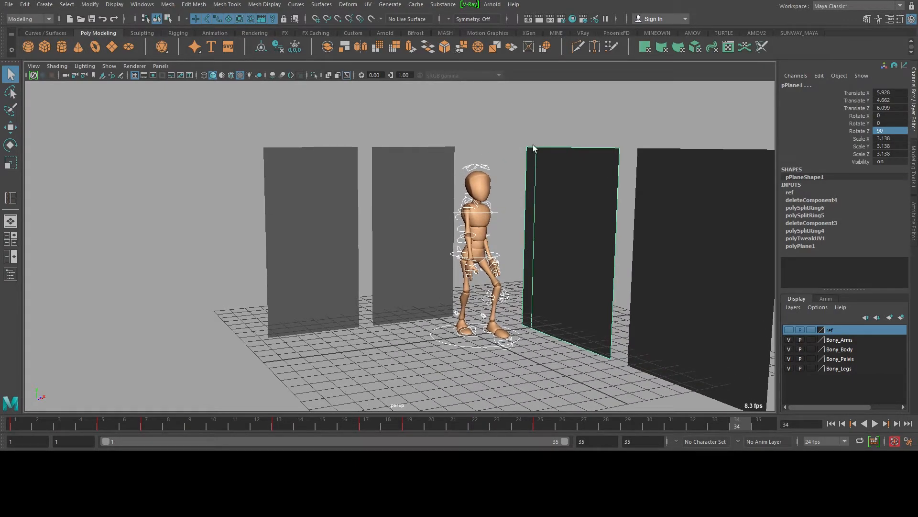
{"action": "left_click", "coordinate": [550, 172], "text": "ctrl"}
{"action": "left_click_drag", "start_coordinate": [570, 221], "coordinate": [610, 300], "text": "alt"}
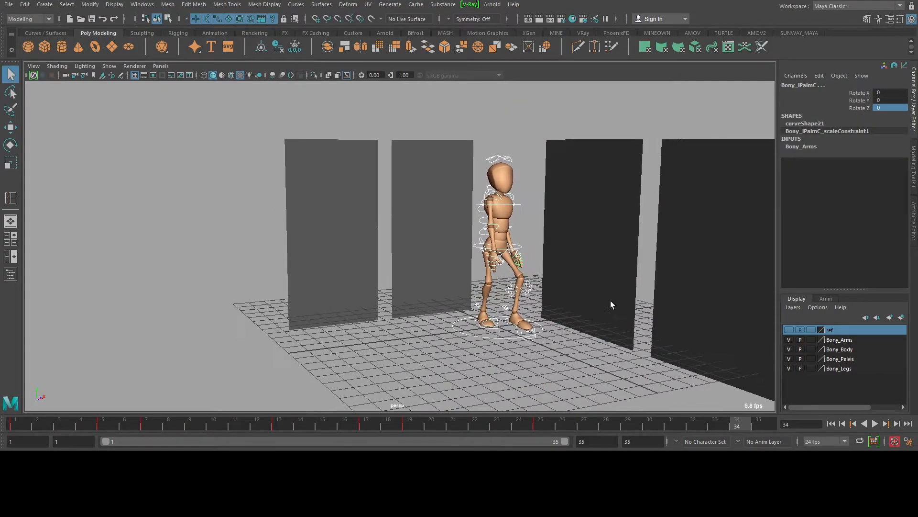
Stretch the walk keys from frames 1–25 so the last key falls on frame 33, and snap them to whole frames
{"action": "left_click", "coordinate": [539, 423]}
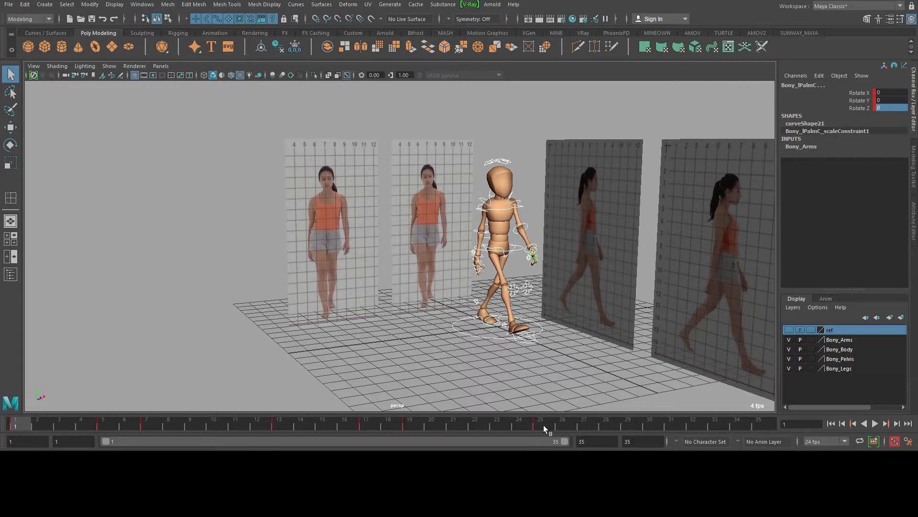
{"action": "left_click_drag", "start_coordinate": [541, 426], "coordinate": [12, 425], "text": "shift"}
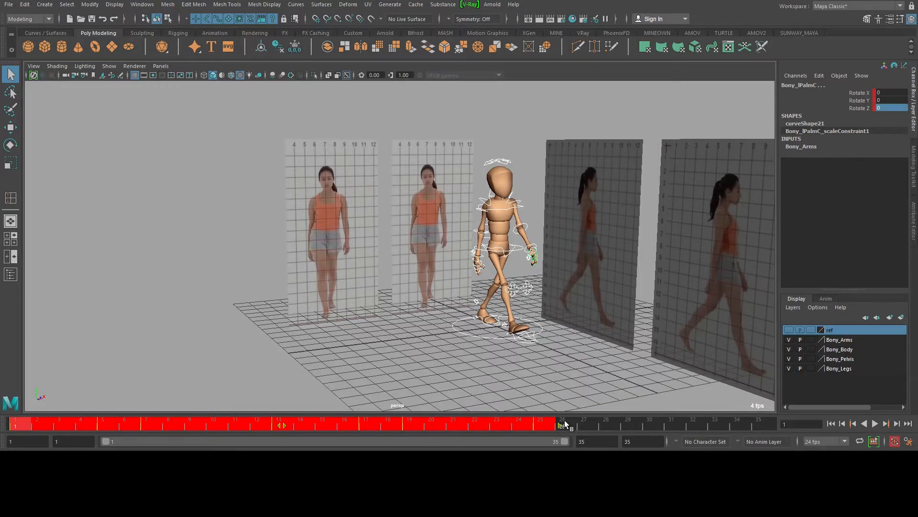
{"action": "left_click_drag", "start_coordinate": [561, 426], "coordinate": [619, 425], "text": "shift"}
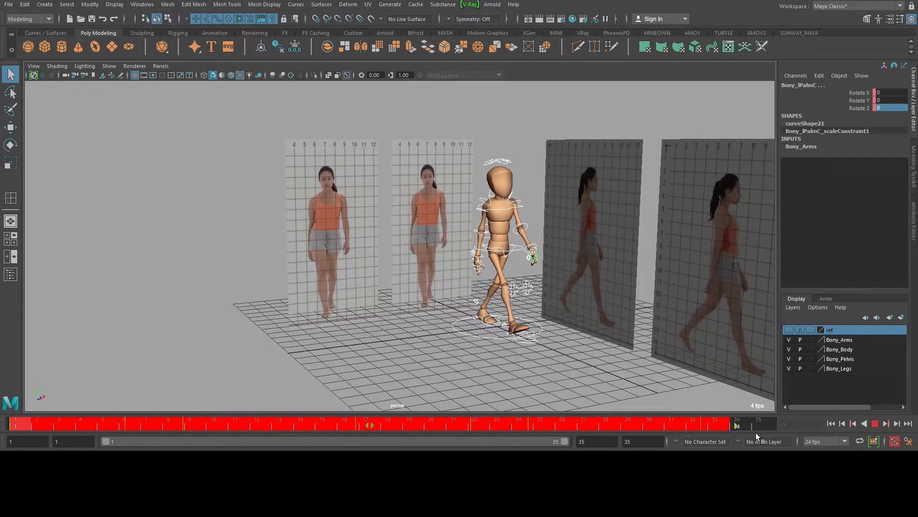
{"action": "key", "text": "Escape"}
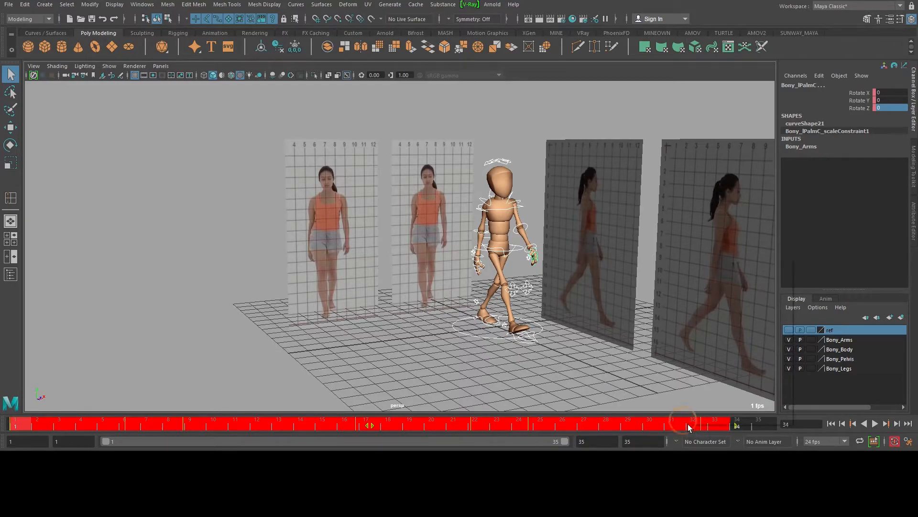
{"action": "right_click", "coordinate": [689, 424]}
{"action": "left_click", "coordinate": [722, 302]}
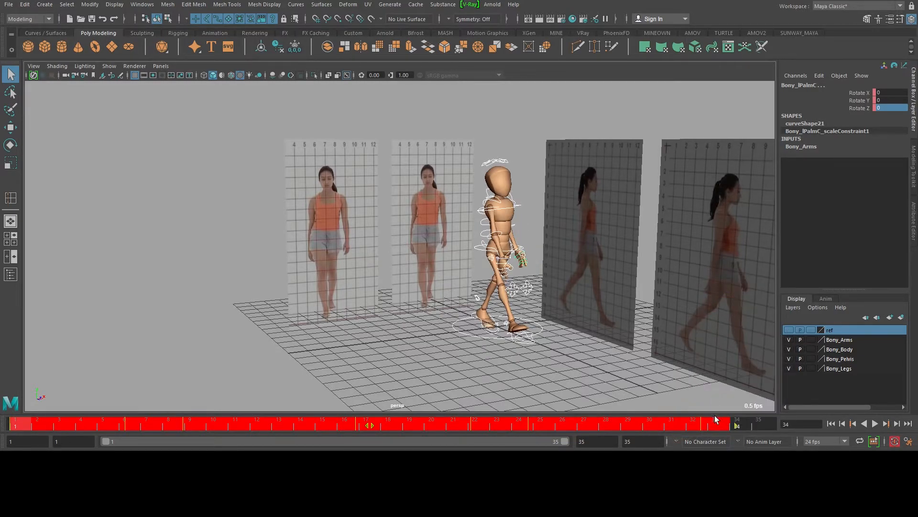
{"action": "key", "text": "alt+v"}
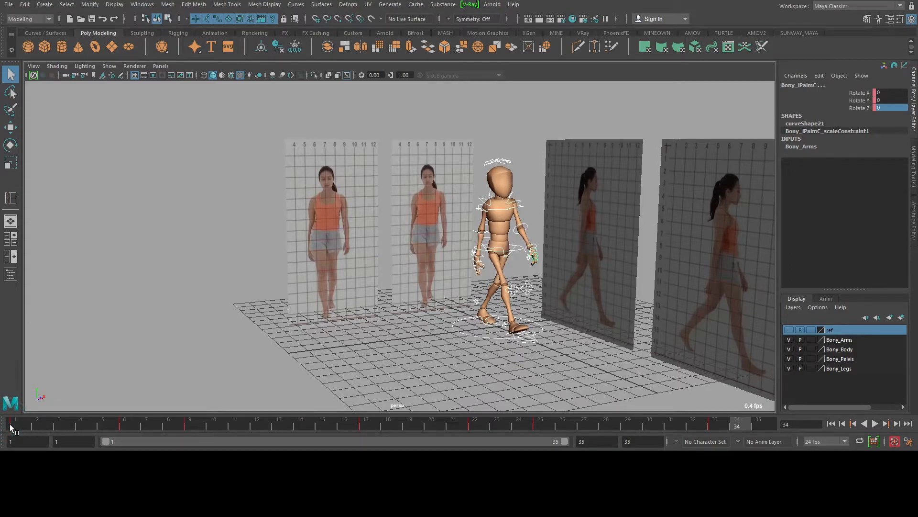
End the playback range at frame 33, hide the ref layer and play the stretched walk
{"action": "key", "text": "alt+v"}
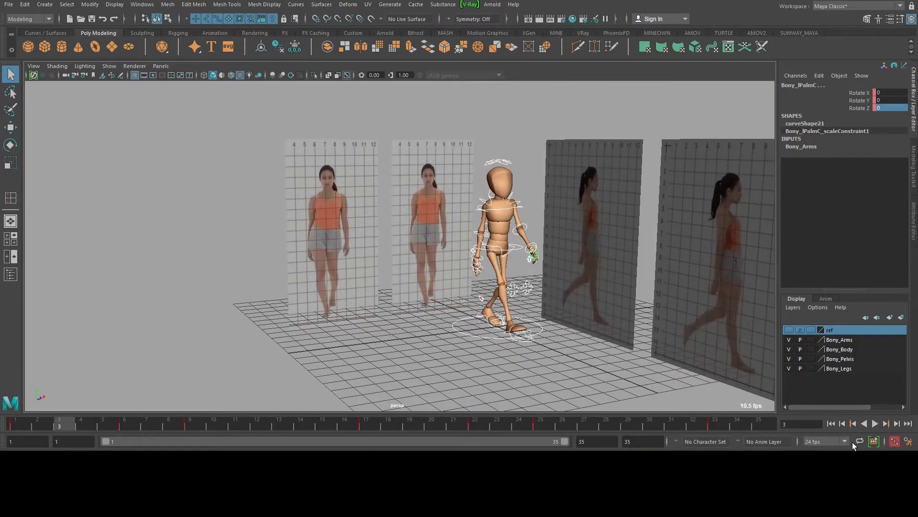
{"action": "key", "text": "alt+v"}
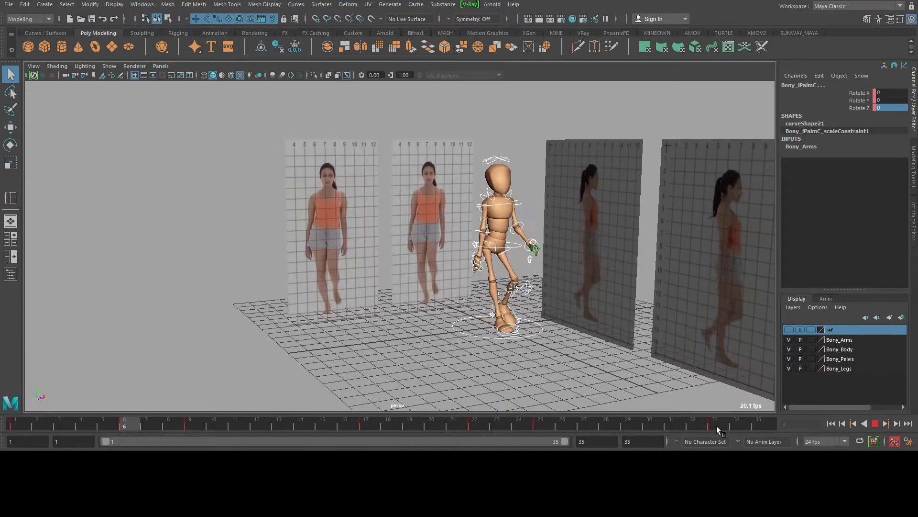
{"action": "left_click_drag", "start_coordinate": [565, 441], "coordinate": [535, 441]}
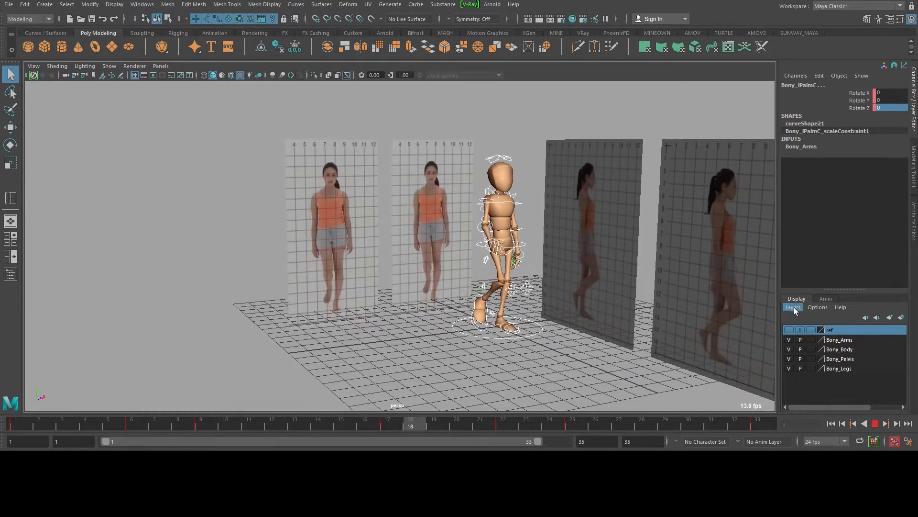
{"action": "left_click", "coordinate": [789, 330]}
{"action": "left_click", "coordinate": [789, 330]}
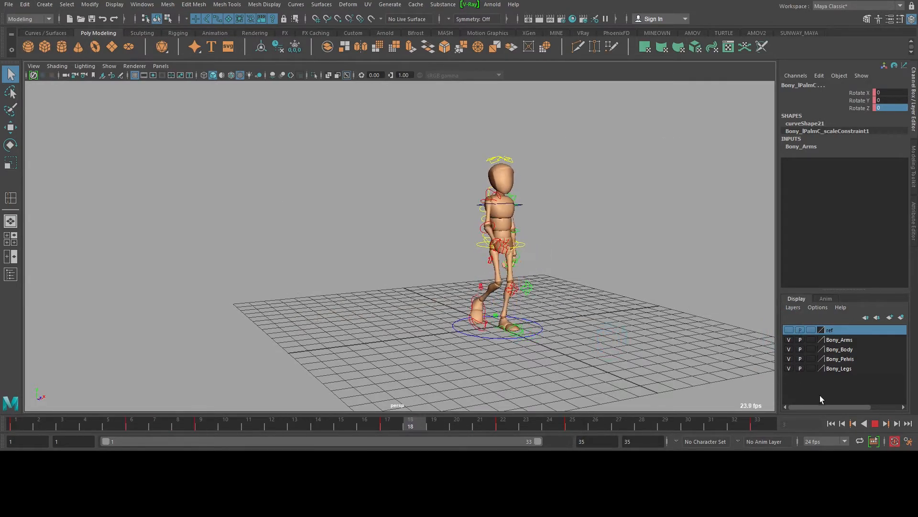
{"action": "left_click", "coordinate": [874, 424]}
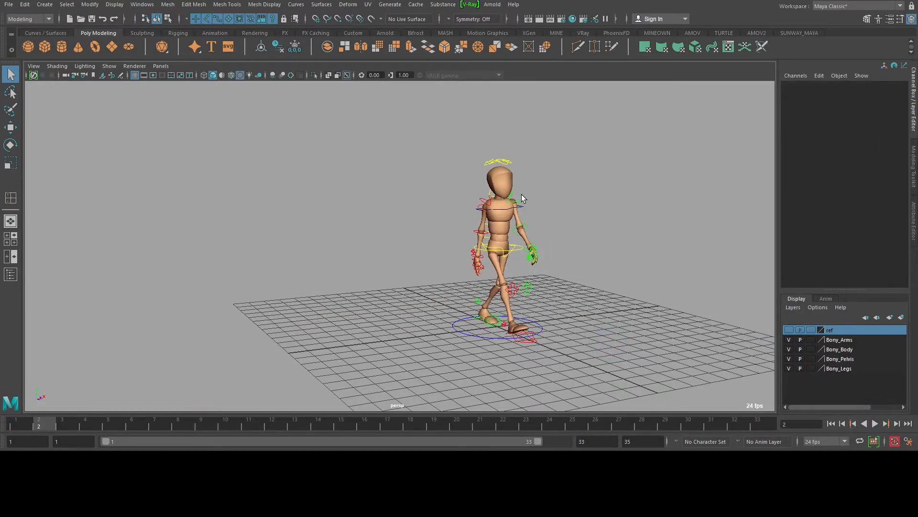
Select the right shoulder control to check its keys on the timeline
{"action": "scroll", "coordinate": [521, 195], "scroll_direction": "up", "scroll_amount": 3}
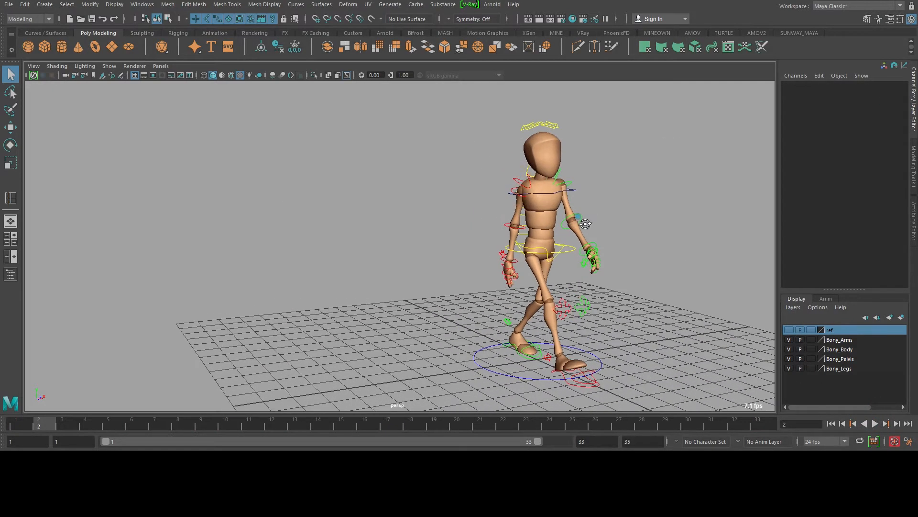
{"action": "left_click", "coordinate": [514, 188]}
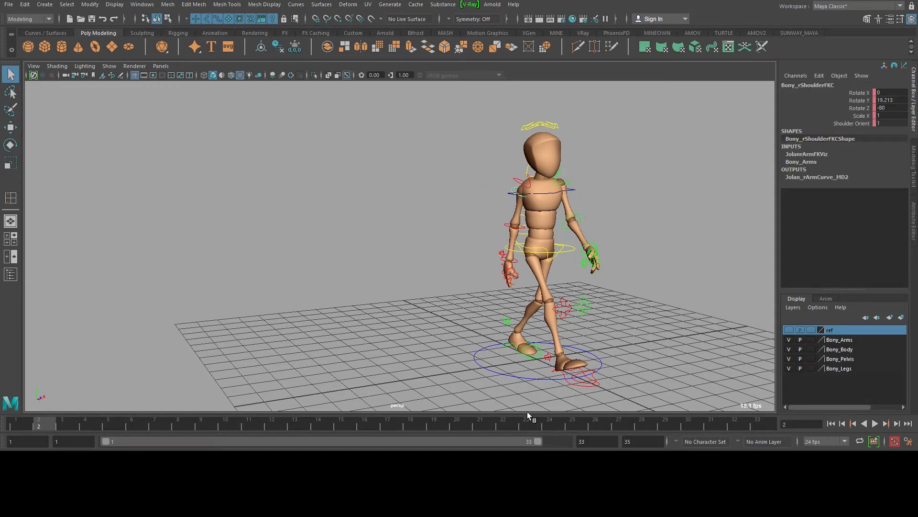
{"action": "scroll", "coordinate": [608, 272], "scroll_direction": "down", "scroll_amount": 2}
{"action": "right_click_drag", "start_coordinate": [608, 272], "coordinate": [553, 262], "text": "alt"}
Undo the shoulder selection, the layer hiding and the playback range change, restoring the full control selection
{"action": "key", "text": "ctrl+z"}
{"action": "key", "text": "ctrl+z"}
{"action": "key", "text": "ctrl+z"}
{"action": "key", "text": "ctrl+z"}
{"action": "key", "text": "ctrl+z"}
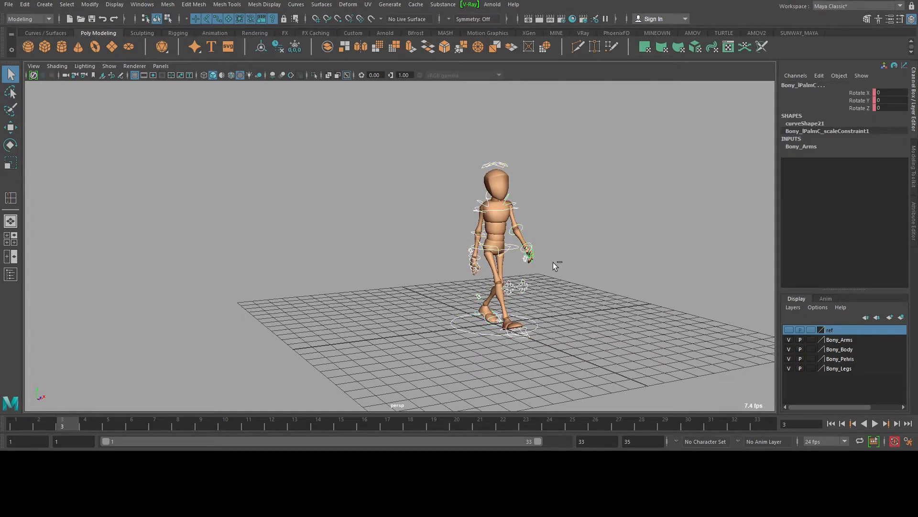
{"action": "key", "text": "ctrl+z"}
{"action": "key", "text": "ctrl+z"}
{"action": "key", "text": "ctrl+z"}
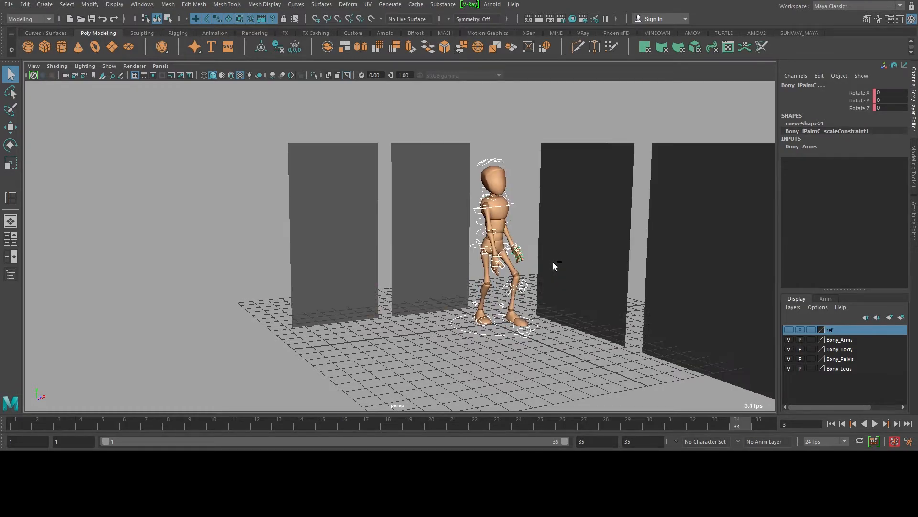
Set the timeline's key tick display to Active and undo the stretching of the walk keys
{"action": "right_click", "coordinate": [548, 421]}
{"action": "mouse_move", "coordinate": [593, 360]}
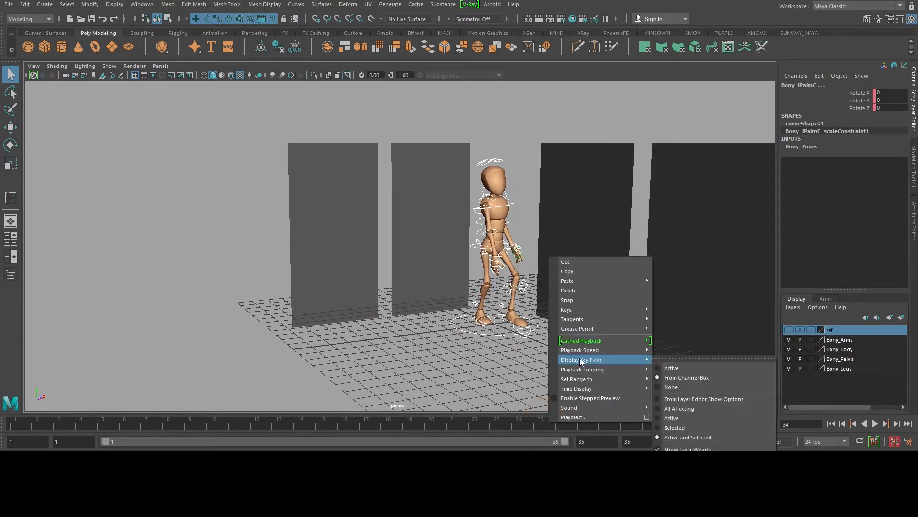
{"action": "left_click", "coordinate": [670, 367]}
{"action": "right_click_drag", "start_coordinate": [640, 347], "coordinate": [629, 313], "text": "alt"}
{"action": "key", "text": "ctrl+z"}
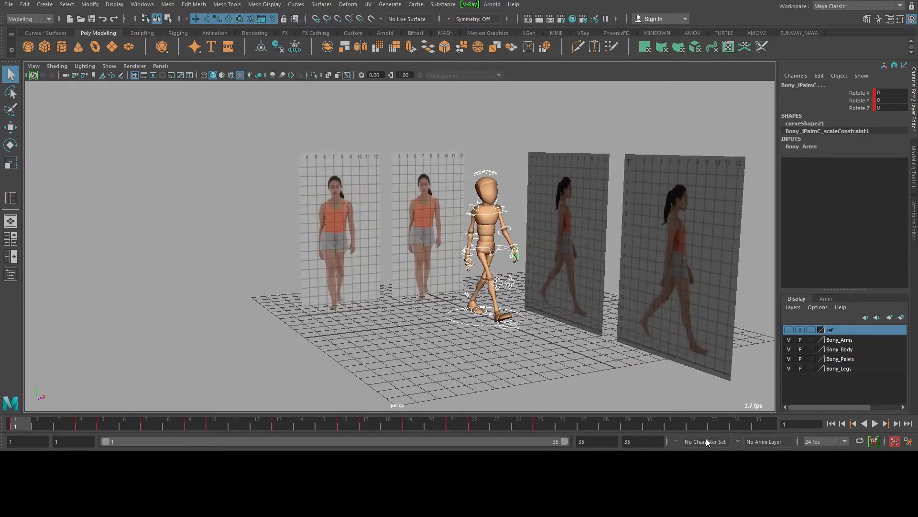
Check the key tick display option and select all the character's controls together with the two adjacent reference planes
{"action": "right_click", "coordinate": [679, 426]}
{"action": "mouse_move", "coordinate": [727, 364]}
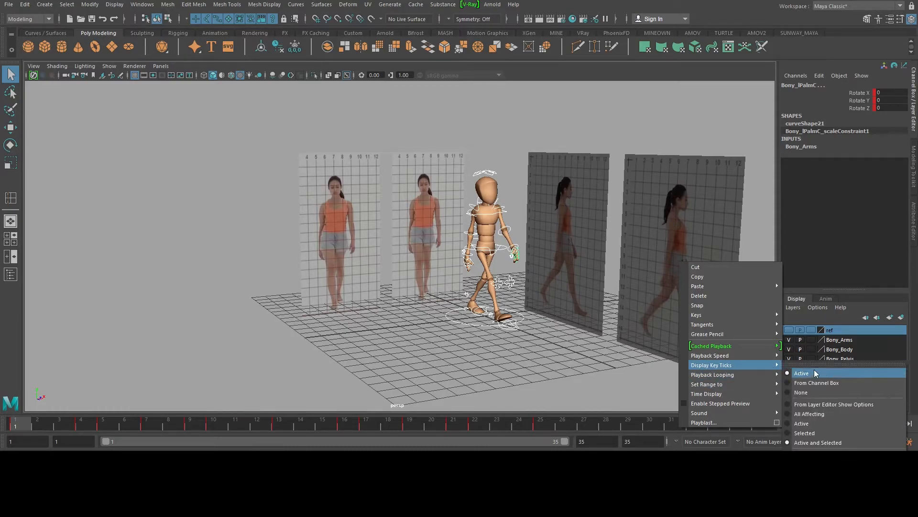
{"action": "left_click", "coordinate": [528, 316]}
{"action": "scroll", "coordinate": [504, 310], "scroll_direction": "down", "scroll_amount": 1}
{"action": "left_click_drag", "start_coordinate": [524, 341], "coordinate": [424, 141]}
Select all keys from frame 1 to 25, stretch them so the last falls on frame 33, and snap them to whole frames
{"action": "left_click_drag", "start_coordinate": [540, 427], "coordinate": [11, 423], "text": "shift"}
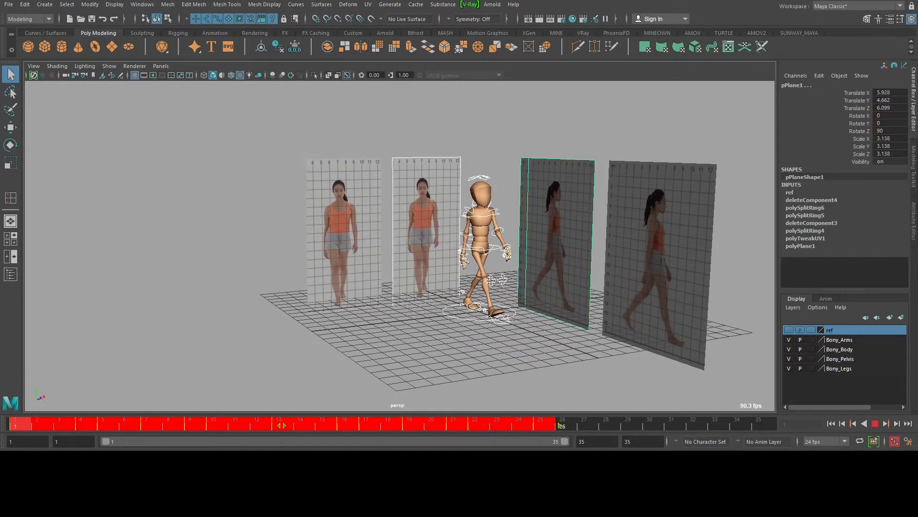
{"action": "left_click", "coordinate": [572, 423]}
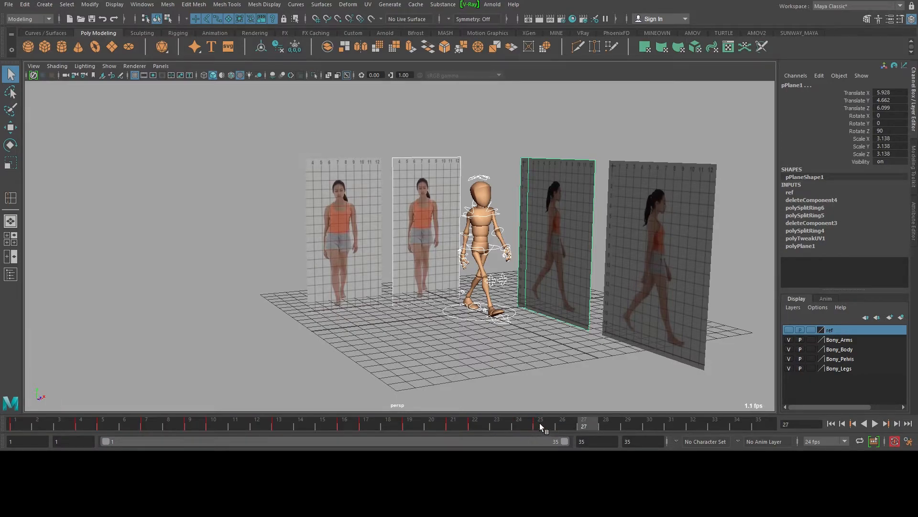
{"action": "left_click", "coordinate": [539, 423]}
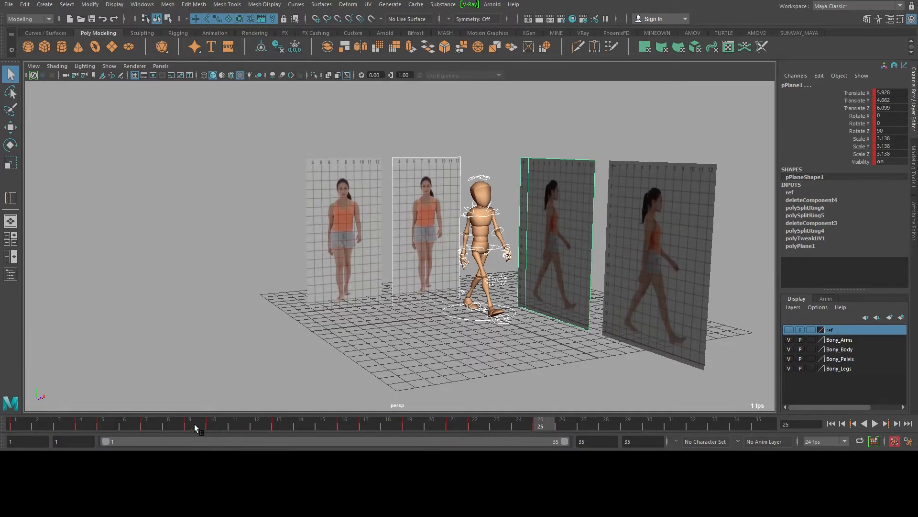
{"action": "left_click", "coordinate": [23, 424]}
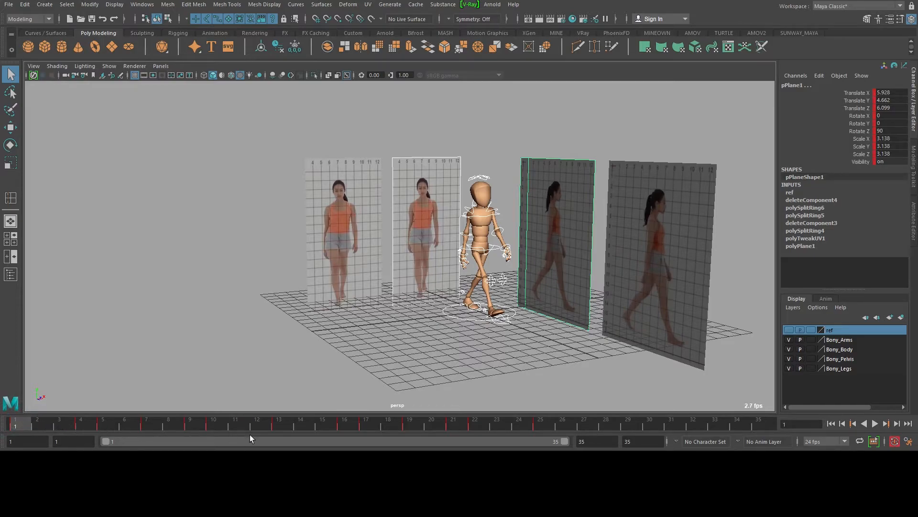
{"action": "left_click_drag", "start_coordinate": [539, 425], "coordinate": [15, 423], "text": "shift"}
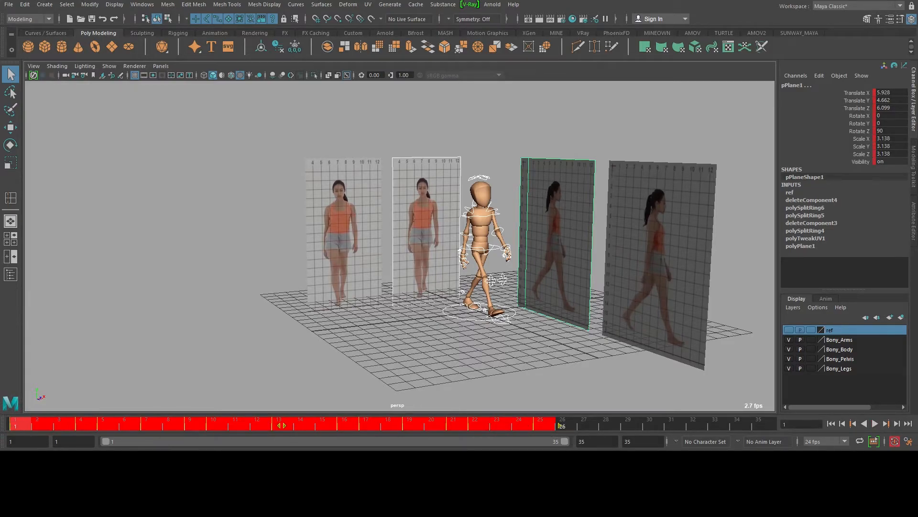
{"action": "left_click_drag", "start_coordinate": [560, 426], "coordinate": [721, 425], "text": "shift"}
{"action": "right_click", "coordinate": [700, 426]}
{"action": "left_click", "coordinate": [721, 312]}
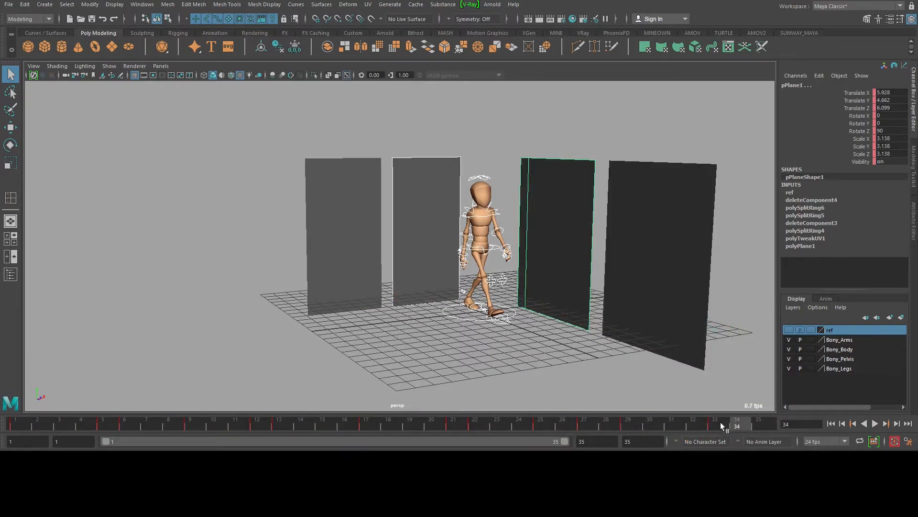
Set the playback range to end at frame 33, clear the selection, hide the ref layer and play the walk from frame 1
{"action": "left_click_drag", "start_coordinate": [564, 442], "coordinate": [542, 443]}
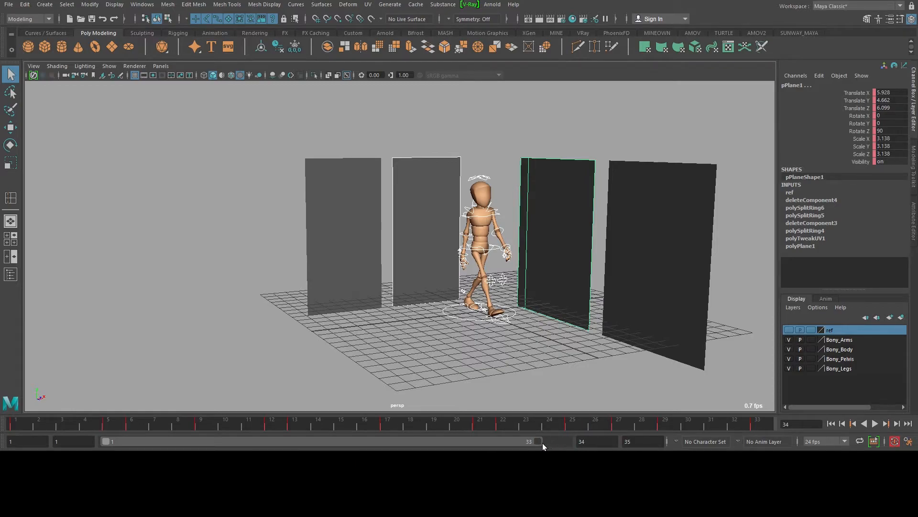
{"action": "left_click", "coordinate": [17, 422]}
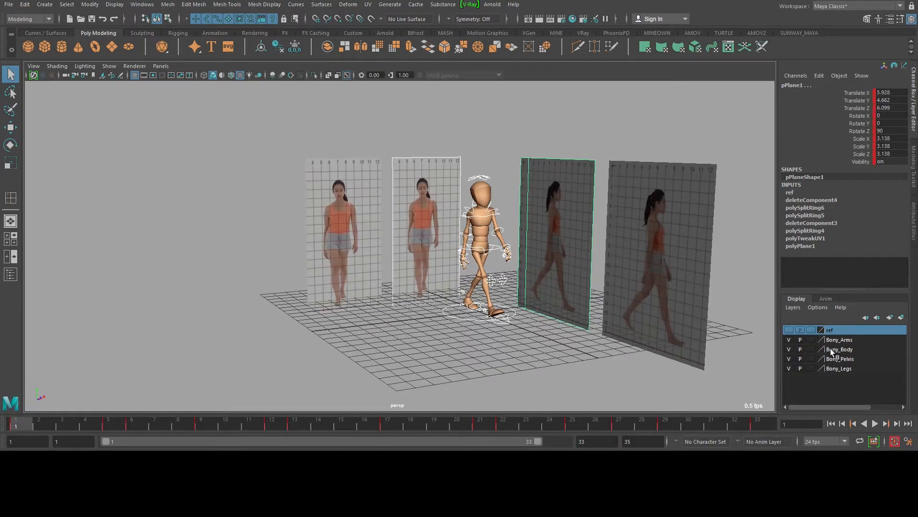
{"action": "left_click", "coordinate": [714, 139]}
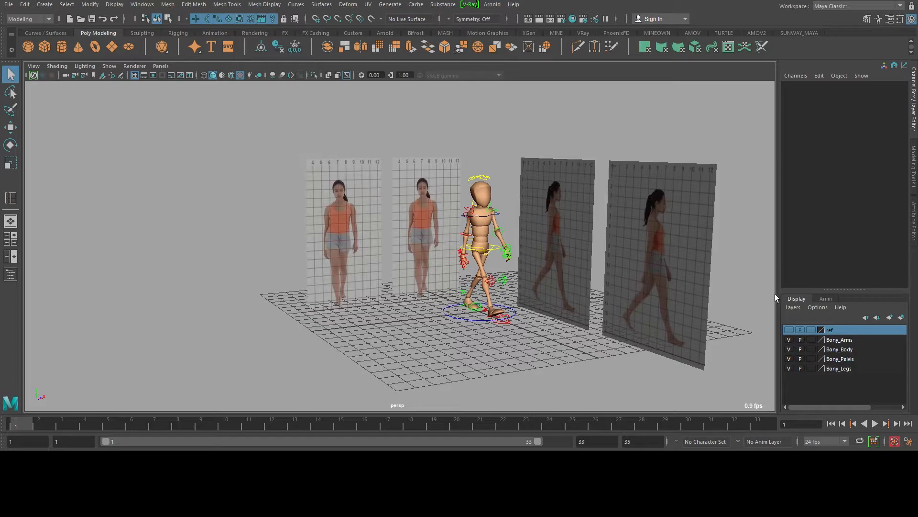
{"action": "left_click", "coordinate": [789, 329]}
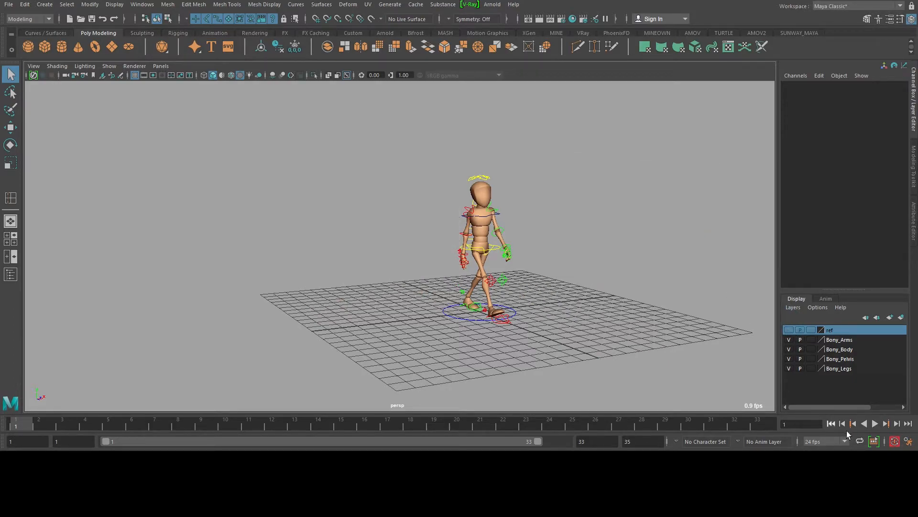
{"action": "left_click", "coordinate": [875, 424]}
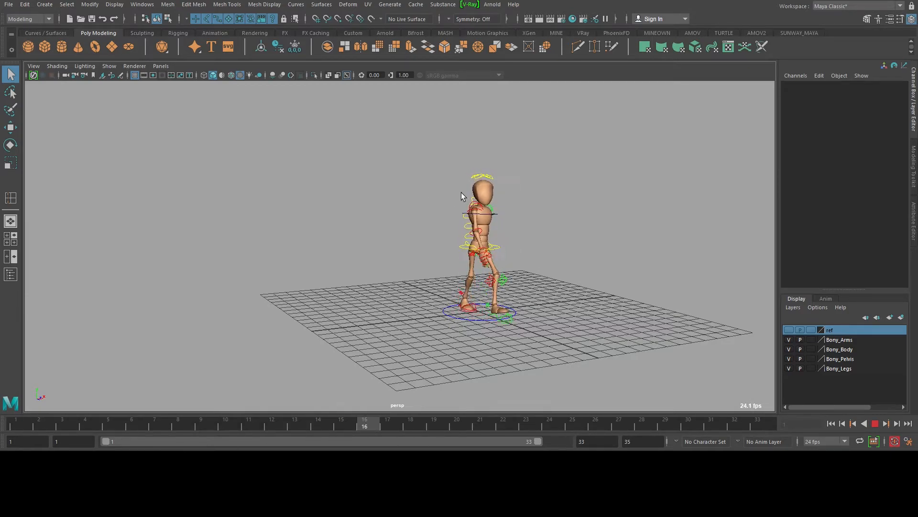
{"action": "left_click", "coordinate": [875, 424]}
Extend the playback range to end at frame 40
{"action": "left_click_drag", "start_coordinate": [538, 441], "coordinate": [582, 440]}
{"action": "double_click", "coordinate": [590, 440]}
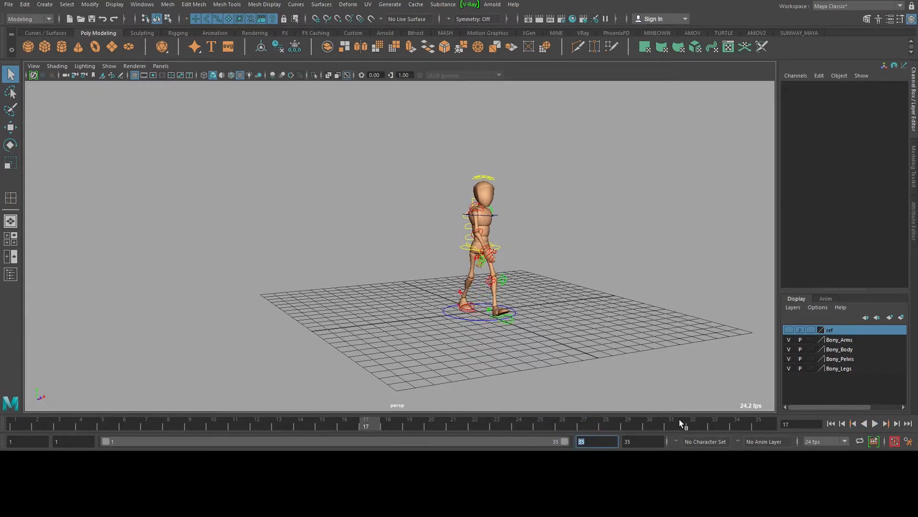
{"action": "type", "text": "40"}
{"action": "key", "text": "Return"}
Select the upper spine controls one by one and examine their key placement on the timeline
{"action": "right_click_drag", "start_coordinate": [405, 185], "coordinate": [517, 202], "text": "alt"}
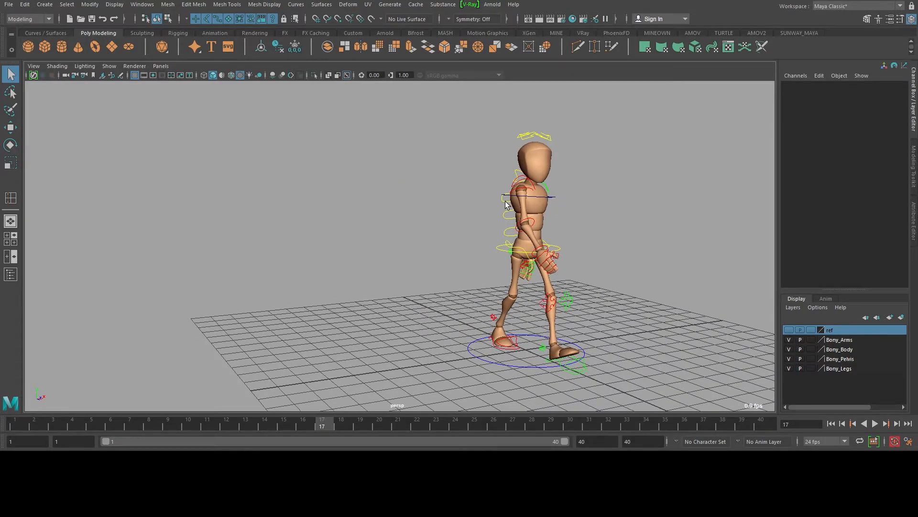
{"action": "left_click", "coordinate": [505, 200]}
{"action": "left_click_drag", "start_coordinate": [487, 192], "coordinate": [516, 204], "text": "alt"}
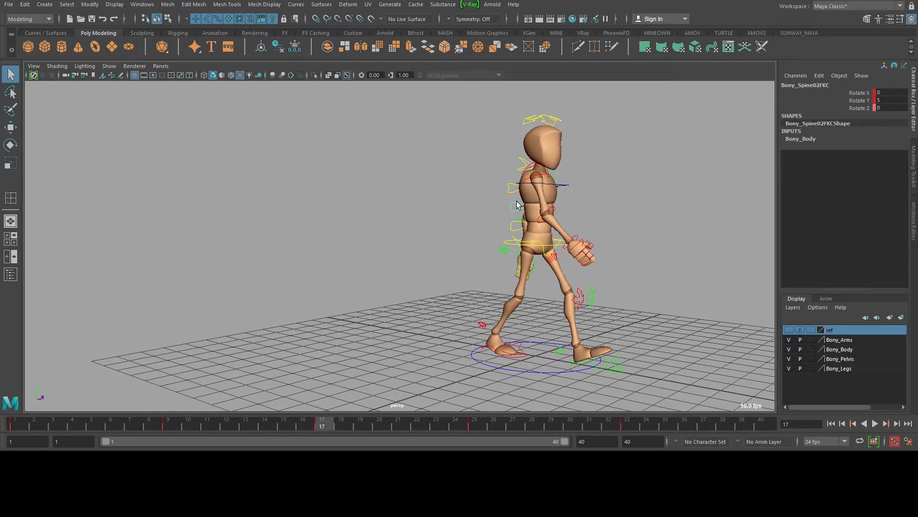
{"action": "left_click", "coordinate": [510, 192]}
{"action": "right_click_drag", "start_coordinate": [535, 177], "coordinate": [646, 239], "text": "alt"}
{"action": "middle_click_drag", "start_coordinate": [626, 181], "coordinate": [531, 249], "text": "alt"}
{"action": "left_click_drag", "start_coordinate": [531, 225], "coordinate": [492, 247], "text": "alt"}
{"action": "left_click", "coordinate": [527, 197]}
{"action": "left_click_drag", "start_coordinate": [664, 199], "coordinate": [467, 225], "text": "alt"}
{"action": "left_click", "coordinate": [578, 214]}
{"action": "left_click", "coordinate": [543, 141]}
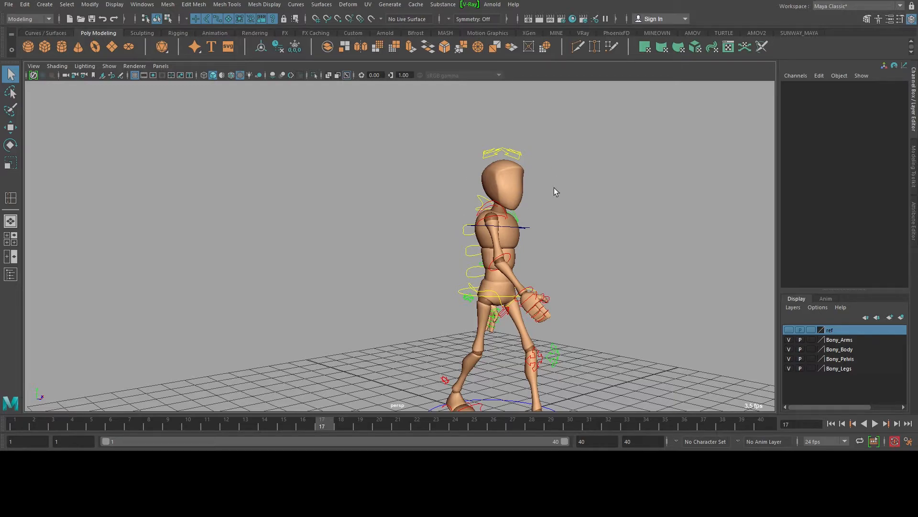
{"action": "scroll", "coordinate": [491, 244], "scroll_direction": "up", "scroll_amount": 3}
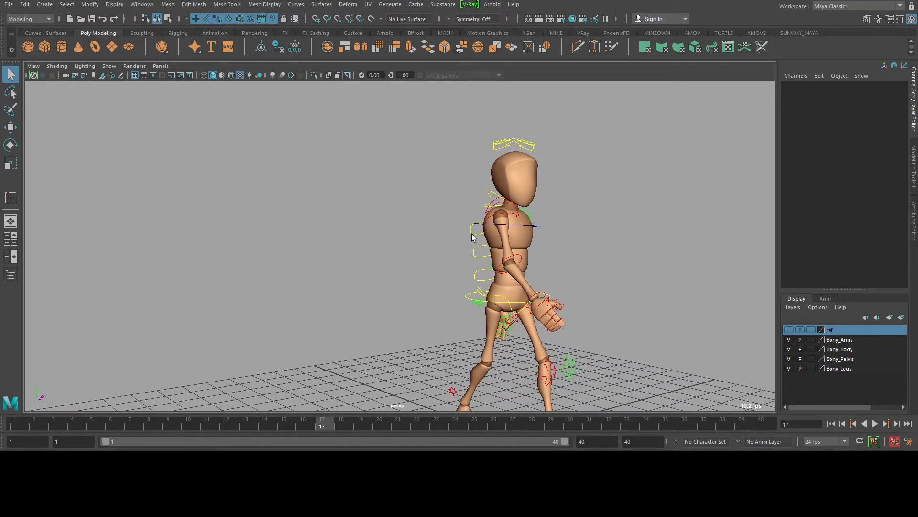
{"action": "left_click", "coordinate": [472, 237]}
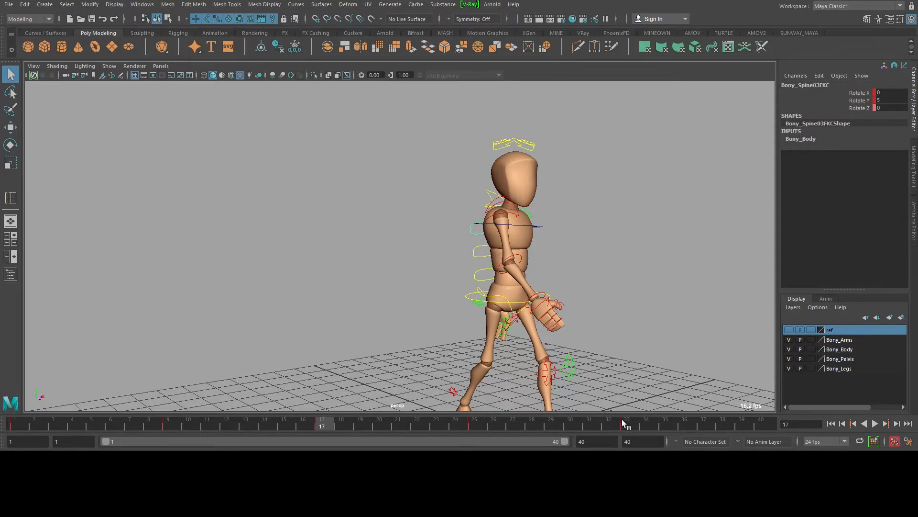
Shift the middle spine control's keys from frames 1 to 33 forward by one frame so they start at frame 2
{"action": "left_click", "coordinate": [478, 252]}
{"action": "left_click_drag", "start_coordinate": [638, 428], "coordinate": [12, 425], "text": "shift"}
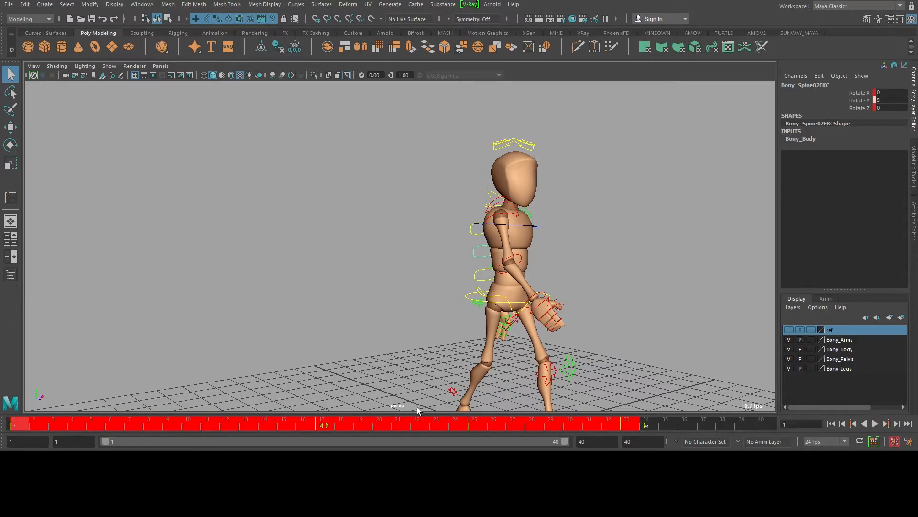
{"action": "left_click_drag", "start_coordinate": [321, 425], "coordinate": [340, 427]}
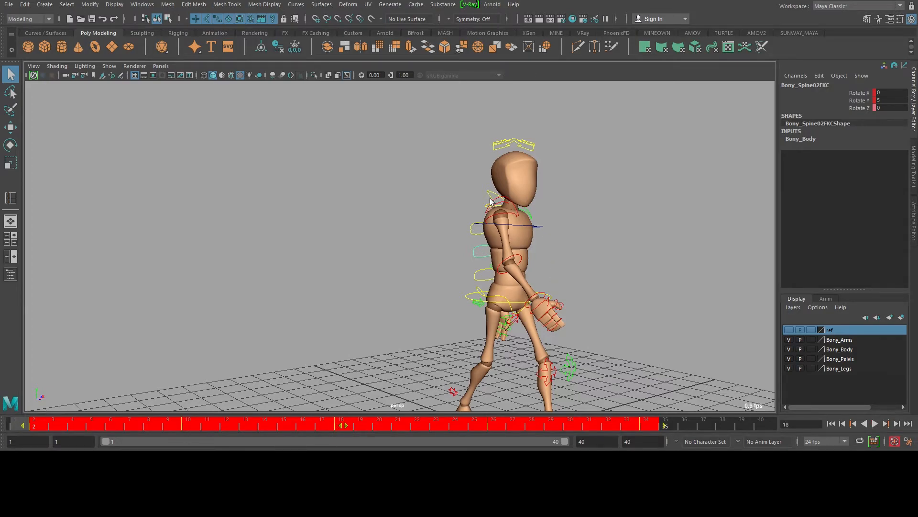
Shift the upper spine control's keys from frames 1 to 33 forward by two frames so they start at frame 3
{"action": "left_click", "coordinate": [471, 233]}
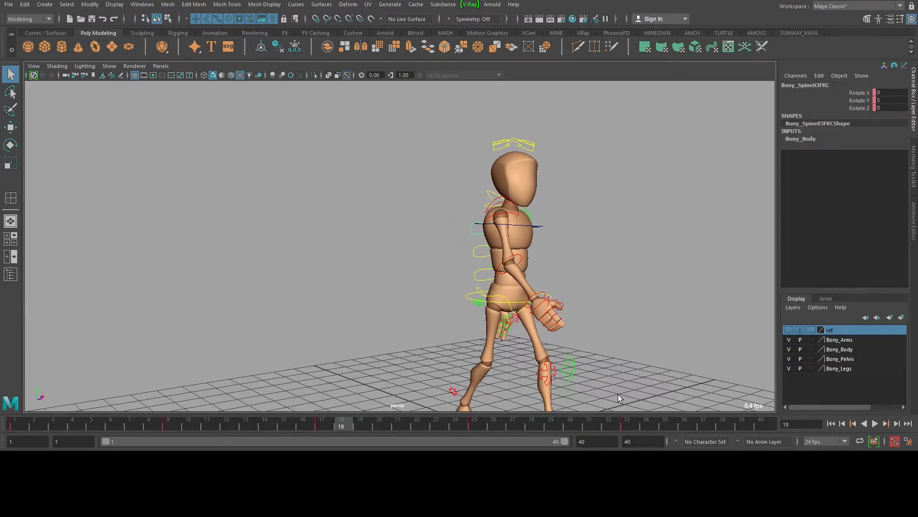
{"action": "left_click_drag", "start_coordinate": [628, 427], "coordinate": [15, 426], "text": "shift"}
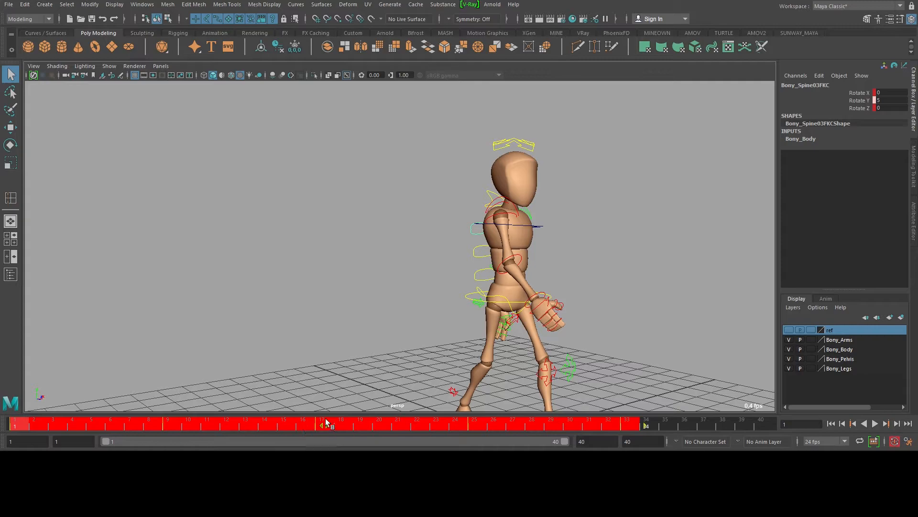
{"action": "left_click_drag", "start_coordinate": [324, 424], "coordinate": [362, 423]}
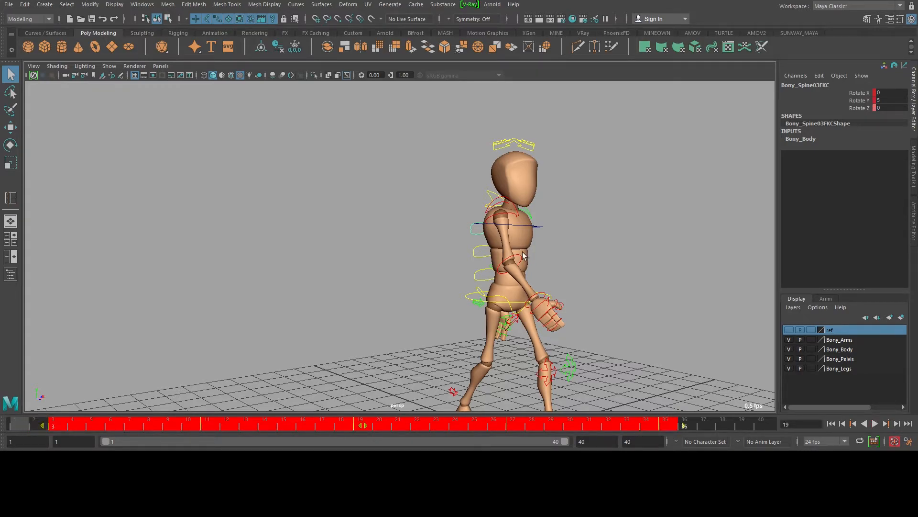
Select both clavicle controls and shift their keys from frames 1 to 33 forward by three frames, starting at frame 4
{"action": "left_click", "coordinate": [499, 199]}
{"action": "left_click_drag", "start_coordinate": [587, 221], "coordinate": [542, 222], "text": "alt"}
{"action": "left_click", "coordinate": [539, 218]}
{"action": "left_click_drag", "start_coordinate": [646, 254], "coordinate": [525, 280], "text": "alt"}
{"action": "left_click_drag", "start_coordinate": [628, 425], "coordinate": [0, 424], "text": "shift"}
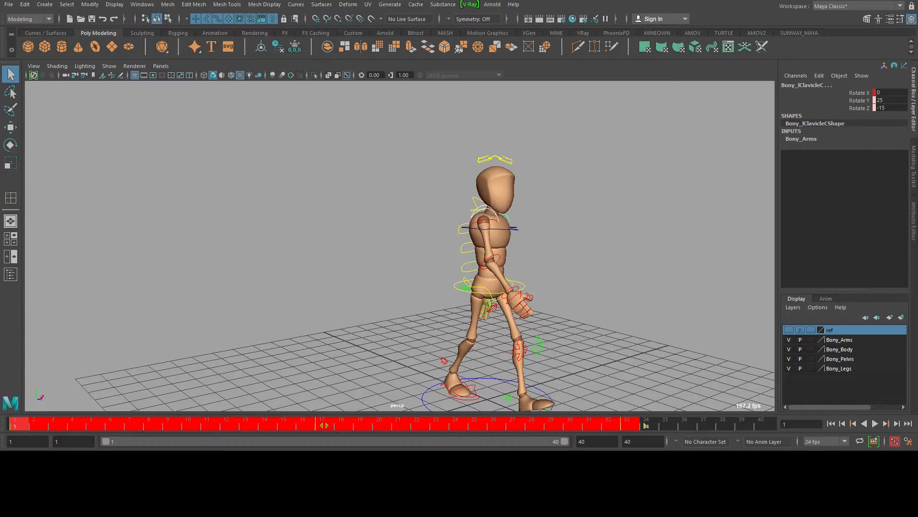
{"action": "left_click_drag", "start_coordinate": [324, 427], "coordinate": [395, 421]}
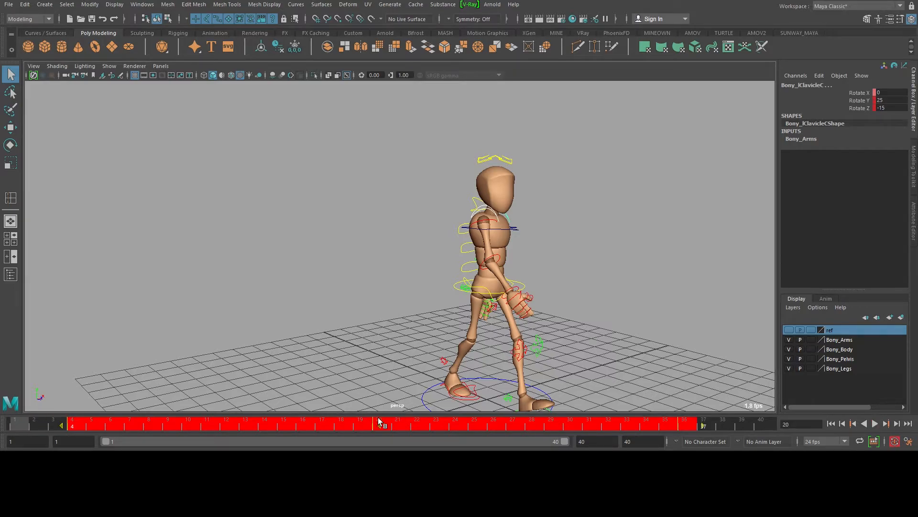
Select the head control above the character's head
{"action": "left_click", "coordinate": [484, 159]}
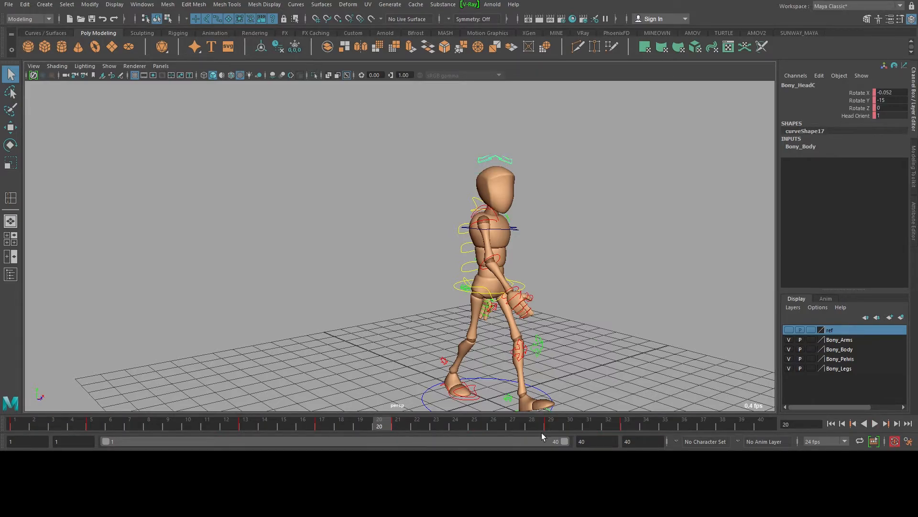
Shift the head control's keys between frames 1 and 33 two frames later on the timeline
{"action": "left_click_drag", "start_coordinate": [622, 425], "coordinate": [12, 425], "text": "shift"}
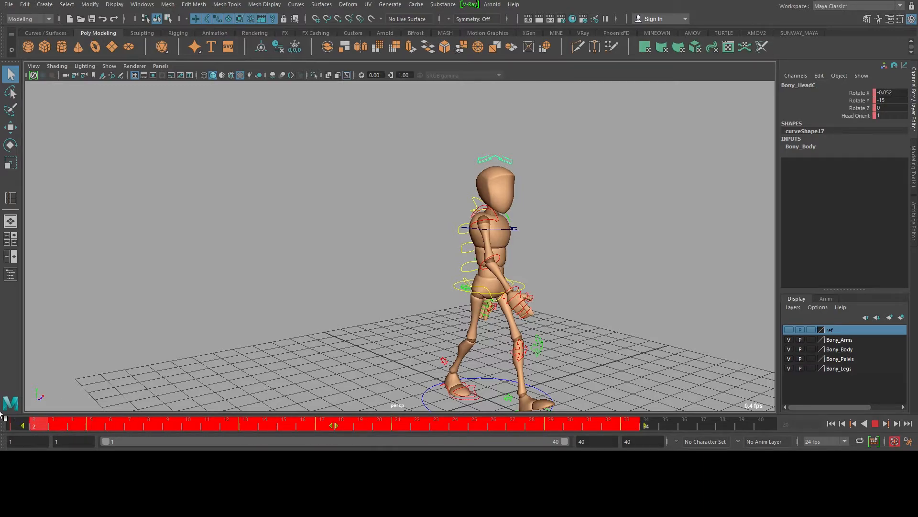
{"action": "left_click_drag", "start_coordinate": [331, 423], "coordinate": [356, 423]}
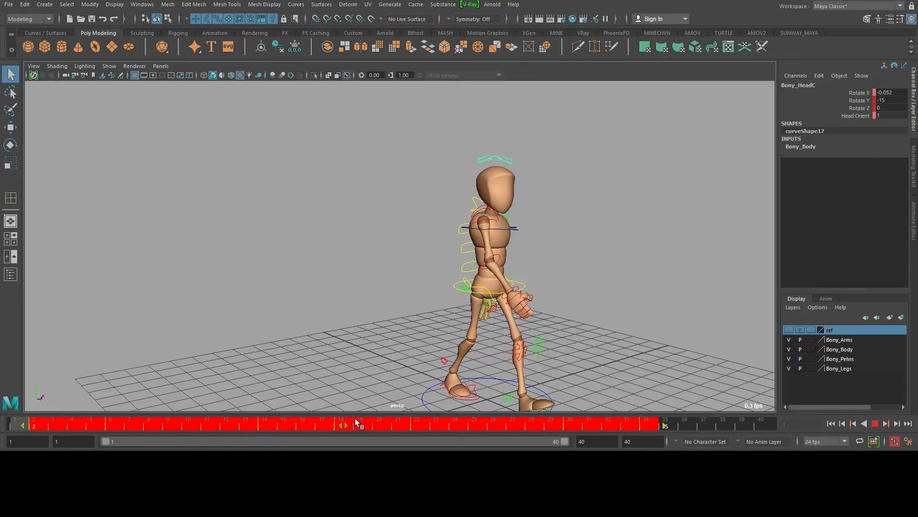
{"action": "left_click", "coordinate": [721, 425]}
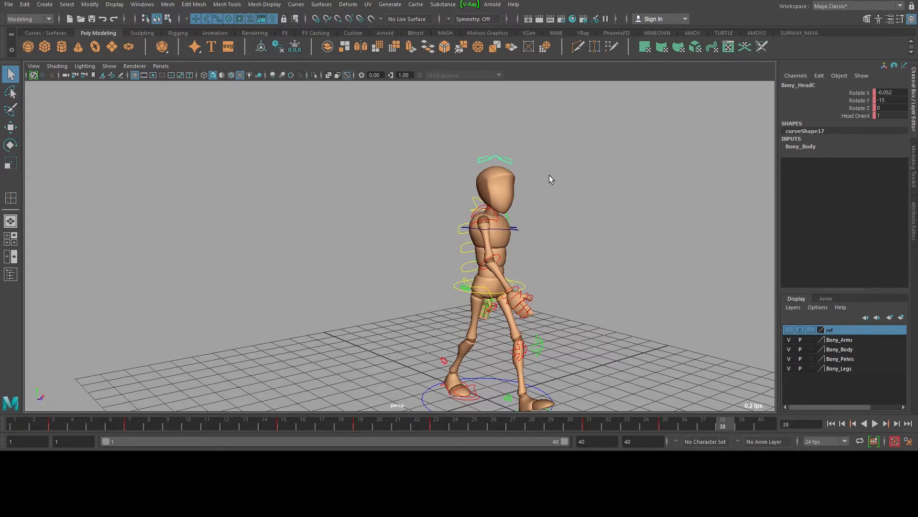
Return to frame 1 and shorten the playback range to end at frame 33
{"action": "left_click_drag", "start_coordinate": [548, 283], "coordinate": [564, 232], "text": "alt"}
{"action": "left_click", "coordinate": [21, 425]}
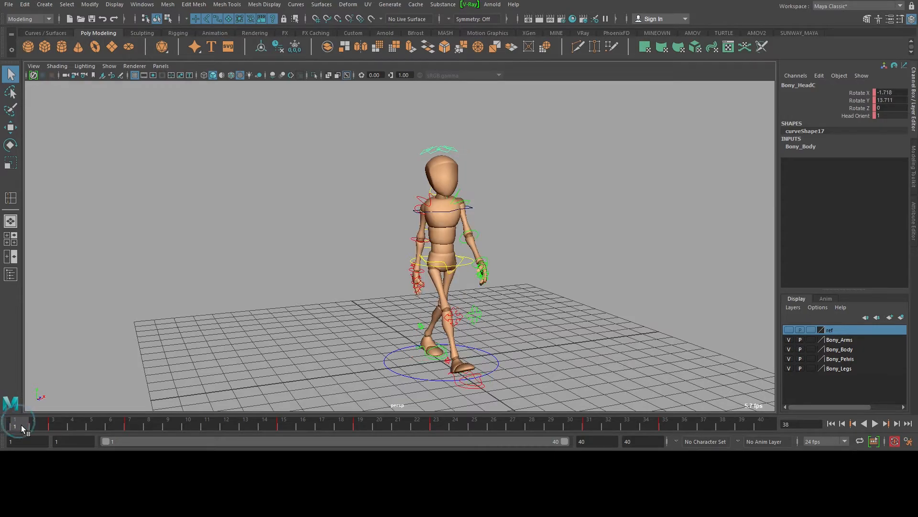
{"action": "mouse_move", "coordinate": [563, 440]}
{"action": "left_mouse_down"}
{"action": "mouse_move", "coordinate": [488, 439]}
{"action": "mouse_move", "coordinate": [563, 434]}
{"action": "mouse_move", "coordinate": [553, 435]}
{"action": "left_mouse_up"}
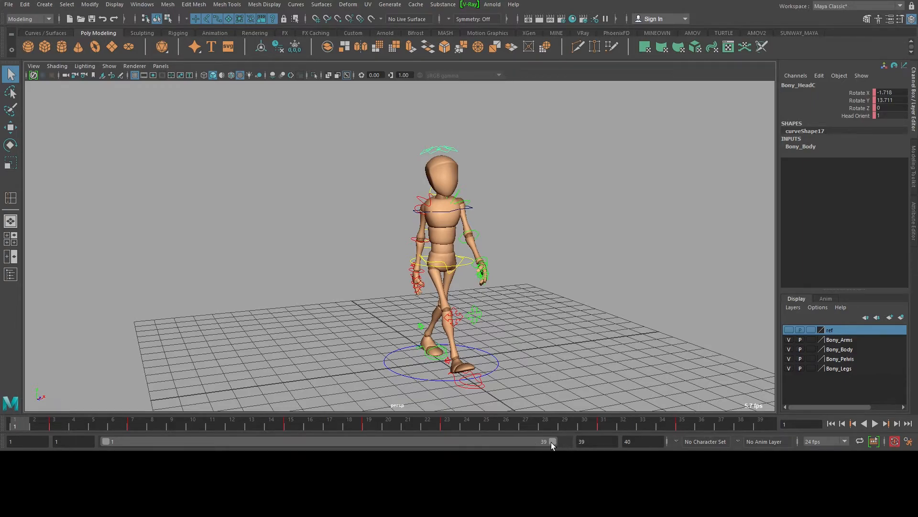
{"action": "left_click_drag", "start_coordinate": [547, 442], "coordinate": [482, 449]}
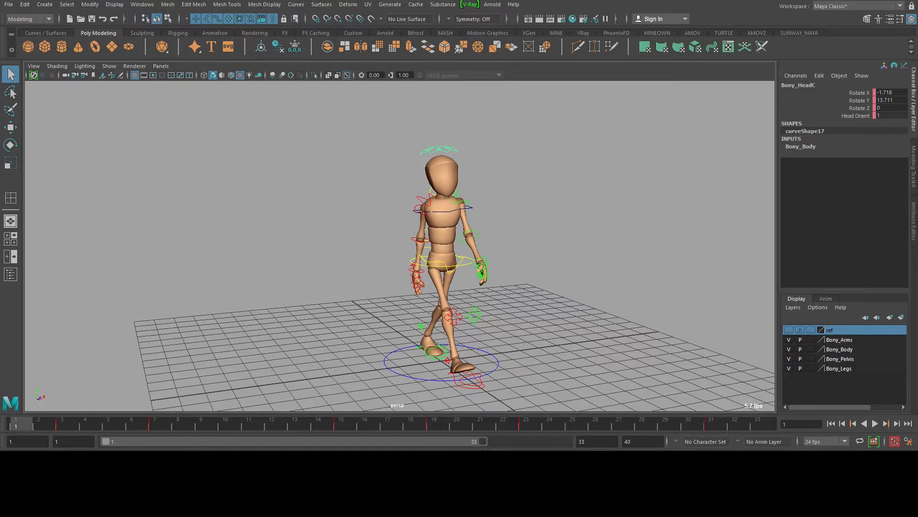
Play the walk cycle and examine the head motion from the front, side and back of the character, ending with playback stopped
{"action": "left_click", "coordinate": [874, 424]}
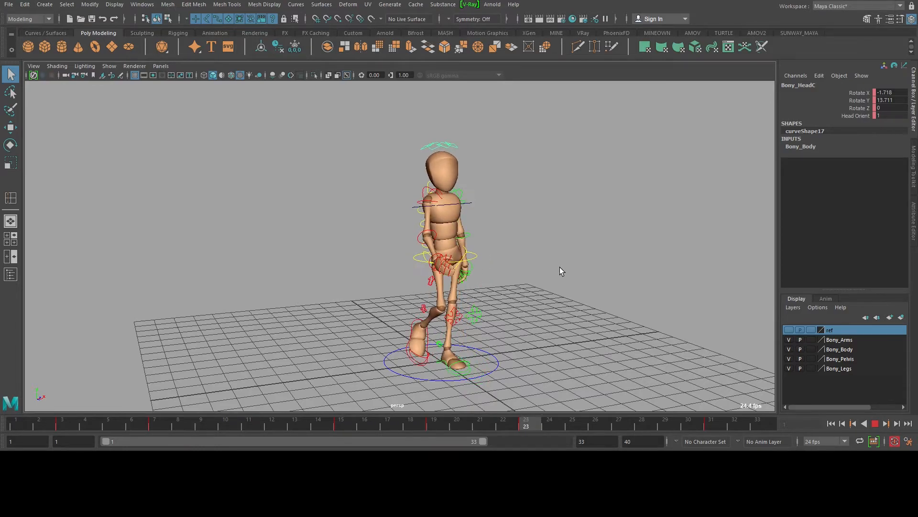
{"action": "right_click_drag", "start_coordinate": [548, 249], "coordinate": [628, 223], "text": "alt"}
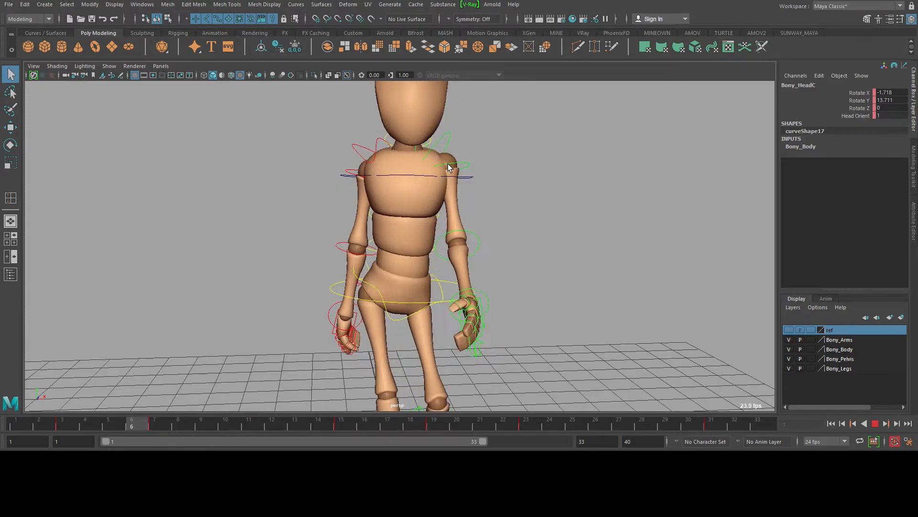
{"action": "right_click_drag", "start_coordinate": [578, 241], "coordinate": [373, 254], "text": "alt"}
{"action": "left_click_drag", "start_coordinate": [373, 254], "coordinate": [494, 254], "text": "alt"}
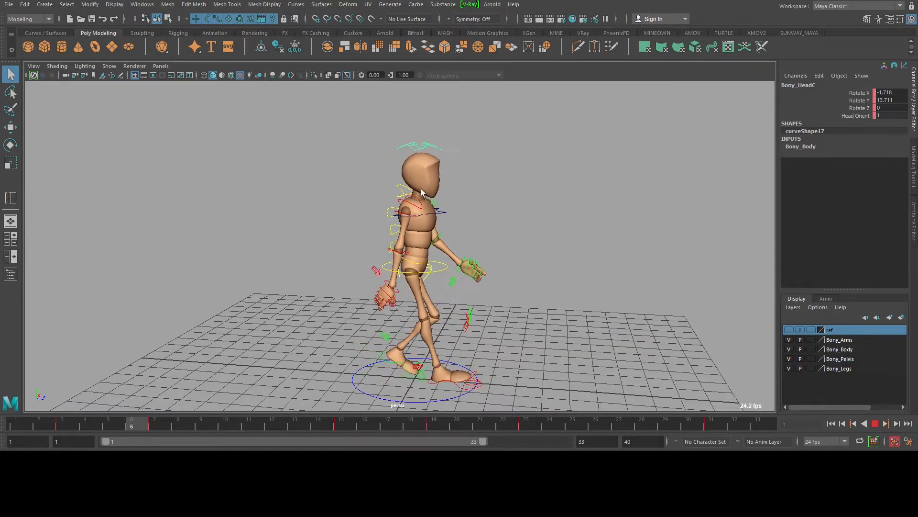
{"action": "left_click_drag", "start_coordinate": [435, 189], "coordinate": [441, 190], "text": "alt"}
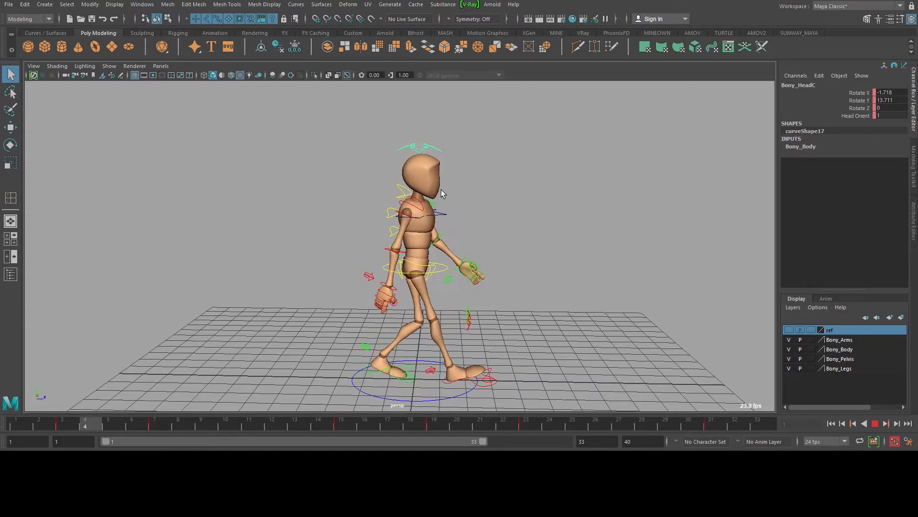
{"action": "right_click_drag", "start_coordinate": [441, 190], "coordinate": [462, 201], "text": "alt"}
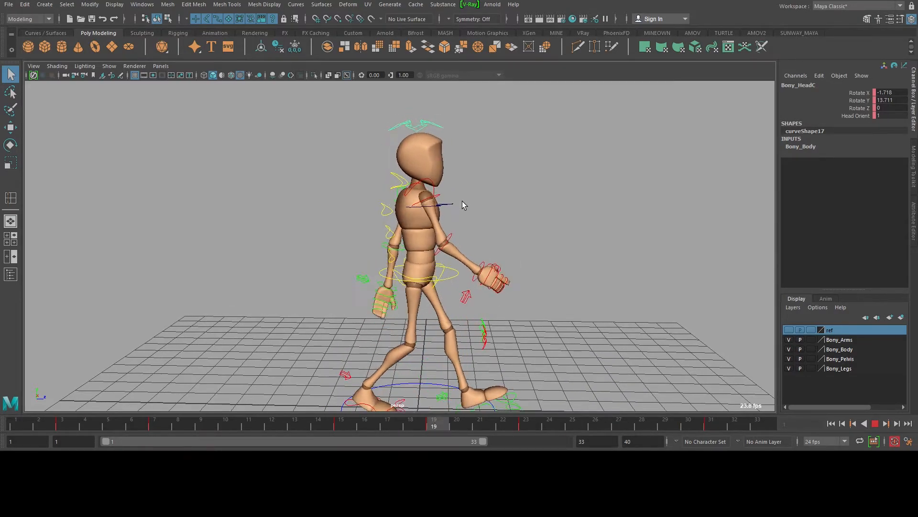
{"action": "left_click_drag", "start_coordinate": [537, 225], "coordinate": [510, 260], "text": "alt"}
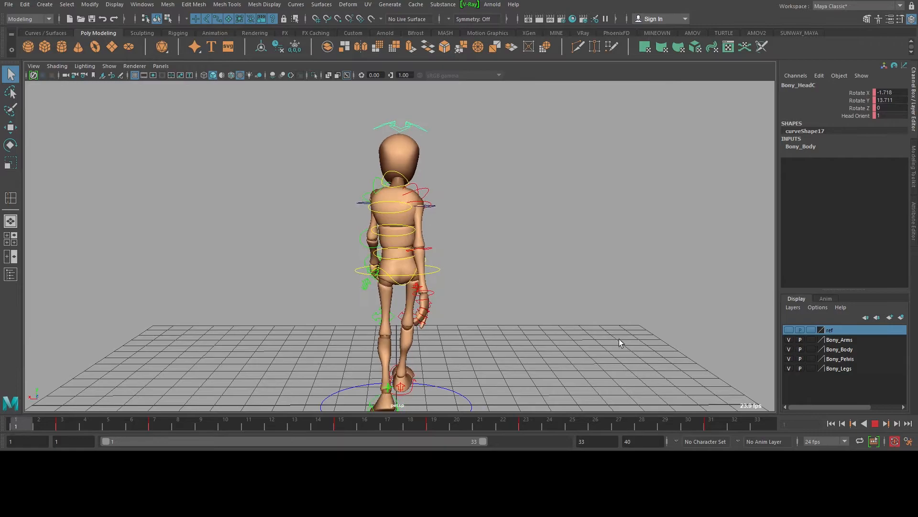
{"action": "left_click", "coordinate": [875, 423]}
Extend the playback range to frame 40 and shift the main hip control's keys between frames 1 and 33 two frames later
{"action": "left_click", "coordinate": [561, 224]}
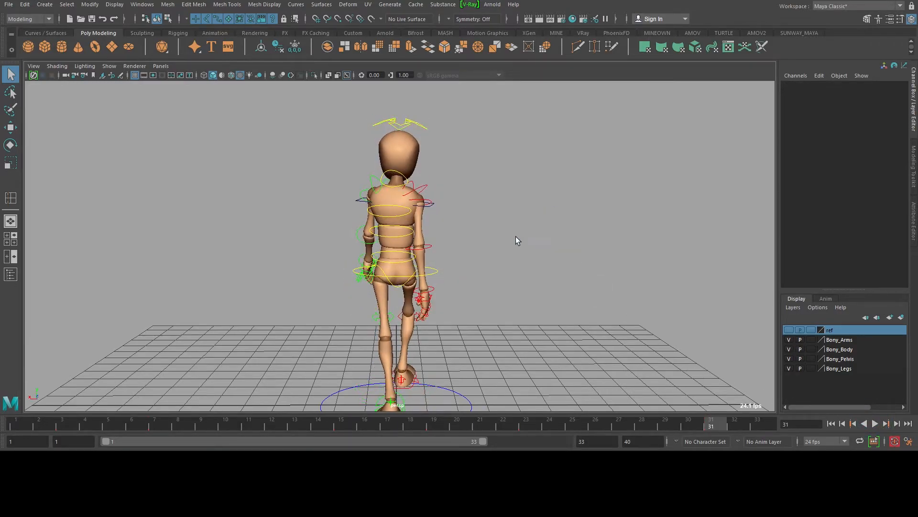
{"action": "scroll", "coordinate": [408, 290], "scroll_direction": "up", "scroll_amount": 2}
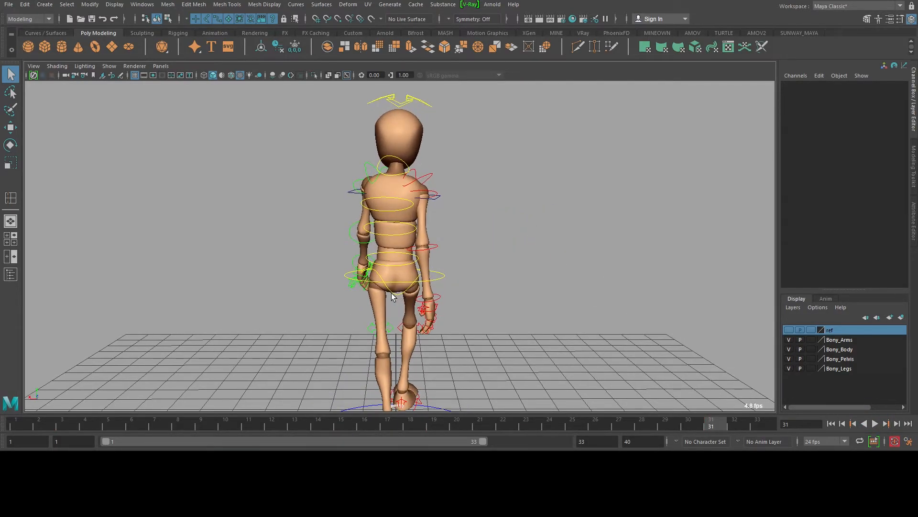
{"action": "left_click", "coordinate": [392, 295]}
{"action": "scroll", "coordinate": [448, 283], "scroll_direction": "up", "scroll_amount": 2}
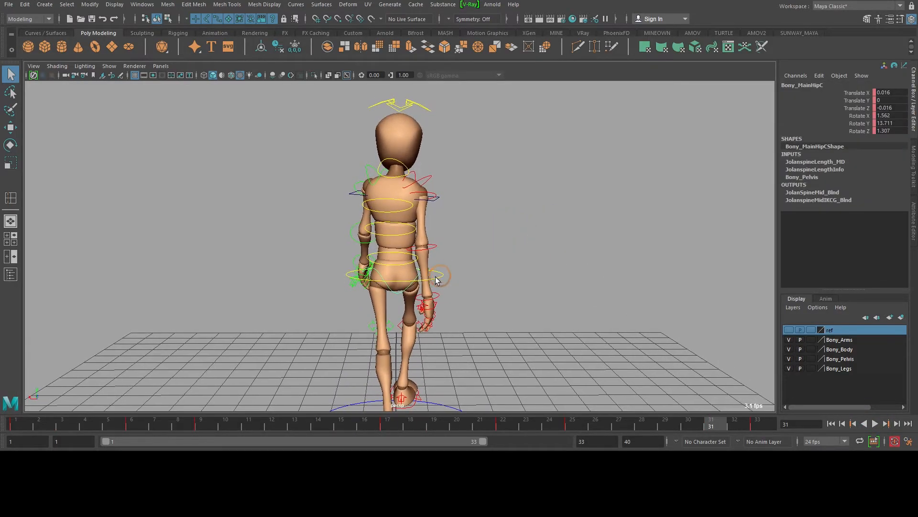
{"action": "key", "text": "w"}
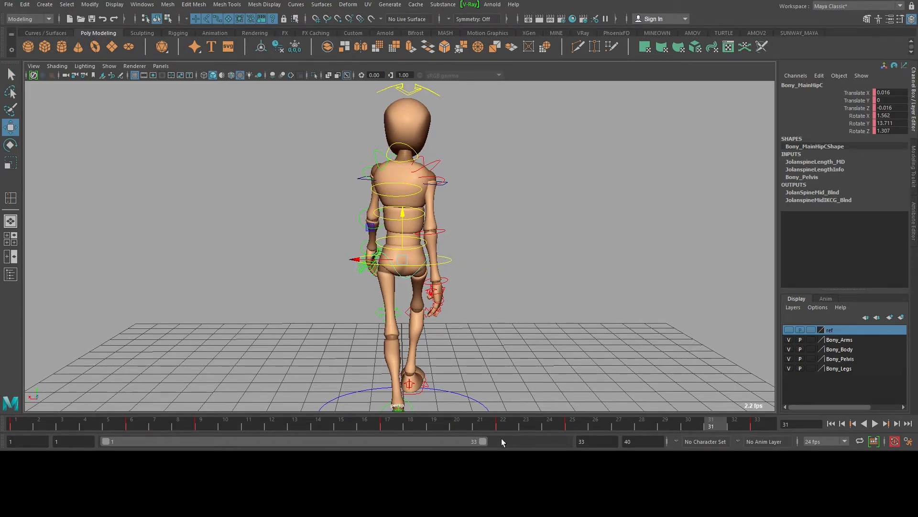
{"action": "left_click_drag", "start_coordinate": [502, 447], "coordinate": [16, 419]}
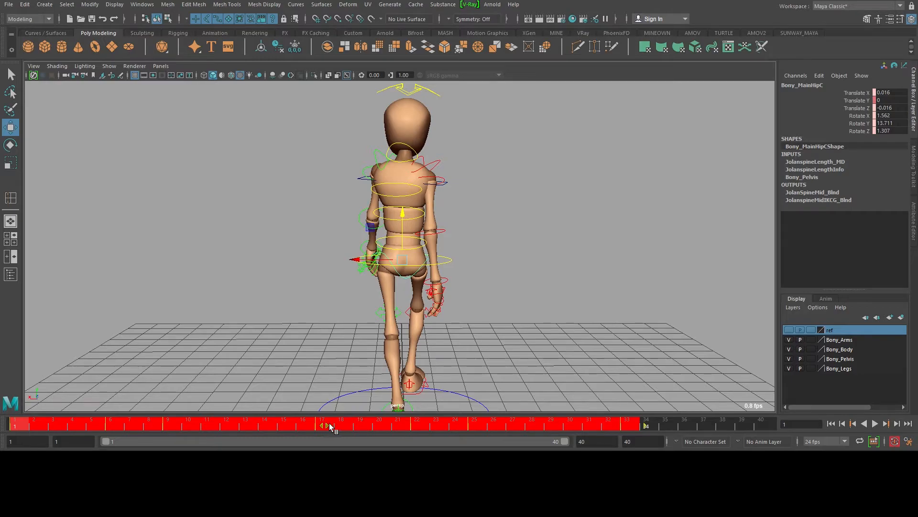
{"action": "left_click", "coordinate": [727, 422]}
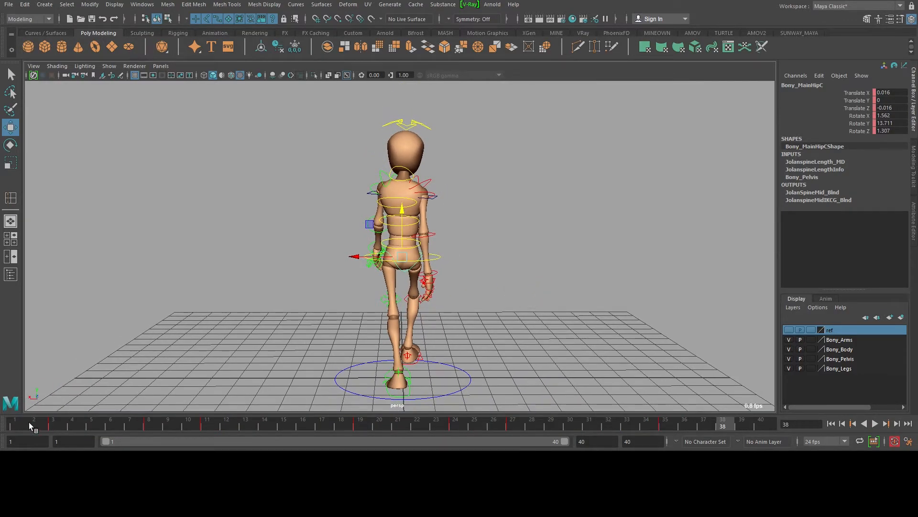
Play the walk from frame 1 with the range ending at frame 33 and examine the hip motion from behind and in front
{"action": "left_click_drag", "start_coordinate": [29, 426], "coordinate": [6, 424]}
{"action": "left_click", "coordinate": [875, 424]}
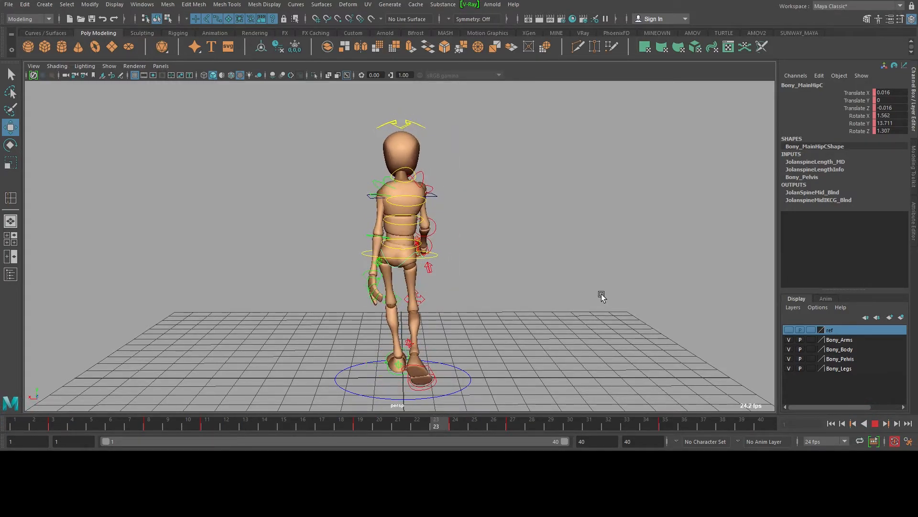
{"action": "left_click_drag", "start_coordinate": [564, 443], "coordinate": [485, 442]}
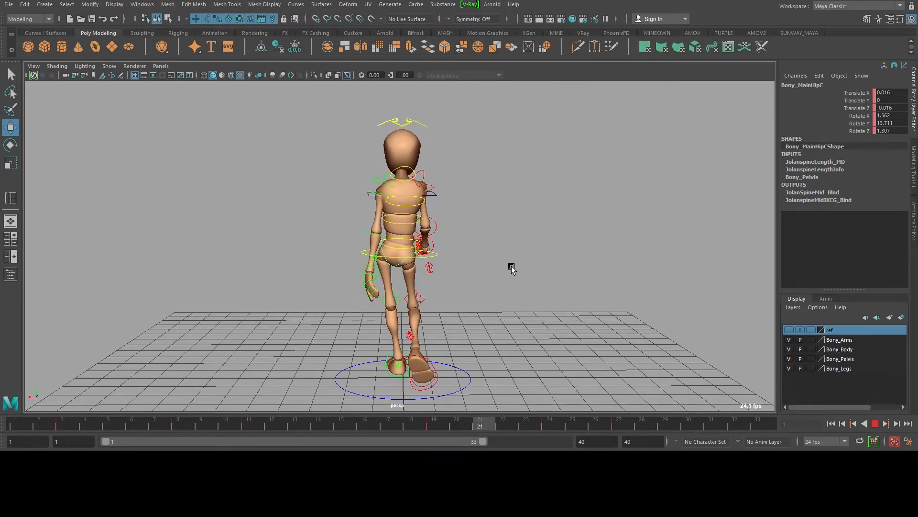
{"action": "right_click_drag", "start_coordinate": [459, 249], "coordinate": [537, 250], "text": "alt"}
{"action": "left_click_drag", "start_coordinate": [503, 268], "coordinate": [505, 251], "text": "alt"}
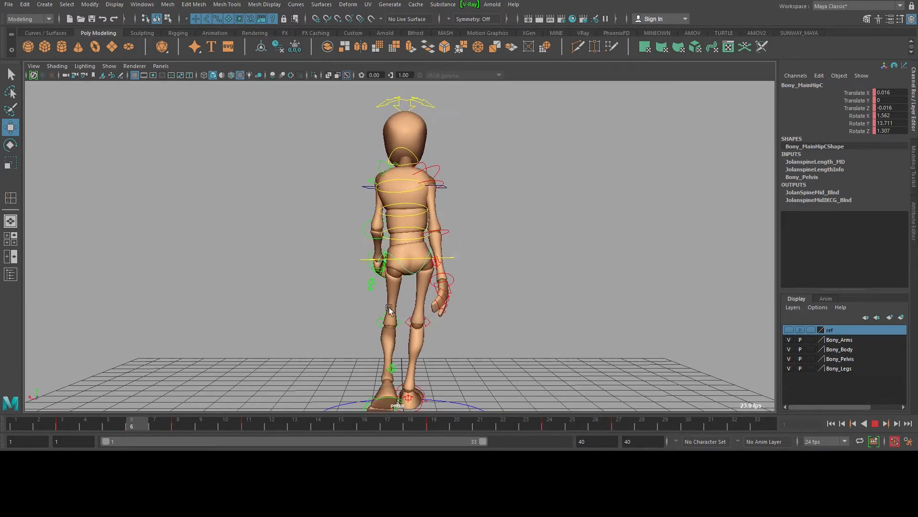
{"action": "left_click_drag", "start_coordinate": [389, 310], "coordinate": [469, 305], "text": "alt"}
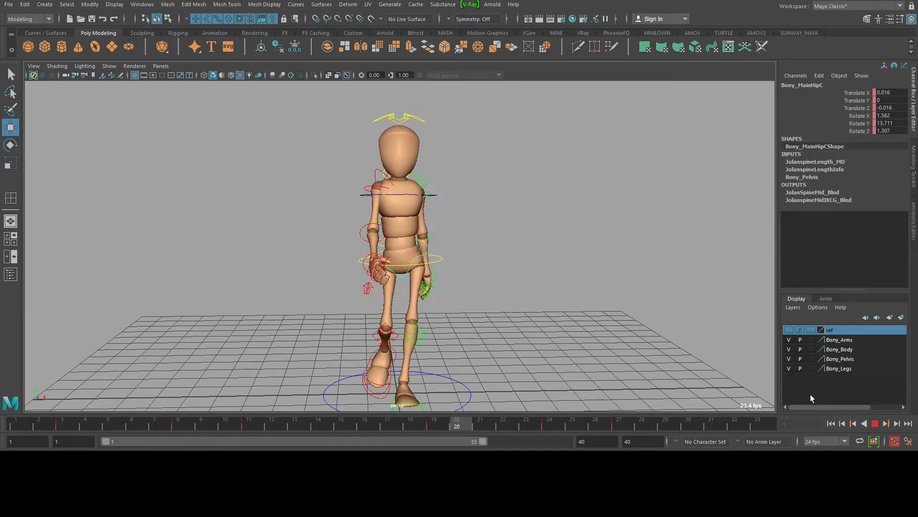
{"action": "key", "text": "Escape"}
Select the root control's Translate X channel and have the timeline display key ticks from the Channel Box
{"action": "left_click", "coordinate": [371, 254]}
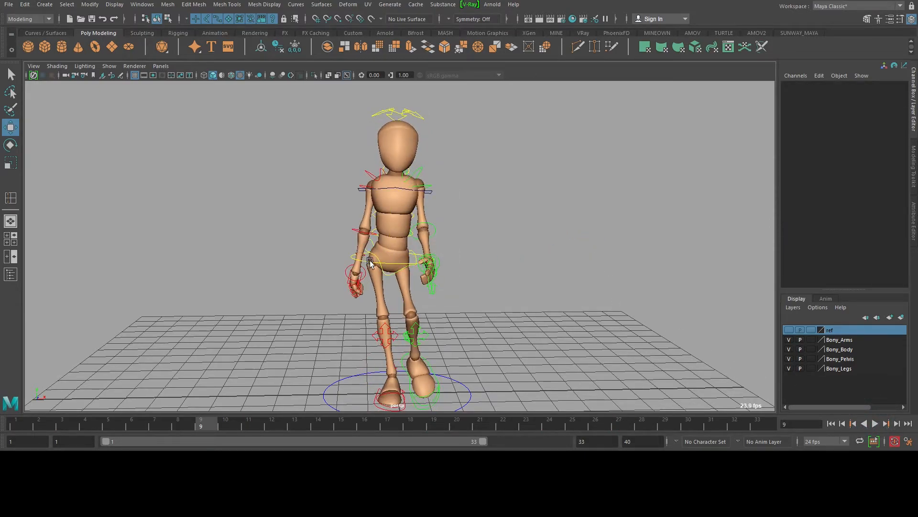
{"action": "left_click", "coordinate": [371, 262]}
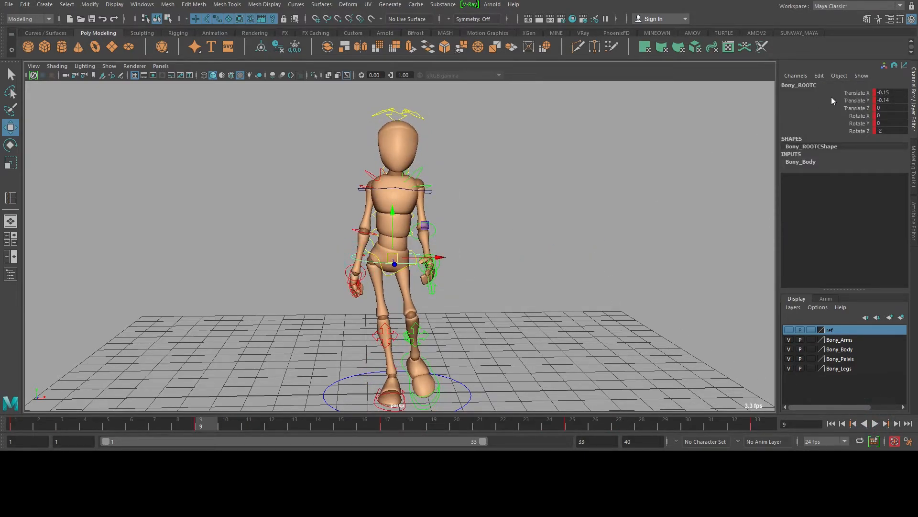
{"action": "left_click", "coordinate": [868, 93]}
{"action": "right_click", "coordinate": [624, 422]}
{"action": "mouse_move", "coordinate": [682, 358]}
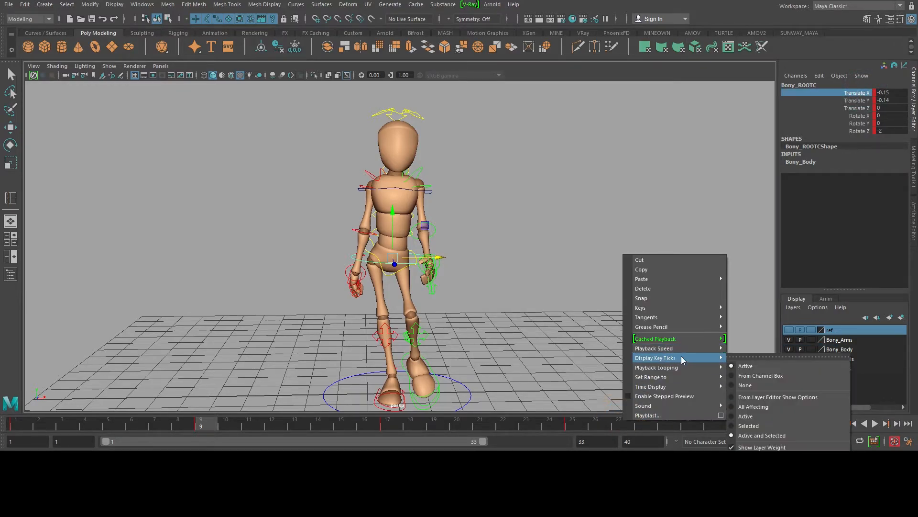
{"action": "left_click", "coordinate": [749, 378]}
Extend the playback range to frame 40 and shift the root's Translate X keys between frames 1 and 33 two frames later
{"action": "left_click_drag", "start_coordinate": [490, 442], "coordinate": [566, 440]}
{"action": "left_click_drag", "start_coordinate": [622, 423], "coordinate": [15, 423], "text": "shift"}
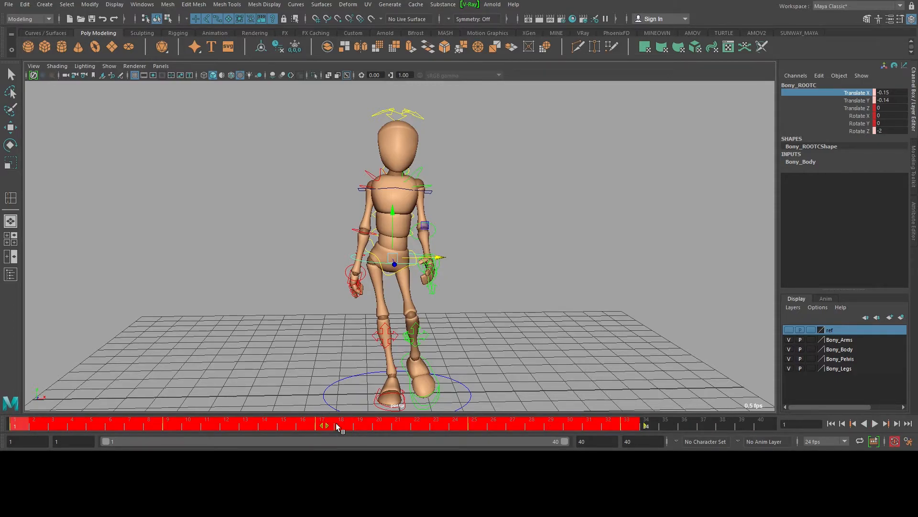
{"action": "left_click_drag", "start_coordinate": [337, 427], "coordinate": [344, 425]}
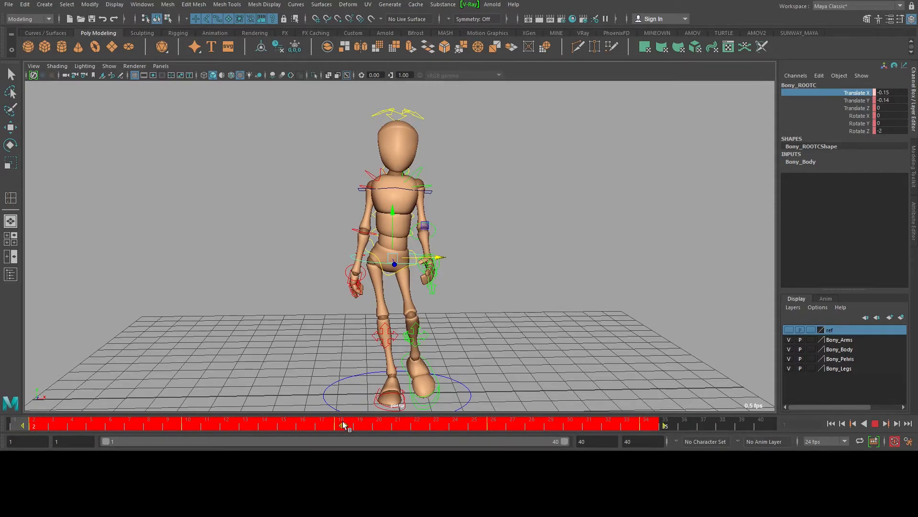
{"action": "left_click", "coordinate": [724, 422]}
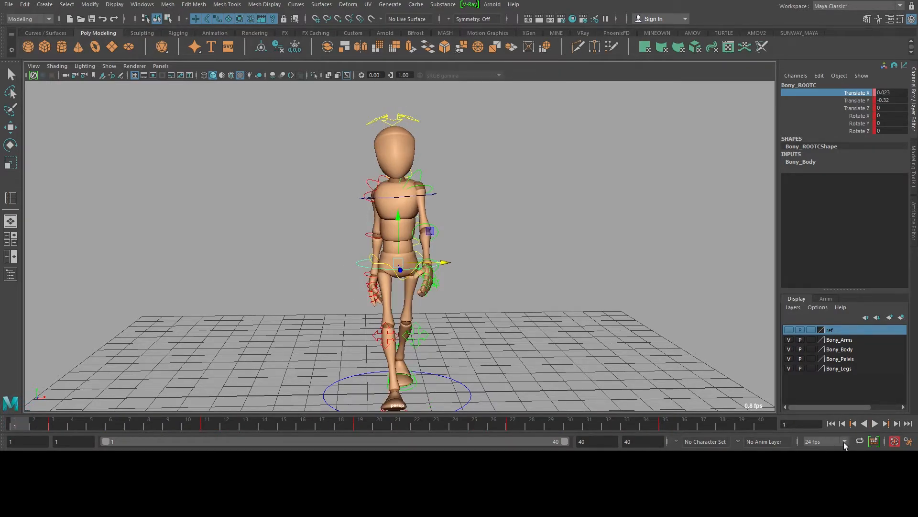
Start playing the animation and set the playback range to end at frame 33
{"action": "left_click", "coordinate": [873, 425]}
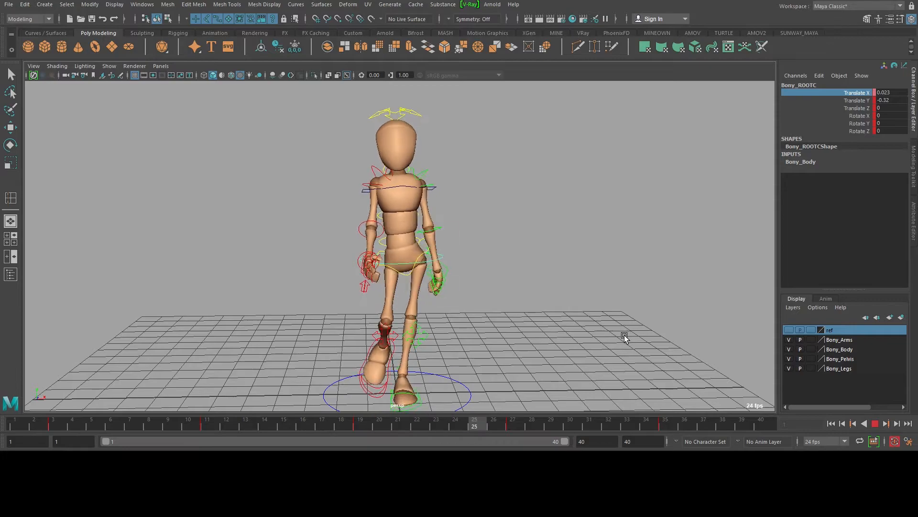
{"action": "left_click_drag", "start_coordinate": [595, 441], "coordinate": [510, 427]}
{"action": "type", "text": "33"}
{"action": "key", "text": "Return"}
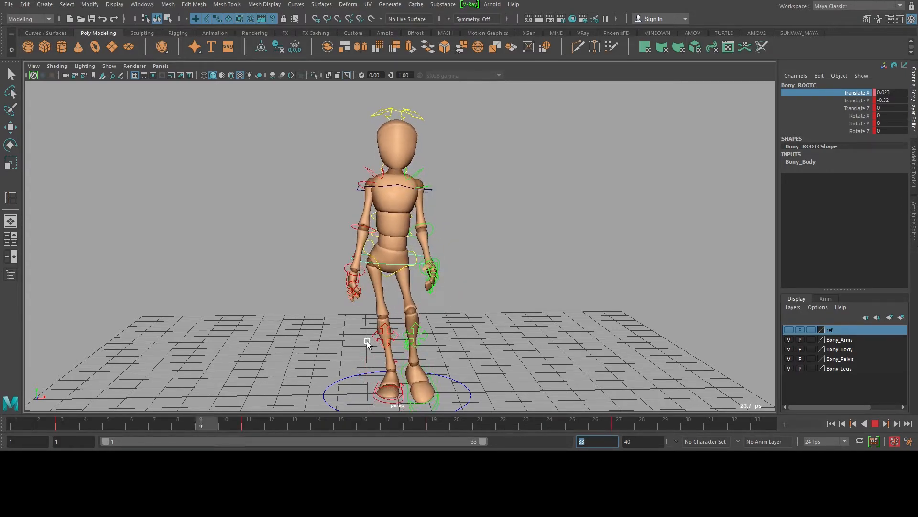
Examine the root's side-to-side motion in the playing walk from several angles, stop playback and inspect the pose from the side
{"action": "right_click_drag", "start_coordinate": [546, 256], "coordinate": [356, 271], "text": "alt"}
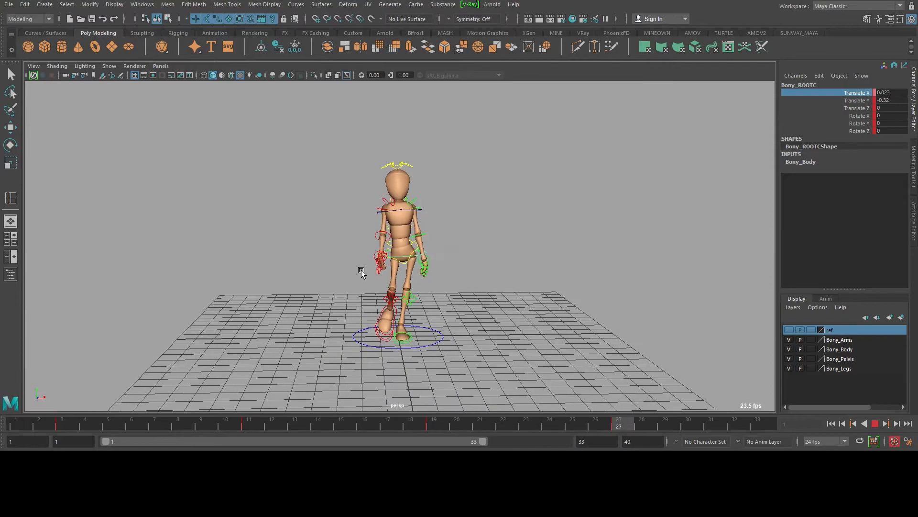
{"action": "left_click_drag", "start_coordinate": [464, 260], "coordinate": [515, 251], "text": "alt"}
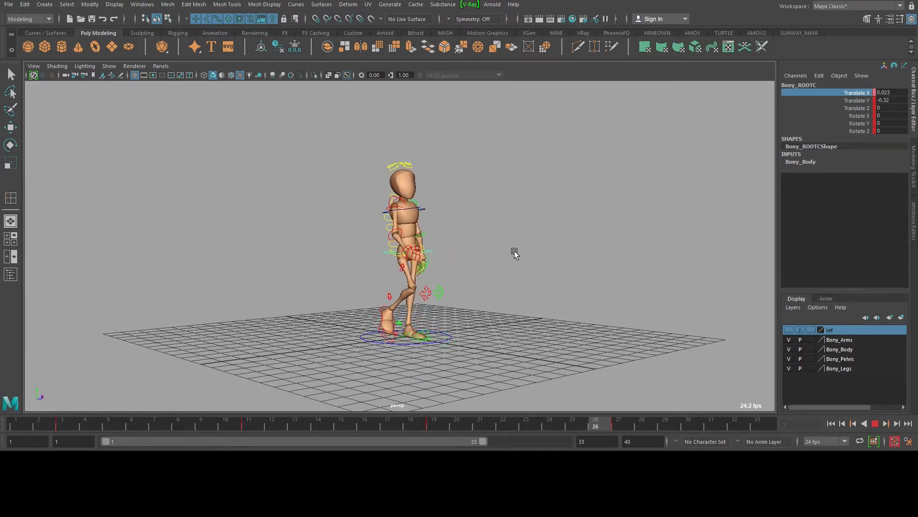
{"action": "left_click_drag", "start_coordinate": [513, 252], "coordinate": [572, 276], "text": "alt"}
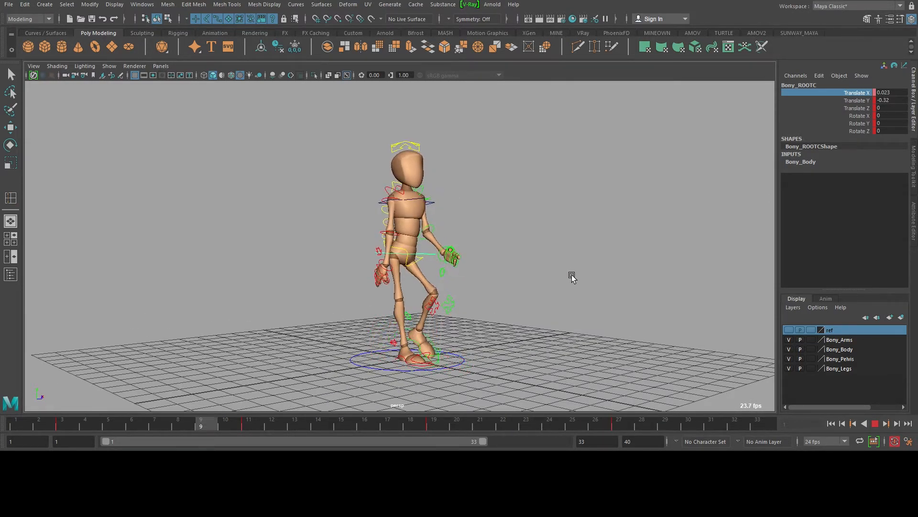
{"action": "left_click", "coordinate": [872, 426]}
{"action": "scroll", "coordinate": [478, 234], "scroll_direction": "down", "scroll_amount": 3}
{"action": "left_click_drag", "start_coordinate": [478, 234], "coordinate": [404, 246], "text": "alt"}
{"action": "scroll", "coordinate": [505, 231], "scroll_direction": "up", "scroll_amount": 5}
{"action": "left_click_drag", "start_coordinate": [504, 231], "coordinate": [422, 242], "text": "alt"}
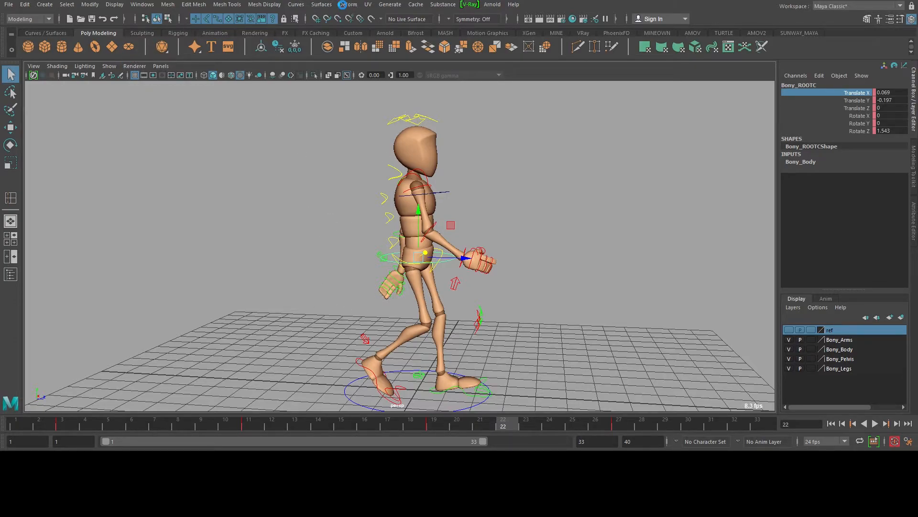
Save the scene as a new version named BOny_walk06_continue
{"action": "left_click", "coordinate": [14, 5]}
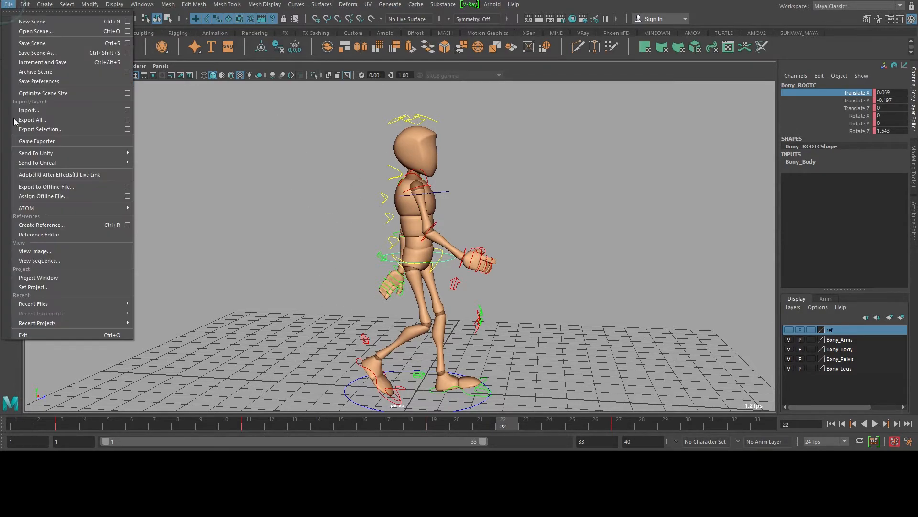
{"action": "left_click", "coordinate": [37, 53]}
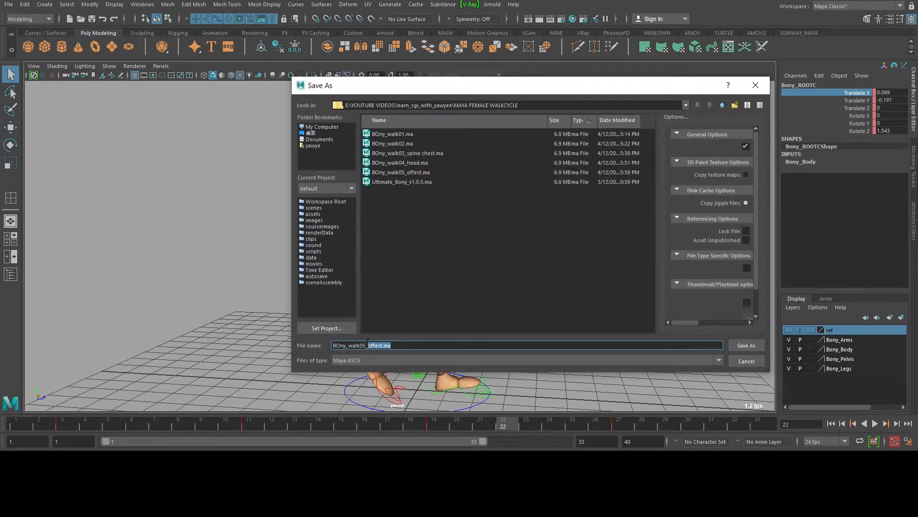
{"action": "key", "text": "BackSpace"}
{"action": "key", "text": "BackSpace"}
{"action": "key", "text": "BackSpace"}
{"action": "type", "text": "6_continue"}
{"action": "key", "text": "Return"}
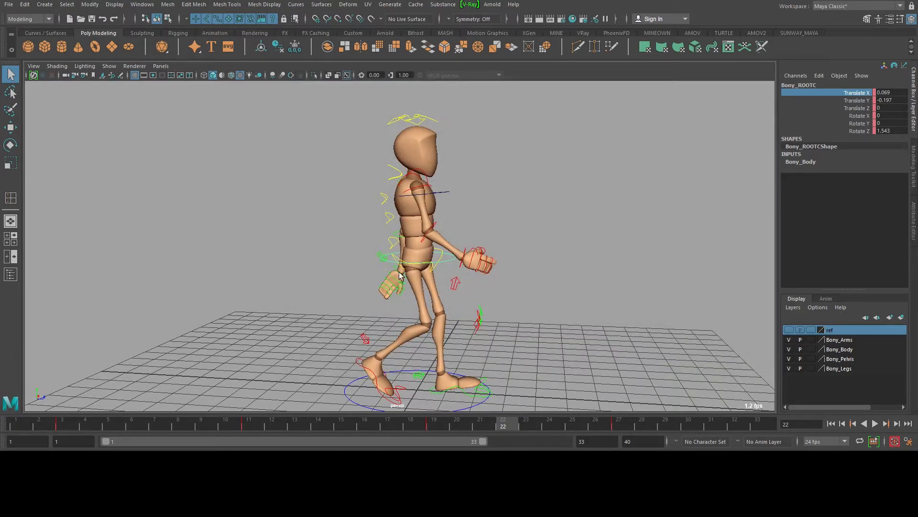
Select the character's root control and open its animation curves in the Graph Editor
{"action": "right_click_drag", "start_coordinate": [604, 233], "coordinate": [502, 235], "text": "alt"}
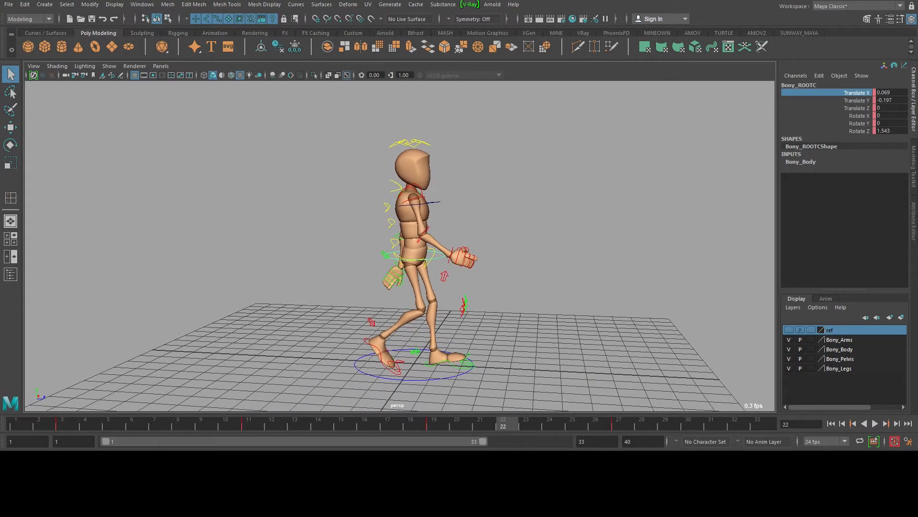
{"action": "right_click_drag", "start_coordinate": [227, 214], "coordinate": [393, 205], "text": "alt"}
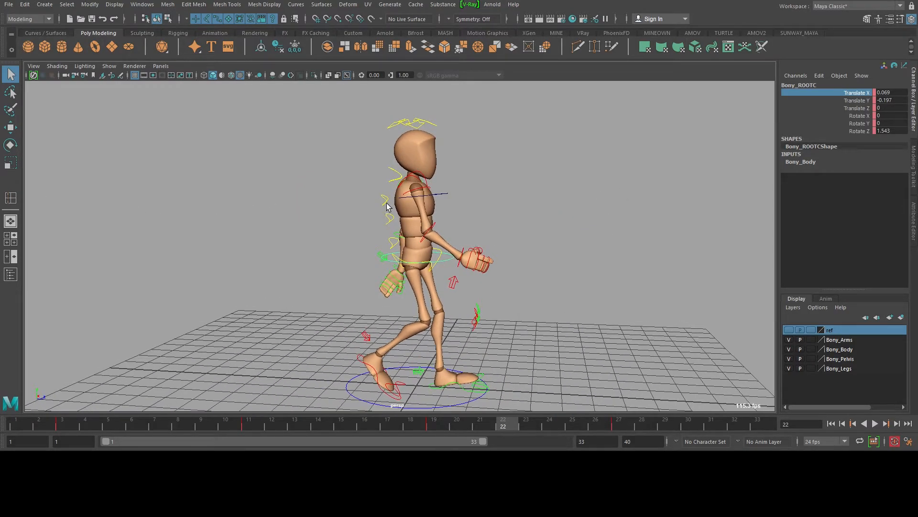
{"action": "left_click", "coordinate": [392, 207]}
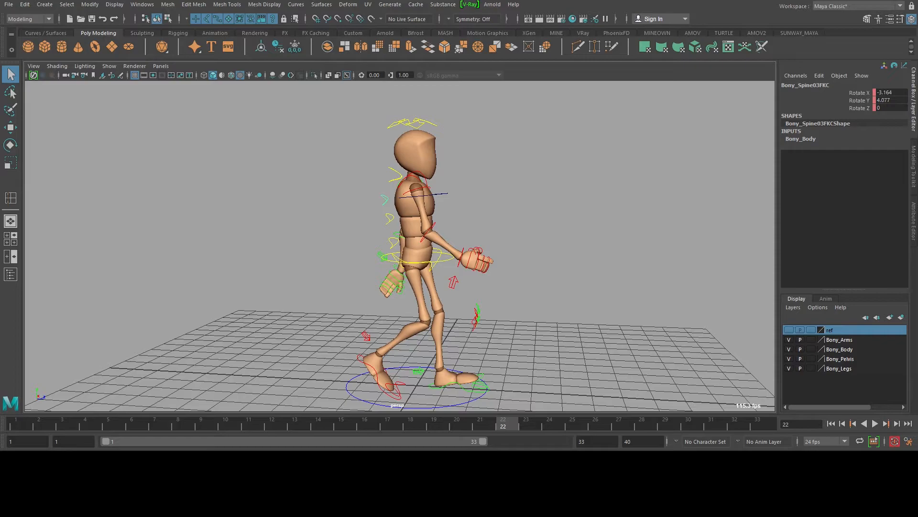
{"action": "left_click", "coordinate": [449, 261]}
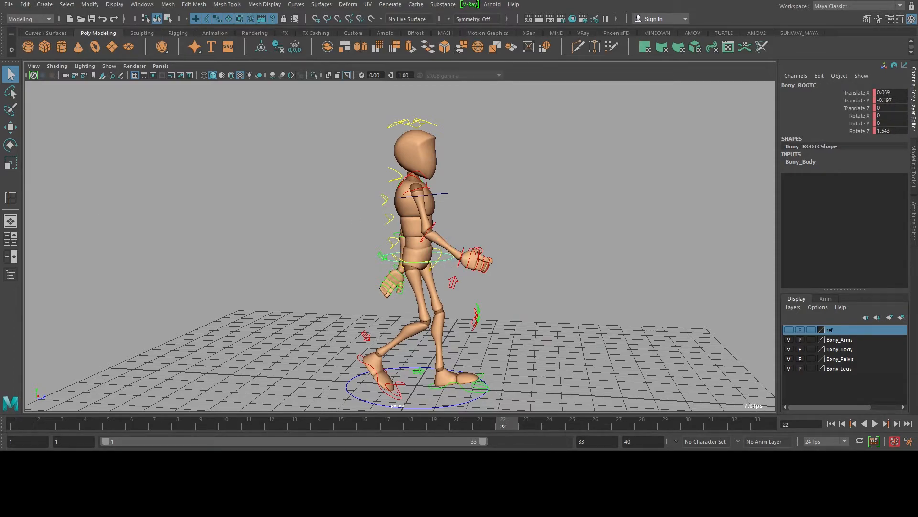
{"action": "left_click_drag", "start_coordinate": [0, 110], "coordinate": [710, 359]}
{"action": "left_click_drag", "start_coordinate": [524, 358], "coordinate": [559, 105]}
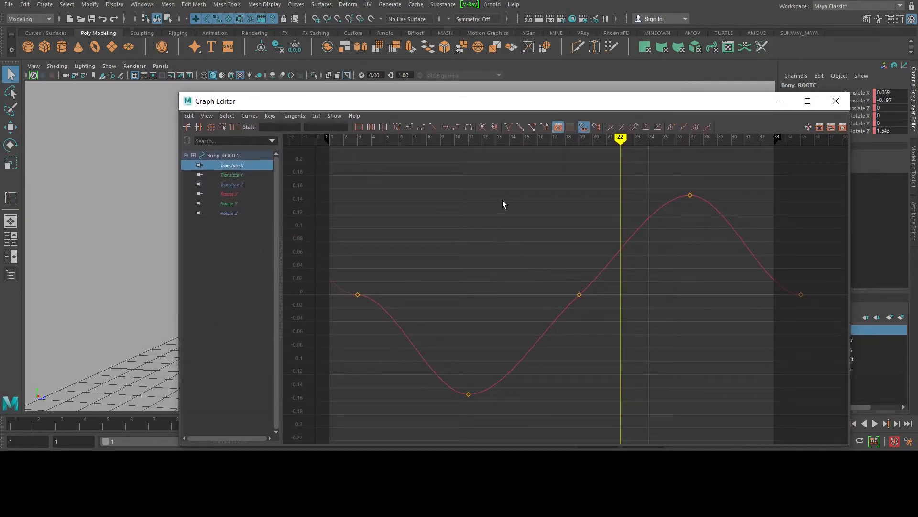
Steepen the root's Translate X tangents at frames 3, 19 and 35 so the side-to-side curve passes smoothly through zero
{"action": "middle_click_drag", "start_coordinate": [479, 288], "coordinate": [509, 280], "text": "alt"}
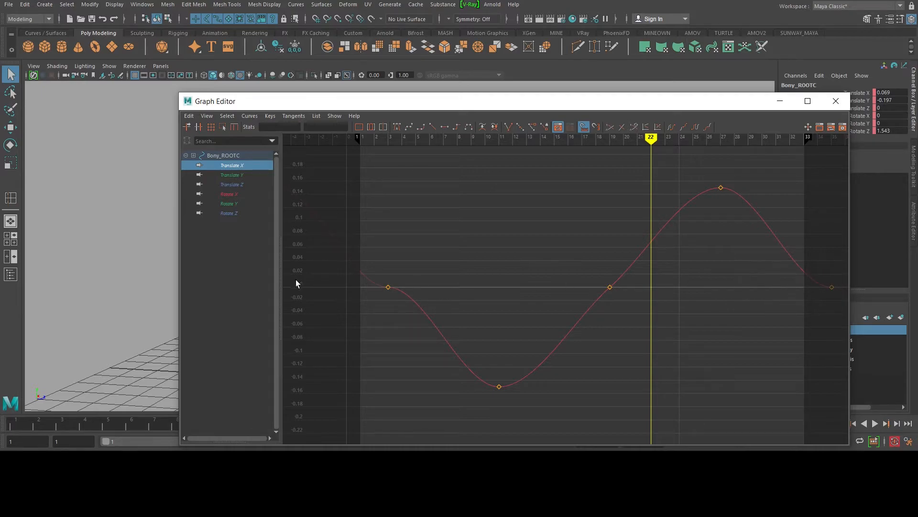
{"action": "left_click_drag", "start_coordinate": [434, 265], "coordinate": [388, 299]}
{"action": "right_click_drag", "start_coordinate": [392, 233], "coordinate": [369, 254], "text": "alt"}
{"action": "left_click_drag", "start_coordinate": [369, 254], "coordinate": [410, 310]}
{"action": "key", "text": "w"}
{"action": "middle_click_drag", "start_coordinate": [400, 288], "coordinate": [373, 303]}
{"action": "middle_click_drag", "start_coordinate": [667, 283], "coordinate": [481, 285], "text": "alt"}
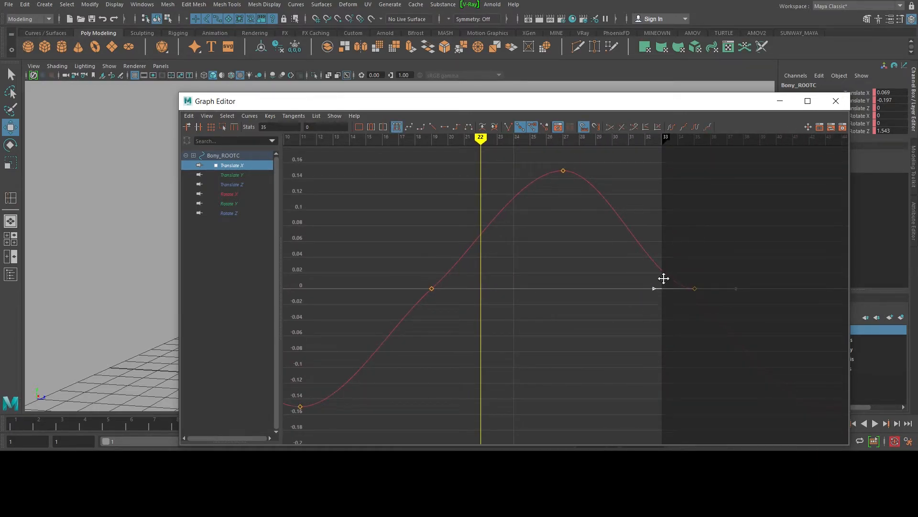
{"action": "middle_click_drag", "start_coordinate": [680, 269], "coordinate": [688, 266]}
{"action": "middle_click_drag", "start_coordinate": [407, 319], "coordinate": [415, 317]}
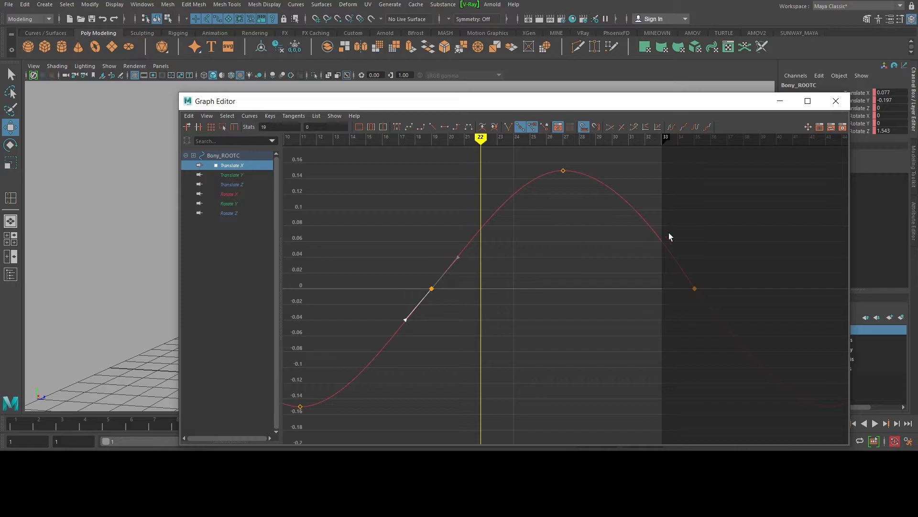
Check the root's remaining curves and steepen the Rotate Z tangents at frames 1 and 33
{"action": "left_click", "coordinate": [231, 175]}
{"action": "key", "text": "f"}
{"action": "mouse_move", "coordinate": [620, 290]}
{"action": "right_mouse_down", "text": "alt"}
{"action": "mouse_move", "coordinate": [595, 289]}
{"action": "mouse_move", "coordinate": [606, 298]}
{"action": "right_mouse_up", "text": "alt"}
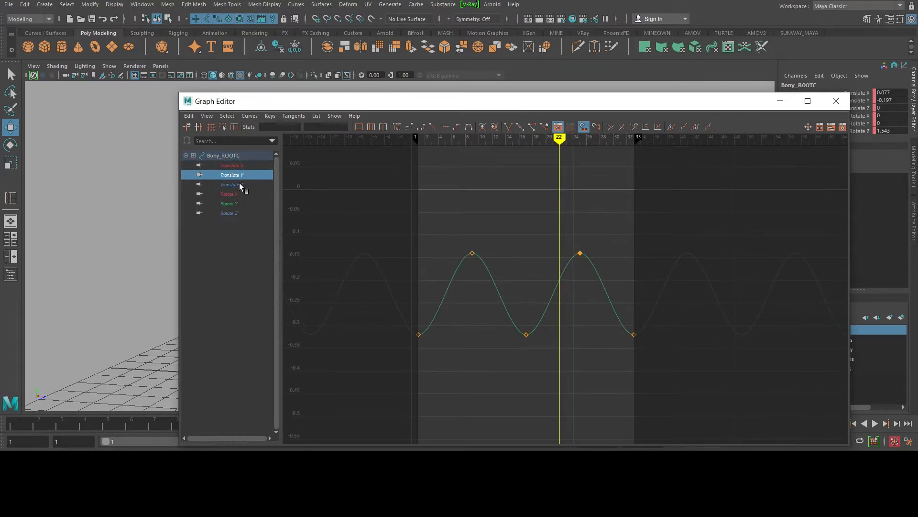
{"action": "left_click", "coordinate": [238, 183]}
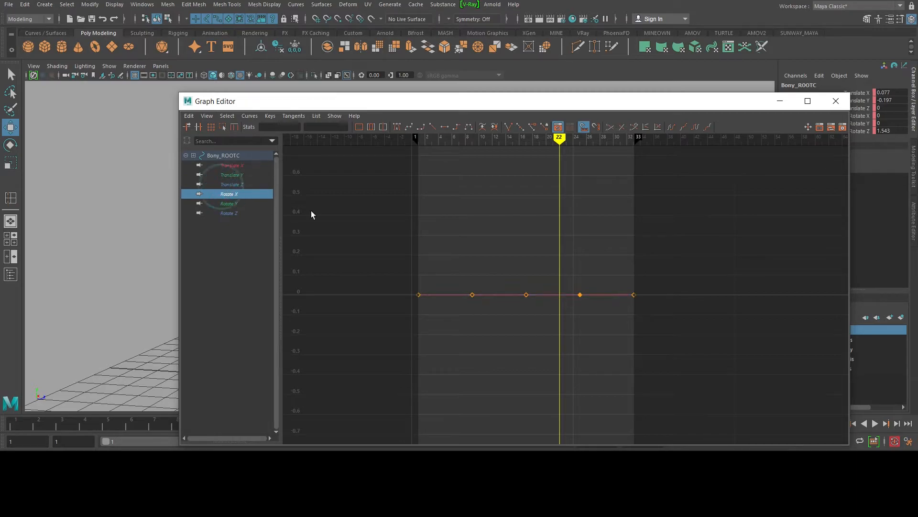
{"action": "left_click", "coordinate": [228, 204]}
{"action": "left_click", "coordinate": [221, 215]}
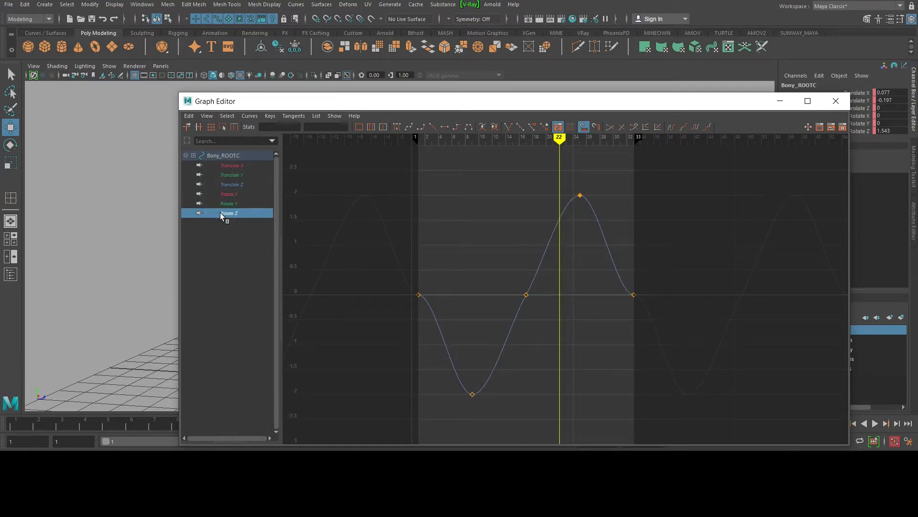
{"action": "middle_click_drag", "start_coordinate": [467, 301], "coordinate": [428, 320]}
{"action": "left_click_drag", "start_coordinate": [614, 282], "coordinate": [656, 324]}
{"action": "left_click_drag", "start_coordinate": [587, 278], "coordinate": [599, 304]}
{"action": "middle_click_drag", "start_coordinate": [593, 296], "coordinate": [632, 281]}
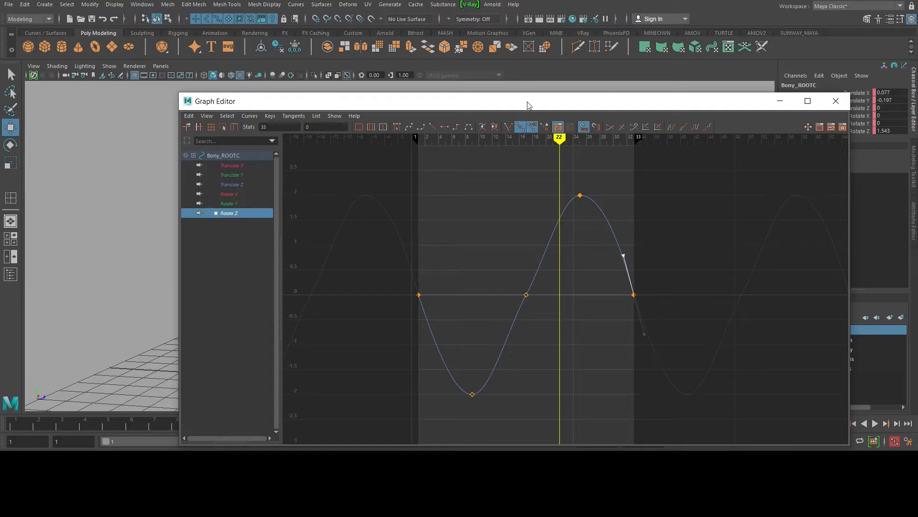
Uncover the character, select the main hip control and bring its animation curves into view
{"action": "left_click_drag", "start_coordinate": [523, 102], "coordinate": [495, 352]}
{"action": "scroll", "coordinate": [456, 263], "scroll_direction": "up", "scroll_amount": 4}
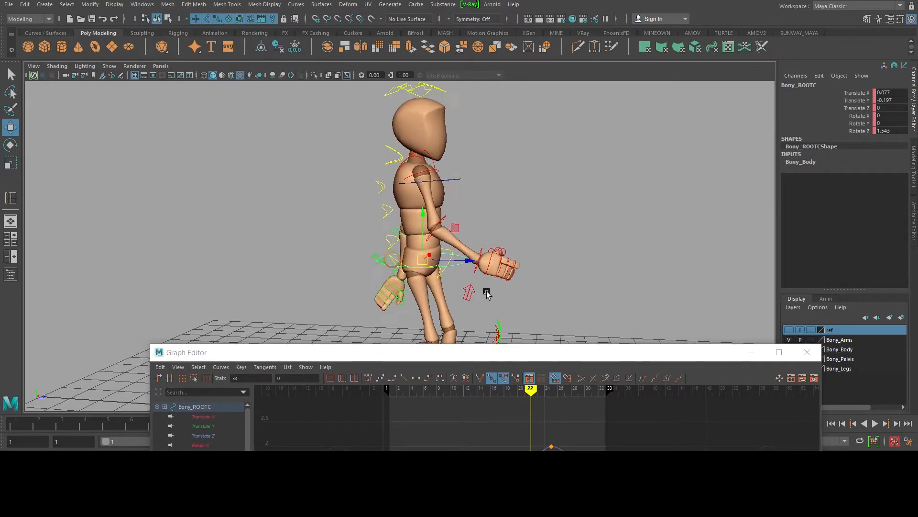
{"action": "key", "text": "q"}
{"action": "left_click", "coordinate": [456, 272]}
{"action": "left_click_drag", "start_coordinate": [467, 355], "coordinate": [494, 97]}
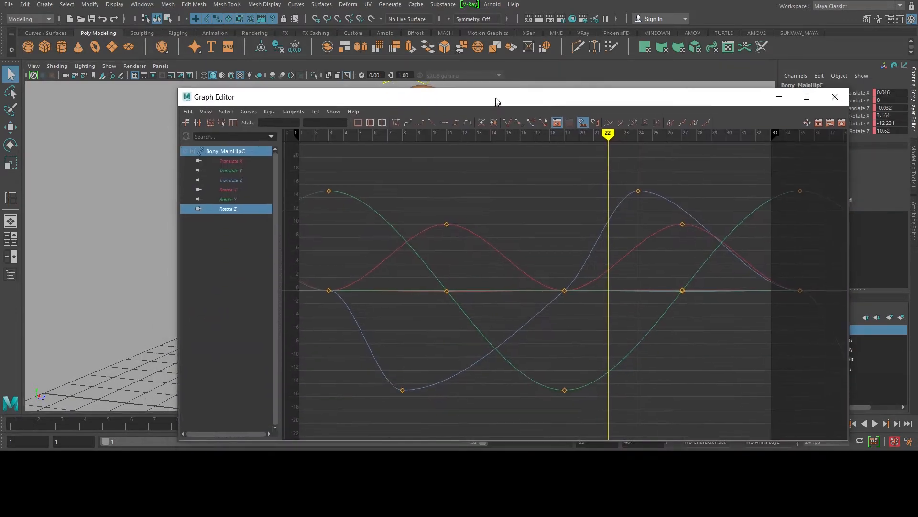
Isolate the main hip's Translate X curve and steepen its tangent at frame 3
{"action": "left_click", "coordinate": [226, 157]}
{"action": "middle_click_drag", "start_coordinate": [430, 287], "coordinate": [490, 282], "text": "alt"}
{"action": "left_click_drag", "start_coordinate": [466, 248], "coordinate": [363, 307]}
{"action": "left_click_drag", "start_coordinate": [415, 258], "coordinate": [439, 302]}
{"action": "key", "text": "w"}
{"action": "middle_click_drag", "start_coordinate": [427, 291], "coordinate": [404, 300]}
Steepen the main hip's Translate X tangents at frames 19 and 35
{"action": "mouse_move", "coordinate": [469, 95]}
{"action": "left_mouse_down"}
{"action": "mouse_move", "coordinate": [417, 331]}
{"action": "mouse_move", "coordinate": [454, 92]}
{"action": "left_mouse_up"}
{"action": "left_click_drag", "start_coordinate": [497, 273], "coordinate": [537, 306]}
{"action": "left_click_drag", "start_coordinate": [471, 300], "coordinate": [500, 334]}
{"action": "middle_click_drag", "start_coordinate": [500, 326], "coordinate": [510, 320]}
{"action": "middle_click_drag", "start_coordinate": [595, 279], "coordinate": [470, 300], "text": "alt"}
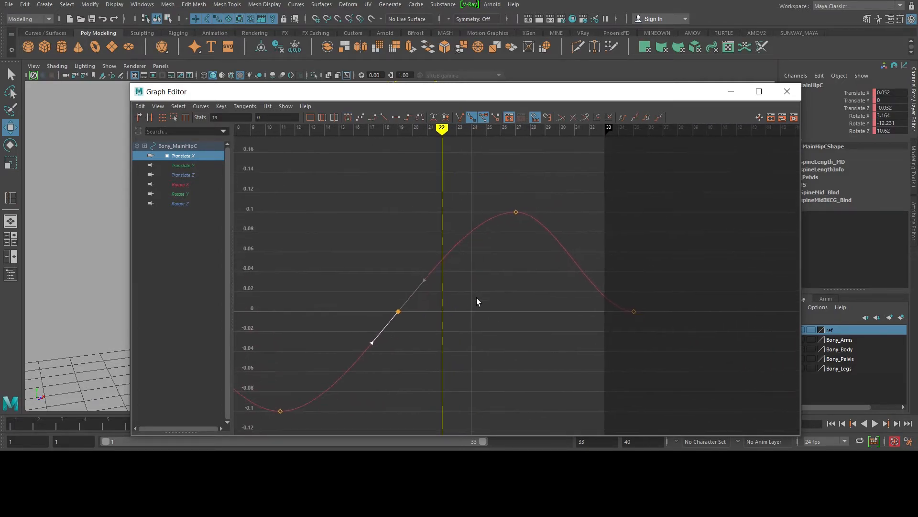
{"action": "left_click_drag", "start_coordinate": [601, 286], "coordinate": [668, 333]}
{"action": "left_click_drag", "start_coordinate": [602, 336], "coordinate": [601, 335]}
{"action": "middle_click_drag", "start_coordinate": [599, 310], "coordinate": [626, 293]}
Check the main hip's other curves and angle the Rotate Z tangent at frame 3 downward into the curve
{"action": "left_click", "coordinate": [187, 166]}
{"action": "middle_click_drag", "start_coordinate": [391, 244], "coordinate": [574, 247], "text": "alt"}
{"action": "left_click", "coordinate": [180, 172]}
{"action": "left_click", "coordinate": [180, 184]}
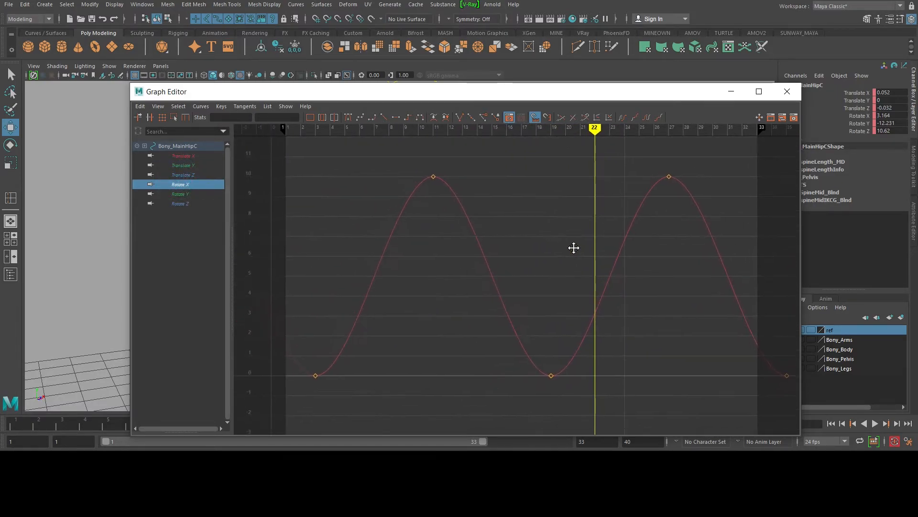
{"action": "left_click", "coordinate": [188, 193]}
{"action": "left_click", "coordinate": [179, 203]}
{"action": "mouse_move", "coordinate": [578, 297]}
{"action": "right_mouse_down", "text": "alt"}
{"action": "mouse_move", "coordinate": [547, 287]}
{"action": "mouse_move", "coordinate": [564, 286]}
{"action": "right_mouse_up", "text": "alt"}
{"action": "middle_click_drag", "start_coordinate": [564, 286], "coordinate": [532, 286], "text": "alt"}
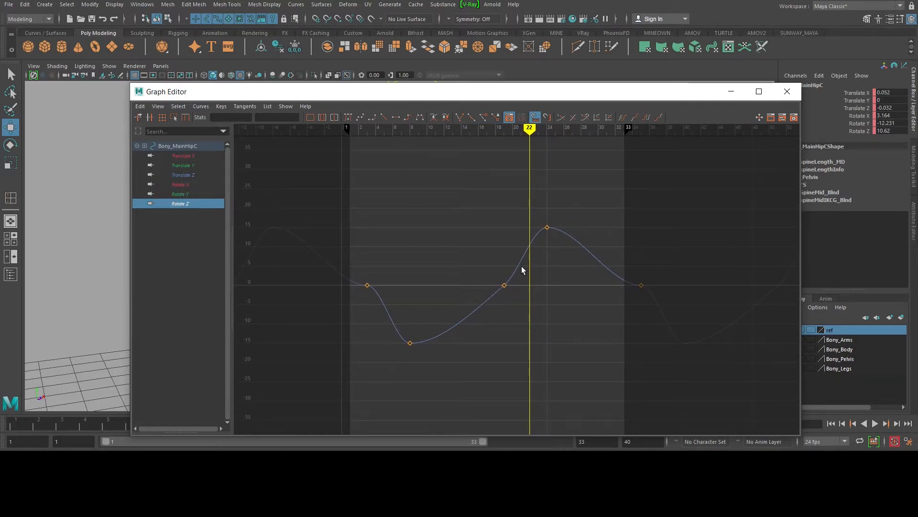
{"action": "left_click_drag", "start_coordinate": [430, 261], "coordinate": [353, 295]}
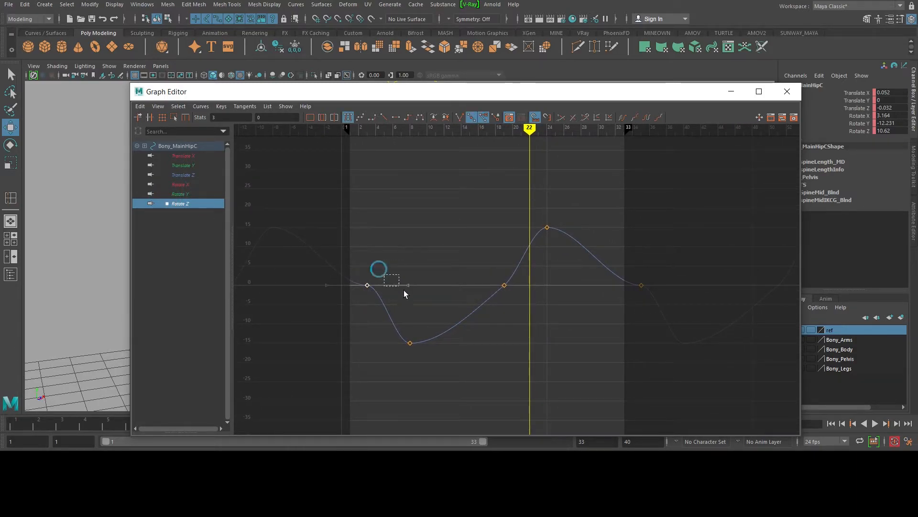
{"action": "left_click_drag", "start_coordinate": [409, 285], "coordinate": [375, 302]}
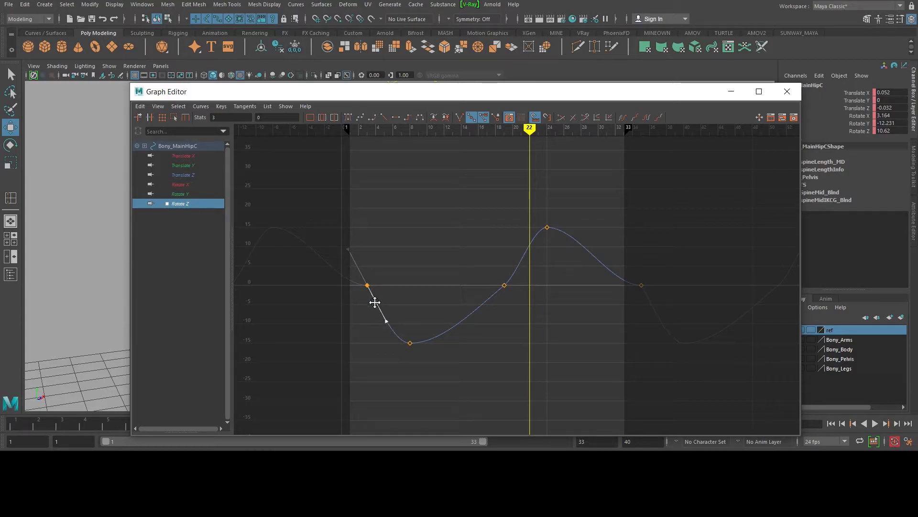
Examine the hip tilt from the front by scrubbing from frame 1 to frame 7
{"action": "left_click_drag", "start_coordinate": [498, 94], "coordinate": [405, 359]}
{"action": "left_click_drag", "start_coordinate": [518, 262], "coordinate": [459, 225], "text": "alt"}
{"action": "left_click_drag", "start_coordinate": [429, 357], "coordinate": [408, 461]}
{"action": "left_click_drag", "start_coordinate": [312, 225], "coordinate": [533, 230], "text": "alt"}
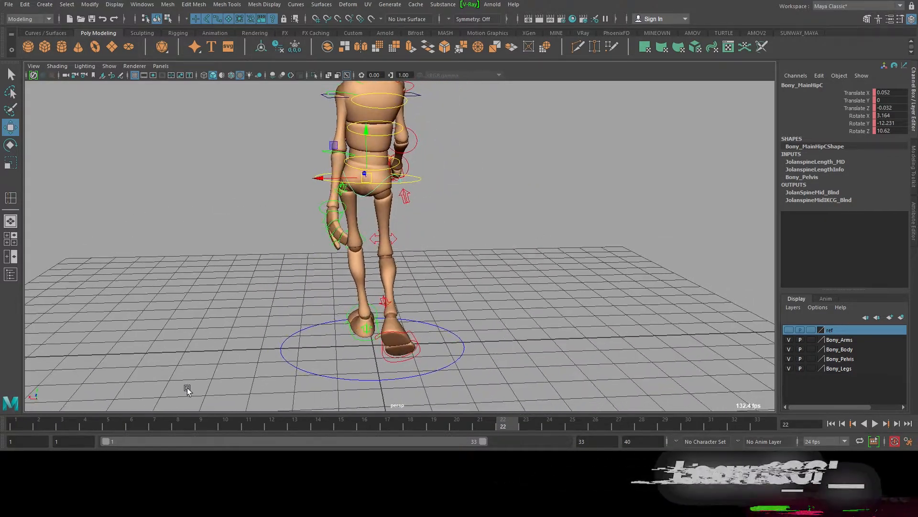
{"action": "left_click", "coordinate": [19, 425]}
{"action": "left_click_drag", "start_coordinate": [19, 426], "coordinate": [154, 421]}
Return to the main hip's Rotate Z curve and steepen its tangents at frames 3, 19 and 35
{"action": "left_click_drag", "start_coordinate": [317, 461], "coordinate": [371, 87]}
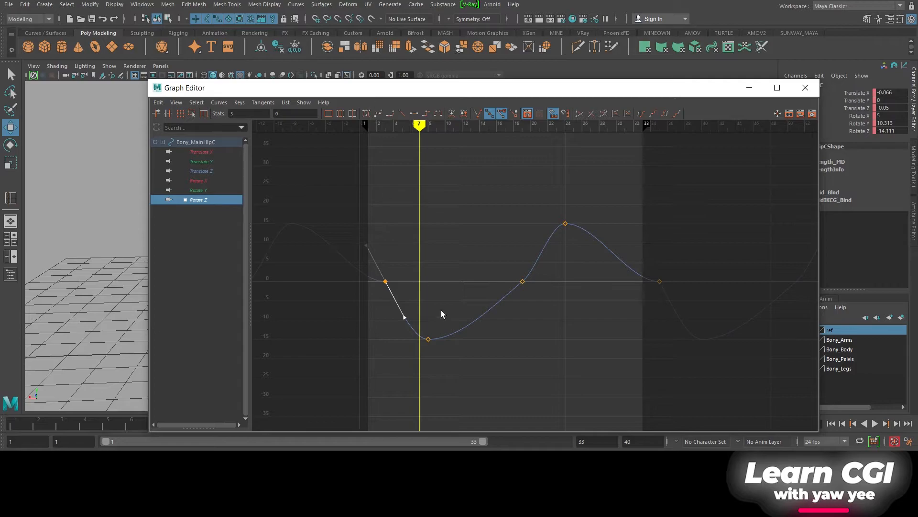
{"action": "key", "text": "a"}
{"action": "left_click", "coordinate": [349, 308]}
{"action": "left_click_drag", "start_coordinate": [354, 316], "coordinate": [345, 320]}
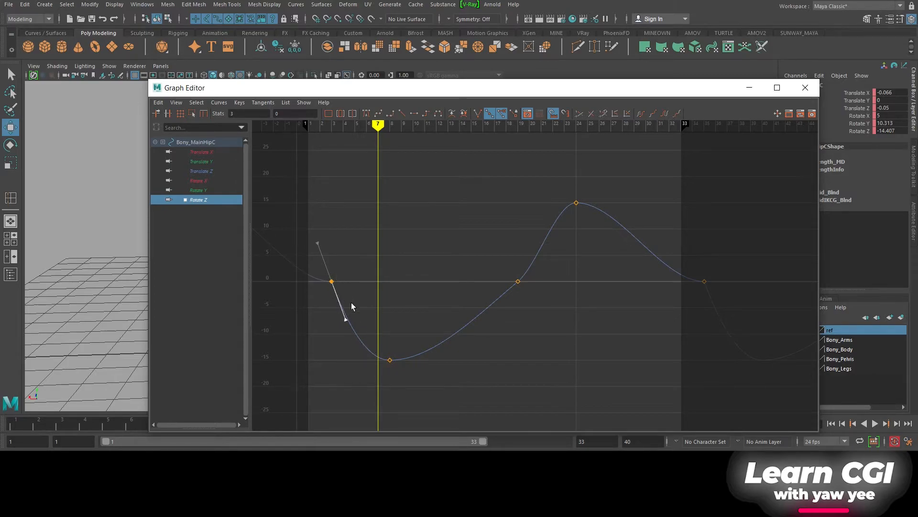
{"action": "middle_click_drag", "start_coordinate": [677, 346], "coordinate": [626, 353], "text": "alt"}
{"action": "left_click_drag", "start_coordinate": [676, 250], "coordinate": [611, 329]}
{"action": "left_click_drag", "start_coordinate": [586, 271], "coordinate": [659, 258]}
{"action": "left_click_drag", "start_coordinate": [477, 268], "coordinate": [452, 327]}
{"action": "mouse_move", "coordinate": [417, 294]}
{"action": "left_mouse_down"}
{"action": "mouse_move", "coordinate": [435, 316]}
{"action": "mouse_move", "coordinate": [456, 312]}
{"action": "left_mouse_up"}
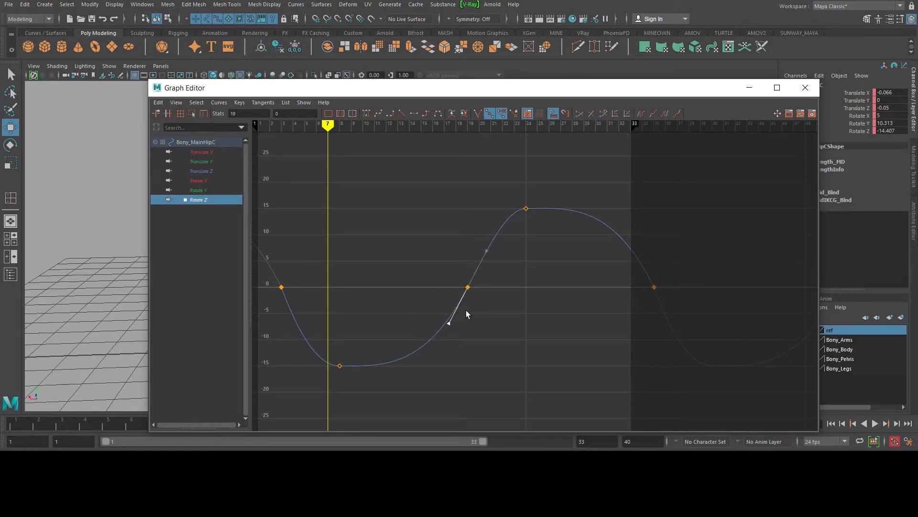
{"action": "middle_click_drag", "start_coordinate": [533, 271], "coordinate": [564, 270], "text": "alt"}
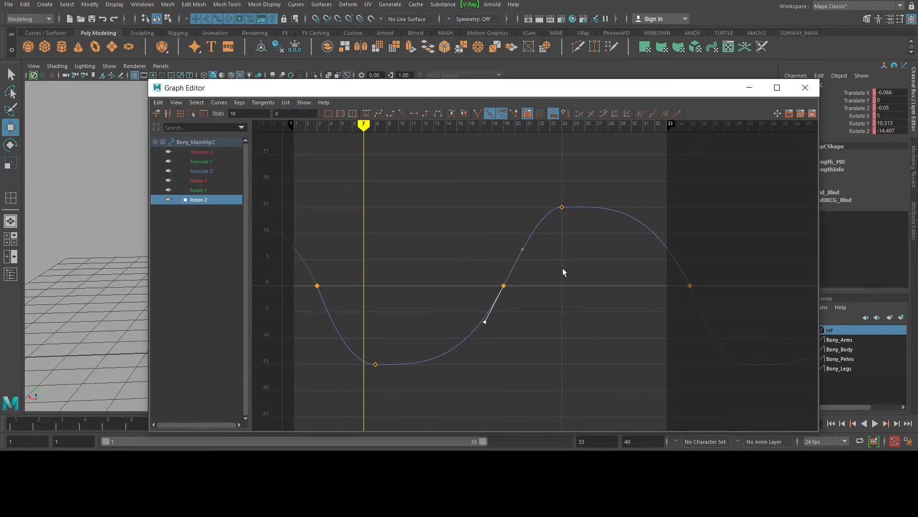
Select the Rotate Z key at frame 8 and convert the curve to weighted tangents
{"action": "left_click_drag", "start_coordinate": [368, 357], "coordinate": [381, 414]}
{"action": "middle_click_drag", "start_coordinate": [463, 348], "coordinate": [476, 343], "text": "alt"}
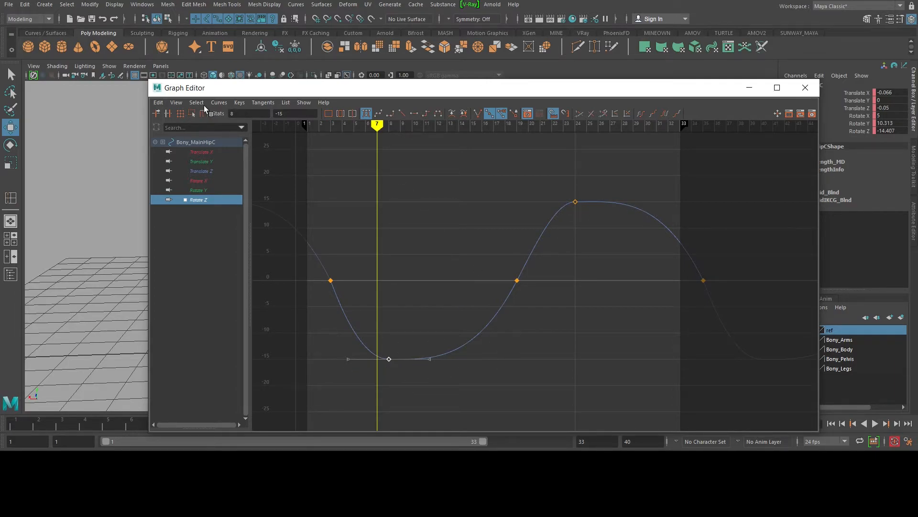
{"action": "left_click", "coordinate": [219, 104]}
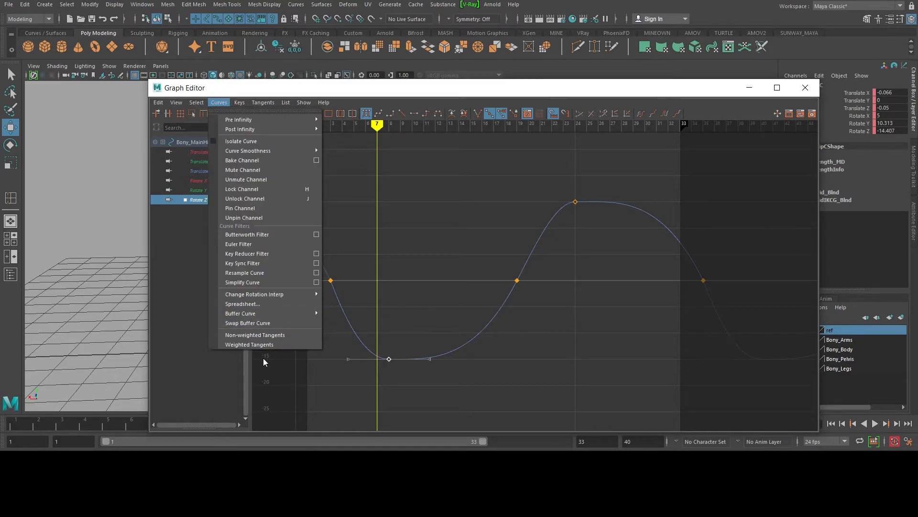
{"action": "left_click", "coordinate": [274, 345]}
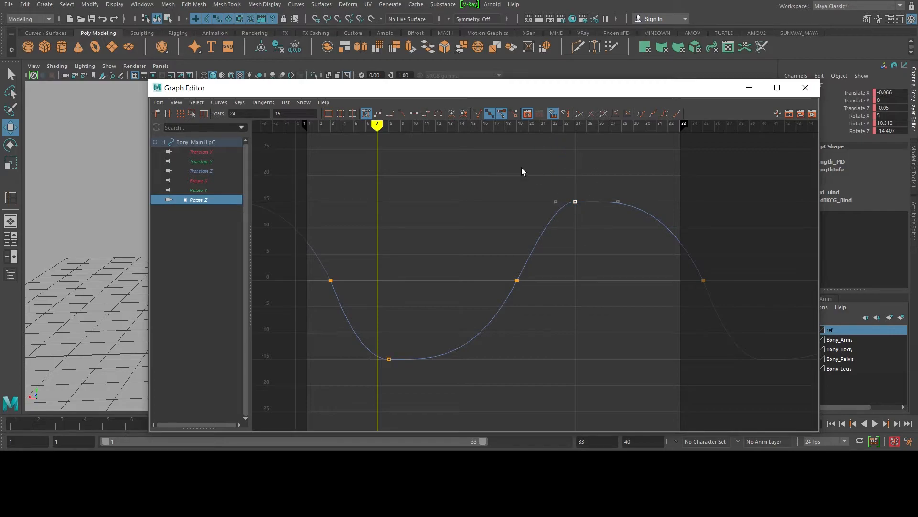
Lengthen the tangent handles of the hip's Rotate Z keys at frames 8 and 24 to hold the extremes longer
{"action": "left_click", "coordinate": [618, 201]}
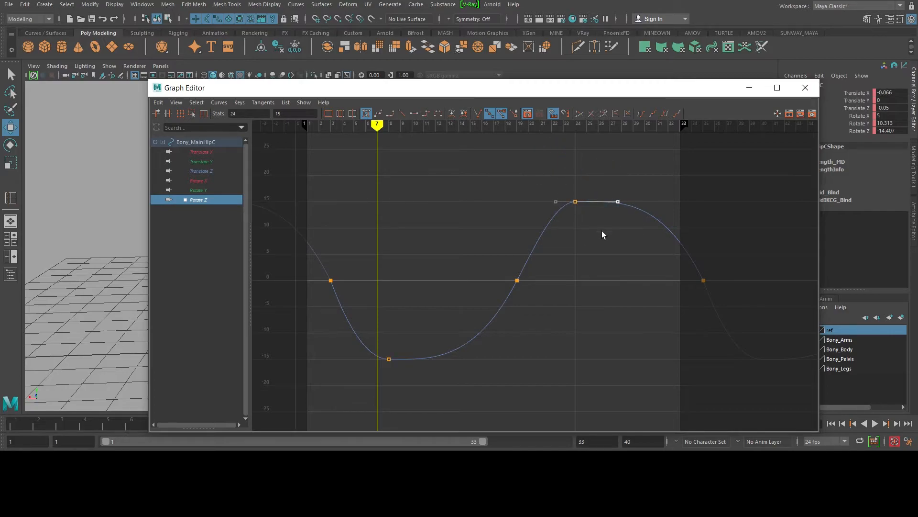
{"action": "left_click", "coordinate": [424, 357]}
{"action": "left_click", "coordinate": [408, 396]}
{"action": "left_click", "coordinate": [389, 359]}
{"action": "left_click_drag", "start_coordinate": [583, 205], "coordinate": [583, 206], "text": "shift"}
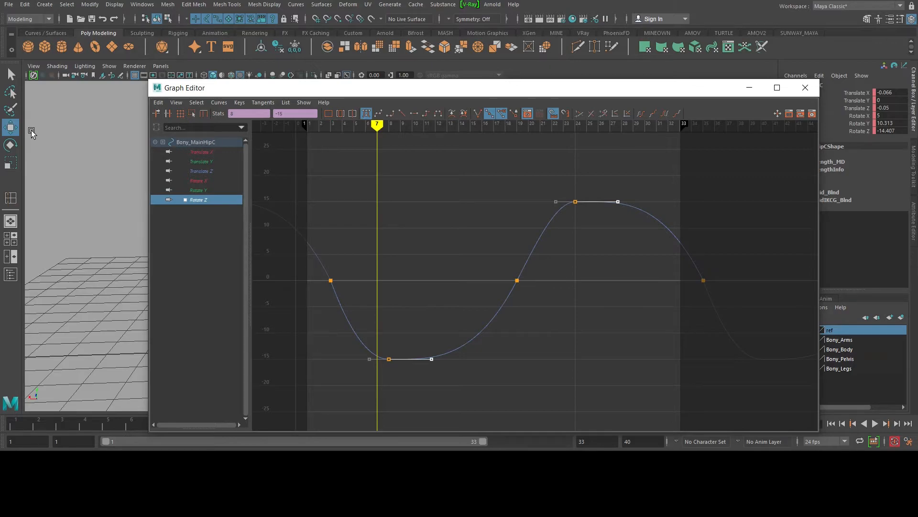
{"action": "middle_click_drag", "start_coordinate": [433, 359], "coordinate": [447, 359]}
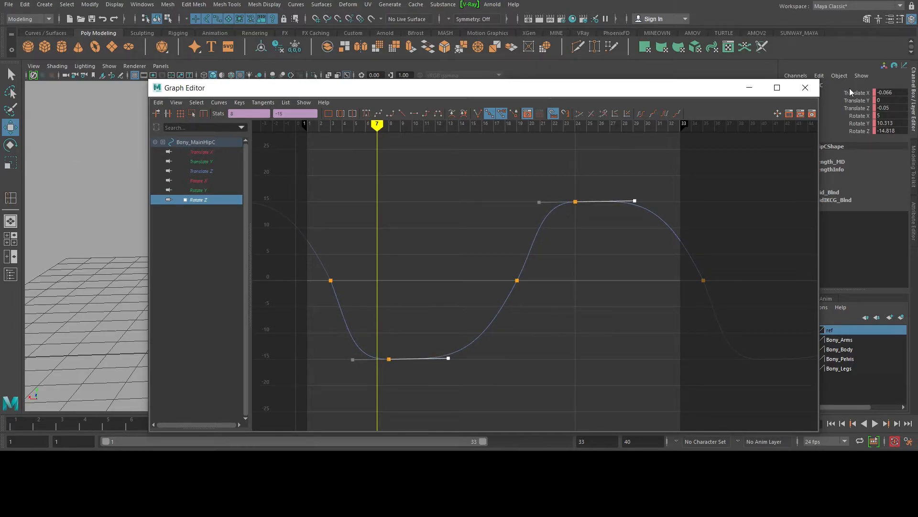
Close the Graph Editor and play the walk from frame 1 to check the hip motion
{"action": "left_click", "coordinate": [805, 88]}
{"action": "left_click", "coordinate": [22, 423]}
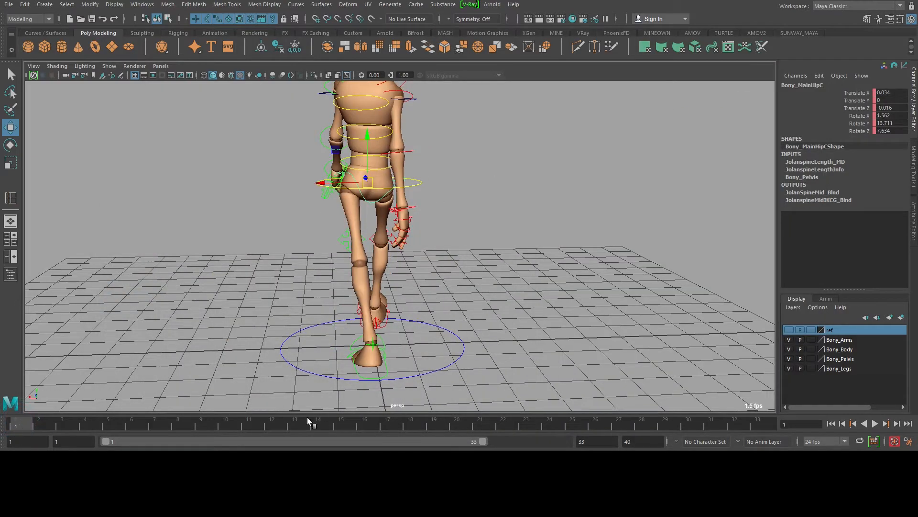
{"action": "left_click", "coordinate": [874, 423]}
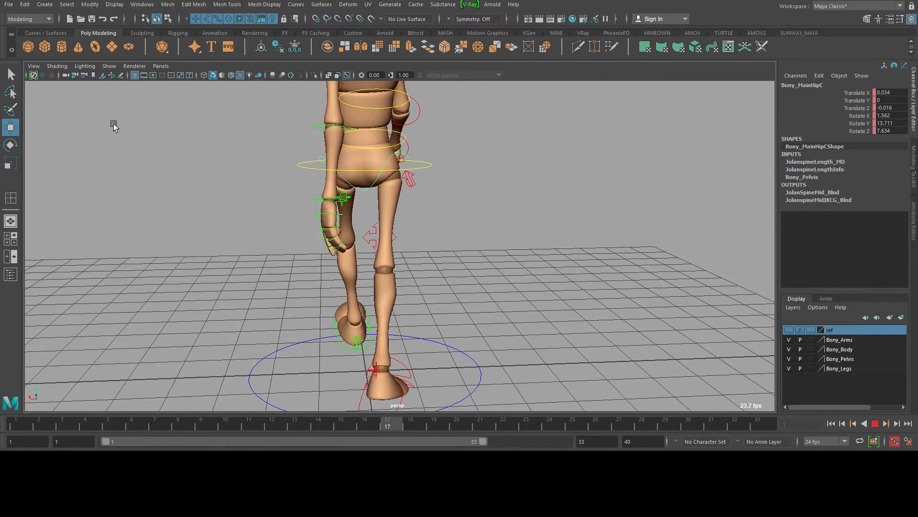
View the looping walk from behind and stop playback
{"action": "right_click_drag", "start_coordinate": [457, 199], "coordinate": [308, 185], "text": "alt"}
{"action": "left_click_drag", "start_coordinate": [308, 186], "coordinate": [390, 194], "text": "alt"}
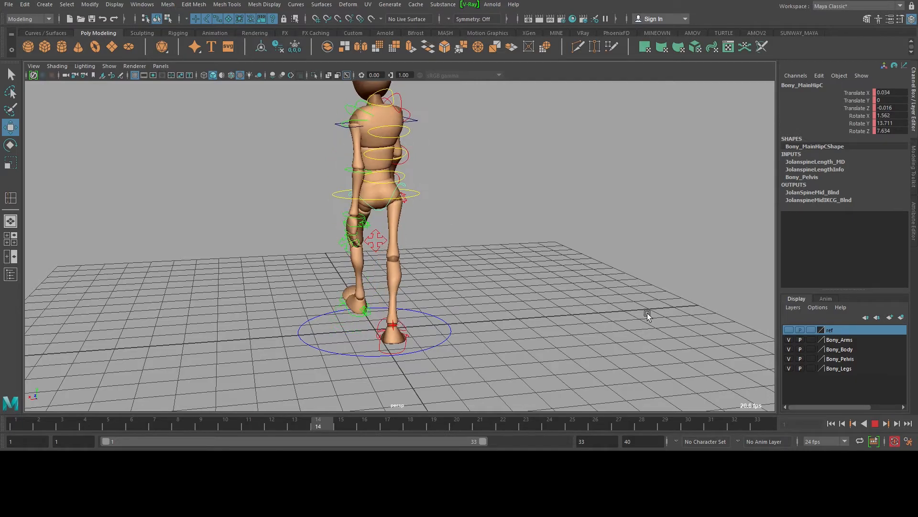
{"action": "left_click", "coordinate": [875, 423]}
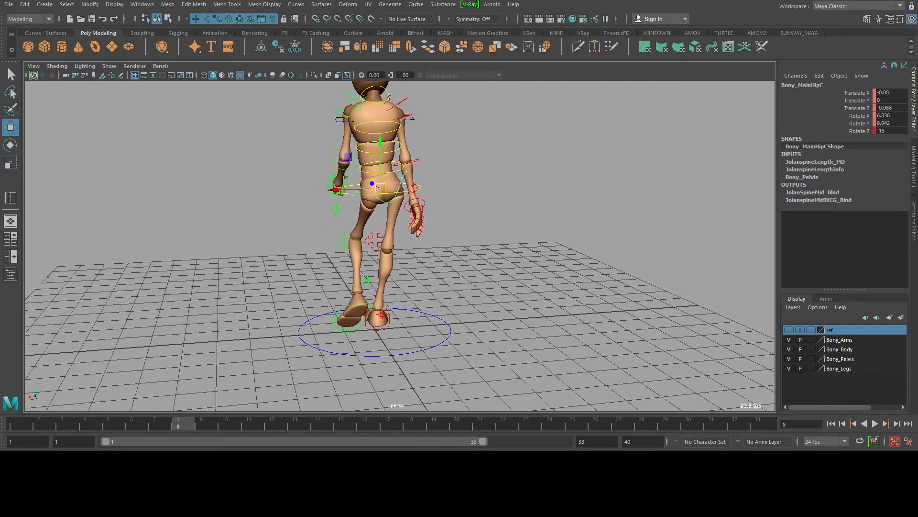
Try steeper tangents on the main hip's Rotate Z keys at frames 3, 19 and 35
{"action": "key", "text": "alt+Tab"}
{"action": "middle_click_drag", "start_coordinate": [398, 295], "coordinate": [460, 278], "text": "alt"}
{"action": "right_click_drag", "start_coordinate": [460, 278], "coordinate": [397, 341], "text": "alt"}
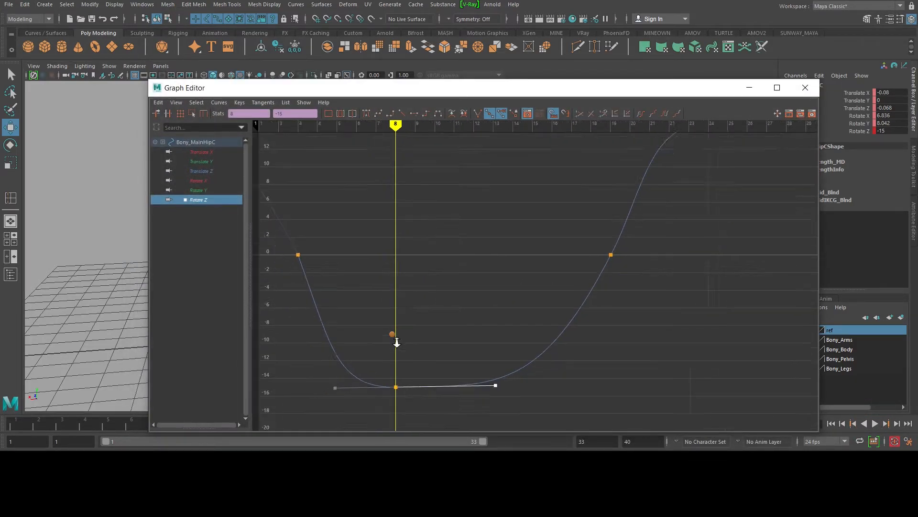
{"action": "key", "text": "a"}
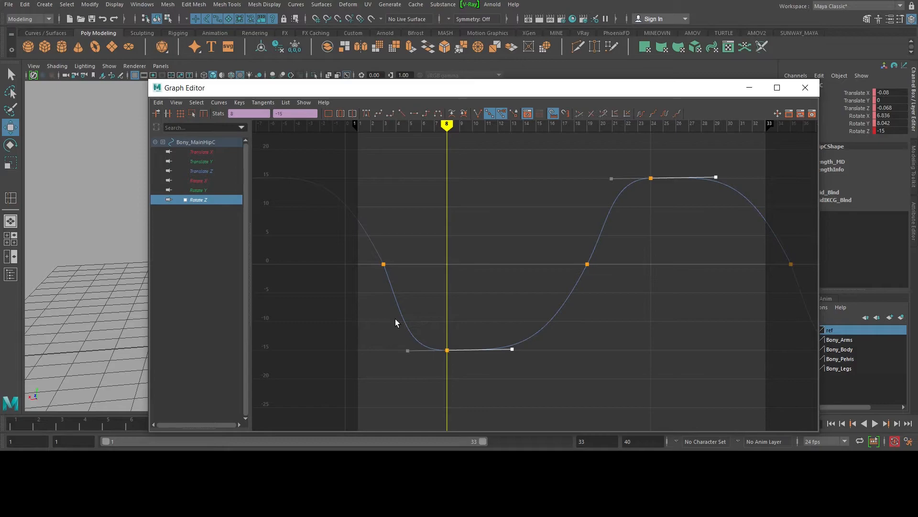
{"action": "left_click_drag", "start_coordinate": [378, 276], "coordinate": [379, 274]}
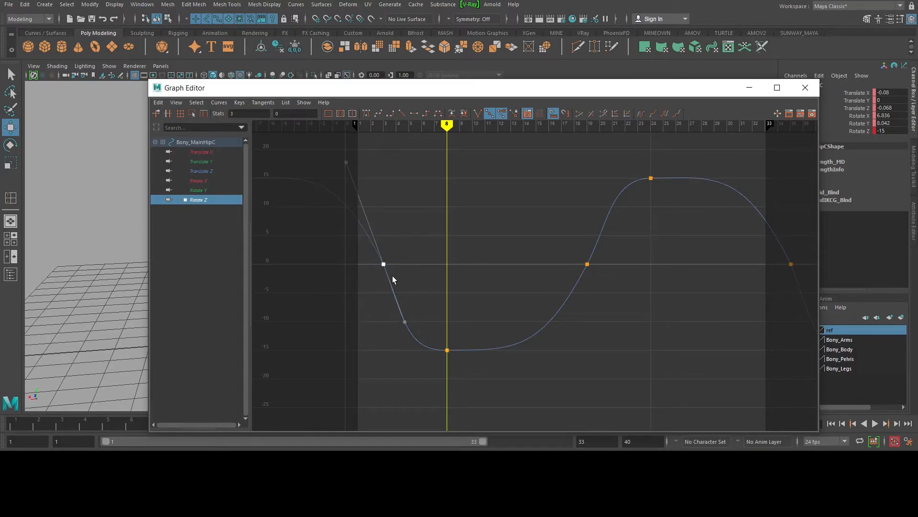
{"action": "left_click_drag", "start_coordinate": [404, 322], "coordinate": [390, 326]}
{"action": "left_click", "coordinate": [588, 264]}
{"action": "left_click_drag", "start_coordinate": [542, 353], "coordinate": [569, 349]}
{"action": "middle_click_drag", "start_coordinate": [742, 281], "coordinate": [680, 294], "text": "alt"}
{"action": "left_click_drag", "start_coordinate": [672, 256], "coordinate": [738, 298]}
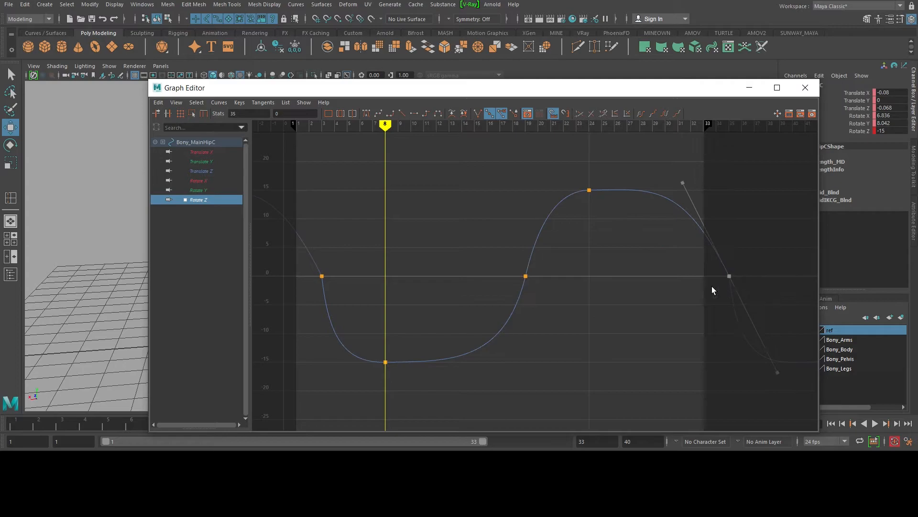
{"action": "left_click_drag", "start_coordinate": [682, 182], "coordinate": [715, 181]}
Play the walk from frame 1 and check the hip motion from behind and from the front
{"action": "left_click", "coordinate": [749, 88]}
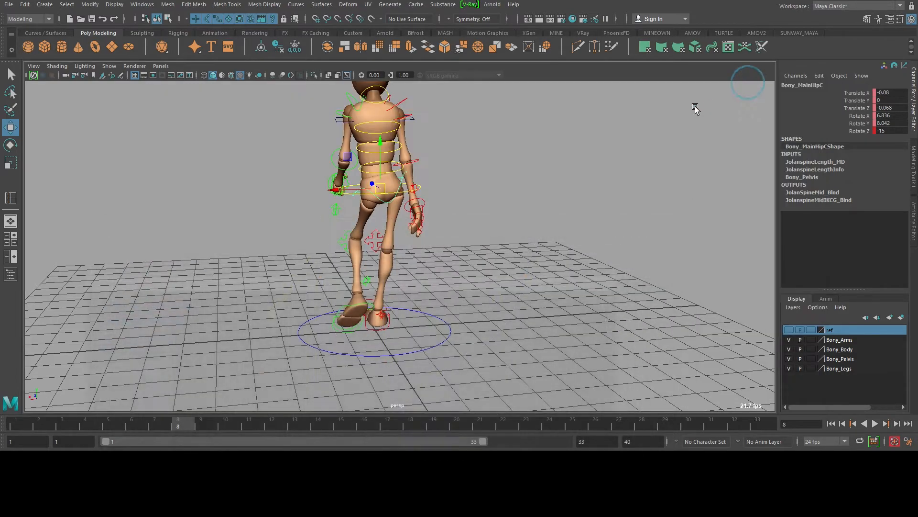
{"action": "left_click", "coordinate": [26, 424]}
{"action": "left_click_drag", "start_coordinate": [535, 275], "coordinate": [511, 270], "text": "alt"}
{"action": "left_click", "coordinate": [875, 423]}
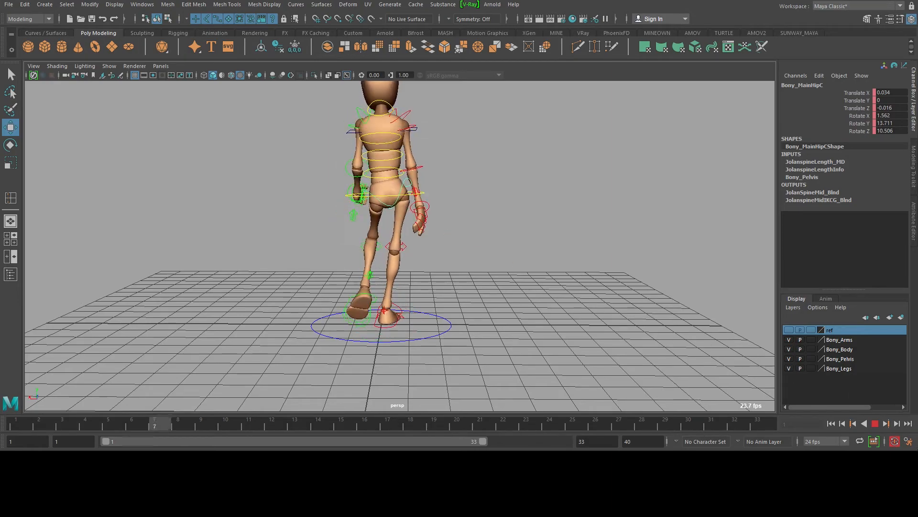
{"action": "key", "text": "Escape"}
{"action": "left_click_drag", "start_coordinate": [295, 207], "coordinate": [565, 199], "text": "alt"}
{"action": "right_click_drag", "start_coordinate": [565, 199], "coordinate": [492, 201], "text": "alt"}
{"action": "left_click_drag", "start_coordinate": [742, 355], "coordinate": [722, 358], "text": "alt"}
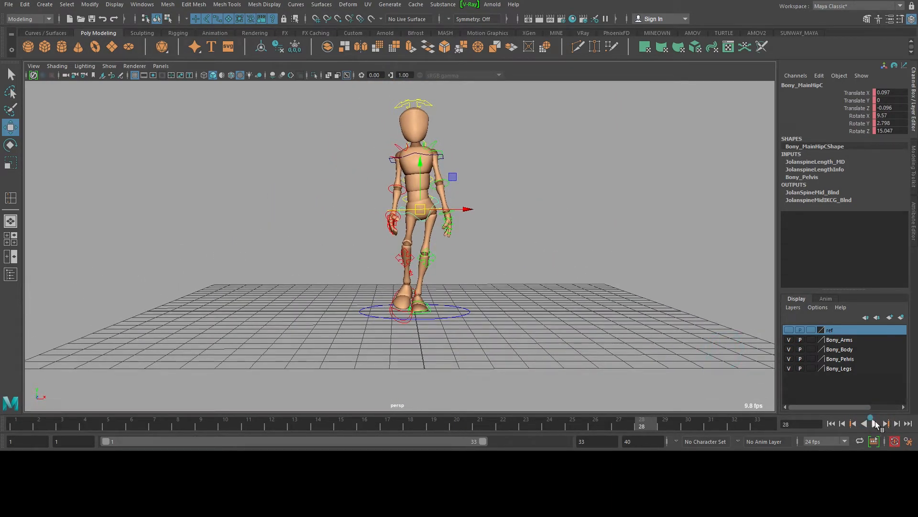
{"action": "left_click", "coordinate": [875, 423]}
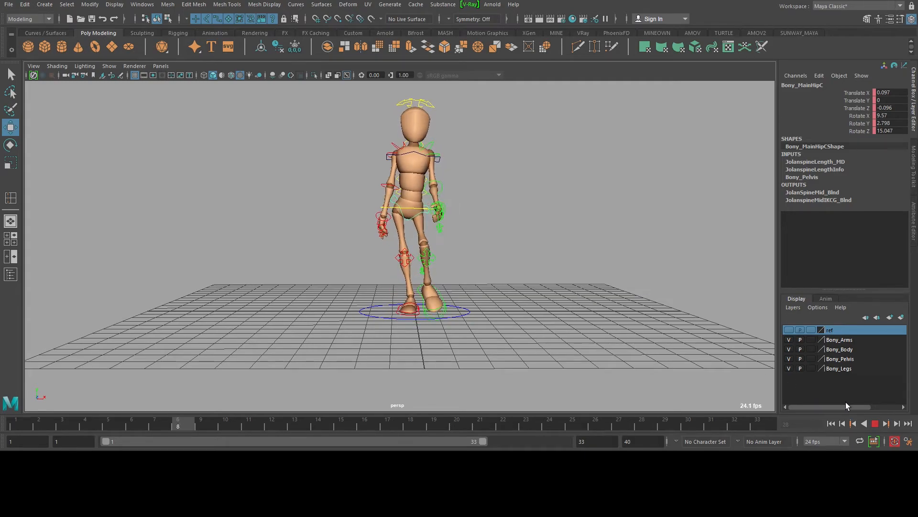
{"action": "key", "text": "Escape"}
Undo the last tangent changes on the main hip's Rotate Z curve at frames 35, 19 and 3
{"action": "left_click", "coordinate": [19, 393]}
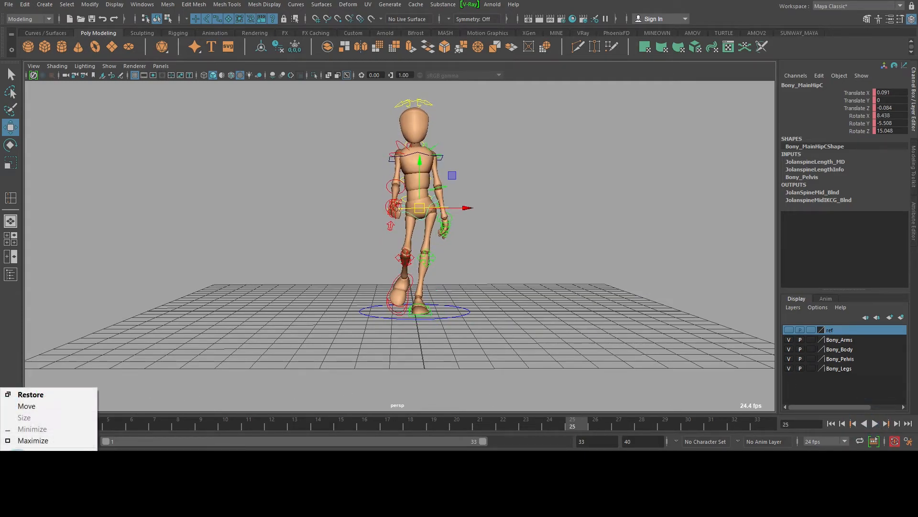
{"action": "left_click", "coordinate": [29, 393]}
{"action": "middle_click_drag", "start_coordinate": [325, 248], "coordinate": [383, 266], "text": "alt"}
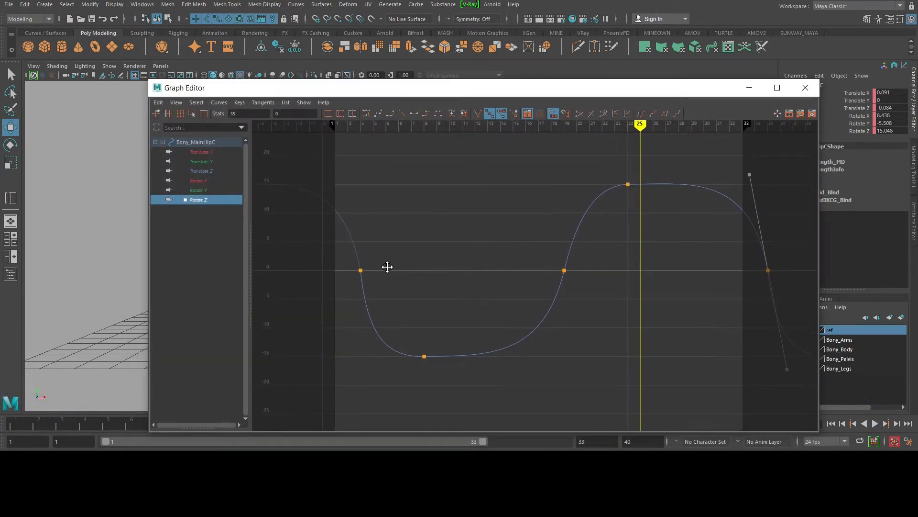
{"action": "key", "text": "ctrl+z"}
{"action": "key", "text": "ctrl+z"}
{"action": "key", "text": "ctrl+z"}
{"action": "key", "text": "ctrl+z"}
{"action": "key", "text": "ctrl+z"}
{"action": "key", "text": "ctrl+z"}
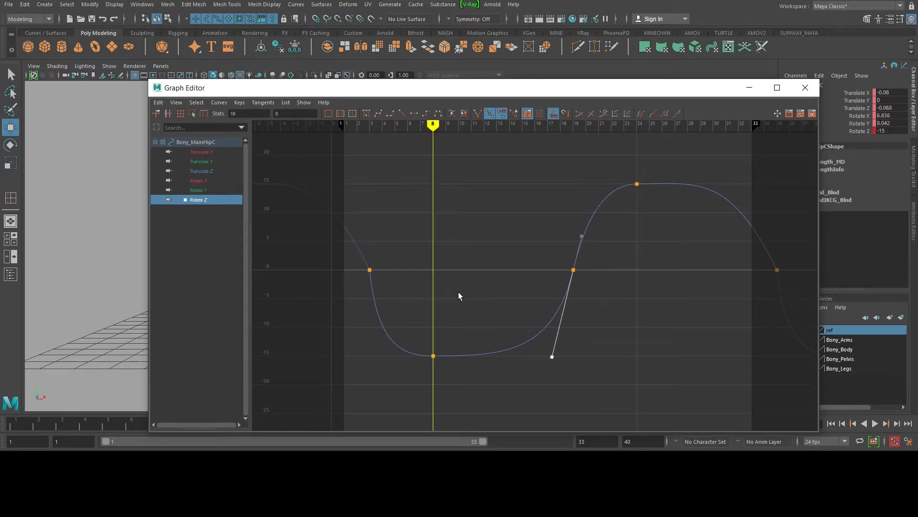
{"action": "key", "text": "ctrl+z"}
{"action": "key", "text": "ctrl+z"}
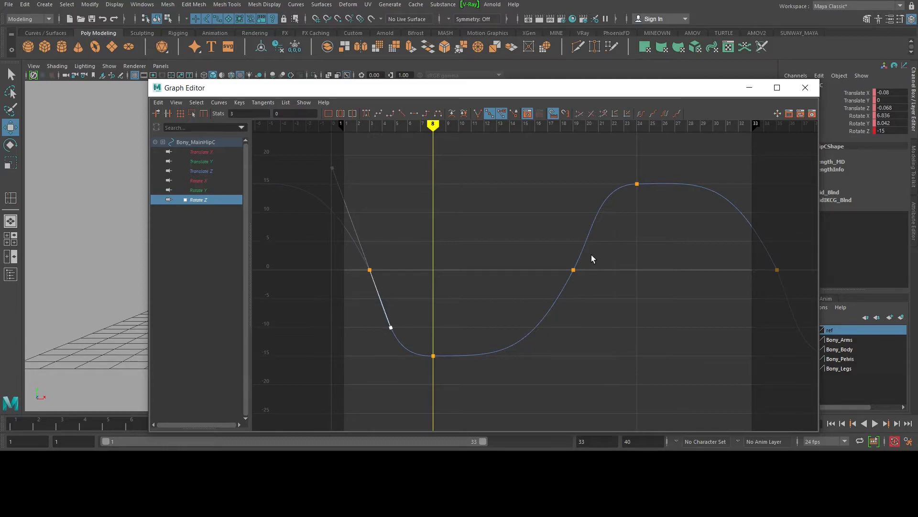
Select the lowest spine control, Bony_Spine01FKC, and isolate its Rotate X curve in the Graph Editor
{"action": "left_click", "coordinate": [805, 87]}
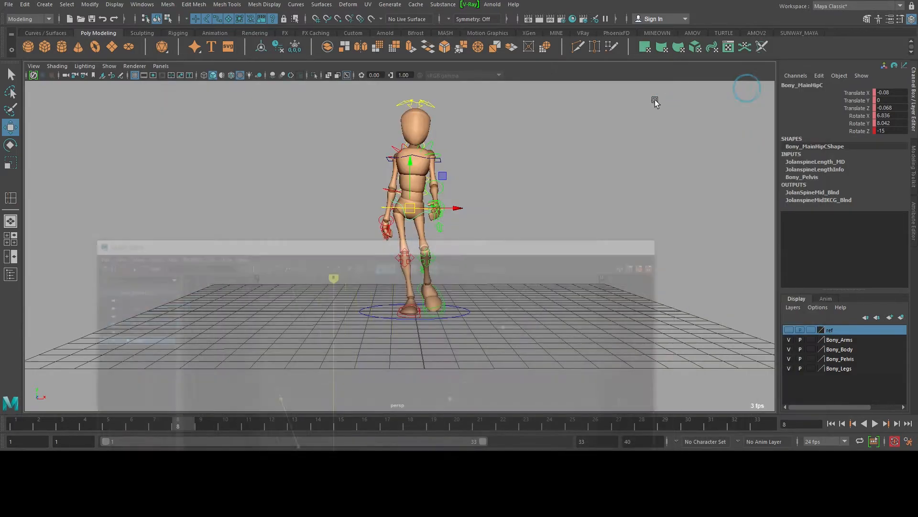
{"action": "middle_click_drag", "start_coordinate": [499, 233], "coordinate": [487, 321], "text": "alt"}
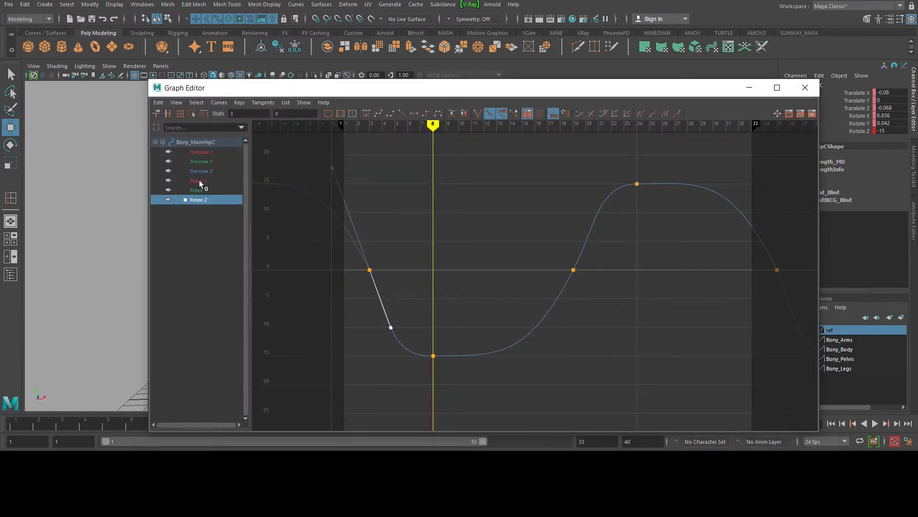
{"action": "left_click_drag", "start_coordinate": [508, 96], "coordinate": [459, 361]}
{"action": "left_click_drag", "start_coordinate": [433, 265], "coordinate": [473, 244], "text": "alt"}
{"action": "scroll", "coordinate": [462, 220], "scroll_direction": "up", "scroll_amount": 4}
{"action": "left_click_drag", "start_coordinate": [430, 201], "coordinate": [453, 193], "text": "alt"}
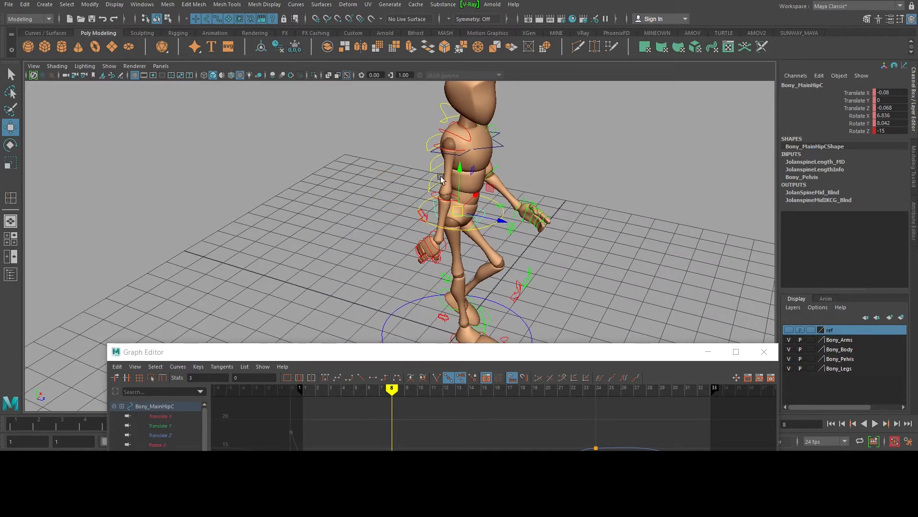
{"action": "left_click", "coordinate": [428, 181]}
{"action": "left_click_drag", "start_coordinate": [420, 354], "coordinate": [449, 98]}
{"action": "scroll", "coordinate": [451, 231], "scroll_direction": "down", "scroll_amount": 3}
{"action": "left_click", "coordinate": [187, 160]}
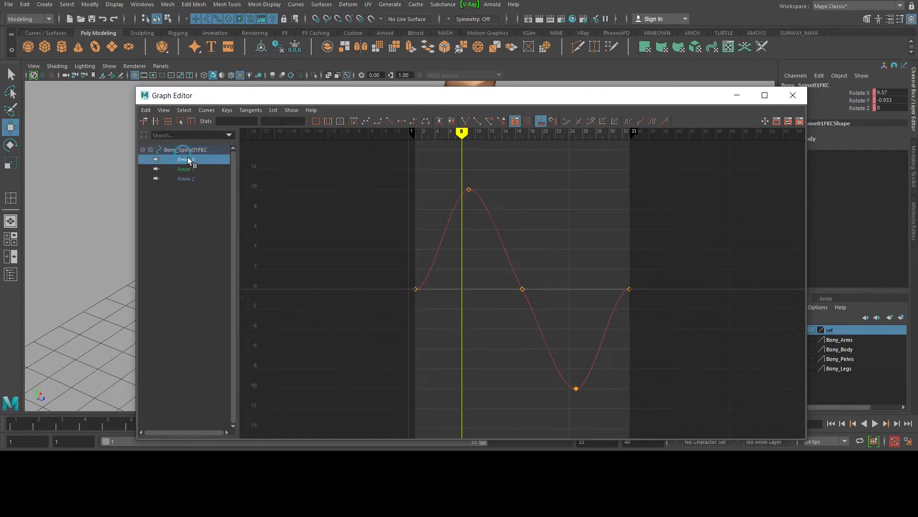
Tilt the tangent of Spine01's Rotate X key at frame 1 upward so the curve passes through without flattening
{"action": "left_click_drag", "start_coordinate": [371, 252], "coordinate": [423, 306]}
{"action": "key", "text": "f"}
{"action": "middle_click_drag", "start_coordinate": [485, 315], "coordinate": [556, 268], "text": "alt"}
{"action": "right_click_drag", "start_coordinate": [570, 327], "coordinate": [511, 328], "text": "alt"}
{"action": "left_click", "coordinate": [506, 307]}
{"action": "left_click_drag", "start_coordinate": [509, 300], "coordinate": [495, 283]}
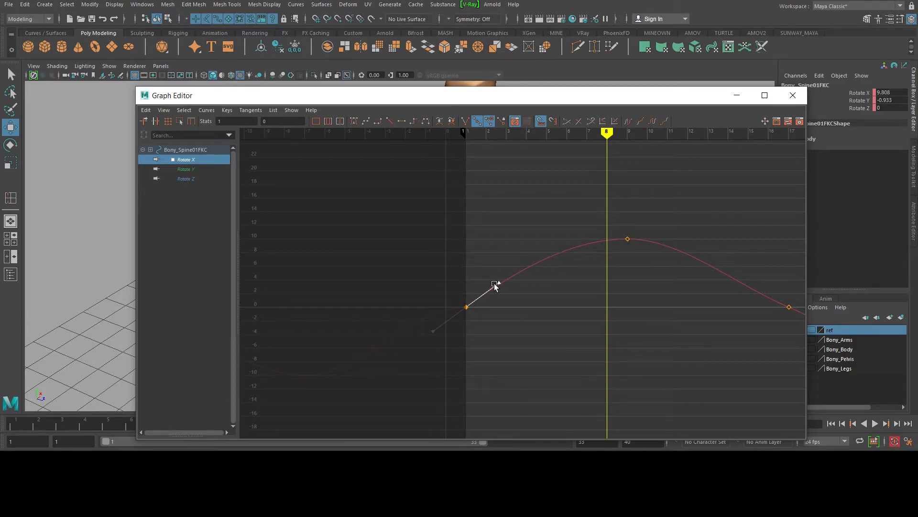
Slope the tangent of Spine01's Rotate X key at frame 33 to match the first key for a seamless loop
{"action": "right_click_drag", "start_coordinate": [684, 306], "coordinate": [673, 297], "text": "alt"}
{"action": "middle_click_drag", "start_coordinate": [672, 297], "coordinate": [634, 293], "text": "alt"}
{"action": "left_click_drag", "start_coordinate": [676, 233], "coordinate": [310, 376]}
{"action": "key", "text": "f"}
{"action": "right_click_drag", "start_coordinate": [691, 299], "coordinate": [685, 293], "text": "alt"}
{"action": "left_click_drag", "start_coordinate": [669, 258], "coordinate": [694, 314]}
{"action": "left_click", "coordinate": [660, 289]}
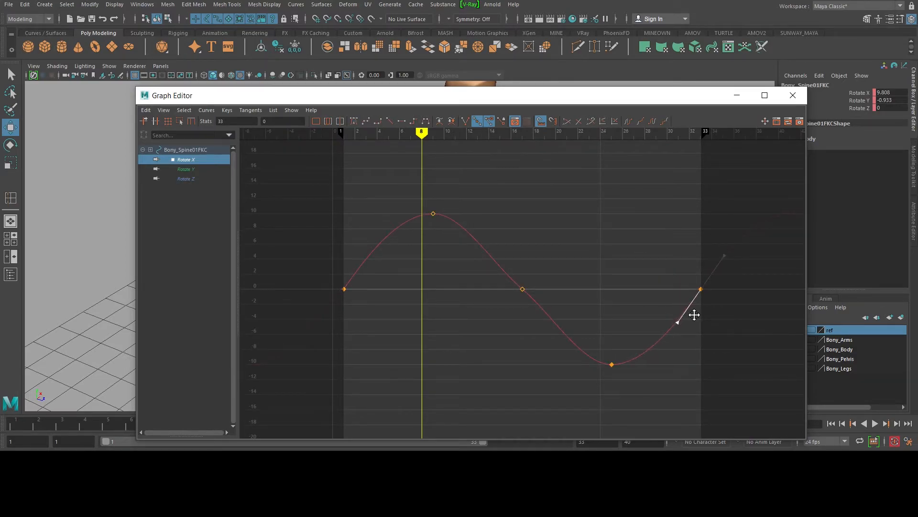
Check Spine01's Rotate Y and Rotate Z curves and bring up the Rotate X curve of Bony_Spine02FKC
{"action": "left_click", "coordinate": [184, 169]}
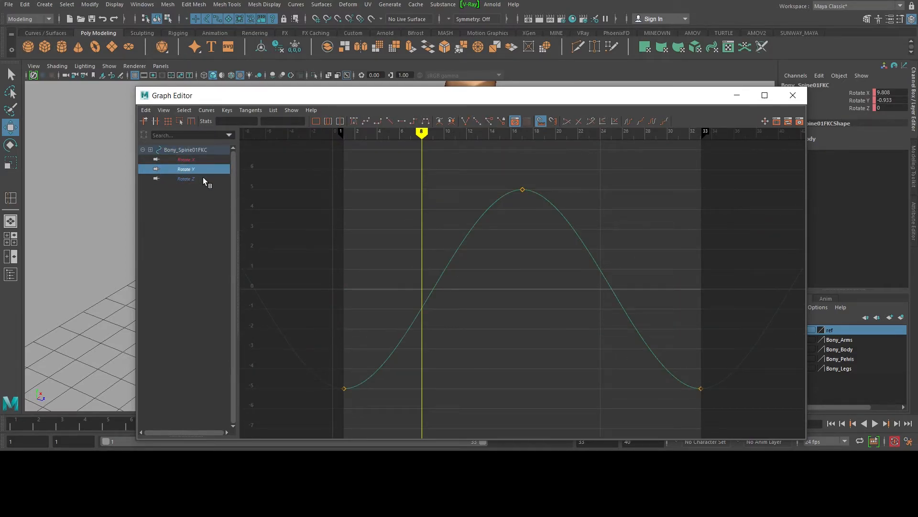
{"action": "left_click", "coordinate": [190, 180]}
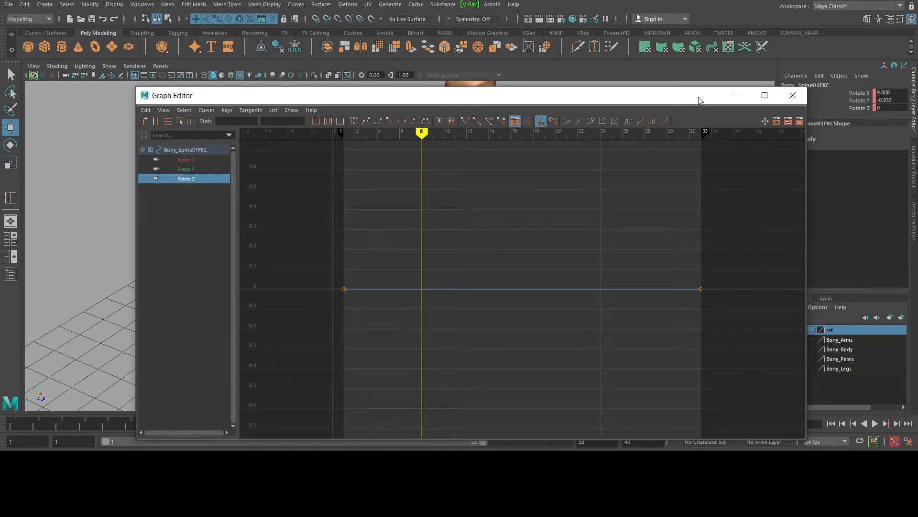
{"action": "left_click_drag", "start_coordinate": [698, 96], "coordinate": [679, 265]}
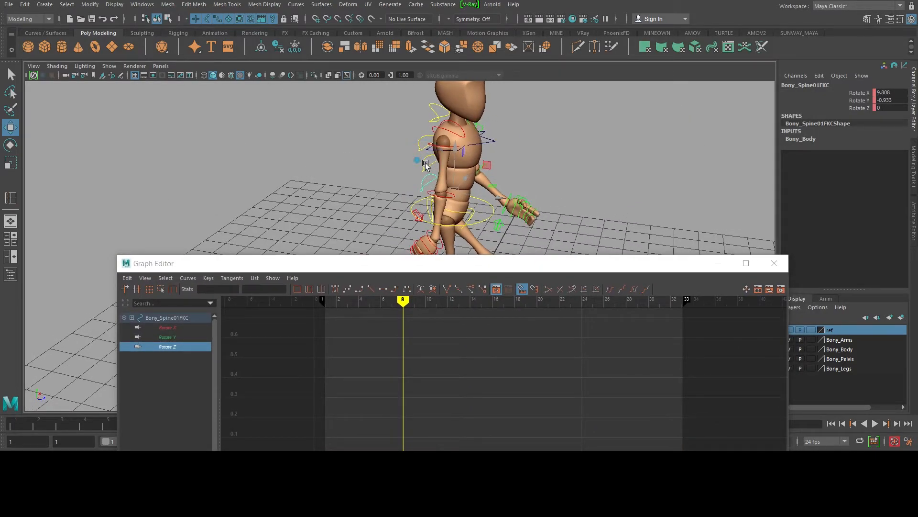
{"action": "left_click", "coordinate": [426, 165]}
{"action": "left_click", "coordinate": [425, 167]}
{"action": "left_click_drag", "start_coordinate": [461, 261], "coordinate": [483, 75]}
{"action": "left_click", "coordinate": [193, 142]}
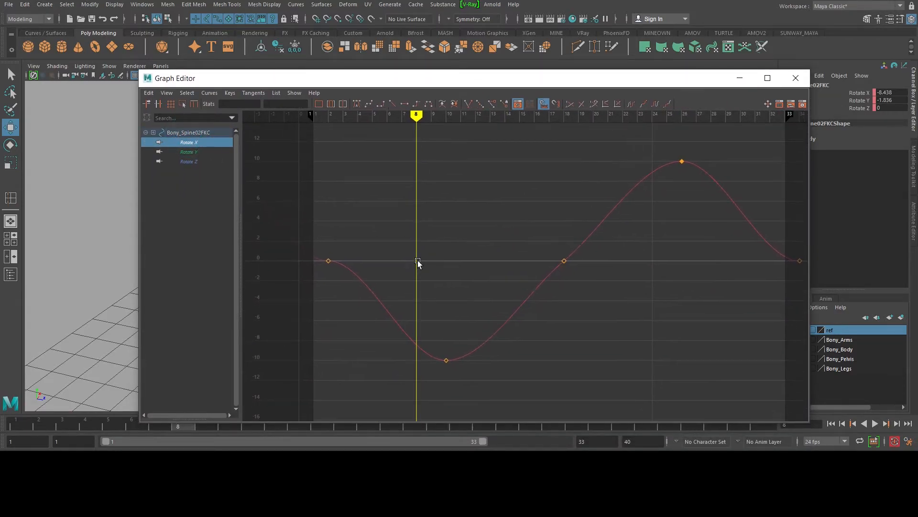
Slope the tangents of Spine02's Rotate X keys at frames 2 and 34 downward so the loop ends match
{"action": "left_click_drag", "start_coordinate": [281, 300], "coordinate": [282, 299]}
{"action": "left_click_drag", "start_coordinate": [374, 261], "coordinate": [345, 278]}
{"action": "middle_click_drag", "start_coordinate": [734, 267], "coordinate": [575, 273], "text": "alt"}
{"action": "left_click_drag", "start_coordinate": [616, 286], "coordinate": [693, 237]}
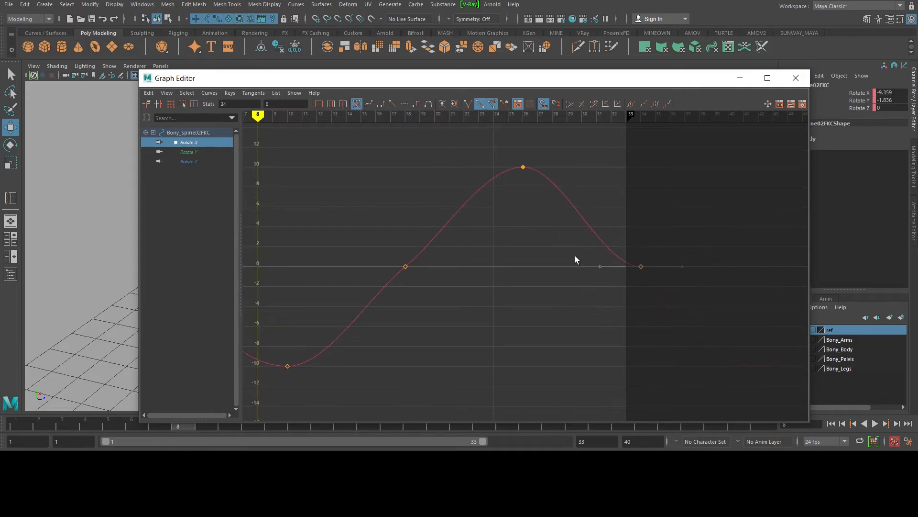
{"action": "left_click_drag", "start_coordinate": [604, 266], "coordinate": [637, 246]}
{"action": "left_click_drag", "start_coordinate": [427, 286], "coordinate": [365, 224]}
{"action": "middle_click_drag", "start_coordinate": [388, 302], "coordinate": [395, 290]}
Examine Spine02's Rotate Y and Z curves and the three rotation curves of Bony_Spine03FKC for flattened loop ends
{"action": "left_click", "coordinate": [187, 151]}
{"action": "left_click", "coordinate": [184, 160]}
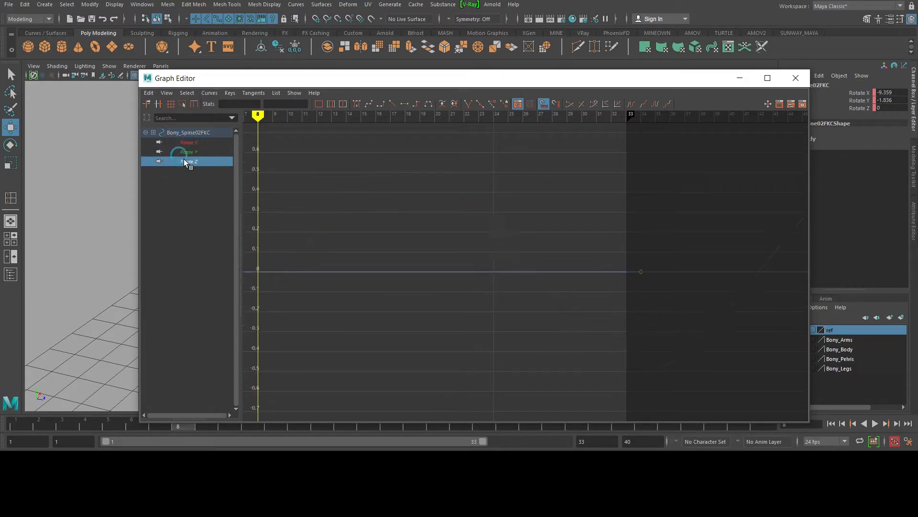
{"action": "left_click_drag", "start_coordinate": [325, 78], "coordinate": [363, 291]}
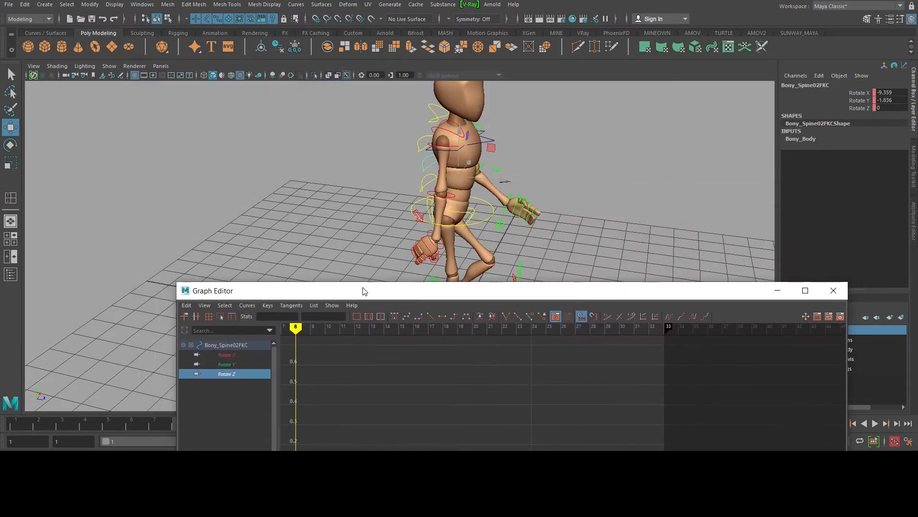
{"action": "left_click", "coordinate": [426, 142]}
{"action": "left_click_drag", "start_coordinate": [443, 287], "coordinate": [440, 80]}
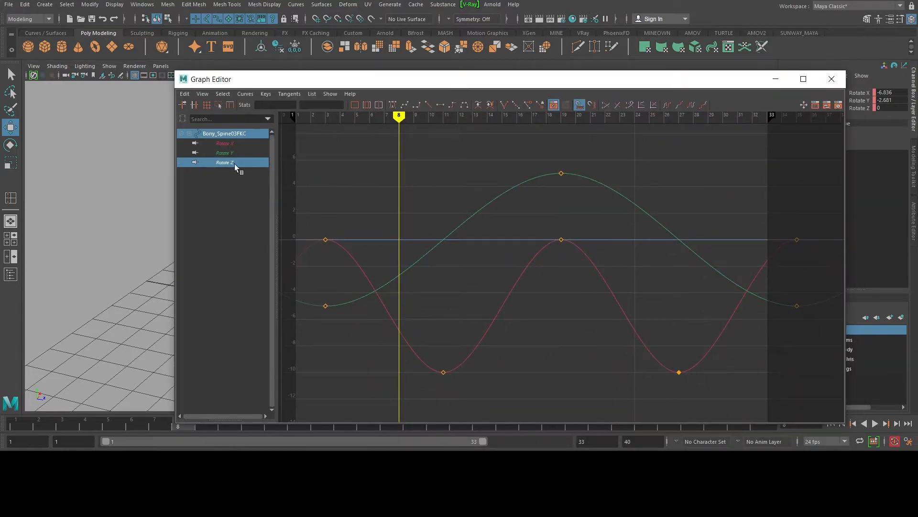
{"action": "left_click", "coordinate": [228, 143]}
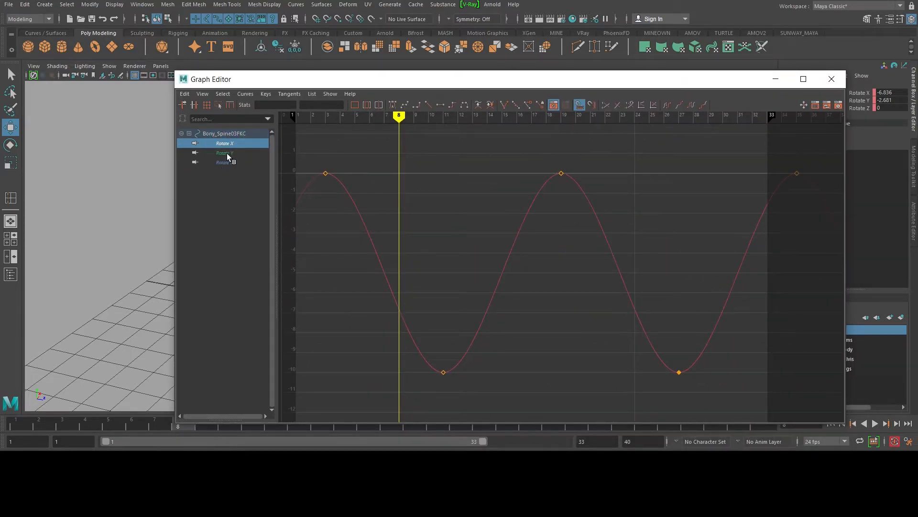
{"action": "left_click", "coordinate": [227, 153]}
{"action": "left_click", "coordinate": [225, 163]}
Select the upper-chest control Bony_SpineTopIKC and bring its curves into view in the Graph Editor
{"action": "left_click_drag", "start_coordinate": [735, 83], "coordinate": [686, 336]}
{"action": "scroll", "coordinate": [512, 236], "scroll_direction": "down", "scroll_amount": 3}
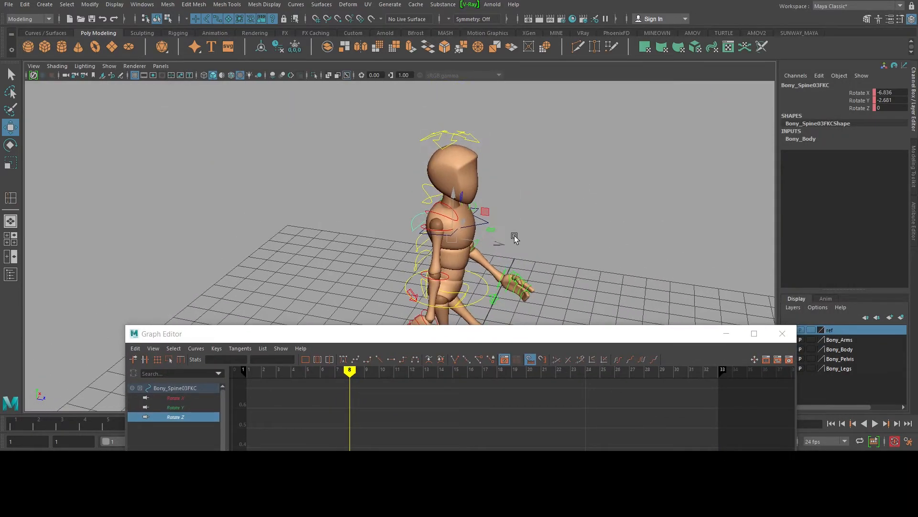
{"action": "left_click", "coordinate": [432, 211]}
{"action": "scroll", "coordinate": [558, 168], "scroll_direction": "up", "scroll_amount": 3}
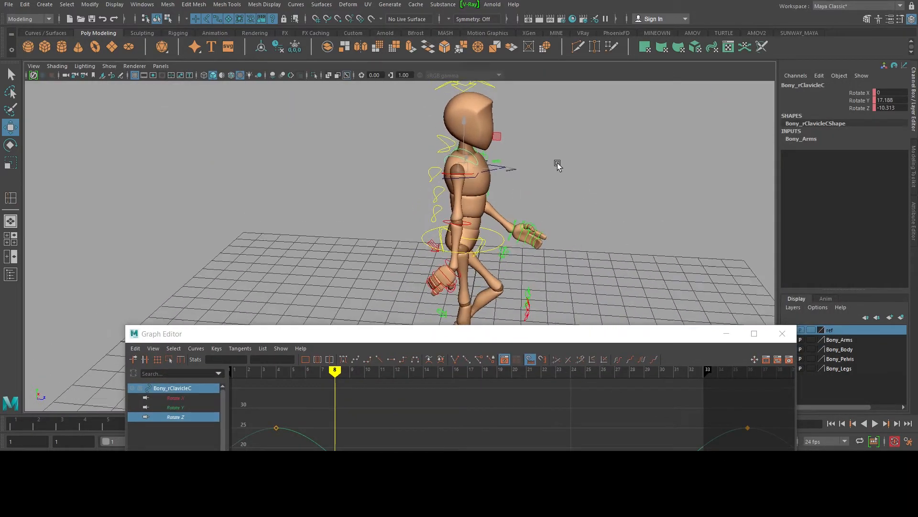
{"action": "left_click_drag", "start_coordinate": [522, 333], "coordinate": [471, 290]}
{"action": "scroll", "coordinate": [469, 217], "scroll_direction": "down", "scroll_amount": 3}
{"action": "left_click_drag", "start_coordinate": [595, 156], "coordinate": [538, 146], "text": "alt"}
{"action": "key", "text": "q"}
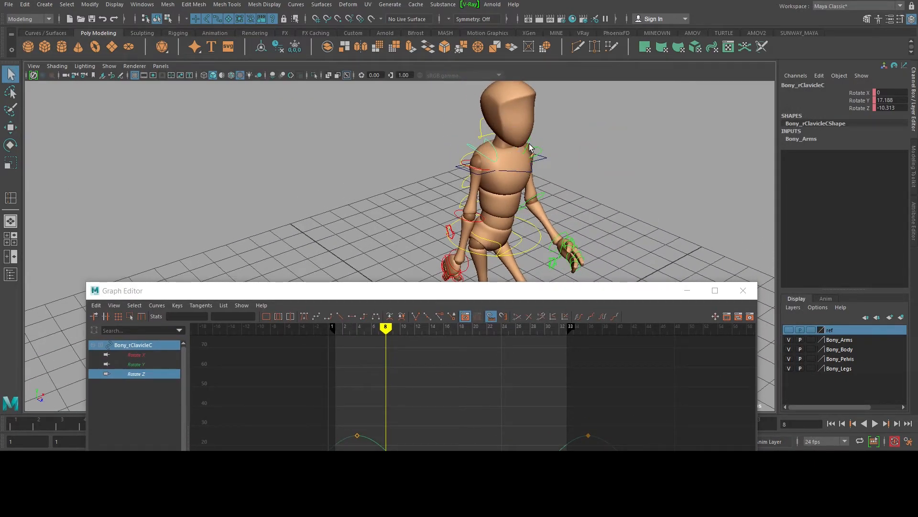
{"action": "left_click", "coordinate": [528, 147]}
{"action": "left_click_drag", "start_coordinate": [517, 290], "coordinate": [554, 94]}
{"action": "left_click", "coordinate": [539, 163]}
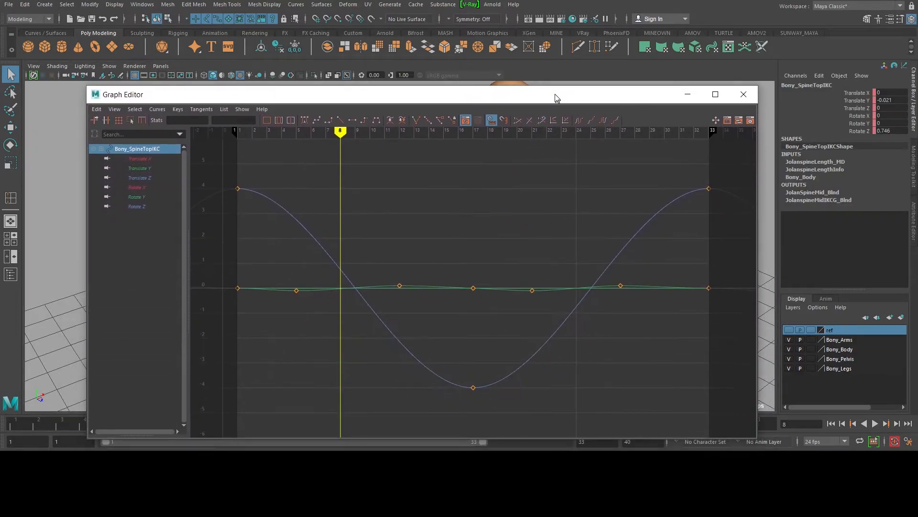
Slope the tangents of SpineTopIKC's Translate Y curve downward at frames 1 and 33 and adjust the tangent at frame 17
{"action": "left_click", "coordinate": [138, 156]}
{"action": "left_click", "coordinate": [135, 166]}
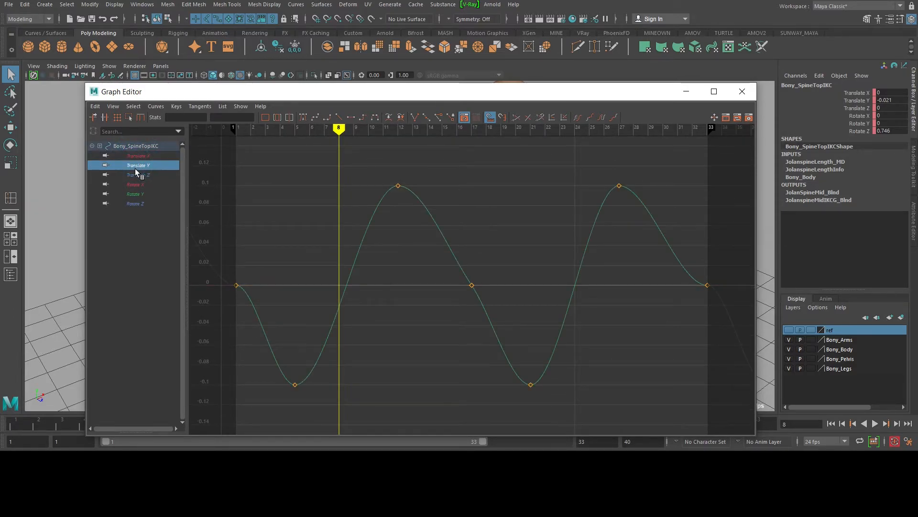
{"action": "key", "text": "f"}
{"action": "left_click_drag", "start_coordinate": [295, 252], "coordinate": [245, 296]}
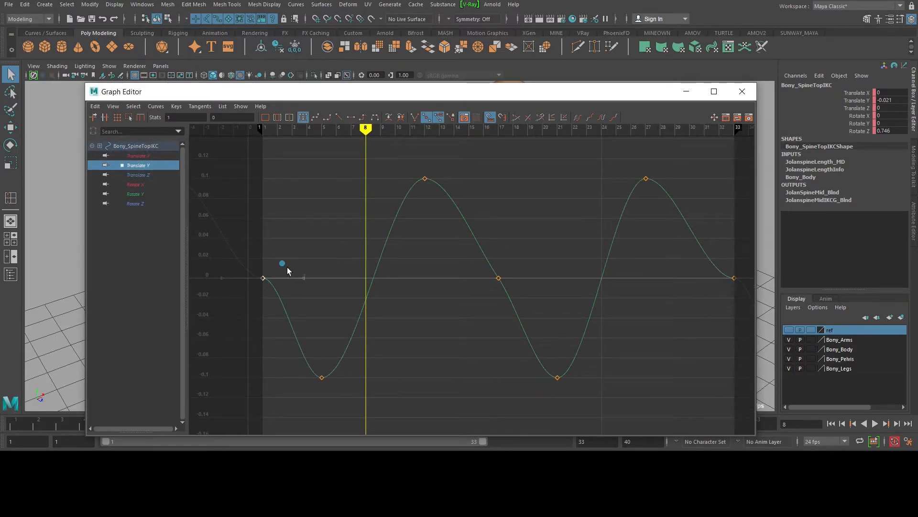
{"action": "key", "text": "w"}
{"action": "right_click_drag", "start_coordinate": [273, 289], "coordinate": [646, 303], "text": "alt"}
{"action": "middle_click_drag", "start_coordinate": [646, 303], "coordinate": [327, 304], "text": "alt"}
{"action": "left_click_drag", "start_coordinate": [505, 257], "coordinate": [617, 314]}
{"action": "left_click_drag", "start_coordinate": [542, 307], "coordinate": [542, 308]}
{"action": "middle_click_drag", "start_coordinate": [542, 307], "coordinate": [568, 253]}
{"action": "middle_click_drag", "start_coordinate": [412, 297], "coordinate": [600, 291], "text": "alt"}
{"action": "left_click_drag", "start_coordinate": [440, 243], "coordinate": [365, 290]}
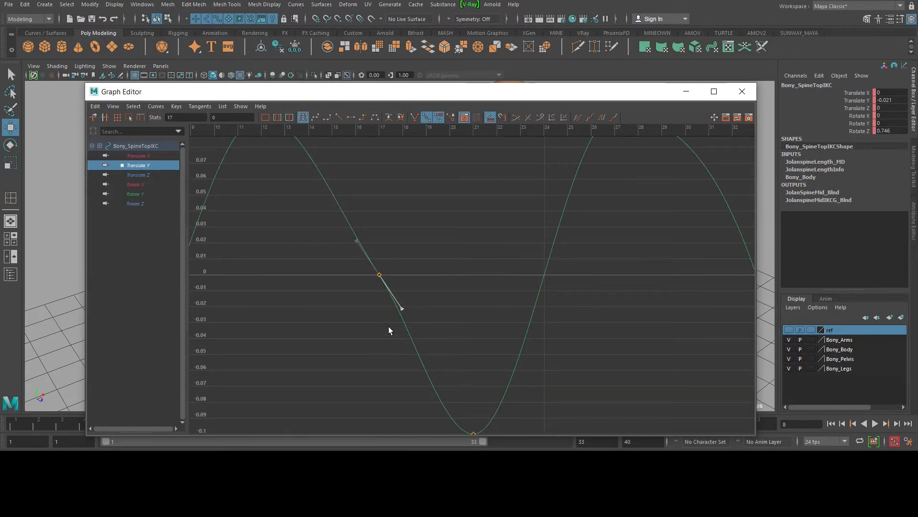
Select the right arm's shoulder, elbow and wrist FK controls and examine their curves together in the Graph Editor
{"action": "left_click_drag", "start_coordinate": [446, 92], "coordinate": [463, 308]}
{"action": "left_click_drag", "start_coordinate": [560, 208], "coordinate": [545, 190], "text": "alt"}
{"action": "middle_click_drag", "start_coordinate": [545, 189], "coordinate": [444, 197], "text": "alt"}
{"action": "left_click_drag", "start_coordinate": [444, 197], "coordinate": [435, 206], "text": "alt"}
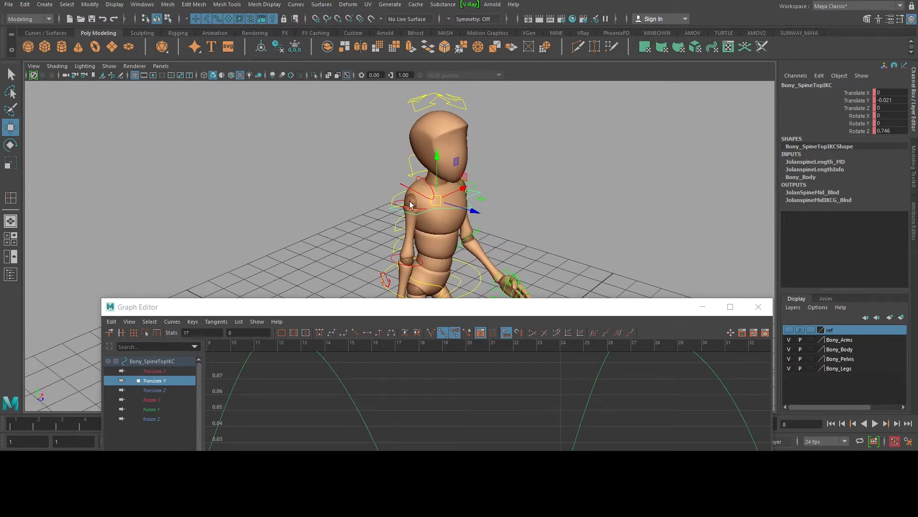
{"action": "key", "text": "q"}
{"action": "left_click", "coordinate": [400, 205]}
{"action": "left_click_drag", "start_coordinate": [442, 311], "coordinate": [431, 386]}
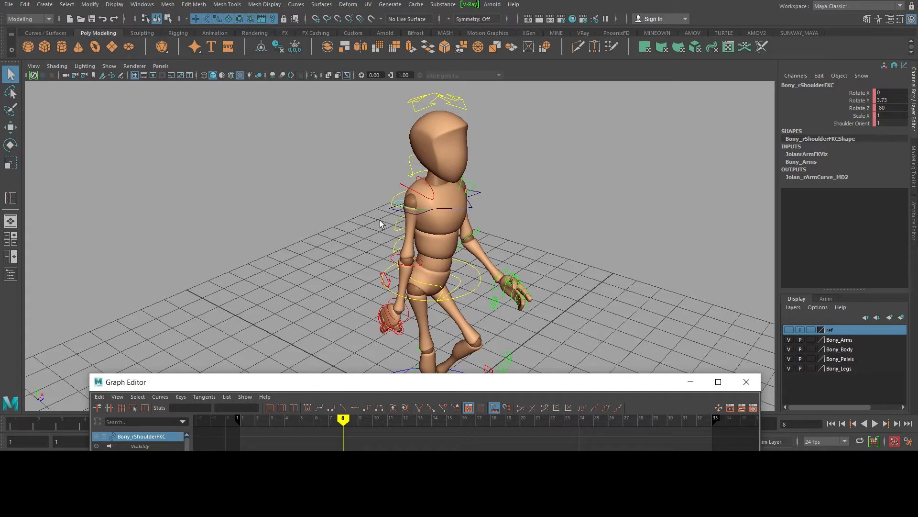
{"action": "left_click", "coordinate": [392, 280]}
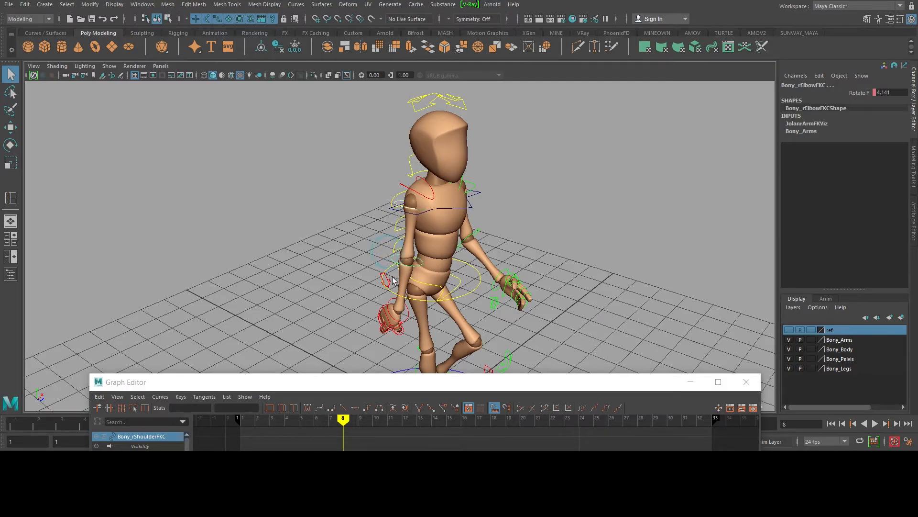
{"action": "left_click", "coordinate": [408, 319]}
{"action": "left_click_drag", "start_coordinate": [414, 386], "coordinate": [435, 103]}
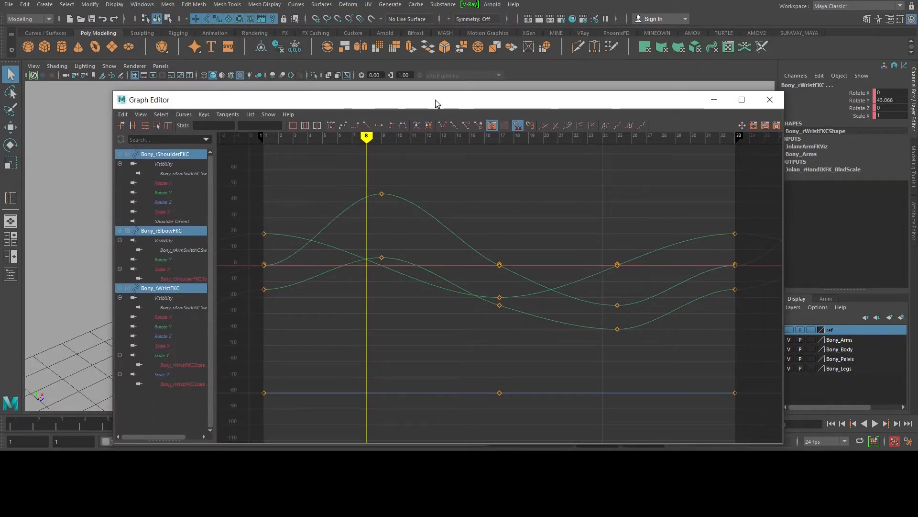
Select only Bony_rElbowFKC and slope the frame 1 tangent of its Rotate Y curve upward
{"action": "left_click_drag", "start_coordinate": [320, 99], "coordinate": [319, 356]}
{"action": "right_click_drag", "start_coordinate": [433, 208], "coordinate": [457, 212], "text": "alt"}
{"action": "left_click", "coordinate": [392, 261]}
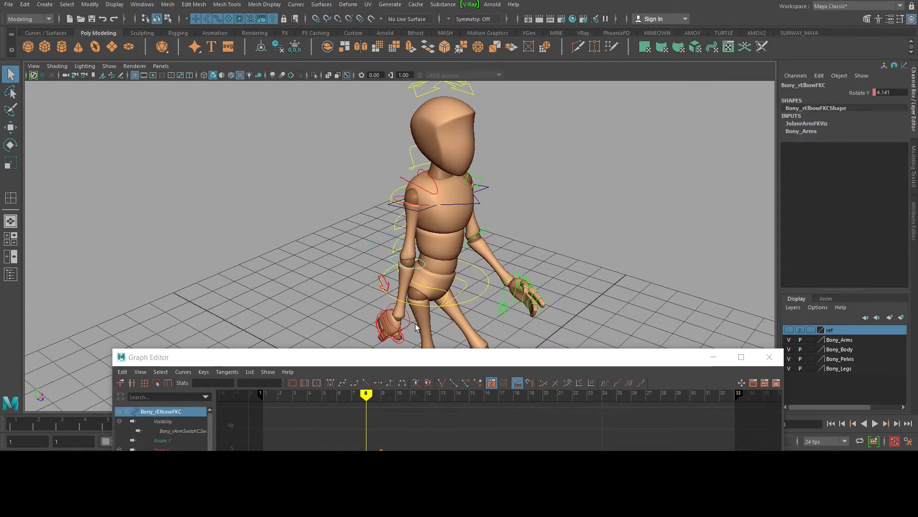
{"action": "left_click_drag", "start_coordinate": [418, 357], "coordinate": [421, 69]}
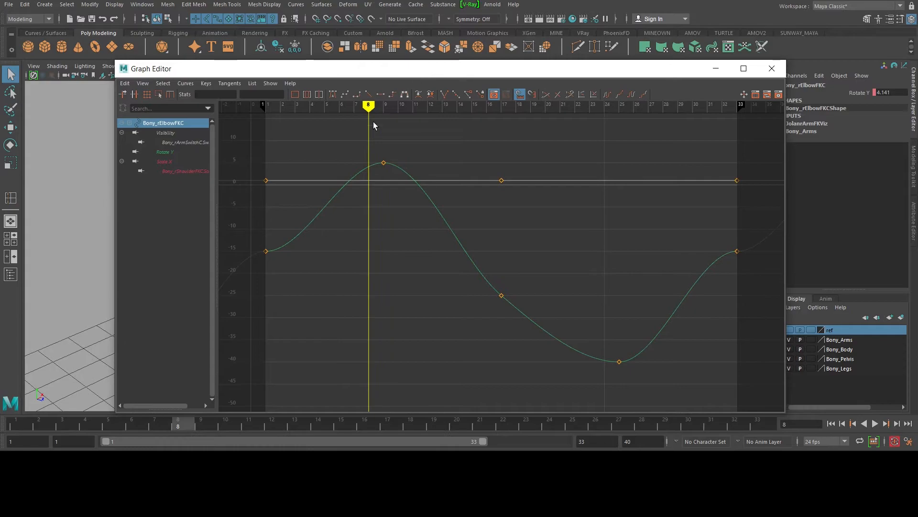
{"action": "left_click", "coordinate": [167, 153]}
{"action": "middle_click_drag", "start_coordinate": [286, 255], "coordinate": [364, 253], "text": "alt"}
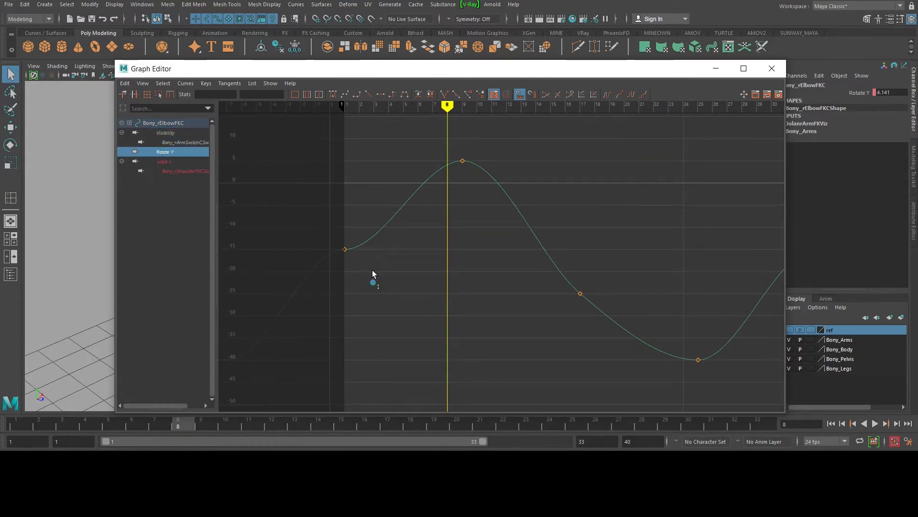
{"action": "left_click_drag", "start_coordinate": [374, 281], "coordinate": [330, 235]}
{"action": "key", "text": "w"}
{"action": "left_click_drag", "start_coordinate": [382, 249], "coordinate": [370, 213]}
Slope the right elbow's Rotate Y tangent upward at frame 33 and smooth the downward slope through frame 17
{"action": "middle_click_drag", "start_coordinate": [625, 321], "coordinate": [453, 276], "text": "alt"}
{"action": "left_click_drag", "start_coordinate": [610, 206], "coordinate": [630, 232]}
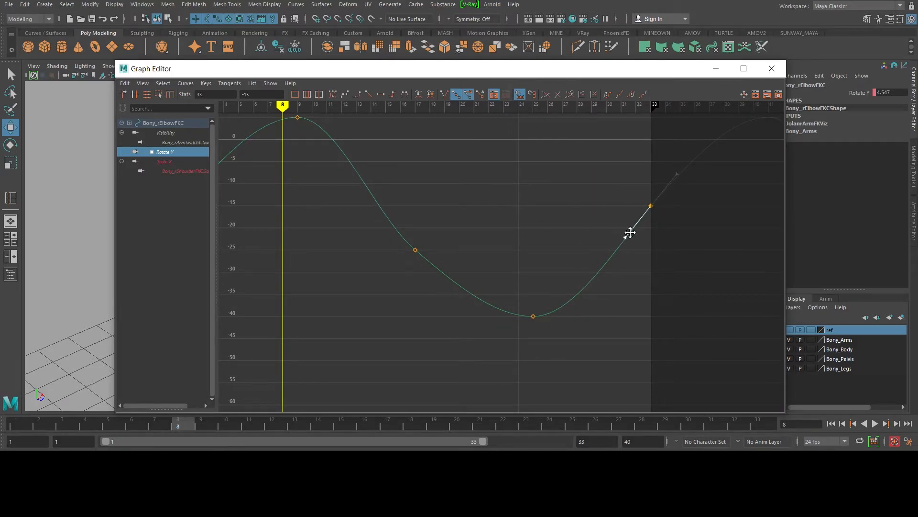
{"action": "left_click_drag", "start_coordinate": [486, 226], "coordinate": [326, 337]}
{"action": "left_click_drag", "start_coordinate": [362, 209], "coordinate": [390, 230]}
{"action": "middle_click_drag", "start_coordinate": [391, 230], "coordinate": [398, 225]}
Select Bony_rWristFKC and slope the frame 1 tangent of its Rotate Y curve upward
{"action": "left_click_drag", "start_coordinate": [402, 69], "coordinate": [428, 360]}
{"action": "middle_click_drag", "start_coordinate": [438, 282], "coordinate": [452, 189], "text": "alt"}
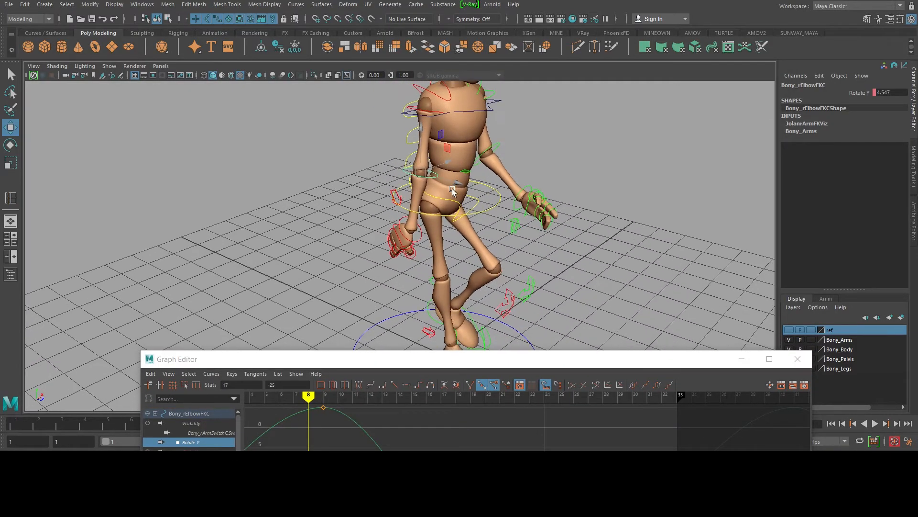
{"action": "left_click", "coordinate": [419, 238]}
{"action": "left_click_drag", "start_coordinate": [445, 362], "coordinate": [431, 81]}
{"action": "left_click", "coordinate": [176, 168]}
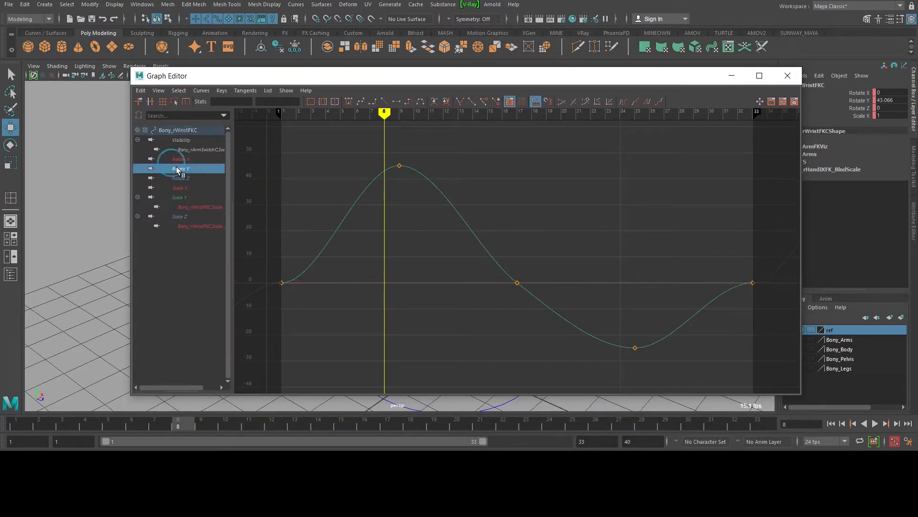
{"action": "middle_click_drag", "start_coordinate": [336, 270], "coordinate": [410, 303], "text": "alt"}
{"action": "left_click_drag", "start_coordinate": [411, 303], "coordinate": [338, 235]}
{"action": "left_click_drag", "start_coordinate": [434, 306], "coordinate": [390, 264]}
{"action": "middle_click_drag", "start_coordinate": [392, 265], "coordinate": [378, 231]}
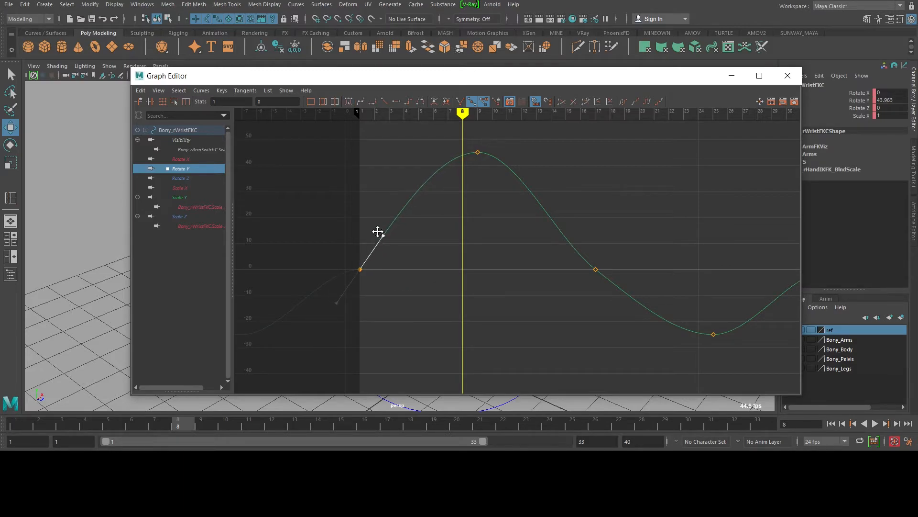
Slope the right wrist's Rotate Y tangent upward at frame 33 and smooth the downward slope through frame 17
{"action": "middle_click_drag", "start_coordinate": [750, 290], "coordinate": [588, 260], "text": "alt"}
{"action": "left_click_drag", "start_coordinate": [653, 270], "coordinate": [654, 271]}
{"action": "left_click_drag", "start_coordinate": [555, 229], "coordinate": [591, 277]}
{"action": "middle_click_drag", "start_coordinate": [582, 255], "coordinate": [612, 273]}
{"action": "middle_click_drag", "start_coordinate": [436, 235], "coordinate": [492, 238], "text": "alt"}
{"action": "left_click_drag", "start_coordinate": [476, 197], "coordinate": [362, 321]}
{"action": "left_click_drag", "start_coordinate": [377, 207], "coordinate": [425, 235]}
{"action": "middle_click_drag", "start_coordinate": [424, 233], "coordinate": [428, 222]}
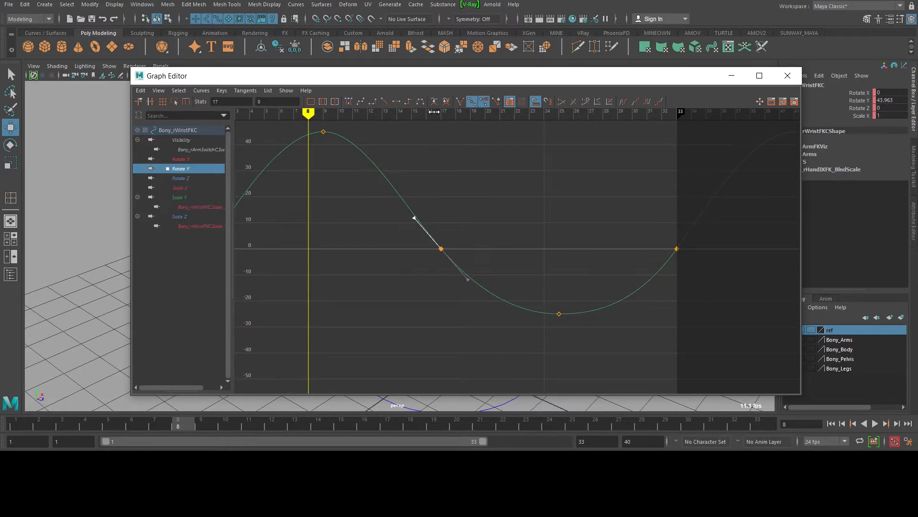
Select Bony_lWristFKC and slope the frame 1 tangent of its Rotate Y curve downward
{"action": "left_click_drag", "start_coordinate": [440, 81], "coordinate": [431, 352]}
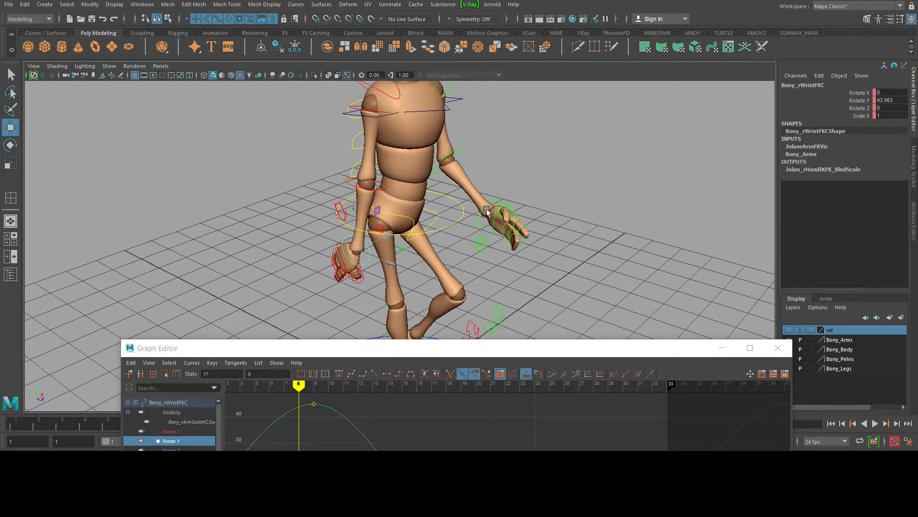
{"action": "left_click", "coordinate": [497, 246]}
{"action": "left_click_drag", "start_coordinate": [493, 347], "coordinate": [523, 109]}
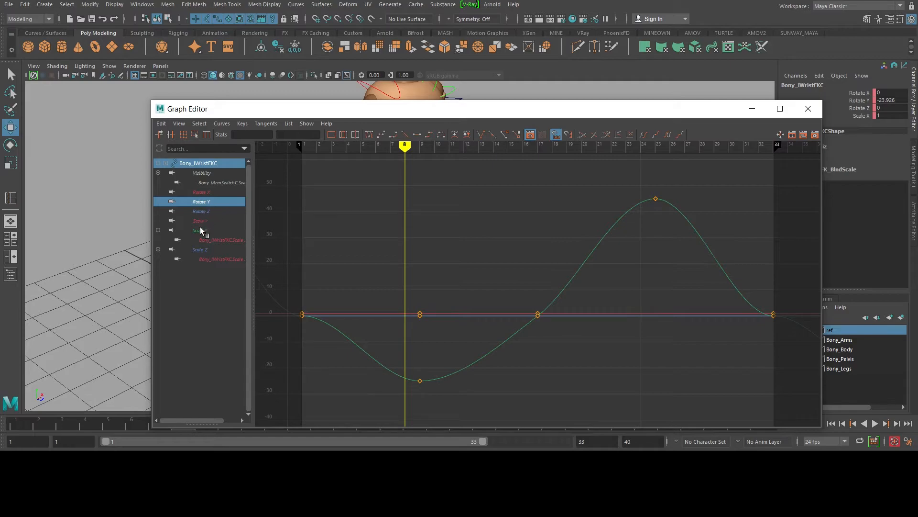
{"action": "left_click", "coordinate": [202, 211]}
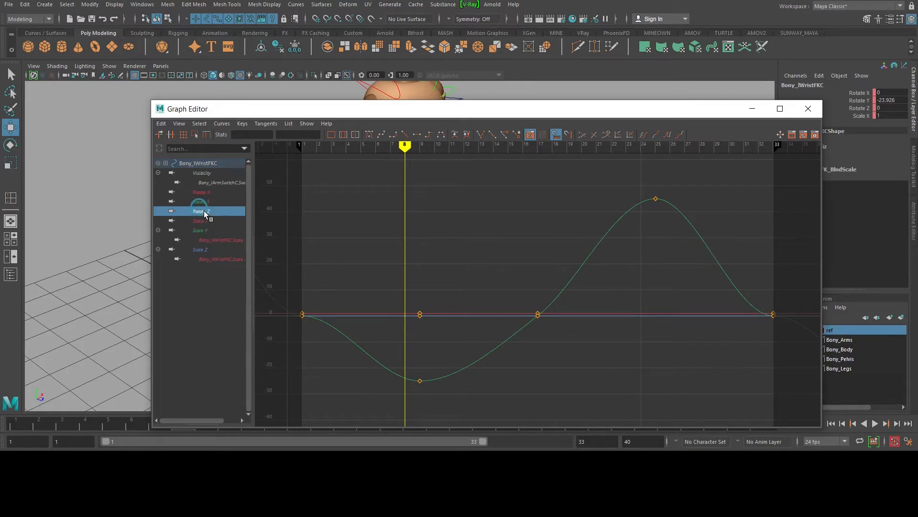
{"action": "left_click", "coordinate": [203, 202]}
{"action": "middle_click_drag", "start_coordinate": [469, 266], "coordinate": [543, 252], "text": "alt"}
{"action": "left_click_drag", "start_coordinate": [421, 261], "coordinate": [345, 322]}
{"action": "left_click_drag", "start_coordinate": [408, 302], "coordinate": [390, 322]}
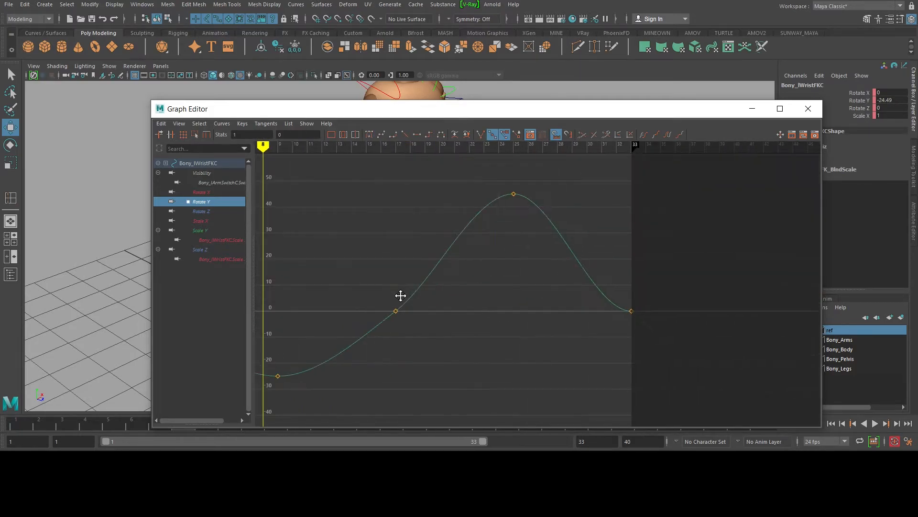
Slope the left wrist's Rotate Y tangent downward at frame 33 and smooth the upward slope through frame 17
{"action": "middle_click_drag", "start_coordinate": [401, 296], "coordinate": [369, 291], "text": "alt"}
{"action": "left_click_drag", "start_coordinate": [524, 290], "coordinate": [681, 359]}
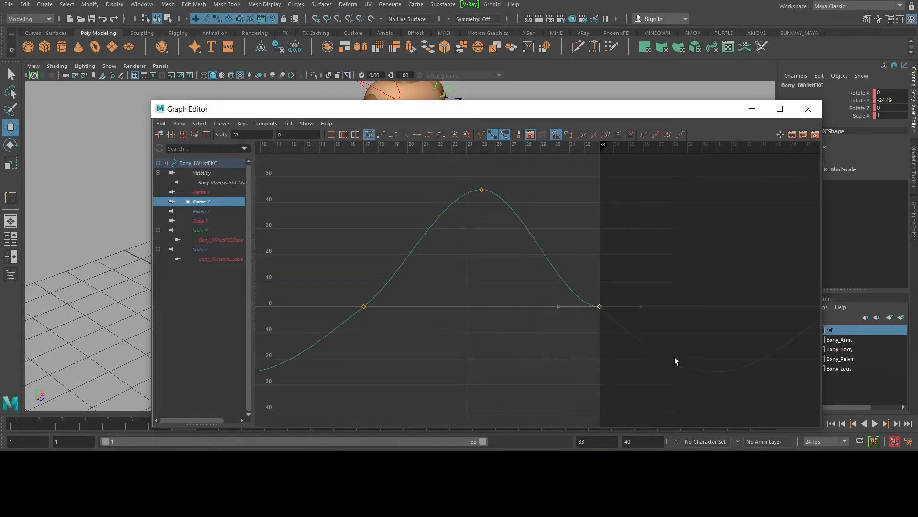
{"action": "left_click_drag", "start_coordinate": [570, 303], "coordinate": [592, 290]}
{"action": "middle_click_drag", "start_coordinate": [429, 326], "coordinate": [550, 317], "text": "alt"}
{"action": "left_click_drag", "start_coordinate": [526, 344], "coordinate": [526, 346]}
{"action": "left_click_drag", "start_coordinate": [458, 324], "coordinate": [469, 323]}
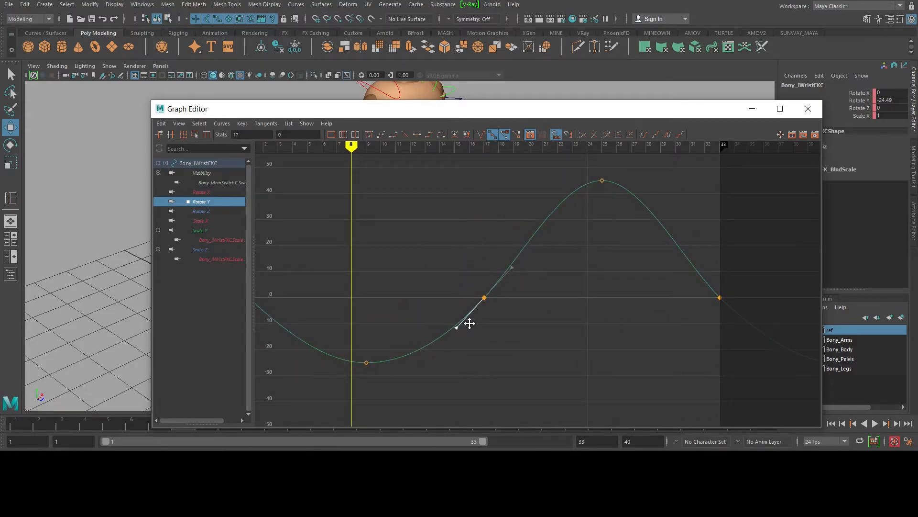
Select Bony_lElbowFKC and slope the frame 1 tangent of its Rotate Y curve downward
{"action": "left_click_drag", "start_coordinate": [504, 107], "coordinate": [499, 324]}
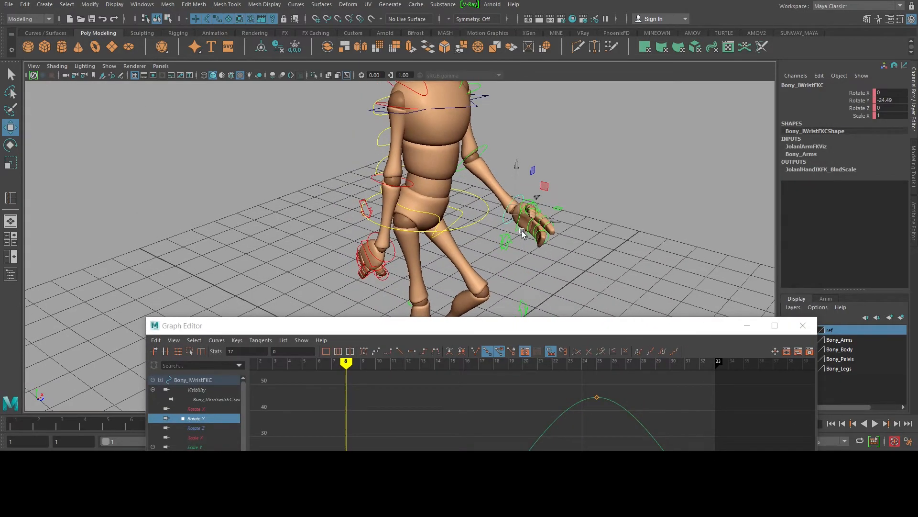
{"action": "left_click_drag", "start_coordinate": [670, 236], "coordinate": [502, 201], "text": "alt"}
{"action": "key", "text": "q"}
{"action": "left_click", "coordinate": [473, 170]}
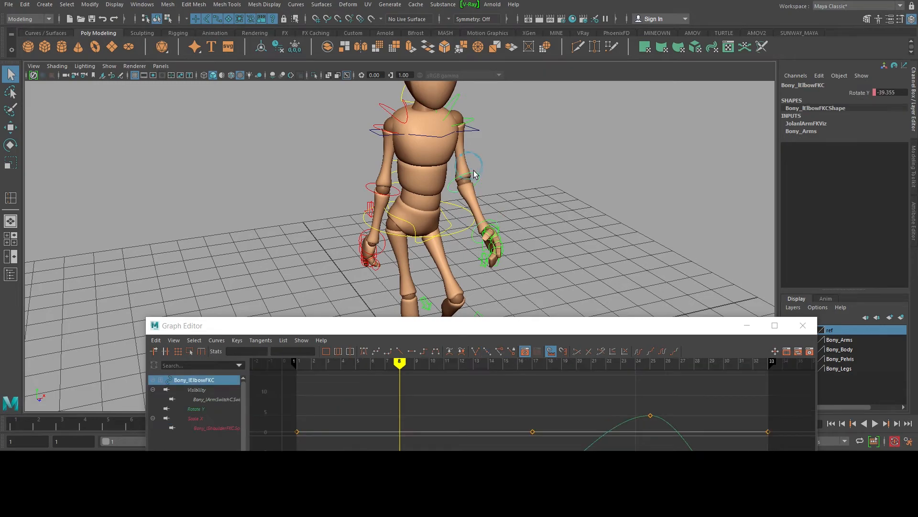
{"action": "left_click_drag", "start_coordinate": [459, 327], "coordinate": [452, 95]}
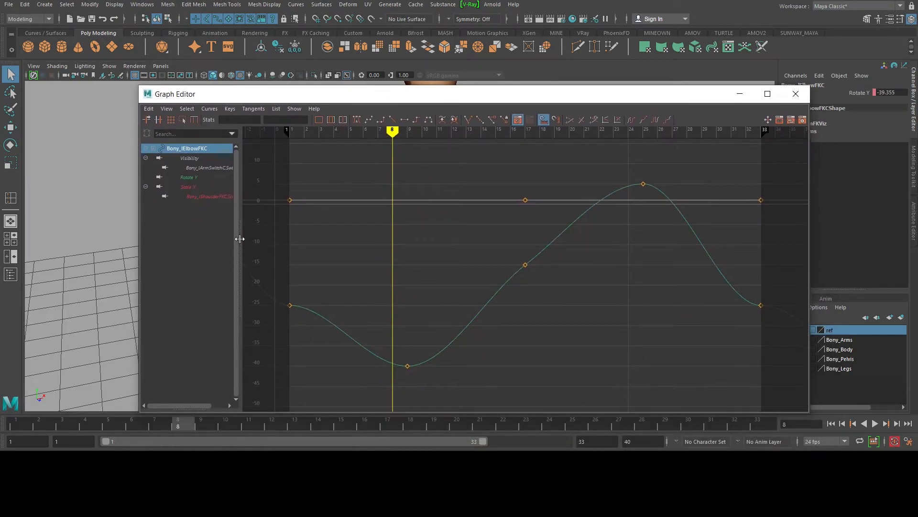
{"action": "left_click", "coordinate": [175, 178]}
{"action": "key", "text": "f"}
{"action": "left_click_drag", "start_coordinate": [452, 251], "coordinate": [336, 332]}
{"action": "key", "text": "w"}
{"action": "left_click_drag", "start_coordinate": [436, 287], "coordinate": [410, 302]}
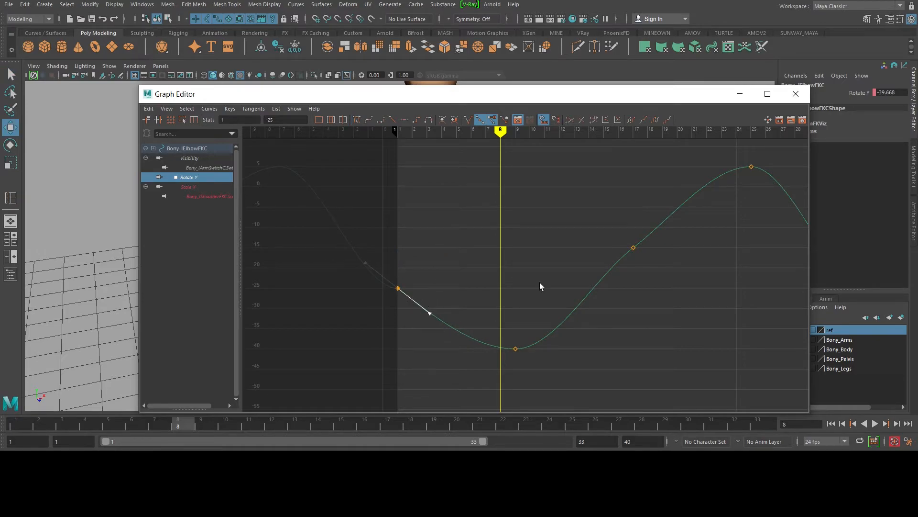
Slope the left elbow's Rotate Y tangent downward at frame 33 and smooth the upward slope through frame 17
{"action": "middle_click_drag", "start_coordinate": [504, 291], "coordinate": [337, 267], "text": "alt"}
{"action": "left_click_drag", "start_coordinate": [480, 301], "coordinate": [658, 272]}
{"action": "left_click_drag", "start_coordinate": [514, 253], "coordinate": [542, 313]}
{"action": "middle_click_drag", "start_coordinate": [547, 283], "coordinate": [570, 263]}
{"action": "key", "text": "a"}
{"action": "left_click_drag", "start_coordinate": [519, 222], "coordinate": [548, 281]}
{"action": "left_click_drag", "start_coordinate": [488, 250], "coordinate": [537, 285]}
{"action": "middle_click_drag", "start_coordinate": [527, 266], "coordinate": [536, 268]}
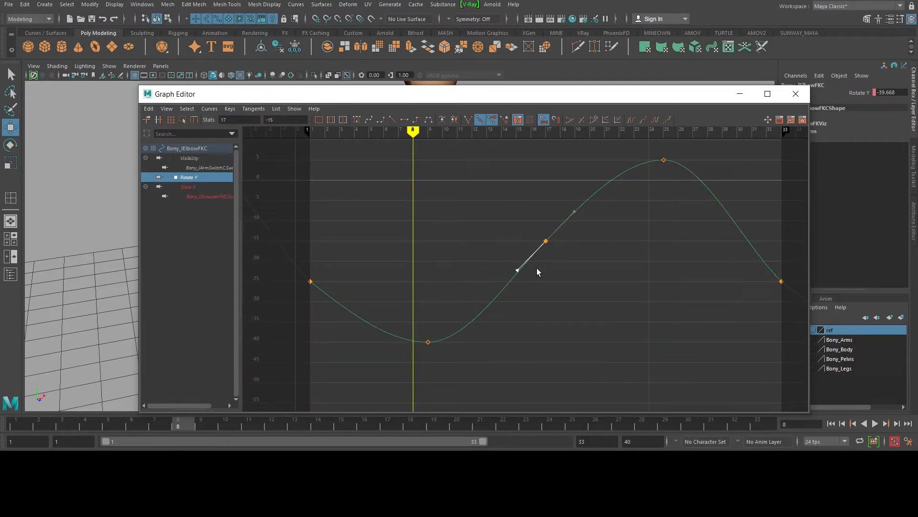
Select the right foot control Bony_rFootIKC and bring its curves into view in the Graph Editor
{"action": "left_click_drag", "start_coordinate": [539, 93], "coordinate": [520, 285]}
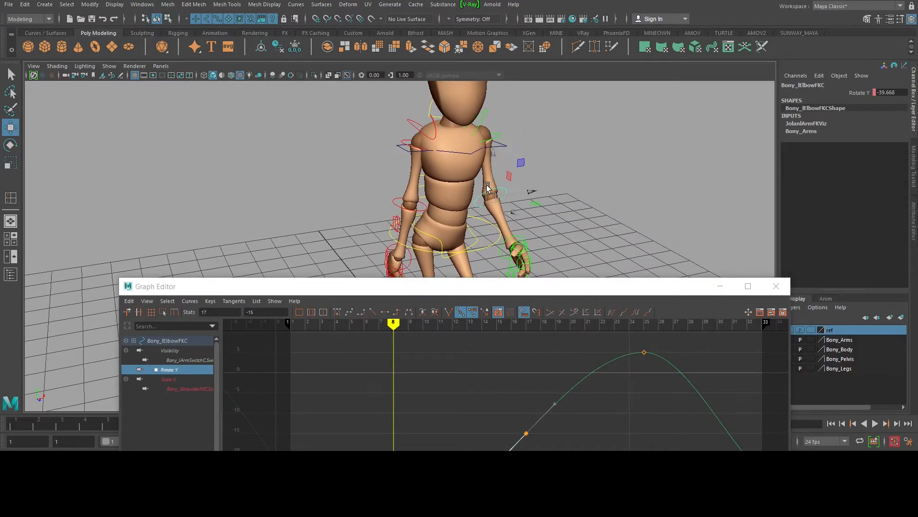
{"action": "middle_click_drag", "start_coordinate": [515, 202], "coordinate": [543, 121], "text": "alt"}
{"action": "middle_click_drag", "start_coordinate": [510, 235], "coordinate": [518, 223], "text": "alt"}
{"action": "middle_click_drag", "start_coordinate": [514, 261], "coordinate": [522, 193], "text": "alt"}
{"action": "middle_click_drag", "start_coordinate": [543, 258], "coordinate": [546, 236], "text": "alt"}
{"action": "left_click", "coordinate": [498, 259]}
{"action": "left_click_drag", "start_coordinate": [495, 287], "coordinate": [482, 83]}
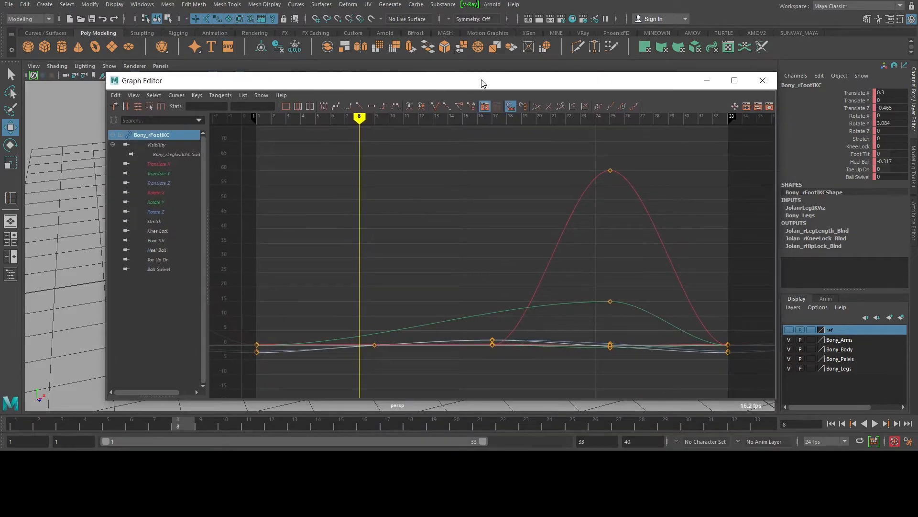
Examine the right foot's translation, rotation, Stretch, Knee Lock, Foot Tilt and Heel Ball curves for tangents that break the loop
{"action": "left_click", "coordinate": [151, 163]}
{"action": "left_click", "coordinate": [154, 173]}
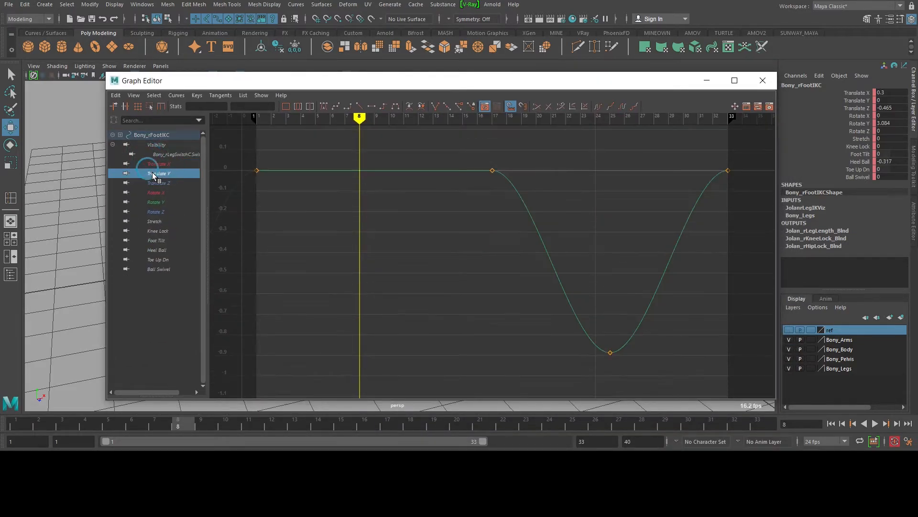
{"action": "left_click", "coordinate": [155, 180]}
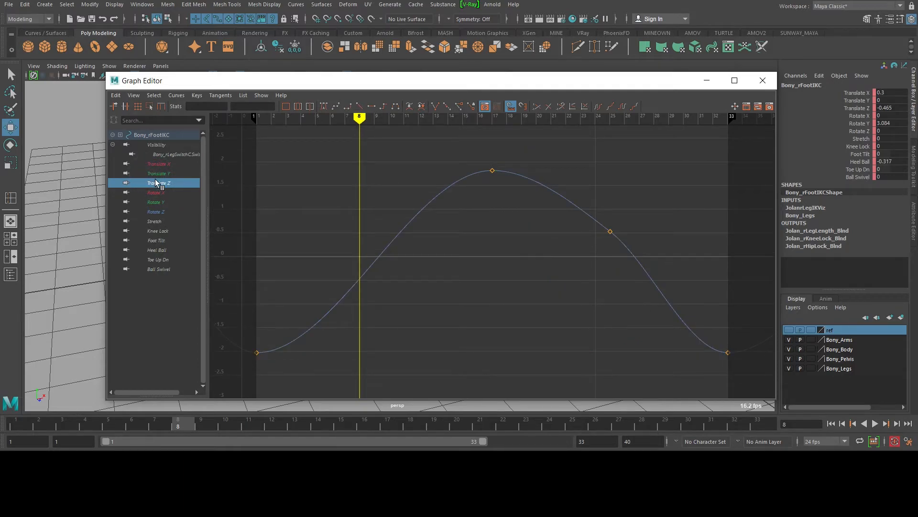
{"action": "left_click", "coordinate": [156, 192]}
{"action": "left_click", "coordinate": [160, 209]}
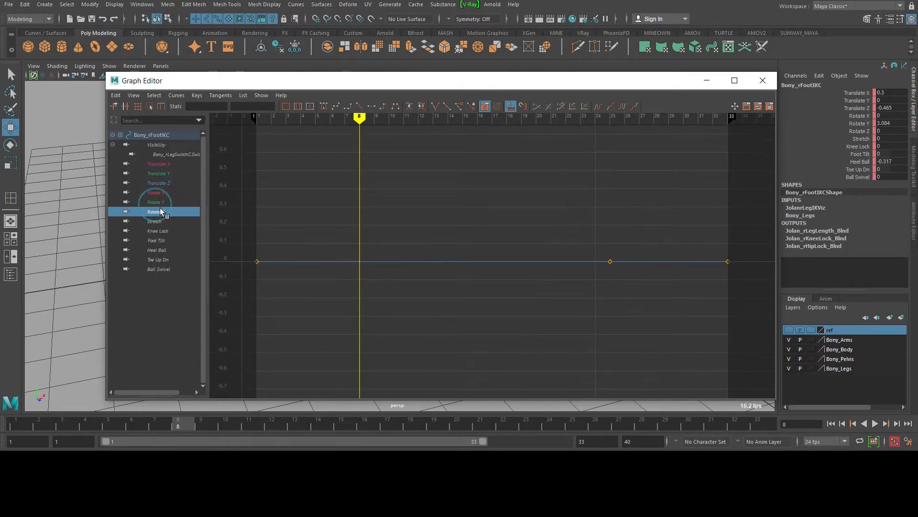
{"action": "left_click", "coordinate": [161, 203]}
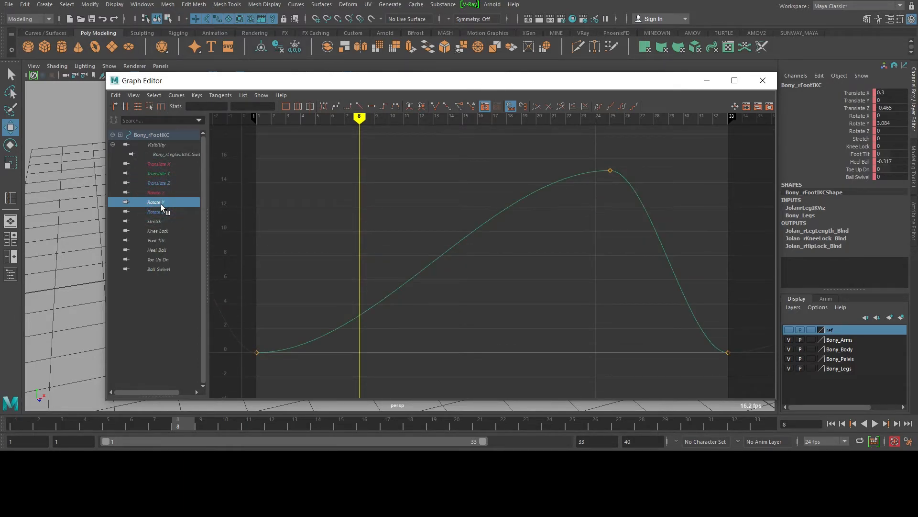
{"action": "left_click", "coordinate": [162, 212]}
{"action": "left_click", "coordinate": [157, 221]}
{"action": "left_click", "coordinate": [155, 230]}
{"action": "left_click", "coordinate": [156, 240]}
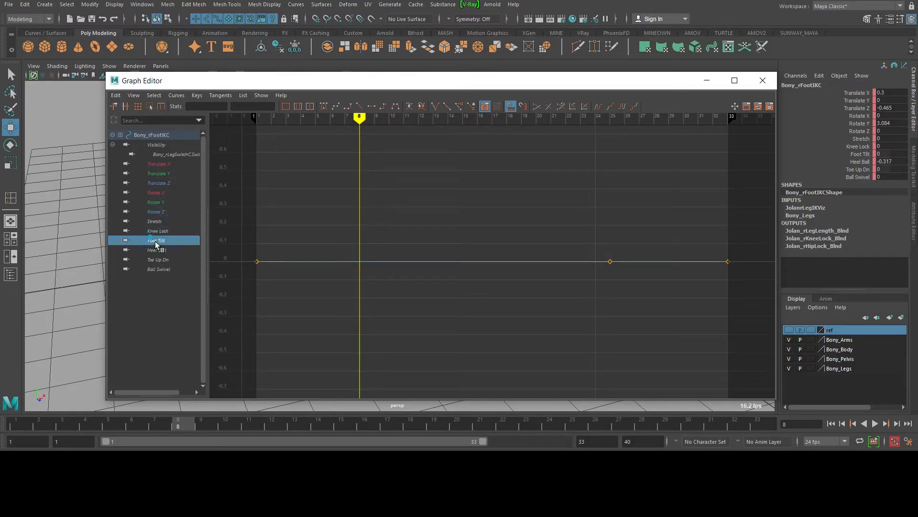
{"action": "left_click", "coordinate": [156, 250]}
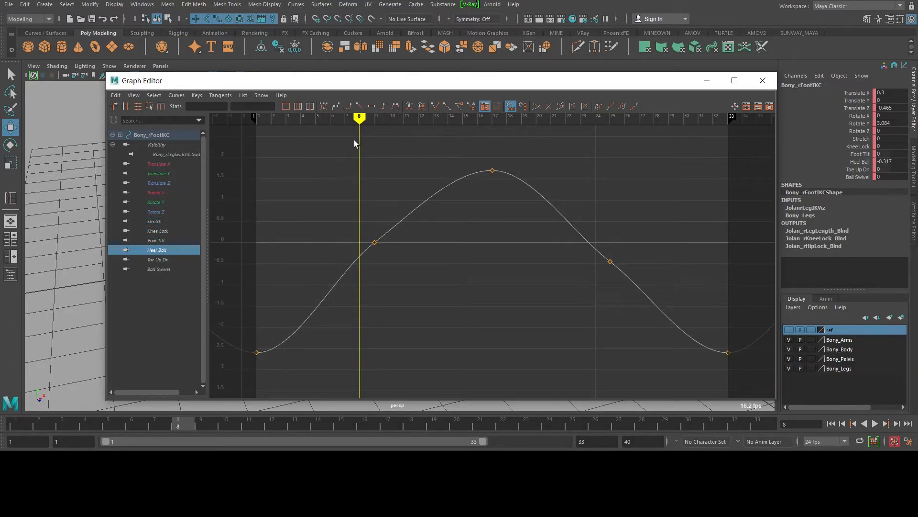
{"action": "left_click_drag", "start_coordinate": [388, 86], "coordinate": [320, 357]}
{"action": "key", "text": "q"}
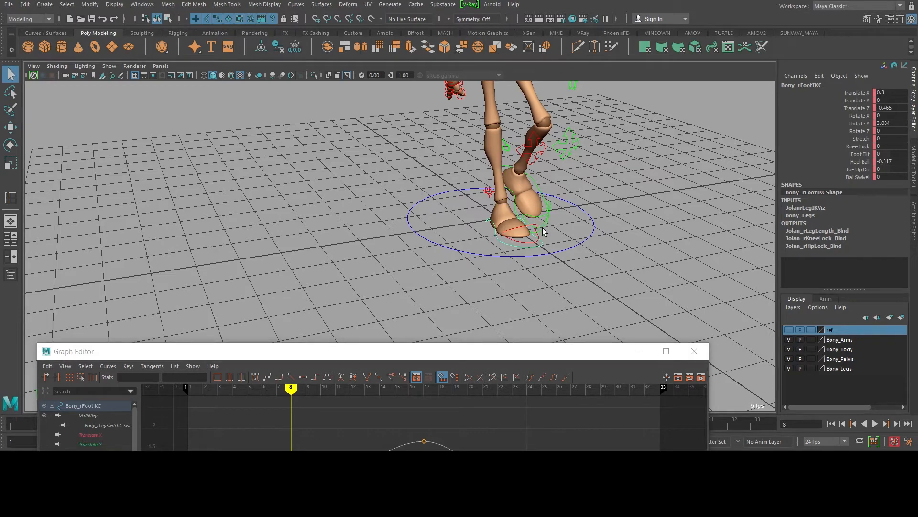
Select the left foot control Bony_lFootIKC and examine its translation, rotation, Stretch, Knee Lock, Foot Tilt and Heel Ball curves
{"action": "left_click", "coordinate": [543, 243]}
{"action": "left_click_drag", "start_coordinate": [495, 345], "coordinate": [508, 96]}
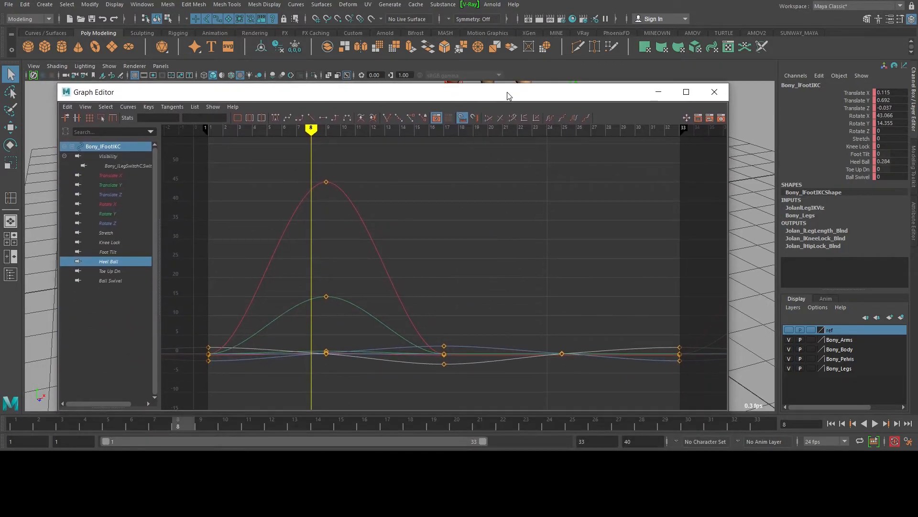
{"action": "left_click", "coordinate": [109, 175]}
{"action": "left_click", "coordinate": [109, 184]}
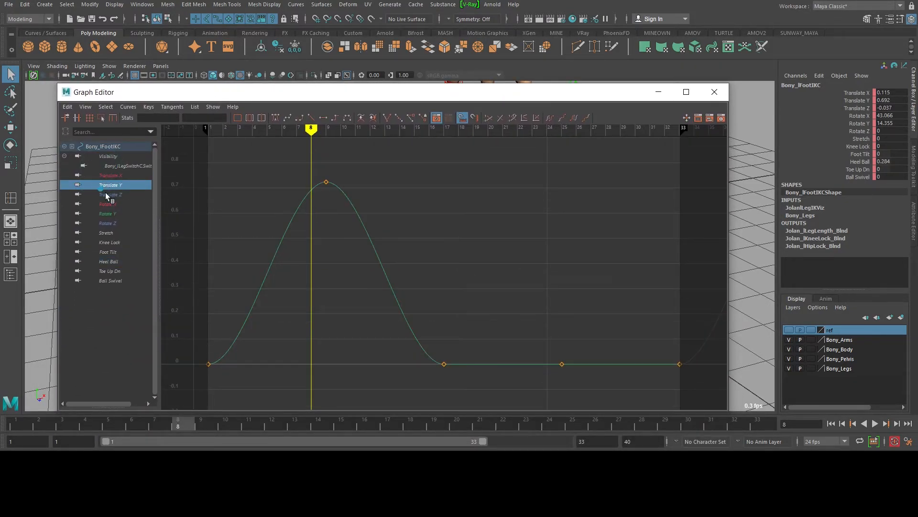
{"action": "left_click", "coordinate": [107, 195]}
{"action": "left_click", "coordinate": [105, 204]}
{"action": "left_click", "coordinate": [105, 213]}
{"action": "left_click", "coordinate": [105, 223]}
{"action": "left_click", "coordinate": [106, 233]}
{"action": "left_click", "coordinate": [106, 243]}
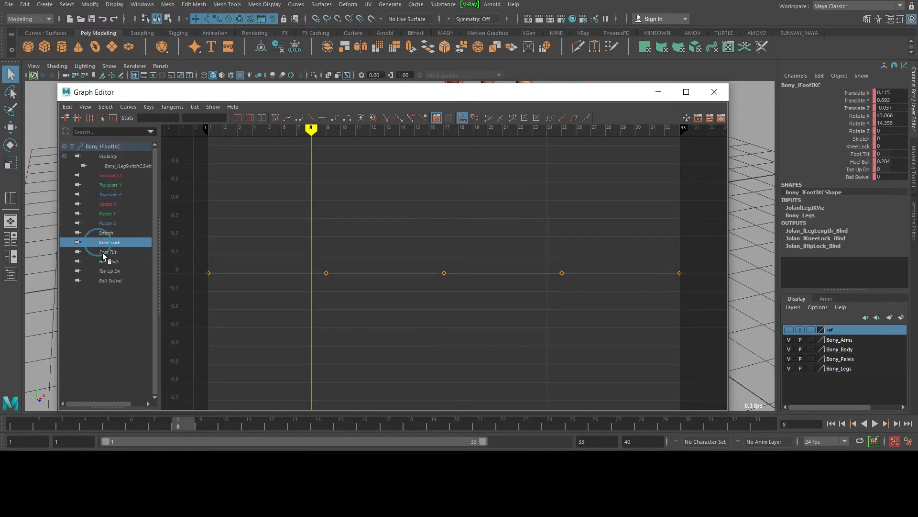
{"action": "left_click", "coordinate": [106, 252]}
{"action": "left_click", "coordinate": [105, 263]}
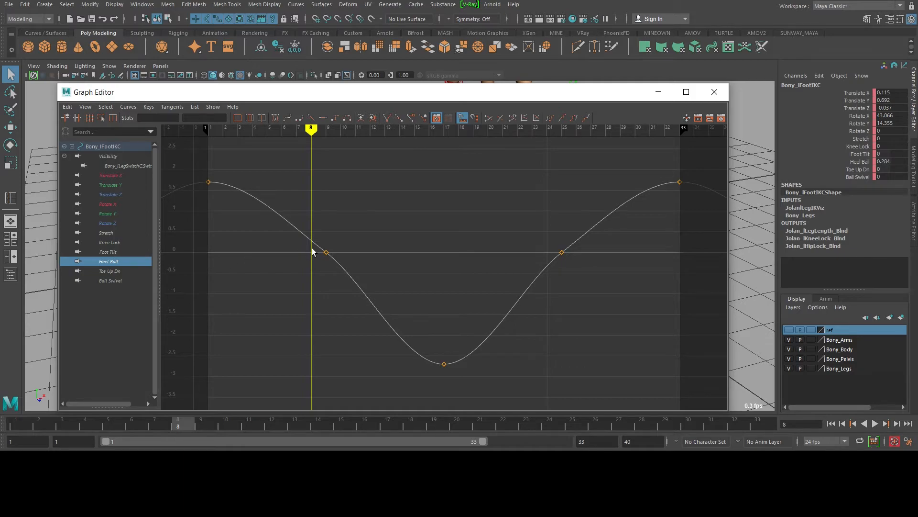
Steepen the frame 9 tangent of the left foot's Heel Ball curve for a smooth descent, and check the Ball Swivel curve
{"action": "left_click", "coordinate": [358, 277]}
{"action": "key", "text": "w"}
{"action": "middle_click_drag", "start_coordinate": [359, 276], "coordinate": [352, 278]}
{"action": "left_click", "coordinate": [111, 281]}
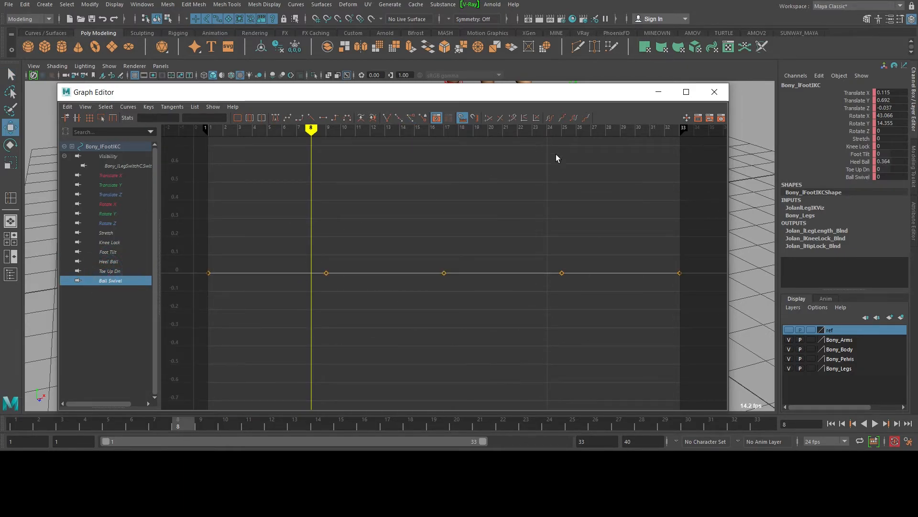
Select the head control Bony_HeadC and bring its curves into view in the Graph Editor
{"action": "left_click_drag", "start_coordinate": [588, 93], "coordinate": [531, 419]}
{"action": "middle_click_drag", "start_coordinate": [550, 162], "coordinate": [504, 259], "text": "alt"}
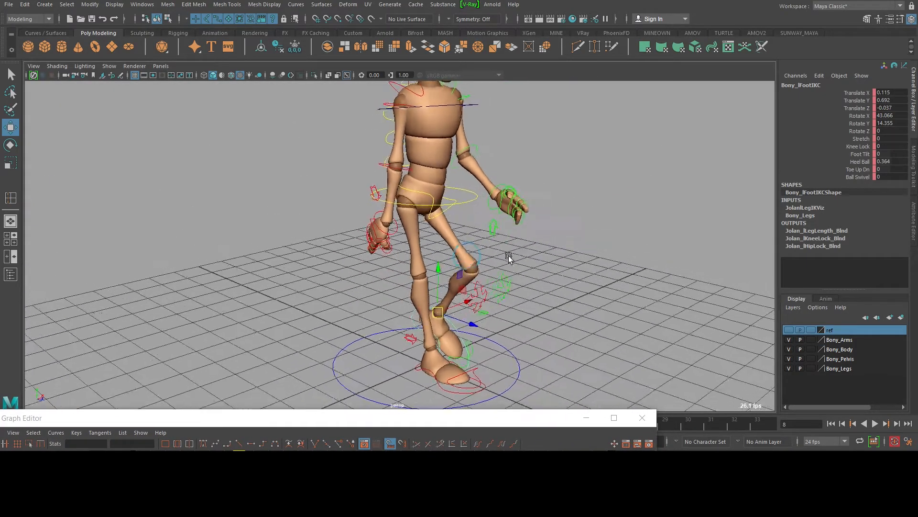
{"action": "left_click_drag", "start_coordinate": [504, 259], "coordinate": [546, 215], "text": "alt"}
{"action": "middle_click_drag", "start_coordinate": [546, 215], "coordinate": [494, 322], "text": "alt"}
{"action": "left_click_drag", "start_coordinate": [494, 322], "coordinate": [448, 287], "text": "alt"}
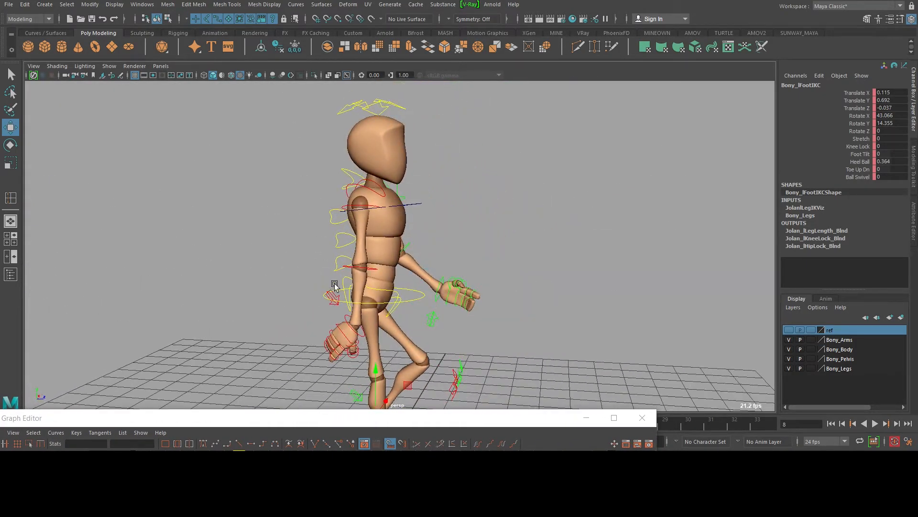
{"action": "left_click", "coordinate": [341, 166]}
{"action": "left_click", "coordinate": [362, 104]}
{"action": "left_click_drag", "start_coordinate": [355, 428], "coordinate": [464, 78]}
Isolate the head's Rotate X curve and slope its frame 3 tangent upward to remove the flat spot
{"action": "left_click", "coordinate": [132, 142]}
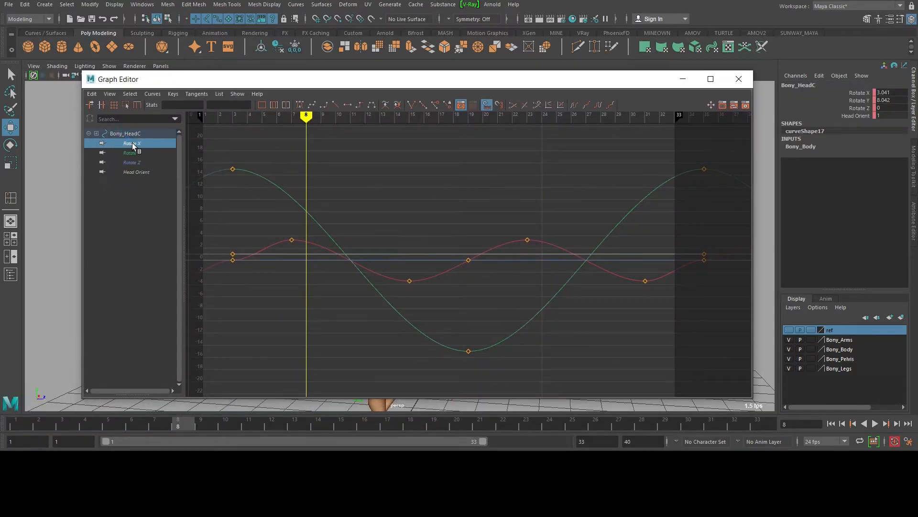
{"action": "scroll", "coordinate": [312, 239], "scroll_direction": "up", "scroll_amount": 3}
{"action": "middle_click_drag", "start_coordinate": [273, 245], "coordinate": [526, 257], "text": "alt"}
{"action": "right_click_drag", "start_coordinate": [518, 270], "coordinate": [493, 272], "text": "alt"}
{"action": "left_click_drag", "start_coordinate": [475, 282], "coordinate": [415, 220]}
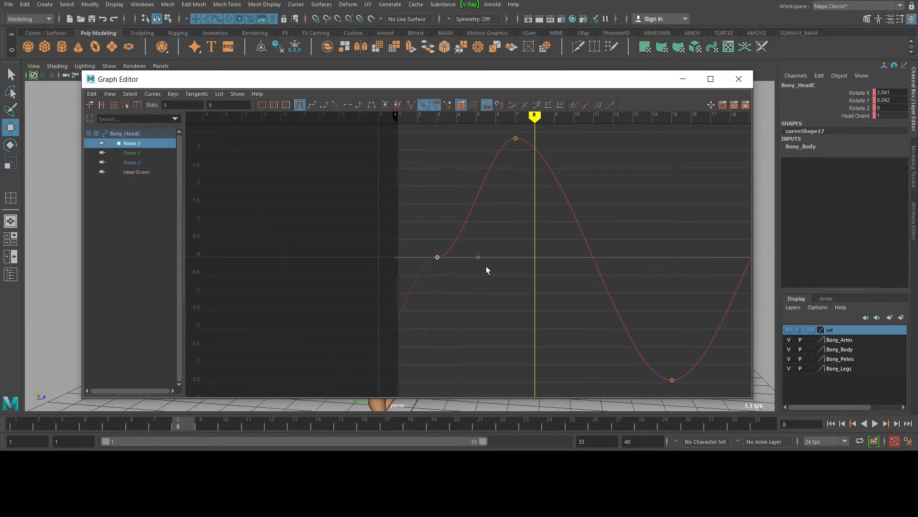
{"action": "left_click_drag", "start_coordinate": [479, 261], "coordinate": [454, 227]}
Slope the frame 35 tangent of the head's Rotate X curve upward to match the slope at frame 3
{"action": "middle_click_drag", "start_coordinate": [717, 256], "coordinate": [342, 258], "text": "alt"}
{"action": "middle_click_drag", "start_coordinate": [605, 265], "coordinate": [513, 206], "text": "alt"}
{"action": "left_click_drag", "start_coordinate": [521, 174], "coordinate": [628, 237]}
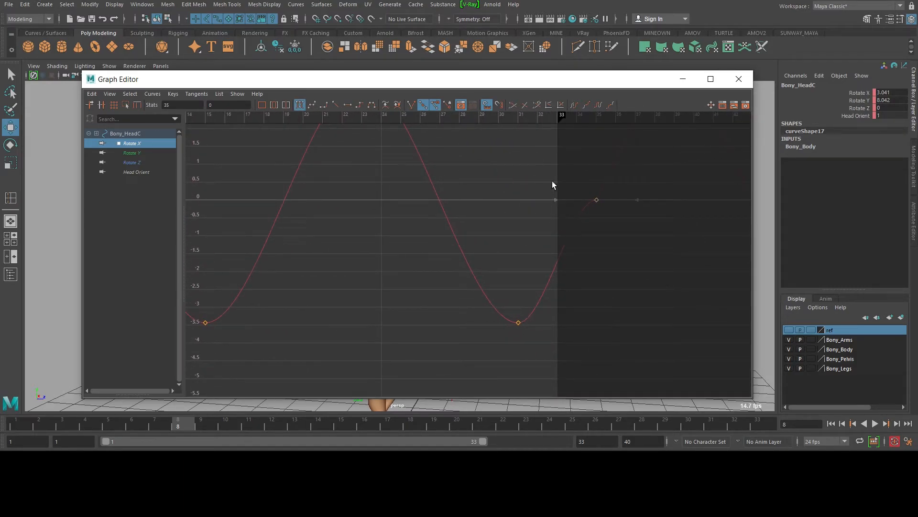
{"action": "left_click_drag", "start_coordinate": [562, 206], "coordinate": [591, 233]}
{"action": "key", "text": "a"}
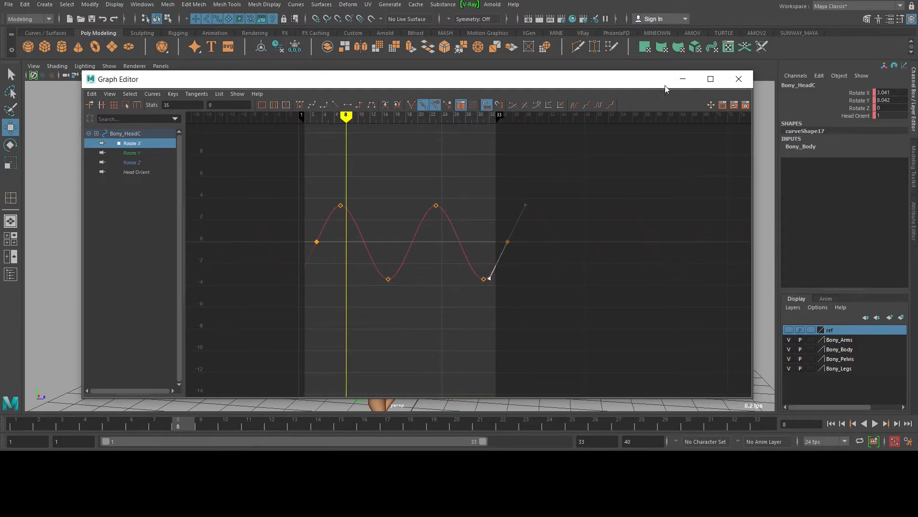
Put the Graph Editor away and play back the walk cycle, viewing the whole character from the side
{"action": "left_click", "coordinate": [684, 79]}
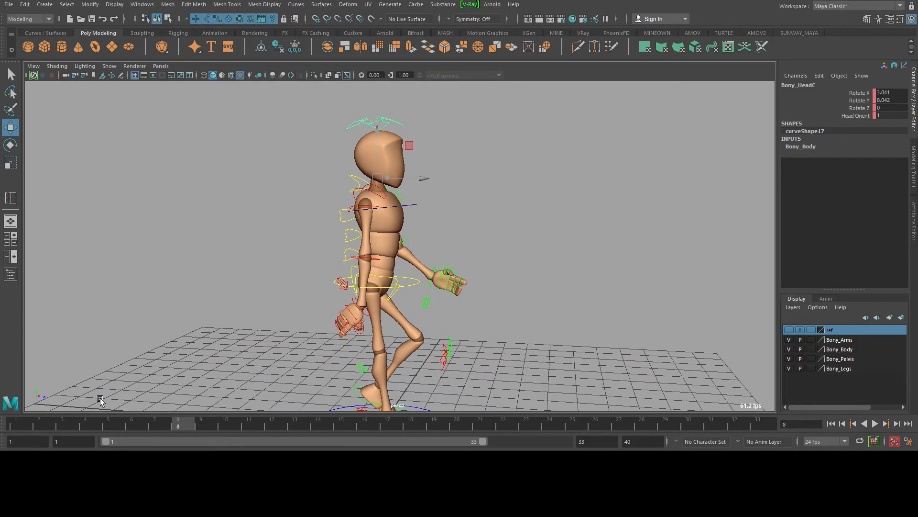
{"action": "key", "text": "alt+v"}
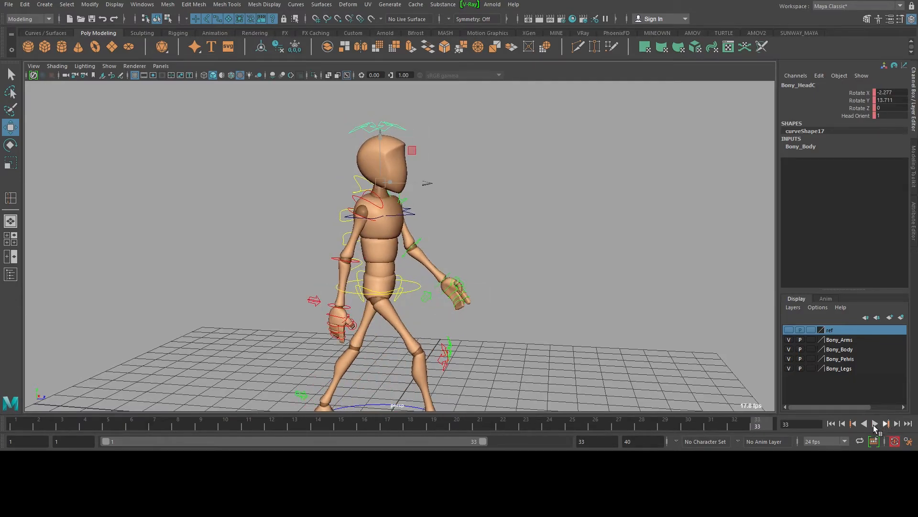
{"action": "left_click", "coordinate": [875, 424]}
{"action": "left_click_drag", "start_coordinate": [565, 234], "coordinate": [538, 241], "text": "alt"}
{"action": "middle_click_drag", "start_coordinate": [551, 242], "coordinate": [548, 209], "text": "alt"}
{"action": "left_click_drag", "start_coordinate": [523, 261], "coordinate": [467, 276], "text": "alt"}
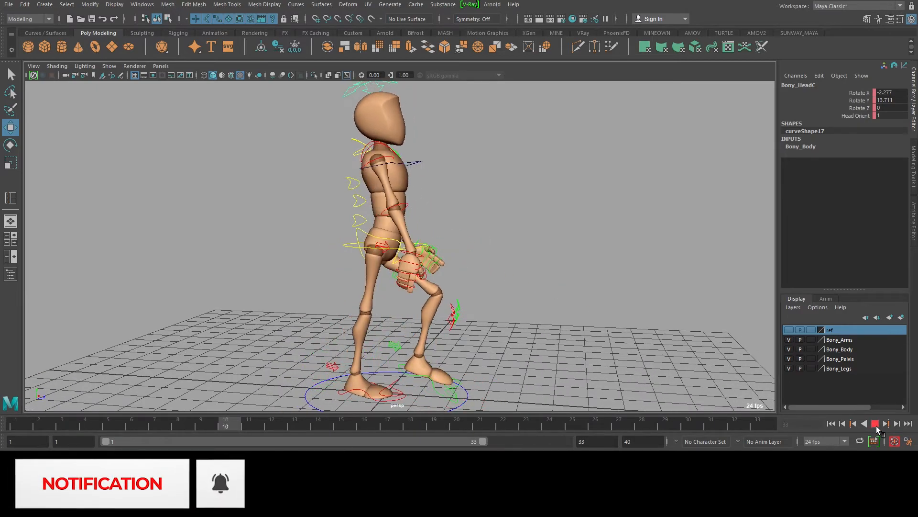
{"action": "left_click", "coordinate": [877, 426]}
{"action": "left_click_drag", "start_coordinate": [527, 304], "coordinate": [400, 234], "text": "alt"}
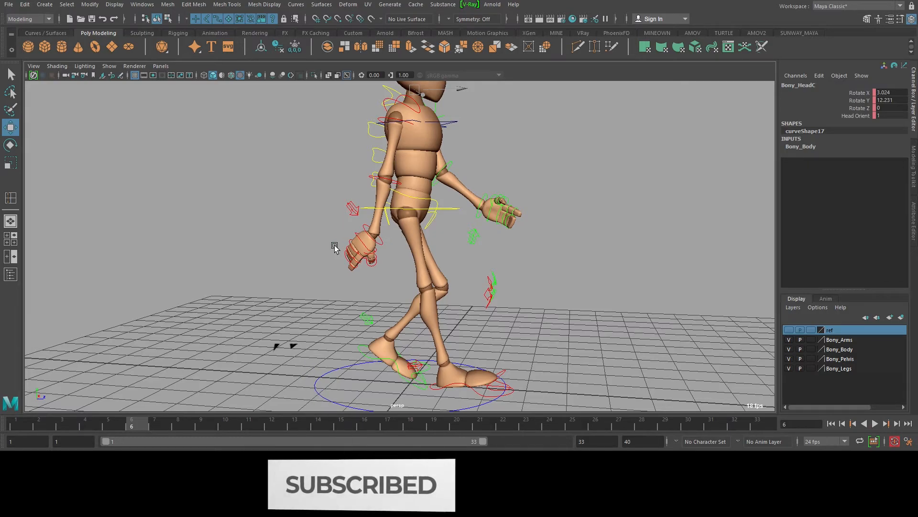
Save the scene under a new version name, BOny_walk07
{"action": "key", "text": "q"}
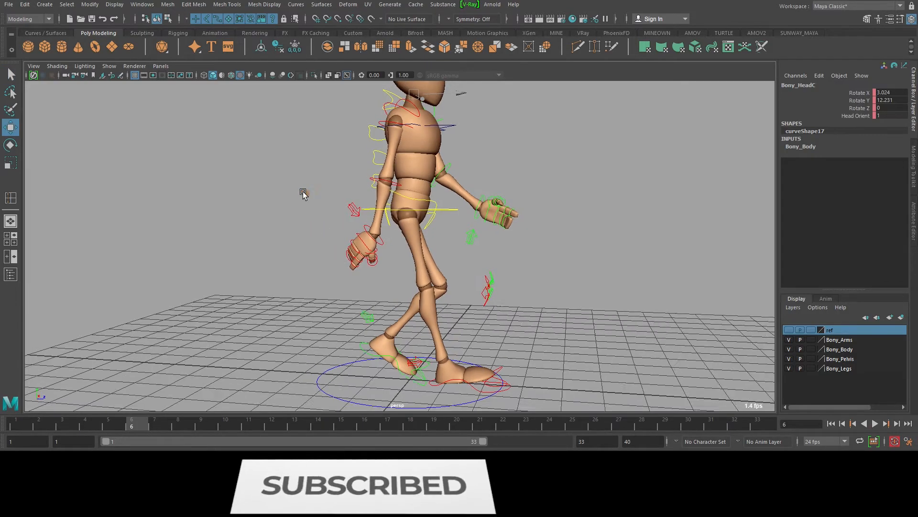
{"action": "left_click", "coordinate": [8, 4]}
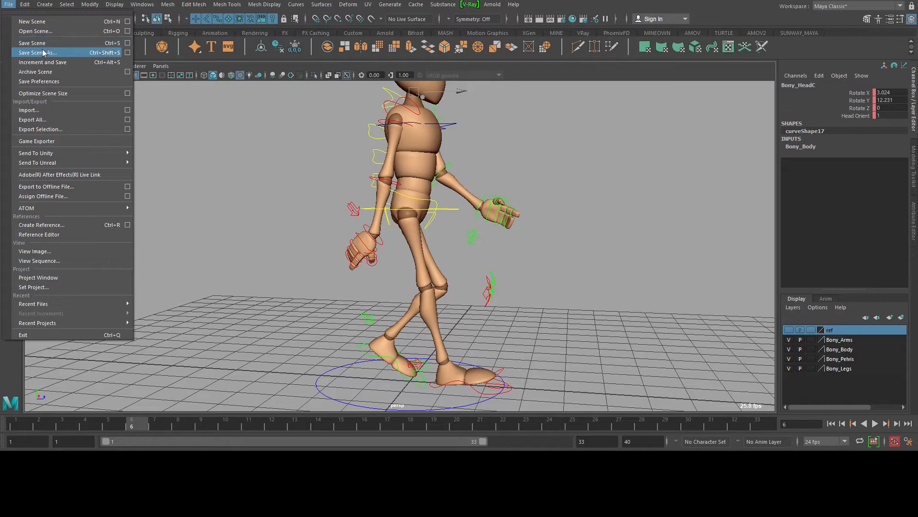
{"action": "left_click", "coordinate": [37, 52]}
{"action": "left_click_drag", "start_coordinate": [423, 345], "coordinate": [364, 345]}
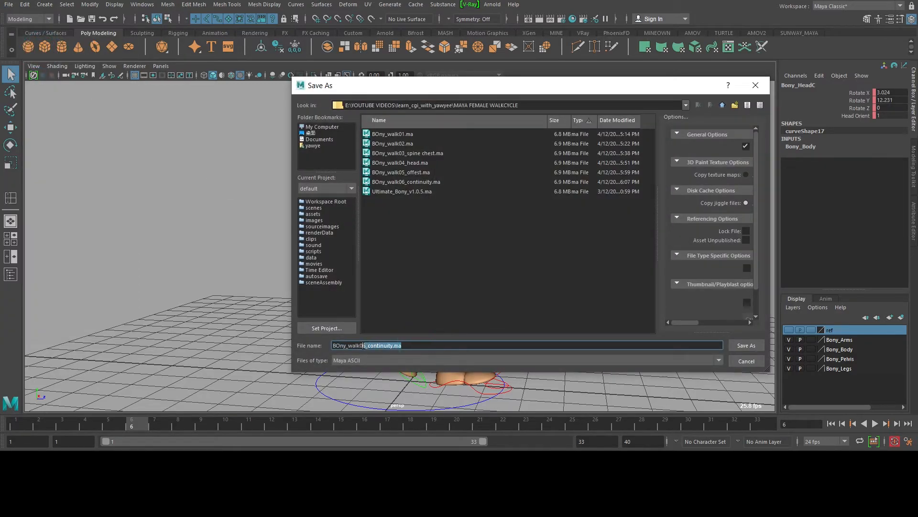
{"action": "type", "text": "7"}
{"action": "key", "text": "Return"}
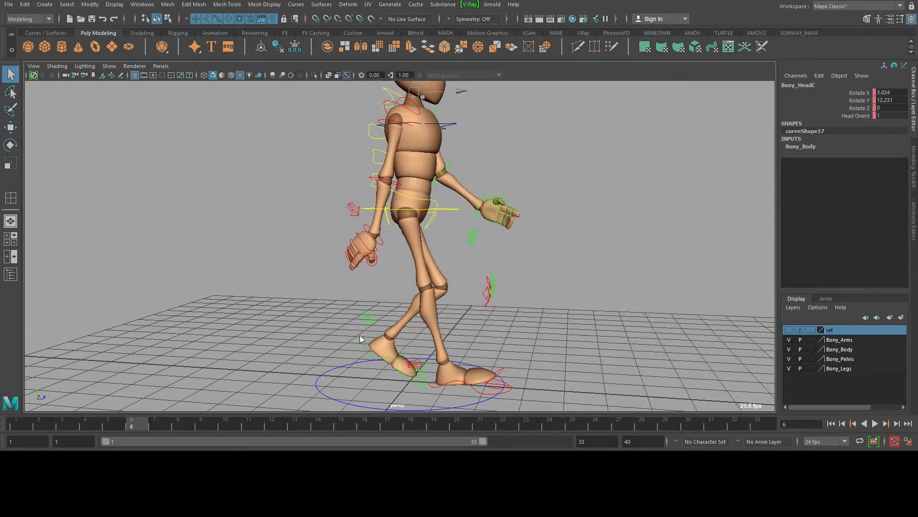
Zoom in on the right hand and select its finger joint controls together
{"action": "key", "text": "w"}
{"action": "right_click_drag", "start_coordinate": [358, 283], "coordinate": [381, 258], "text": "alt"}
{"action": "middle_click_drag", "start_coordinate": [381, 258], "coordinate": [435, 235], "text": "alt"}
{"action": "right_click_drag", "start_coordinate": [436, 234], "coordinate": [481, 233], "text": "alt"}
{"action": "key", "text": "q"}
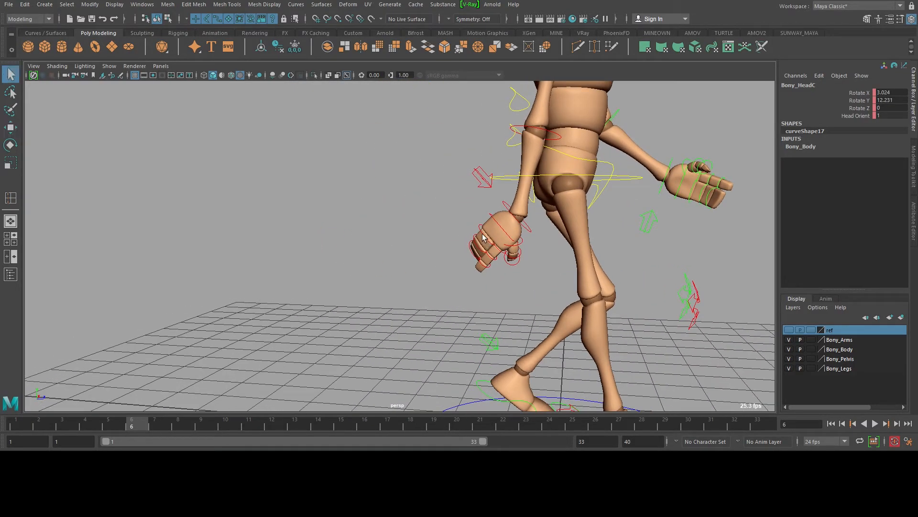
{"action": "left_click", "coordinate": [480, 233]}
{"action": "left_click", "coordinate": [475, 241], "text": "shift"}
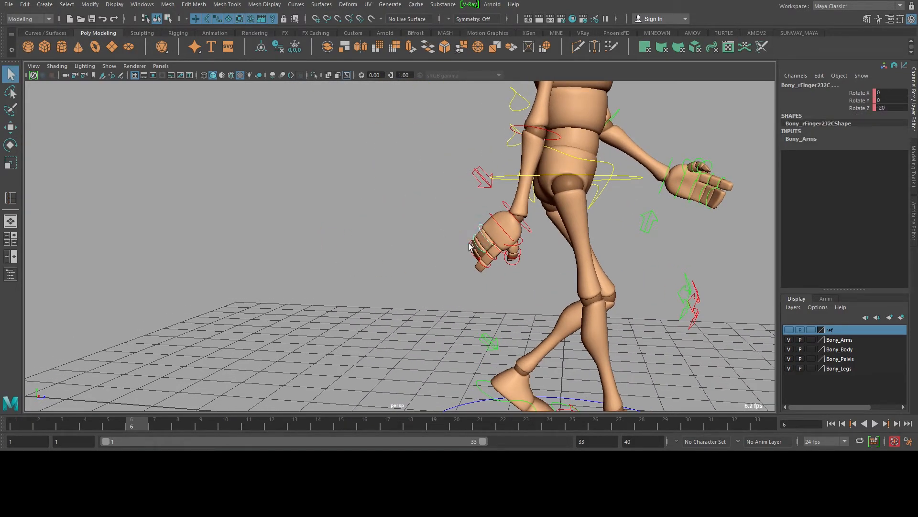
{"action": "right_click_drag", "start_coordinate": [470, 246], "coordinate": [536, 266], "text": "alt"}
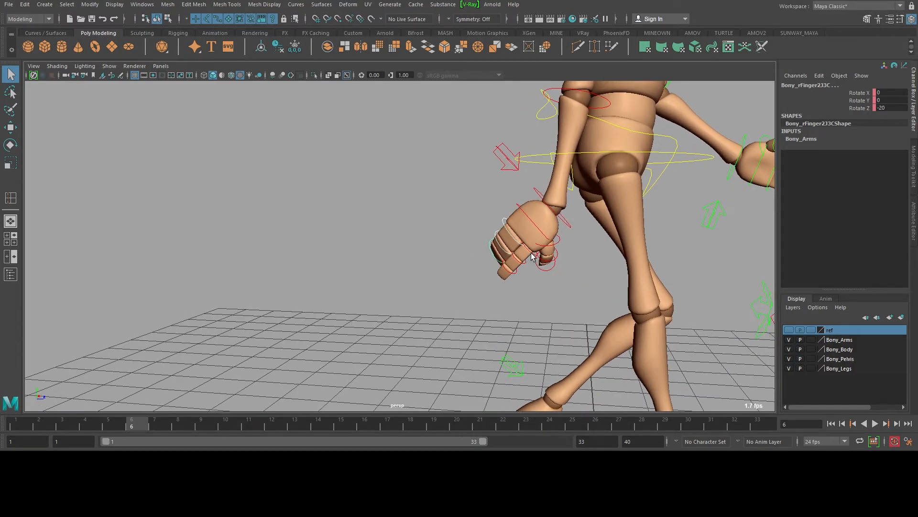
{"action": "left_click", "coordinate": [529, 255]}
{"action": "left_click", "coordinate": [511, 268], "text": "shift"}
Show the selected finger controls' key ticks on the timeline and delete all their keys from frames 1 to 33
{"action": "right_click", "coordinate": [669, 424]}
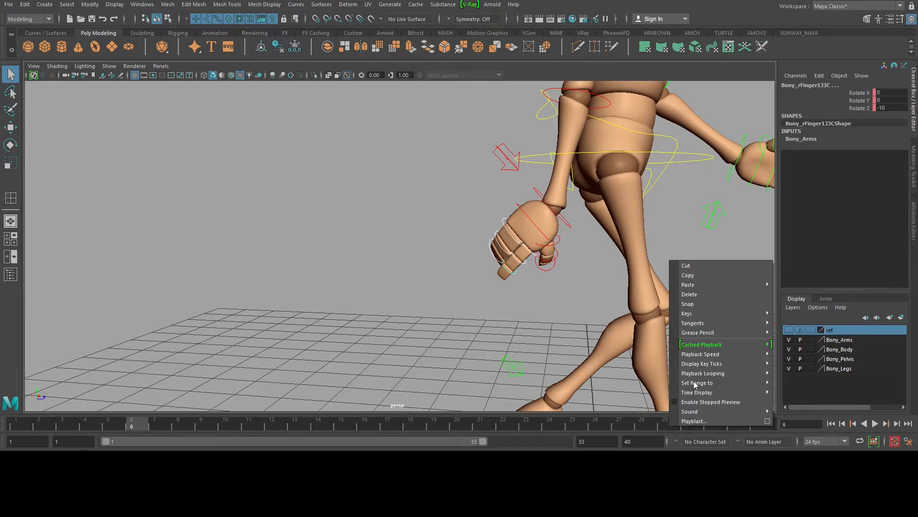
{"action": "mouse_move", "coordinate": [708, 363]}
{"action": "left_click", "coordinate": [795, 372]}
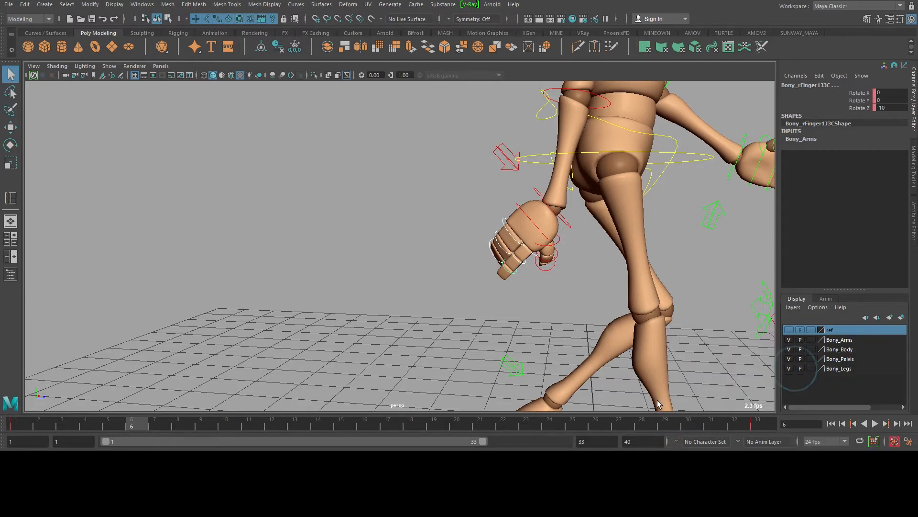
{"action": "left_click_drag", "start_coordinate": [766, 426], "coordinate": [42, 398], "text": "shift"}
{"action": "right_click", "coordinate": [60, 430]}
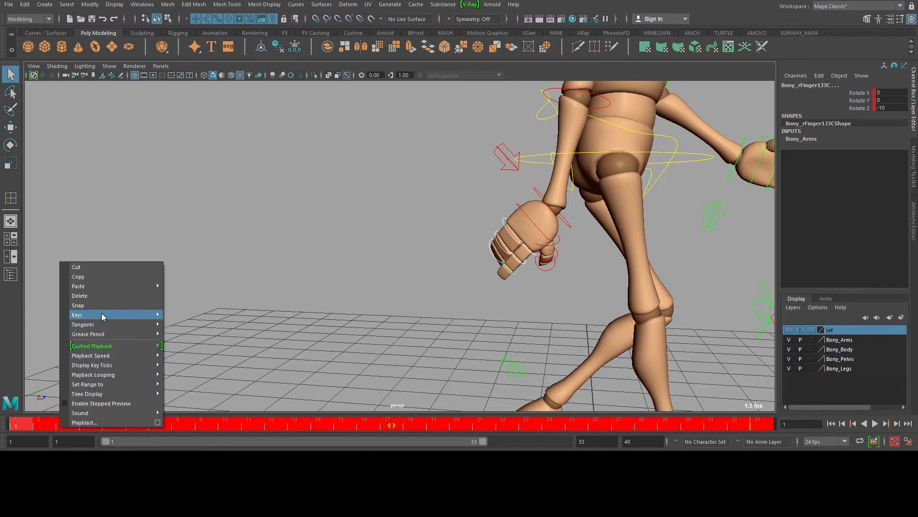
{"action": "left_click", "coordinate": [102, 296]}
Play back the walk cycle to review the right hand with its finger keys removed
{"action": "right_click_drag", "start_coordinate": [416, 267], "coordinate": [400, 257], "text": "alt"}
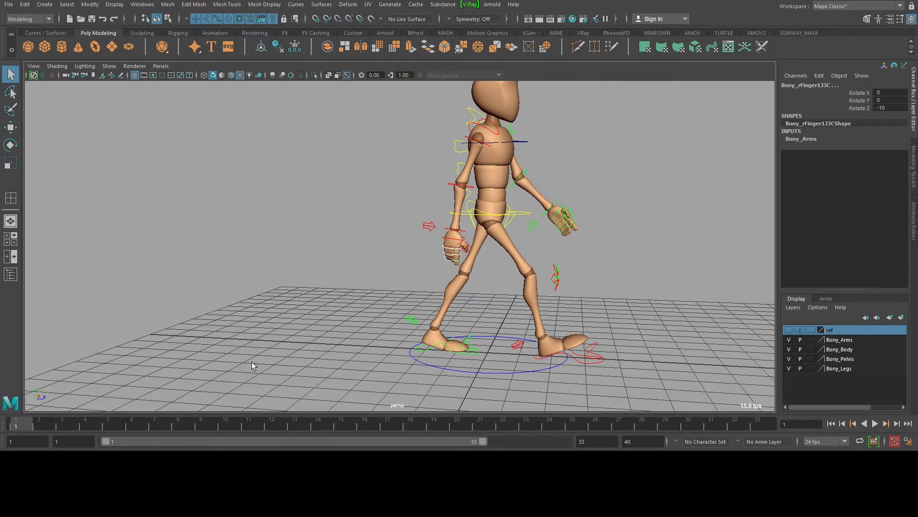
{"action": "key", "text": "alt+v"}
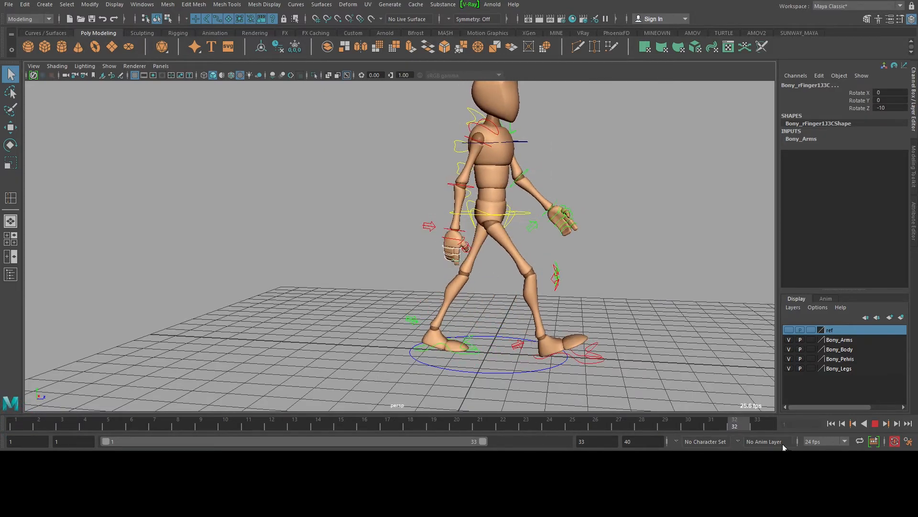
{"action": "left_click", "coordinate": [875, 424]}
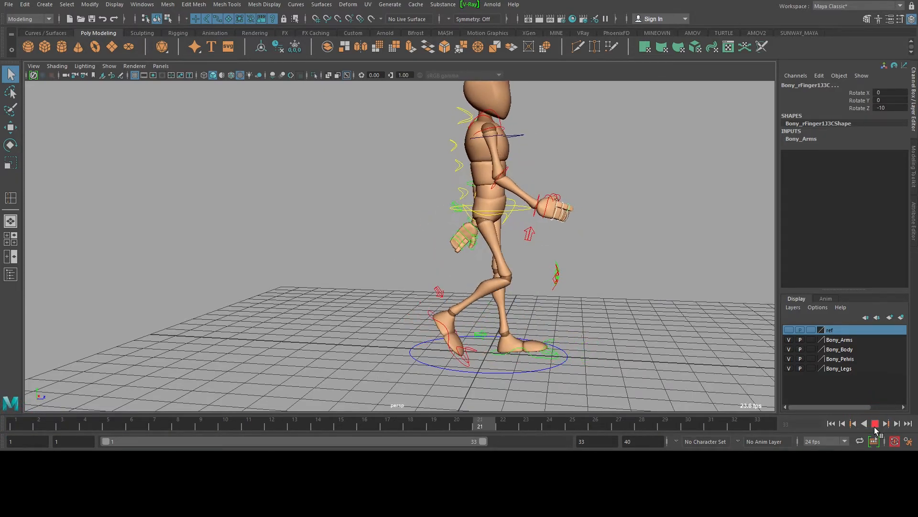
{"action": "left_click", "coordinate": [875, 423]}
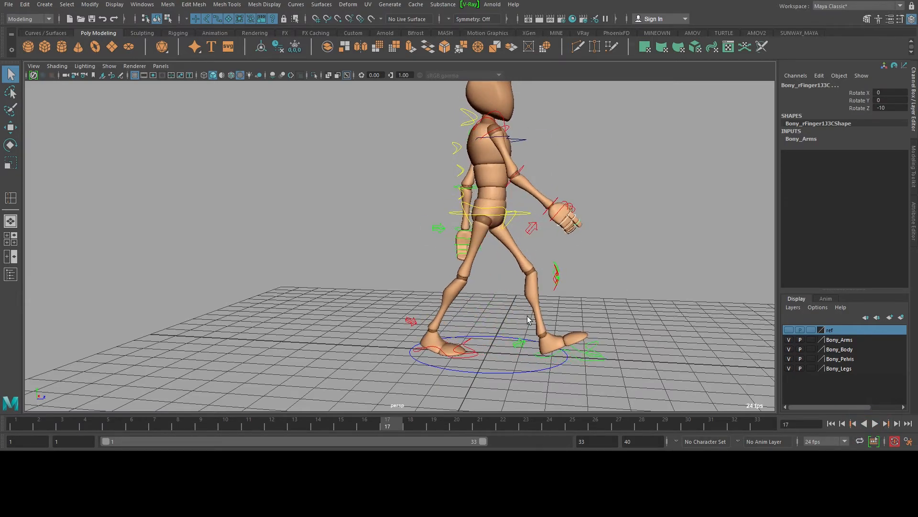
Key the selected right finger controls at frames 1 and 33, and again at frame 19
{"action": "middle_click_drag", "start_coordinate": [583, 229], "coordinate": [494, 248], "text": "alt"}
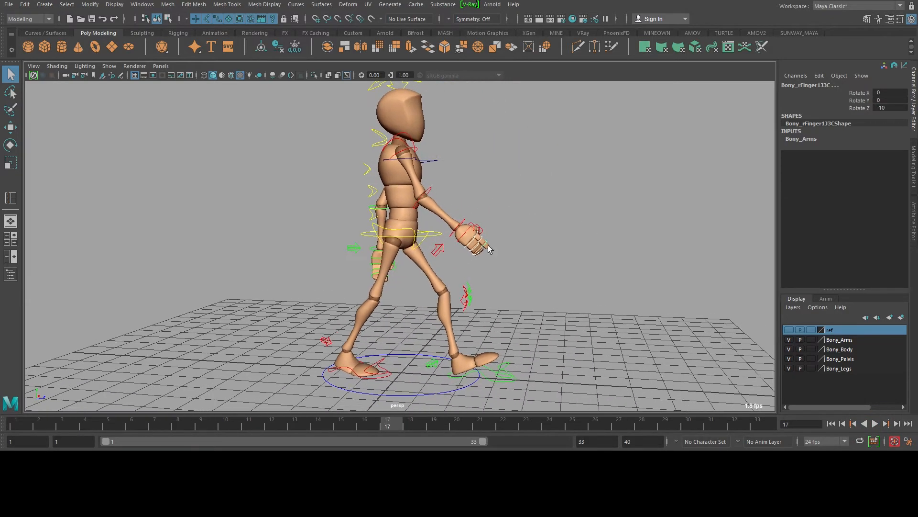
{"action": "right_click_drag", "start_coordinate": [441, 244], "coordinate": [435, 287], "text": "alt"}
{"action": "left_click", "coordinate": [6, 426]}
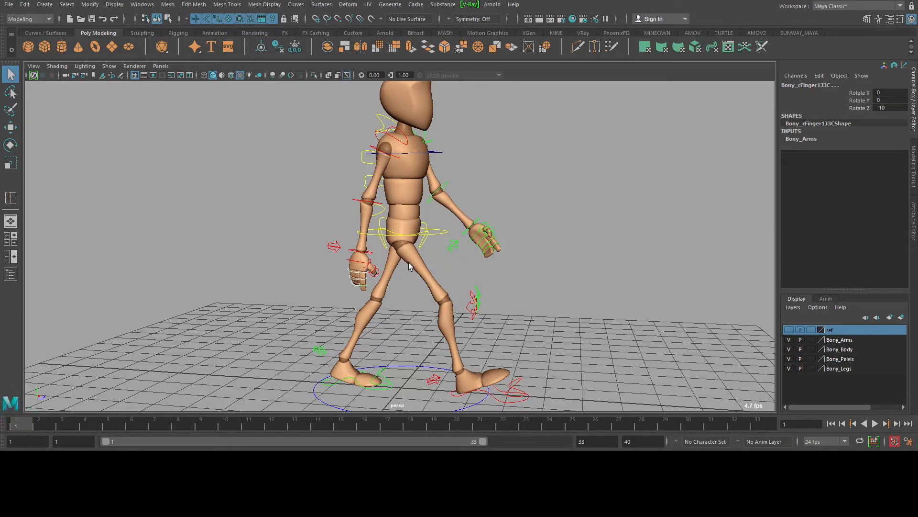
{"action": "middle_click_drag", "start_coordinate": [409, 268], "coordinate": [439, 254], "text": "alt"}
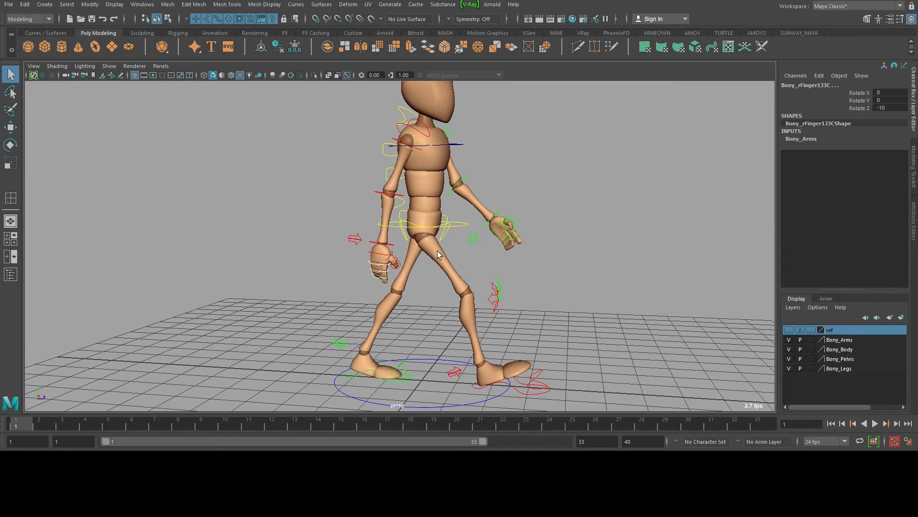
{"action": "left_click", "coordinate": [756, 424]}
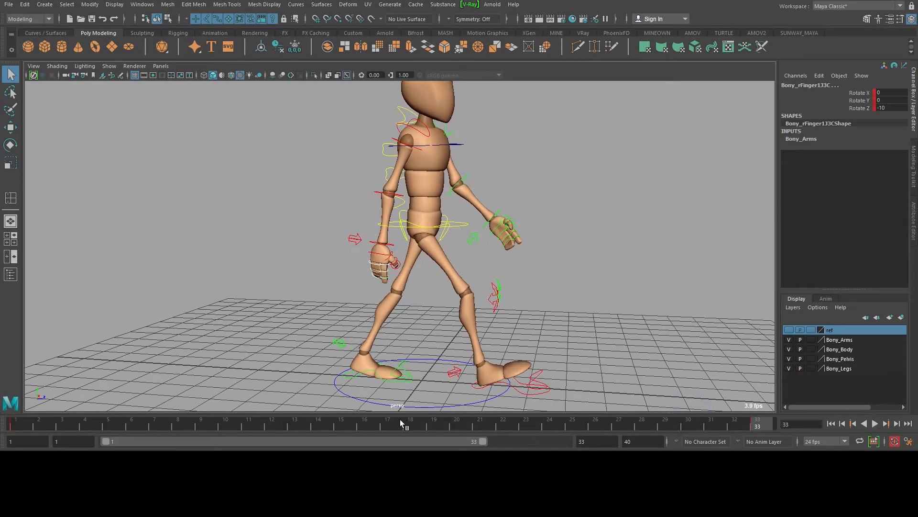
{"action": "left_click_drag", "start_coordinate": [400, 421], "coordinate": [434, 423]}
At frame 5, rotate the selected right finger controls to Rotate Y 10
{"action": "key", "text": "alt+v"}
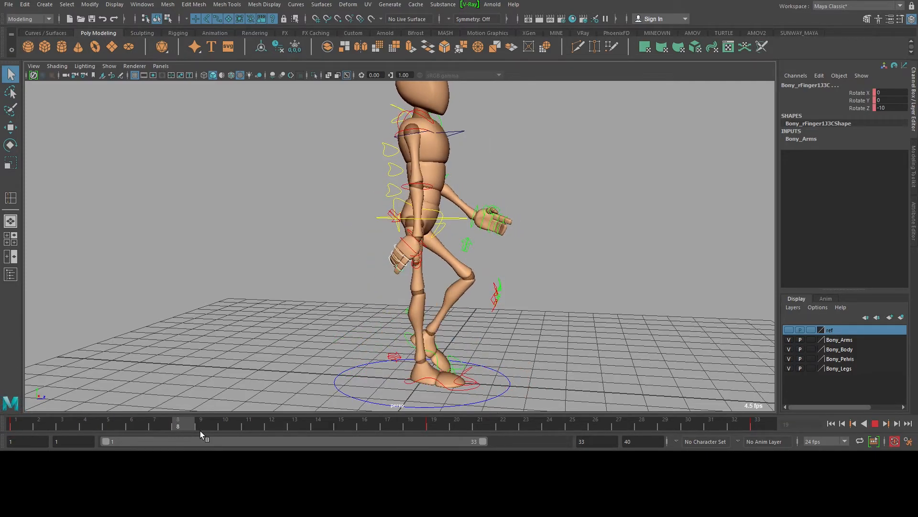
{"action": "mouse_move", "coordinate": [316, 430]}
{"action": "left_mouse_down"}
{"action": "mouse_move", "coordinate": [48, 426]}
{"action": "mouse_move", "coordinate": [12, 413]}
{"action": "mouse_move", "coordinate": [117, 436]}
{"action": "mouse_move", "coordinate": [33, 425]}
{"action": "mouse_move", "coordinate": [116, 429]}
{"action": "left_mouse_up"}
{"action": "left_click_drag", "start_coordinate": [390, 246], "coordinate": [409, 274], "text": "alt"}
{"action": "key", "text": "e"}
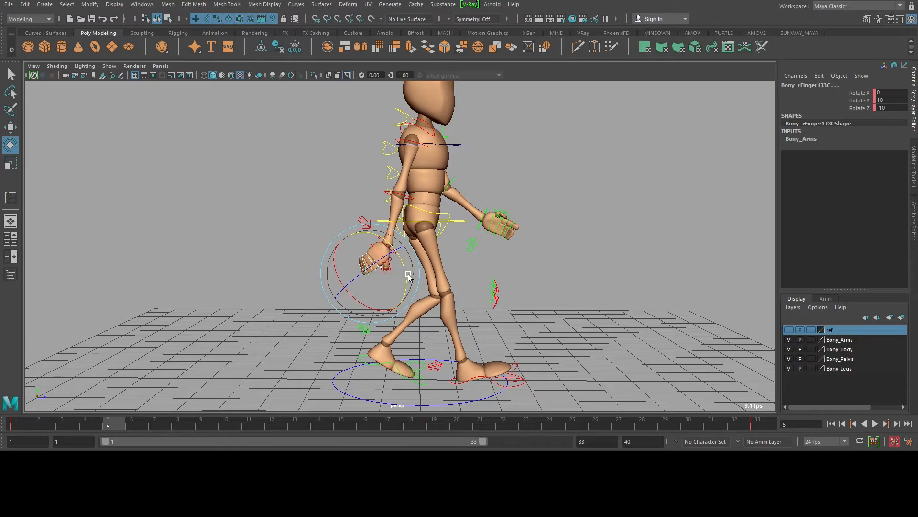
At frame 10, rotate the selected right finger controls to Rotate Y 15
{"action": "key", "text": "alt+v"}
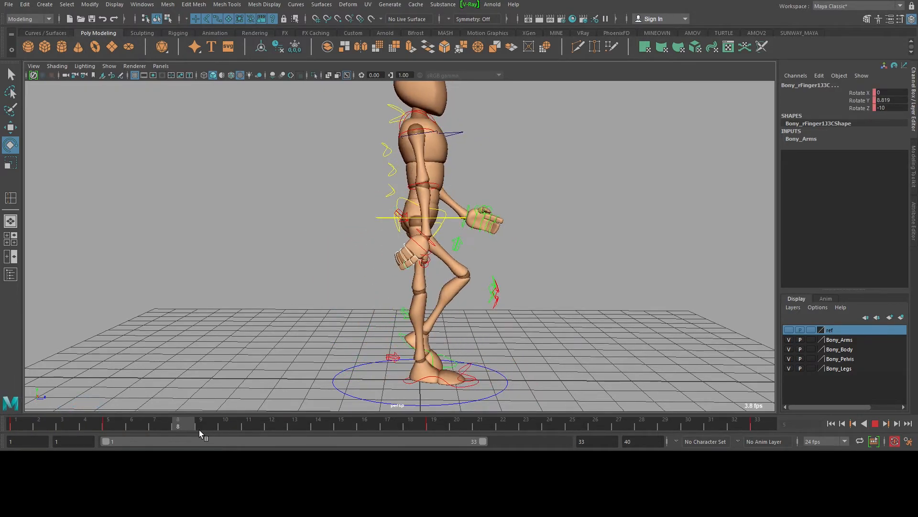
{"action": "key", "text": "alt+v"}
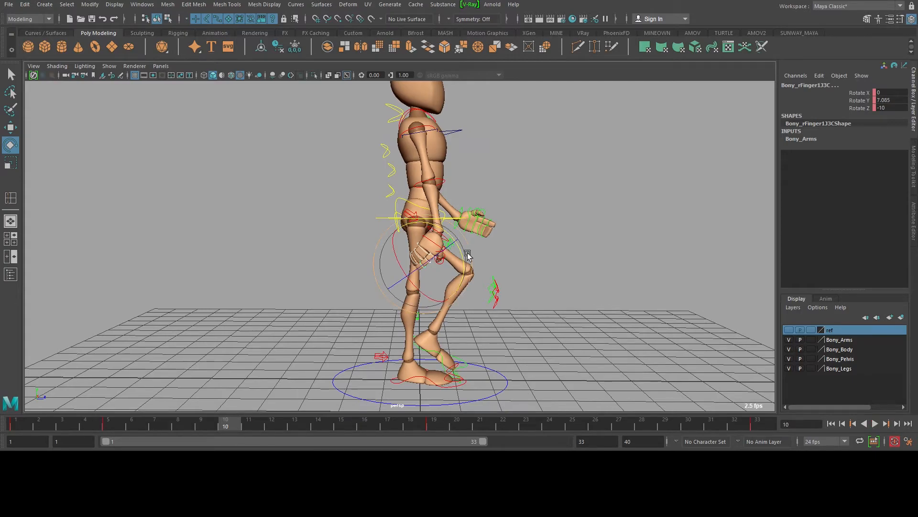
{"action": "left_click_drag", "start_coordinate": [462, 257], "coordinate": [462, 263]}
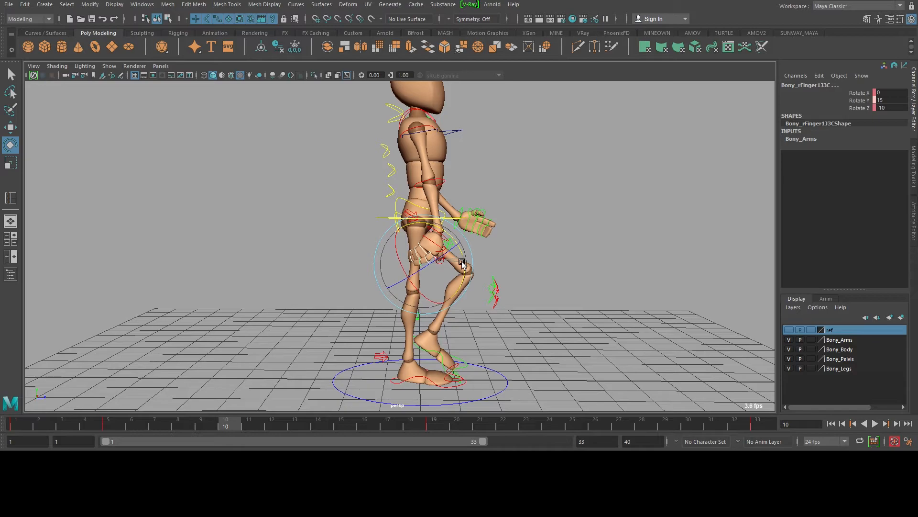
At frame 23, curl the selected right finger controls the opposite way to Rotate Y -10
{"action": "left_click", "coordinate": [16, 427]}
{"action": "key", "text": "alt+v"}
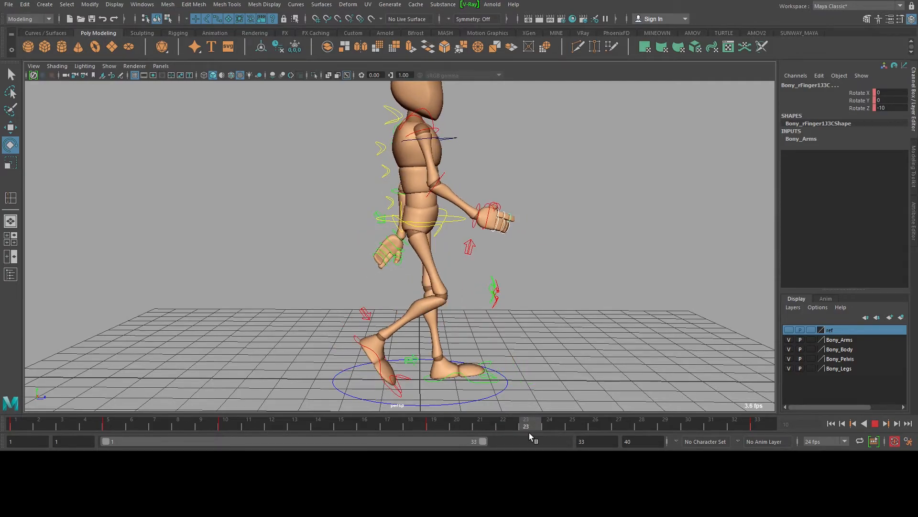
{"action": "left_click_drag", "start_coordinate": [533, 248], "coordinate": [473, 241], "text": "alt"}
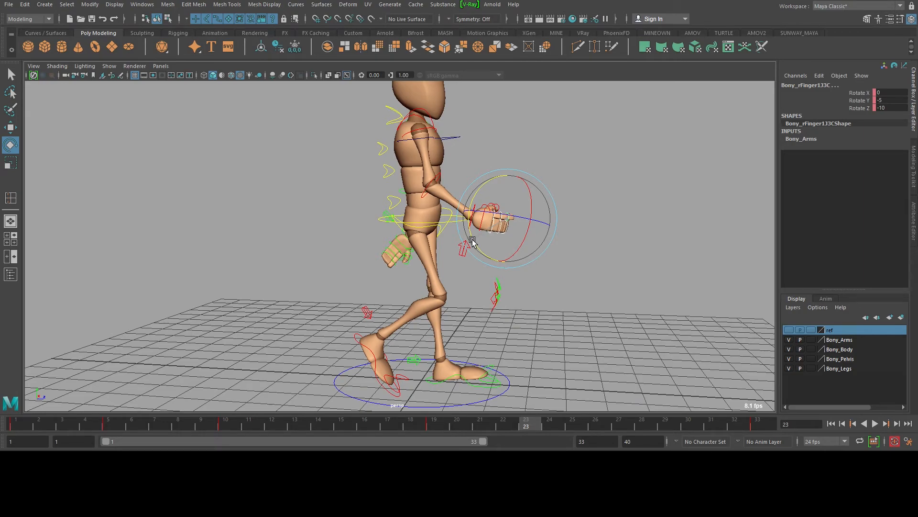
{"action": "left_click_drag", "start_coordinate": [471, 243], "coordinate": [490, 292]}
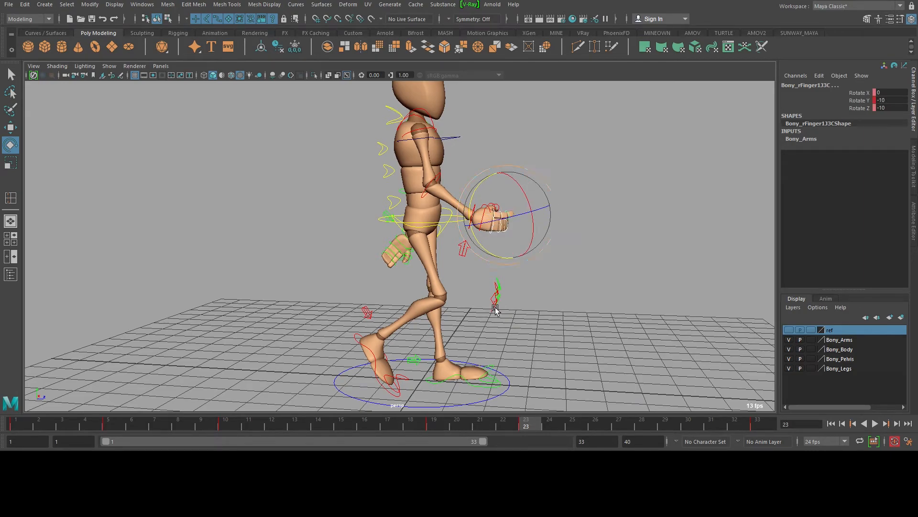
At frame 28, curl the selected right finger controls to Rotate Y -15 and turn them slightly sideways
{"action": "key", "text": "alt+v"}
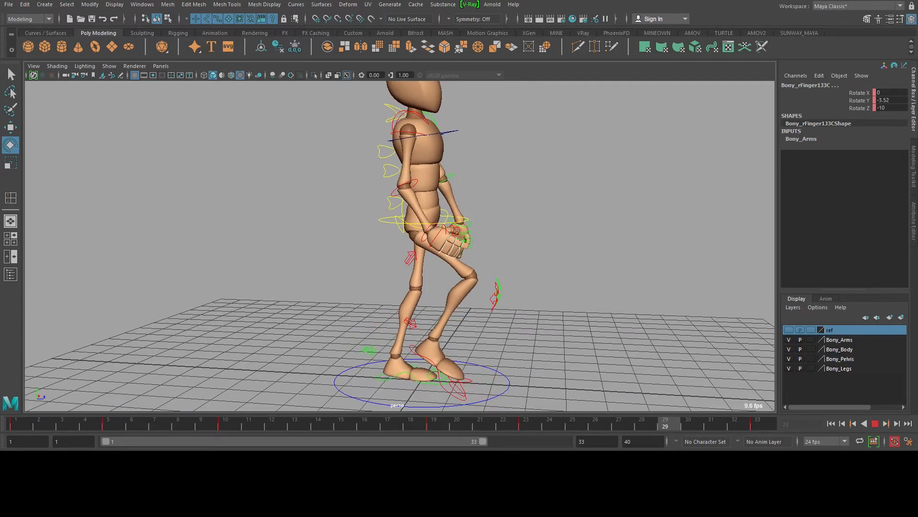
{"action": "key", "text": "alt+v"}
{"action": "left_click_drag", "start_coordinate": [442, 206], "coordinate": [439, 211]}
{"action": "left_click_drag", "start_coordinate": [556, 213], "coordinate": [470, 216], "text": "alt"}
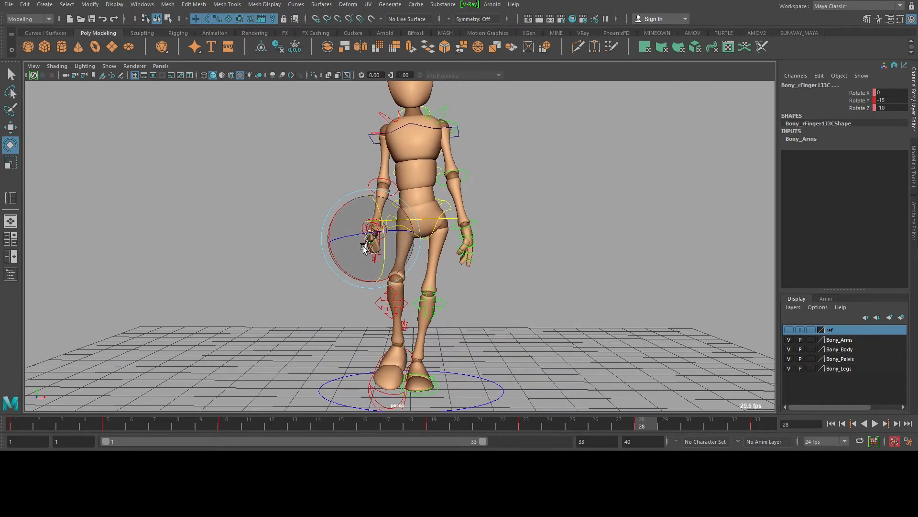
{"action": "left_click_drag", "start_coordinate": [349, 237], "coordinate": [343, 239]}
{"action": "left_click_drag", "start_coordinate": [411, 243], "coordinate": [519, 248], "text": "alt"}
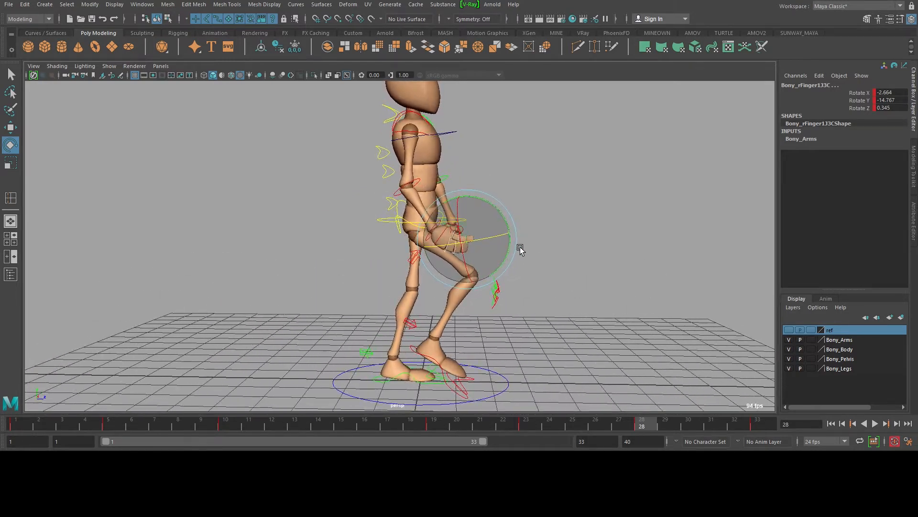
At frame 28, adjust the right first finger's middle and tip joints separately, rotating the tip to about X -1.246, Y -14.949, Z -5.182
{"action": "right_click_drag", "start_coordinate": [537, 186], "coordinate": [649, 281], "text": "alt"}
{"action": "left_click", "coordinate": [649, 281]}
{"action": "left_click_drag", "start_coordinate": [576, 260], "coordinate": [497, 244], "text": "alt"}
{"action": "left_click_drag", "start_coordinate": [503, 276], "coordinate": [476, 286], "text": "alt"}
{"action": "left_click", "coordinate": [425, 281]}
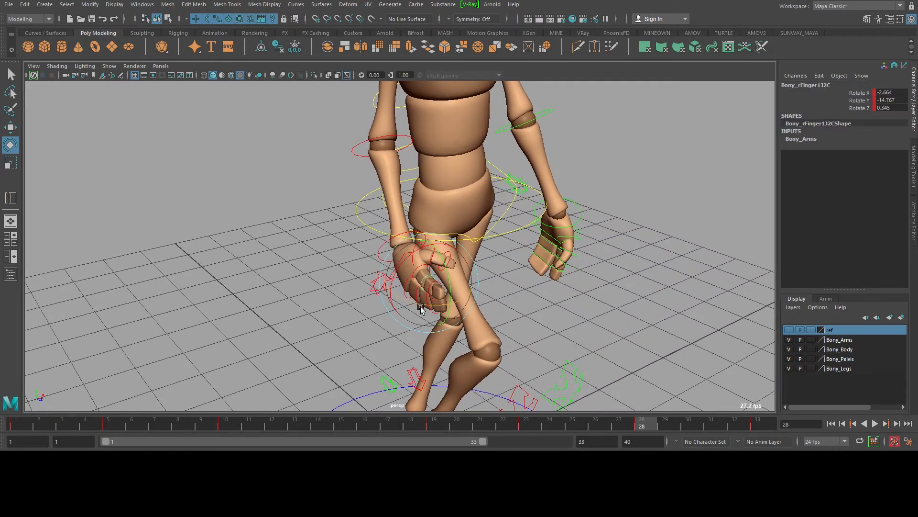
{"action": "left_click_drag", "start_coordinate": [421, 304], "coordinate": [473, 397]}
{"action": "key", "text": "q"}
{"action": "left_click", "coordinate": [430, 289]}
{"action": "key", "text": "e"}
{"action": "key", "text": "q"}
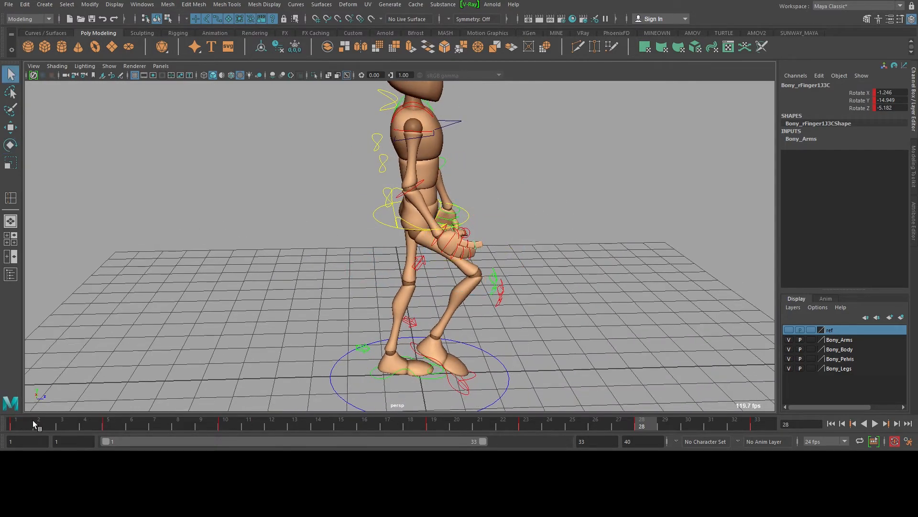
Play back the walk cycle and examine the right hand's new finger motion up close from the side
{"action": "key", "text": "alt+v"}
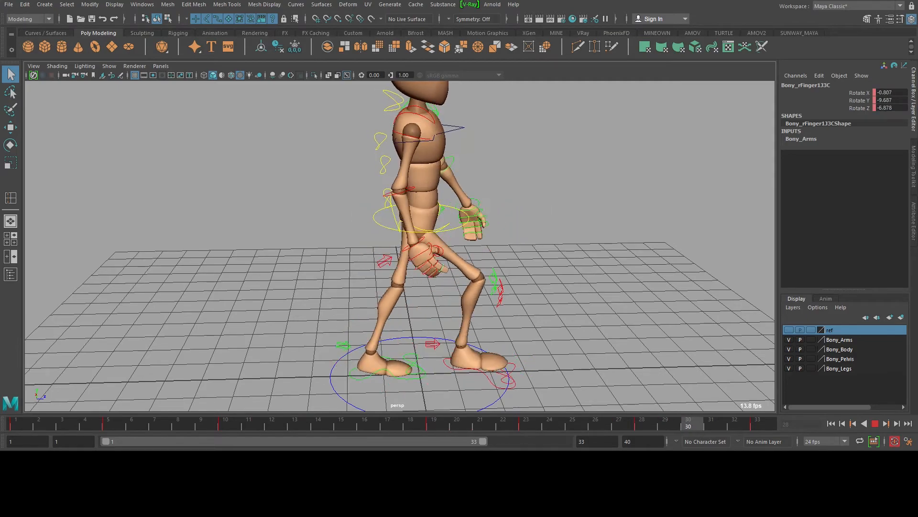
{"action": "left_click", "coordinate": [876, 424]}
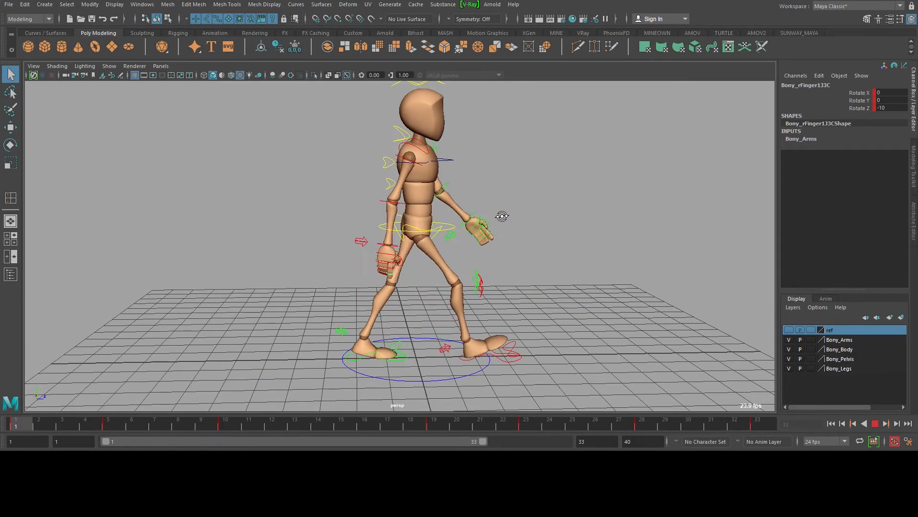
{"action": "left_click_drag", "start_coordinate": [502, 221], "coordinate": [462, 253], "text": "alt"}
{"action": "right_click_drag", "start_coordinate": [524, 259], "coordinate": [550, 268], "text": "alt"}
{"action": "right_click_drag", "start_coordinate": [495, 244], "coordinate": [583, 282], "text": "alt"}
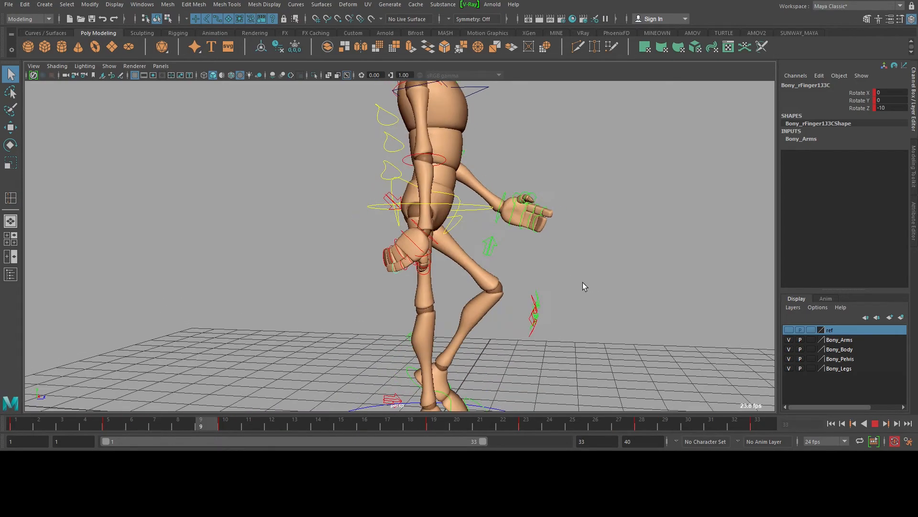
{"action": "left_click", "coordinate": [878, 423]}
At frame 23, straighten the right first finger by setting Rotate Y to -5 on its middle joint and 0 on its tip joint
{"action": "left_click", "coordinate": [536, 422]}
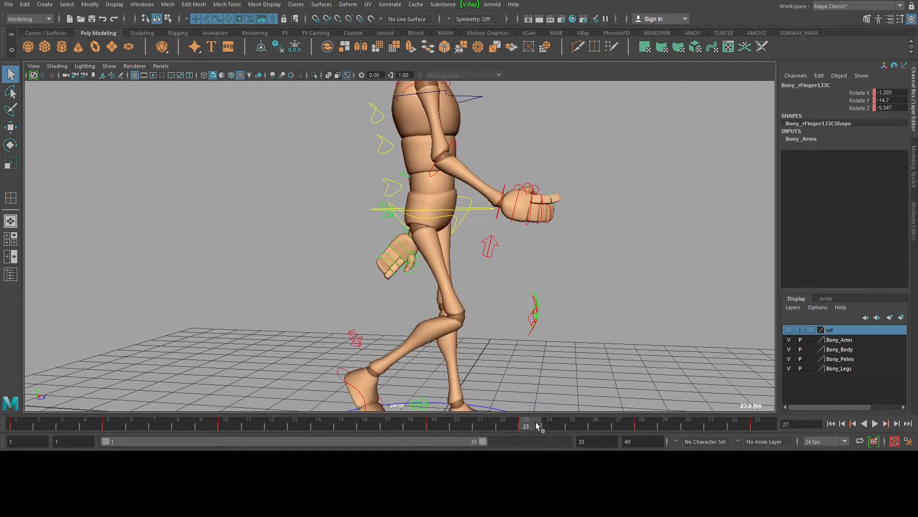
{"action": "right_click_drag", "start_coordinate": [550, 250], "coordinate": [658, 231], "text": "alt"}
{"action": "middle_click_drag", "start_coordinate": [657, 231], "coordinate": [492, 257], "text": "alt"}
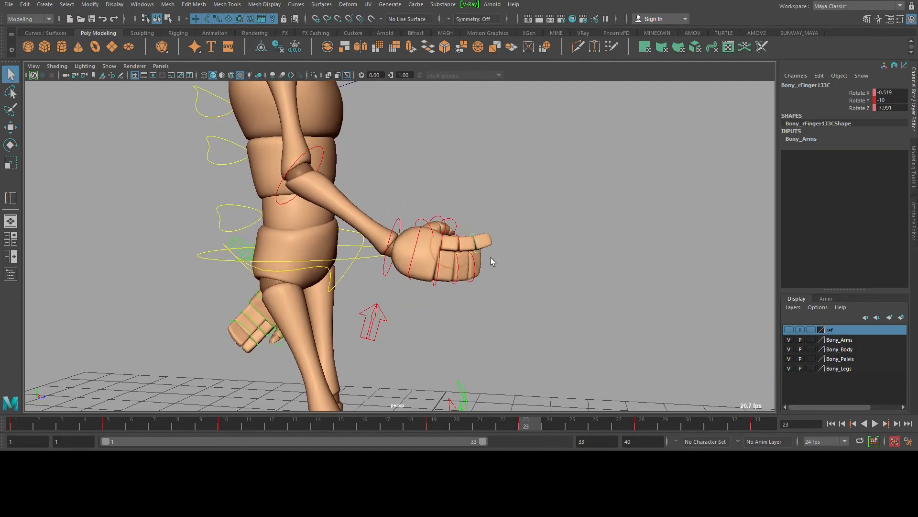
{"action": "key", "text": "e"}
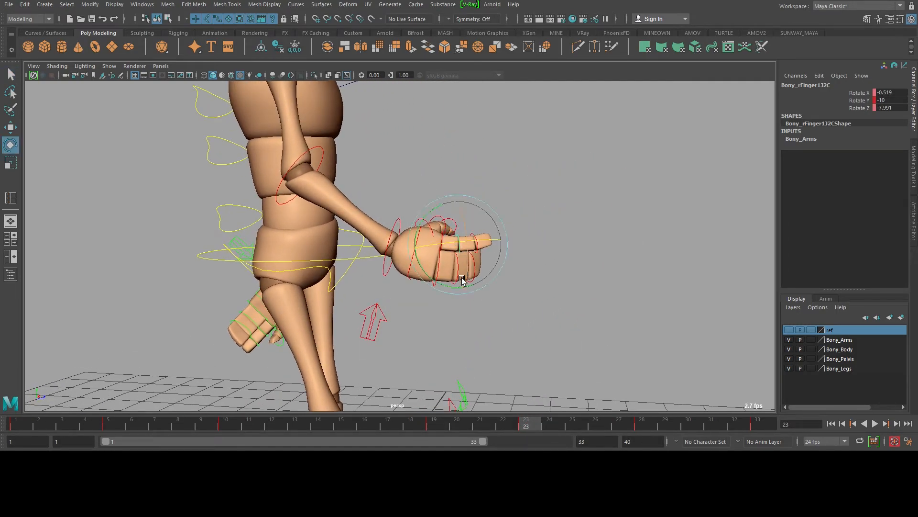
{"action": "left_click_drag", "start_coordinate": [437, 283], "coordinate": [471, 247]}
{"action": "key", "text": "q"}
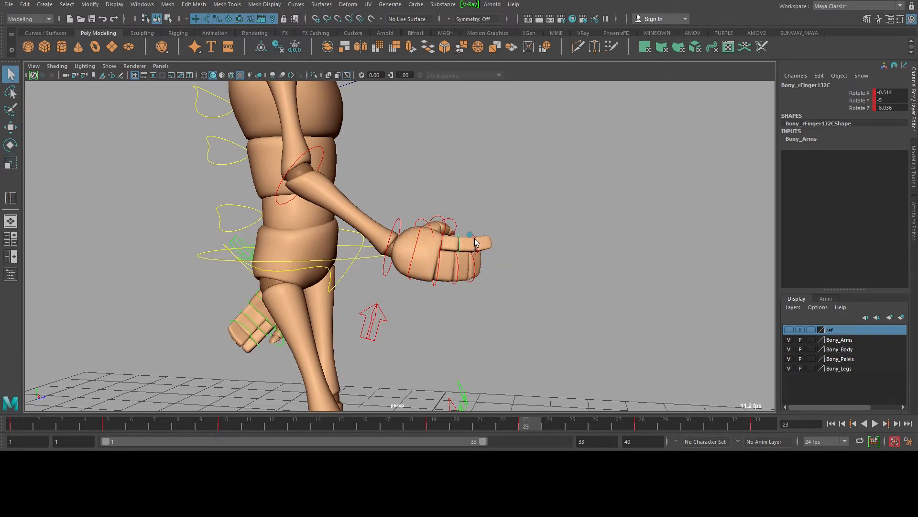
{"action": "left_click", "coordinate": [475, 242]}
{"action": "key", "text": "e"}
{"action": "left_click_drag", "start_coordinate": [445, 278], "coordinate": [443, 282]}
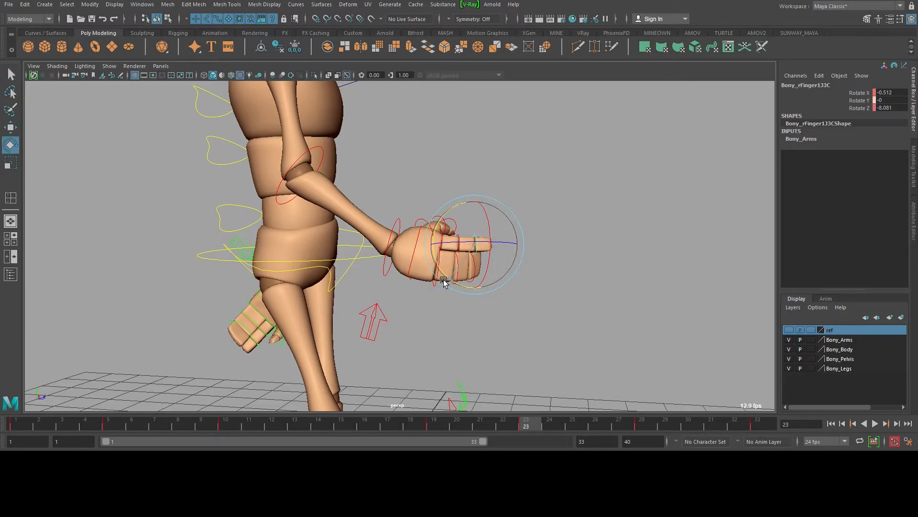
{"action": "left_click_drag", "start_coordinate": [615, 282], "coordinate": [548, 293], "text": "alt"}
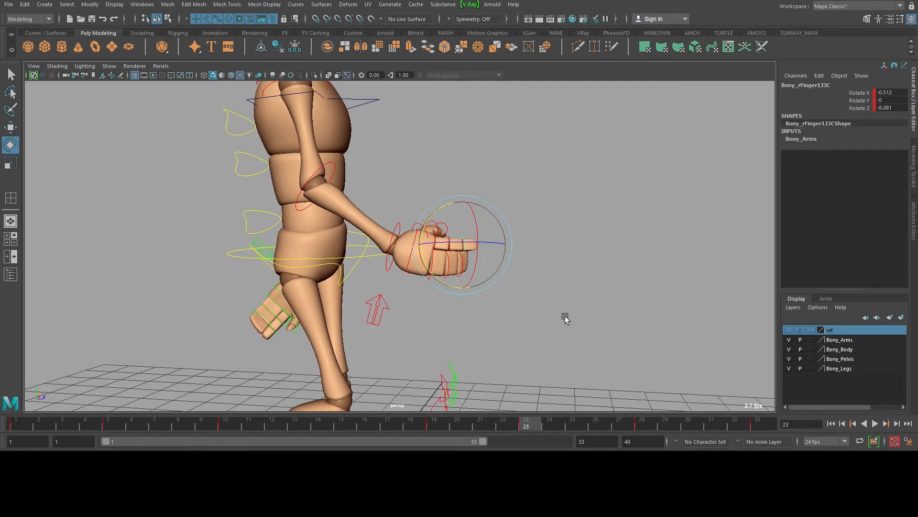
Select all right finger joint controls and delete their keys at frame 28
{"action": "left_click_drag", "start_coordinate": [582, 429], "coordinate": [637, 420]}
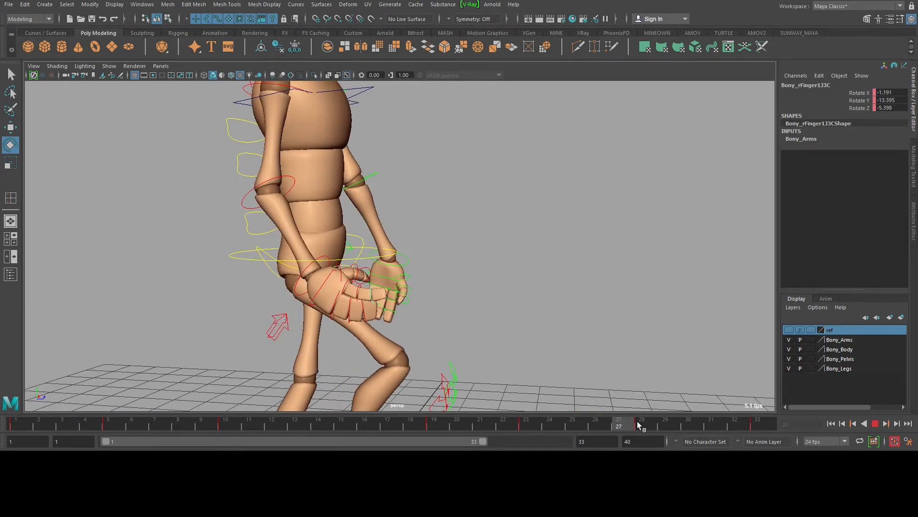
{"action": "left_click_drag", "start_coordinate": [446, 291], "coordinate": [492, 288], "text": "alt"}
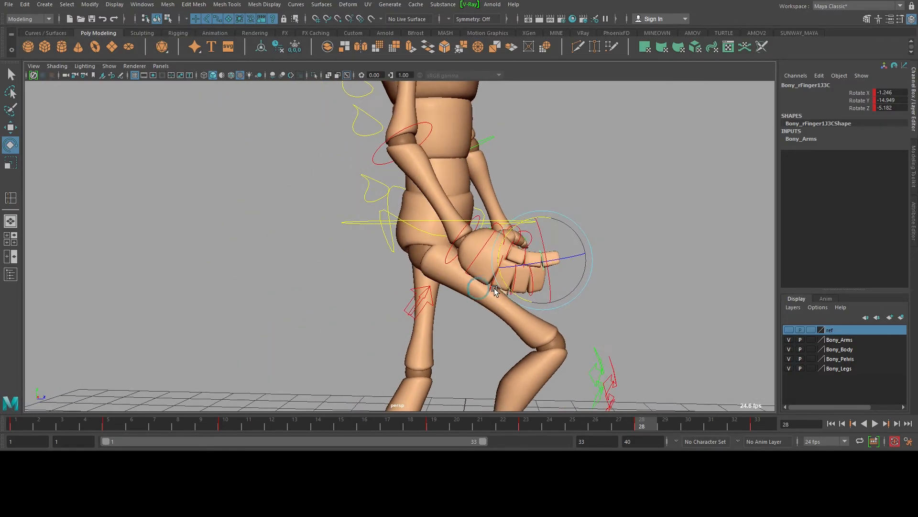
{"action": "key", "text": "q"}
{"action": "left_click", "coordinate": [491, 287]}
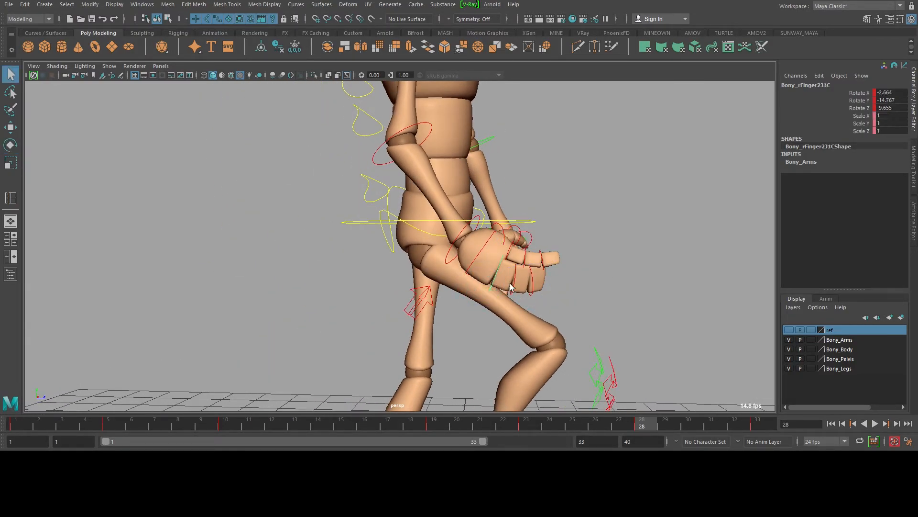
{"action": "left_click", "coordinate": [512, 290], "text": "shift"}
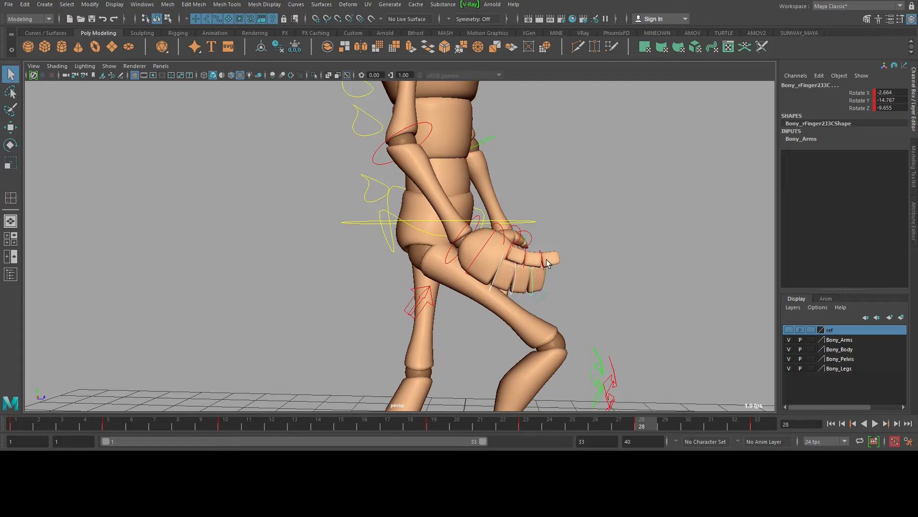
{"action": "left_click", "coordinate": [509, 254]}
{"action": "right_click", "coordinate": [640, 424]}
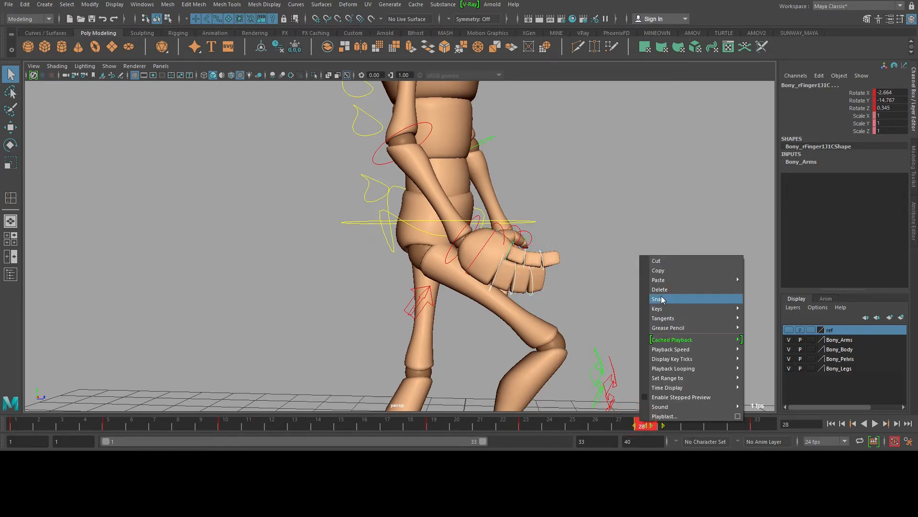
{"action": "left_click", "coordinate": [660, 289]}
Play back the walk cycle and examine the right finger motion from both sides of the character
{"action": "key", "text": "alt+v"}
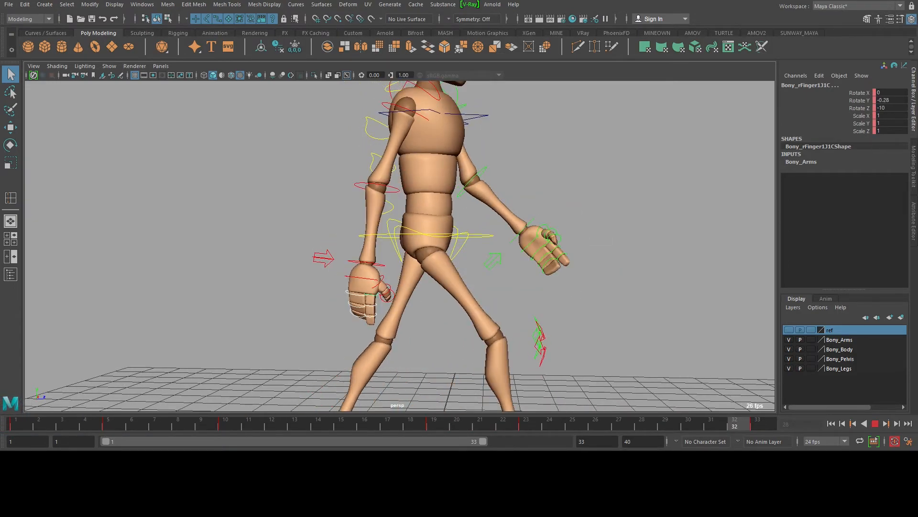
{"action": "key", "text": "alt+v"}
{"action": "left_click", "coordinate": [875, 425]}
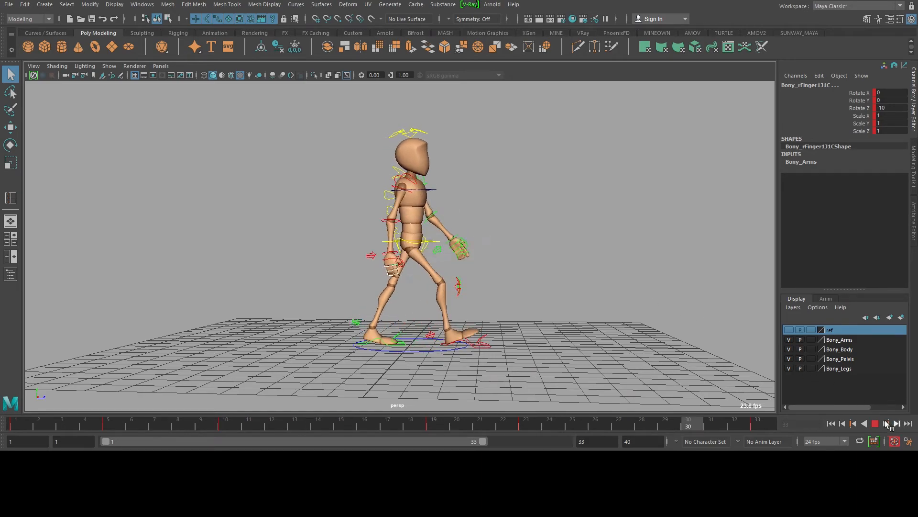
{"action": "right_click_drag", "start_coordinate": [580, 268], "coordinate": [735, 348], "text": "alt"}
{"action": "left_click_drag", "start_coordinate": [734, 349], "coordinate": [582, 308], "text": "alt"}
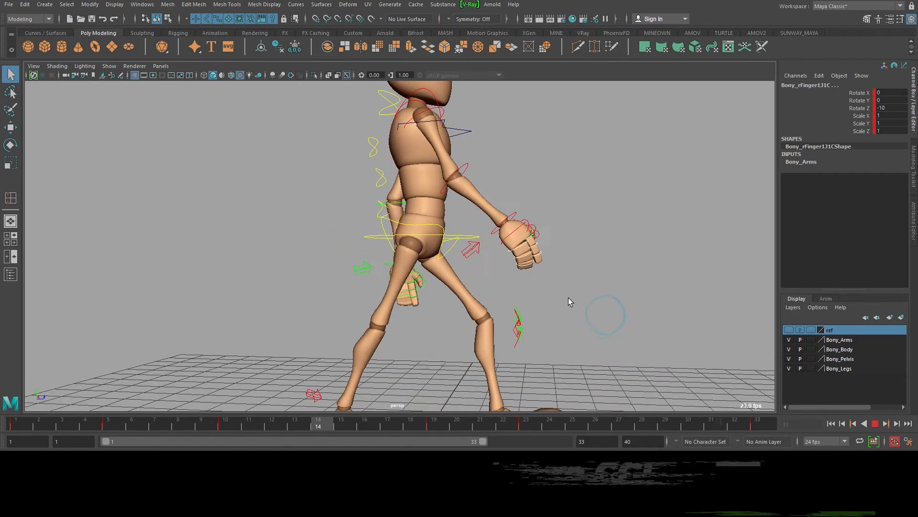
{"action": "left_click_drag", "start_coordinate": [570, 258], "coordinate": [330, 261], "text": "alt"}
{"action": "right_click_drag", "start_coordinate": [378, 261], "coordinate": [287, 258], "text": "alt"}
{"action": "right_click_drag", "start_coordinate": [433, 282], "coordinate": [373, 263], "text": "alt"}
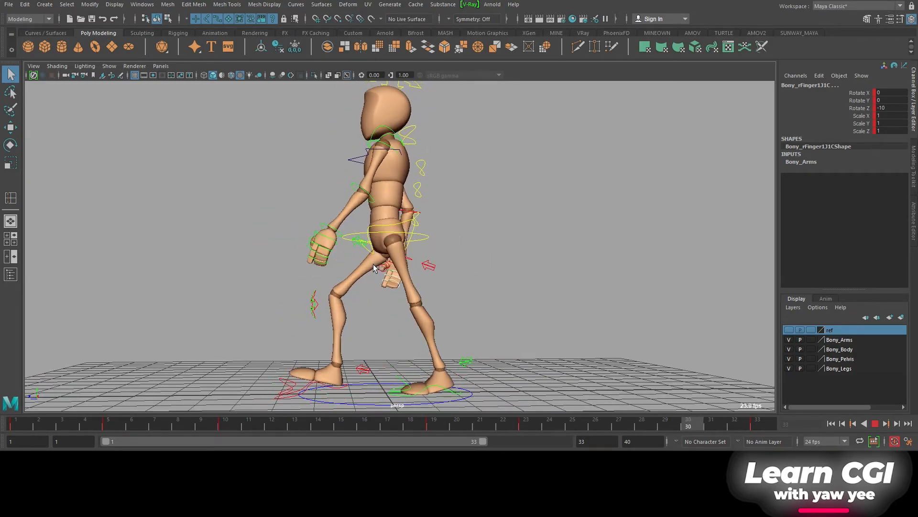
{"action": "left_click_drag", "start_coordinate": [440, 287], "coordinate": [613, 288], "text": "alt"}
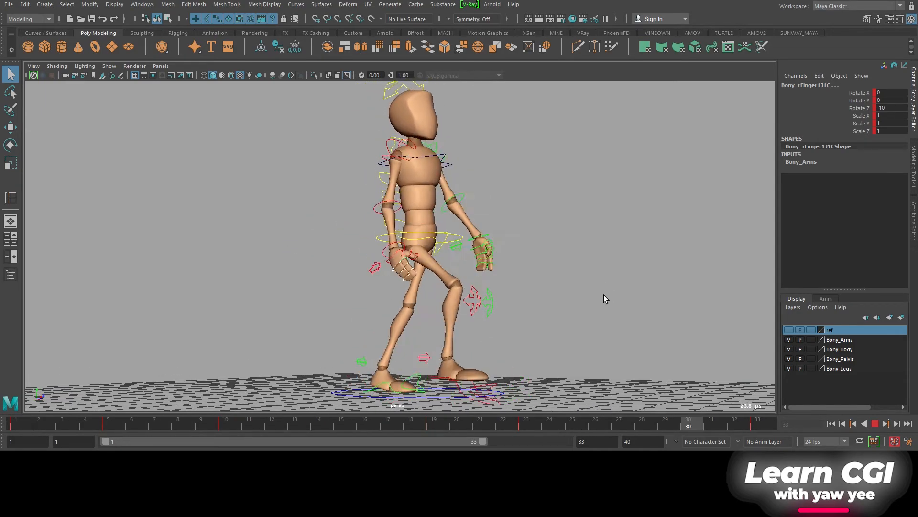
{"action": "left_click", "coordinate": [873, 426]}
Zoom in on the left hand and select its finger joint controls together
{"action": "left_click_drag", "start_coordinate": [684, 293], "coordinate": [335, 224], "text": "alt"}
{"action": "scroll", "coordinate": [338, 235], "scroll_direction": "up", "scroll_amount": 3}
{"action": "middle_click_drag", "start_coordinate": [341, 249], "coordinate": [473, 287], "text": "alt"}
{"action": "scroll", "coordinate": [447, 295], "scroll_direction": "up", "scroll_amount": 2}
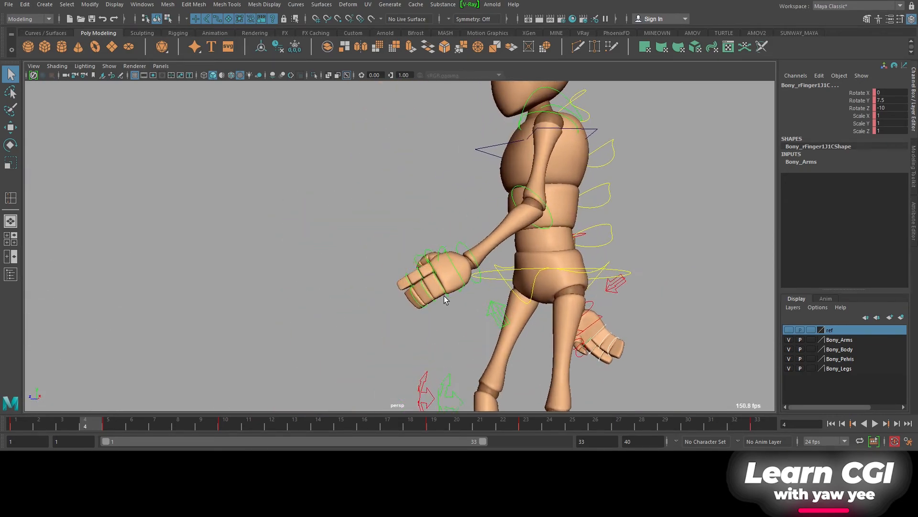
{"action": "left_click", "coordinate": [417, 305], "text": "shift"}
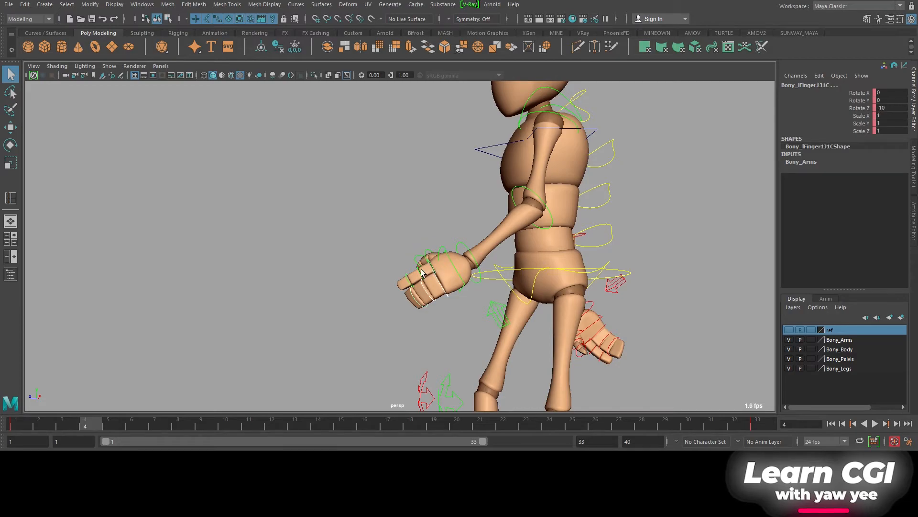
{"action": "left_click", "coordinate": [407, 278], "text": "shift"}
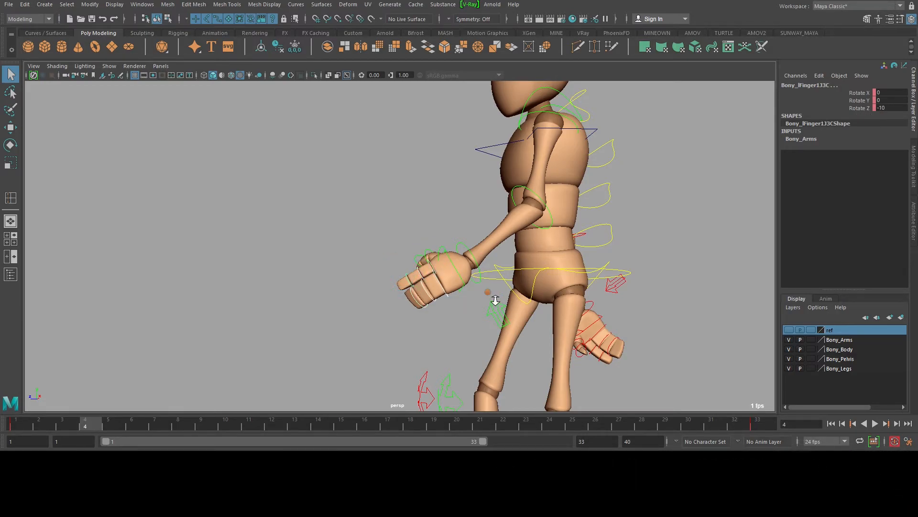
At frame 6, rotate all selected left finger joint controls together to a Rotate Y of -10
{"action": "scroll", "coordinate": [473, 292], "scroll_direction": "down", "scroll_amount": 2}
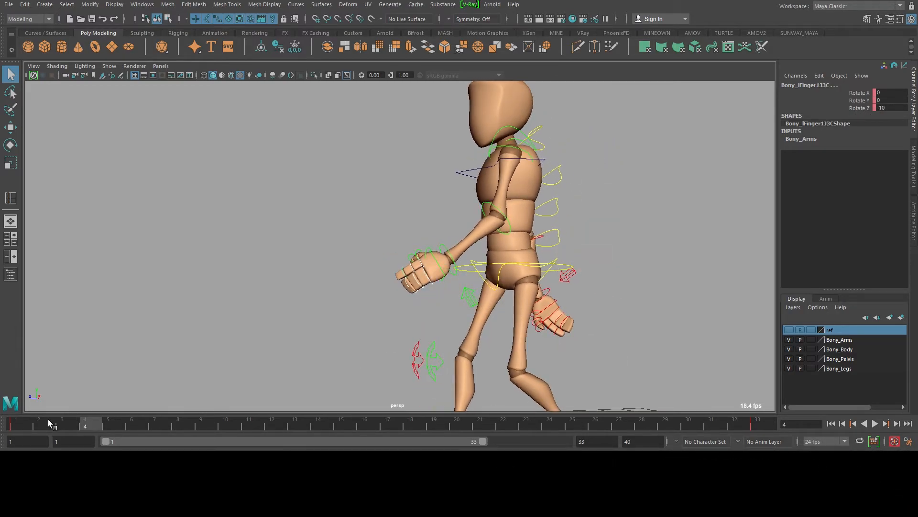
{"action": "key", "text": "alt+v"}
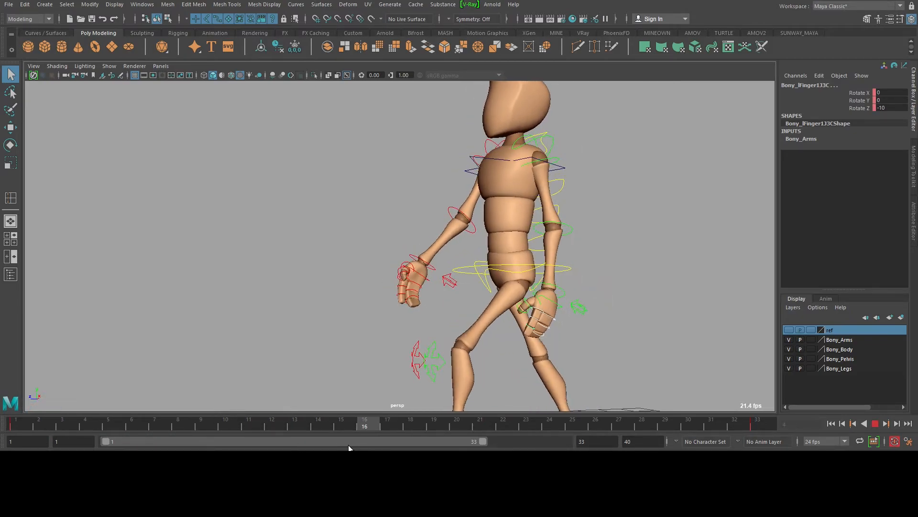
{"action": "left_click_drag", "start_coordinate": [430, 428], "coordinate": [399, 426]}
{"action": "right_click_drag", "start_coordinate": [648, 238], "coordinate": [557, 247], "text": "alt"}
{"action": "left_click_drag", "start_coordinate": [557, 246], "coordinate": [533, 247], "text": "alt"}
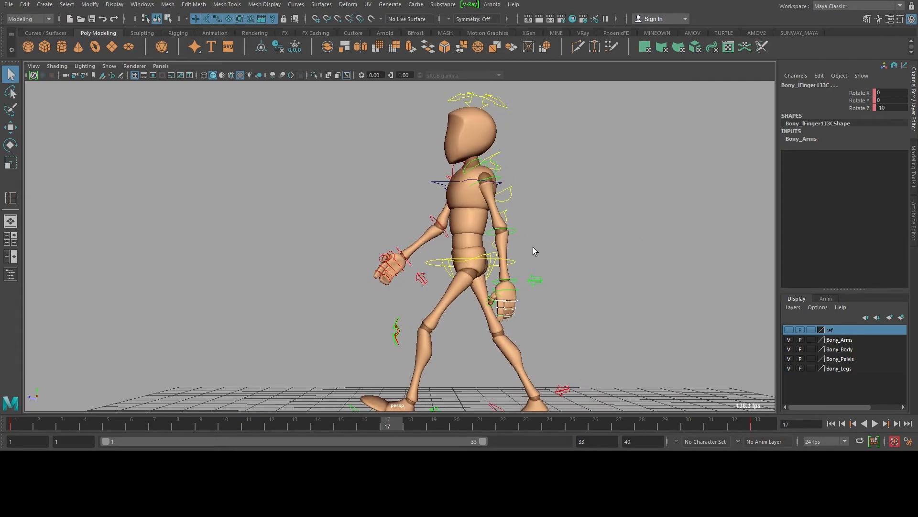
{"action": "left_click_drag", "start_coordinate": [537, 285], "coordinate": [506, 285], "text": "alt"}
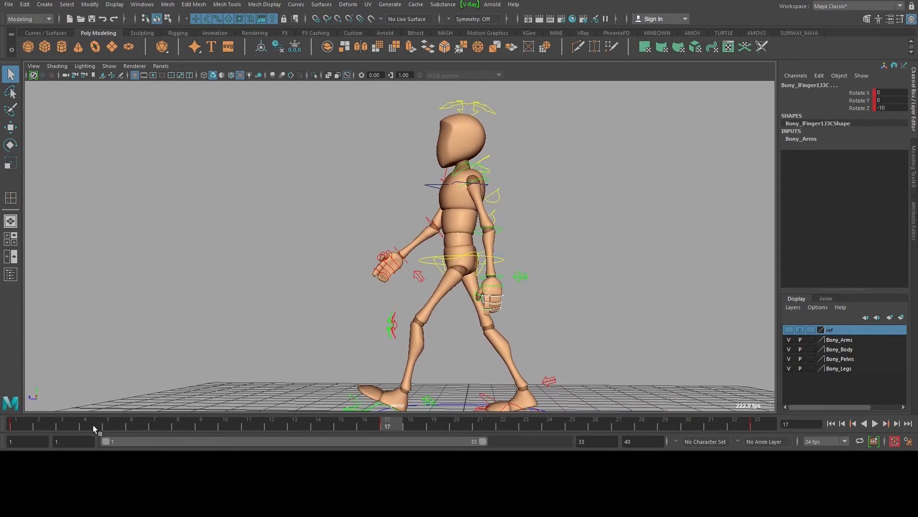
{"action": "left_click", "coordinate": [24, 420]}
{"action": "left_click_drag", "start_coordinate": [28, 419], "coordinate": [131, 440]}
{"action": "key", "text": "e"}
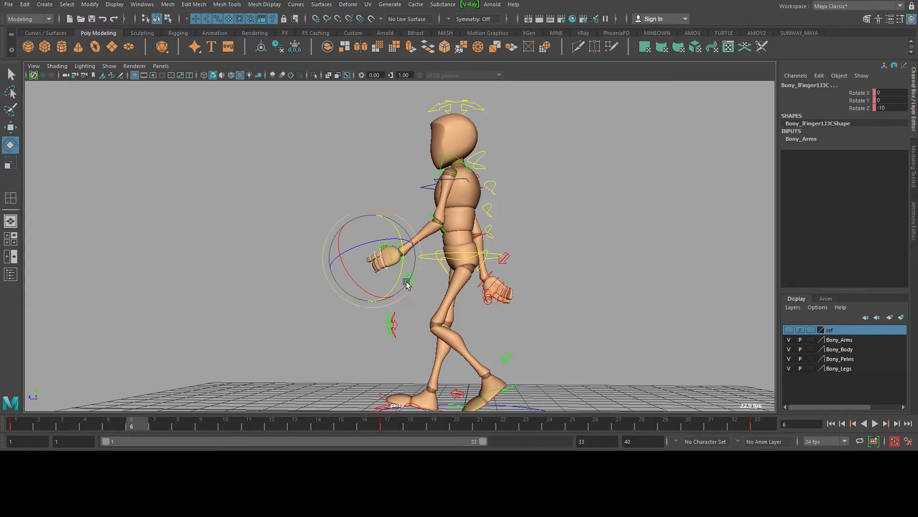
{"action": "left_click_drag", "start_coordinate": [401, 281], "coordinate": [398, 282]}
At frame 6, straighten the left first finger by setting Rotate Y to -5 on its two outer joints
{"action": "right_click_drag", "start_coordinate": [395, 279], "coordinate": [473, 277], "text": "alt"}
{"action": "middle_click_drag", "start_coordinate": [474, 277], "coordinate": [531, 305], "text": "alt"}
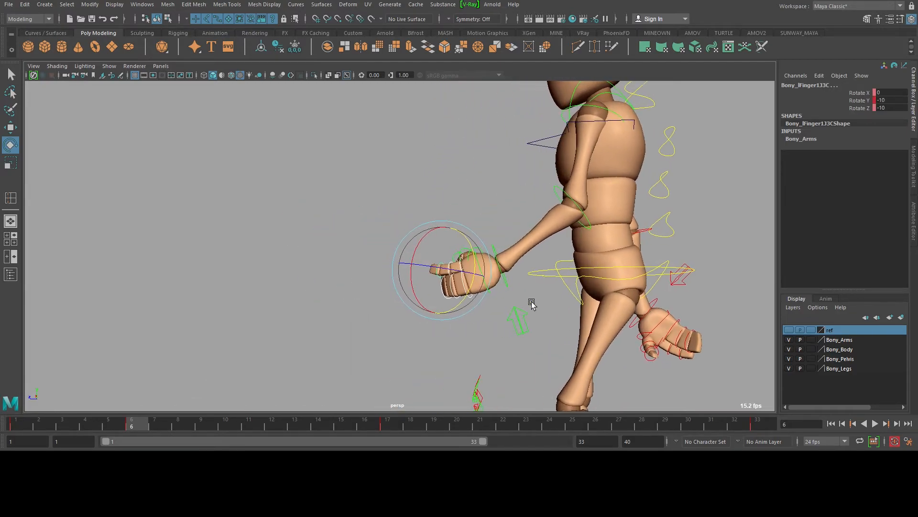
{"action": "right_click_drag", "start_coordinate": [531, 305], "coordinate": [541, 302], "text": "alt"}
{"action": "key", "text": "q"}
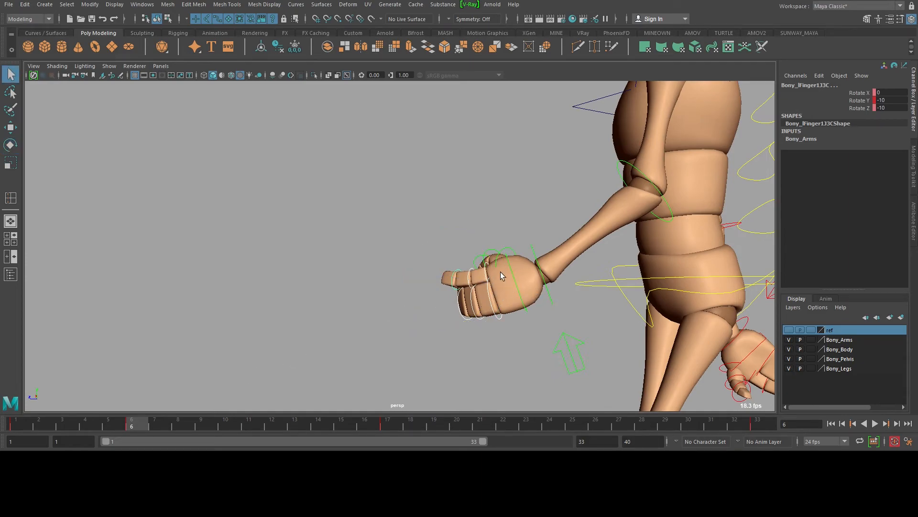
{"action": "left_click", "coordinate": [480, 275]}
{"action": "left_click", "coordinate": [468, 279], "text": "shift"}
{"action": "key", "text": "e"}
{"action": "left_click_drag", "start_coordinate": [484, 305], "coordinate": [486, 307]}
{"action": "left_click_drag", "start_coordinate": [532, 246], "coordinate": [553, 252], "text": "alt"}
Reselect all left finger joint controls and rotate them to a Rotate Y of 10 at frame 22
{"action": "key", "text": "q"}
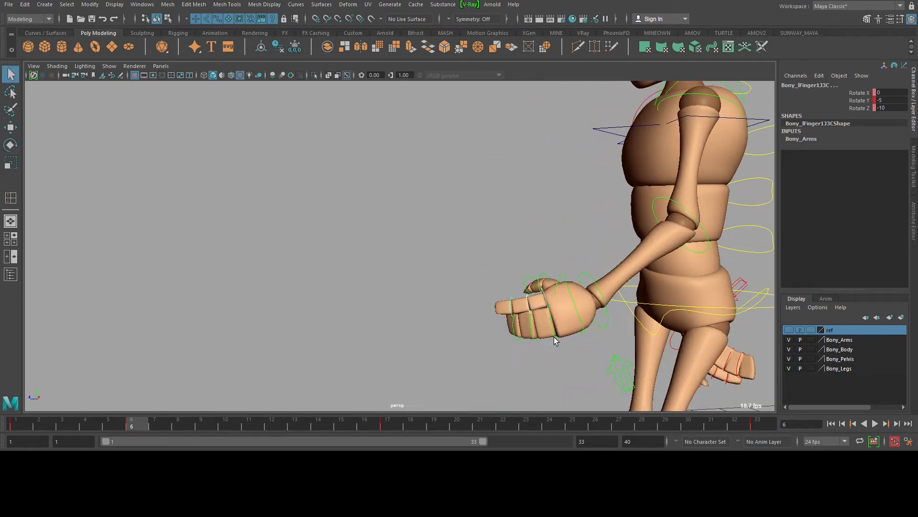
{"action": "left_click", "coordinate": [550, 340]}
{"action": "left_click", "coordinate": [526, 341]}
{"action": "right_click_drag", "start_coordinate": [582, 325], "coordinate": [199, 395], "text": "alt"}
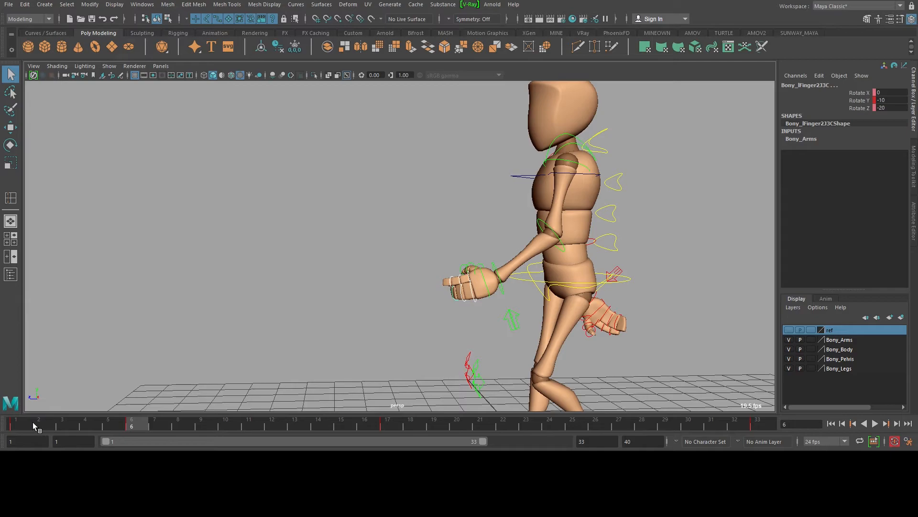
{"action": "key", "text": "alt+v"}
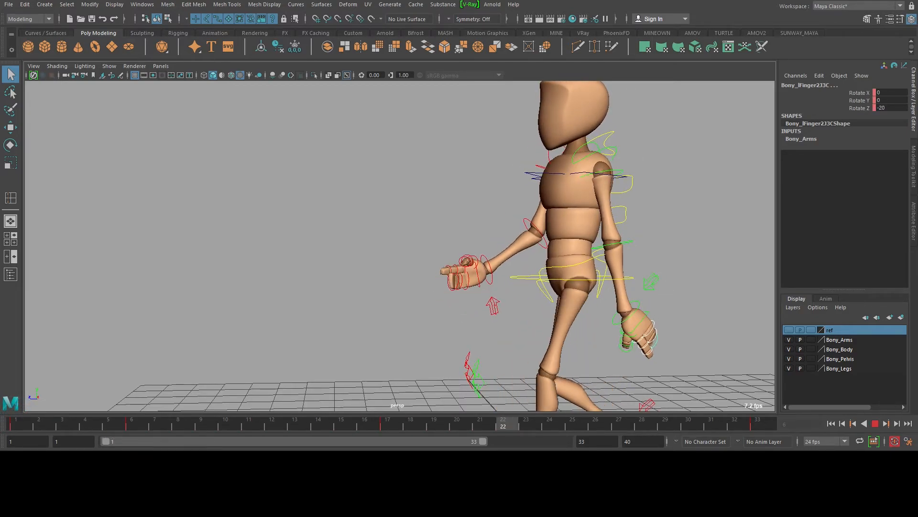
{"action": "middle_click_drag", "start_coordinate": [595, 346], "coordinate": [481, 304], "text": "alt"}
{"action": "key", "text": "e"}
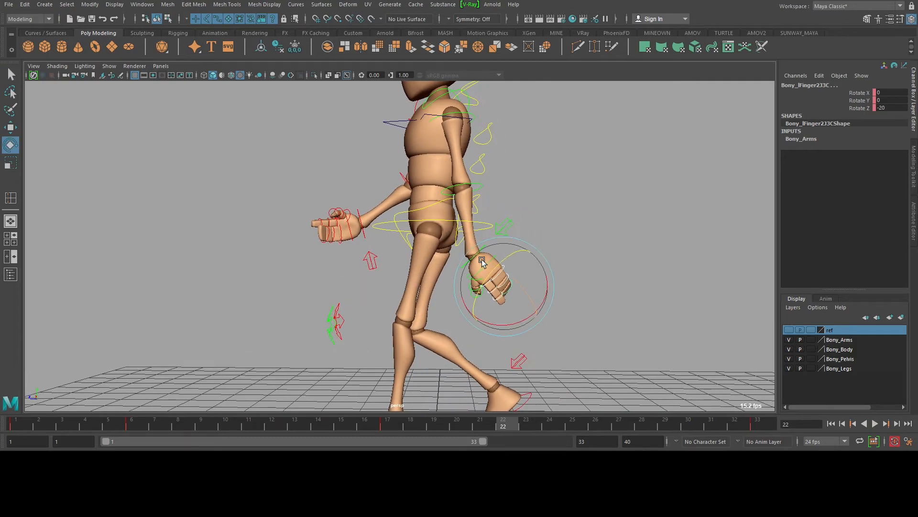
{"action": "mouse_move", "coordinate": [501, 326]}
{"action": "left_mouse_down"}
{"action": "mouse_move", "coordinate": [530, 309]}
{"action": "mouse_move", "coordinate": [503, 303]}
{"action": "left_mouse_up"}
{"action": "key", "text": "ctrl+z"}
{"action": "left_click_drag", "start_coordinate": [458, 227], "coordinate": [451, 224]}
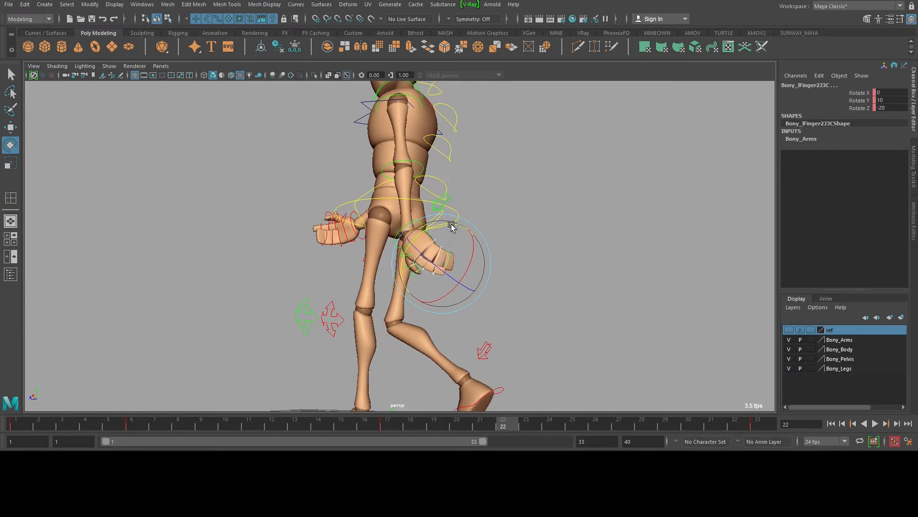
At frame 28, rotate the left finger joints to a Rotate Y of 15 and preview the walk cycle
{"action": "right_click_drag", "start_coordinate": [535, 274], "coordinate": [432, 281], "text": "alt"}
{"action": "left_click_drag", "start_coordinate": [432, 281], "coordinate": [460, 354], "text": "alt"}
{"action": "left_click_drag", "start_coordinate": [510, 425], "coordinate": [639, 429]}
{"action": "left_click_drag", "start_coordinate": [441, 260], "coordinate": [410, 224]}
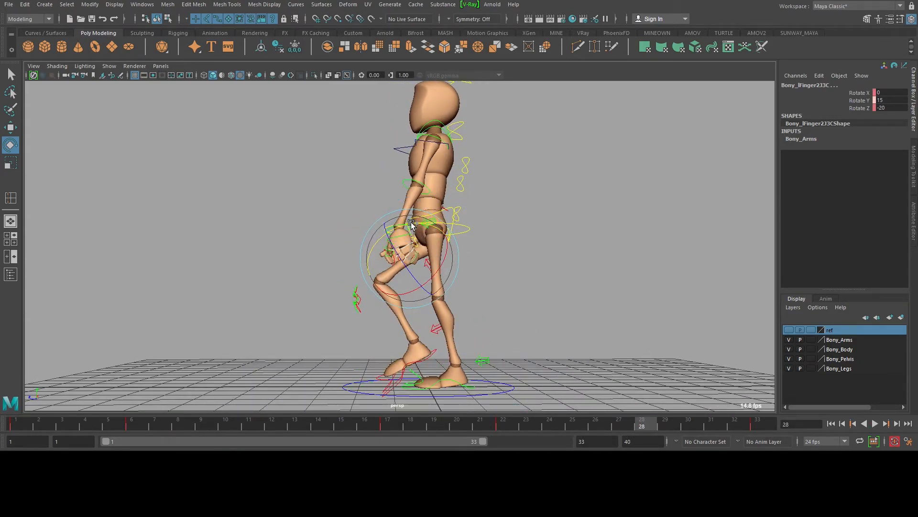
{"action": "left_click", "coordinate": [23, 419]}
{"action": "key", "text": "alt+v"}
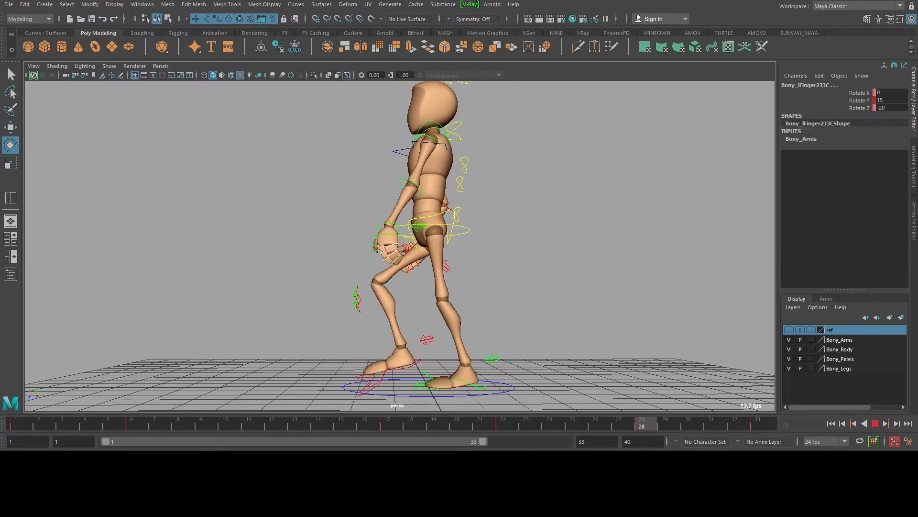
{"action": "key", "text": "alt+v"}
Zoom in on the left hand from the front and select the thumb's middle and tip joint controls
{"action": "left_click_drag", "start_coordinate": [432, 262], "coordinate": [507, 231], "text": "alt"}
{"action": "scroll", "coordinate": [410, 260], "scroll_direction": "up", "scroll_amount": 5}
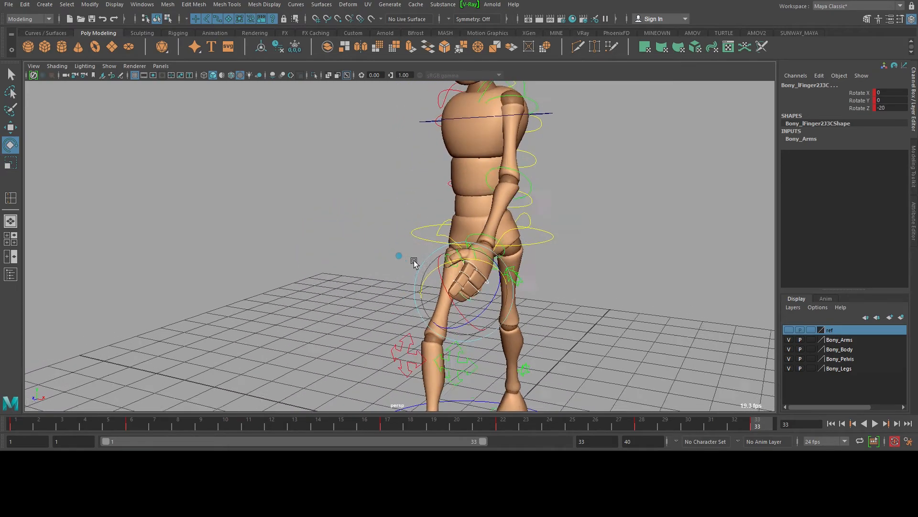
{"action": "left_click_drag", "start_coordinate": [410, 261], "coordinate": [494, 250], "text": "alt"}
{"action": "key", "text": "q"}
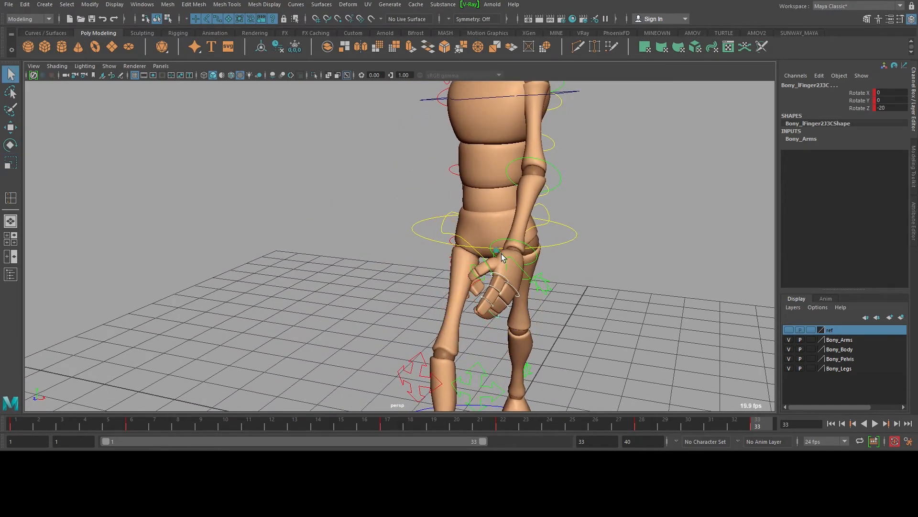
{"action": "left_click", "coordinate": [482, 264]}
{"action": "left_click", "coordinate": [472, 268], "text": "shift"}
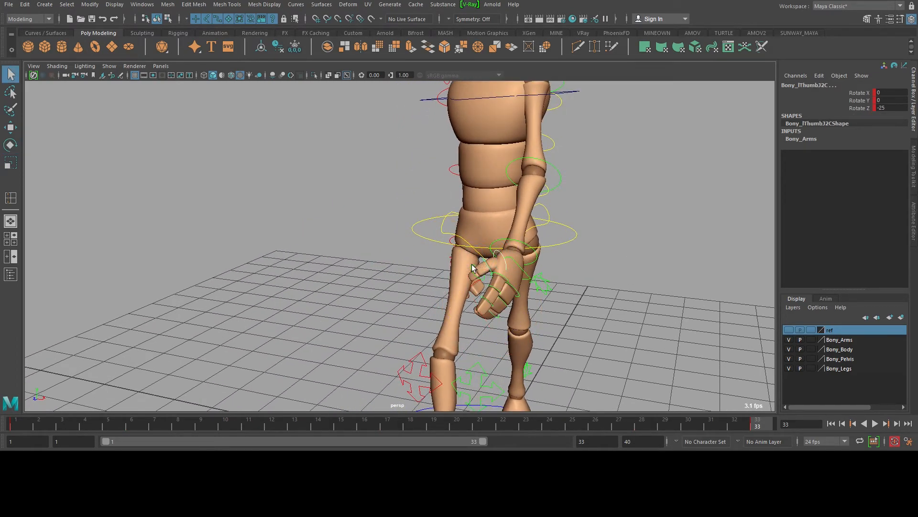
Play through the walk cycle and examine the left thumb's motion from the front and the side
{"action": "right_click_drag", "start_coordinate": [601, 266], "coordinate": [524, 278], "text": "alt"}
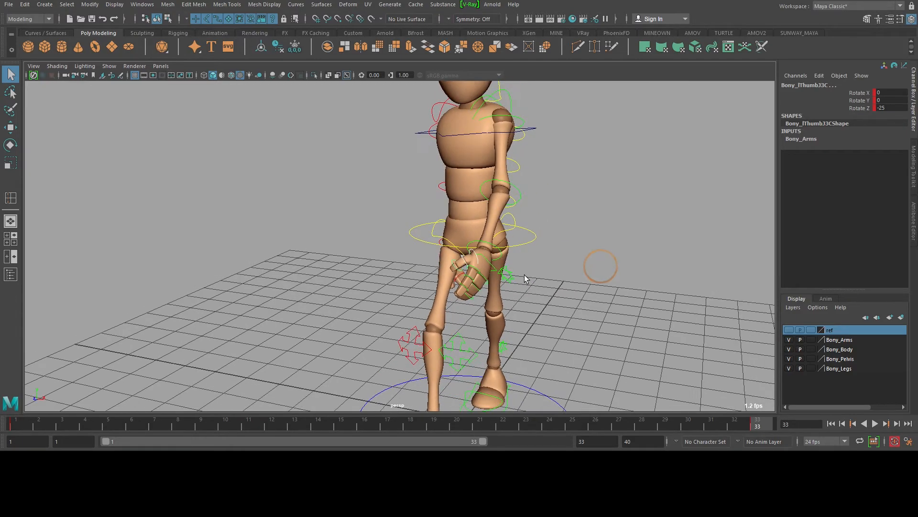
{"action": "left_click", "coordinate": [21, 423]}
{"action": "key", "text": "alt+v"}
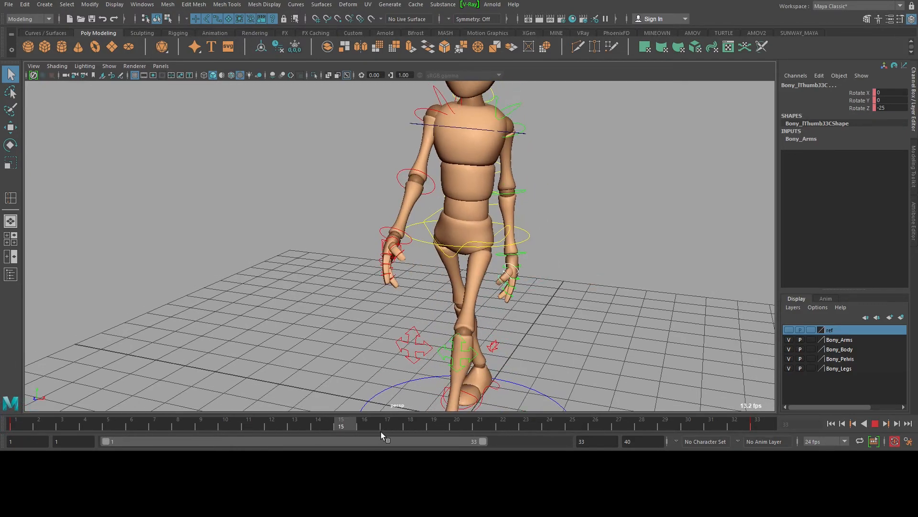
{"action": "key", "text": "alt+v"}
{"action": "left_click_drag", "start_coordinate": [534, 297], "coordinate": [560, 245], "text": "alt"}
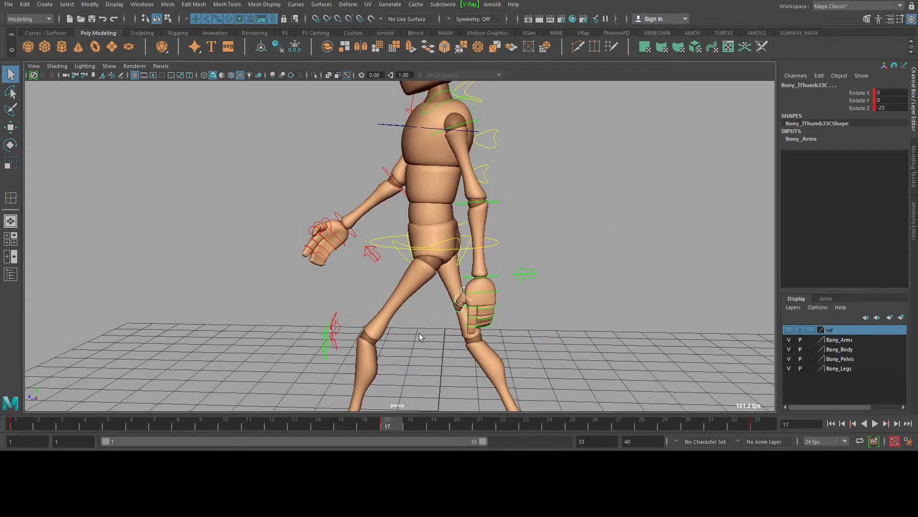
{"action": "left_click", "coordinate": [34, 419]}
{"action": "key", "text": "alt+v"}
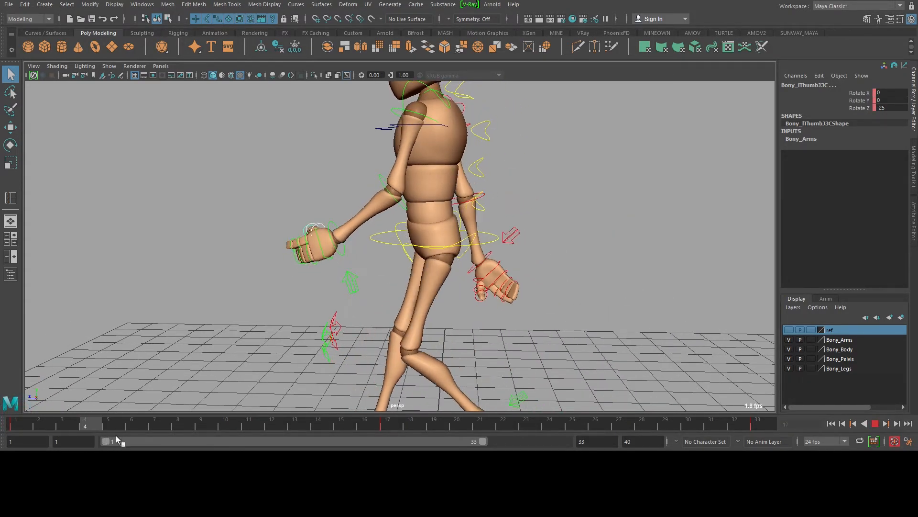
{"action": "key", "text": "alt+v"}
{"action": "left_click_drag", "start_coordinate": [469, 237], "coordinate": [511, 241], "text": "alt"}
{"action": "left_click", "coordinate": [18, 421]}
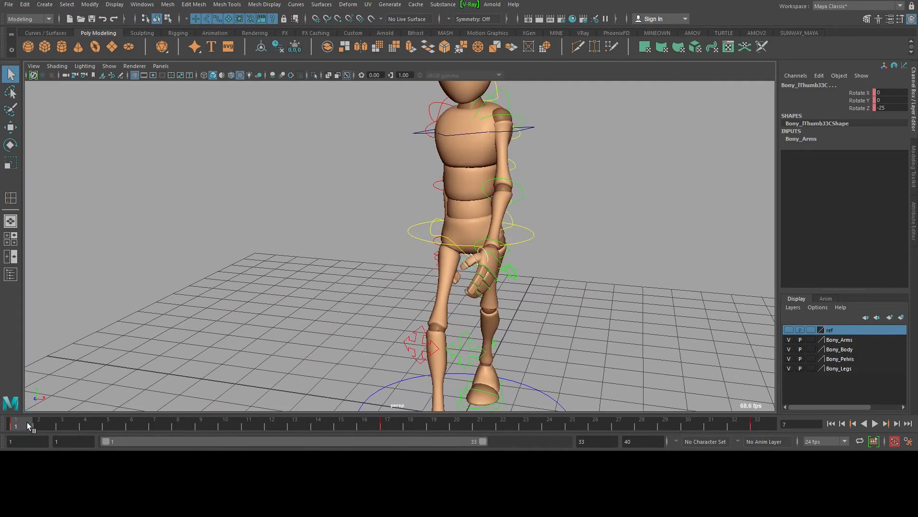
{"action": "key", "text": "alt+v"}
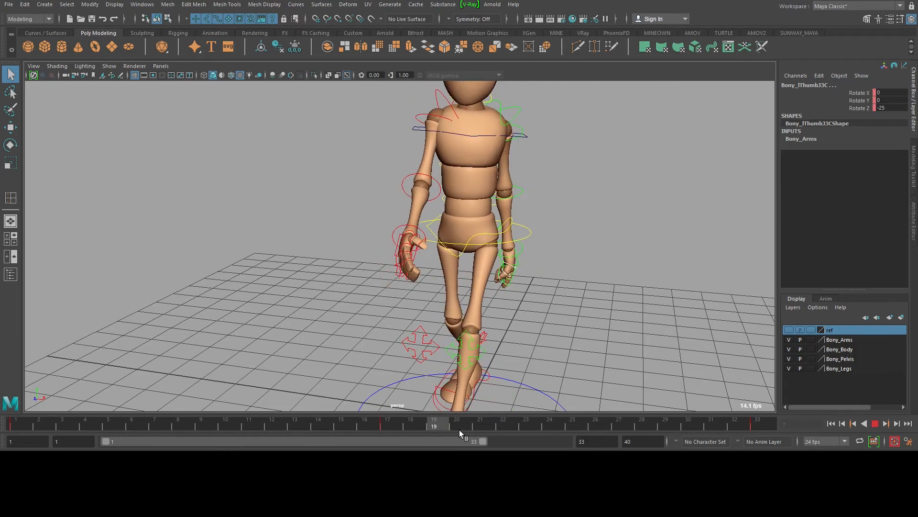
{"action": "left_click", "coordinate": [507, 428]}
{"action": "left_click_drag", "start_coordinate": [625, 237], "coordinate": [541, 215], "text": "alt"}
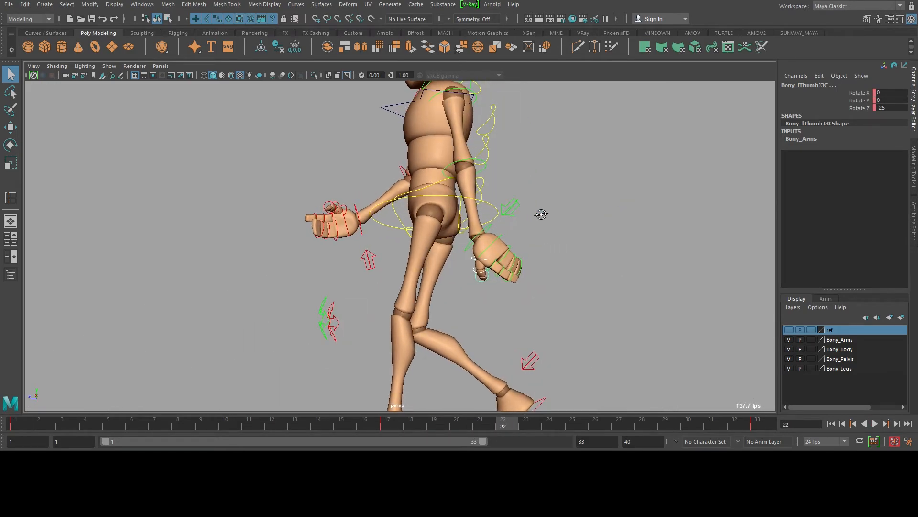
At frame 21, rotate the left thumb joints to about -5, 10 and -8 in X, Y and Z, and check the motion
{"action": "left_click", "coordinate": [393, 420]}
{"action": "left_click_drag", "start_coordinate": [407, 422], "coordinate": [476, 421]}
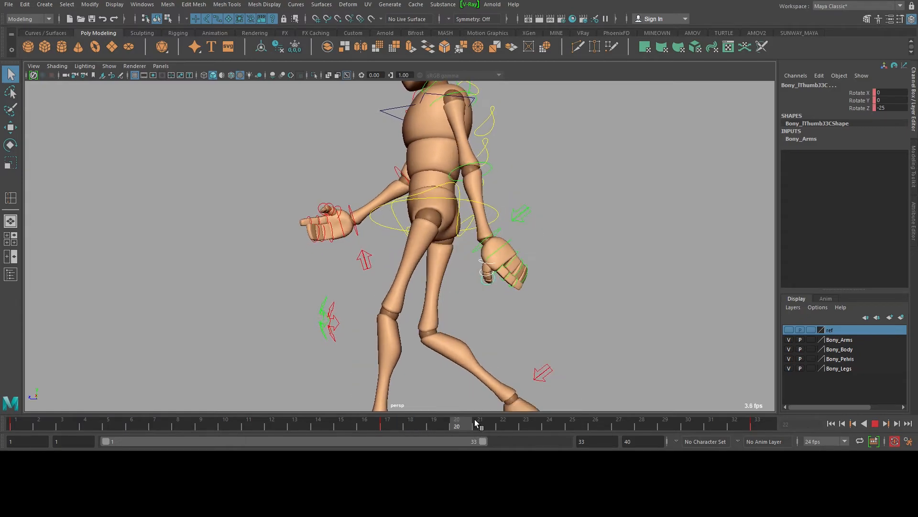
{"action": "key", "text": "e"}
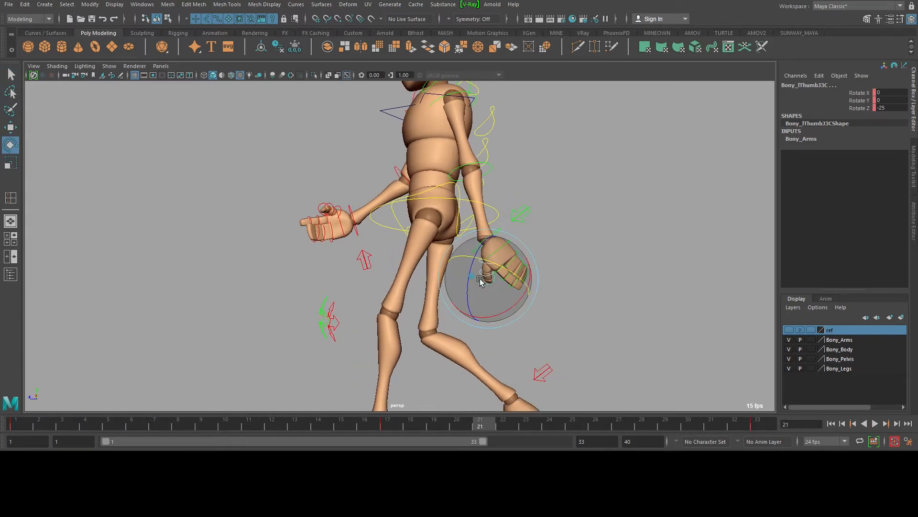
{"action": "left_click_drag", "start_coordinate": [480, 276], "coordinate": [520, 254]}
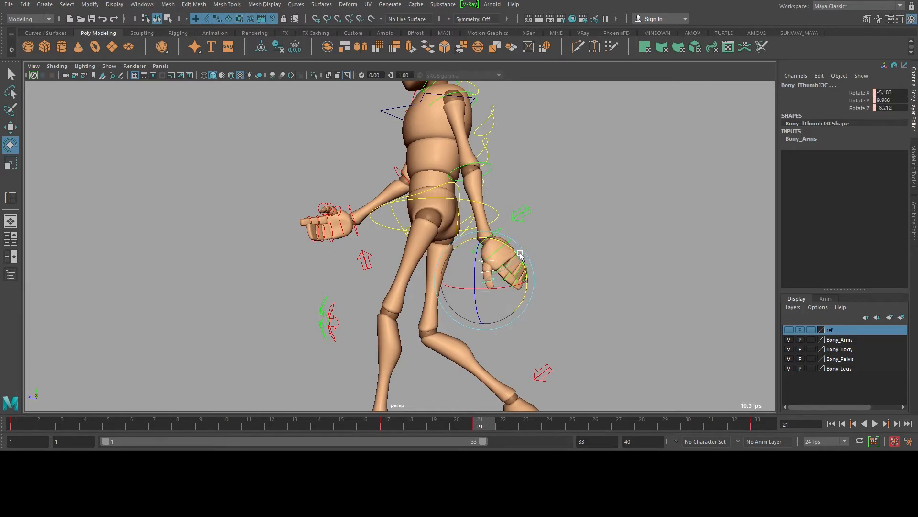
{"action": "left_click_drag", "start_coordinate": [385, 428], "coordinate": [765, 427]}
{"action": "left_click_drag", "start_coordinate": [455, 234], "coordinate": [455, 259], "text": "alt"}
{"action": "left_click_drag", "start_coordinate": [33, 423], "coordinate": [154, 425]}
Orbit to the character's right side and select the right thumb's joint controls together
{"action": "left_click_drag", "start_coordinate": [298, 338], "coordinate": [333, 312], "text": "alt"}
{"action": "key", "text": "q"}
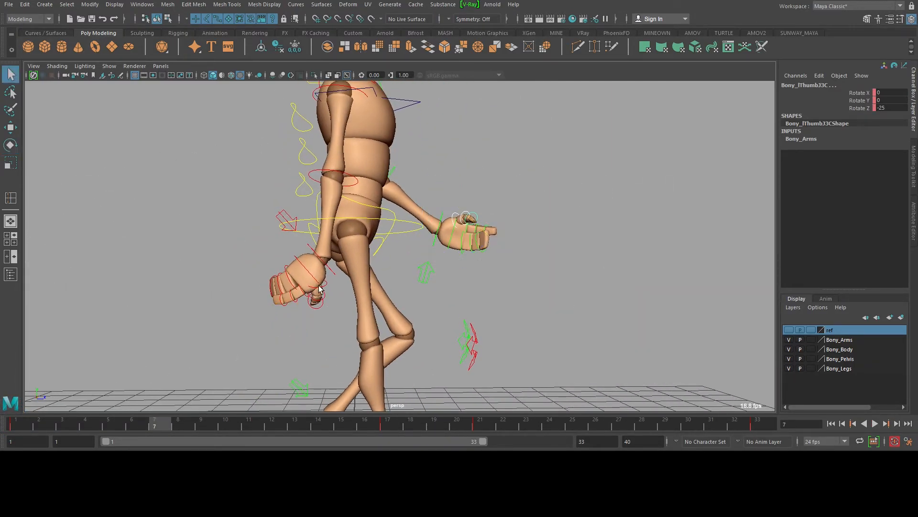
{"action": "left_click", "coordinate": [326, 283]}
{"action": "left_click", "coordinate": [320, 290]}
{"action": "left_click", "coordinate": [322, 305], "text": "shift"}
At frame 21, rotate the right thumb joints to a Rotate X of 10 and a Rotate Z of -10
{"action": "right_click_drag", "start_coordinate": [488, 325], "coordinate": [416, 314], "text": "alt"}
{"action": "left_click_drag", "start_coordinate": [416, 314], "coordinate": [411, 324], "text": "alt"}
{"action": "left_click_drag", "start_coordinate": [290, 421], "coordinate": [390, 427]}
{"action": "left_click_drag", "start_coordinate": [481, 281], "coordinate": [480, 283], "text": "alt"}
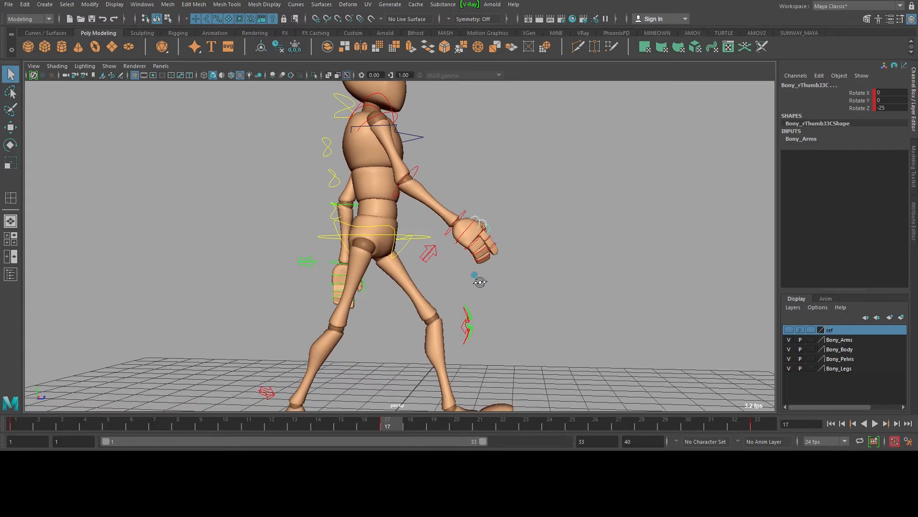
{"action": "key", "text": "alt+v"}
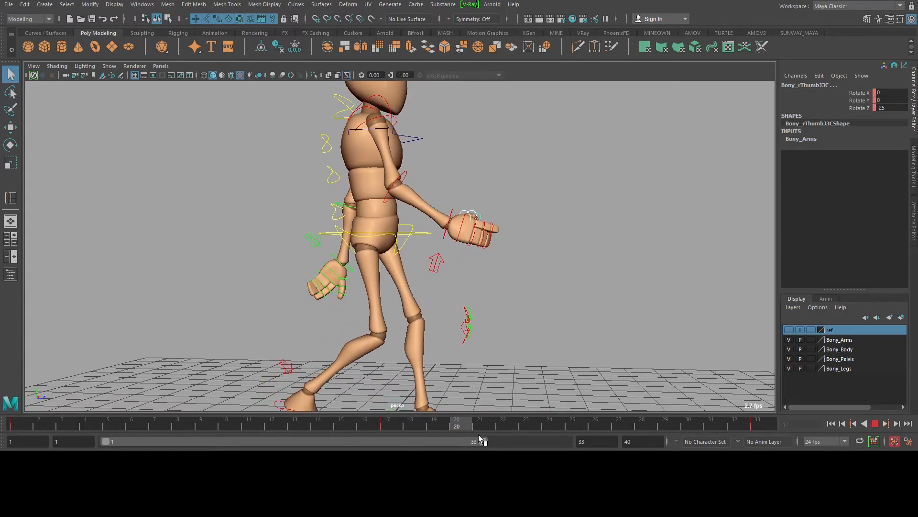
{"action": "left_click_drag", "start_coordinate": [567, 438], "coordinate": [484, 423]}
{"action": "key", "text": "e"}
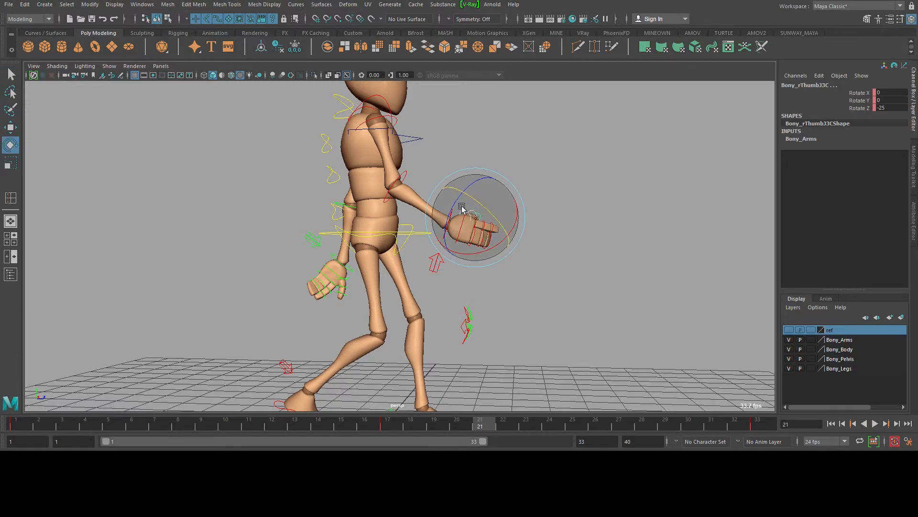
{"action": "left_click_drag", "start_coordinate": [487, 253], "coordinate": [452, 206]}
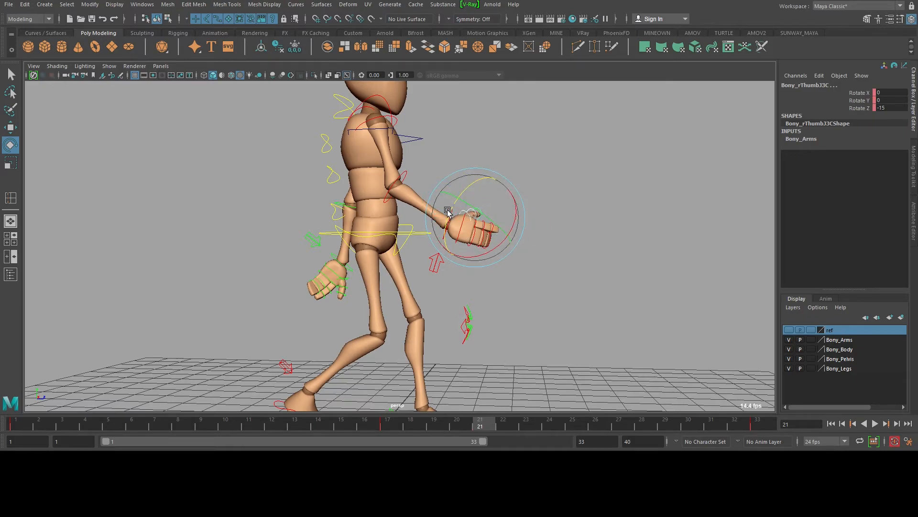
{"action": "left_click_drag", "start_coordinate": [476, 241], "coordinate": [496, 246]}
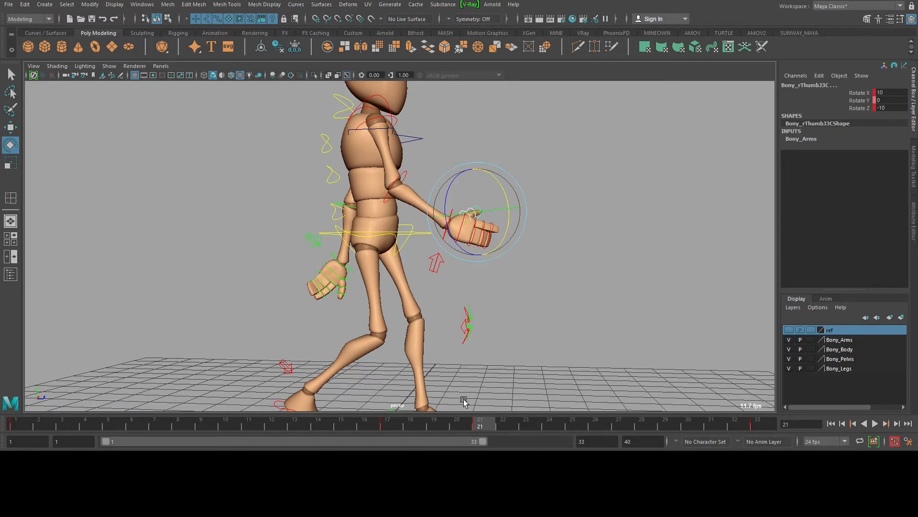
Play through the walk cycle and examine the right thumb's motion
{"action": "mouse_move", "coordinate": [393, 423]}
{"action": "left_mouse_down"}
{"action": "mouse_move", "coordinate": [482, 424]}
{"action": "mouse_move", "coordinate": [380, 406]}
{"action": "left_mouse_up"}
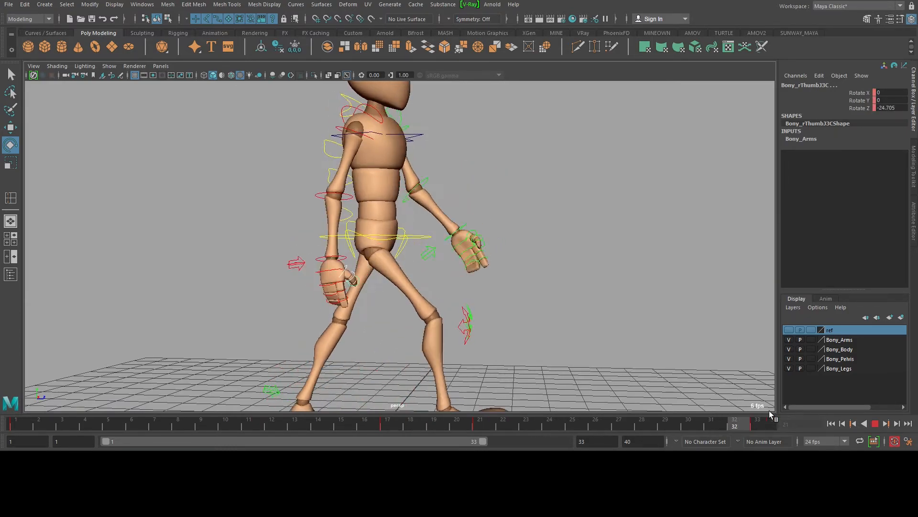
{"action": "left_click", "coordinate": [14, 423]}
{"action": "key", "text": "alt+v"}
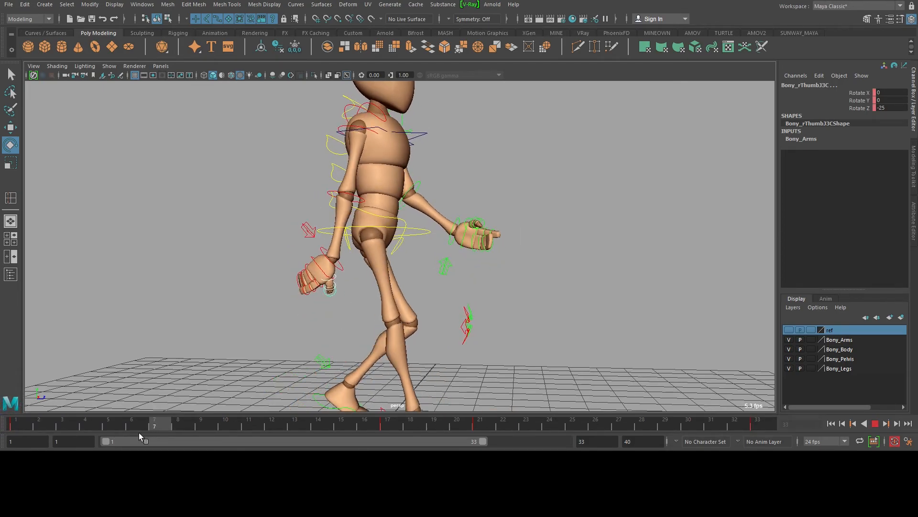
At frame 6, rotate the right thumb's joints to a Rotate Y of 10 and play the walk cycle
{"action": "key", "text": "alt+v"}
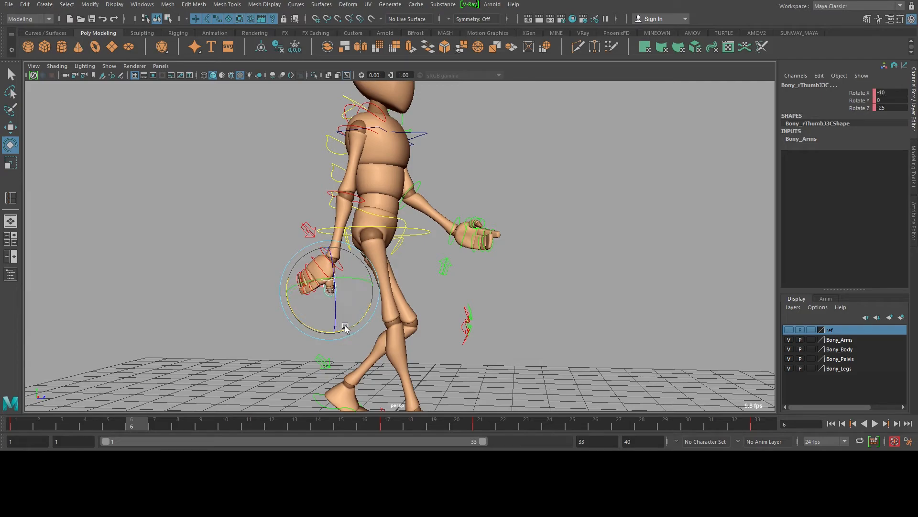
{"action": "left_click_drag", "start_coordinate": [344, 327], "coordinate": [359, 294]}
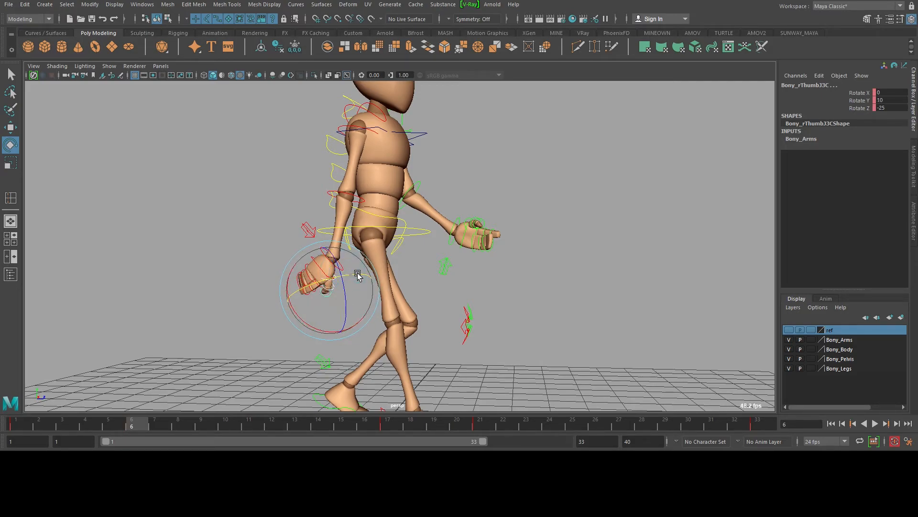
{"action": "key", "text": "alt+v"}
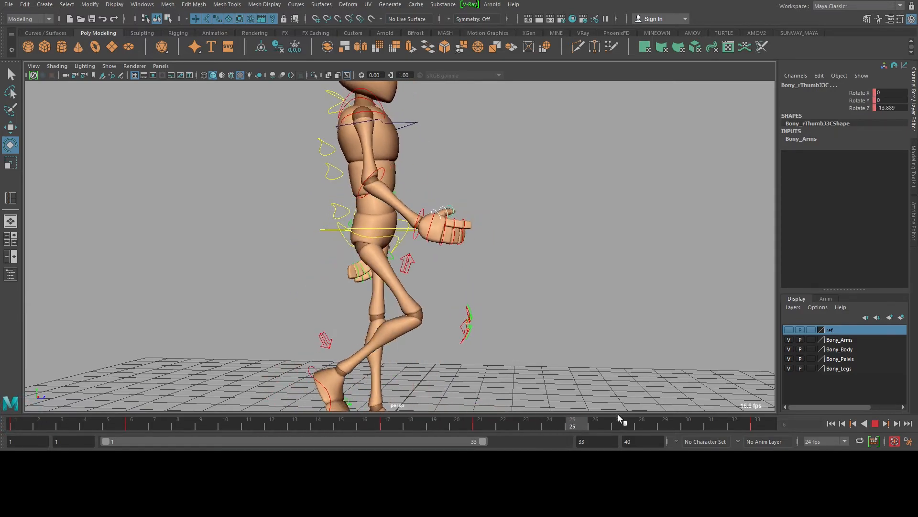
Play through the walk cycle from several angles and examine how both hands move
{"action": "left_click", "coordinate": [871, 424]}
{"action": "left_click", "coordinate": [875, 424]}
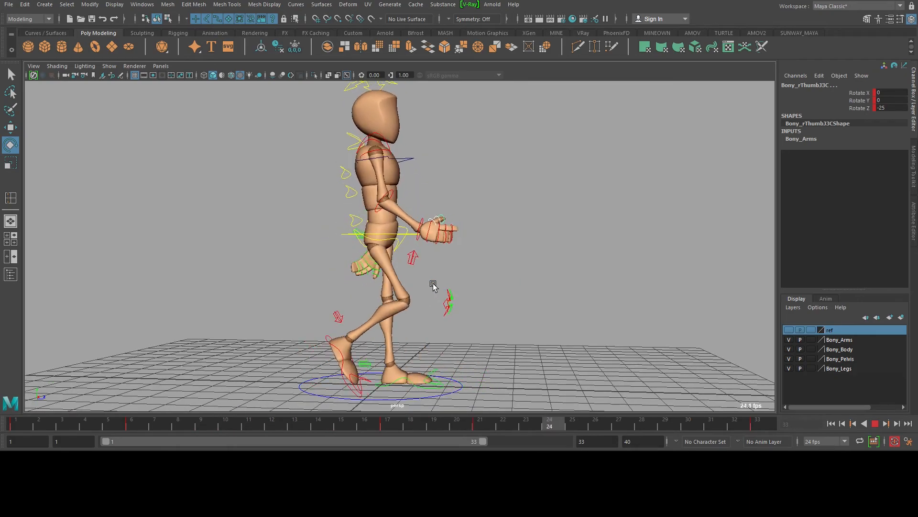
{"action": "left_click_drag", "start_coordinate": [518, 256], "coordinate": [468, 231], "text": "alt"}
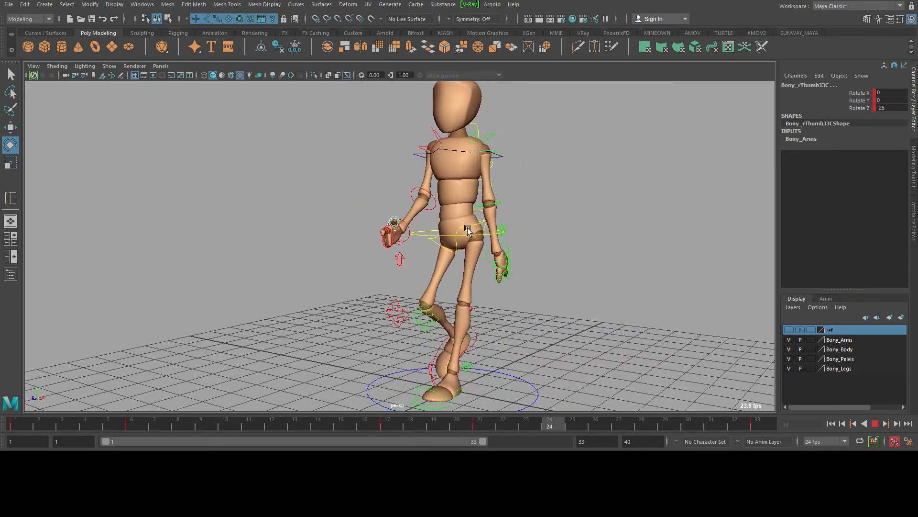
{"action": "left_click_drag", "start_coordinate": [468, 231], "coordinate": [598, 226], "text": "alt"}
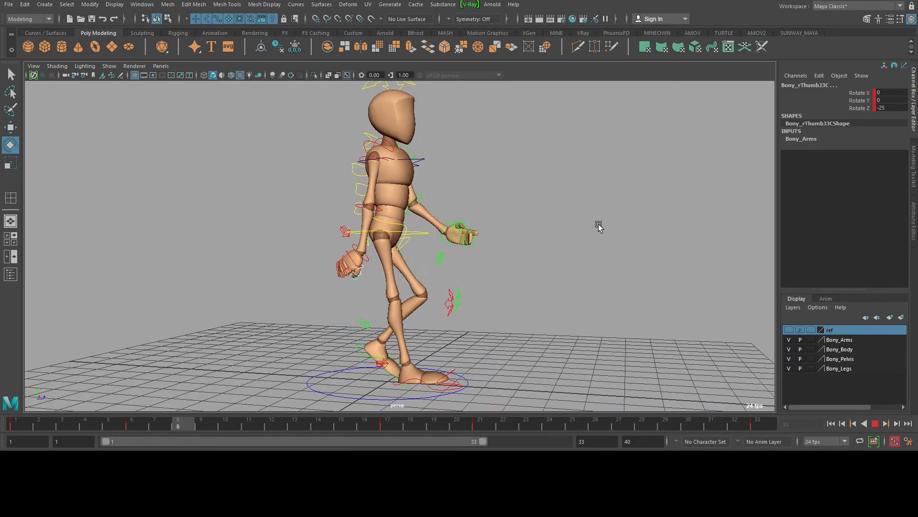
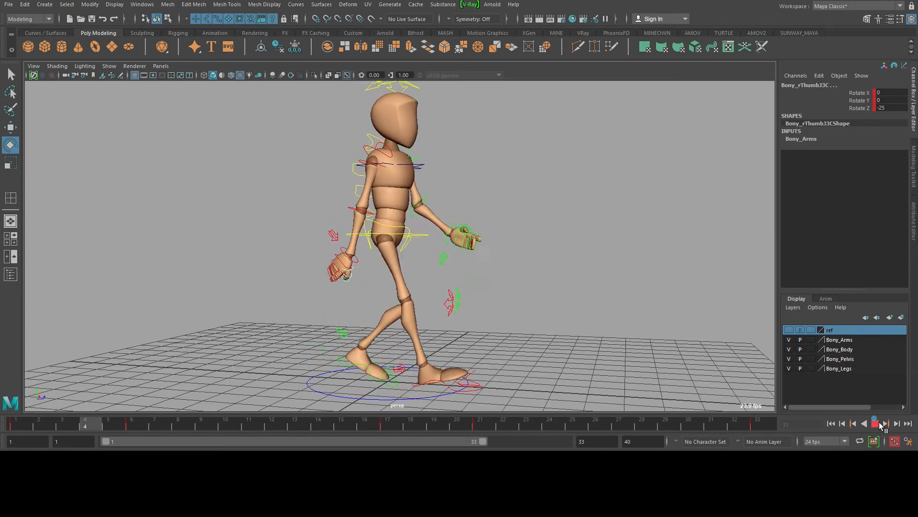
{"action": "left_click", "coordinate": [880, 424]}
At frame 9, rotate the left wrist control to a Rotate Y of -10
{"action": "left_click", "coordinate": [448, 224]}
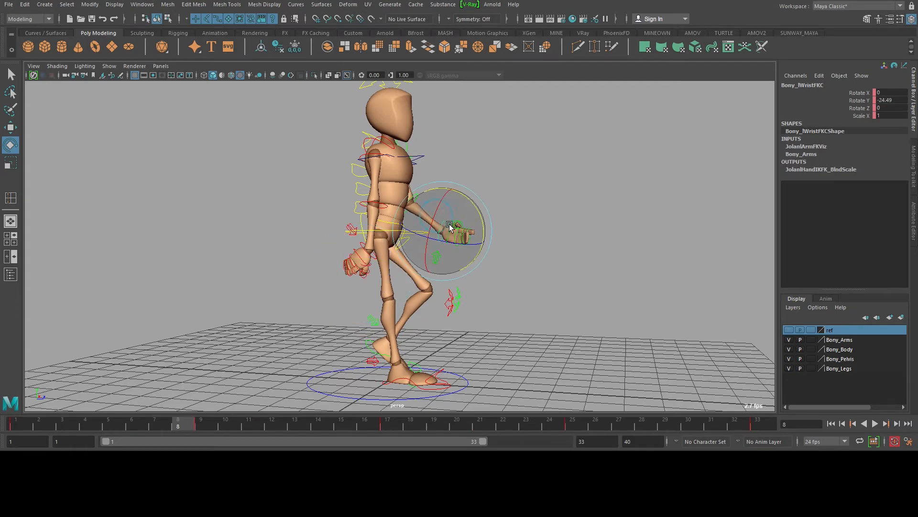
{"action": "left_click", "coordinate": [199, 423]}
{"action": "scroll", "coordinate": [478, 231], "scroll_direction": "up", "scroll_amount": 2}
{"action": "left_click_drag", "start_coordinate": [476, 205], "coordinate": [487, 206]}
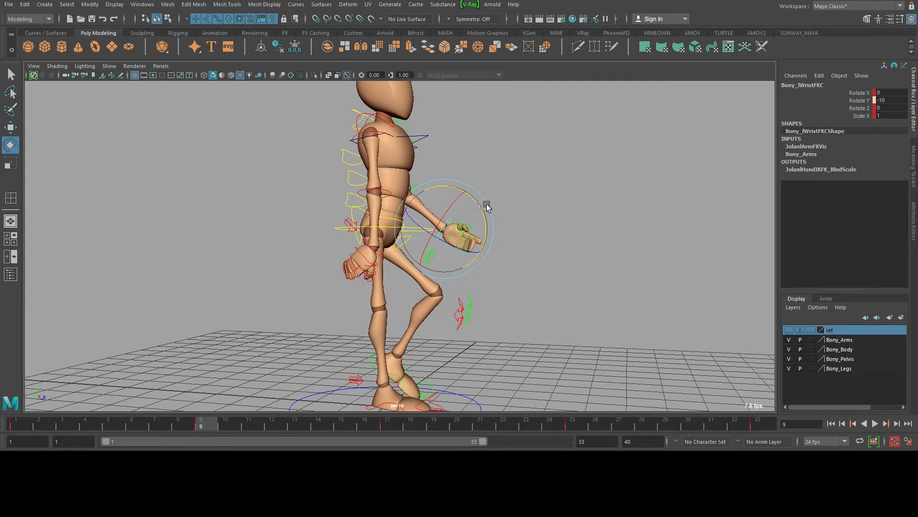
{"action": "key", "text": "q"}
At frame 25, rotate the right wrist control to a Rotate Y of -15 and check the motion in playback
{"action": "left_click_drag", "start_coordinate": [254, 427], "coordinate": [584, 431]}
{"action": "left_click", "coordinate": [442, 215]}
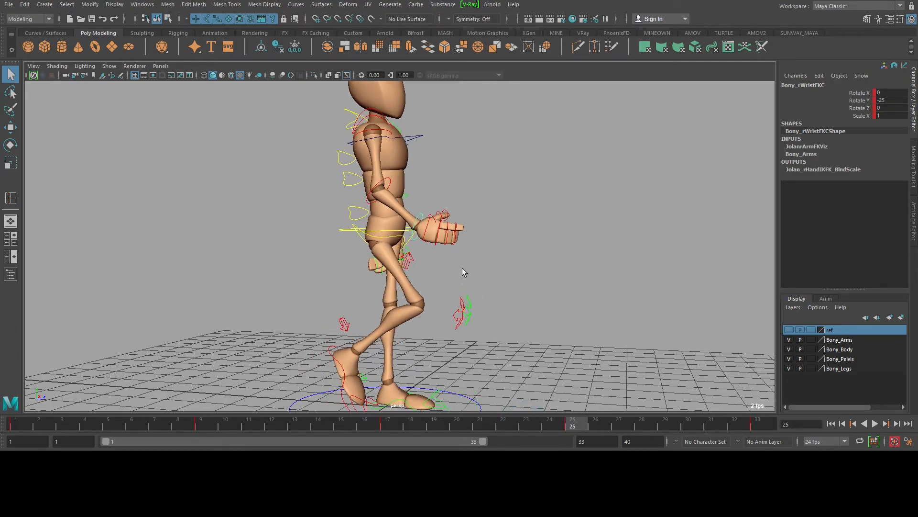
{"action": "key", "text": "e"}
{"action": "left_click_drag", "start_coordinate": [454, 259], "coordinate": [439, 262]}
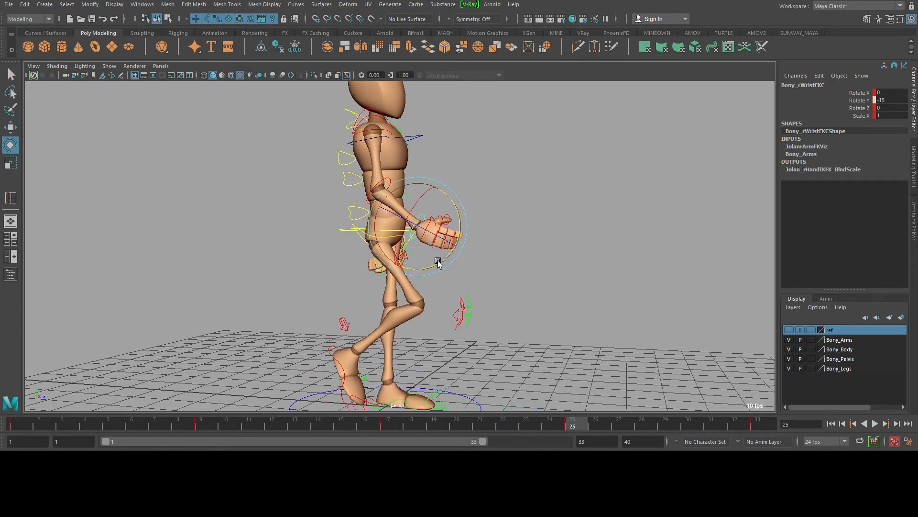
{"action": "key", "text": "alt+v"}
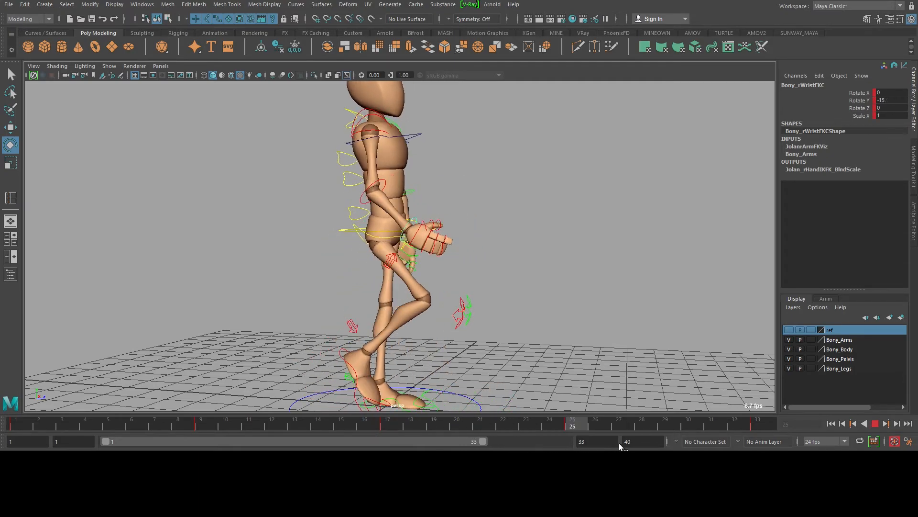
{"action": "key", "text": "alt+v"}
Make the ref layer visible and play the walk cycle from the front against the reference footage
{"action": "mouse_move", "coordinate": [596, 320]}
{"action": "left_mouse_down", "text": "alt"}
{"action": "mouse_move", "coordinate": [516, 319]}
{"action": "mouse_move", "coordinate": [509, 307]}
{"action": "left_mouse_up", "text": "alt"}
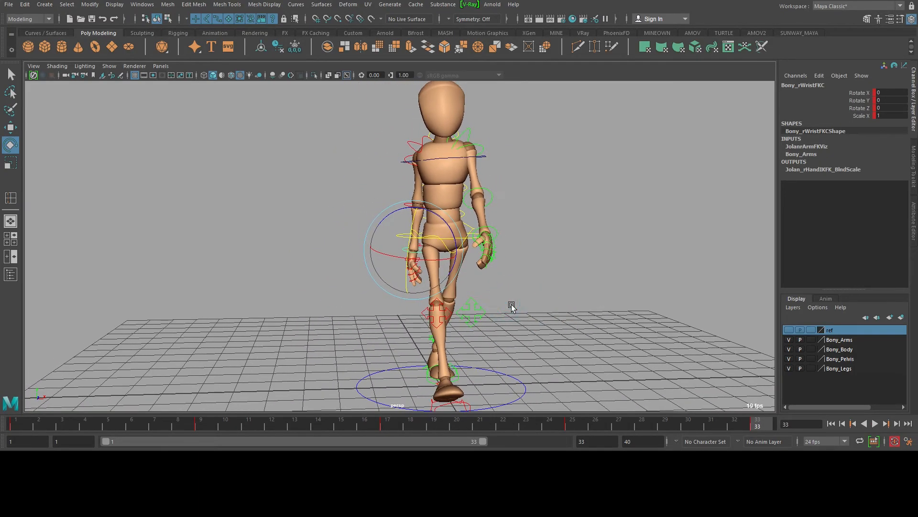
{"action": "left_click", "coordinate": [788, 329]}
{"action": "right_click_drag", "start_coordinate": [566, 315], "coordinate": [518, 294], "text": "alt"}
{"action": "right_click_drag", "start_coordinate": [387, 276], "coordinate": [410, 234], "text": "alt"}
{"action": "left_click_drag", "start_coordinate": [412, 417], "coordinate": [167, 424]}
{"action": "key", "text": "alt+v"}
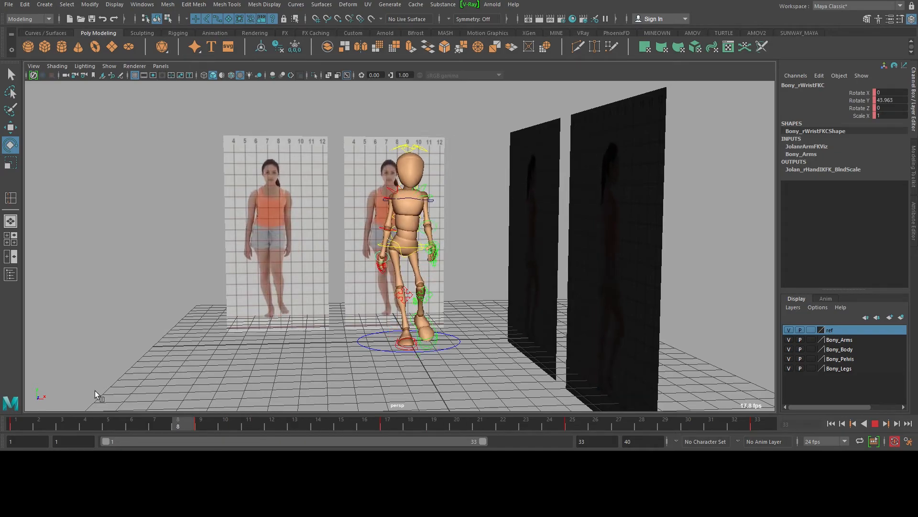
{"action": "key", "text": "alt+v"}
At frame 1, rotate the left wrist control to a Rotate X of 15
{"action": "key", "text": "alt+shift+v"}
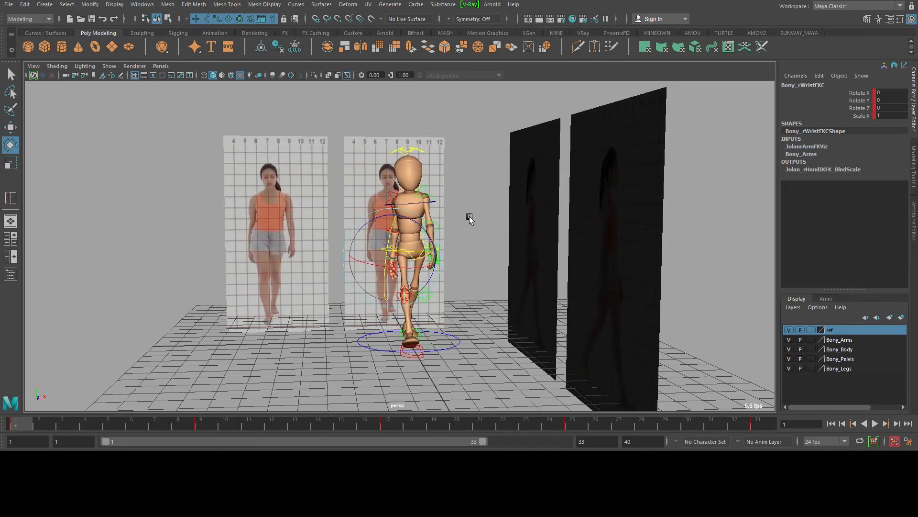
{"action": "scroll", "coordinate": [474, 220], "scroll_direction": "up", "scroll_amount": 3}
{"action": "left_click", "coordinate": [473, 249]}
{"action": "scroll", "coordinate": [530, 257], "scroll_direction": "up", "scroll_amount": 1}
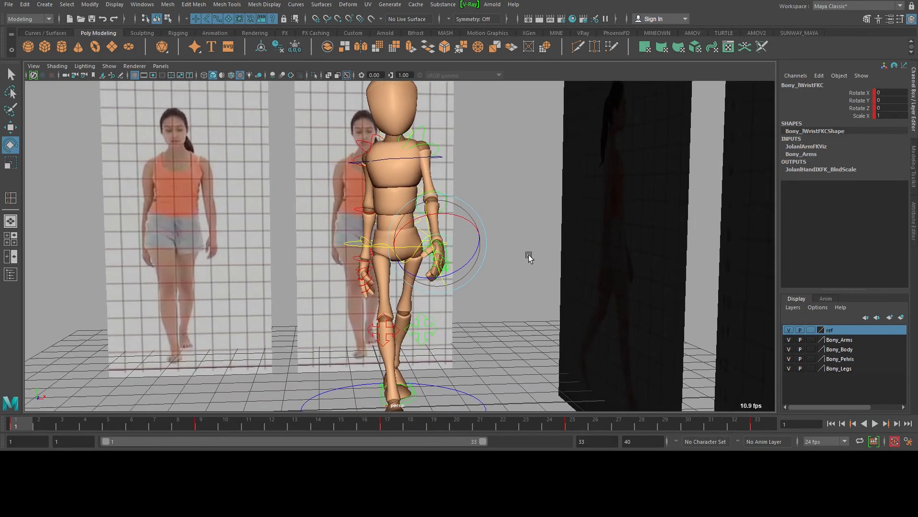
{"action": "left_click_drag", "start_coordinate": [530, 257], "coordinate": [500, 267], "text": "alt"}
{"action": "left_click_drag", "start_coordinate": [459, 227], "coordinate": [450, 228]}
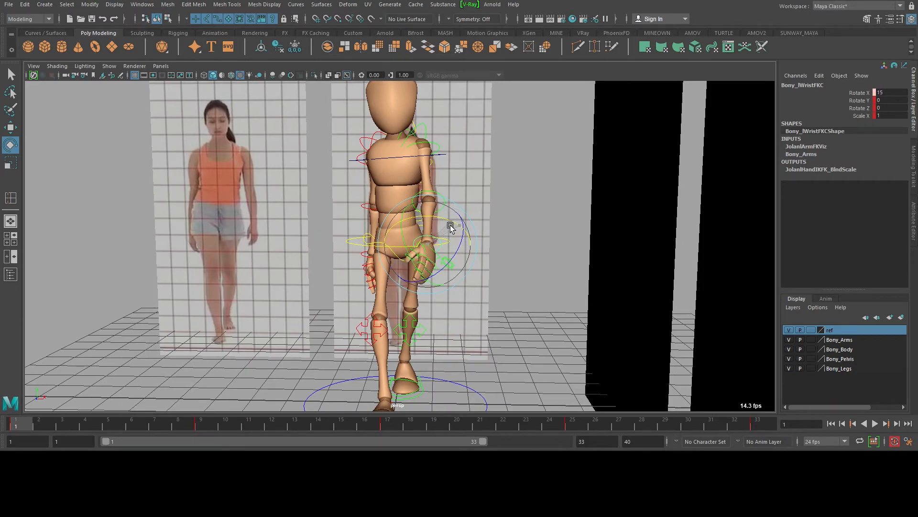
Key the left wrist's Rotate X at 15 on frame 33 and at -25 on frame 17
{"action": "left_click", "coordinate": [760, 426]}
{"action": "double_click", "coordinate": [899, 92]}
{"action": "type", "text": "15"}
{"action": "key", "text": "Return"}
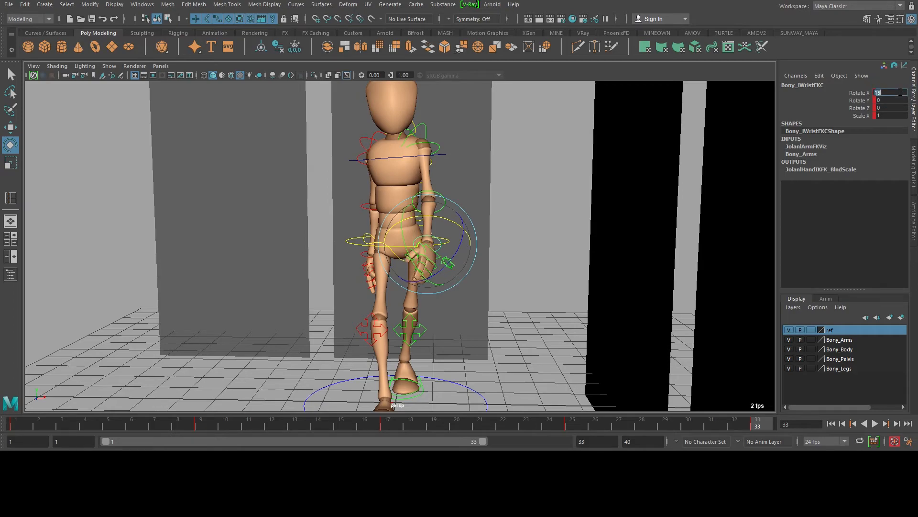
{"action": "left_click", "coordinate": [390, 423]}
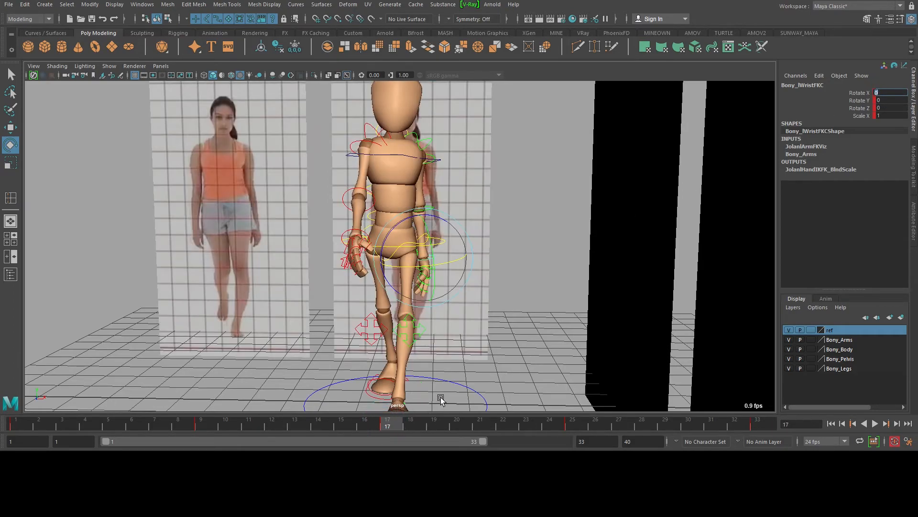
{"action": "mouse_move", "coordinate": [460, 270]}
{"action": "left_mouse_down"}
{"action": "mouse_move", "coordinate": [454, 260]}
{"action": "mouse_move", "coordinate": [472, 257]}
{"action": "left_mouse_up"}
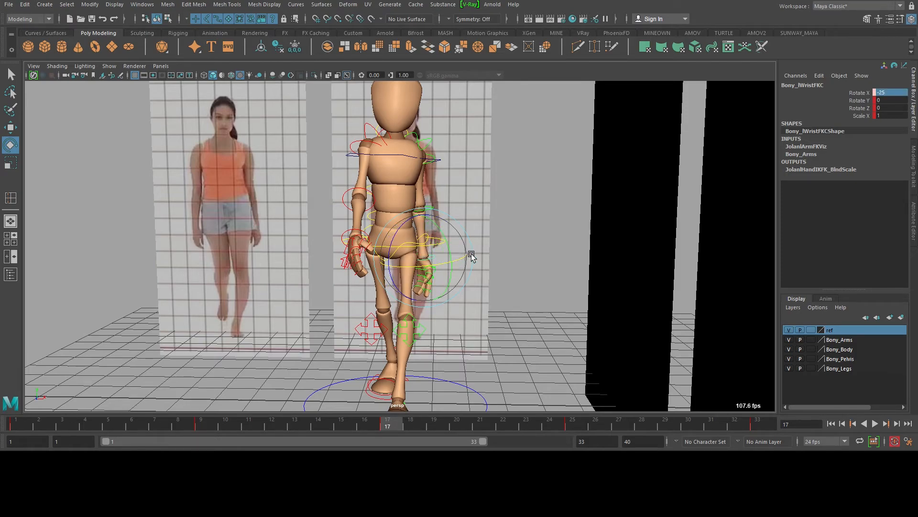
At frame 17, set the right wrist control's Rotate X to 15
{"action": "left_click", "coordinate": [348, 235]}
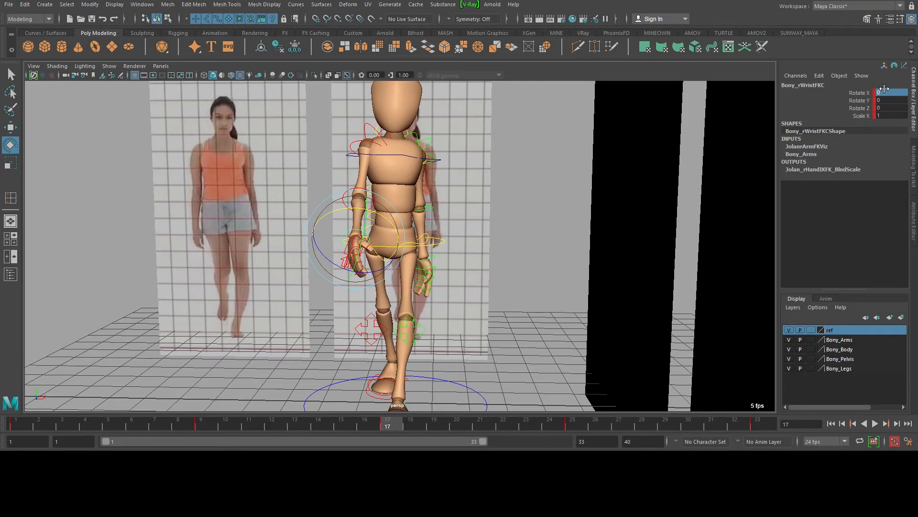
{"action": "double_click", "coordinate": [891, 93]}
{"action": "type", "text": "15"}
{"action": "key", "text": "Return"}
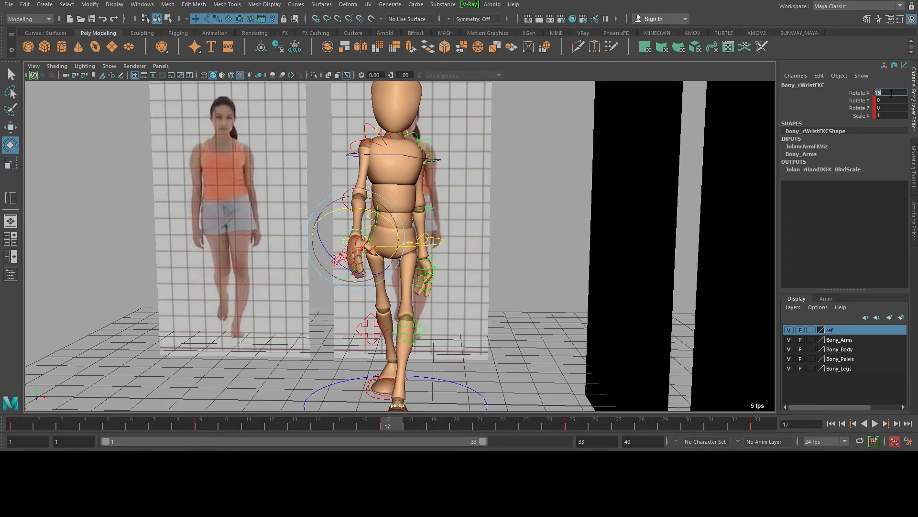
Set the right wrist control's Rotate X to -25 at frames 1 and 33
{"action": "left_click", "coordinate": [15, 426]}
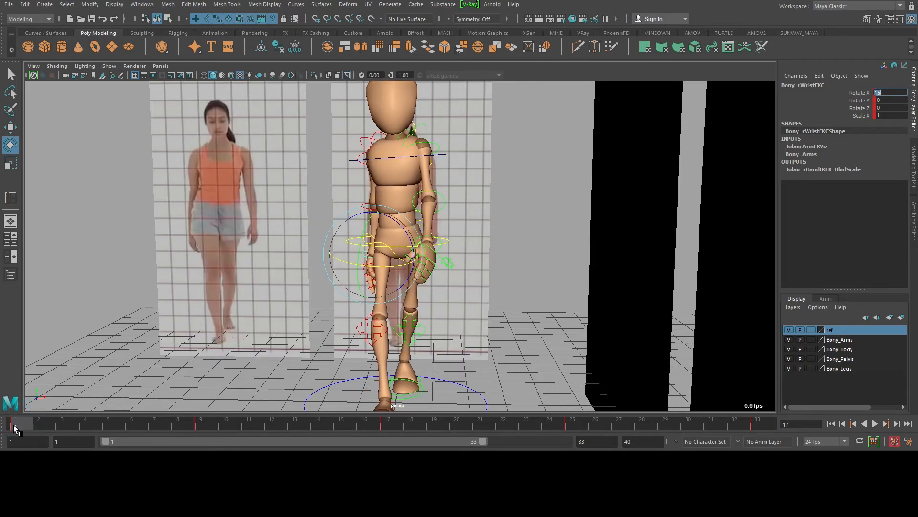
{"action": "type", "text": "-25"}
{"action": "key", "text": "Return"}
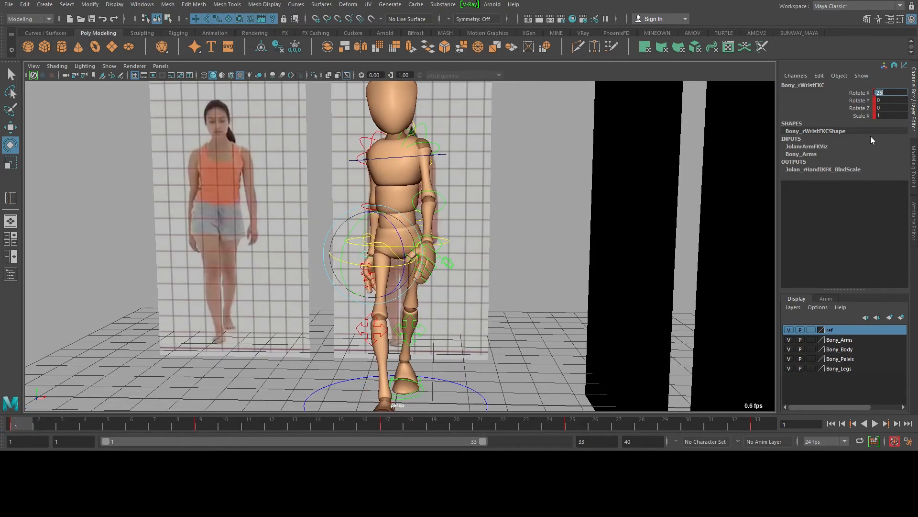
{"action": "left_click", "coordinate": [758, 422]}
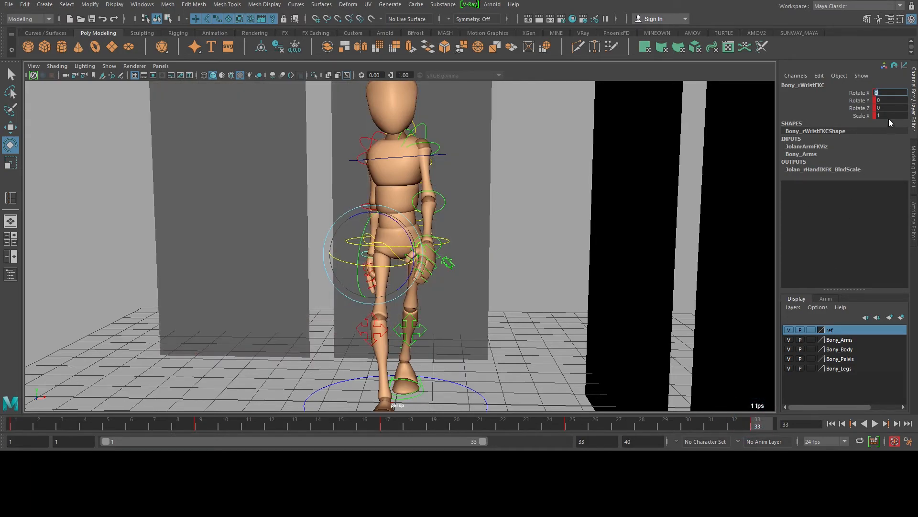
{"action": "type", "text": "-25"}
{"action": "key", "text": "Return"}
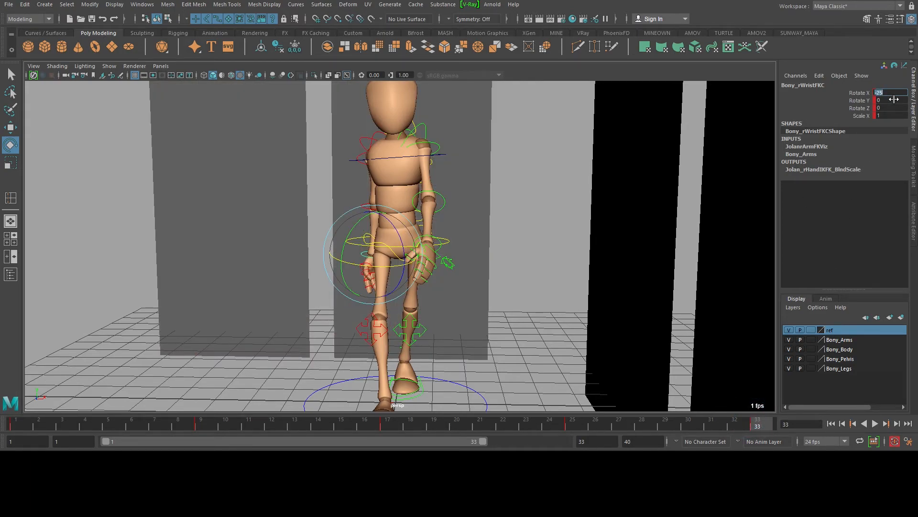
Open the Graph Editor on the right wrist's Rotate X curve and adjust the tangent of its frame 25 key to smooth the curve
{"action": "left_click", "coordinate": [142, 5]}
{"action": "mouse_move", "coordinate": [194, 57]}
{"action": "left_click", "coordinate": [276, 60]}
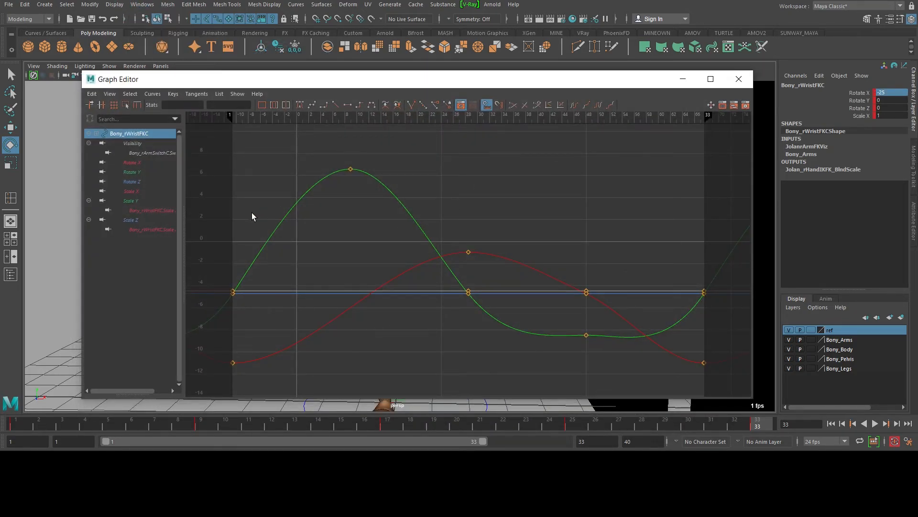
{"action": "left_click", "coordinate": [135, 162]}
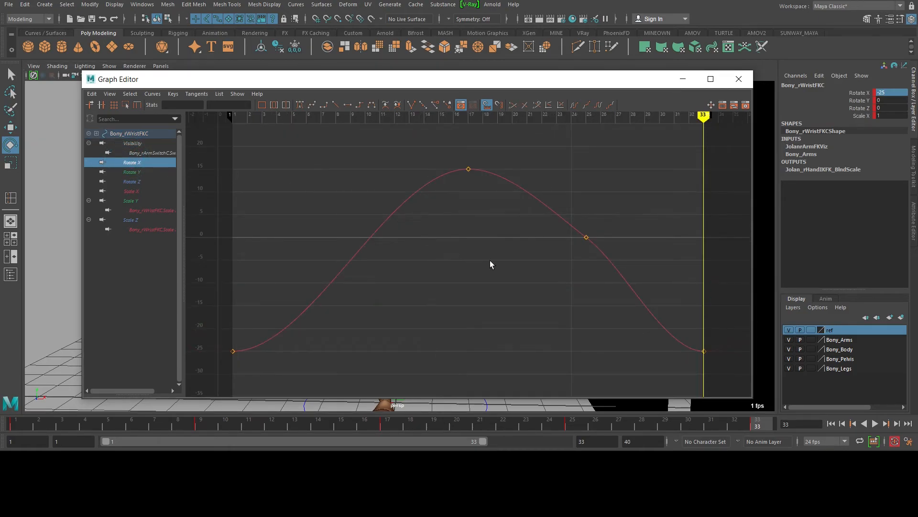
{"action": "key", "text": "f"}
{"action": "left_click", "coordinate": [535, 247]}
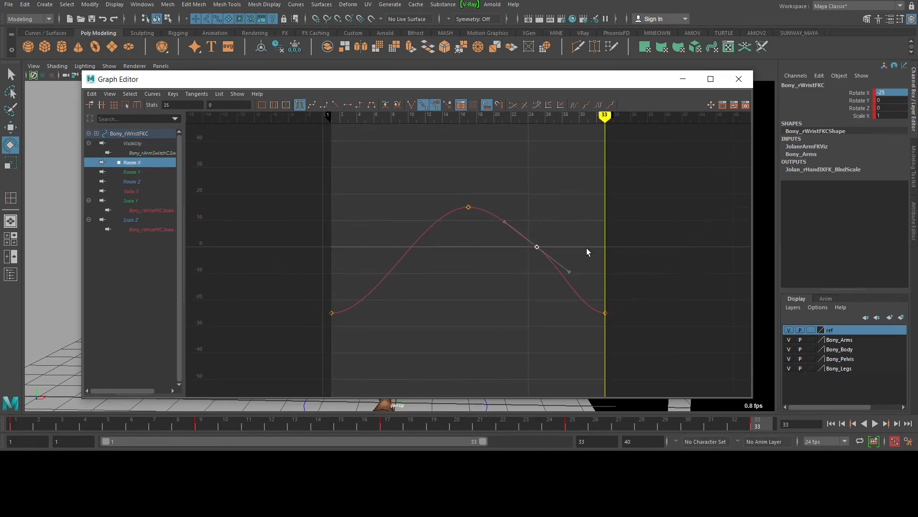
{"action": "key", "text": "w"}
{"action": "left_click_drag", "start_coordinate": [562, 274], "coordinate": [558, 280]}
Select the left wrist control and adjust the tangent of the frame 9 key on its Rotate X curve
{"action": "left_click_drag", "start_coordinate": [521, 79], "coordinate": [454, 276]}
{"action": "left_click_drag", "start_coordinate": [398, 203], "coordinate": [416, 200], "text": "alt"}
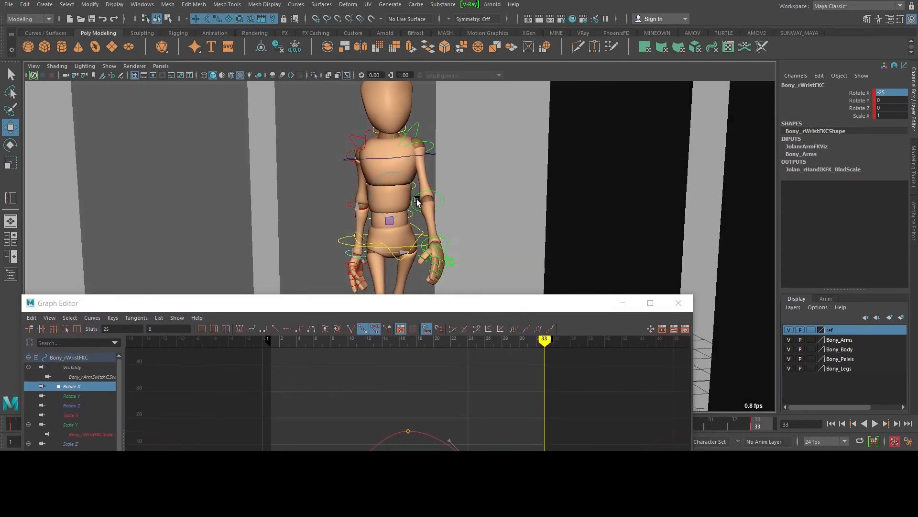
{"action": "left_click", "coordinate": [444, 238]}
{"action": "left_click_drag", "start_coordinate": [472, 302], "coordinate": [492, 83]}
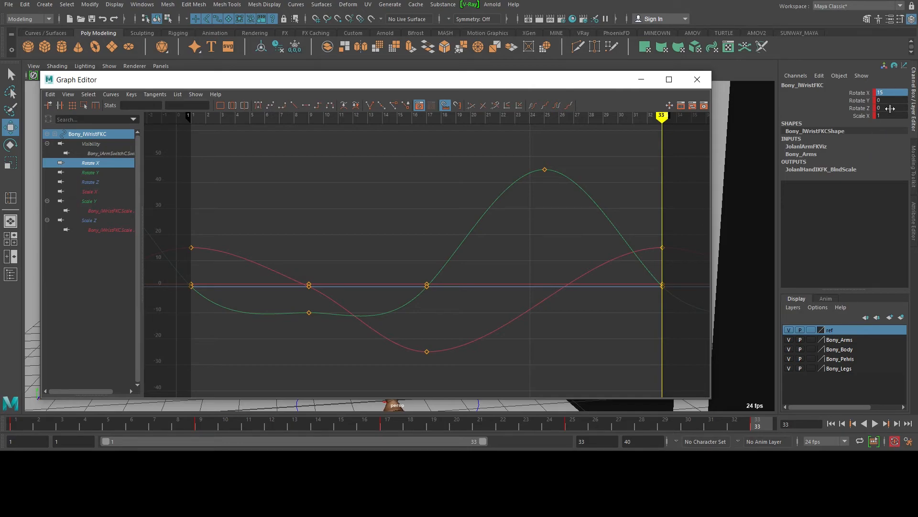
{"action": "left_click", "coordinate": [91, 164]}
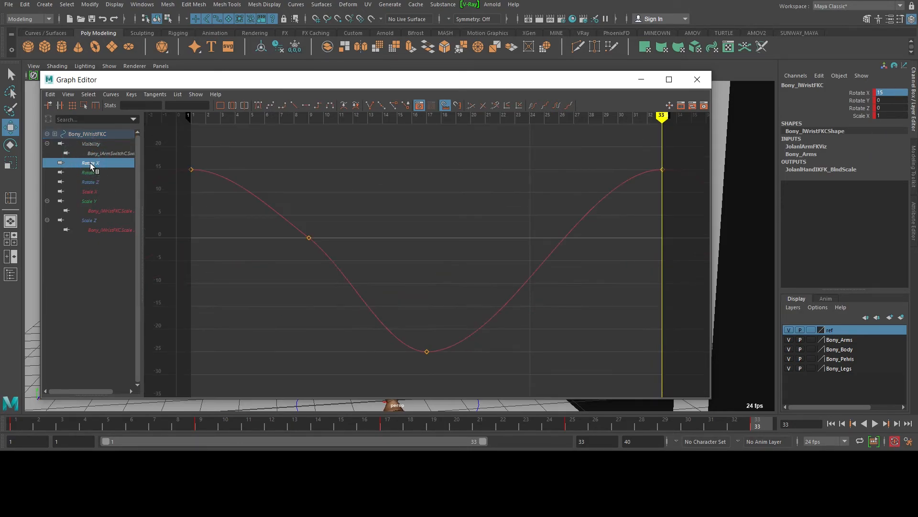
{"action": "left_click_drag", "start_coordinate": [290, 258], "coordinate": [293, 255]}
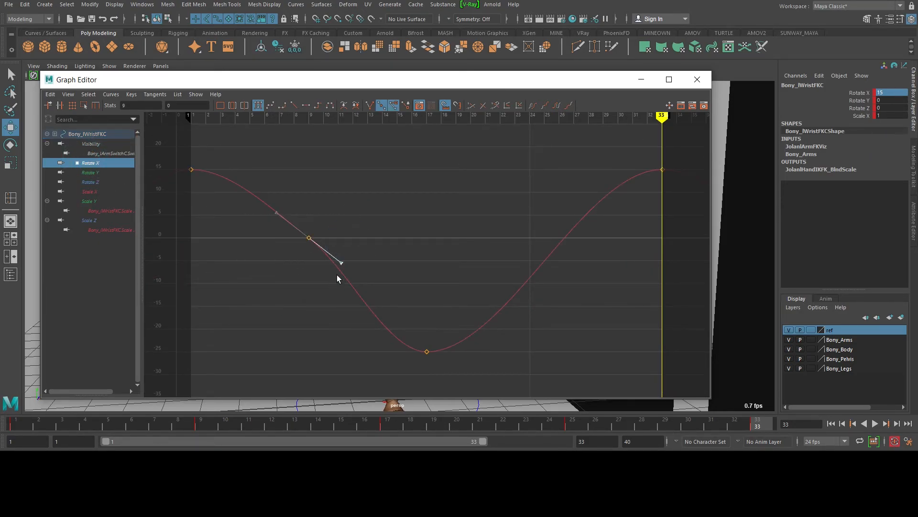
Isolate the left wrist's Rotate Y curve and flatten the incoming tangent of its frame 17 key to remove the dip
{"action": "left_click", "coordinate": [101, 173]}
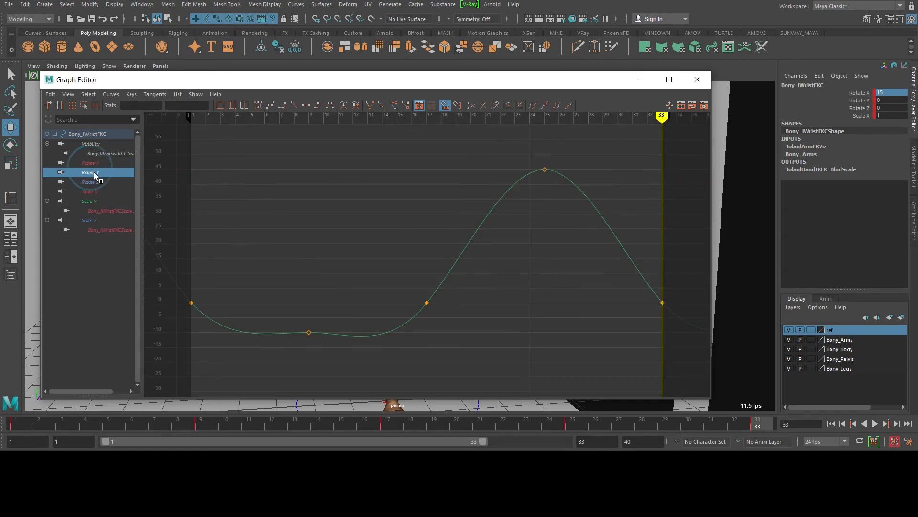
{"action": "scroll", "coordinate": [479, 237], "scroll_direction": "down", "scroll_amount": 3}
{"action": "scroll", "coordinate": [480, 234], "scroll_direction": "up", "scroll_amount": 2}
{"action": "left_click_drag", "start_coordinate": [386, 264], "coordinate": [452, 330]}
{"action": "left_click_drag", "start_coordinate": [421, 359], "coordinate": [386, 327]}
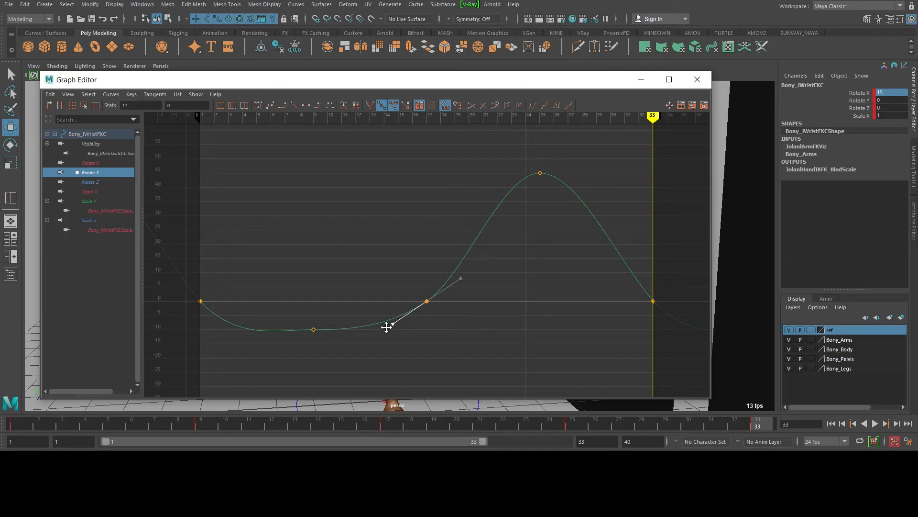
Select the right wrist control and lower the frame 25 key of its Rotate Y curve to about -18
{"action": "left_click_drag", "start_coordinate": [295, 319], "coordinate": [311, 341]}
{"action": "left_click_drag", "start_coordinate": [429, 80], "coordinate": [399, 91]}
{"action": "left_click", "coordinate": [352, 259]}
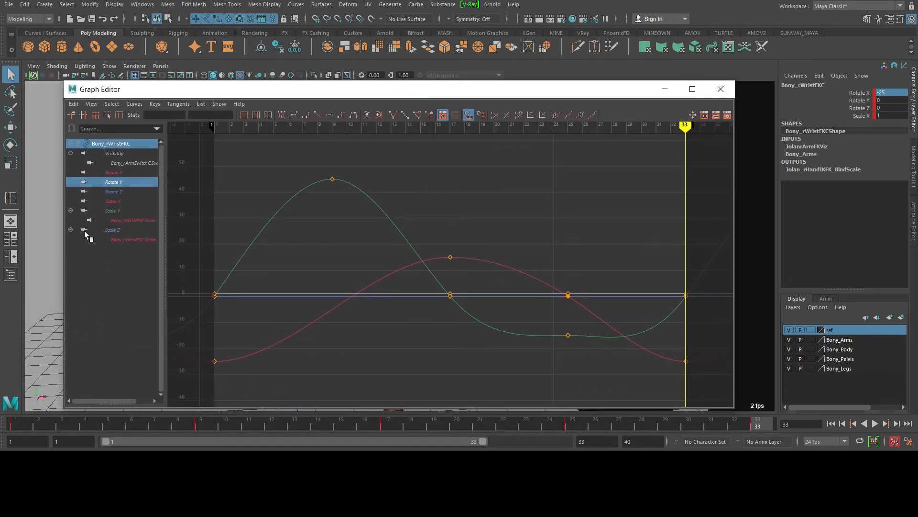
{"action": "left_click", "coordinate": [110, 198]}
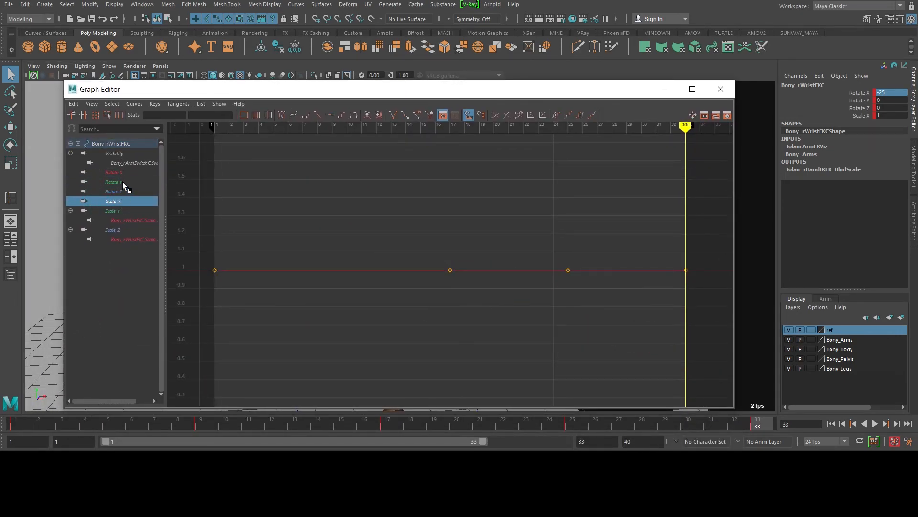
{"action": "left_click", "coordinate": [113, 183]}
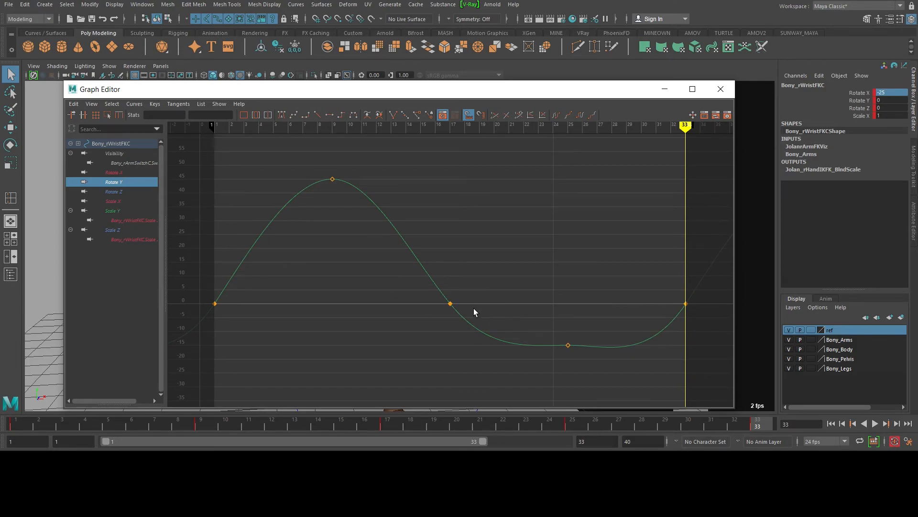
{"action": "left_click", "coordinate": [437, 291]}
{"action": "left_click_drag", "start_coordinate": [558, 330], "coordinate": [569, 354]}
{"action": "key", "text": "w"}
{"action": "left_click", "coordinate": [561, 279]}
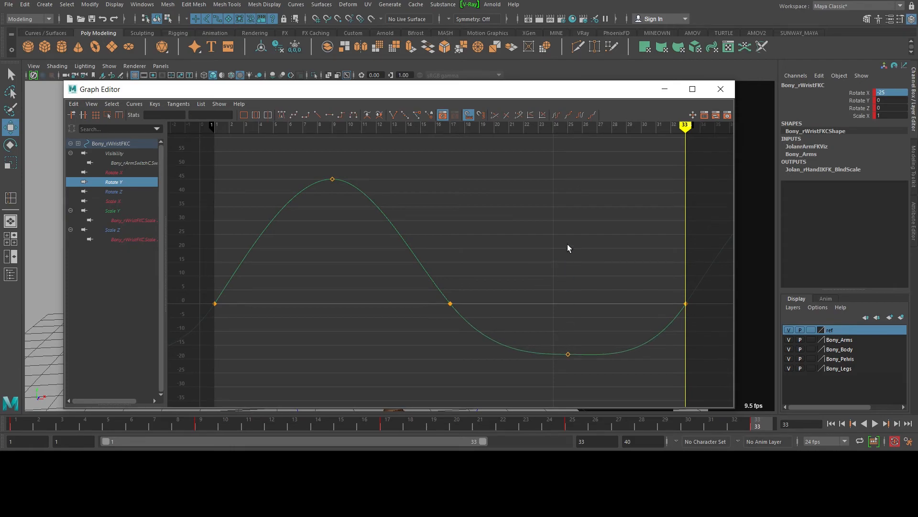
Minimize the Graph Editor and play back the walk cycle from the start to review the wrist motion
{"action": "left_click", "coordinate": [664, 89]}
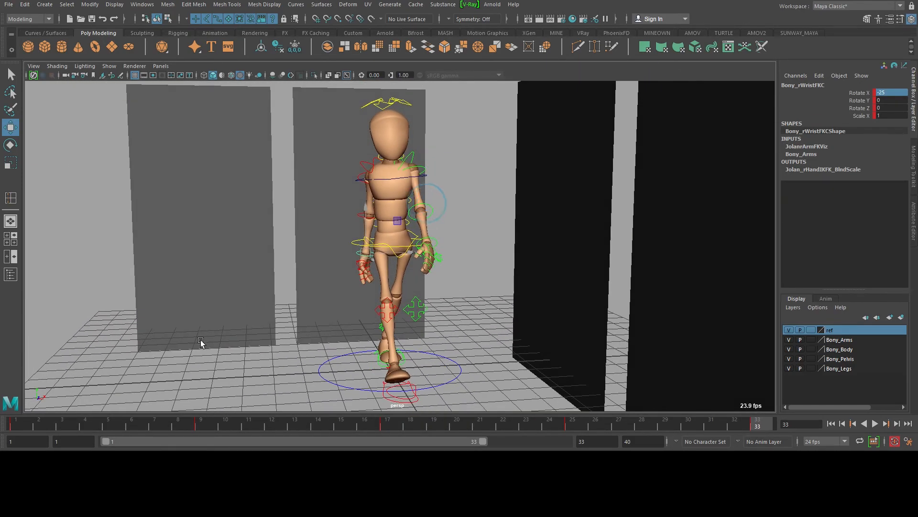
{"action": "left_click", "coordinate": [25, 427]}
{"action": "key", "text": "alt+v"}
Open the Hypershade and select the char_body_blinn5 material to show its properties
{"action": "left_click", "coordinate": [142, 7]}
{"action": "mouse_move", "coordinate": [191, 59]}
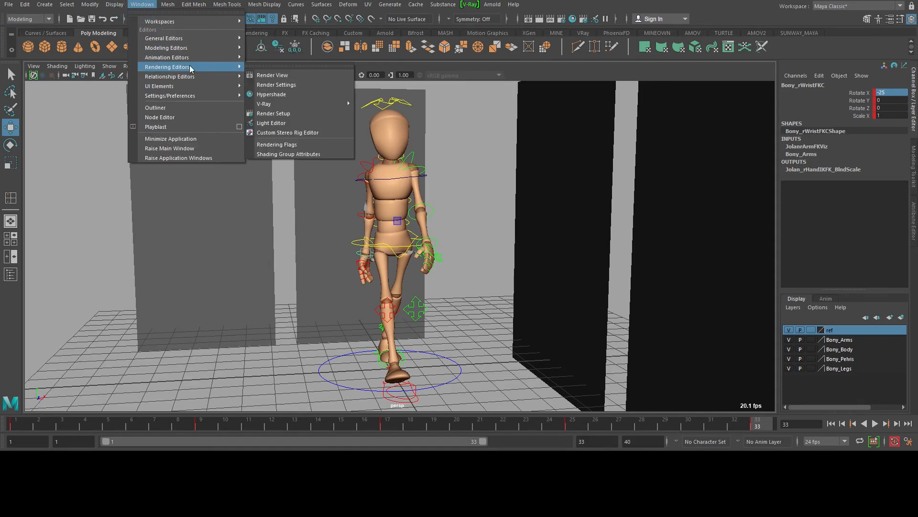
{"action": "left_click", "coordinate": [277, 94]}
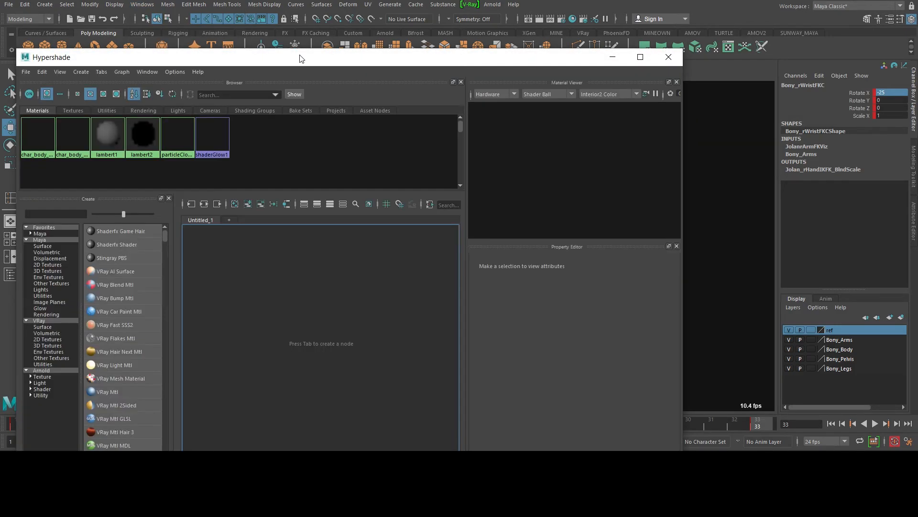
{"action": "left_click_drag", "start_coordinate": [302, 57], "coordinate": [371, 46]}
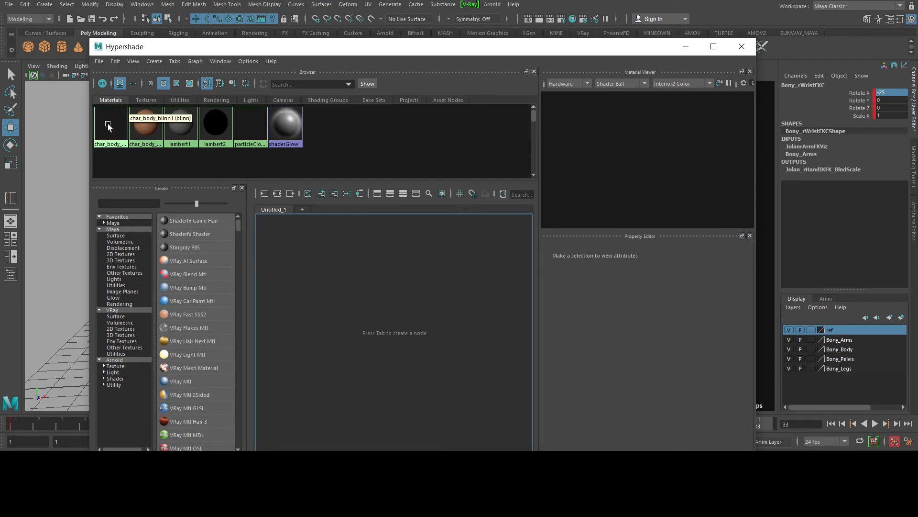
{"action": "left_click", "coordinate": [145, 124]}
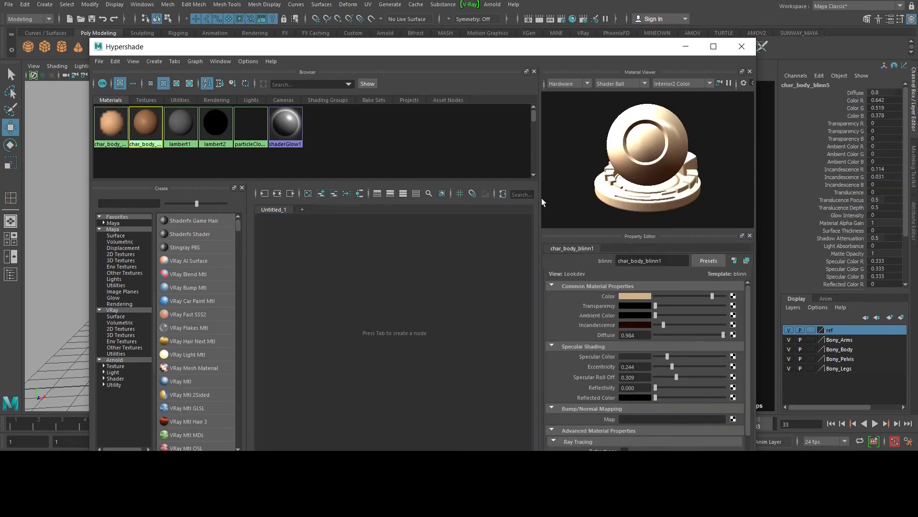
{"action": "left_click_drag", "start_coordinate": [510, 46], "coordinate": [439, 34]}
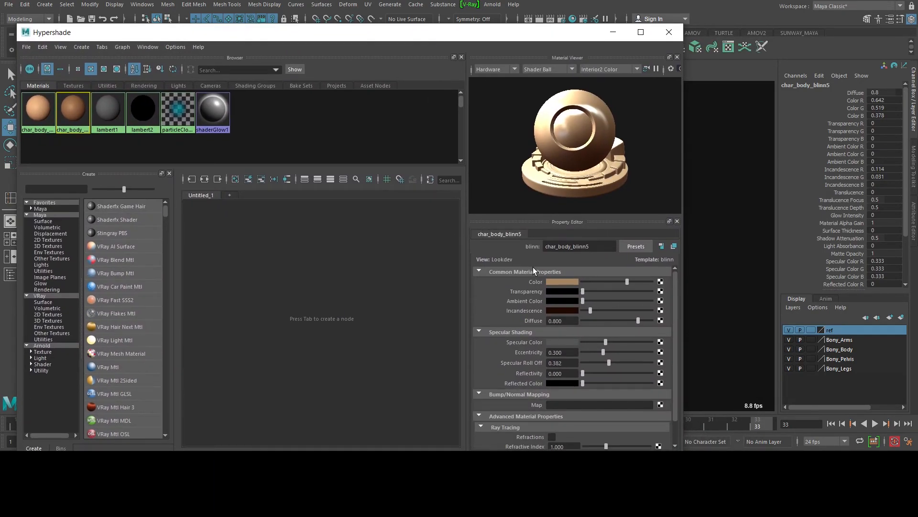
Change the char_body_blinn5 color to a pinkish red with hue about 351, saturation 0.686 and value 0.823
{"action": "left_click", "coordinate": [554, 282]}
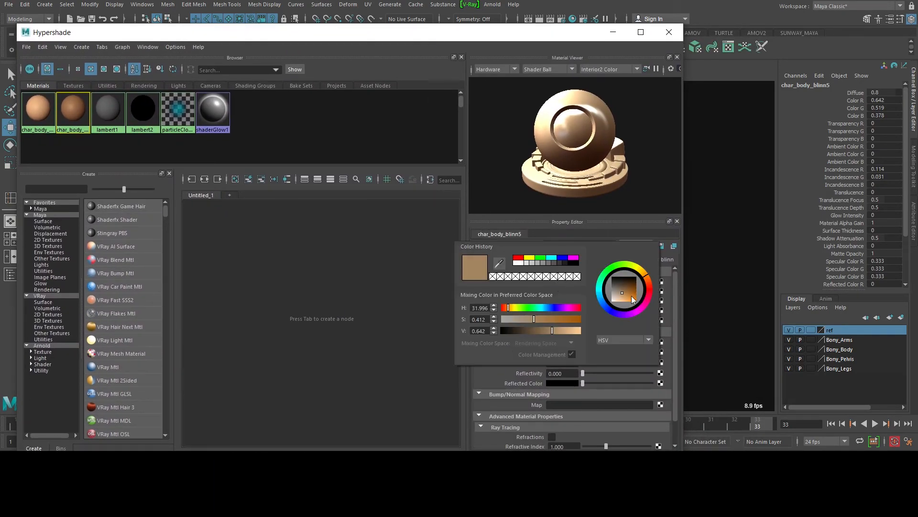
{"action": "left_click", "coordinate": [629, 297]}
{"action": "left_click", "coordinate": [651, 289]}
{"action": "left_click", "coordinate": [427, 32]}
{"action": "left_click_drag", "start_coordinate": [428, 32], "coordinate": [430, 59]}
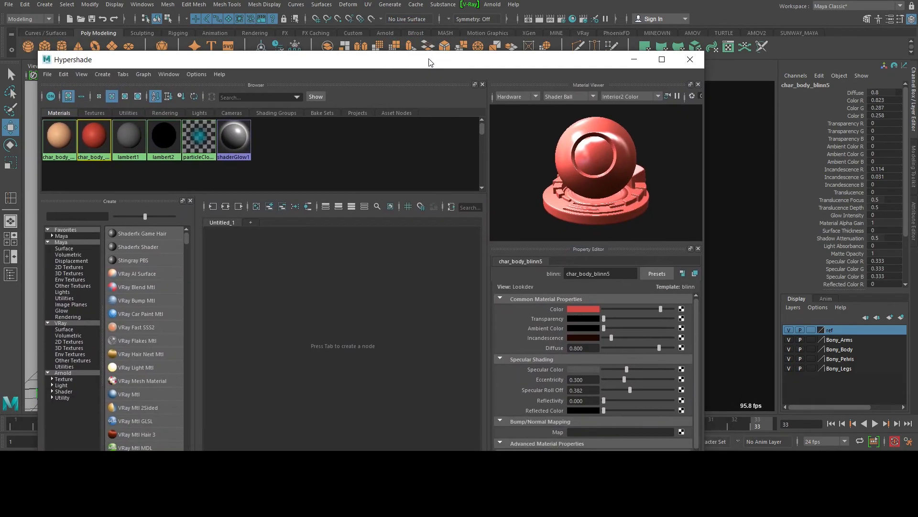
{"action": "left_click", "coordinate": [581, 308]}
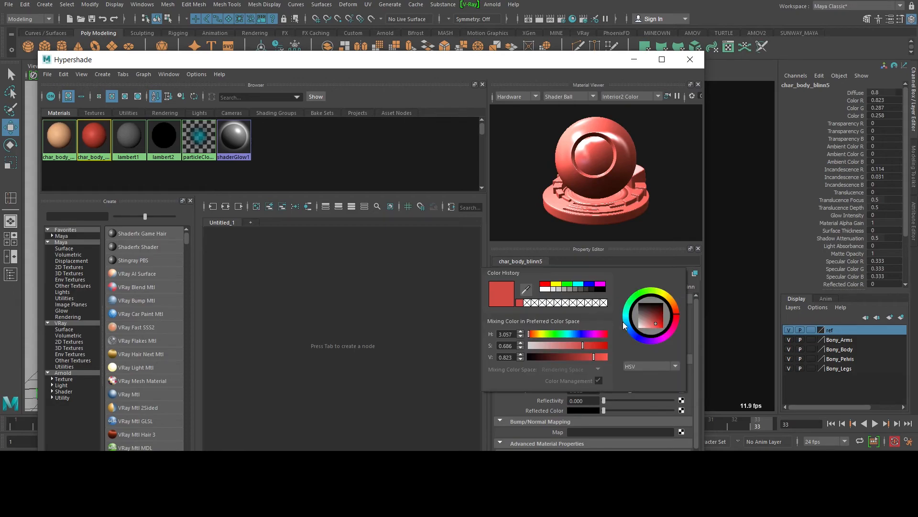
{"action": "left_click", "coordinate": [676, 320]}
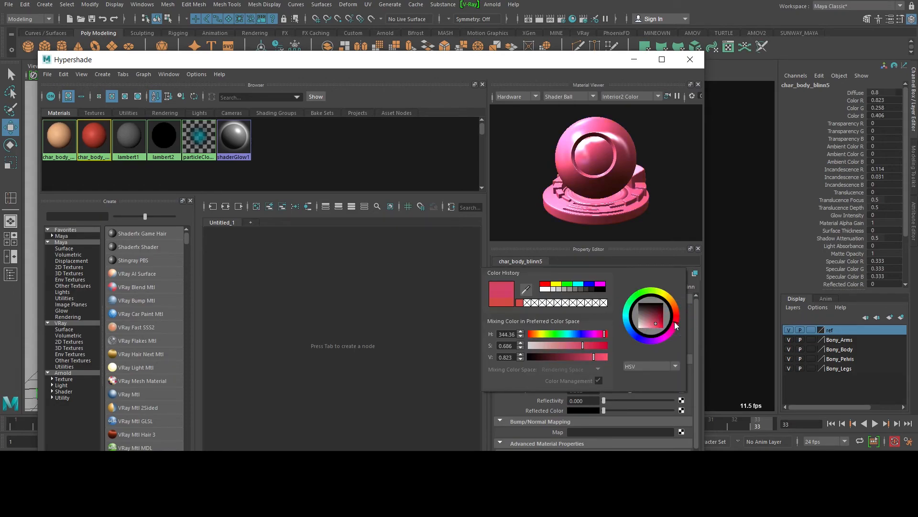
Map a Checker texture to the Color attribute of the char_body_blinn1 material
{"action": "left_click", "coordinate": [59, 136]}
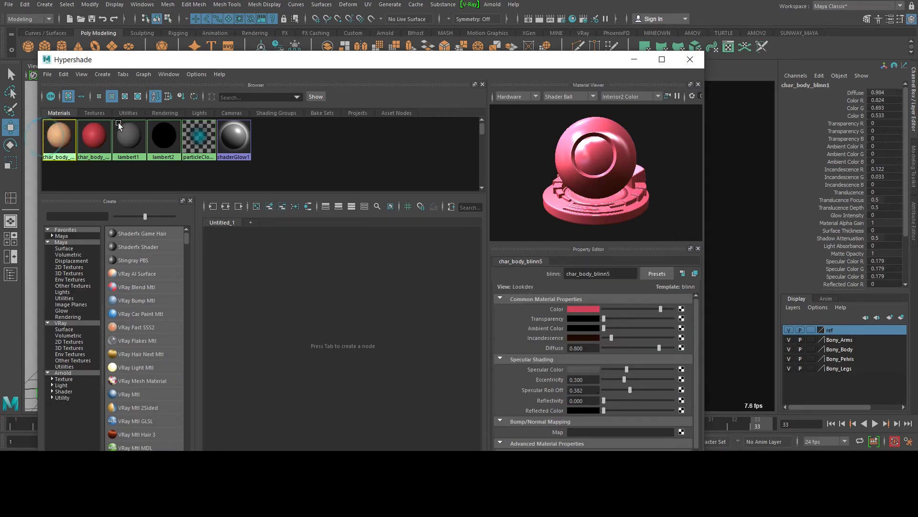
{"action": "left_click", "coordinate": [681, 309]}
{"action": "left_click", "coordinate": [394, 300]}
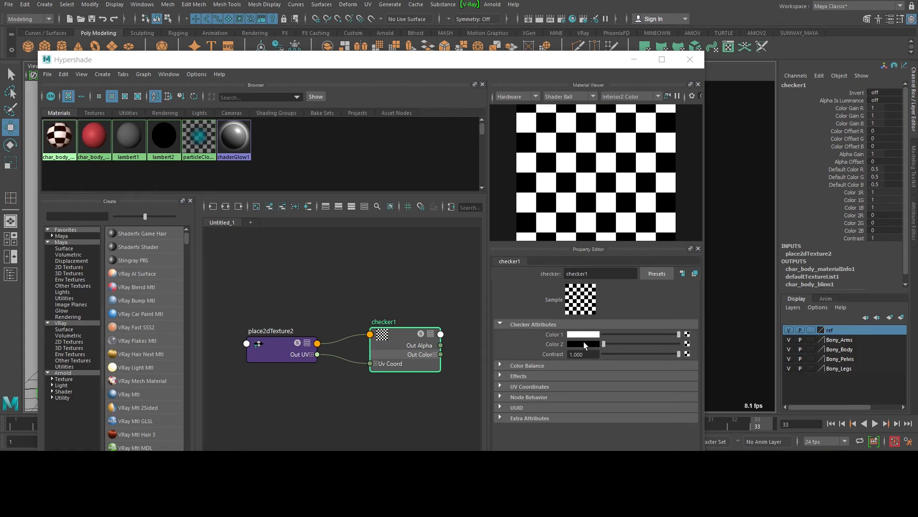
Set the checker's Color 2 to dusty pink (RGB 0.905, 0.626, 0.667) and Color 1 to pale pink (RGB 1, 0.872, 0.891)
{"action": "left_click", "coordinate": [580, 344]}
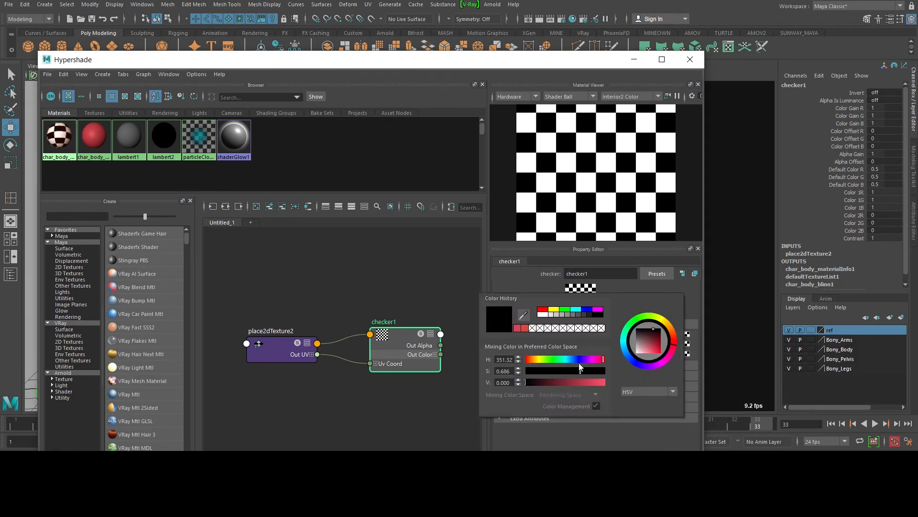
{"action": "left_click_drag", "start_coordinate": [566, 383], "coordinate": [550, 369]}
{"action": "left_click_drag", "start_coordinate": [461, 66], "coordinate": [465, 32]}
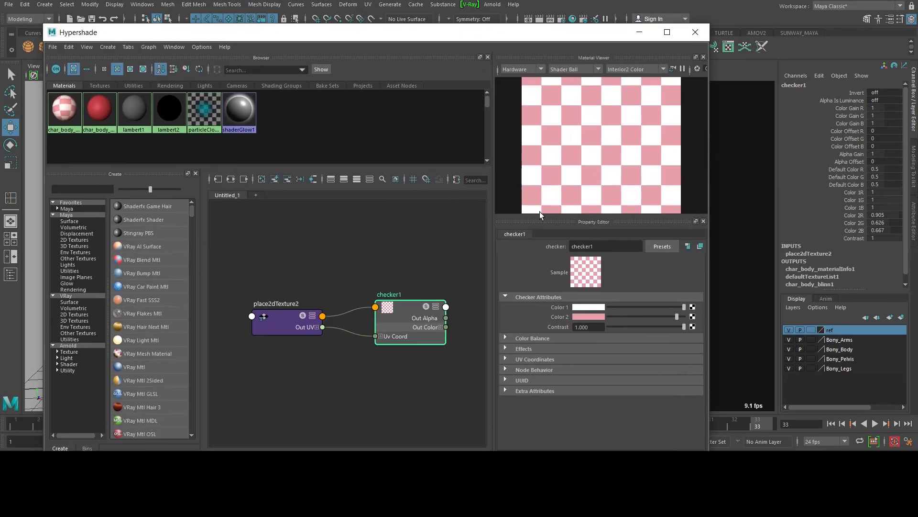
{"action": "left_click", "coordinate": [582, 306]}
{"action": "left_click_drag", "start_coordinate": [556, 339], "coordinate": [539, 344]}
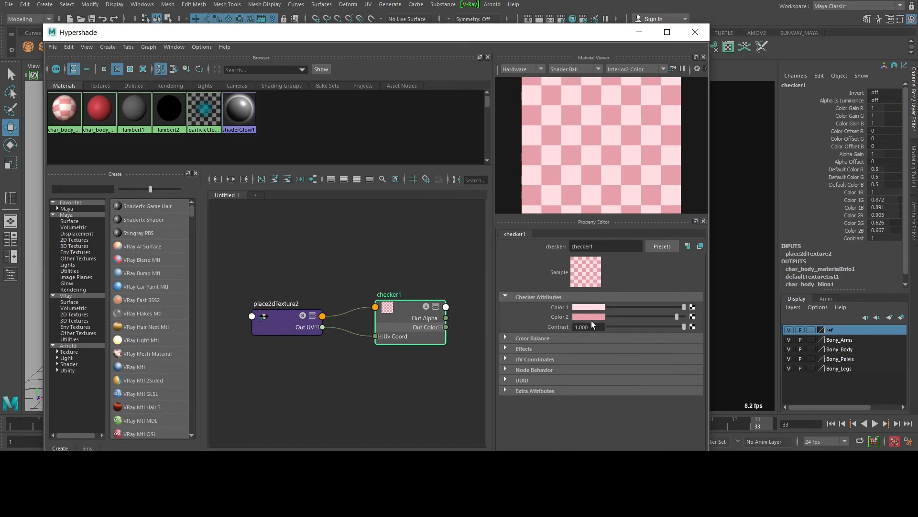
Lighten the checker's Color 2 to soft pink (RGB 1, 0.75, 0.786) and minimize the Hypershade
{"action": "left_click_drag", "start_coordinate": [678, 314], "coordinate": [695, 318]}
{"action": "left_click", "coordinate": [597, 317]}
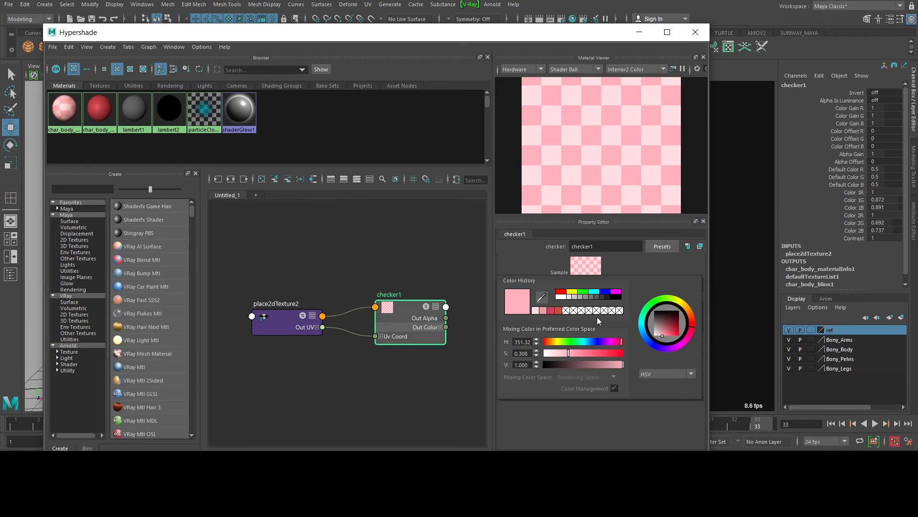
{"action": "left_click_drag", "start_coordinate": [561, 353], "coordinate": [564, 352]}
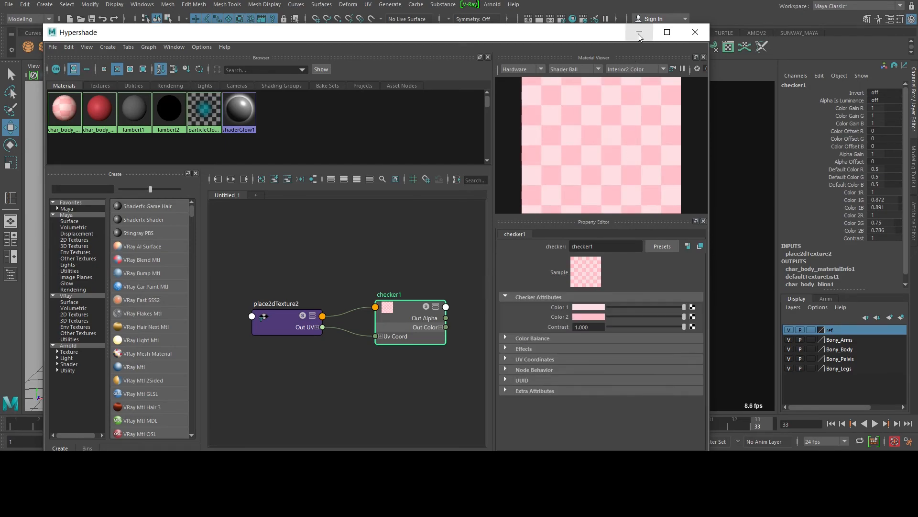
{"action": "left_click", "coordinate": [639, 32]}
Deselect the rig, then hide the ref layer and the NURBS curves so only the character shows in the viewport
{"action": "left_click_drag", "start_coordinate": [400, 237], "coordinate": [354, 225], "text": "alt"}
{"action": "left_click_drag", "start_coordinate": [483, 206], "coordinate": [492, 205], "text": "alt"}
{"action": "left_click", "coordinate": [109, 375]}
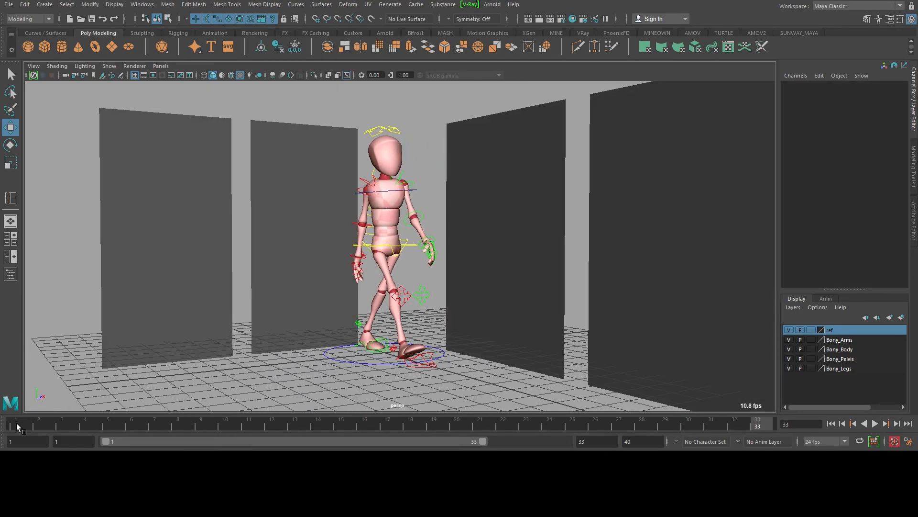
{"action": "left_click", "coordinate": [242, 429]}
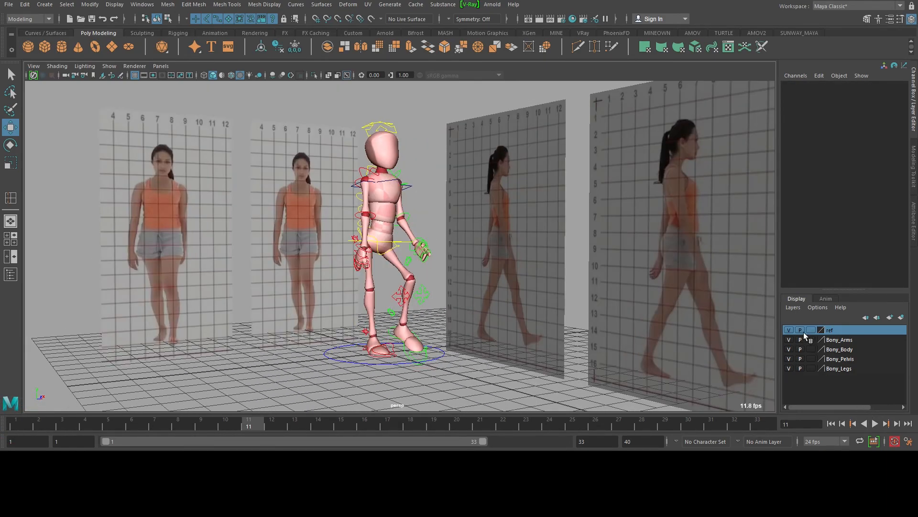
{"action": "left_click", "coordinate": [788, 330]}
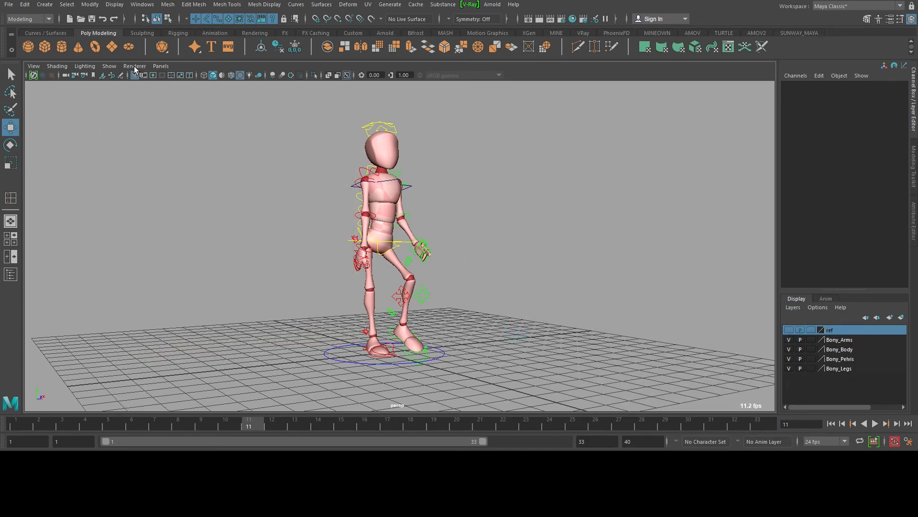
{"action": "left_click", "coordinate": [110, 66]}
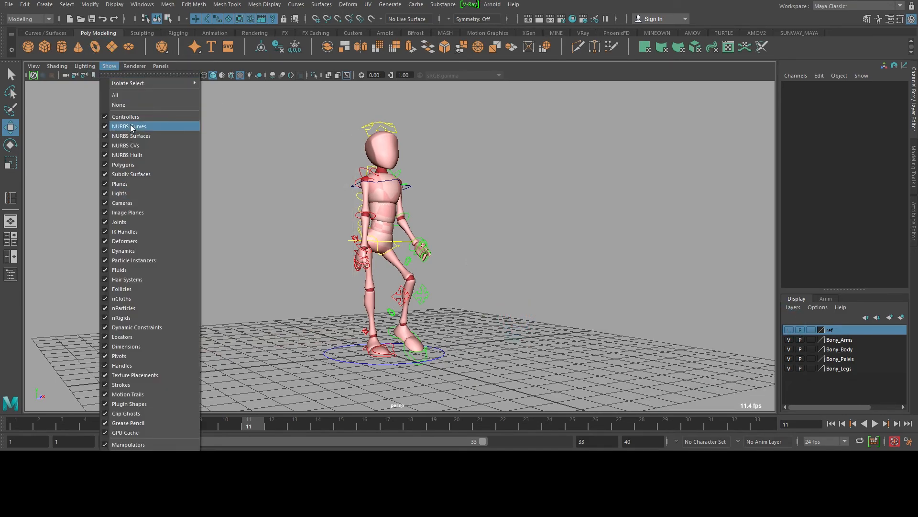
{"action": "left_click", "coordinate": [131, 128]}
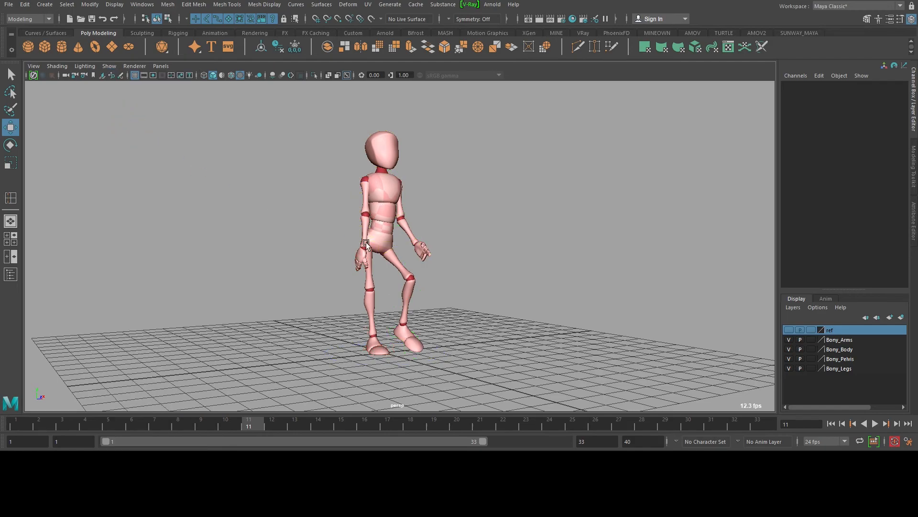
Play the looping walk cycle and examine the character's motion from the front, side and back, including close-ups
{"action": "right_click_drag", "start_coordinate": [526, 264], "coordinate": [515, 260], "text": "alt"}
{"action": "left_click", "coordinate": [11, 427]}
{"action": "key", "text": "alt+v"}
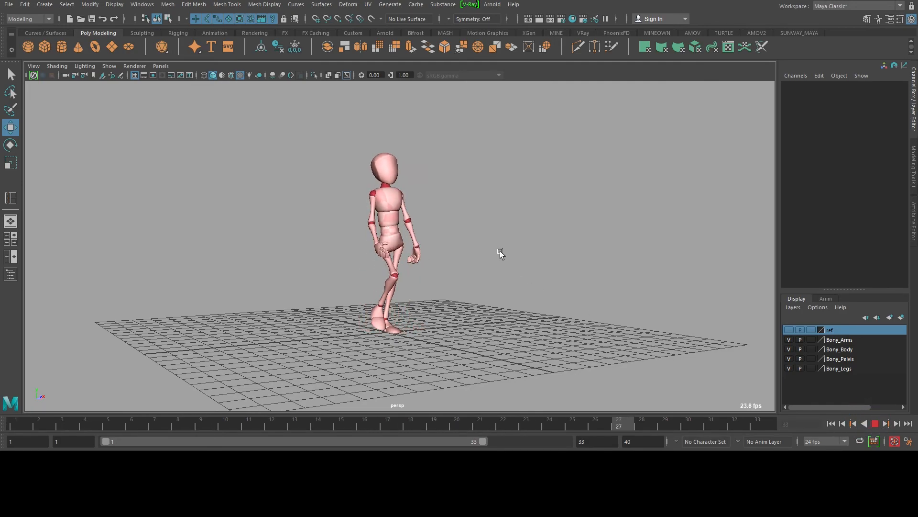
{"action": "left_click_drag", "start_coordinate": [401, 292], "coordinate": [430, 238], "text": "alt"}
{"action": "right_click_drag", "start_coordinate": [430, 236], "coordinate": [501, 249], "text": "alt"}
{"action": "left_click_drag", "start_coordinate": [412, 273], "coordinate": [431, 231], "text": "alt"}
{"action": "right_click_drag", "start_coordinate": [432, 230], "coordinate": [470, 224], "text": "alt"}
{"action": "left_click_drag", "start_coordinate": [471, 253], "coordinate": [555, 253], "text": "alt"}
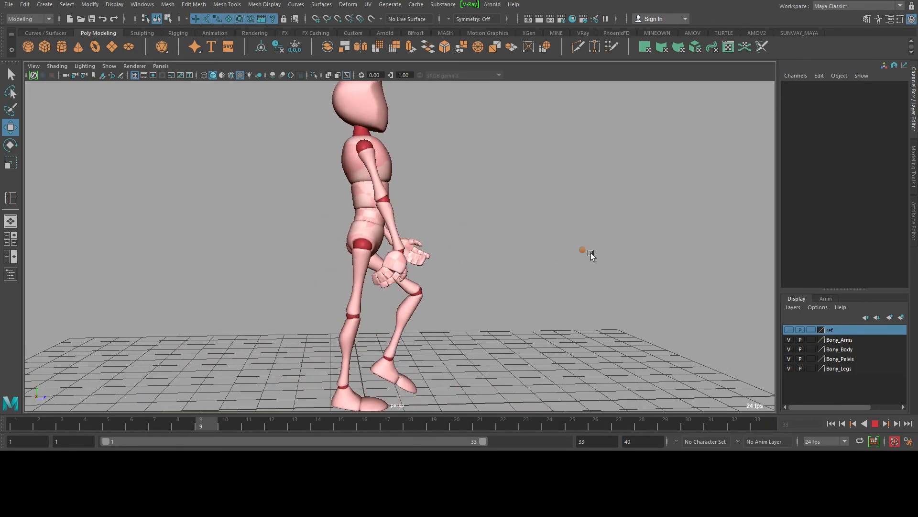
{"action": "right_click_drag", "start_coordinate": [592, 252], "coordinate": [408, 244], "text": "alt"}
{"action": "left_click_drag", "start_coordinate": [397, 243], "coordinate": [466, 257], "text": "alt"}
{"action": "right_click_drag", "start_coordinate": [466, 257], "coordinate": [482, 232], "text": "alt"}
{"action": "left_click_drag", "start_coordinate": [483, 231], "coordinate": [546, 283], "text": "alt"}
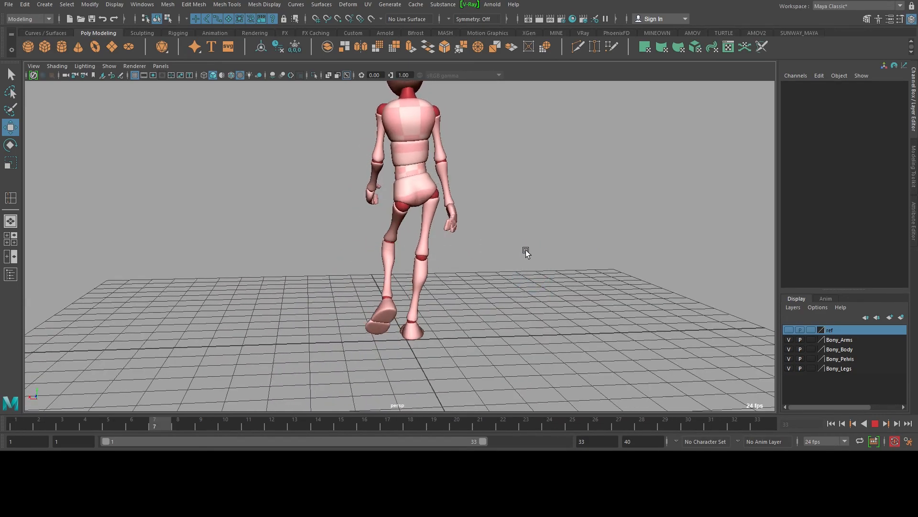
{"action": "middle_click_drag", "start_coordinate": [502, 247], "coordinate": [467, 274], "text": "alt"}
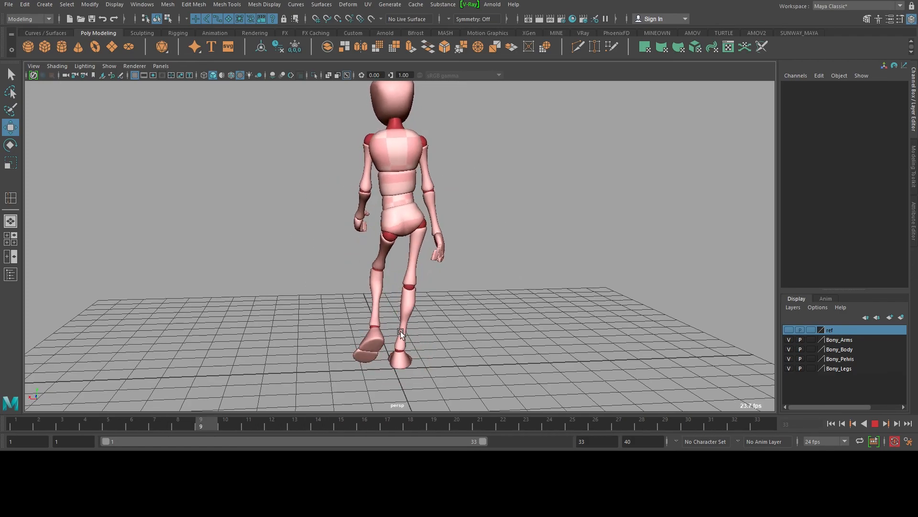
{"action": "mouse_move", "coordinate": [467, 307]}
{"action": "left_mouse_down", "text": "alt"}
{"action": "mouse_move", "coordinate": [494, 303]}
{"action": "mouse_move", "coordinate": [392, 295]}
{"action": "mouse_move", "coordinate": [454, 310]}
{"action": "left_mouse_up", "text": "alt"}
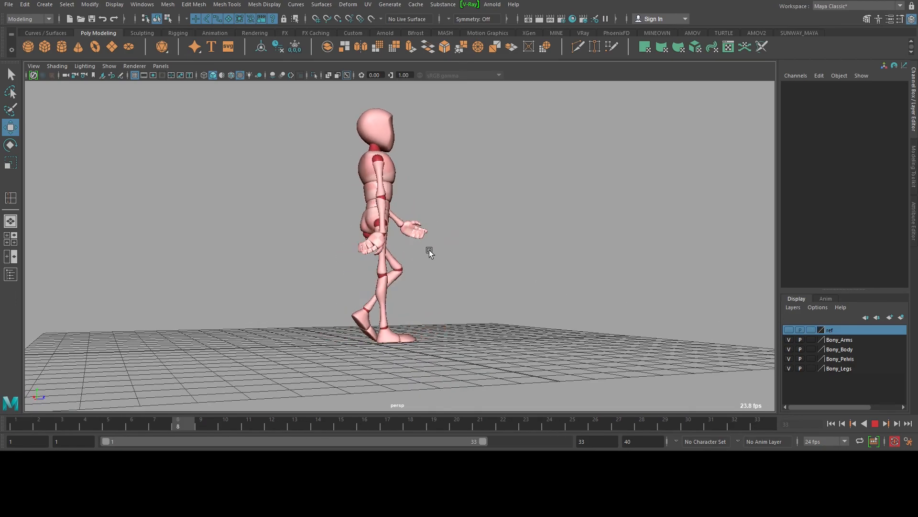
{"action": "left_click_drag", "start_coordinate": [509, 263], "coordinate": [494, 268], "text": "alt"}
{"action": "right_click_drag", "start_coordinate": [435, 256], "coordinate": [493, 287], "text": "alt"}
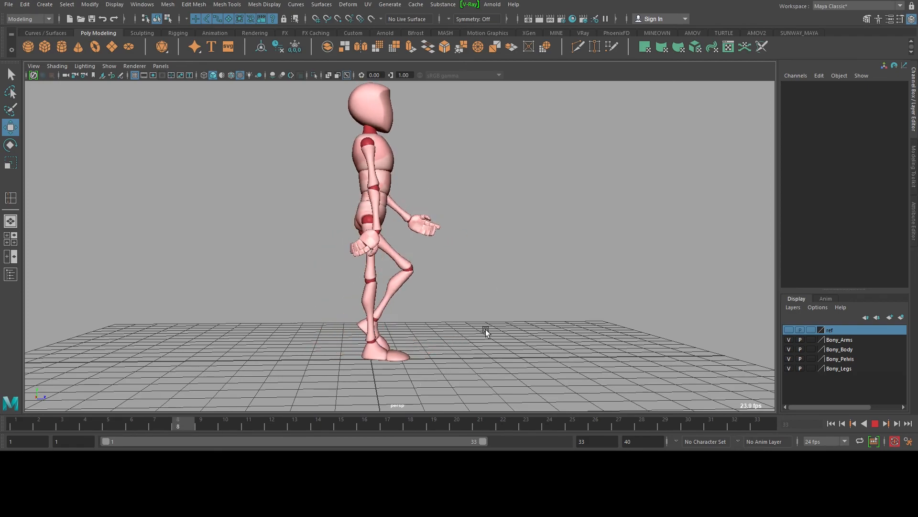
{"action": "left_click_drag", "start_coordinate": [382, 228], "coordinate": [517, 206], "text": "alt"}
{"action": "right_click_drag", "start_coordinate": [447, 209], "coordinate": [477, 253], "text": "alt"}
{"action": "left_click_drag", "start_coordinate": [478, 253], "coordinate": [378, 213], "text": "alt"}
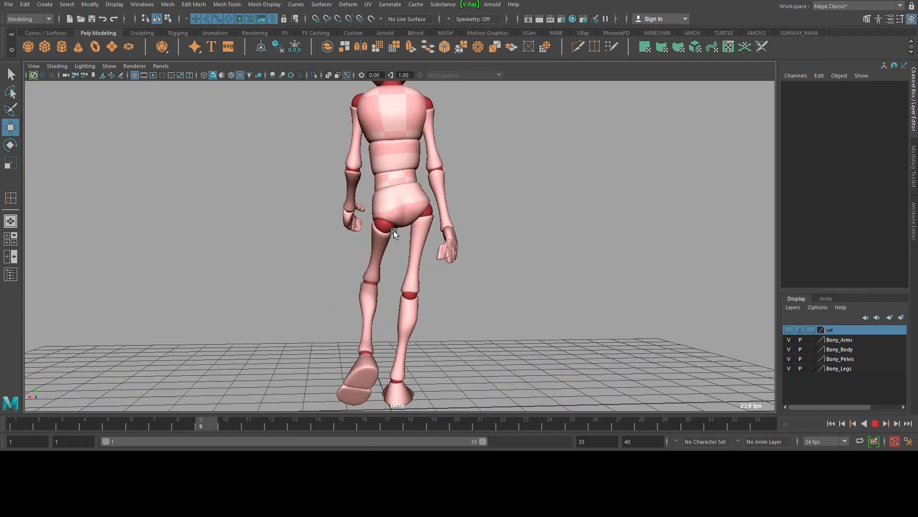
{"action": "right_click_drag", "start_coordinate": [393, 233], "coordinate": [313, 205], "text": "alt"}
{"action": "left_click_drag", "start_coordinate": [314, 205], "coordinate": [508, 218], "text": "alt"}
{"action": "right_click_drag", "start_coordinate": [508, 218], "coordinate": [457, 271], "text": "alt"}
{"action": "middle_click_drag", "start_coordinate": [457, 271], "coordinate": [387, 292], "text": "alt"}
{"action": "left_click_drag", "start_coordinate": [387, 292], "coordinate": [466, 282], "text": "alt"}
{"action": "left_click_drag", "start_coordinate": [358, 286], "coordinate": [523, 257], "text": "alt"}
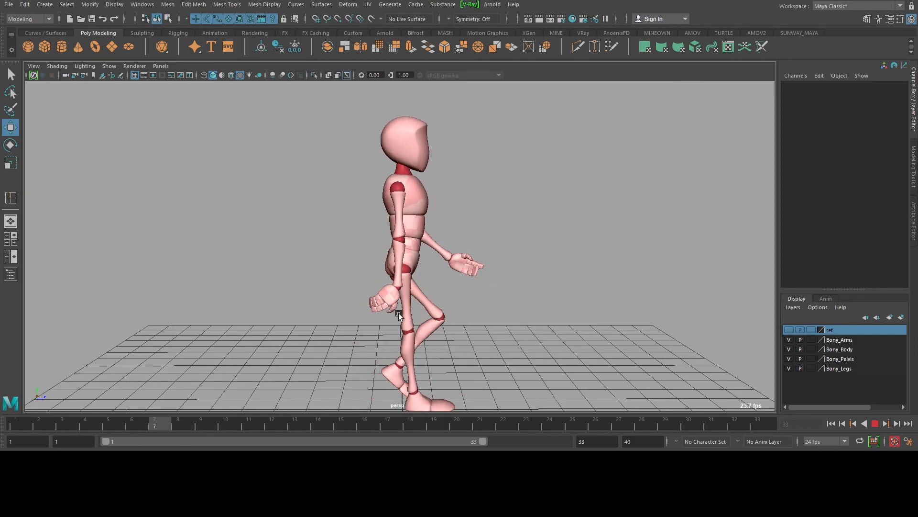
{"action": "left_click_drag", "start_coordinate": [506, 259], "coordinate": [464, 291], "text": "alt"}
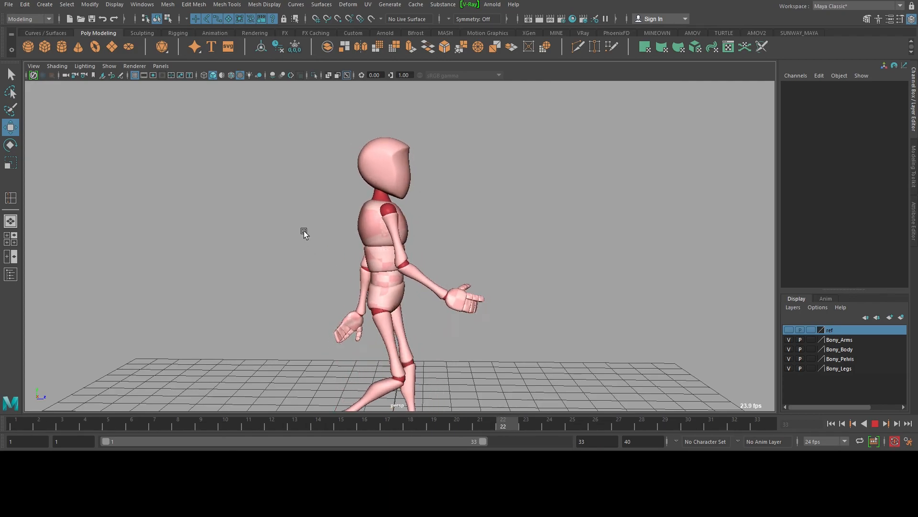
Examine the upper body, head and arm swing of the playing walk cycle from the front, side and back, including close-ups
{"action": "left_click_drag", "start_coordinate": [455, 252], "coordinate": [474, 236], "text": "alt"}
{"action": "left_click_drag", "start_coordinate": [555, 256], "coordinate": [543, 281], "text": "alt"}
{"action": "left_click_drag", "start_coordinate": [422, 231], "coordinate": [331, 250], "text": "alt"}
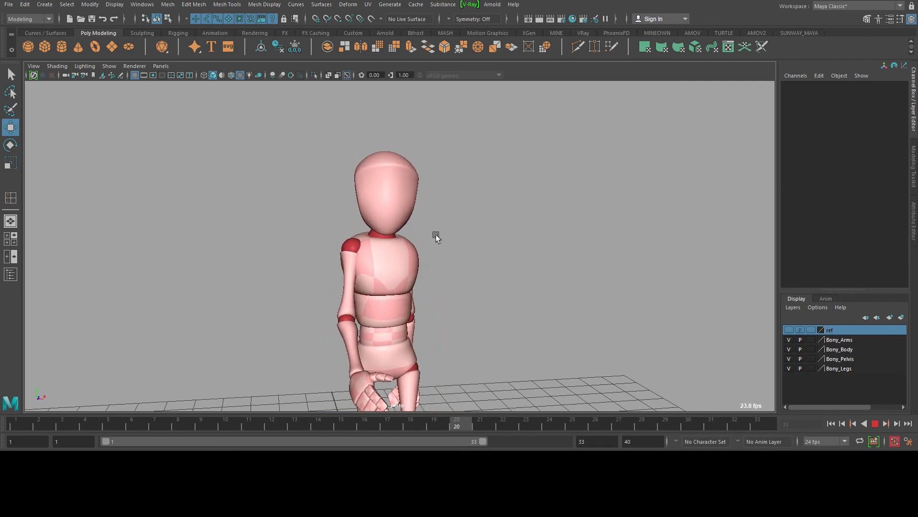
{"action": "left_click_drag", "start_coordinate": [480, 260], "coordinate": [512, 242], "text": "alt"}
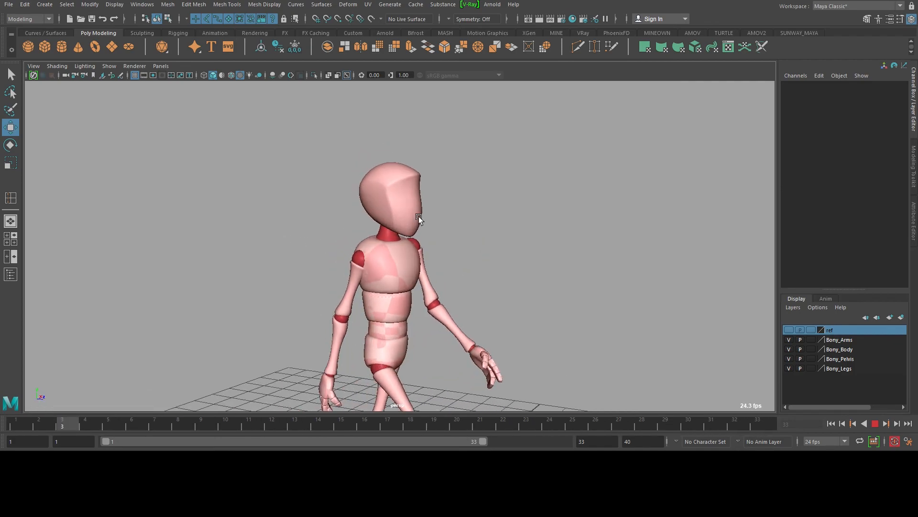
{"action": "right_click_drag", "start_coordinate": [528, 248], "coordinate": [486, 288], "text": "alt"}
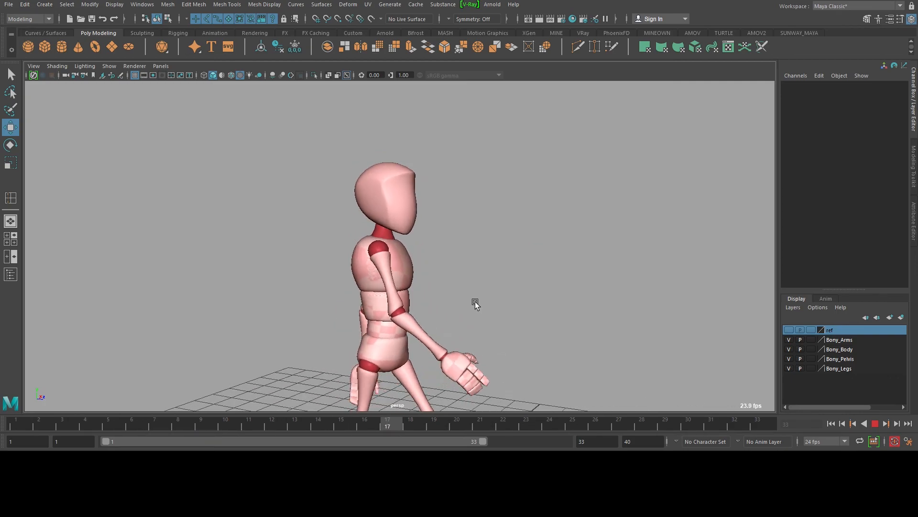
{"action": "right_click_drag", "start_coordinate": [422, 301], "coordinate": [381, 266], "text": "alt"}
{"action": "left_click_drag", "start_coordinate": [454, 279], "coordinate": [476, 278], "text": "alt"}
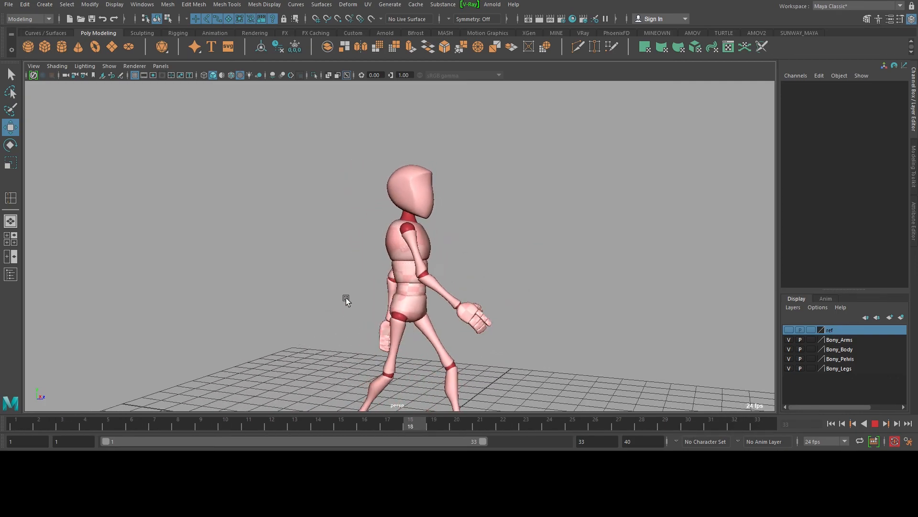
{"action": "left_click_drag", "start_coordinate": [347, 300], "coordinate": [413, 236], "text": "alt"}
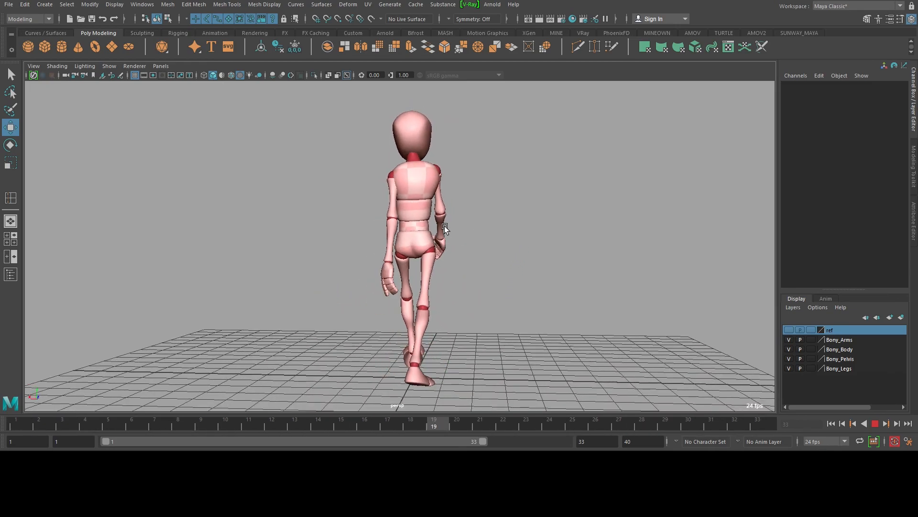
{"action": "left_click_drag", "start_coordinate": [487, 216], "coordinate": [427, 212], "text": "alt"}
{"action": "right_click_drag", "start_coordinate": [426, 212], "coordinate": [530, 221], "text": "alt"}
{"action": "left_click_drag", "start_coordinate": [530, 221], "coordinate": [409, 205], "text": "alt"}
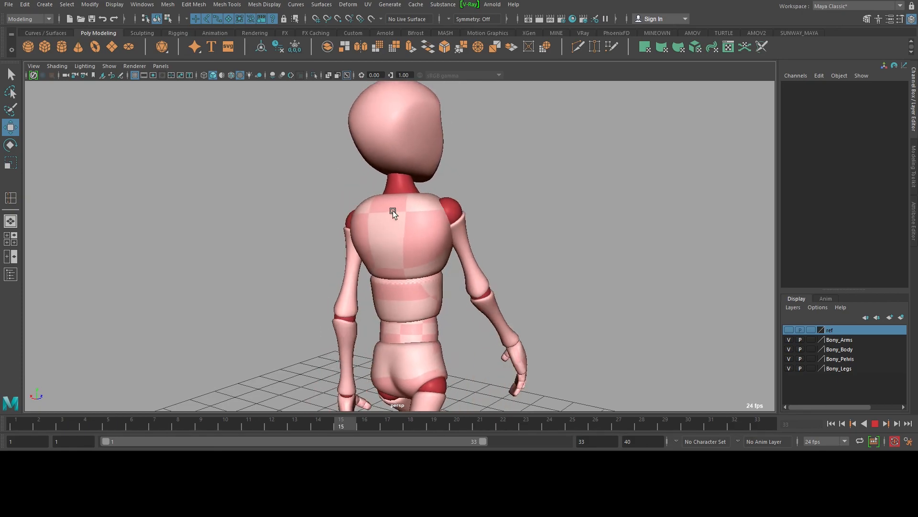
Review the full-body walk cycle in looping playback from the front, side, back and a three-quarter angle
{"action": "right_click_drag", "start_coordinate": [637, 181], "coordinate": [598, 191], "text": "alt"}
{"action": "left_click_drag", "start_coordinate": [677, 217], "coordinate": [622, 214], "text": "alt"}
{"action": "middle_click_drag", "start_coordinate": [641, 280], "coordinate": [644, 254], "text": "alt"}
{"action": "left_click_drag", "start_coordinate": [644, 255], "coordinate": [555, 258], "text": "alt"}
{"action": "middle_click_drag", "start_coordinate": [535, 262], "coordinate": [534, 239], "text": "alt"}
{"action": "left_click_drag", "start_coordinate": [534, 239], "coordinate": [530, 250], "text": "alt"}
{"action": "right_click_drag", "start_coordinate": [572, 242], "coordinate": [543, 238], "text": "alt"}
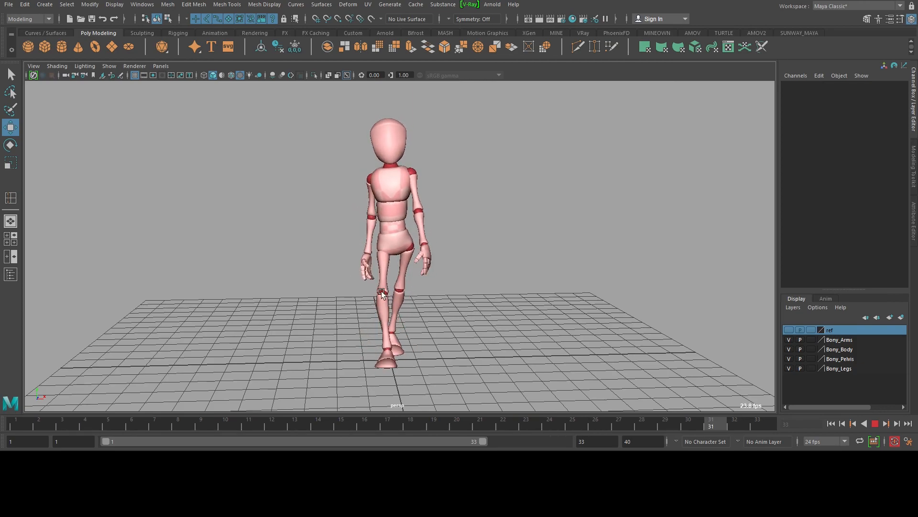
{"action": "left_click_drag", "start_coordinate": [340, 312], "coordinate": [443, 308], "text": "alt"}
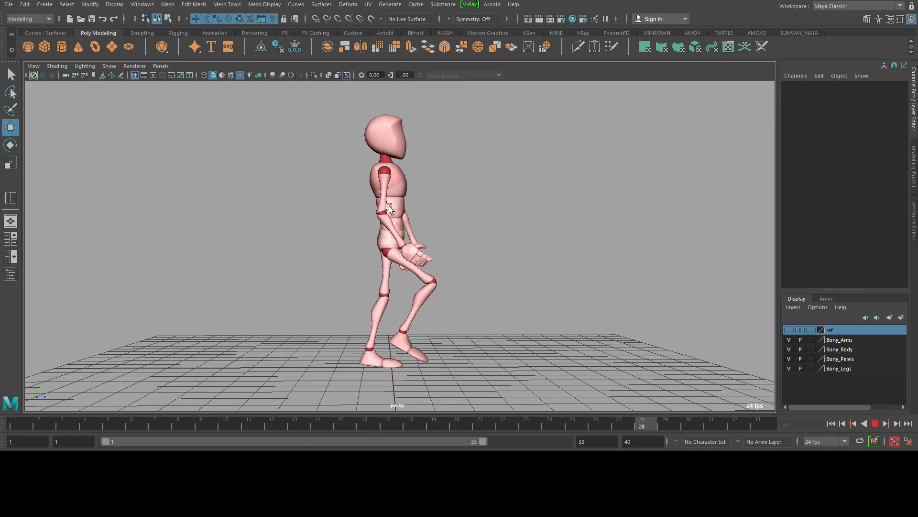
{"action": "left_click_drag", "start_coordinate": [346, 240], "coordinate": [447, 244], "text": "alt"}
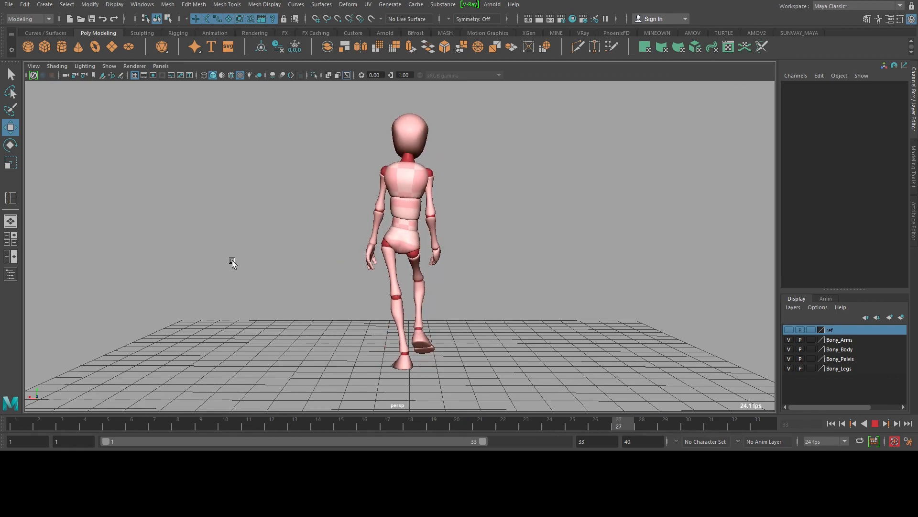
{"action": "left_click_drag", "start_coordinate": [300, 219], "coordinate": [553, 236], "text": "alt"}
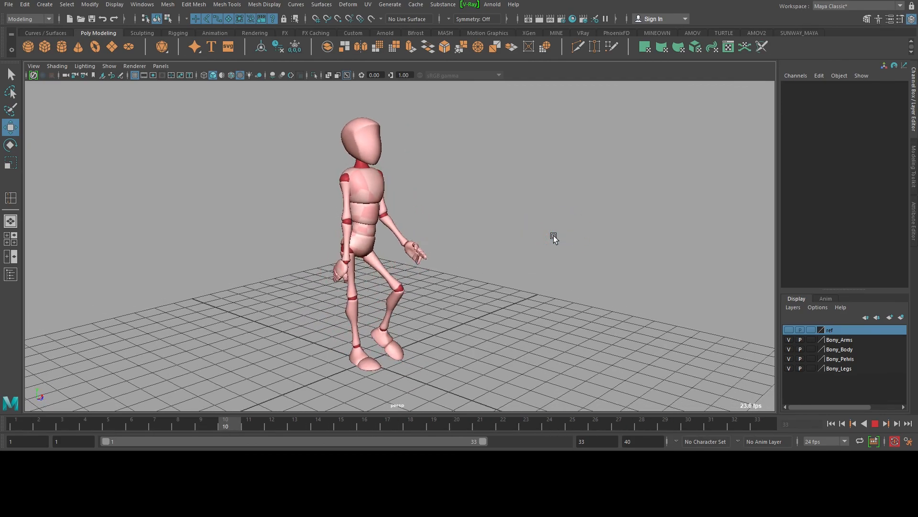